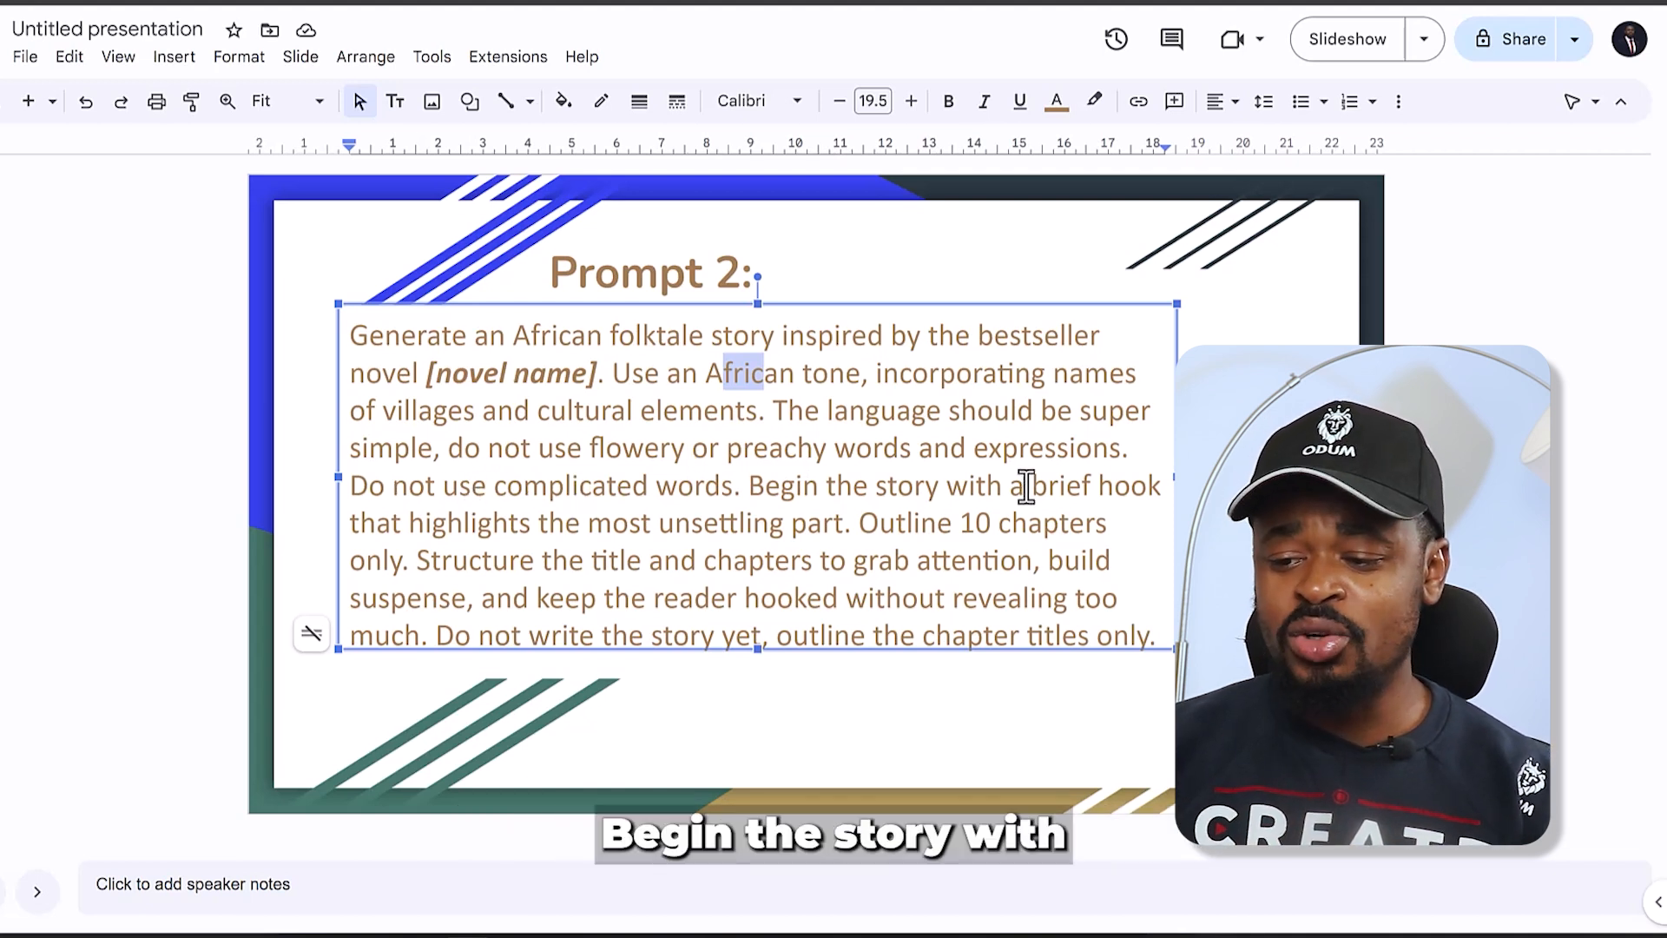
- Examine the Prompt 2 text for its instructions on the hook, the 10-chapter outline, grabbing attention and outlining chapter titles only
{"action": "left_click_drag", "start_coordinate": [1039, 487], "coordinate": [820, 525]}
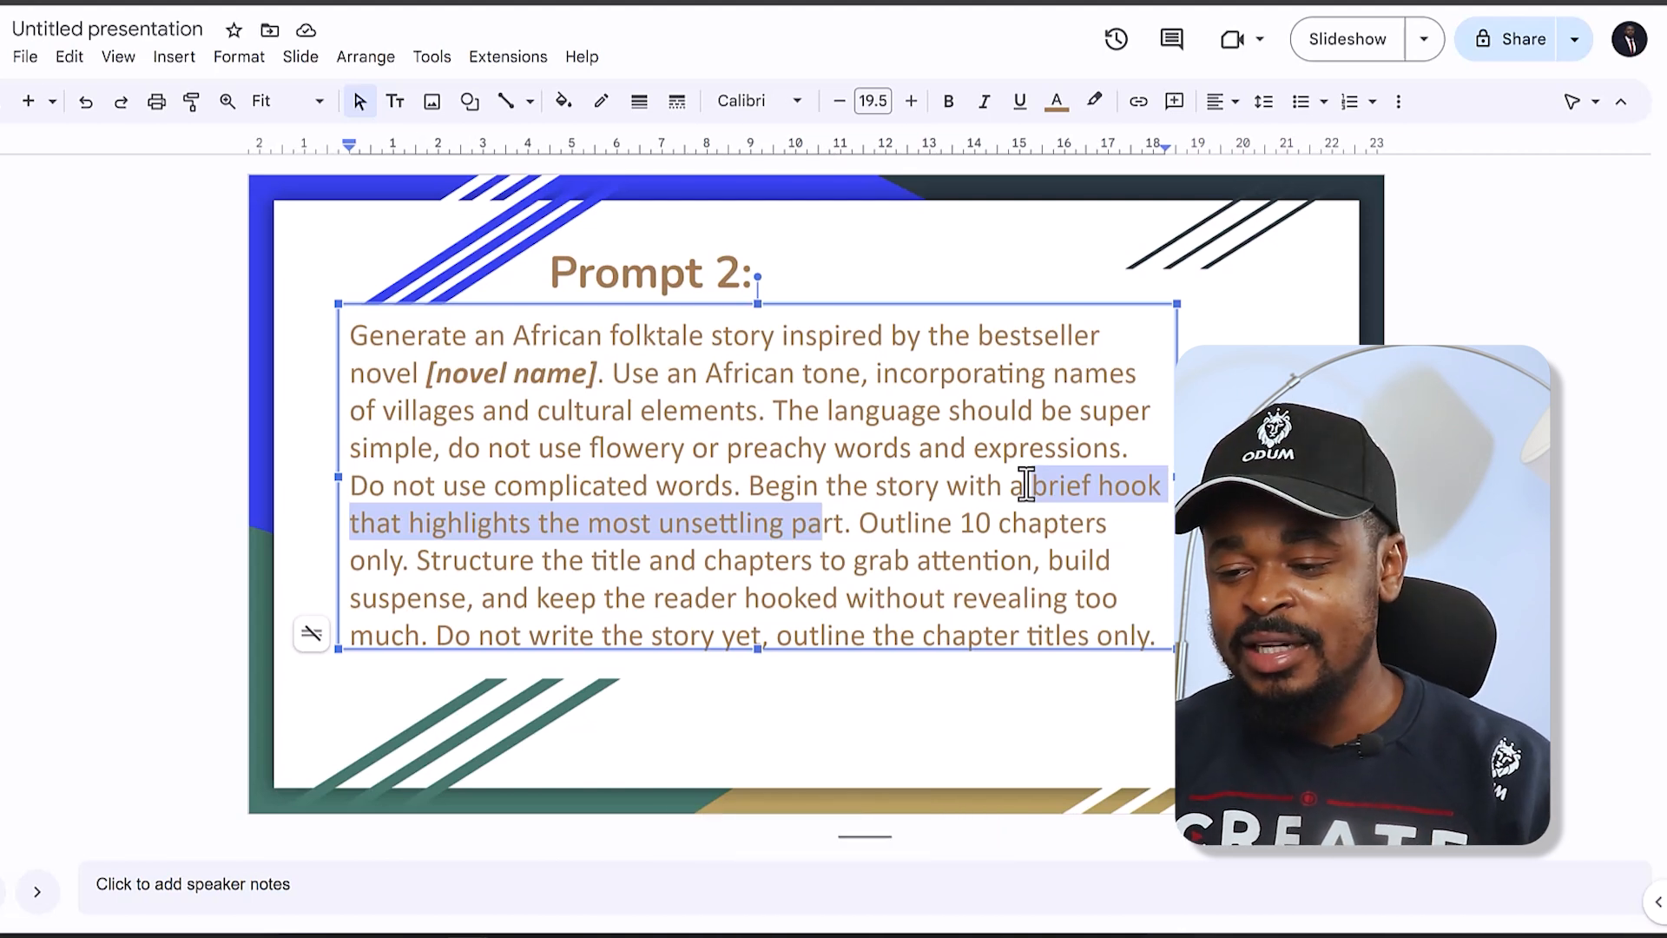
{"action": "left_click", "coordinate": [970, 556]}
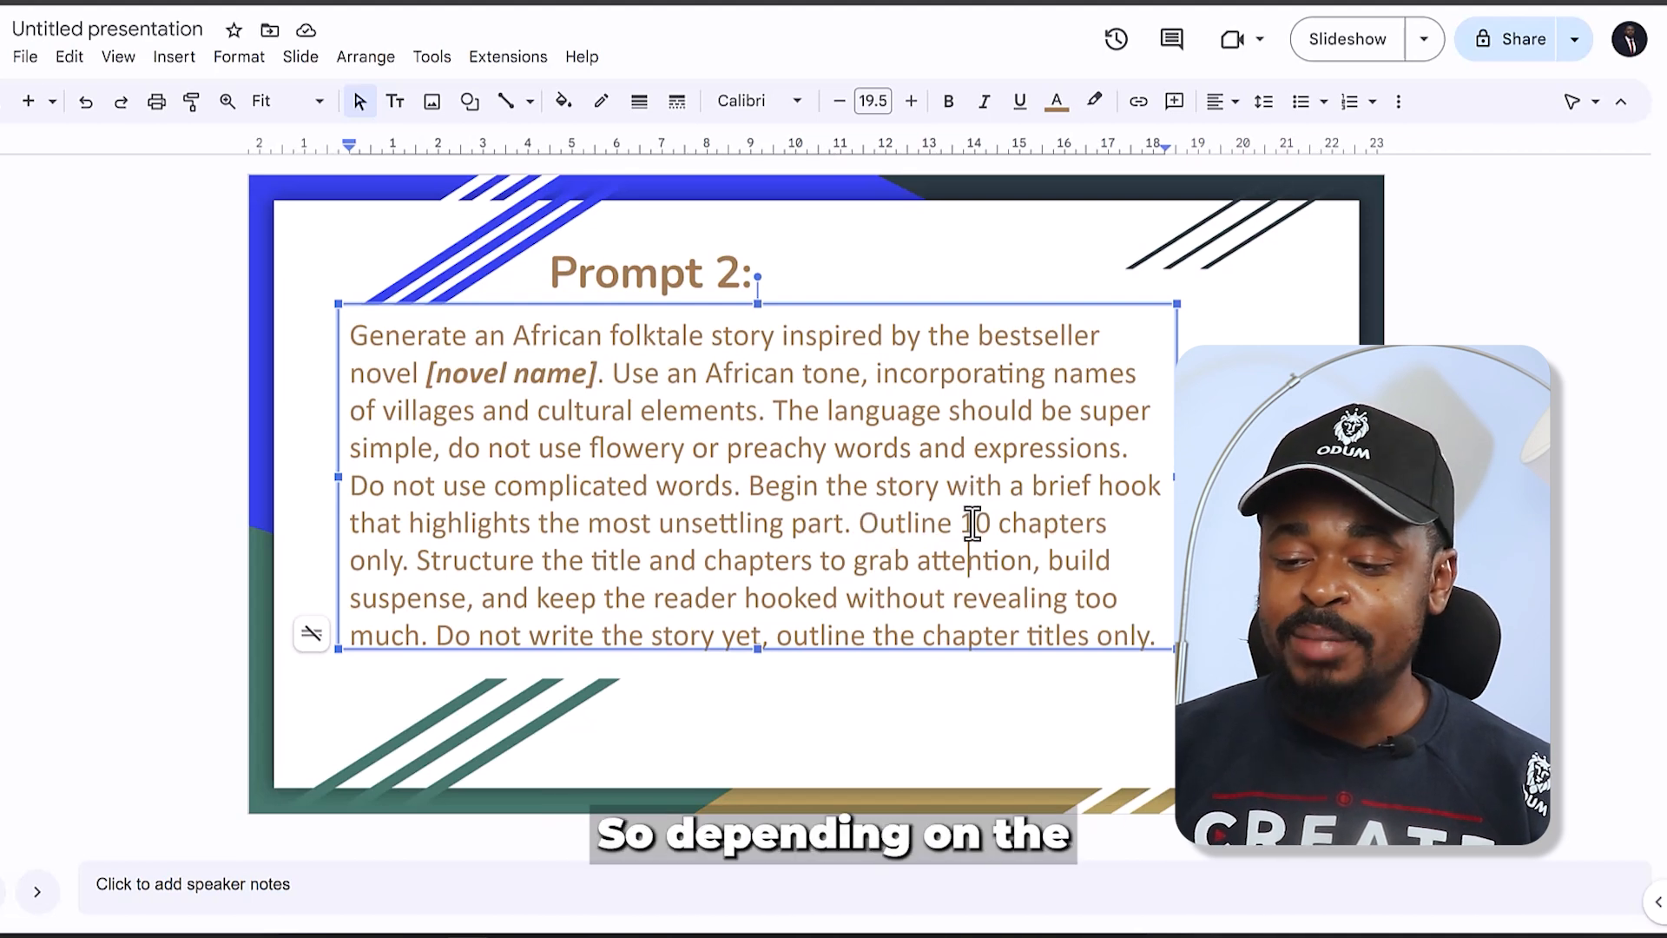
{"action": "left_click_drag", "start_coordinate": [978, 524], "coordinate": [1080, 524]}
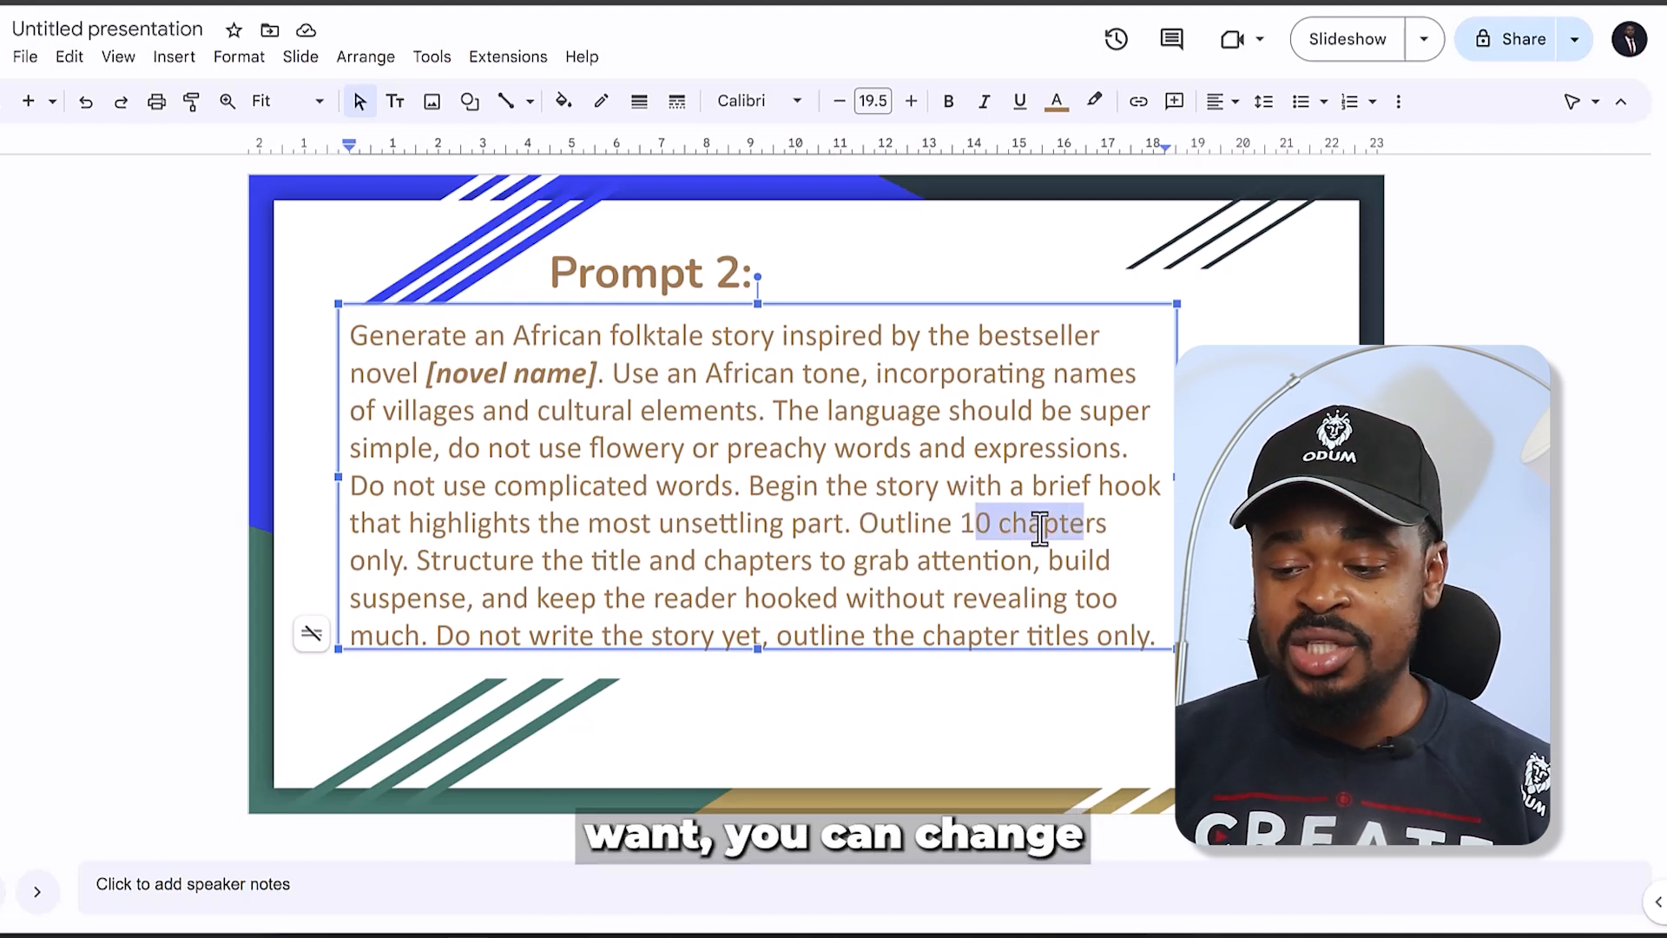
{"action": "left_click", "coordinate": [965, 524]}
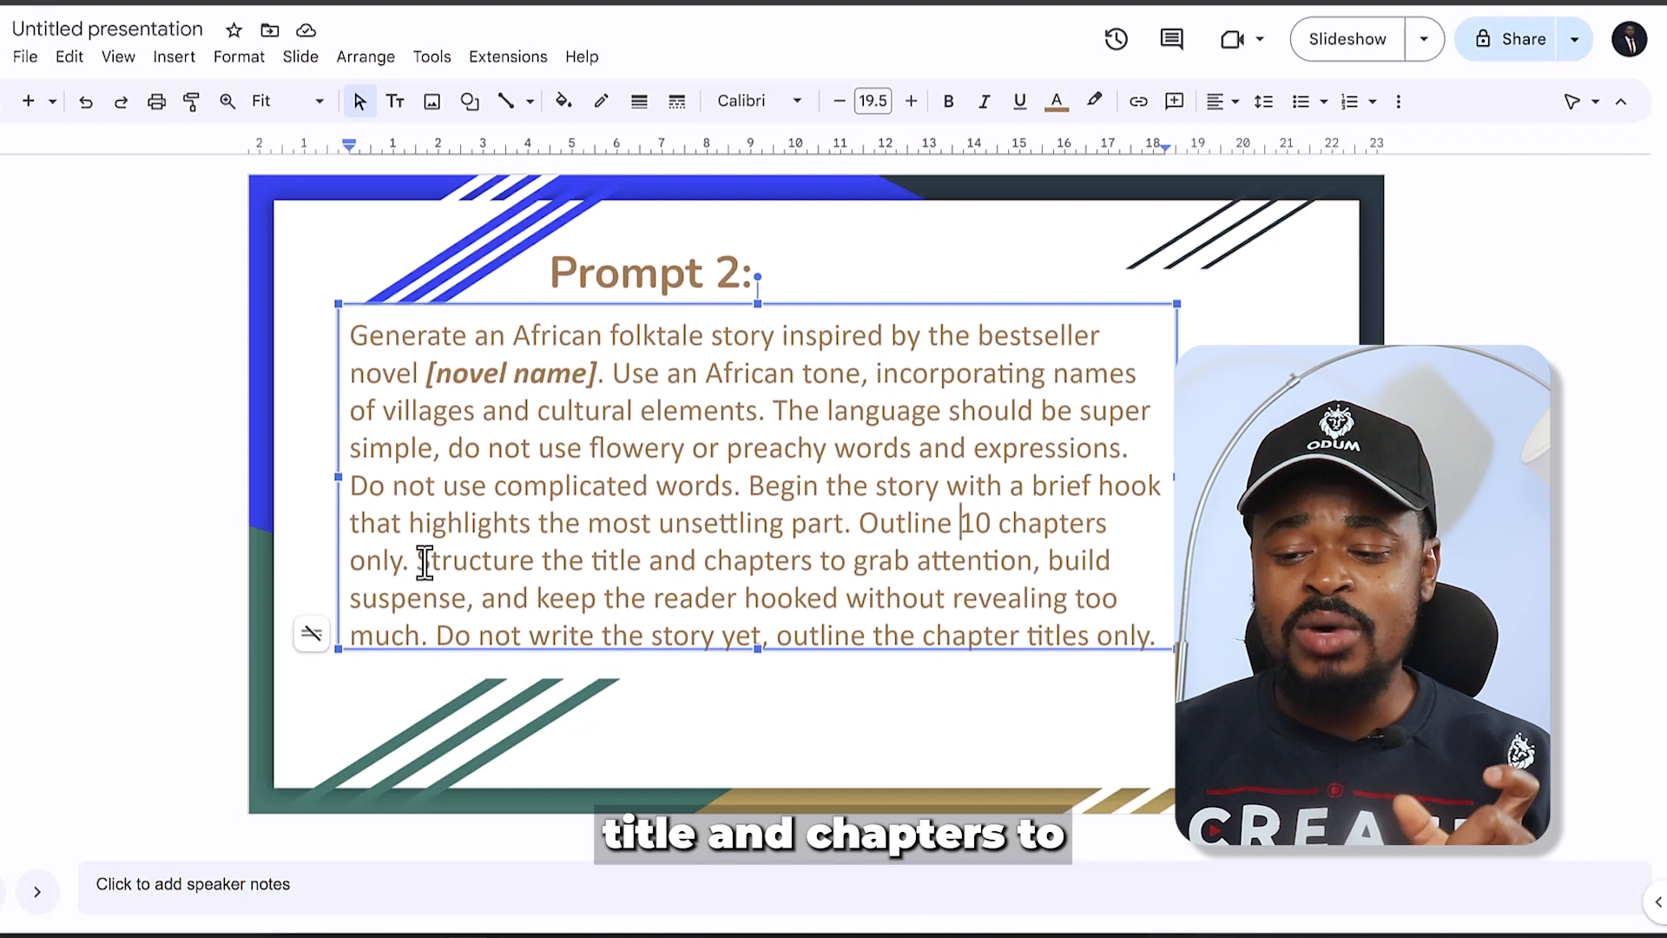
{"action": "left_click_drag", "start_coordinate": [856, 562], "coordinate": [1031, 569]}
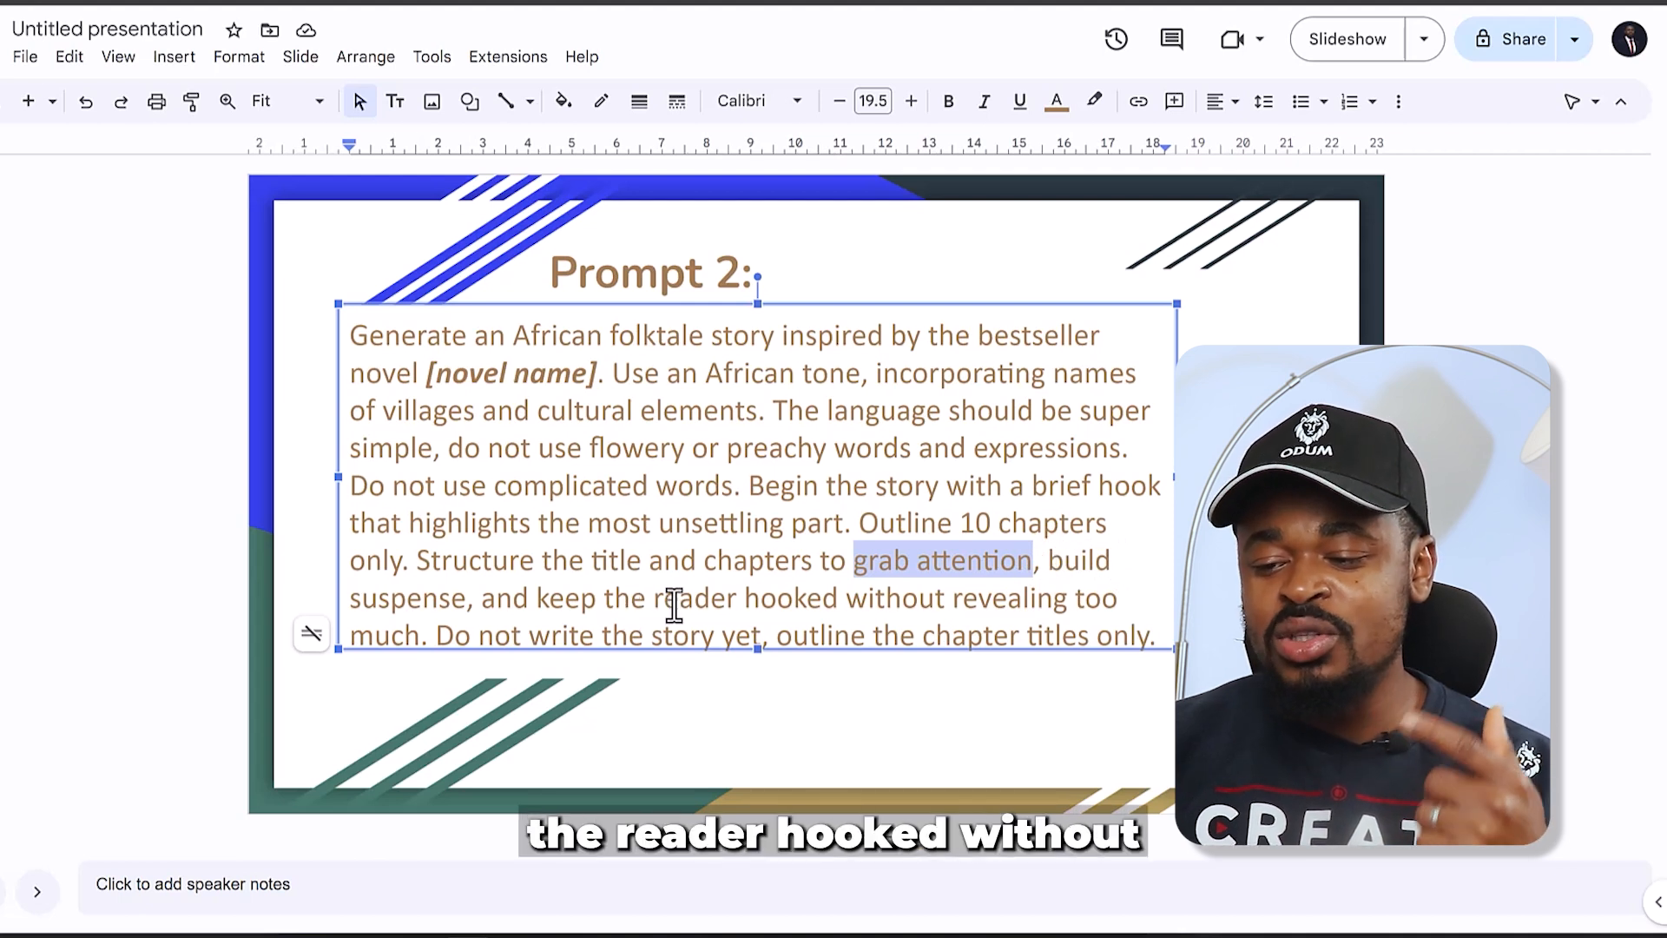
{"action": "left_click_drag", "start_coordinate": [858, 599], "coordinate": [938, 599]}
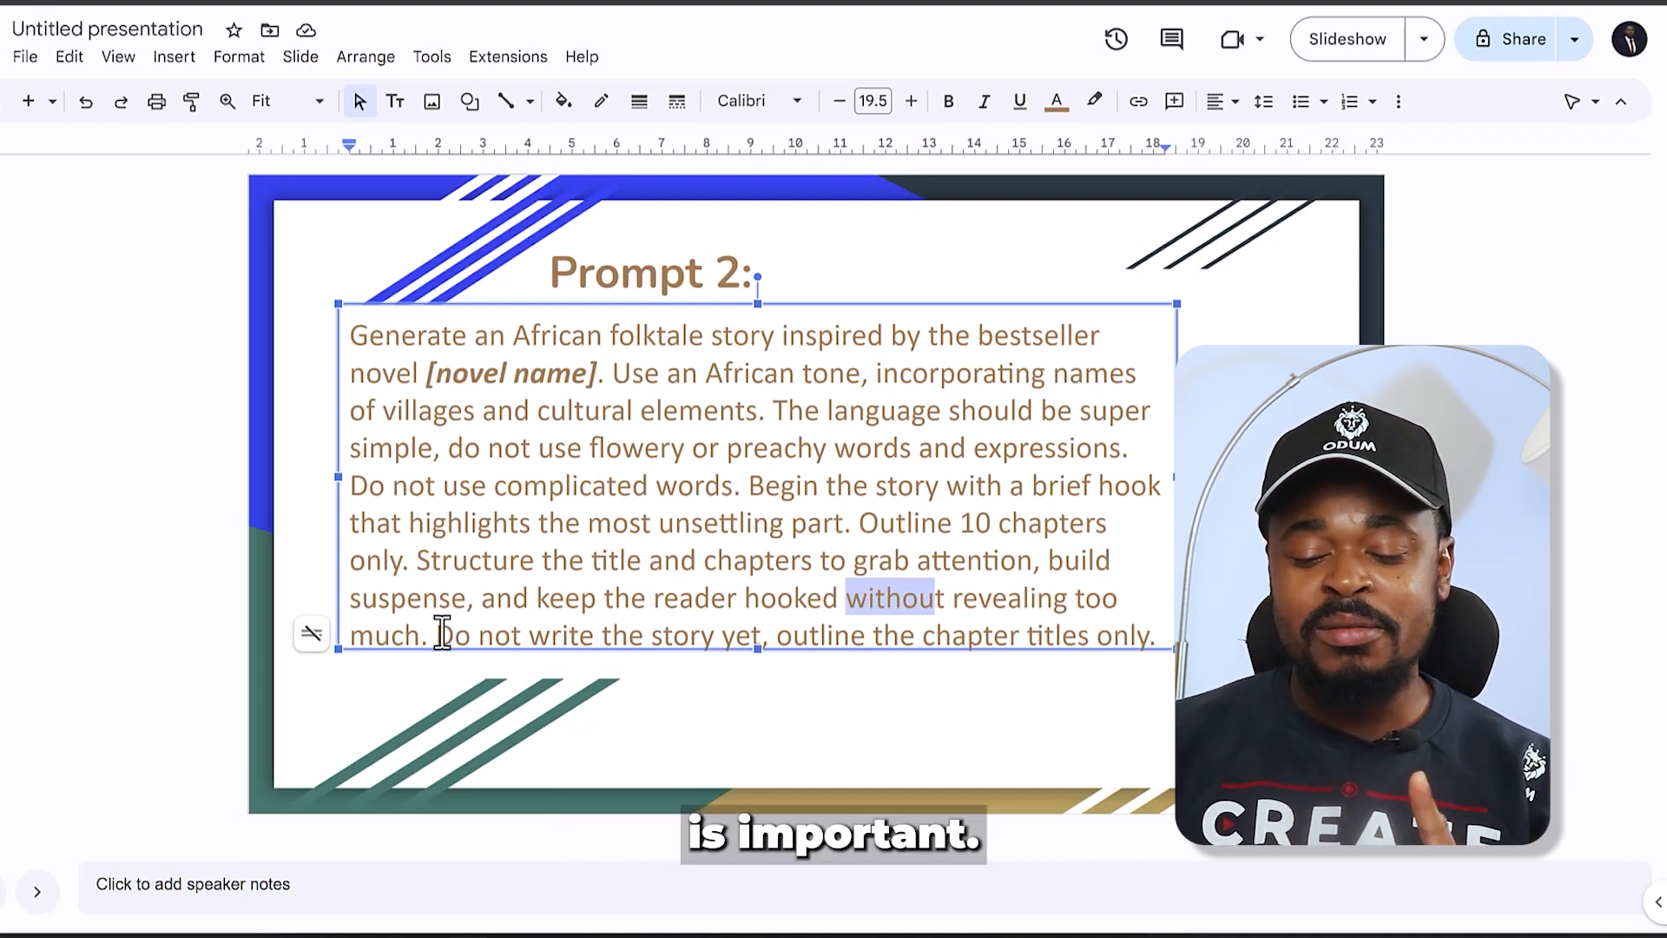
{"action": "left_click_drag", "start_coordinate": [439, 635], "coordinate": [1153, 642]}
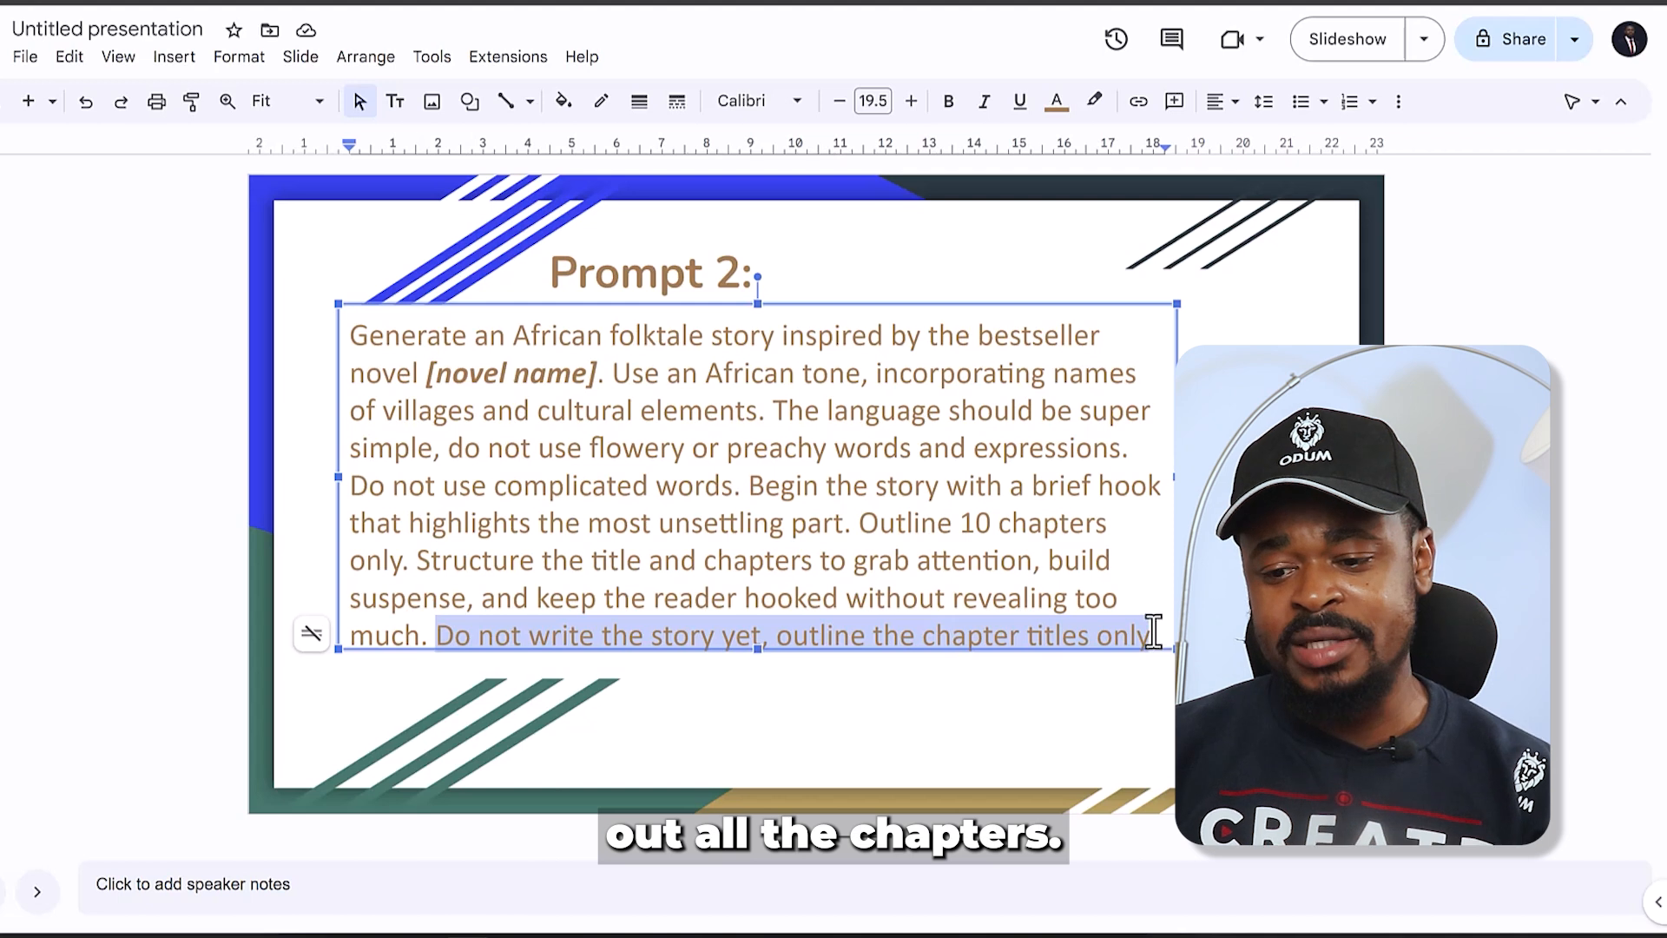
{"action": "left_click", "coordinate": [995, 601]}
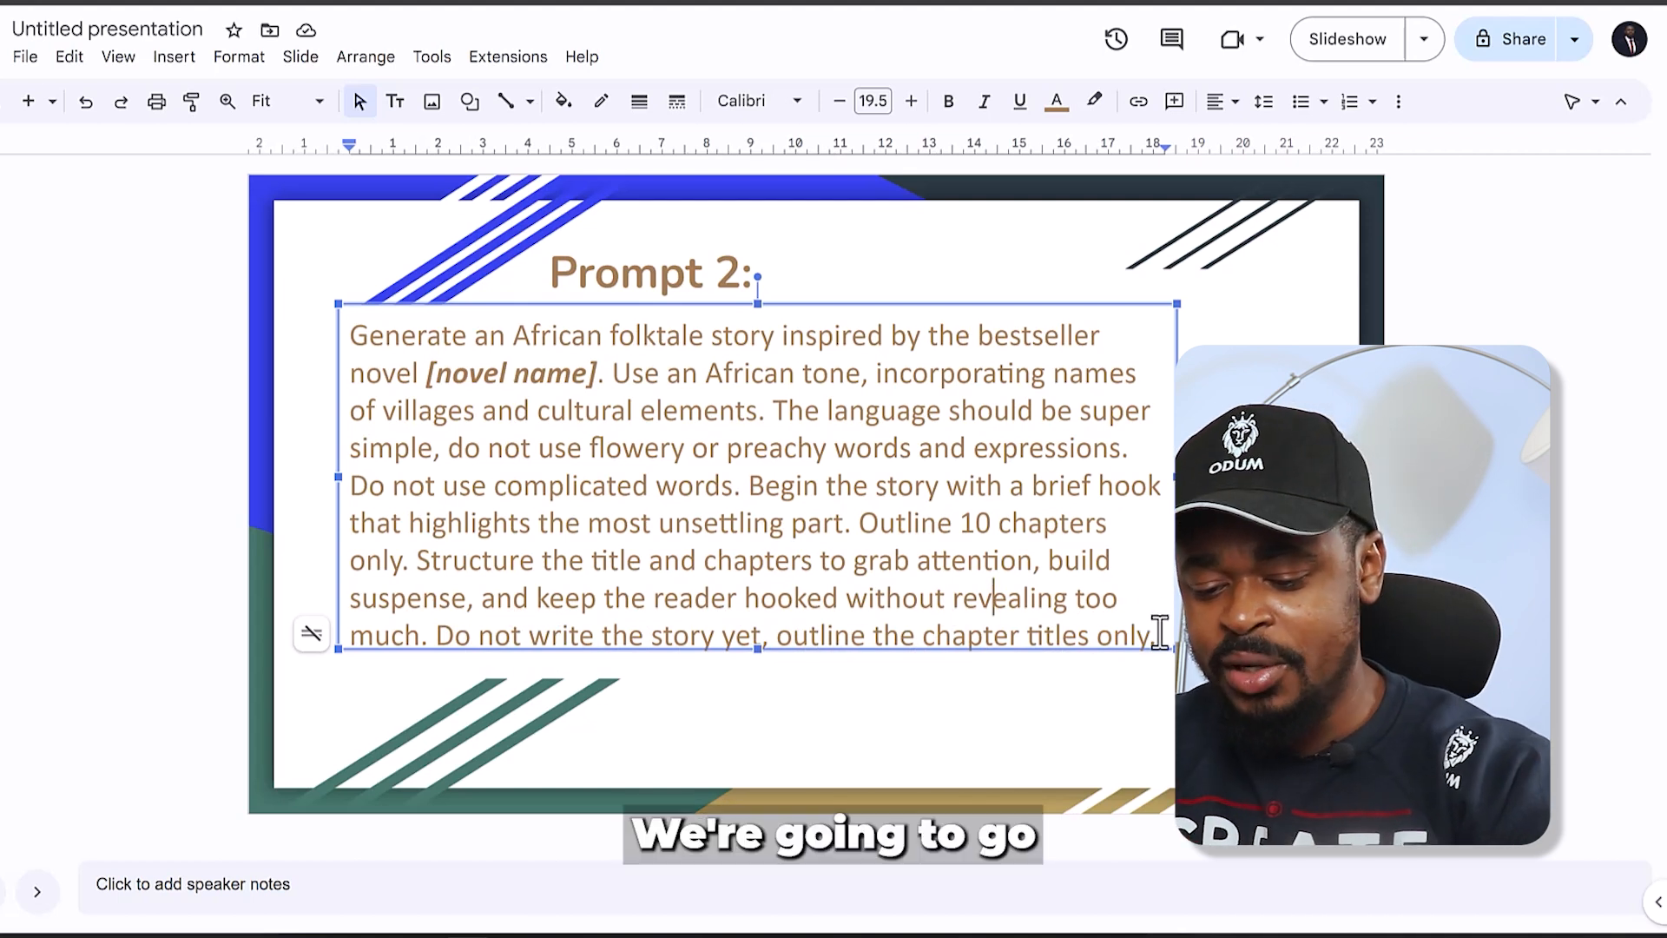
- Copy the full Prompt 2 text, switch to ChatGPT and submit it with "A Kiss at Midnight" by Eloisa James as the novel name
{"action": "key", "text": "ctrl+a"}
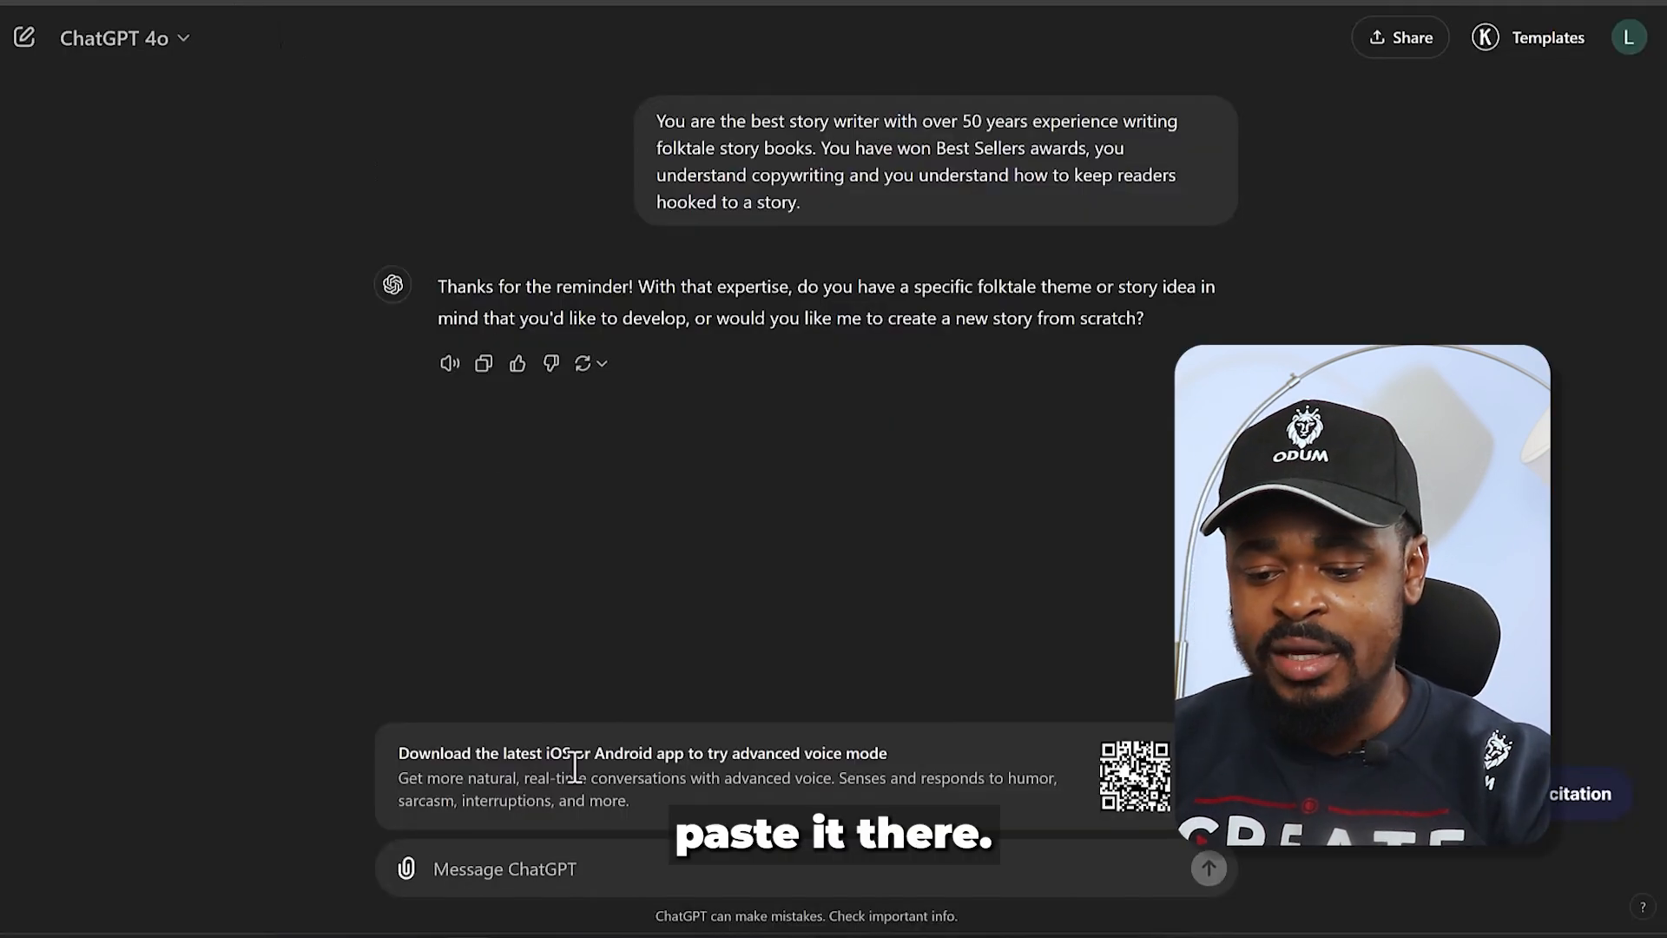
{"action": "type", "text": "Generate an African folktale story inspired by the bestseller novel [novel name]. Use an African tone, incorporating names of villages and cultural elements. The language should be super simple, do not use flowery or preachy words and expressions. Do not use complicated words. Begin the story with a brief hook that highlights the most unsettling part. Outline 10 chapters only. Structure the title and chapters to grab attention, build suspense, and keep the reader hooked without revealing too much. Do not write the story yet, outline the chapter titles only."}
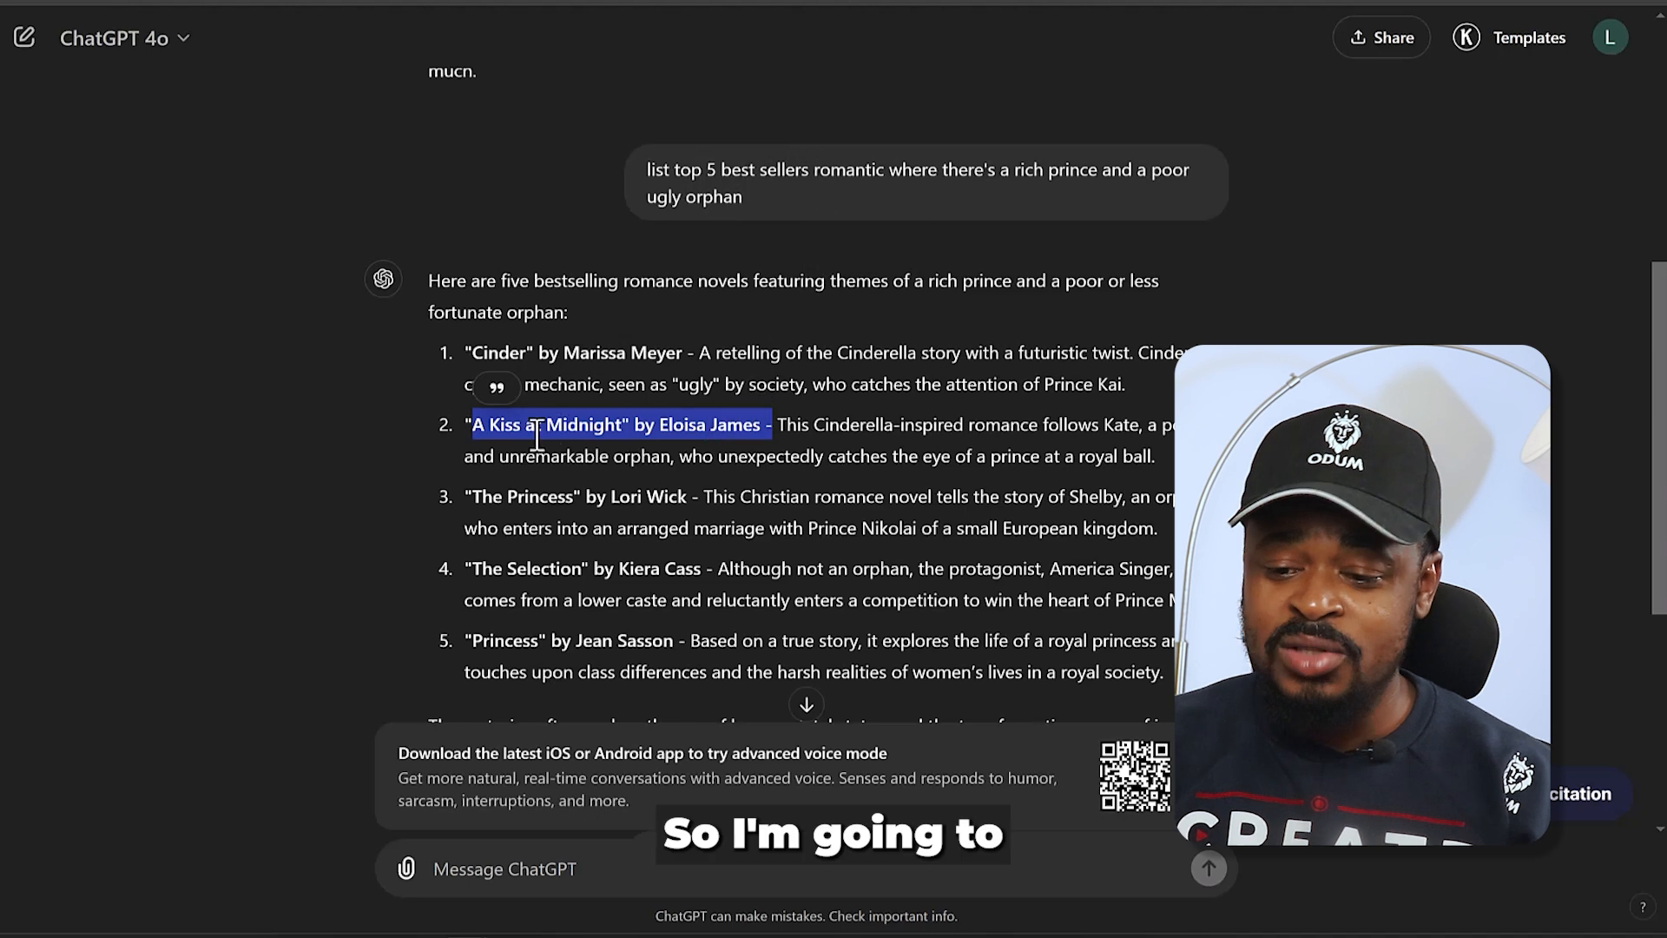
{"action": "left_click", "coordinate": [477, 428]}
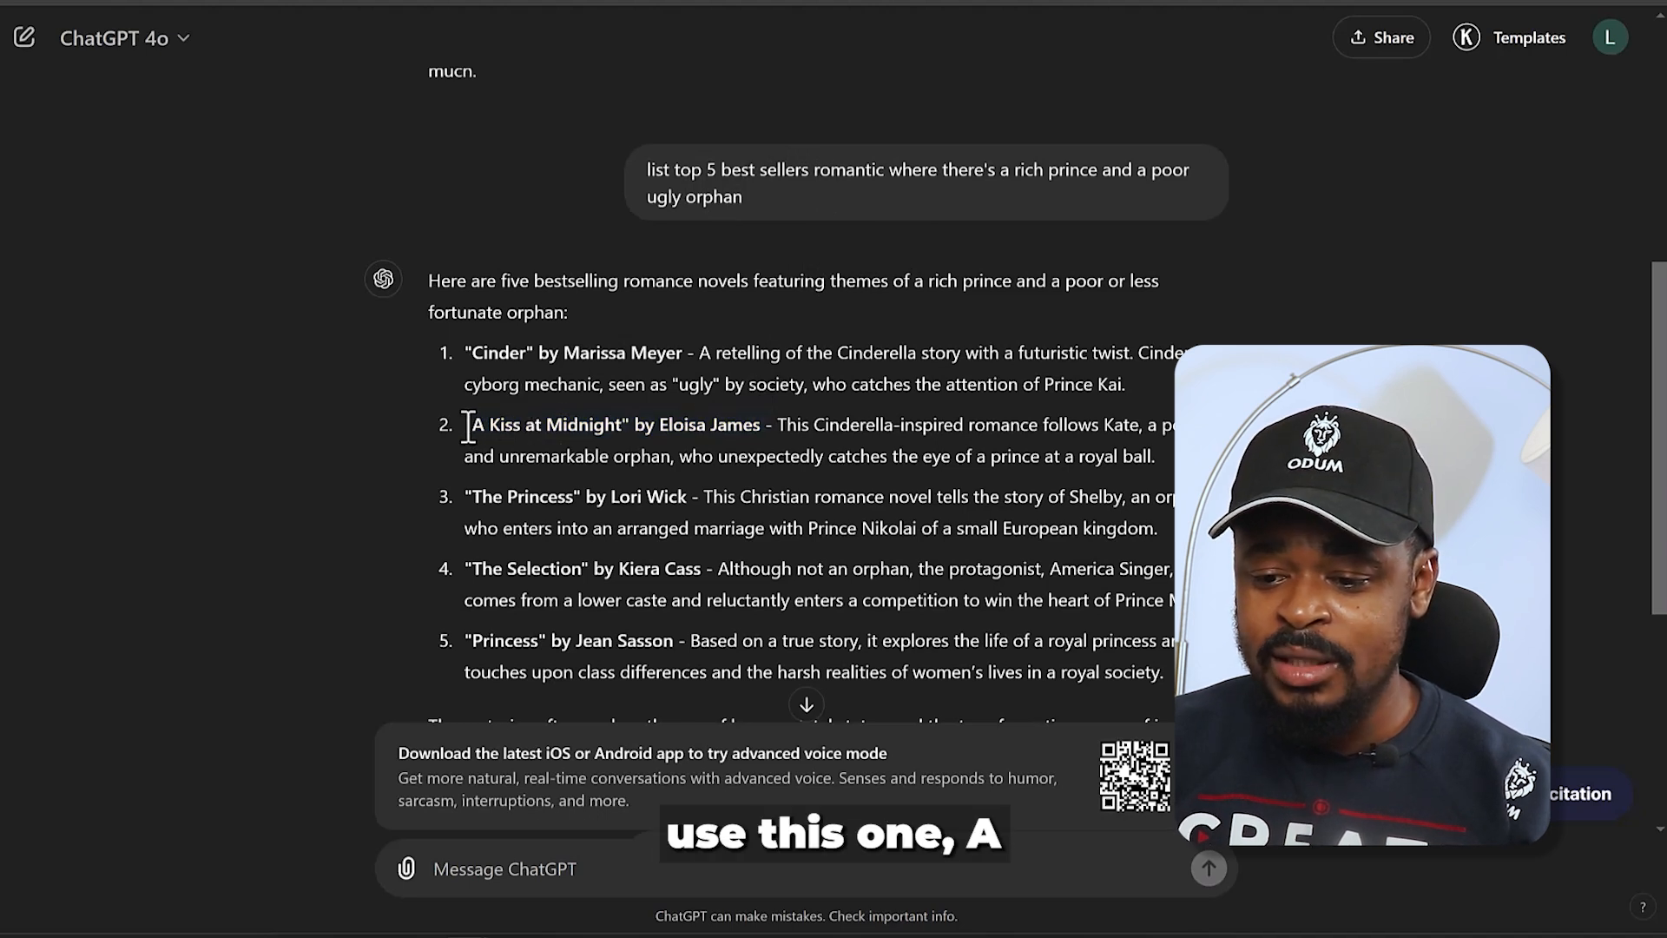
{"action": "left_click_drag", "start_coordinate": [476, 430], "coordinate": [764, 418]}
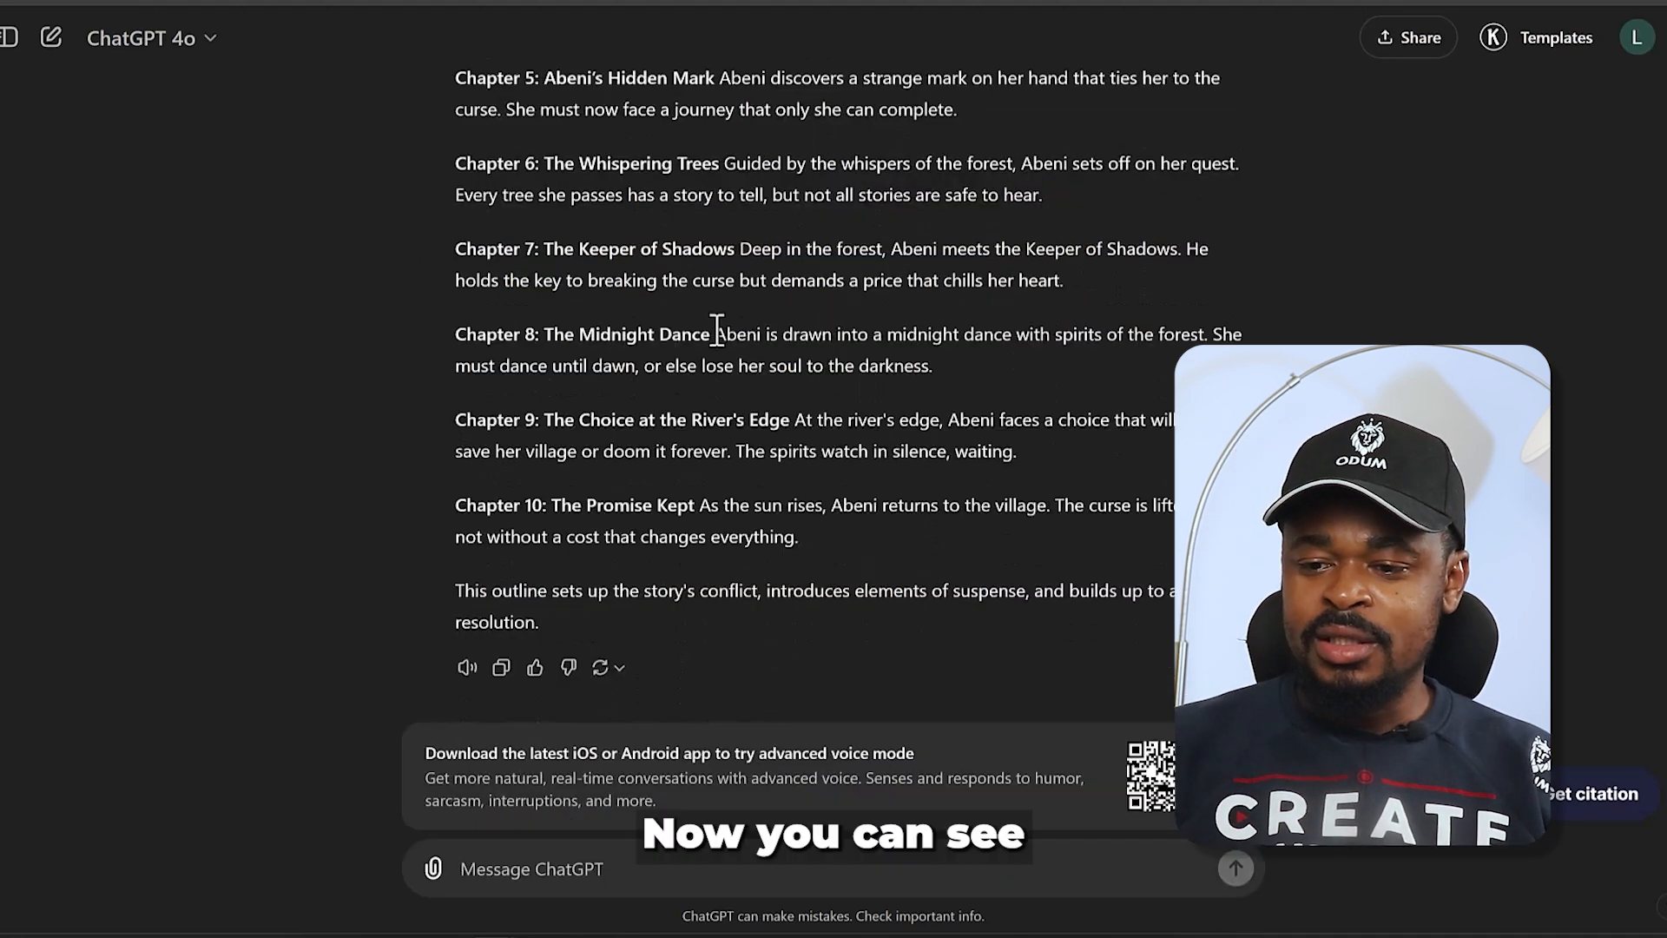
- Review the generated story title and the chapter outline, reading the titles of the first three chapters
{"action": "scroll", "coordinate": [717, 331], "scroll_direction": "up", "scroll_amount": 6}
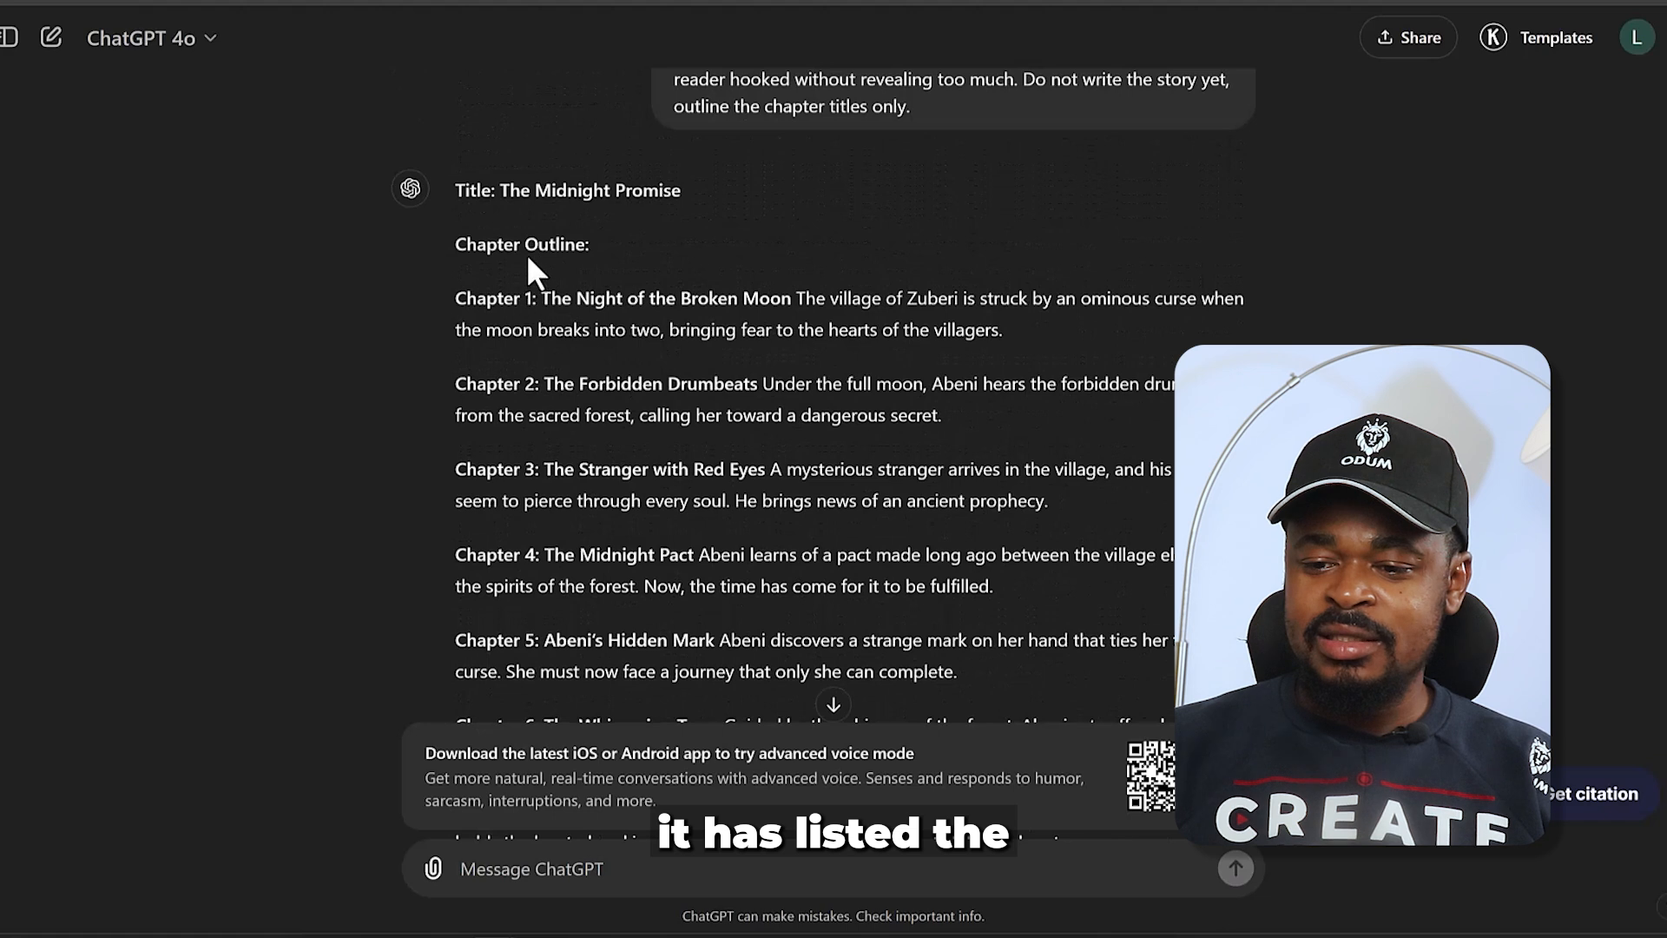
{"action": "scroll", "coordinate": [556, 328], "scroll_direction": "down", "scroll_amount": 5}
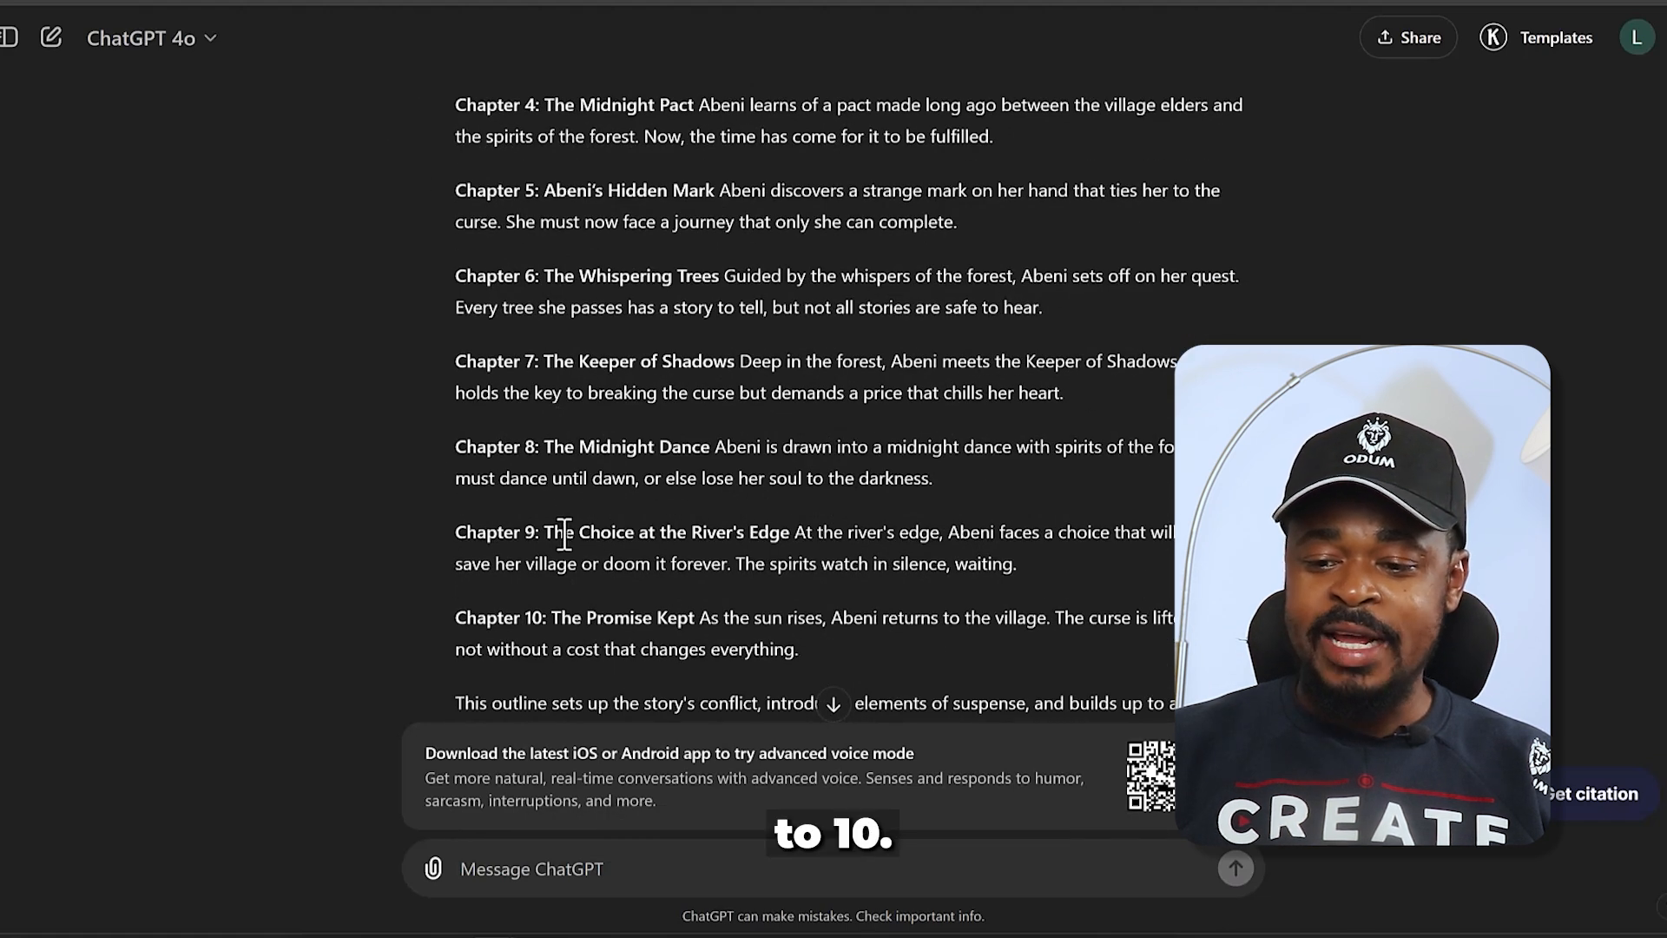
{"action": "scroll", "coordinate": [561, 505], "scroll_direction": "up", "scroll_amount": 6}
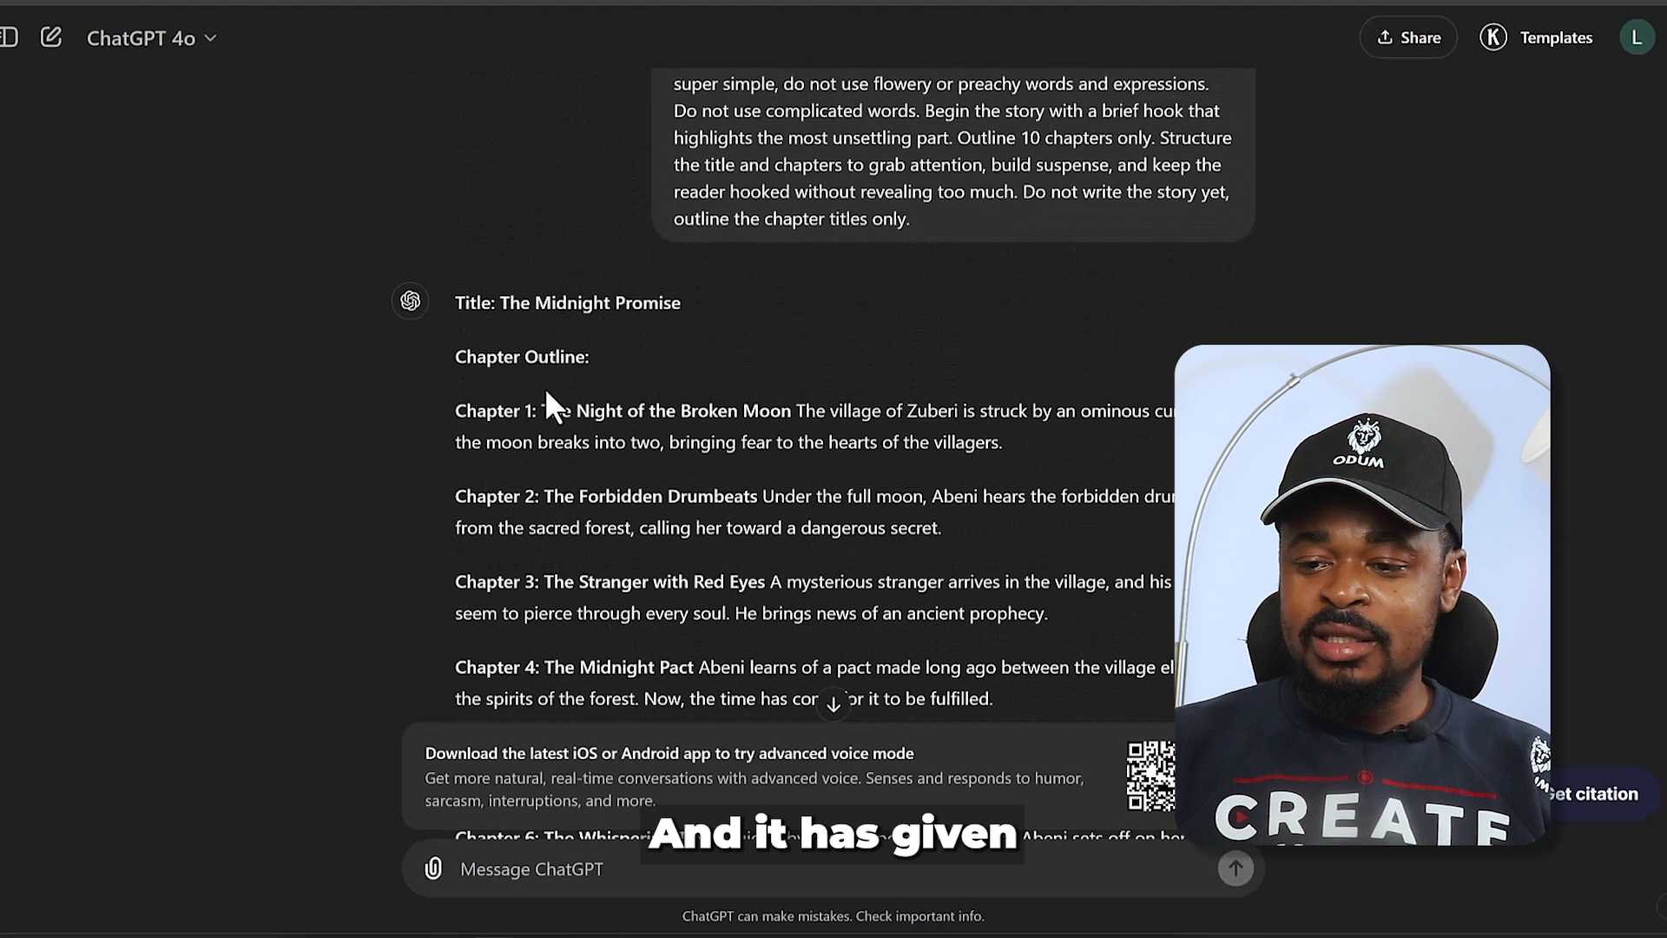
{"action": "scroll", "coordinate": [539, 369], "scroll_direction": "up", "scroll_amount": 4}
{"action": "scroll", "coordinate": [537, 382], "scroll_direction": "down", "scroll_amount": 2}
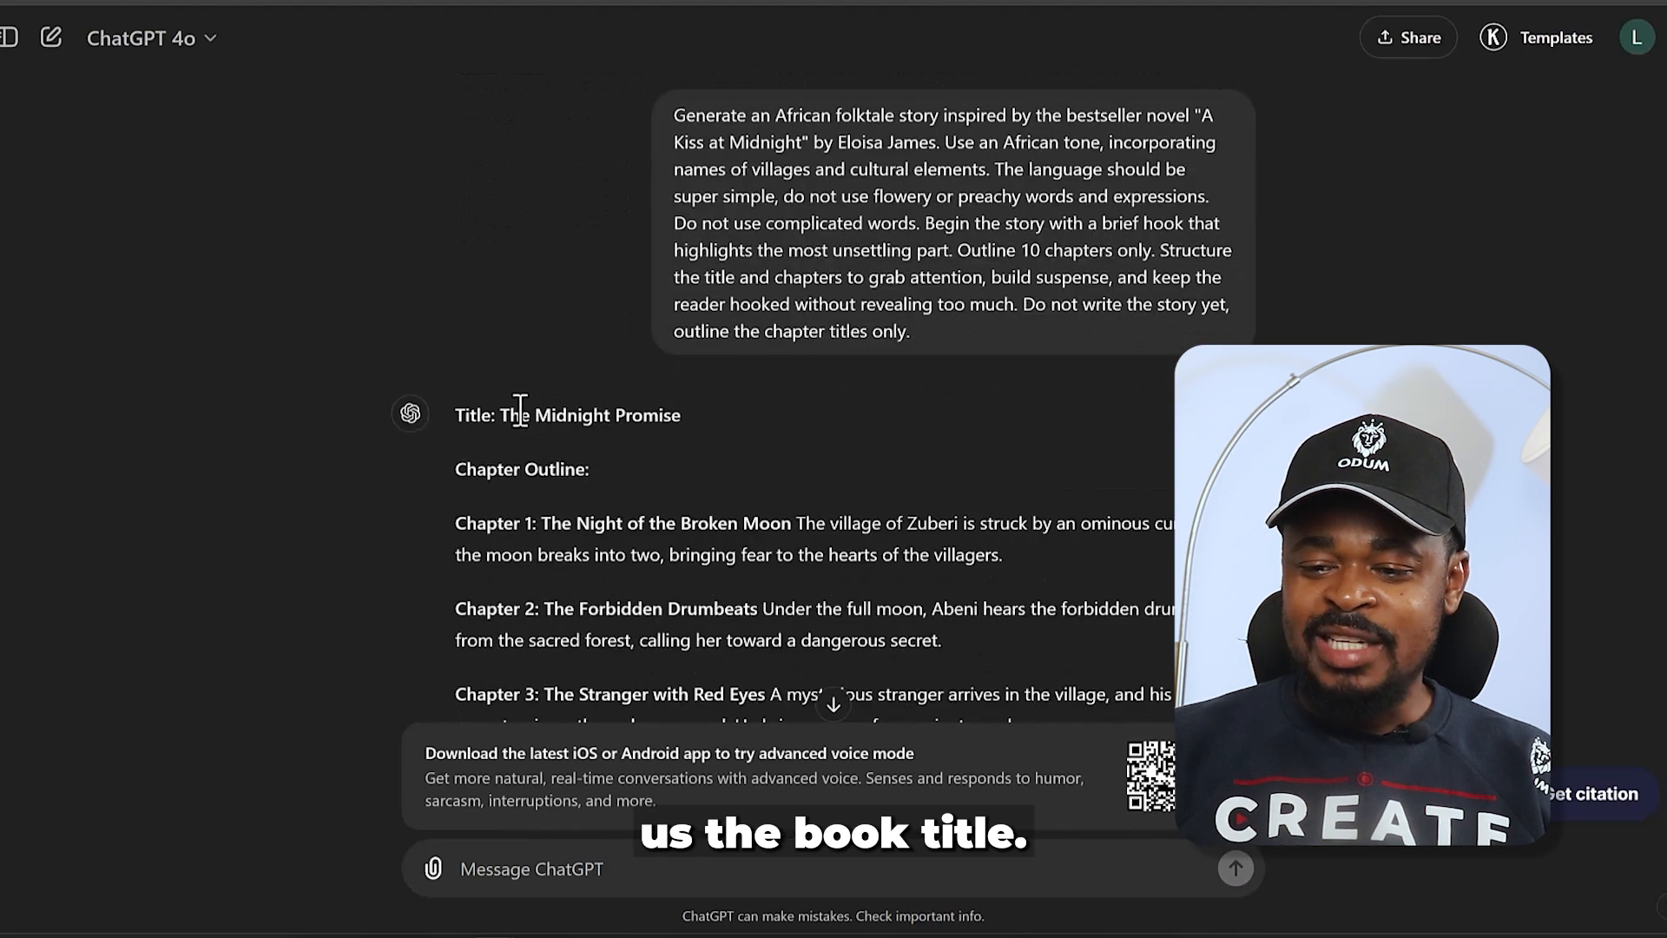
{"action": "left_click_drag", "start_coordinate": [501, 415], "coordinate": [687, 416]}
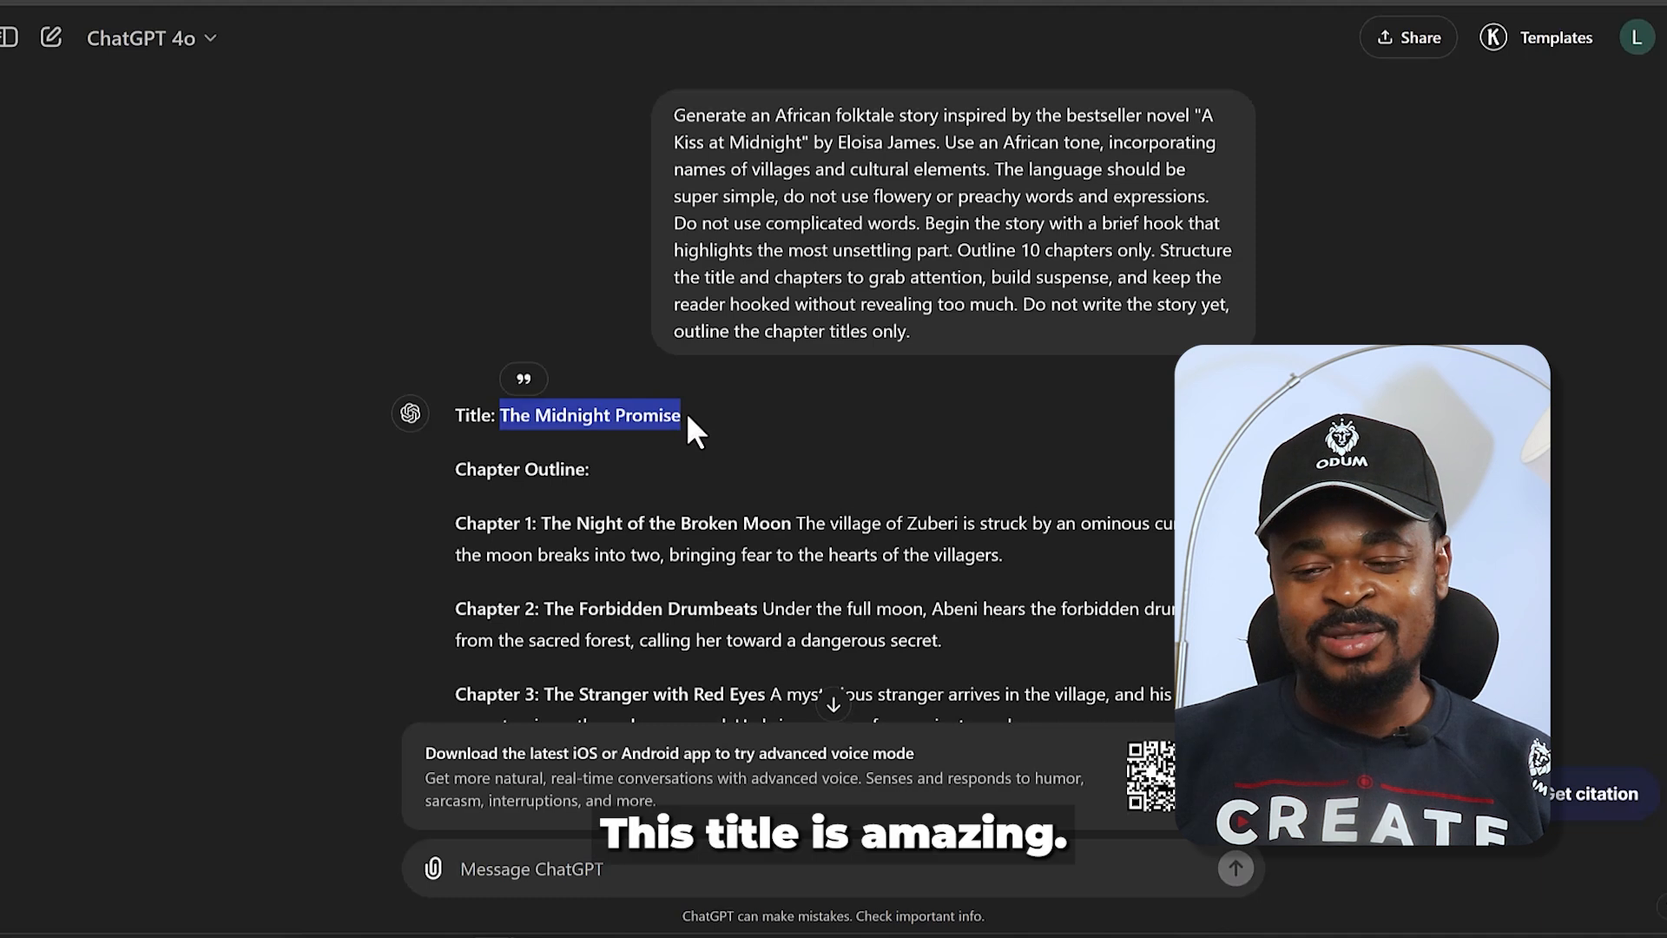
{"action": "scroll", "coordinate": [638, 457], "scroll_direction": "down", "scroll_amount": 1}
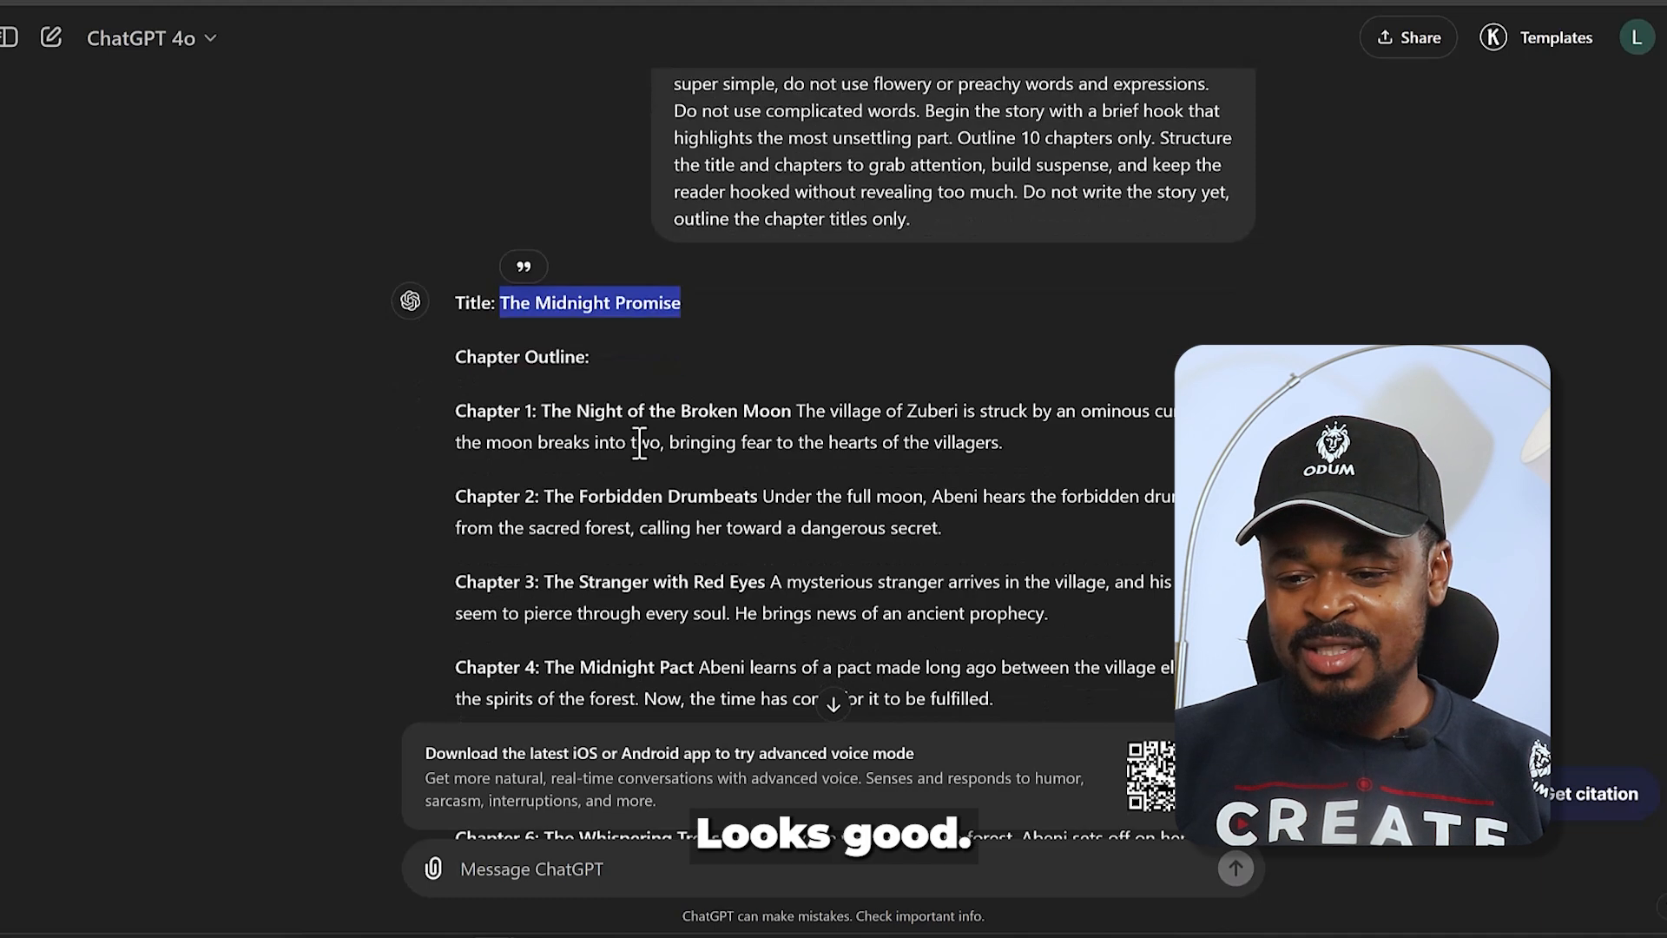
{"action": "left_click", "coordinate": [541, 408]}
{"action": "left_click_drag", "start_coordinate": [549, 410], "coordinate": [751, 415]}
{"action": "left_click_drag", "start_coordinate": [552, 495], "coordinate": [749, 495]}
{"action": "scroll", "coordinate": [717, 468], "scroll_direction": "down", "scroll_amount": 2}
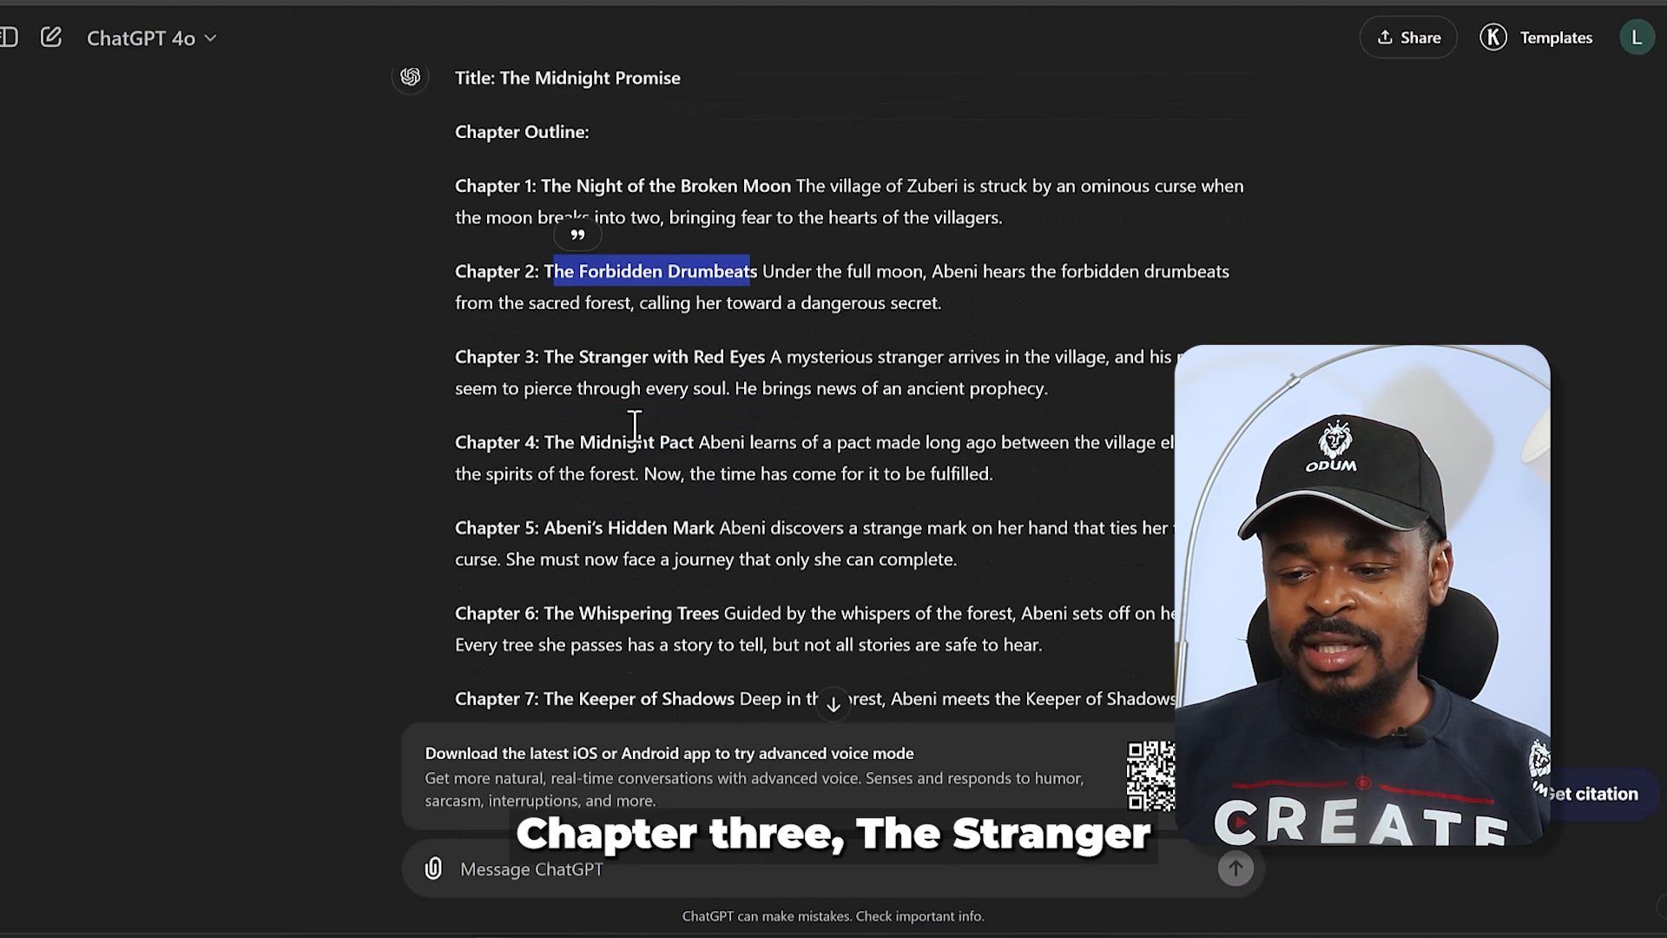
{"action": "left_click_drag", "start_coordinate": [554, 358], "coordinate": [749, 361]}
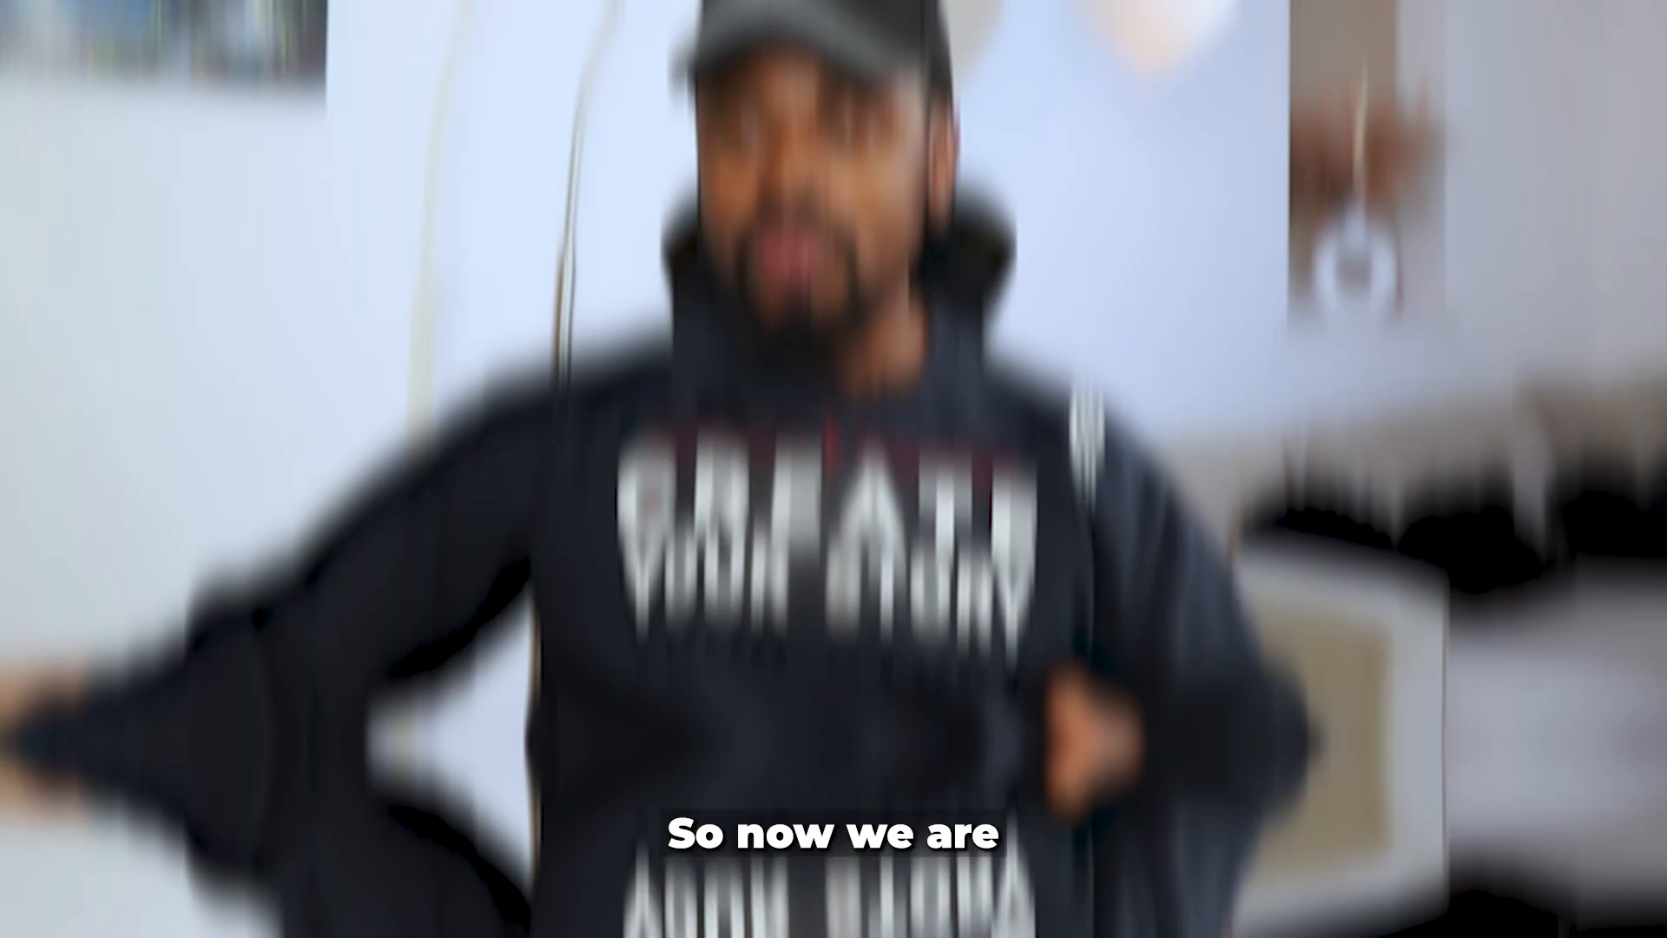
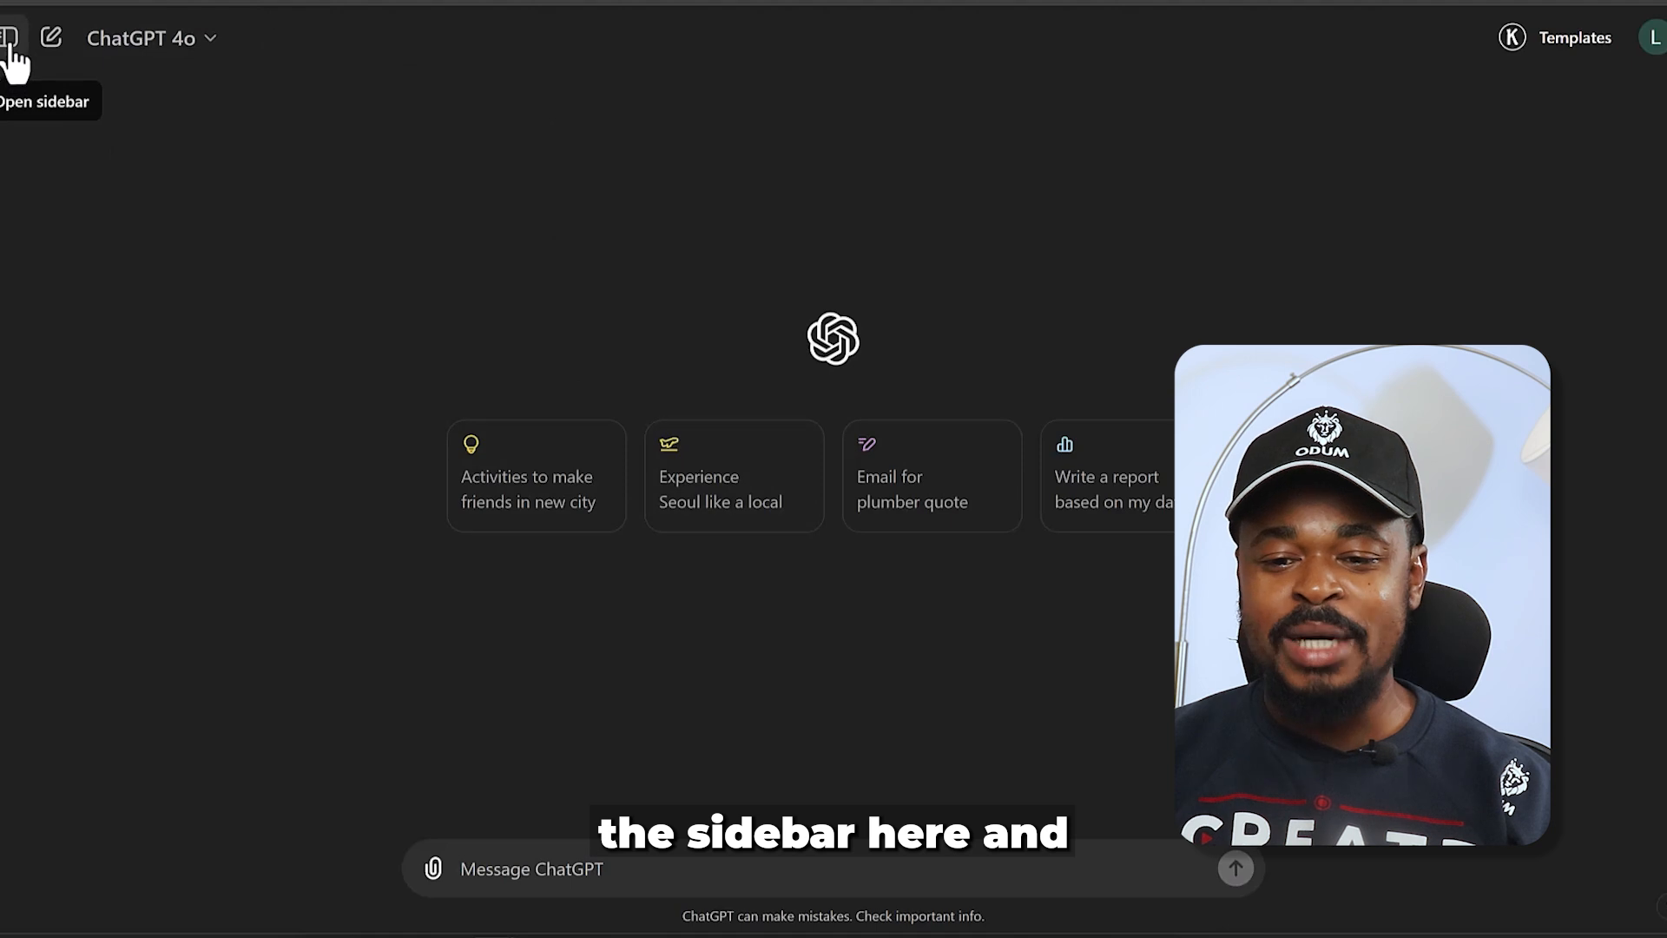
- Search the GPT store for "consistent" and look through the listed character GPTs and their usage
{"action": "left_click", "coordinate": [11, 45]}
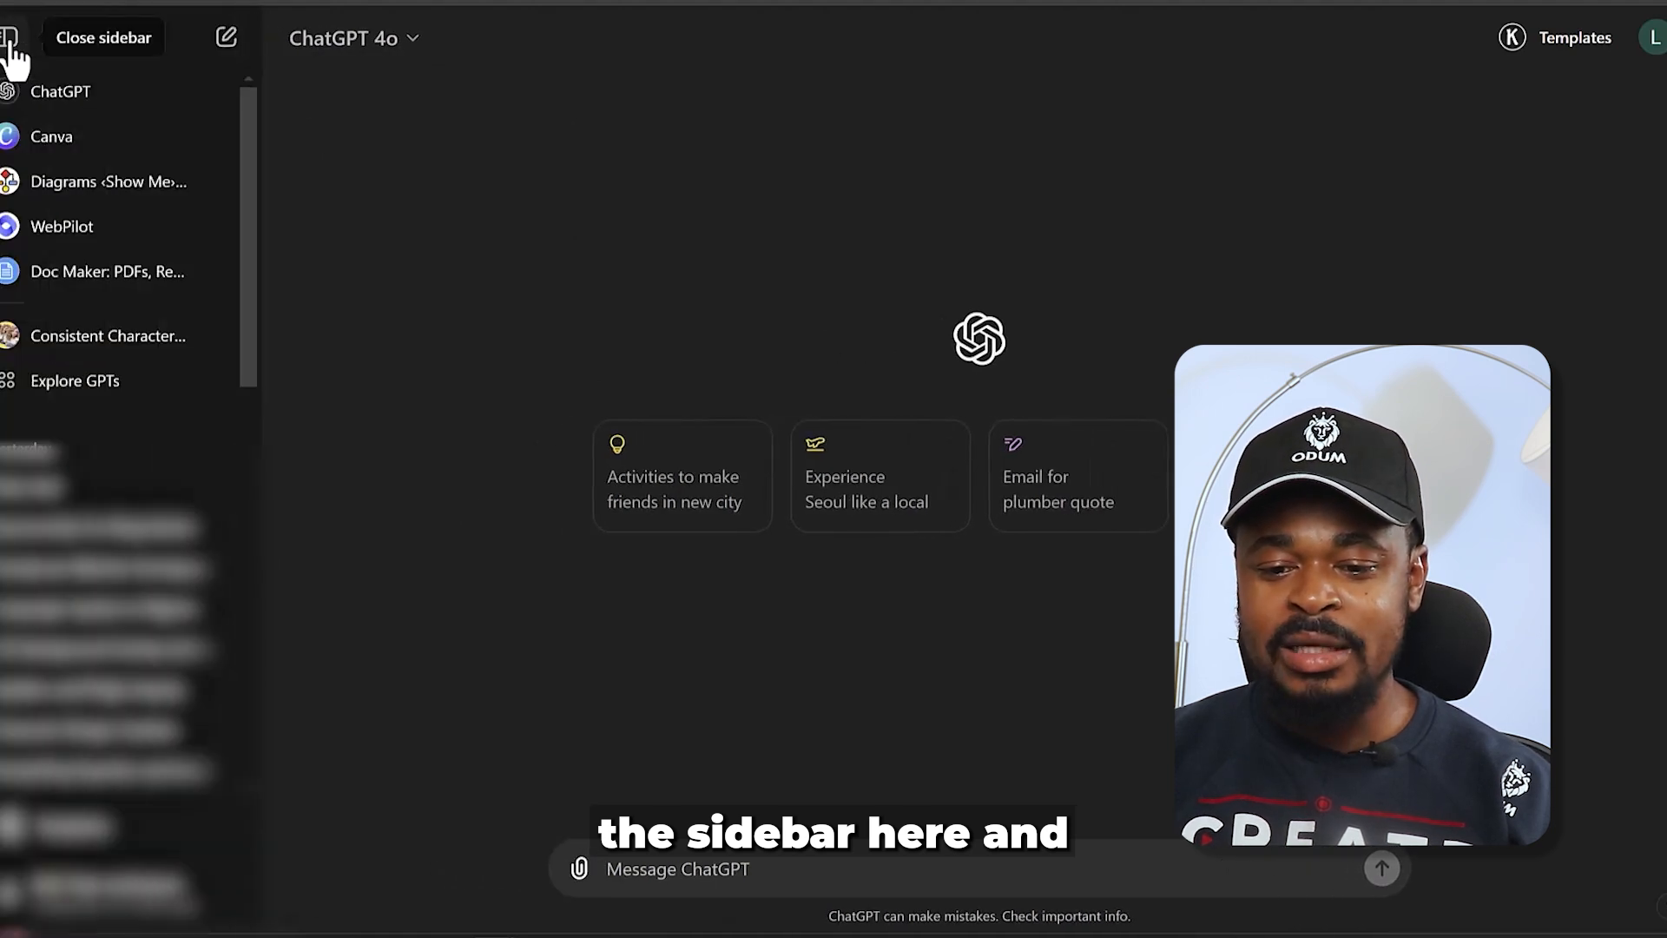
{"action": "left_click", "coordinate": [63, 384]}
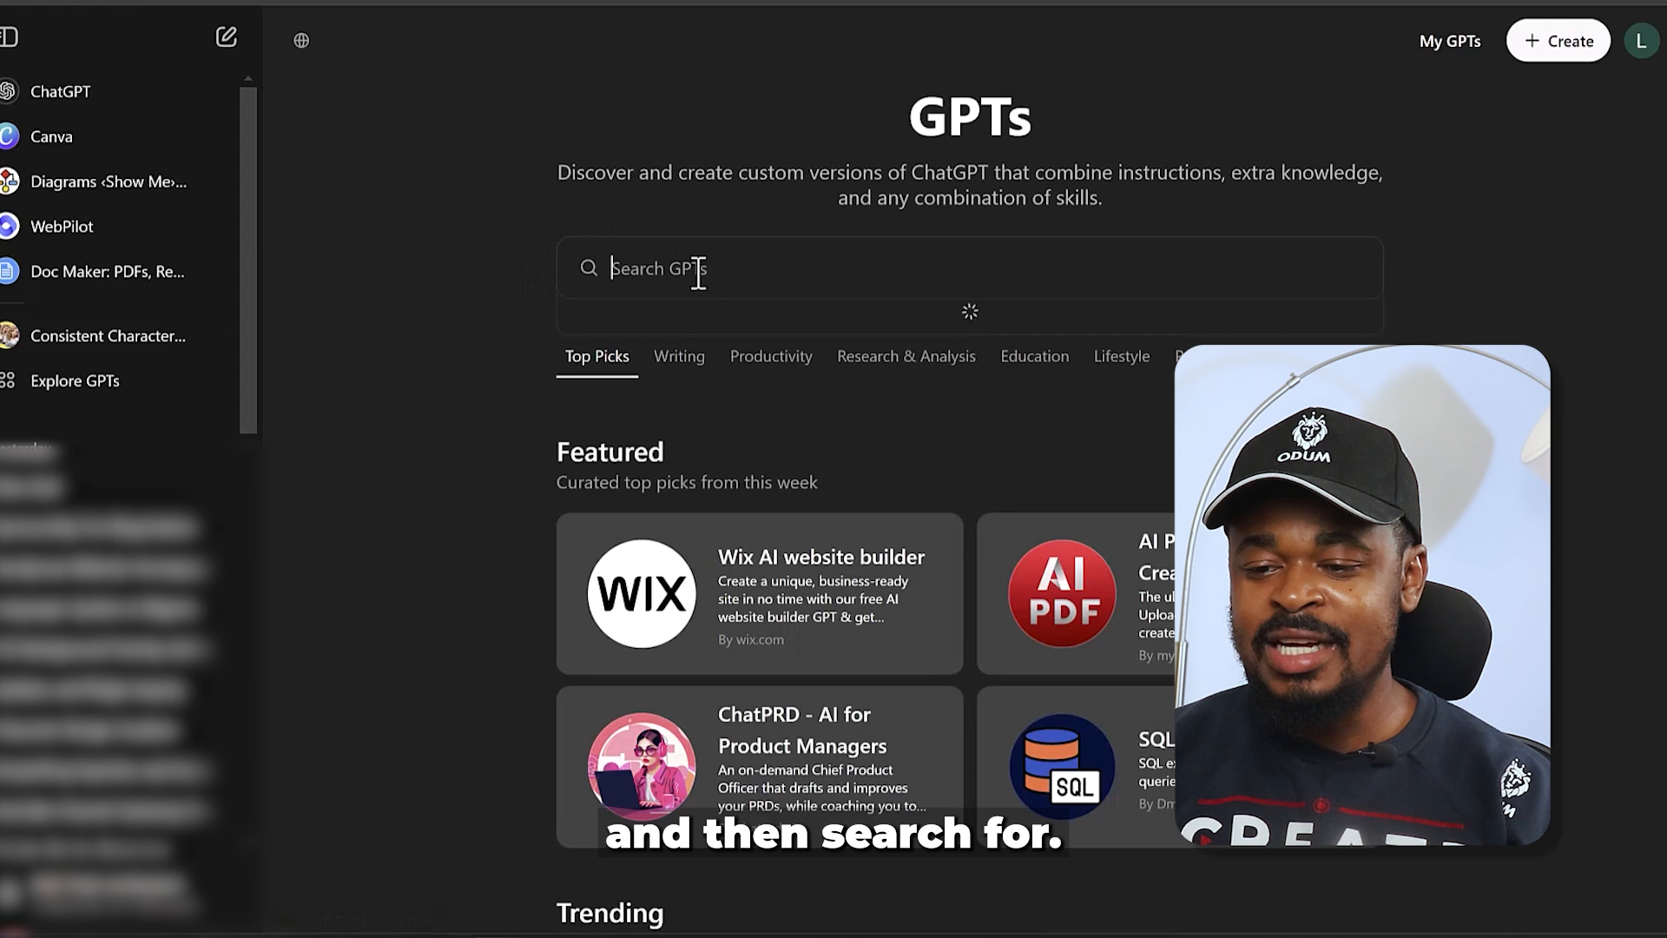
{"action": "left_click", "coordinate": [10, 38]}
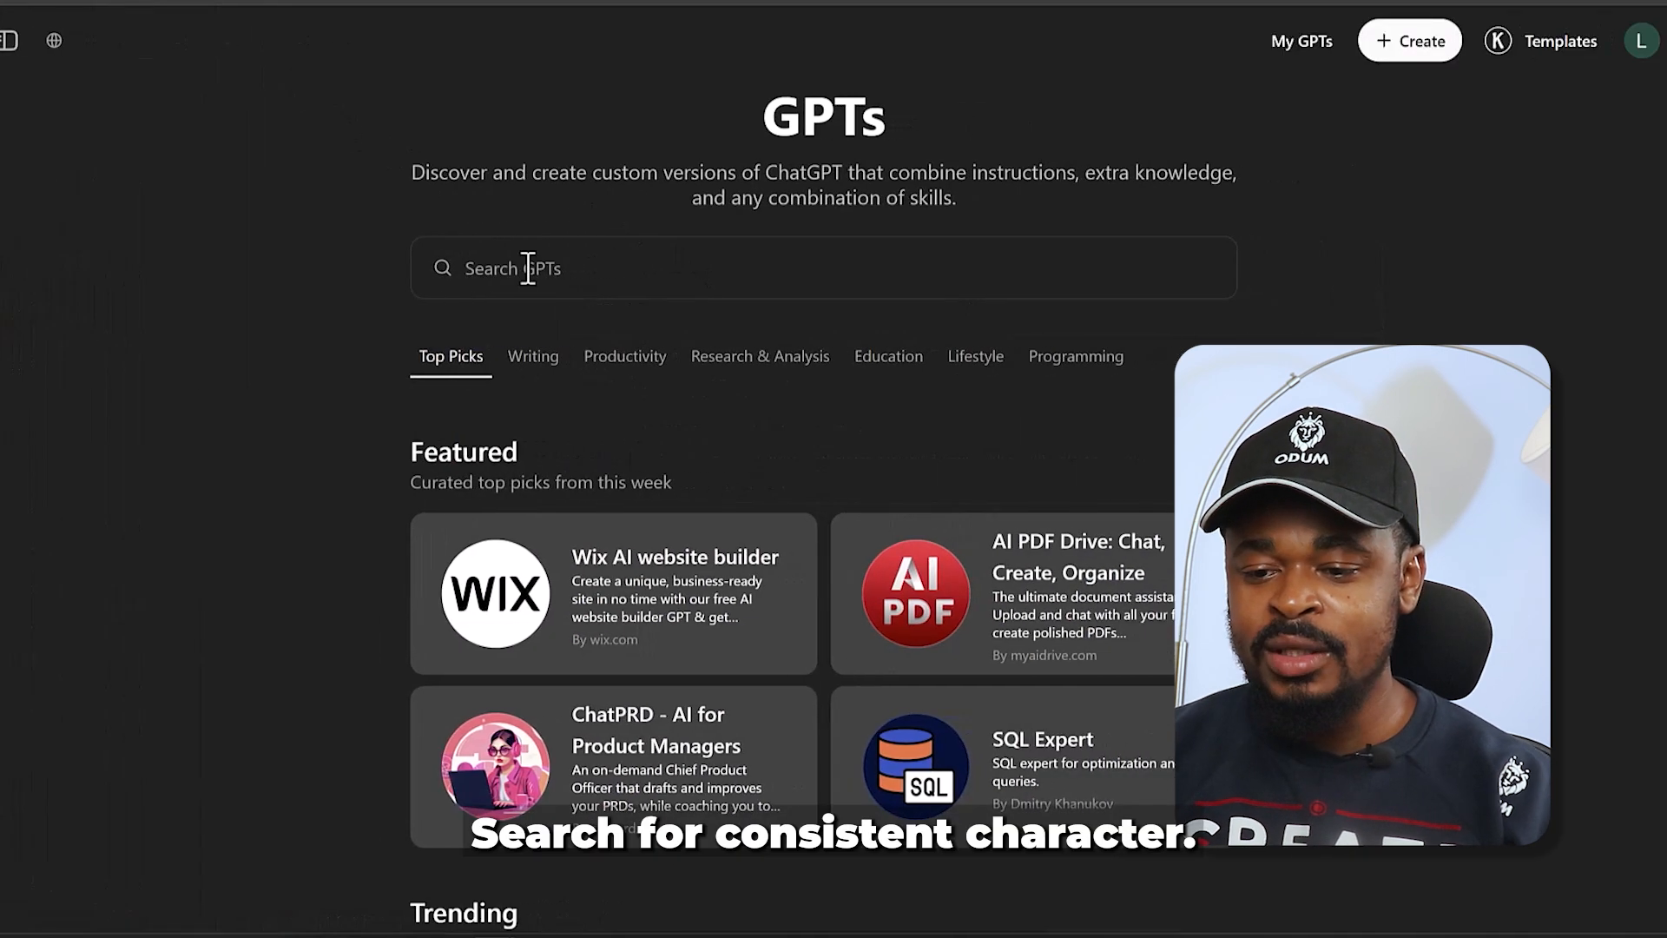
{"action": "left_click", "coordinate": [528, 268]}
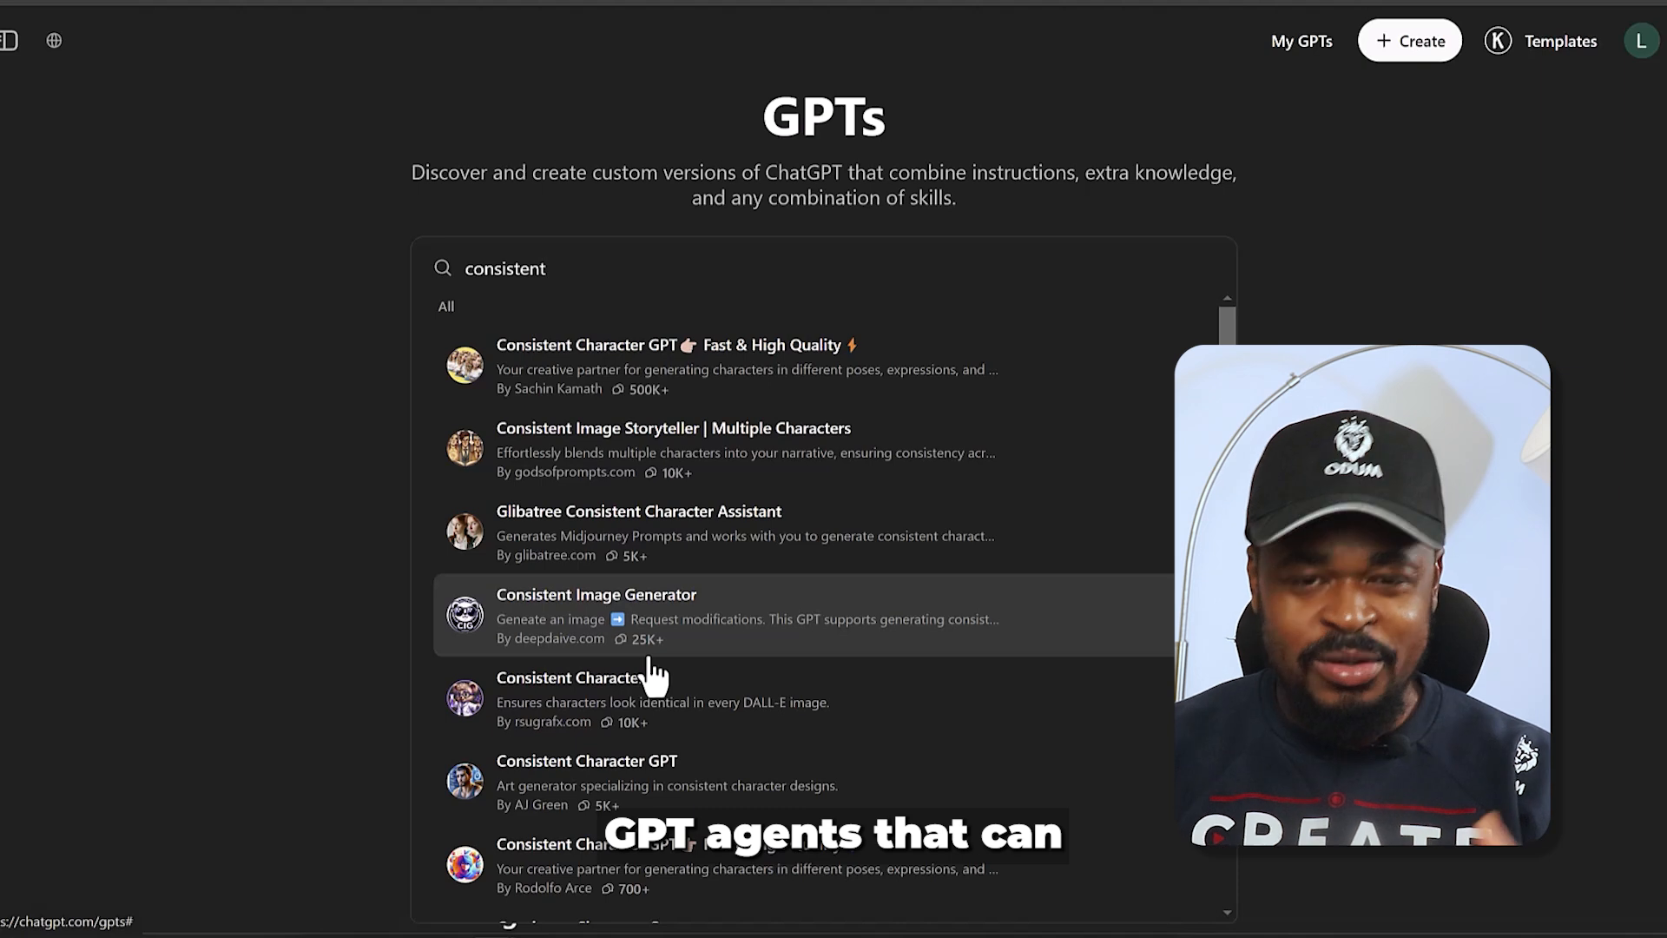
{"action": "scroll", "coordinate": [651, 678], "scroll_direction": "down", "scroll_amount": 2}
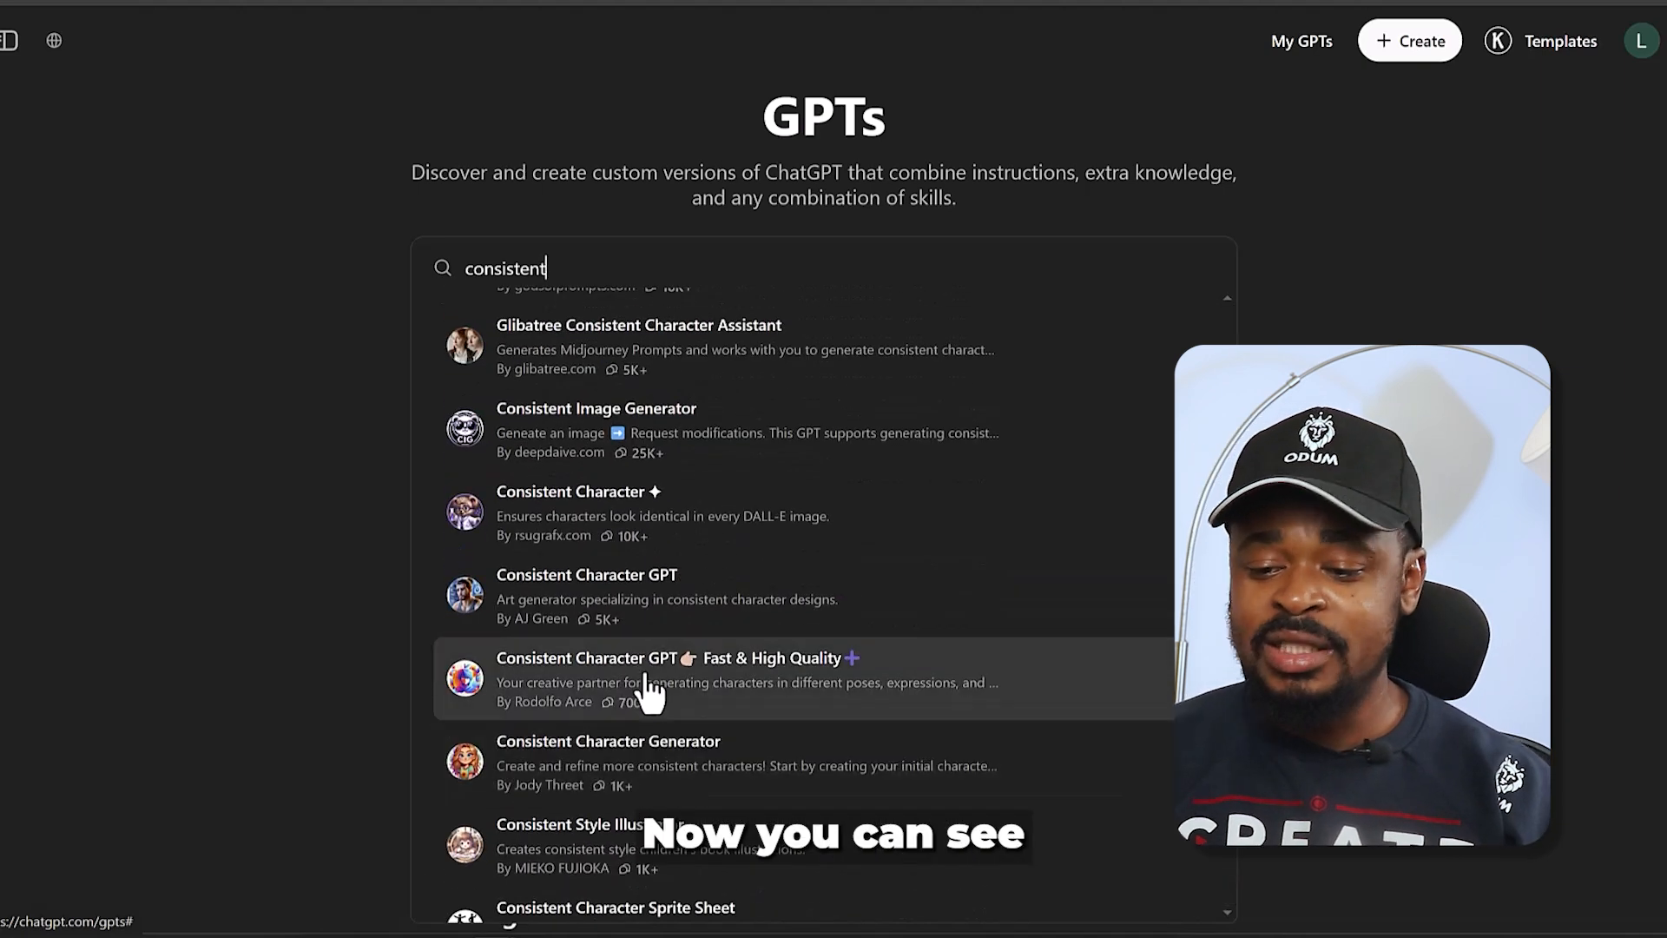
{"action": "scroll", "coordinate": [624, 730], "scroll_direction": "up", "scroll_amount": 1}
{"action": "scroll", "coordinate": [625, 717], "scroll_direction": "down", "scroll_amount": 2}
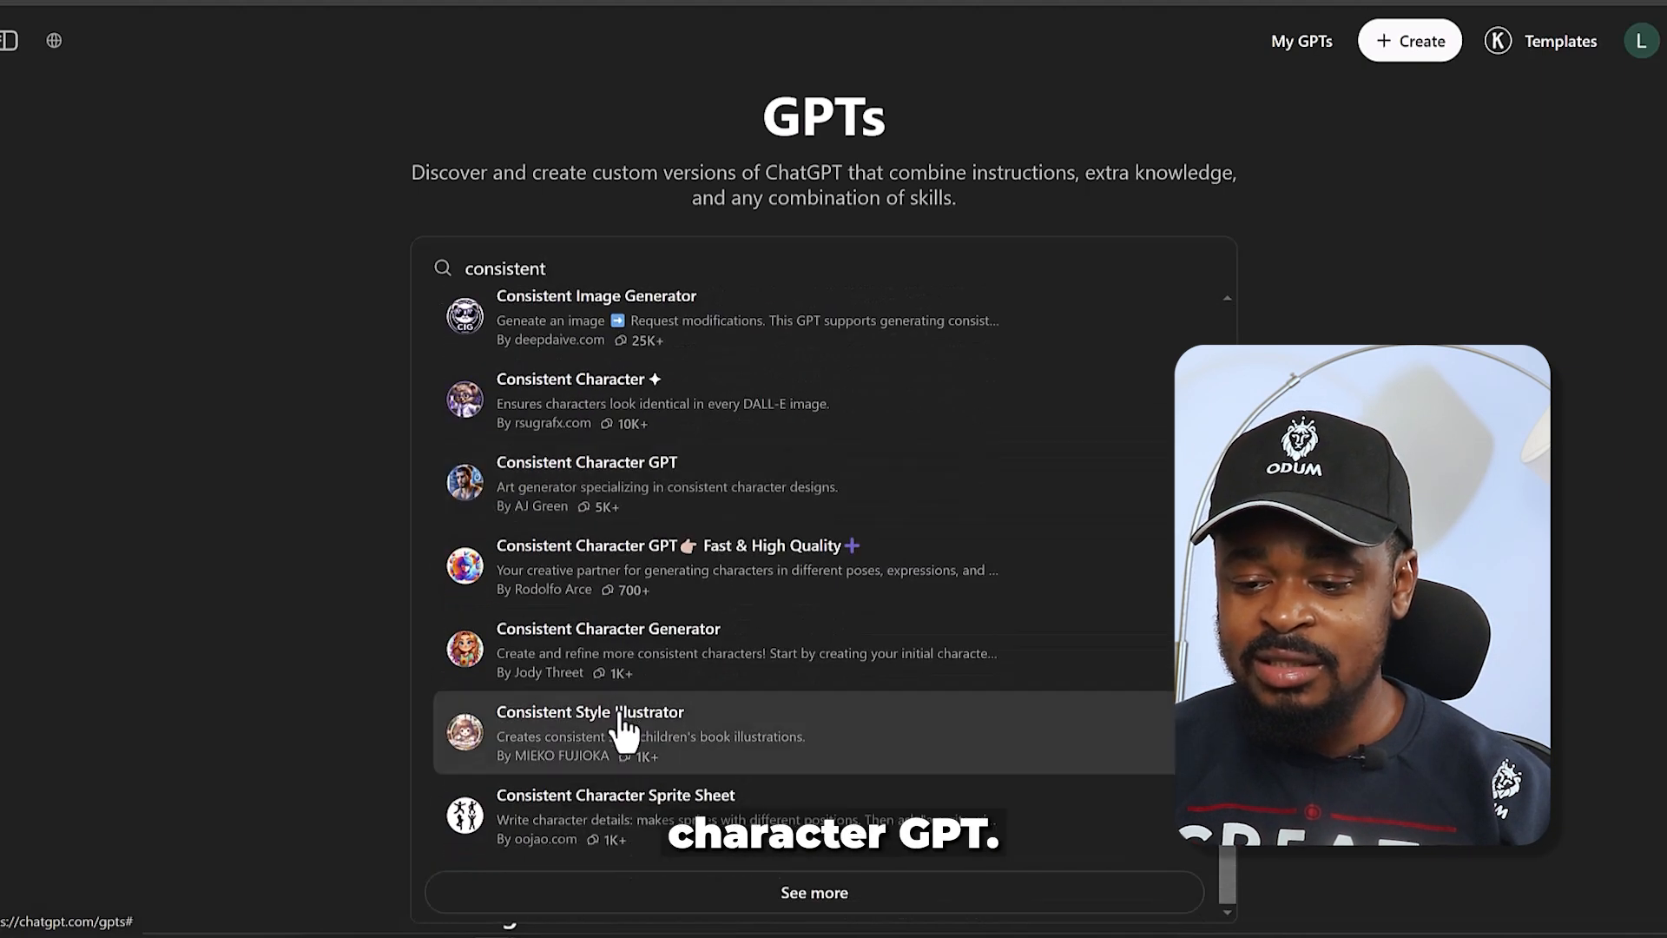
{"action": "scroll", "coordinate": [627, 695], "scroll_direction": "up", "scroll_amount": 3}
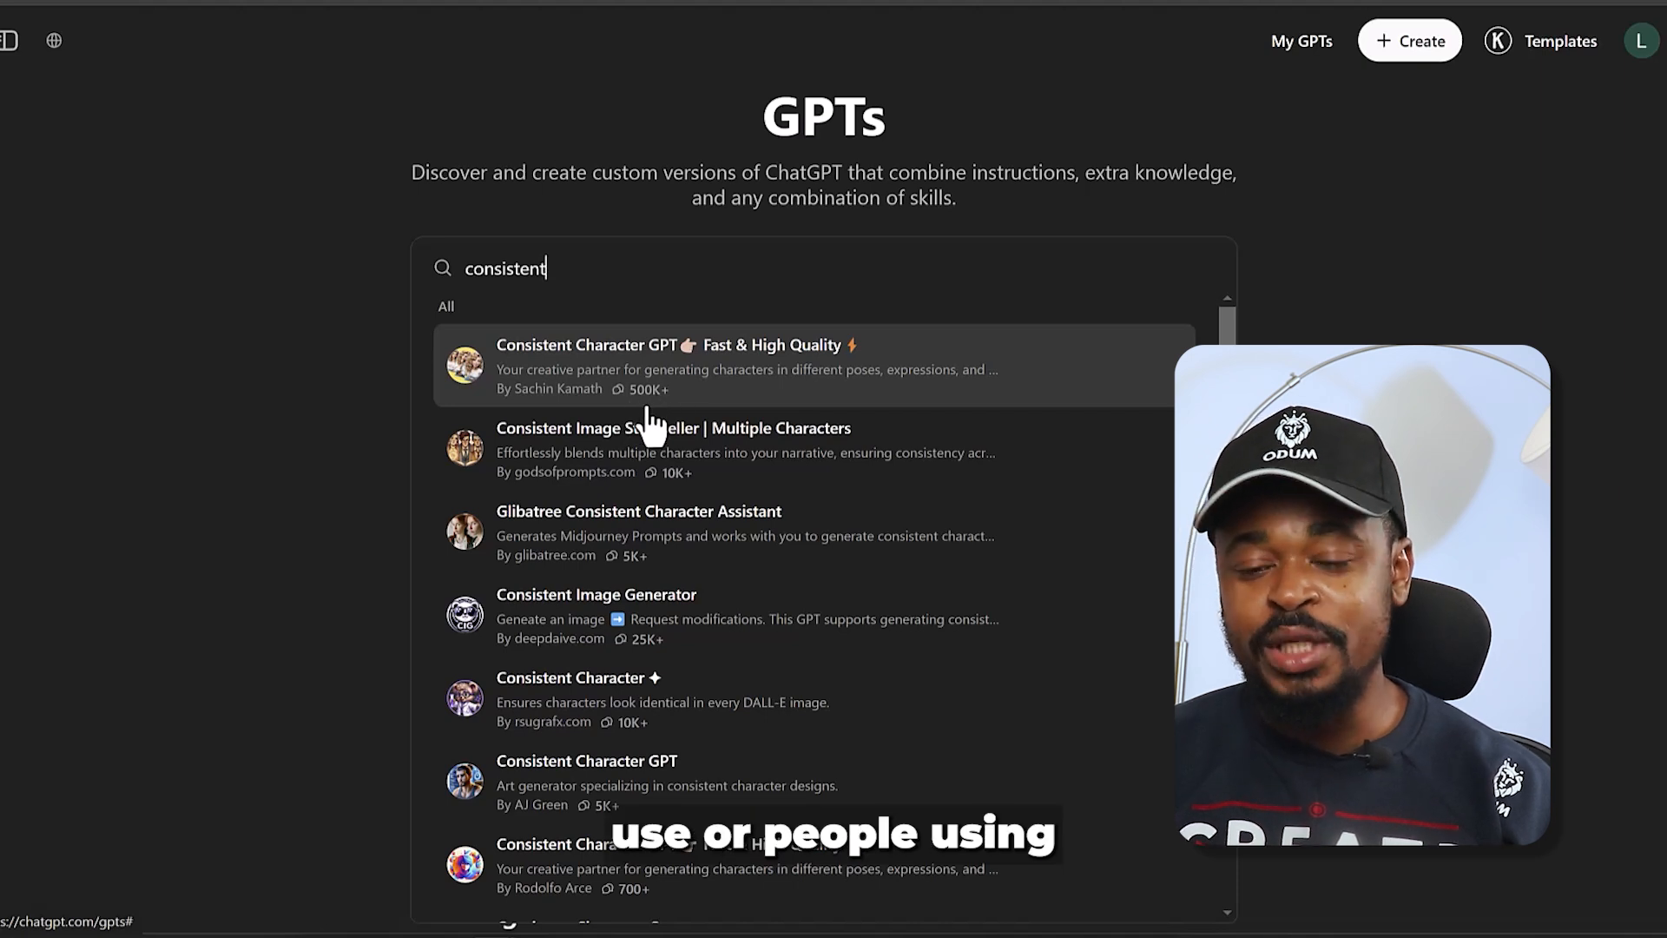
- Open the Consistent Character GPT Fast & High Quality with 500K+ conversations, start its character design chat and answer "female"
{"action": "left_click", "coordinate": [694, 382]}
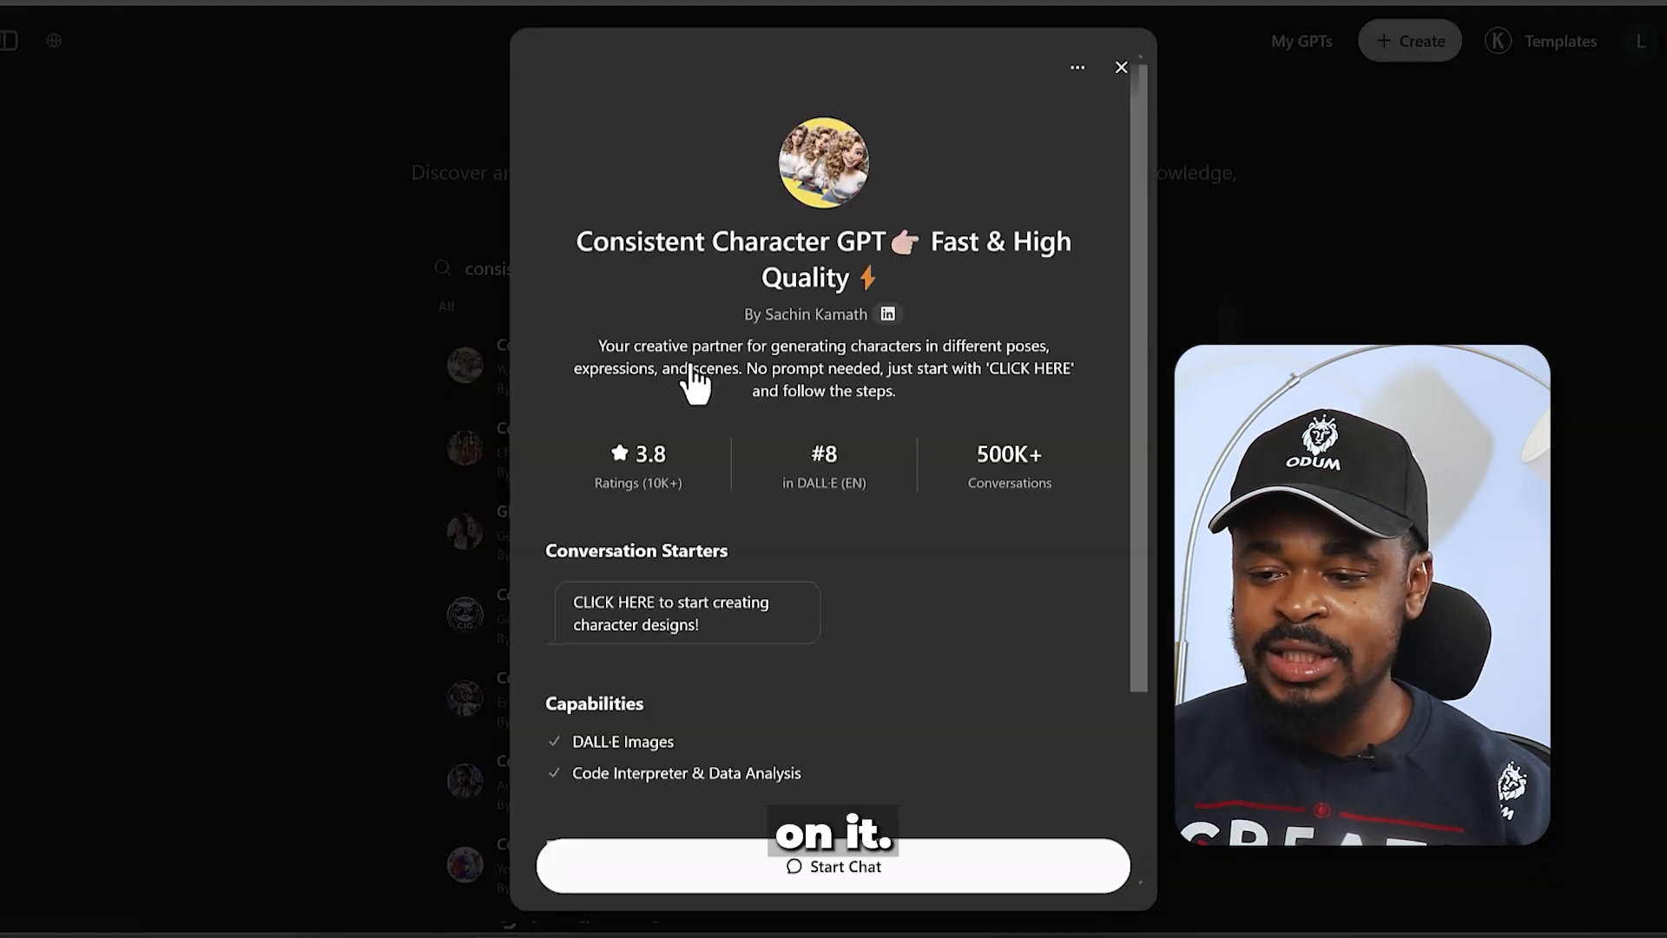
{"action": "left_click", "coordinate": [745, 884]}
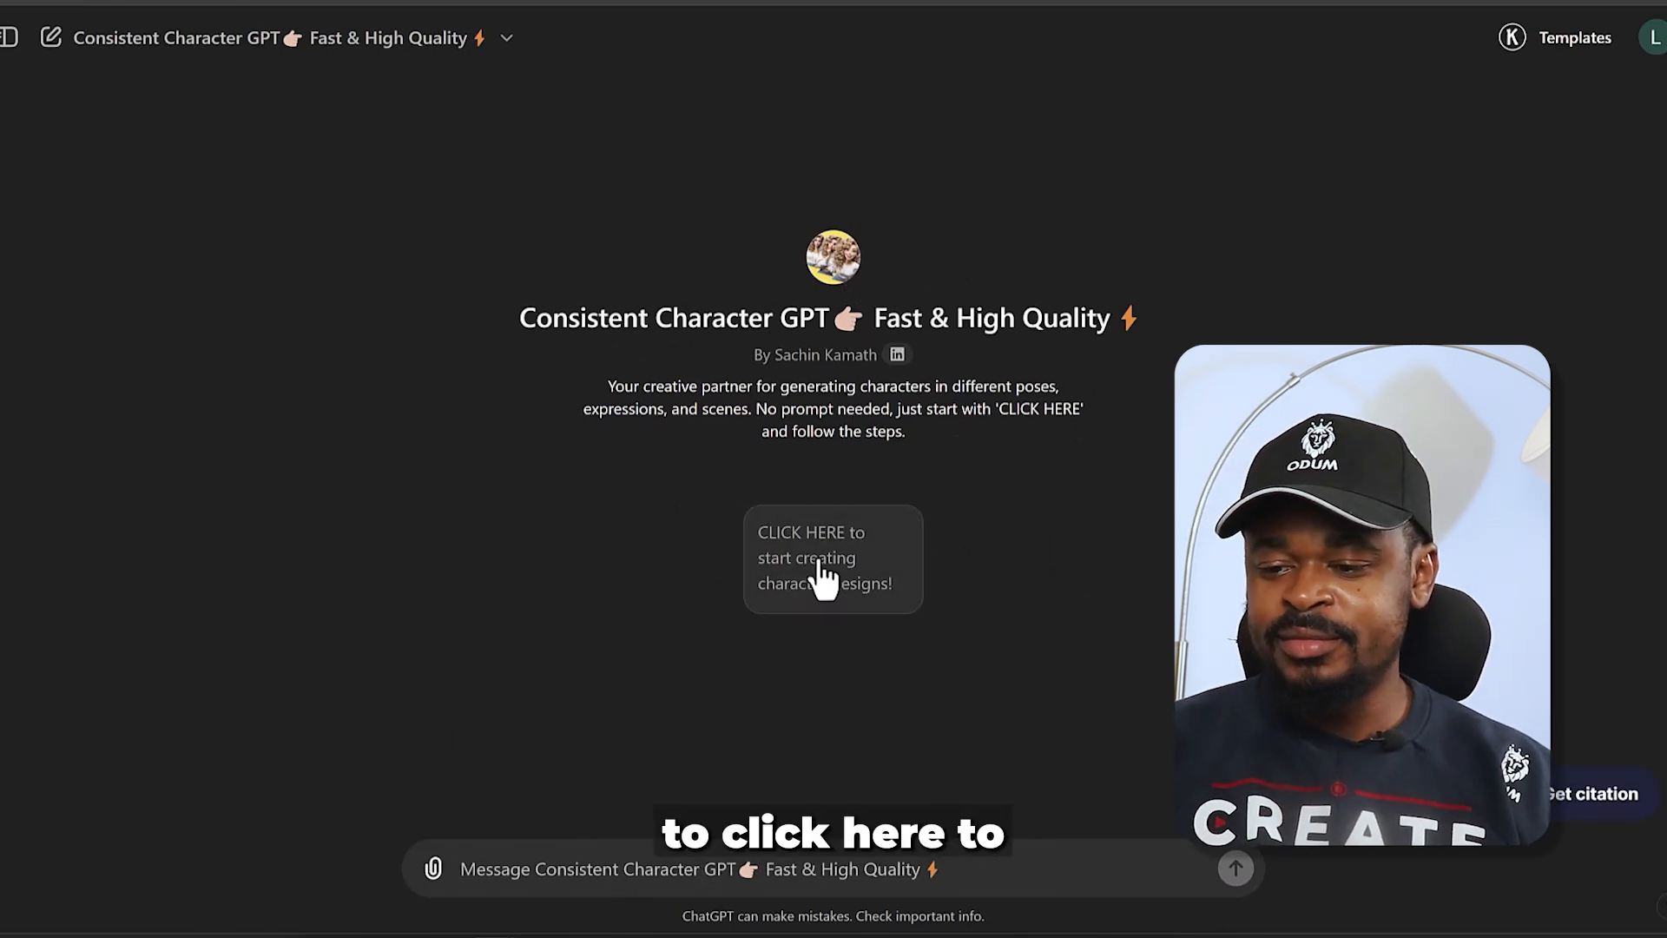
{"action": "left_click", "coordinate": [852, 559]}
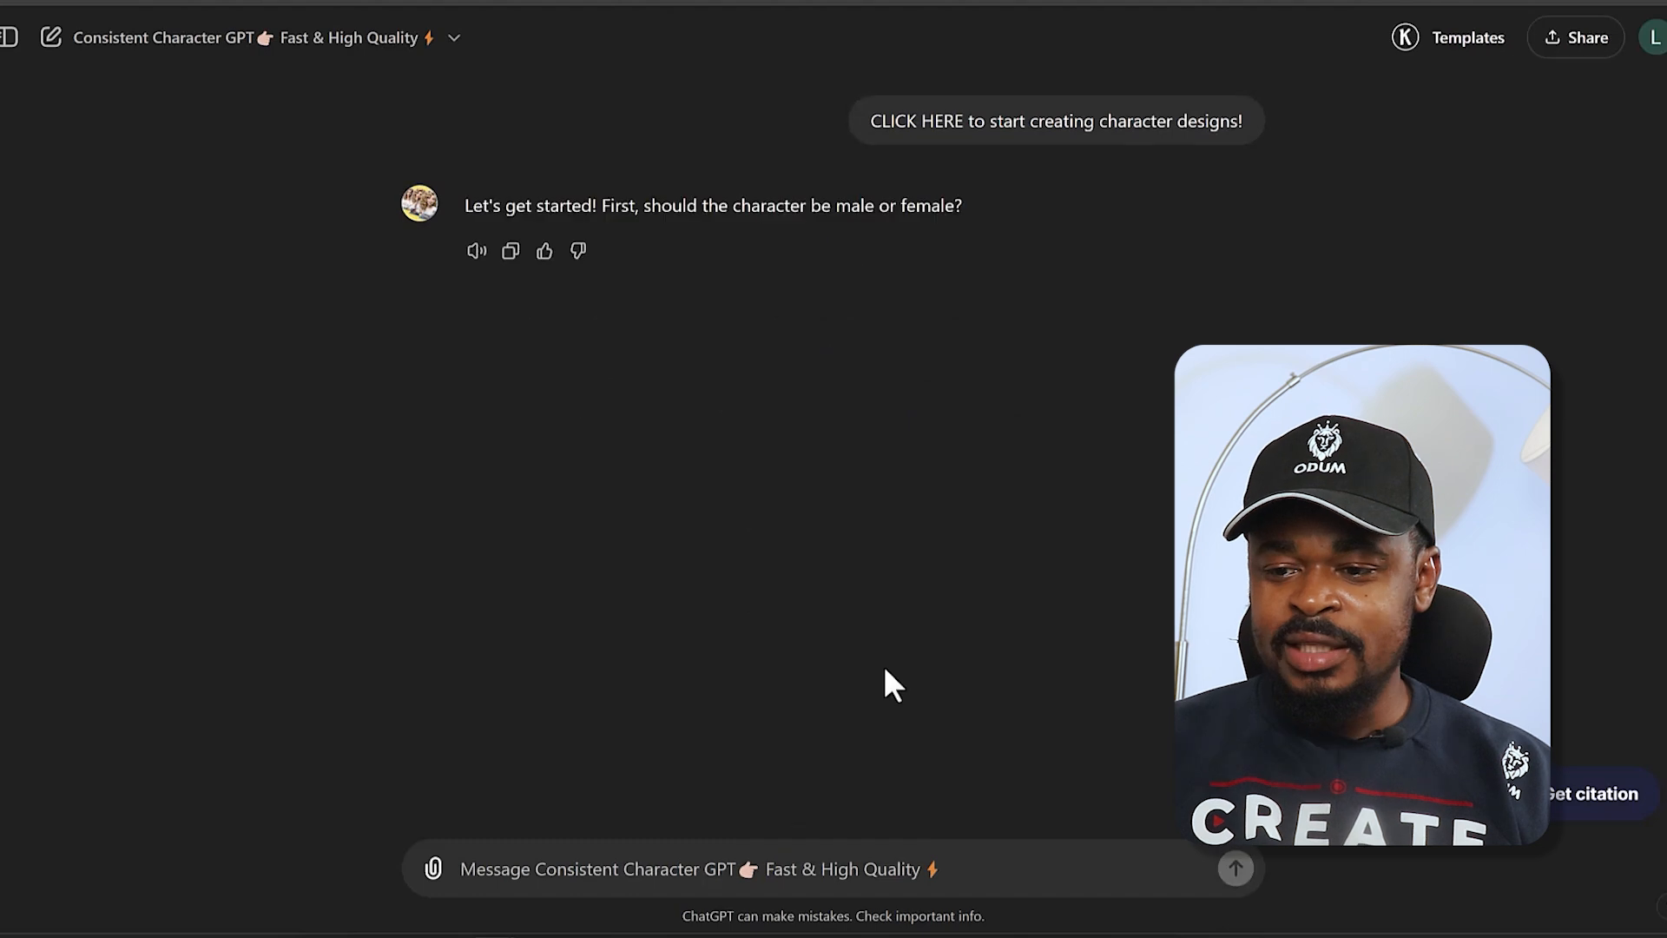
{"action": "type", "text": "female"}
{"action": "key", "text": "Return"}
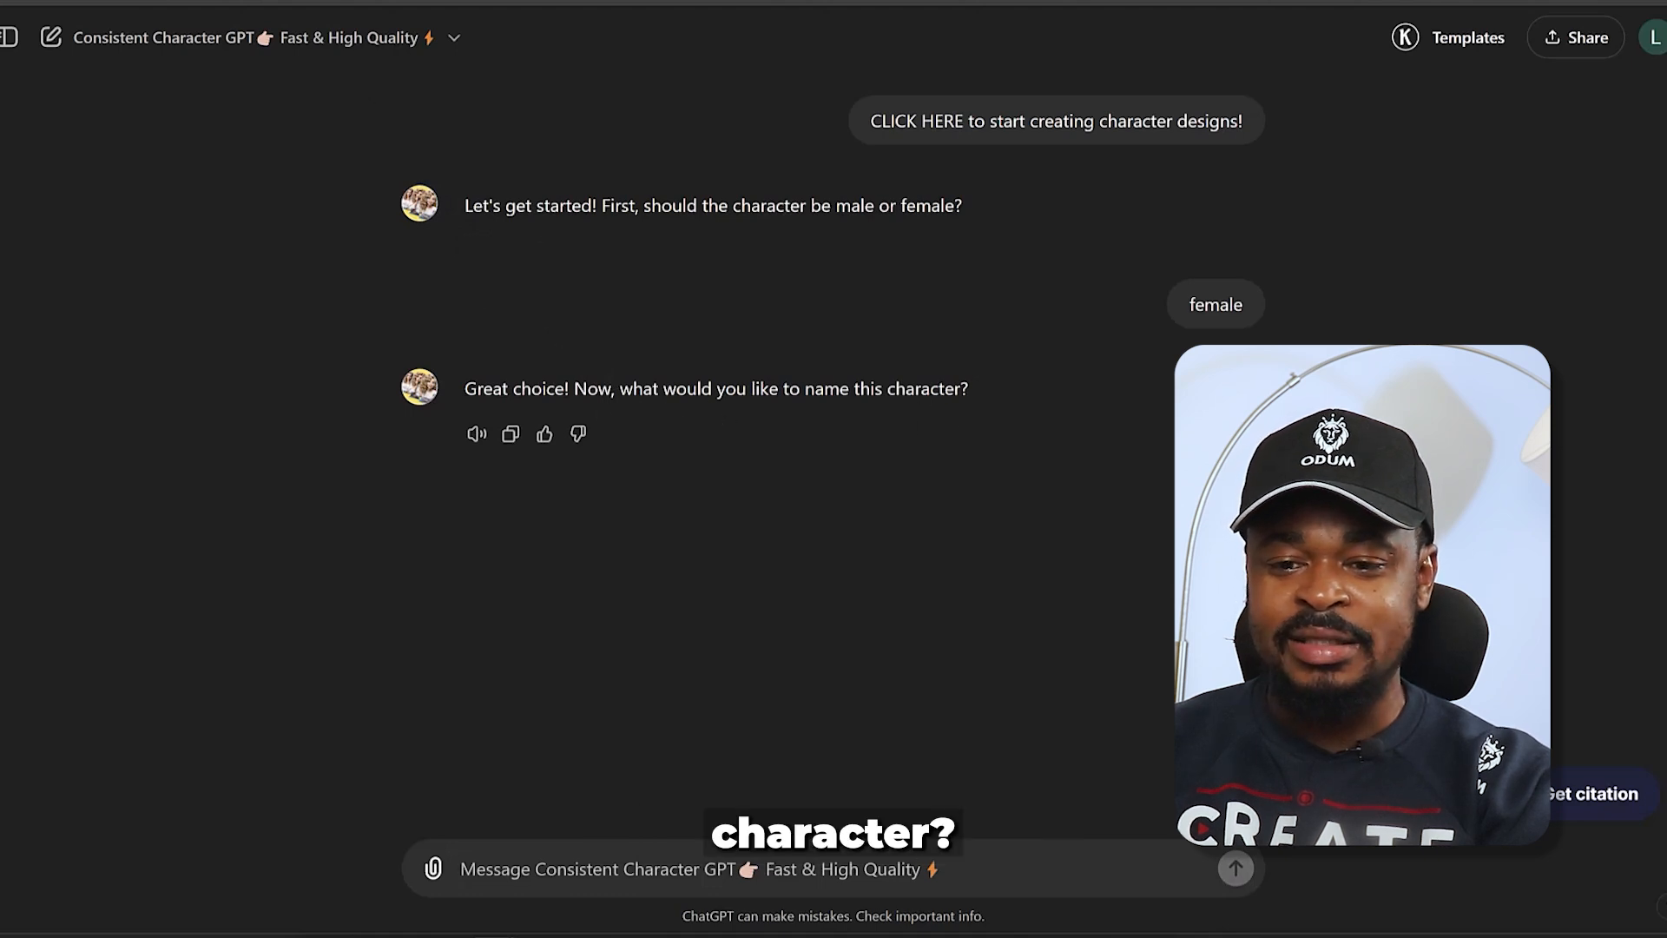
- Look up the main character in the story chat, name the character "abeni" and describe her as "27 years, nigerian, black braids, african attire, no shoes"
{"action": "left_click", "coordinate": [278, 2]}
{"action": "scroll", "coordinate": [351, 130], "scroll_direction": "up", "scroll_amount": 20}
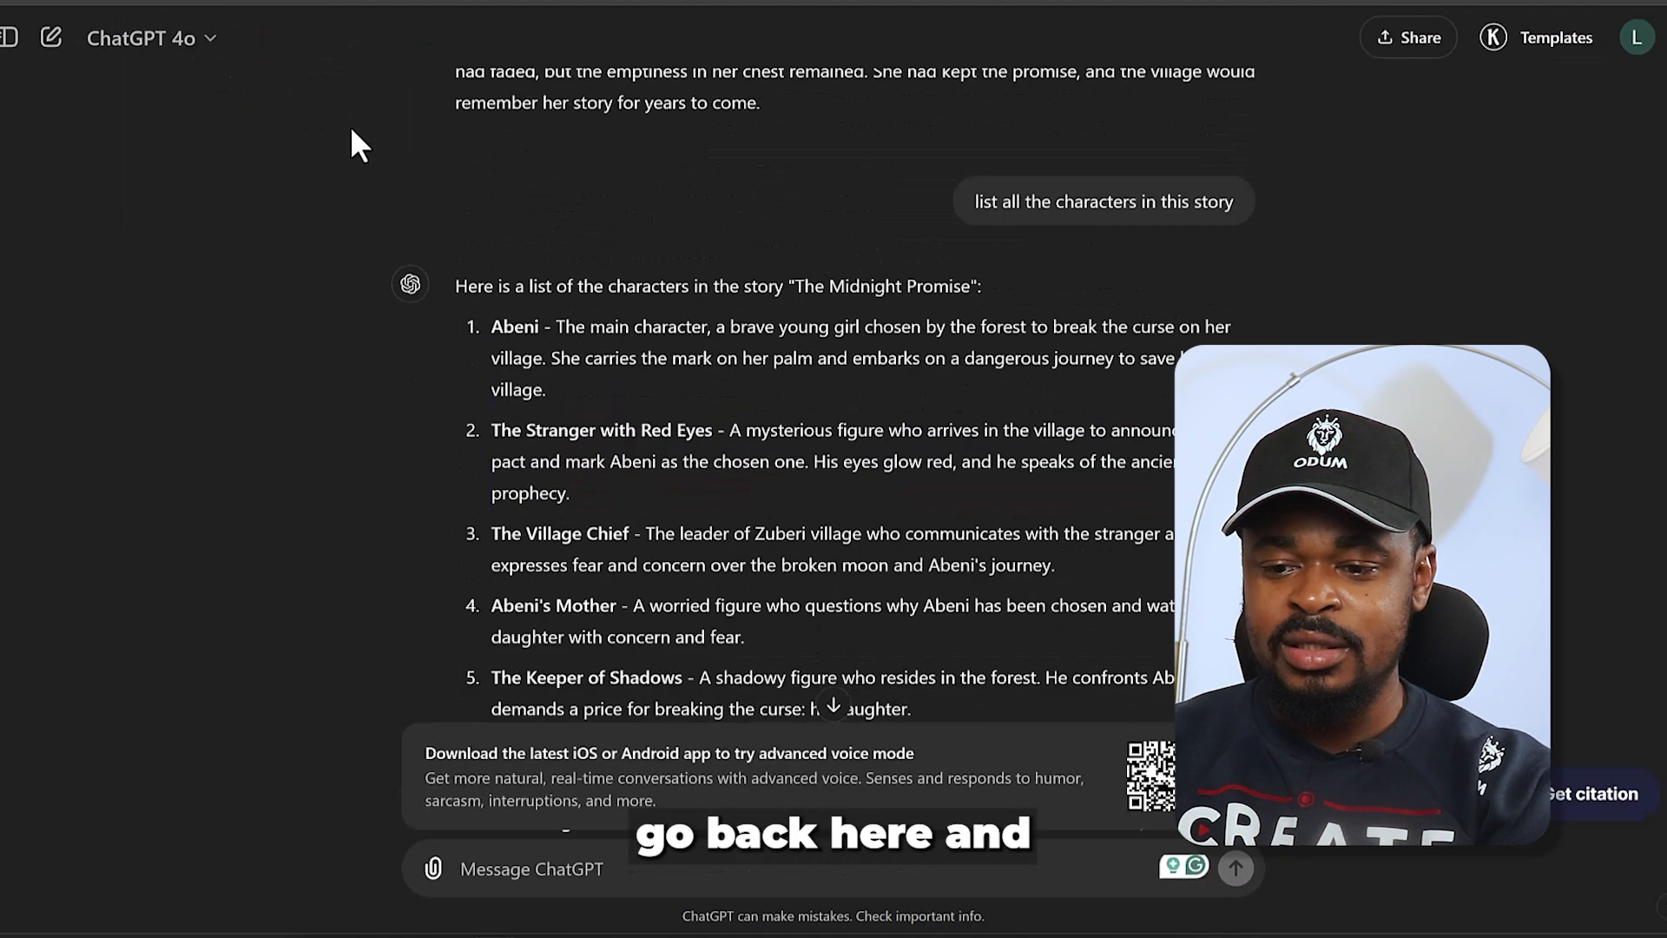
{"action": "scroll", "coordinate": [732, 434], "scroll_direction": "up", "scroll_amount": 10}
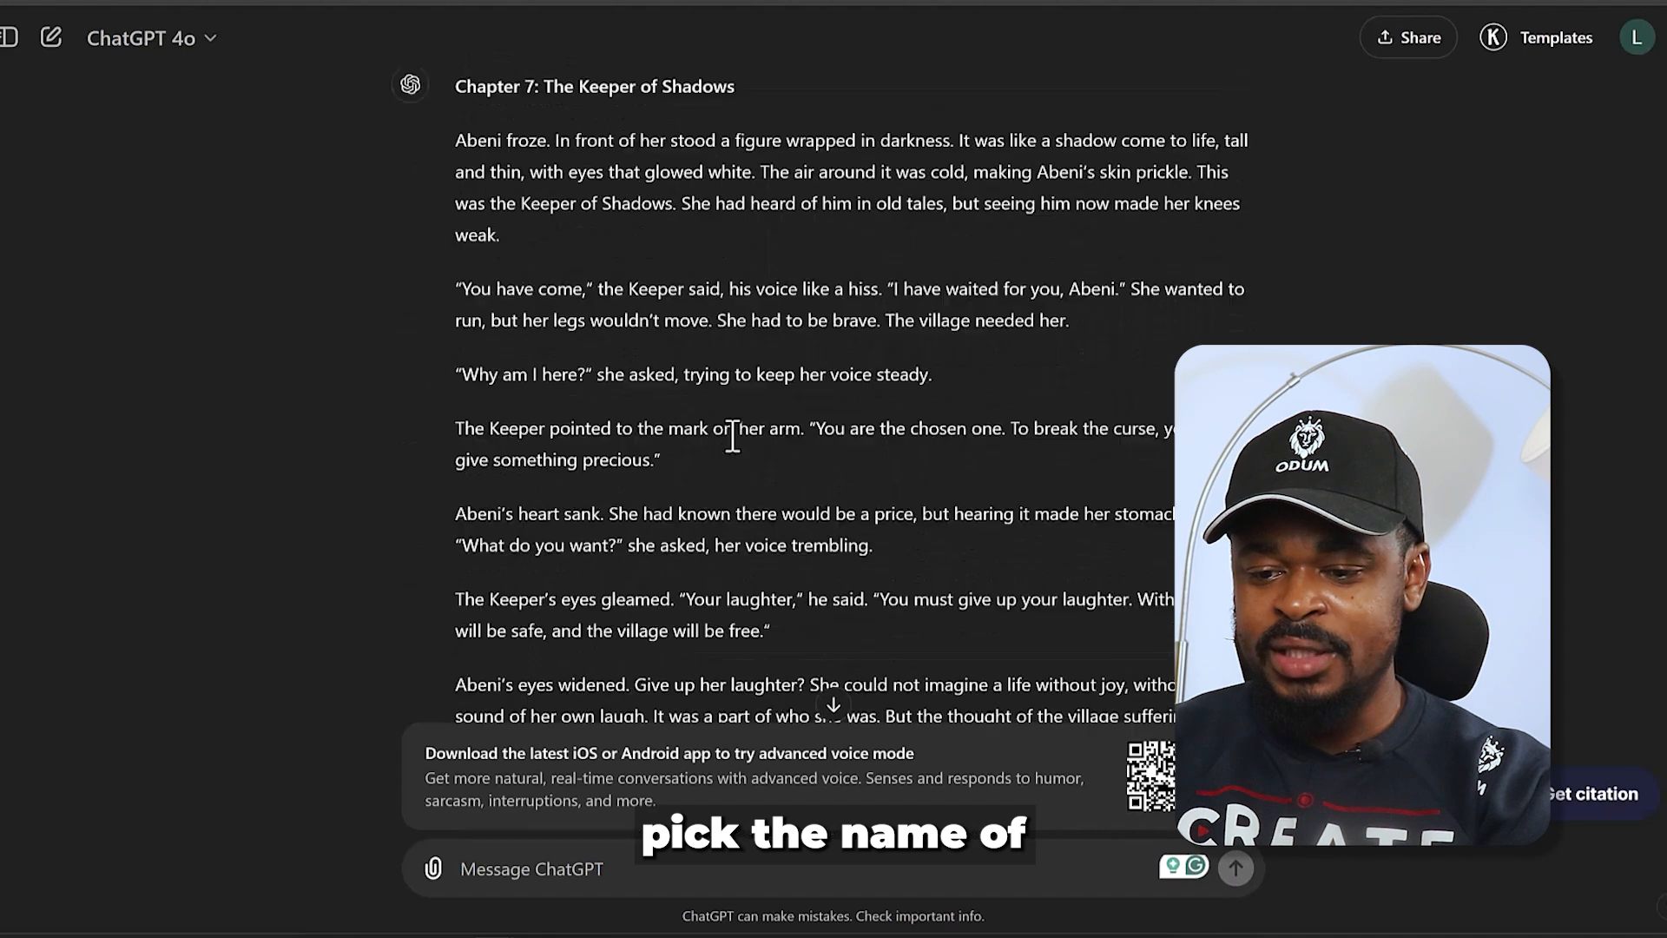
{"action": "scroll", "coordinate": [731, 434], "scroll_direction": "down", "scroll_amount": 20}
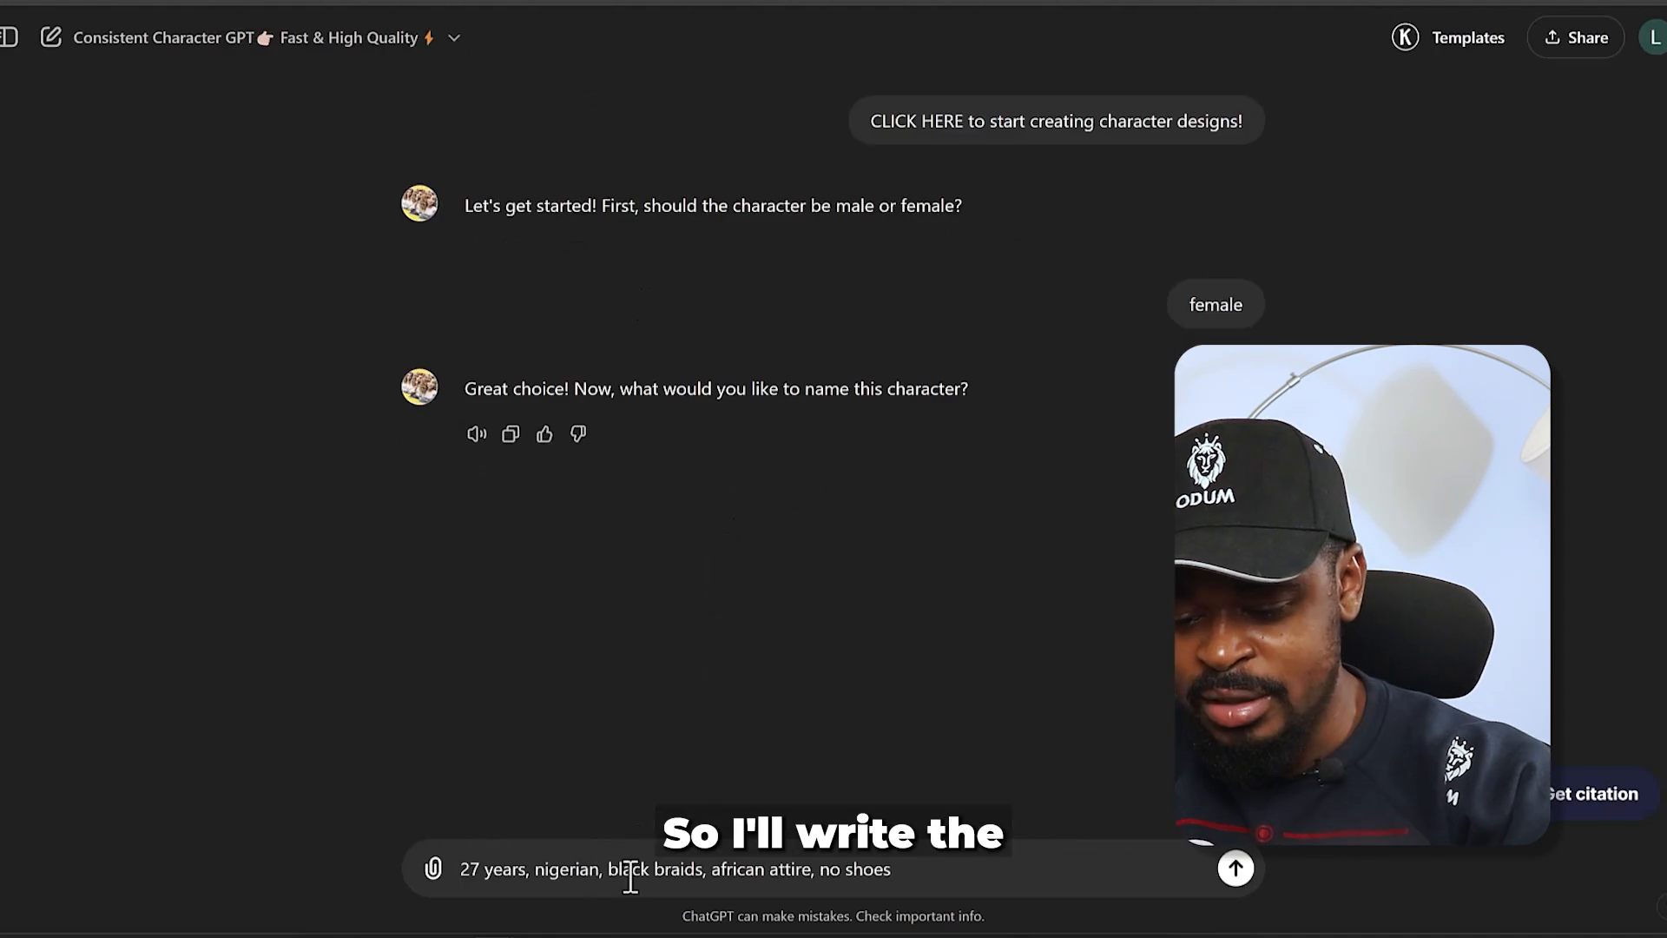
{"action": "triple_click", "coordinate": [629, 871]}
{"action": "type", "text": "abeni"}
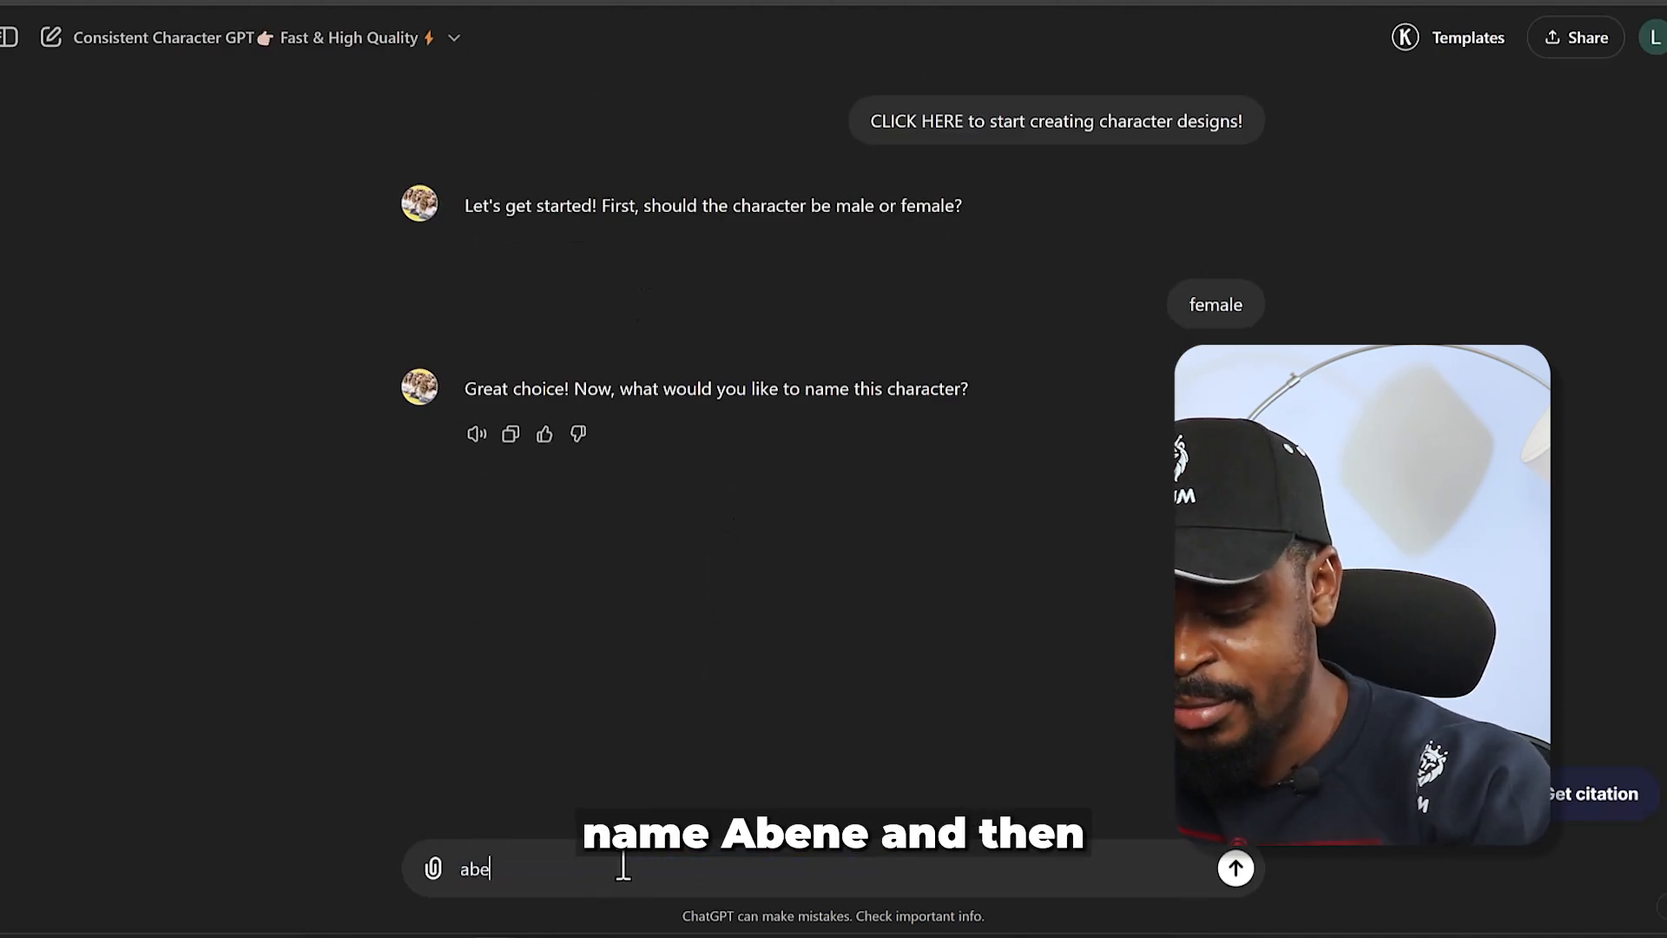
{"action": "left_click", "coordinate": [1233, 864]}
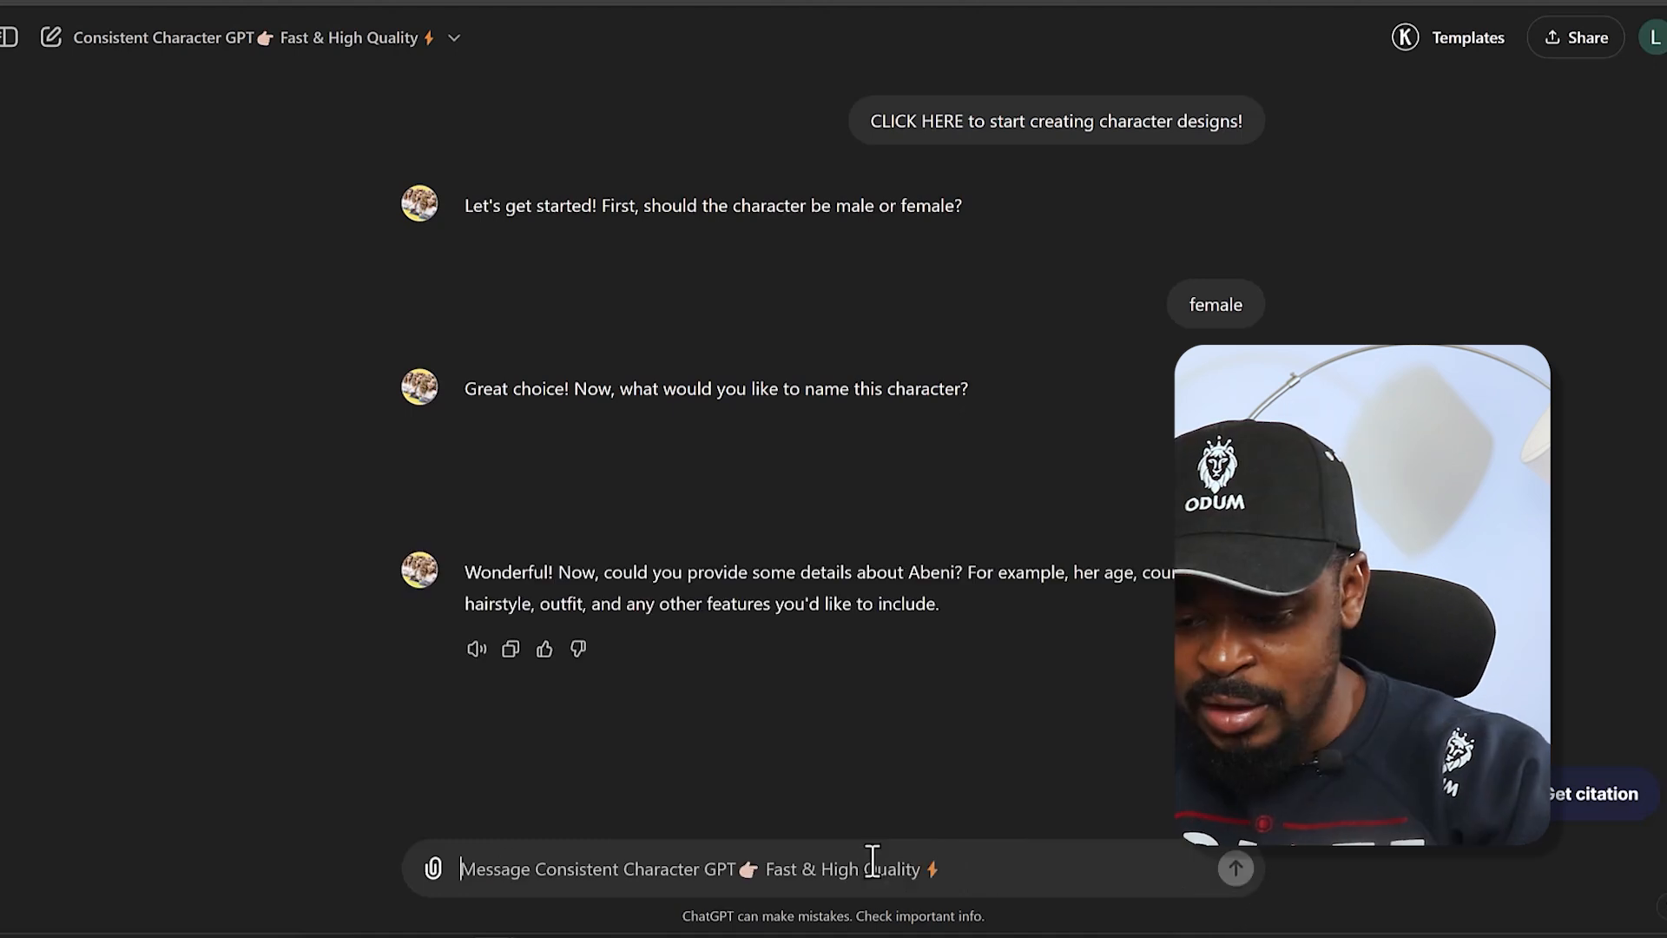
{"action": "type", "text": "27 years, nigerian, black braids, african attire, no shoes"}
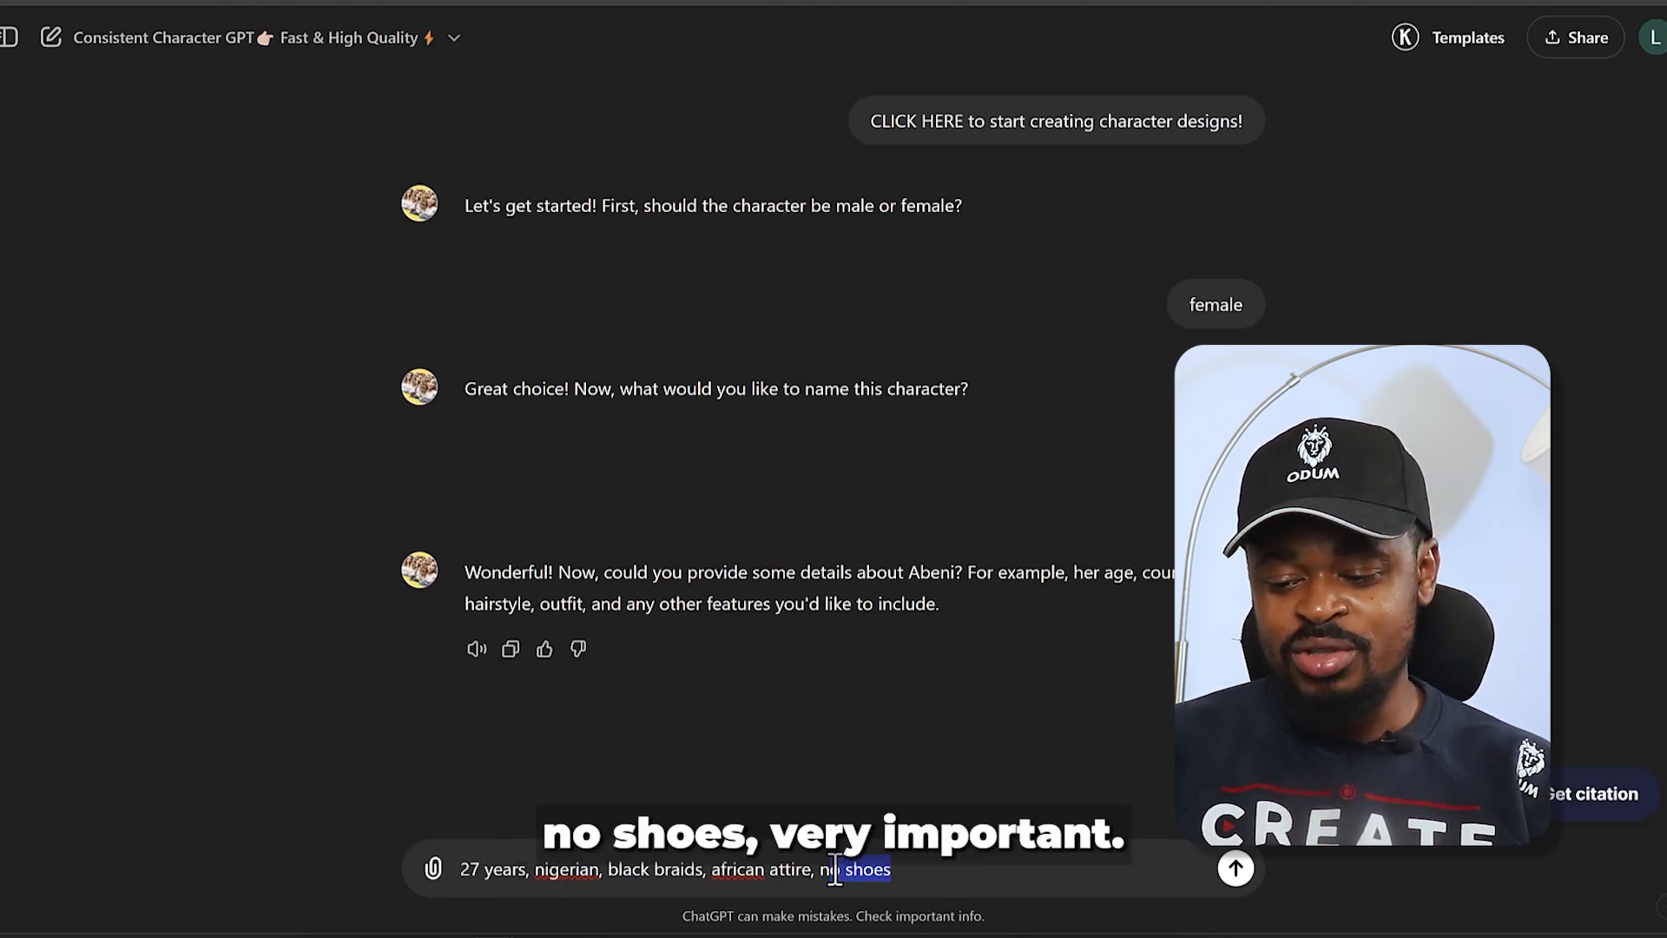
{"action": "left_click", "coordinate": [1235, 868]}
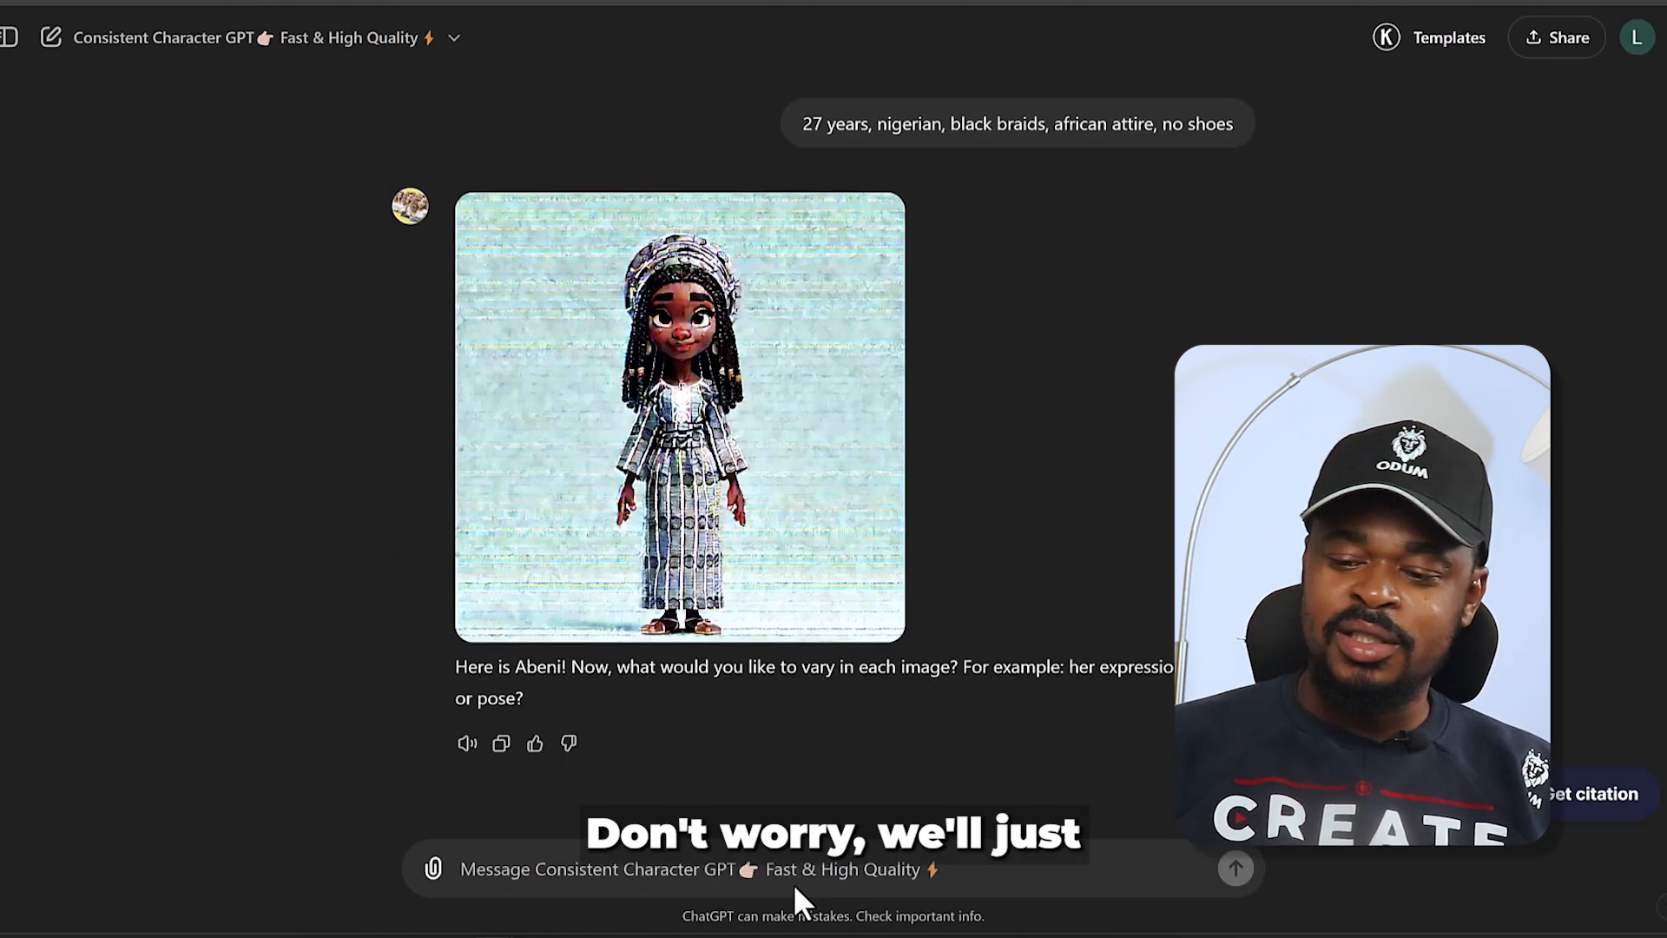
- Request a revised character image with "make her taller", and submit the same request once more for the new image
{"action": "type", "text": "m"}
{"action": "key", "text": "BackSpace"}
{"action": "type", "text": "make her taller"}
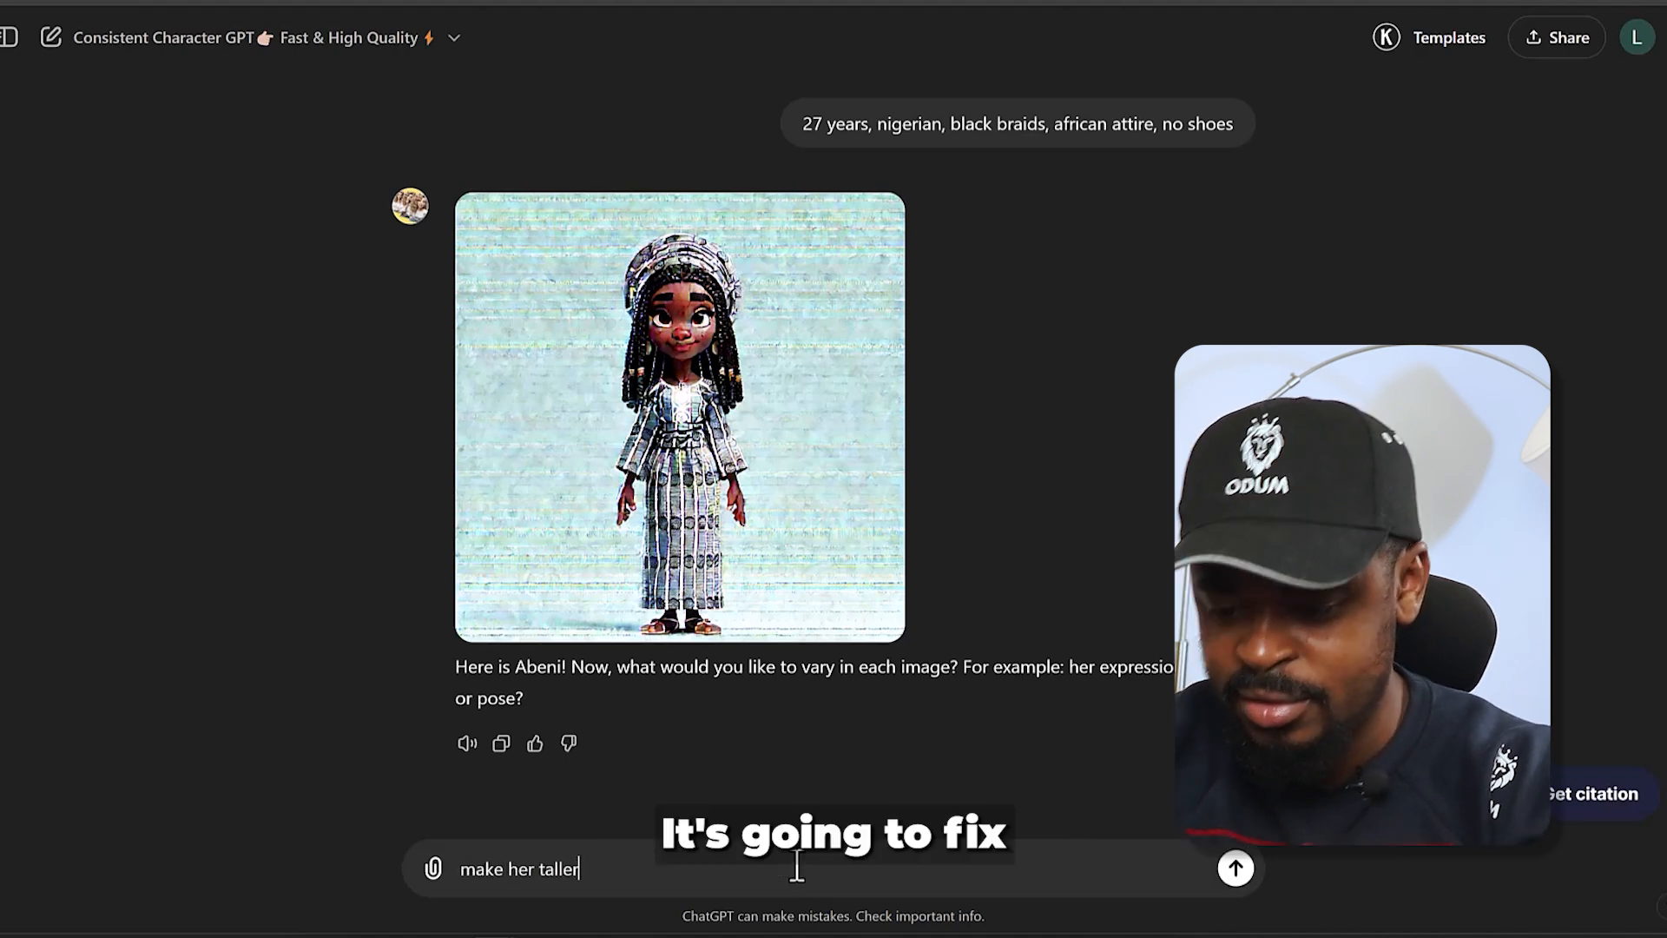
{"action": "key", "text": "Return"}
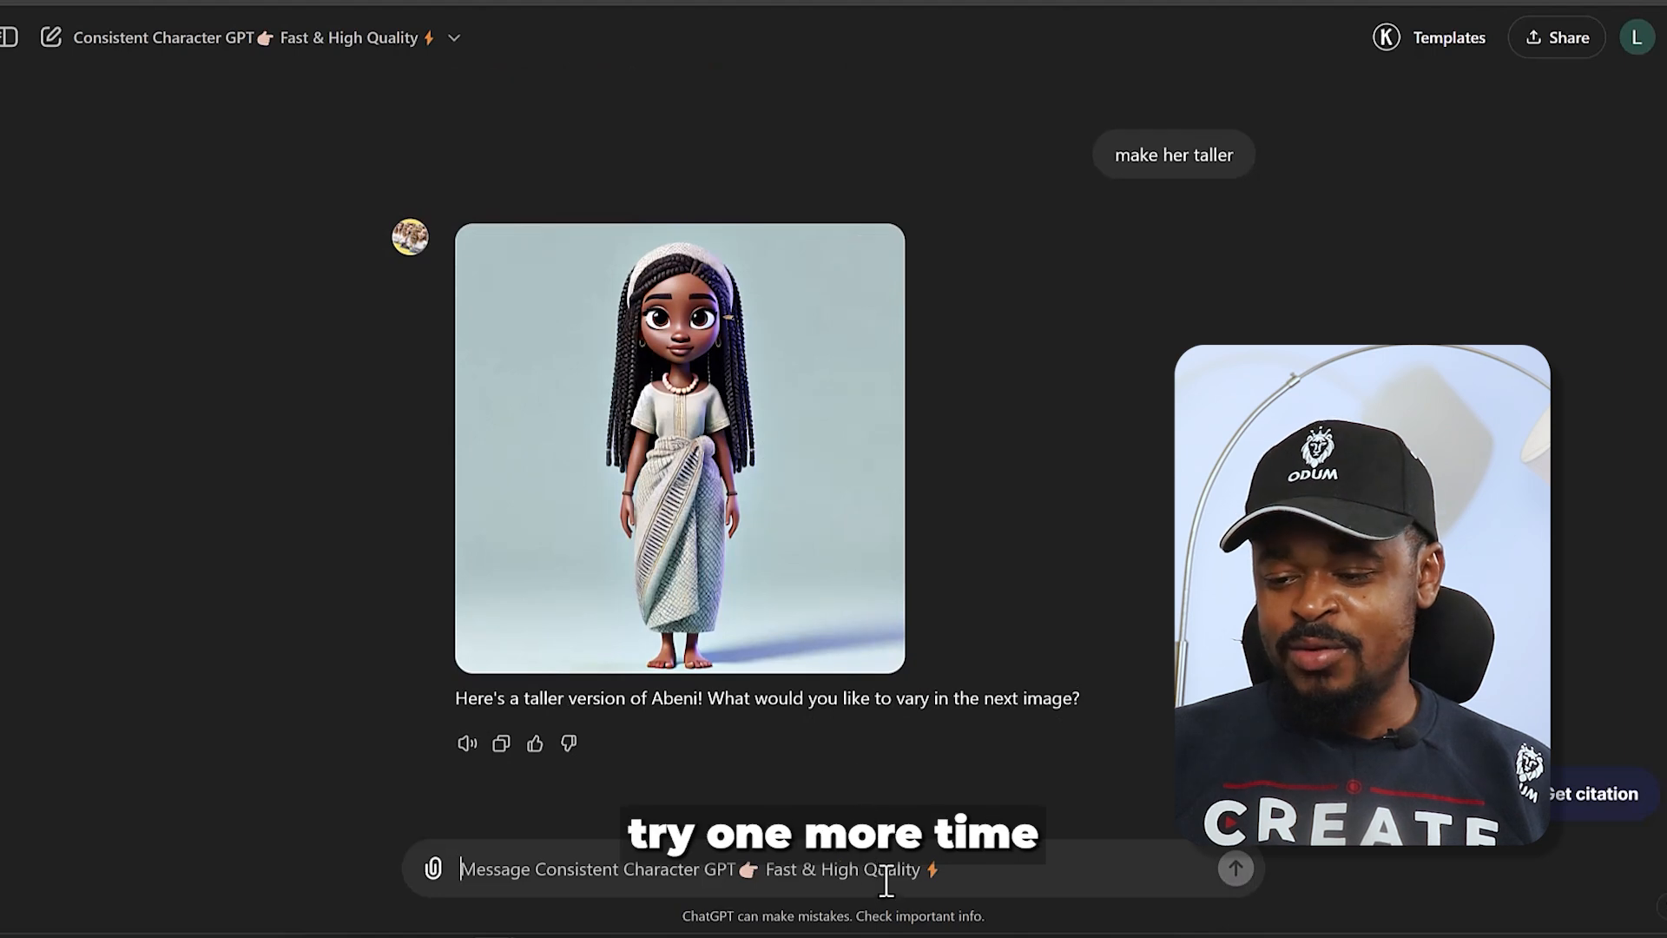
{"action": "type", "text": "make her talle"}
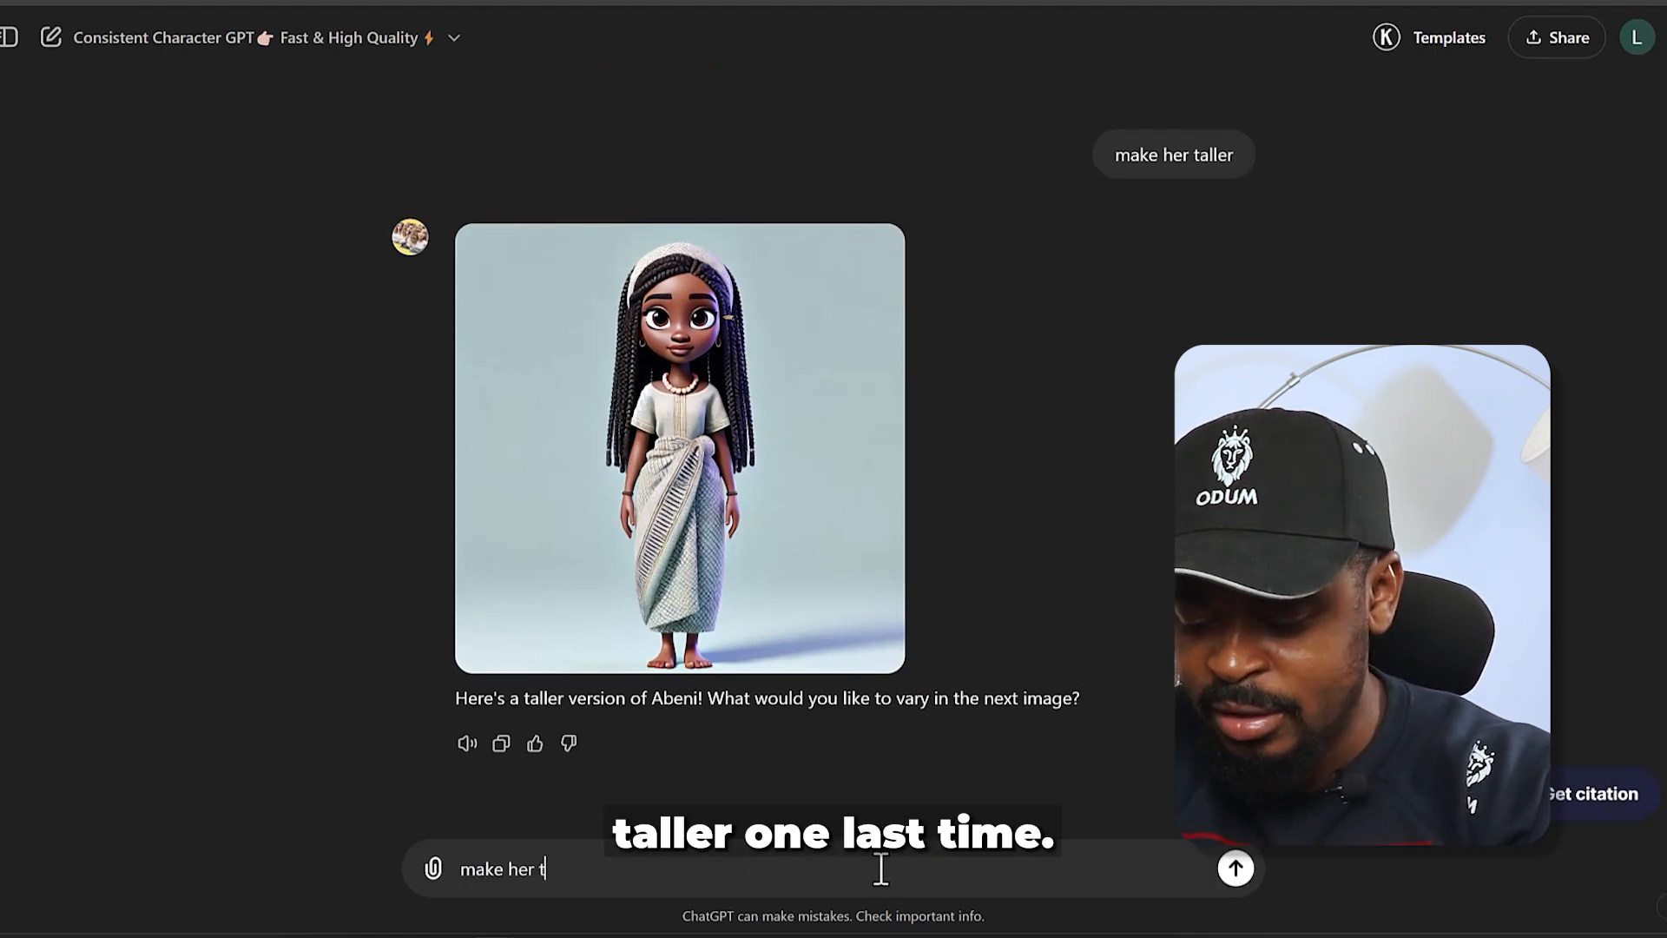
{"action": "type", "text": "r"}
{"action": "key", "text": "Return"}
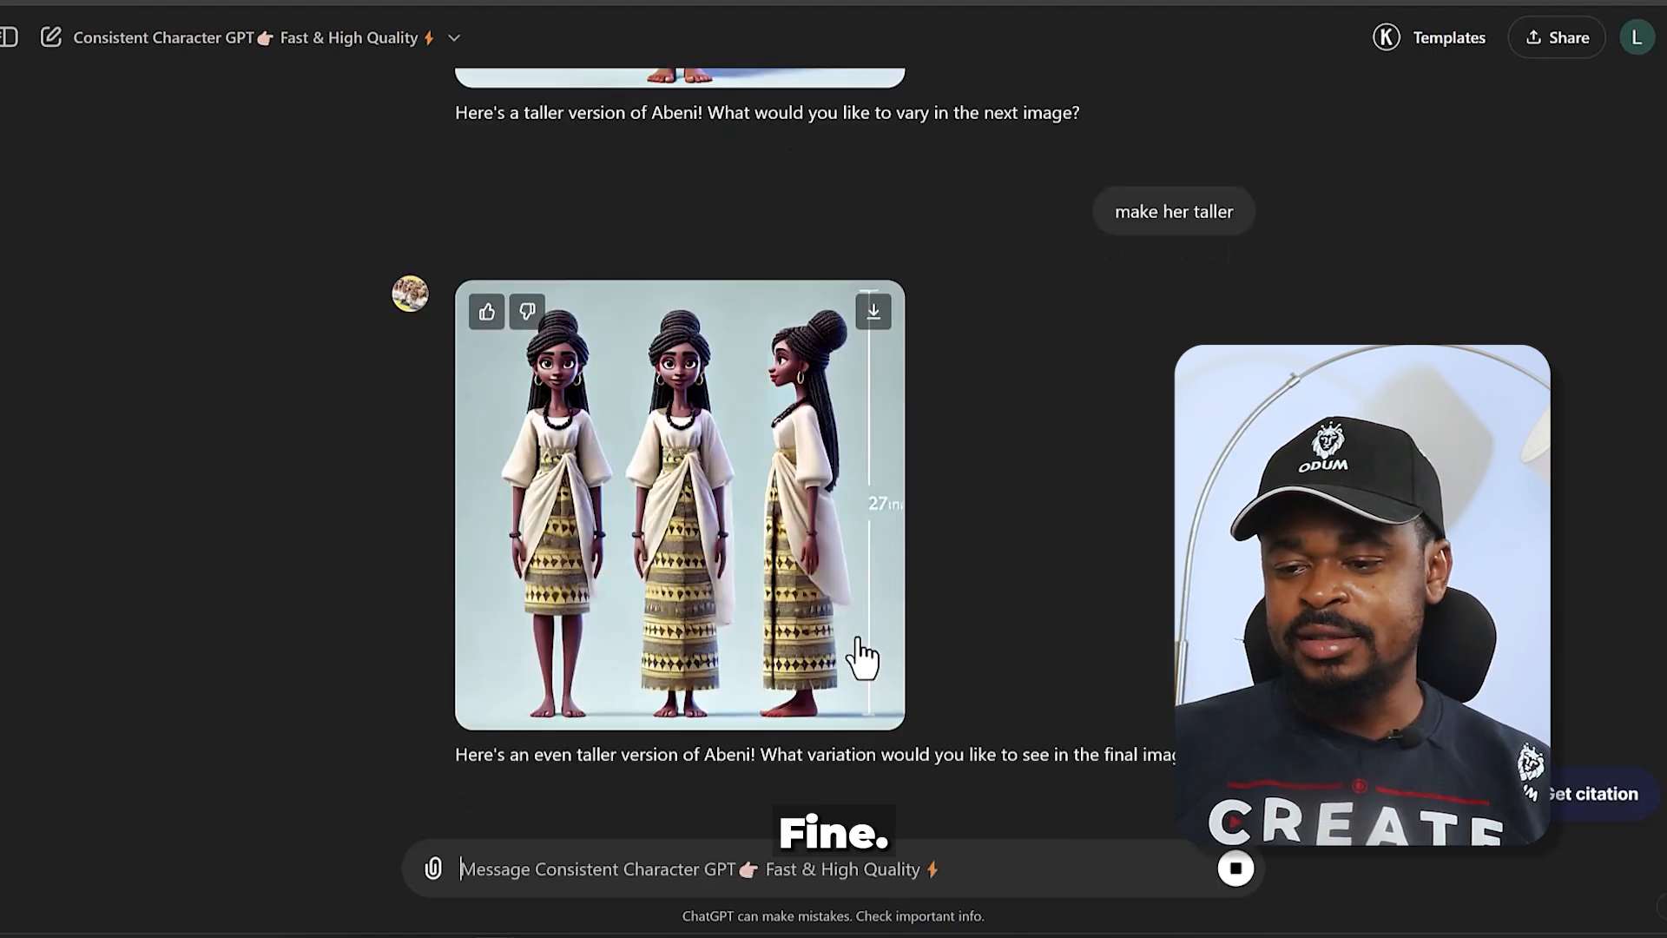
{"action": "scroll", "coordinate": [862, 657], "scroll_direction": "down", "scroll_amount": 1}
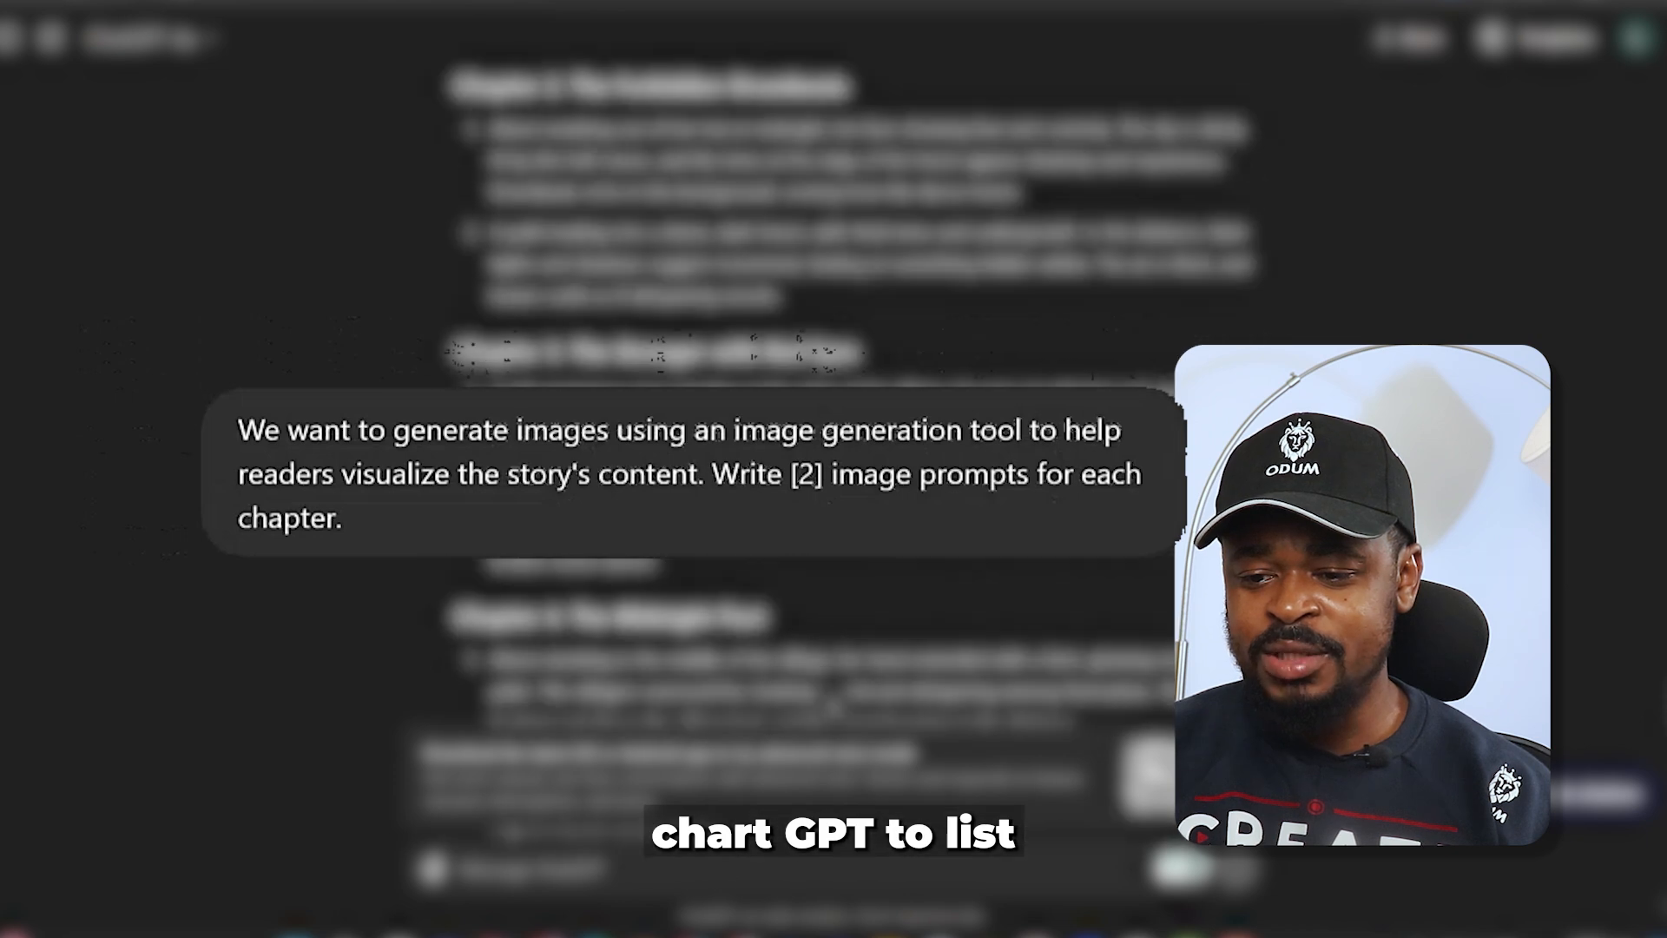
- Review the Chapter 1 image prompts in the story chat and open a fresh Consistent Character GPT chat in a new tab
{"action": "scroll", "coordinate": [788, 478], "scroll_direction": "down", "scroll_amount": 1}
{"action": "scroll", "coordinate": [789, 477], "scroll_direction": "up", "scroll_amount": 4}
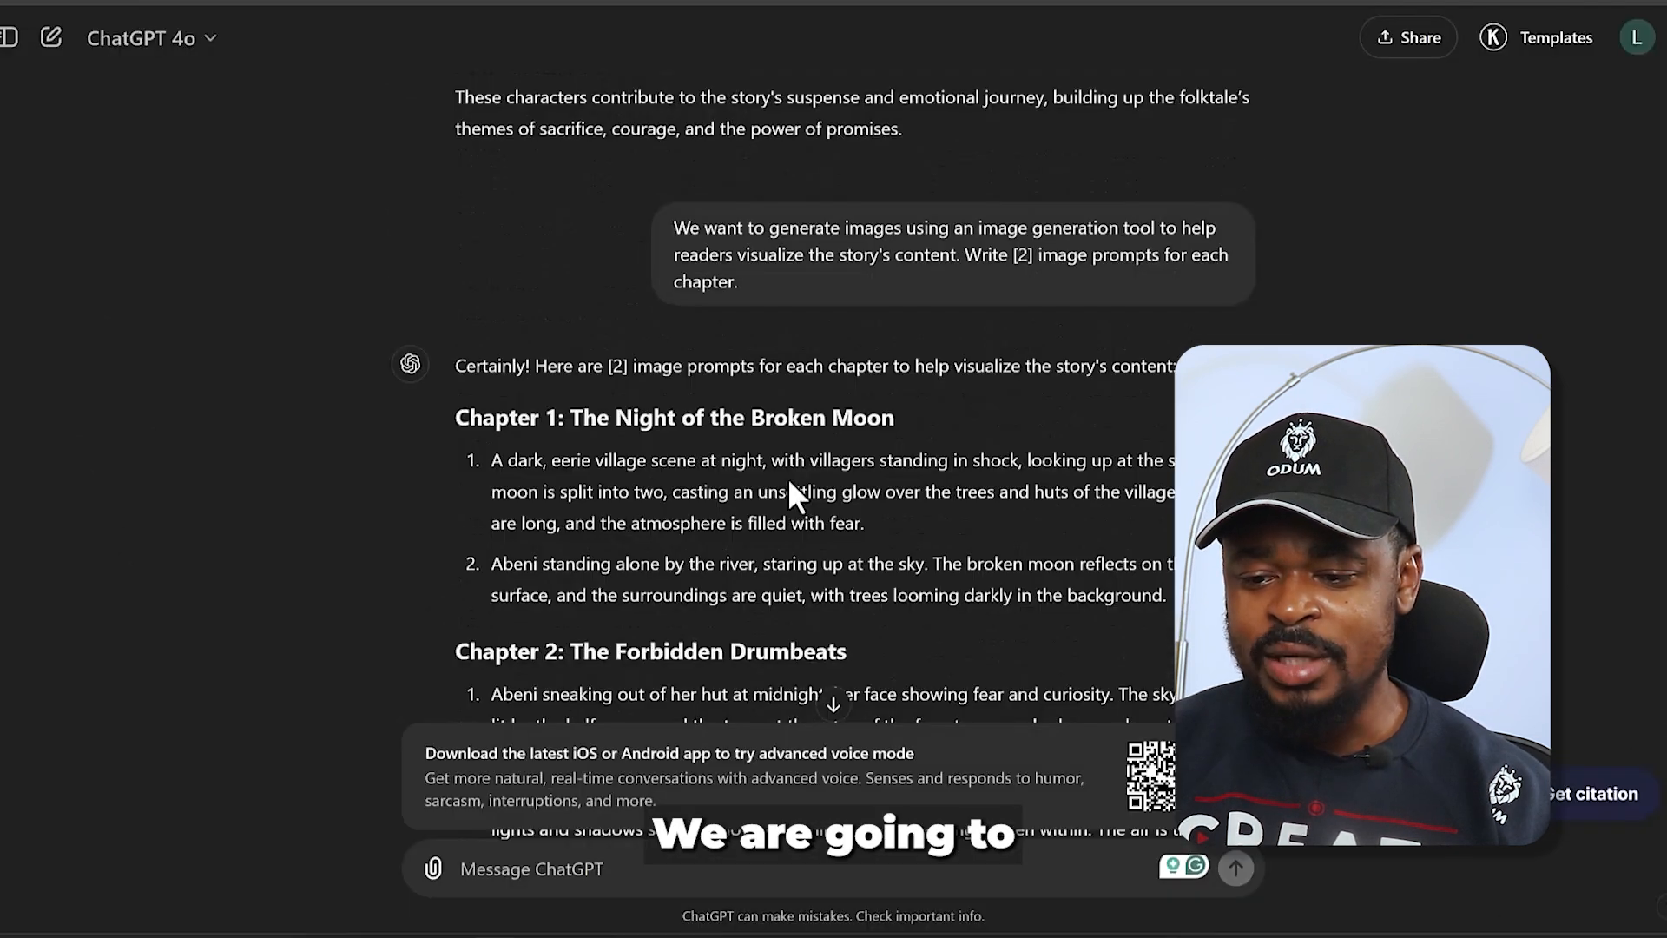
{"action": "scroll", "coordinate": [684, 488], "scroll_direction": "down", "scroll_amount": 1}
{"action": "left_click_drag", "start_coordinate": [481, 349], "coordinate": [867, 401]}
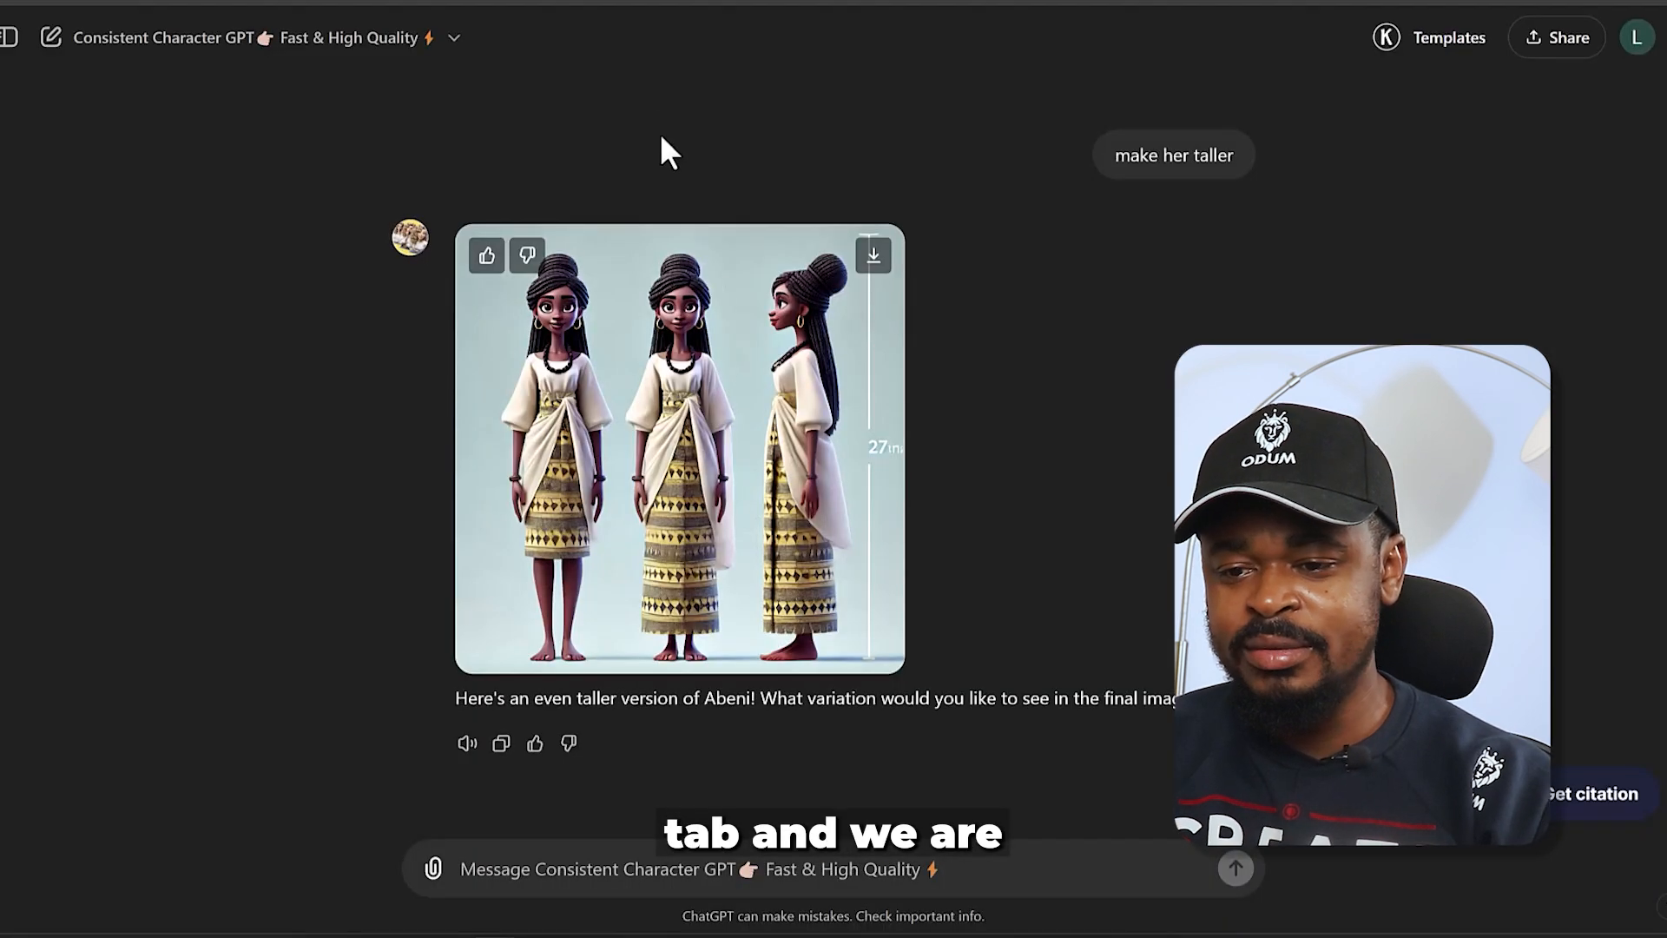
{"action": "key", "text": "ctrl+t"}
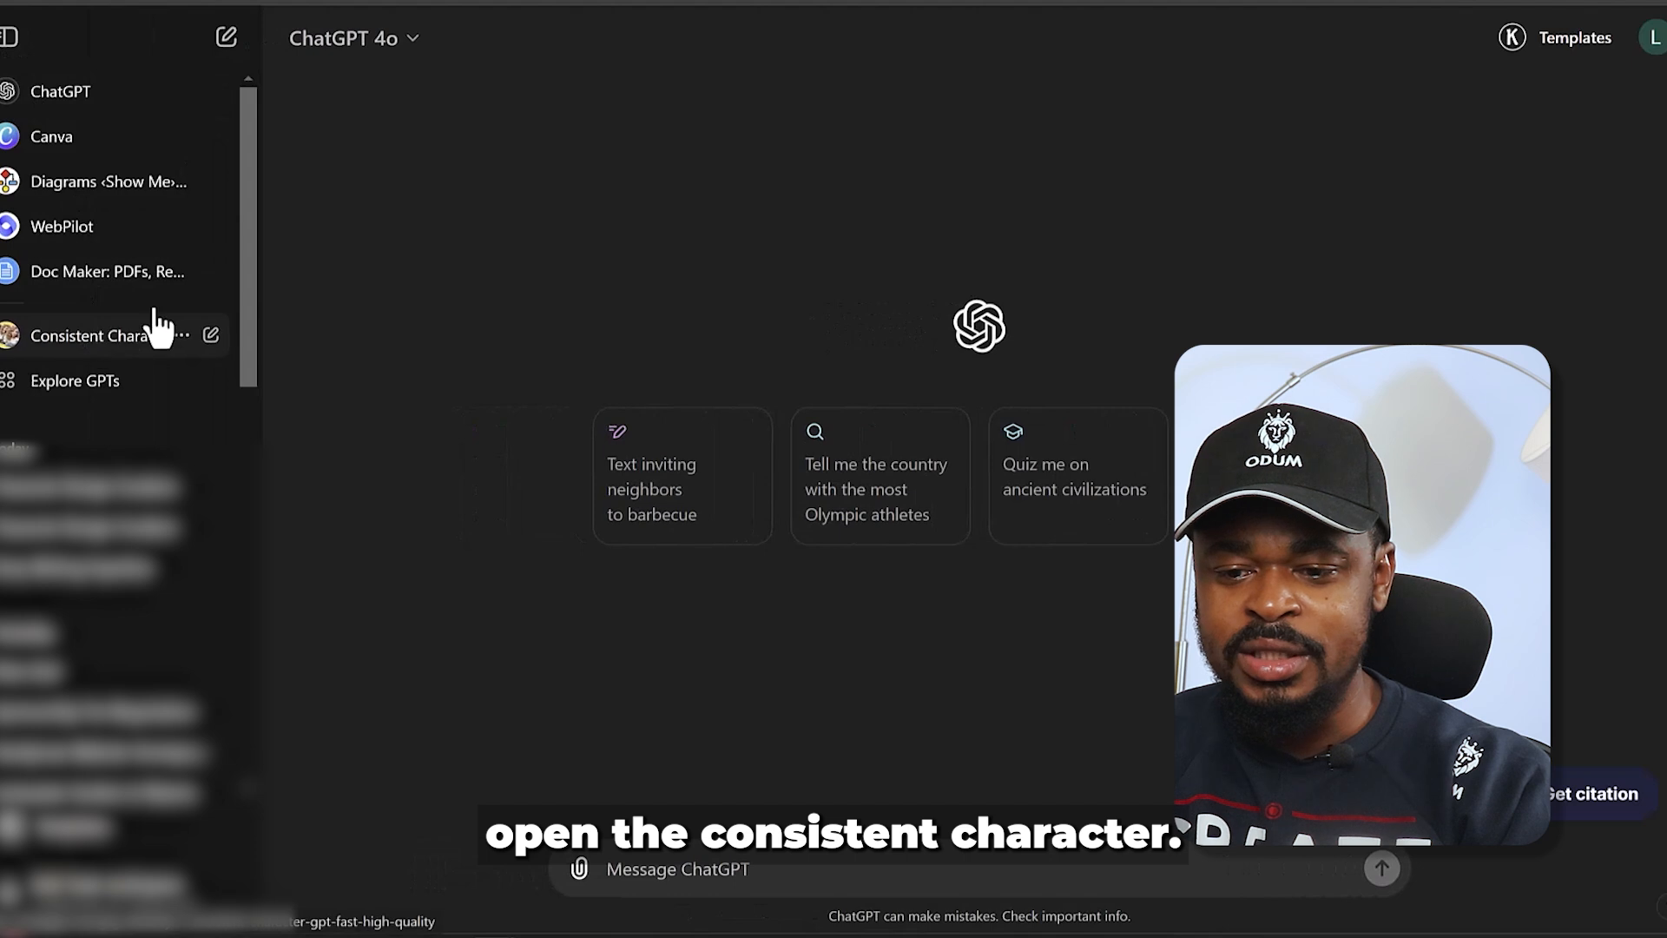
{"action": "left_click", "coordinate": [152, 335]}
{"action": "left_click", "coordinate": [9, 37]}
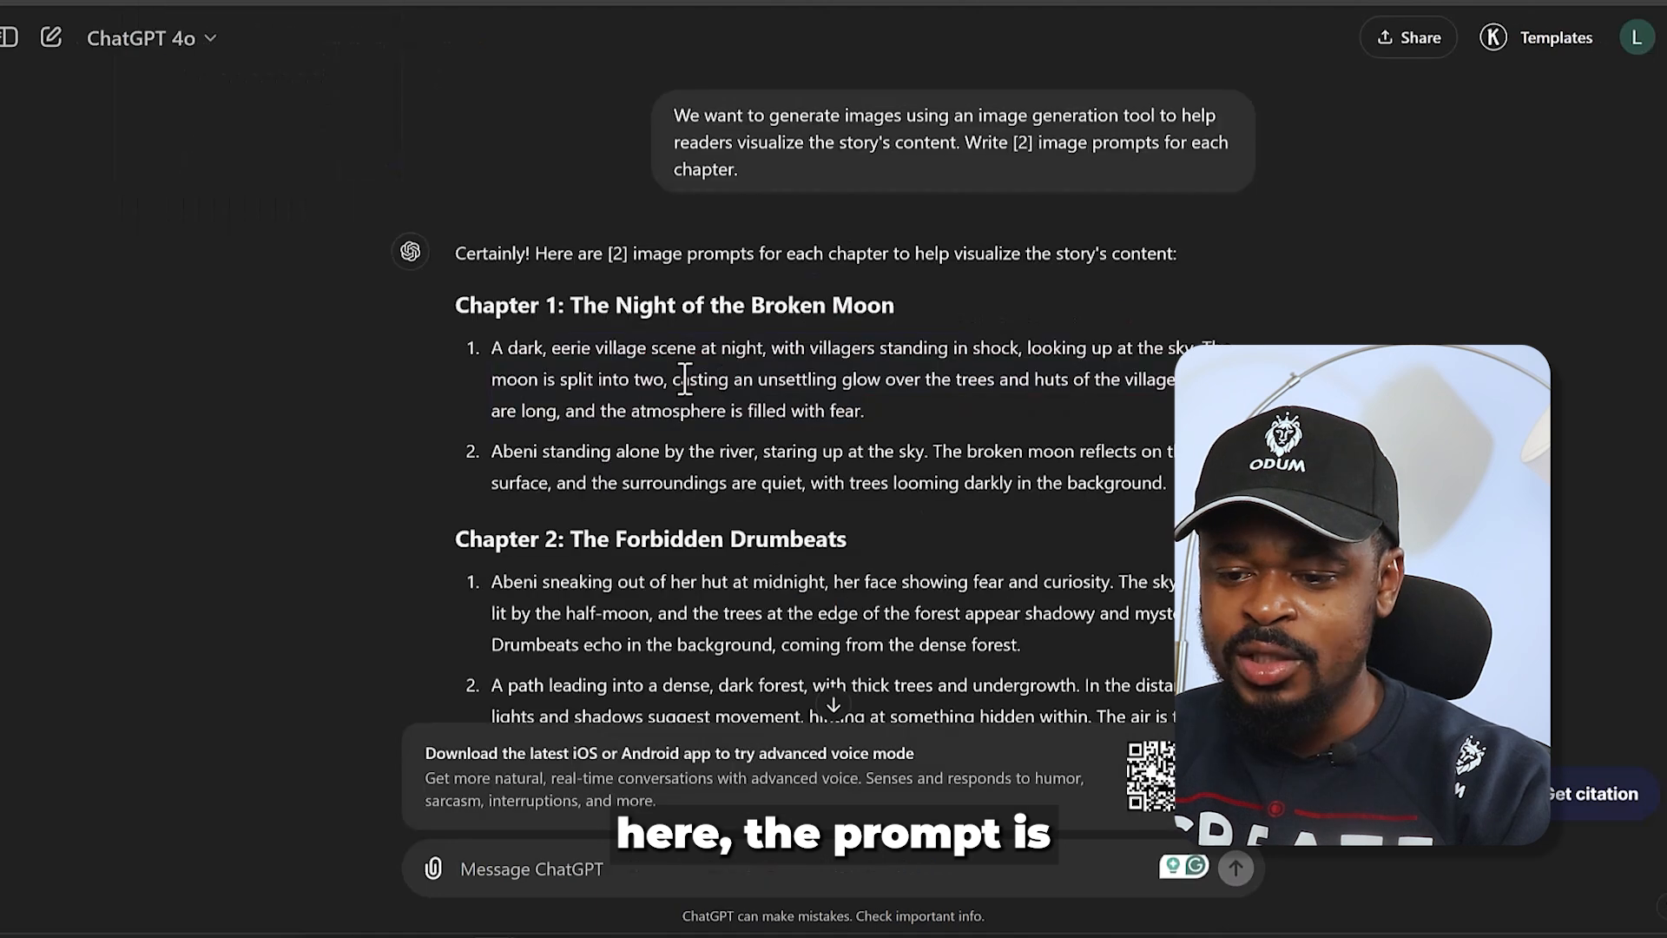
- Copy the first Chapter 1 image prompt about the dark, eerie village scene and submit it in the new Consistent Character GPT chat
{"action": "left_click_drag", "start_coordinate": [493, 349], "coordinate": [985, 358]}
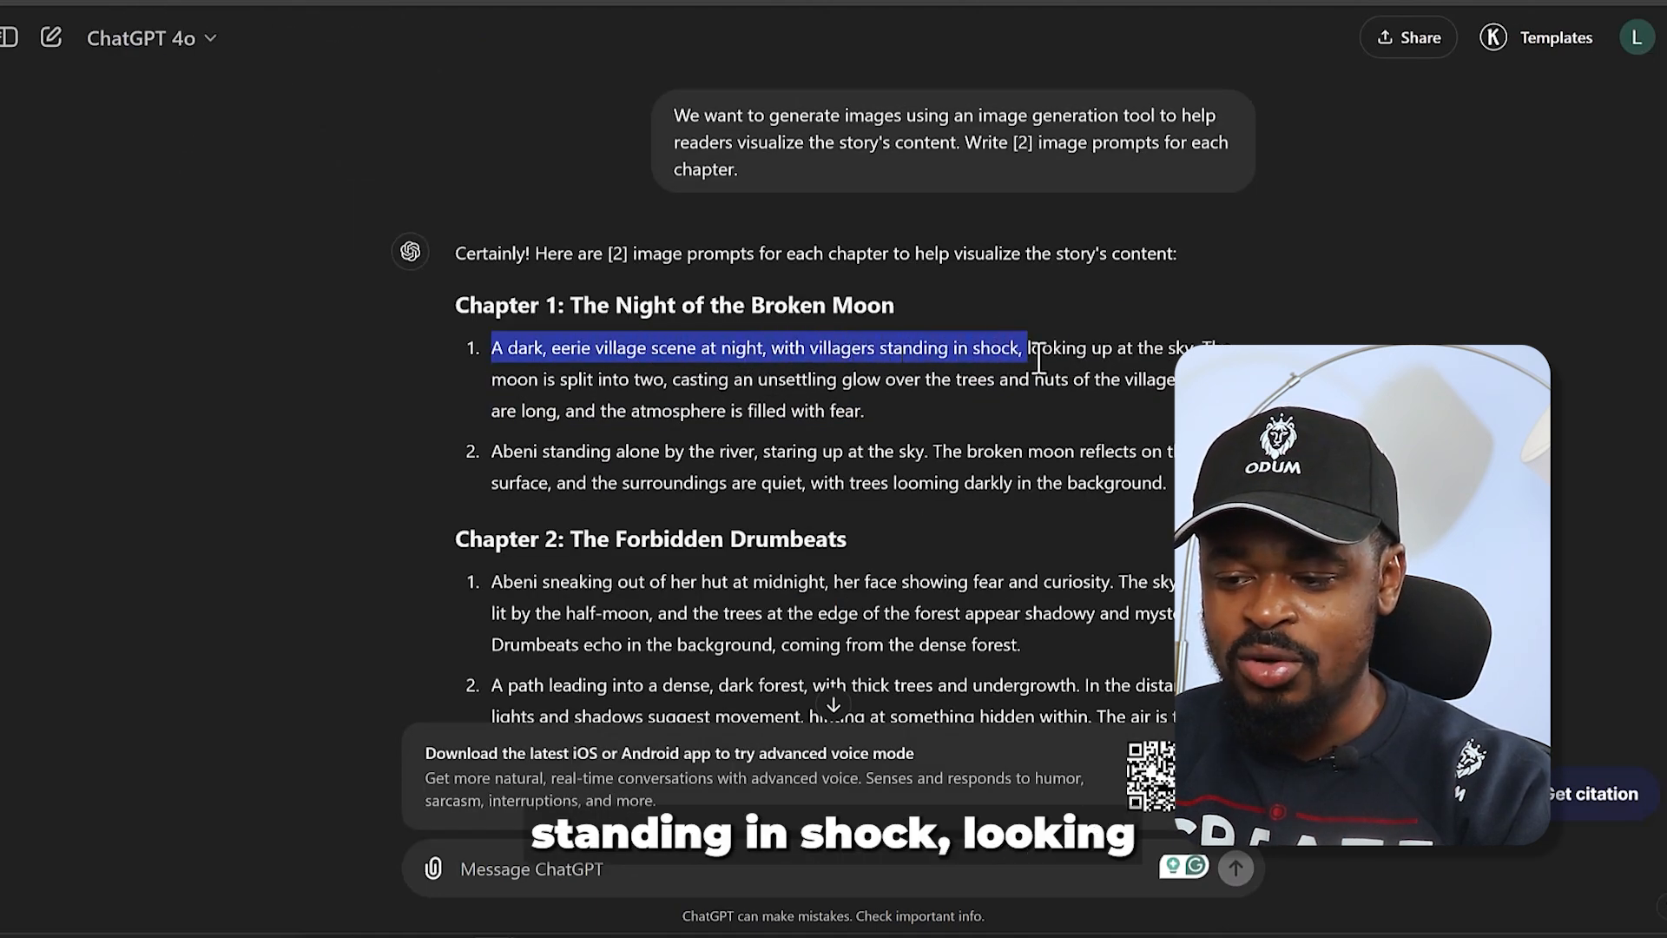
{"action": "left_click_drag", "start_coordinate": [1096, 356], "coordinate": [1056, 390]}
{"action": "left_click_drag", "start_coordinate": [1169, 385], "coordinate": [866, 406]}
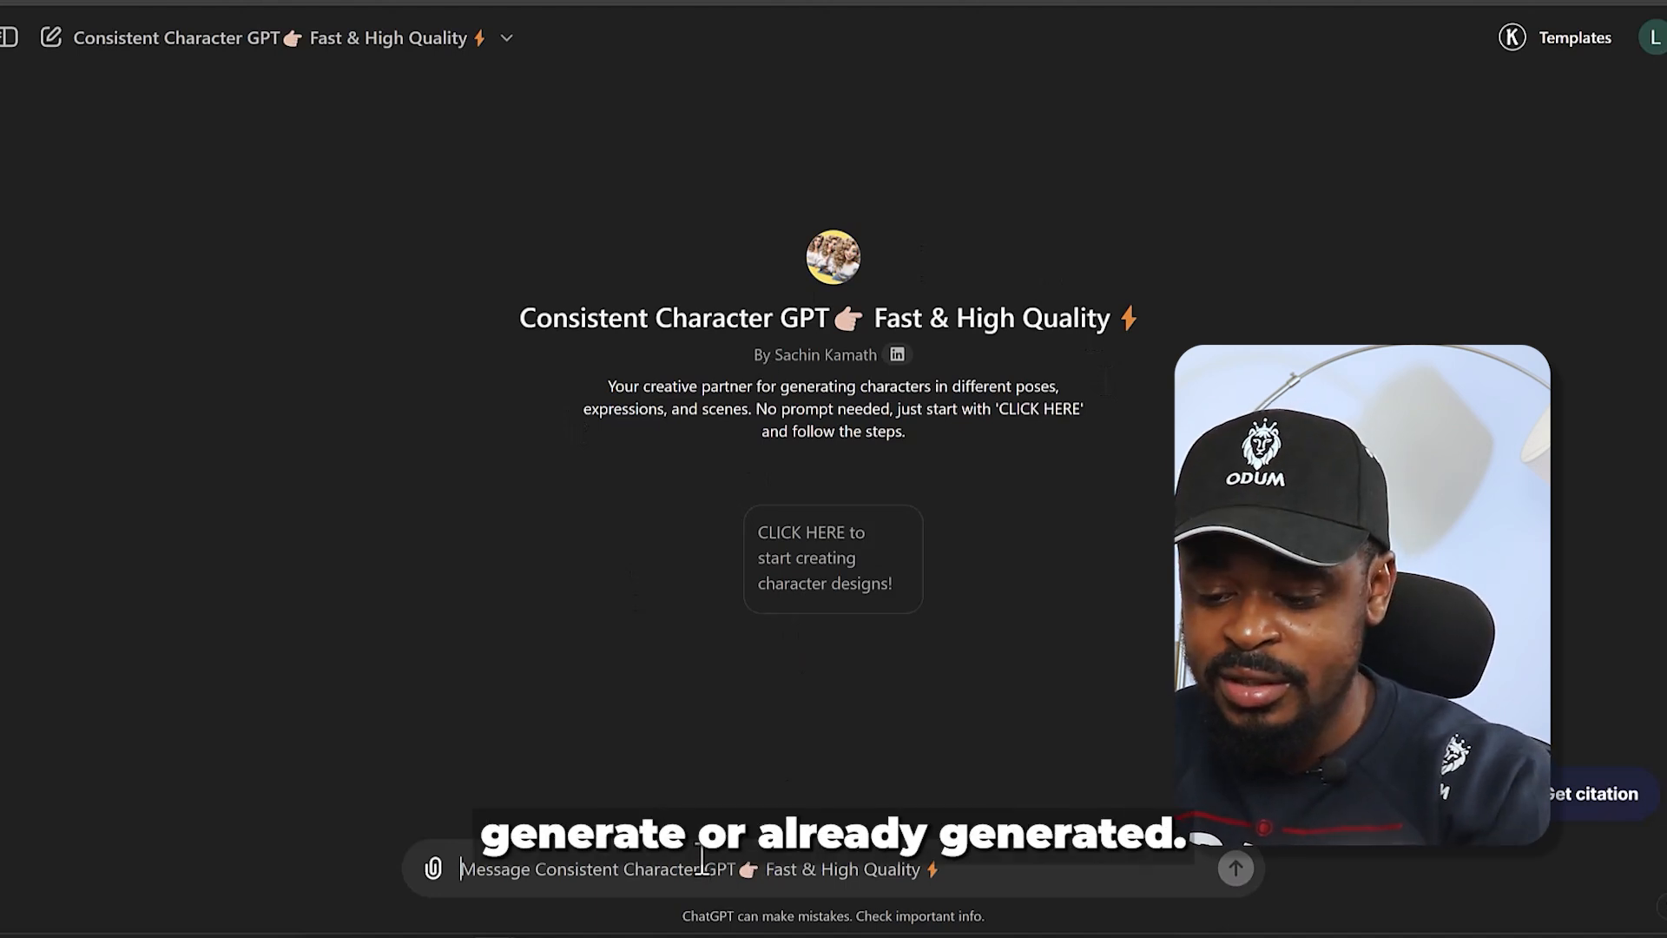
{"action": "key", "text": "ctrl+v"}
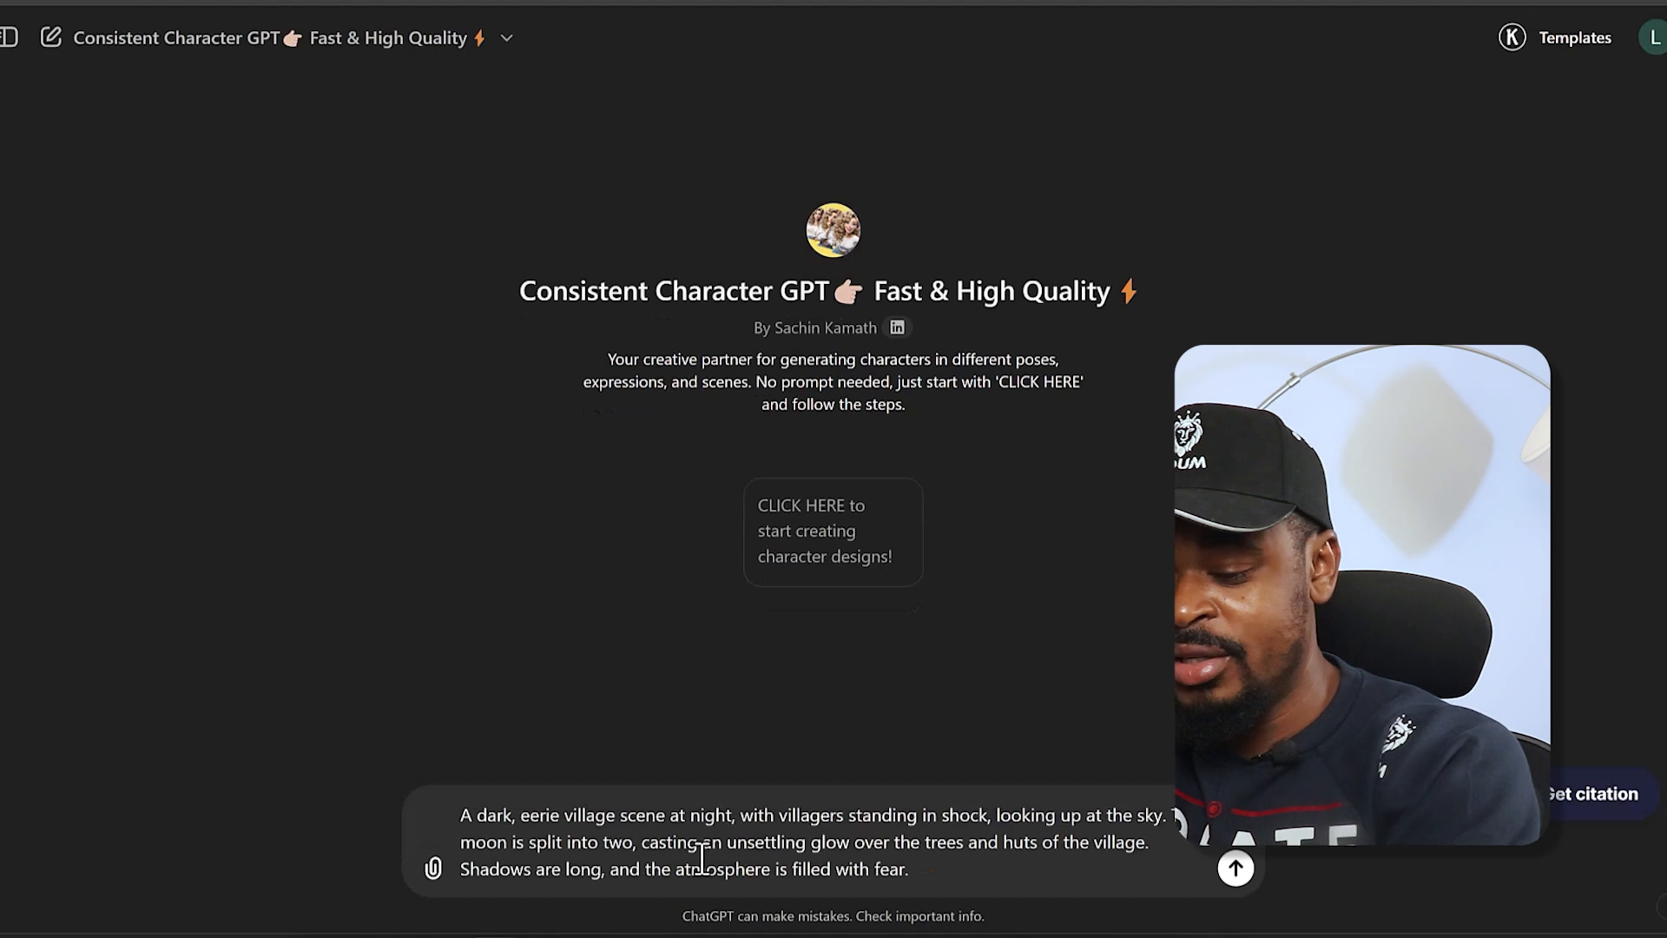
{"action": "key", "text": "Return"}
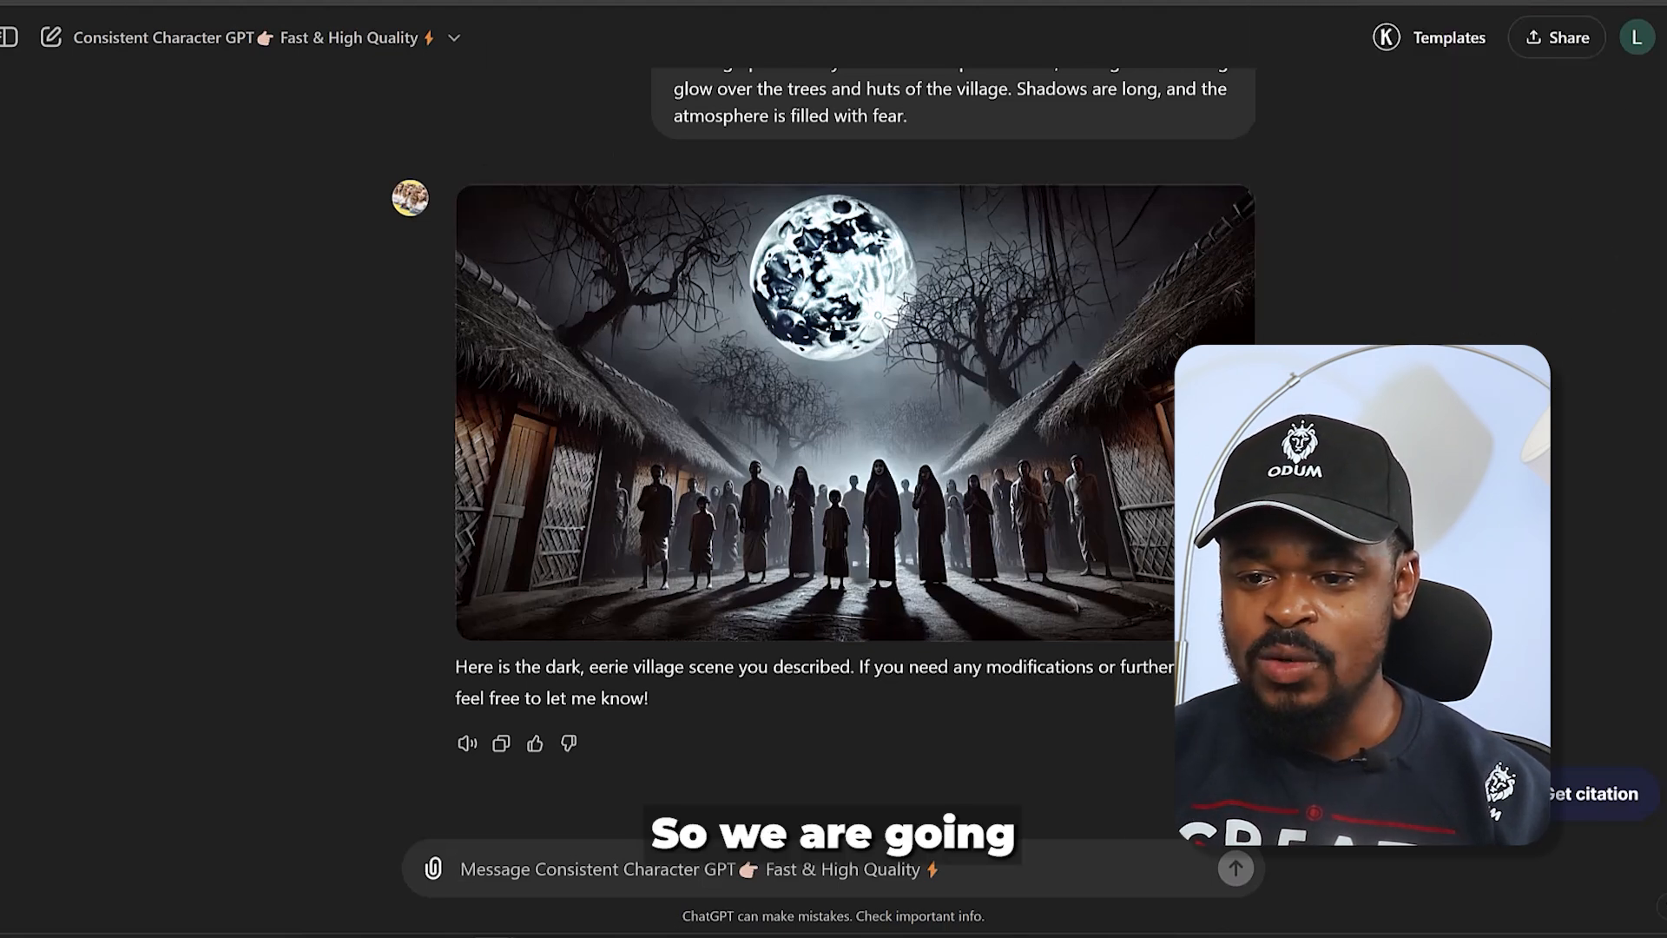
- Copy the second Chapter 1 image prompt, Abeni standing alone by the river, into the message of the character chat containing the taller Abeni
{"action": "left_click", "coordinate": [209, 2]}
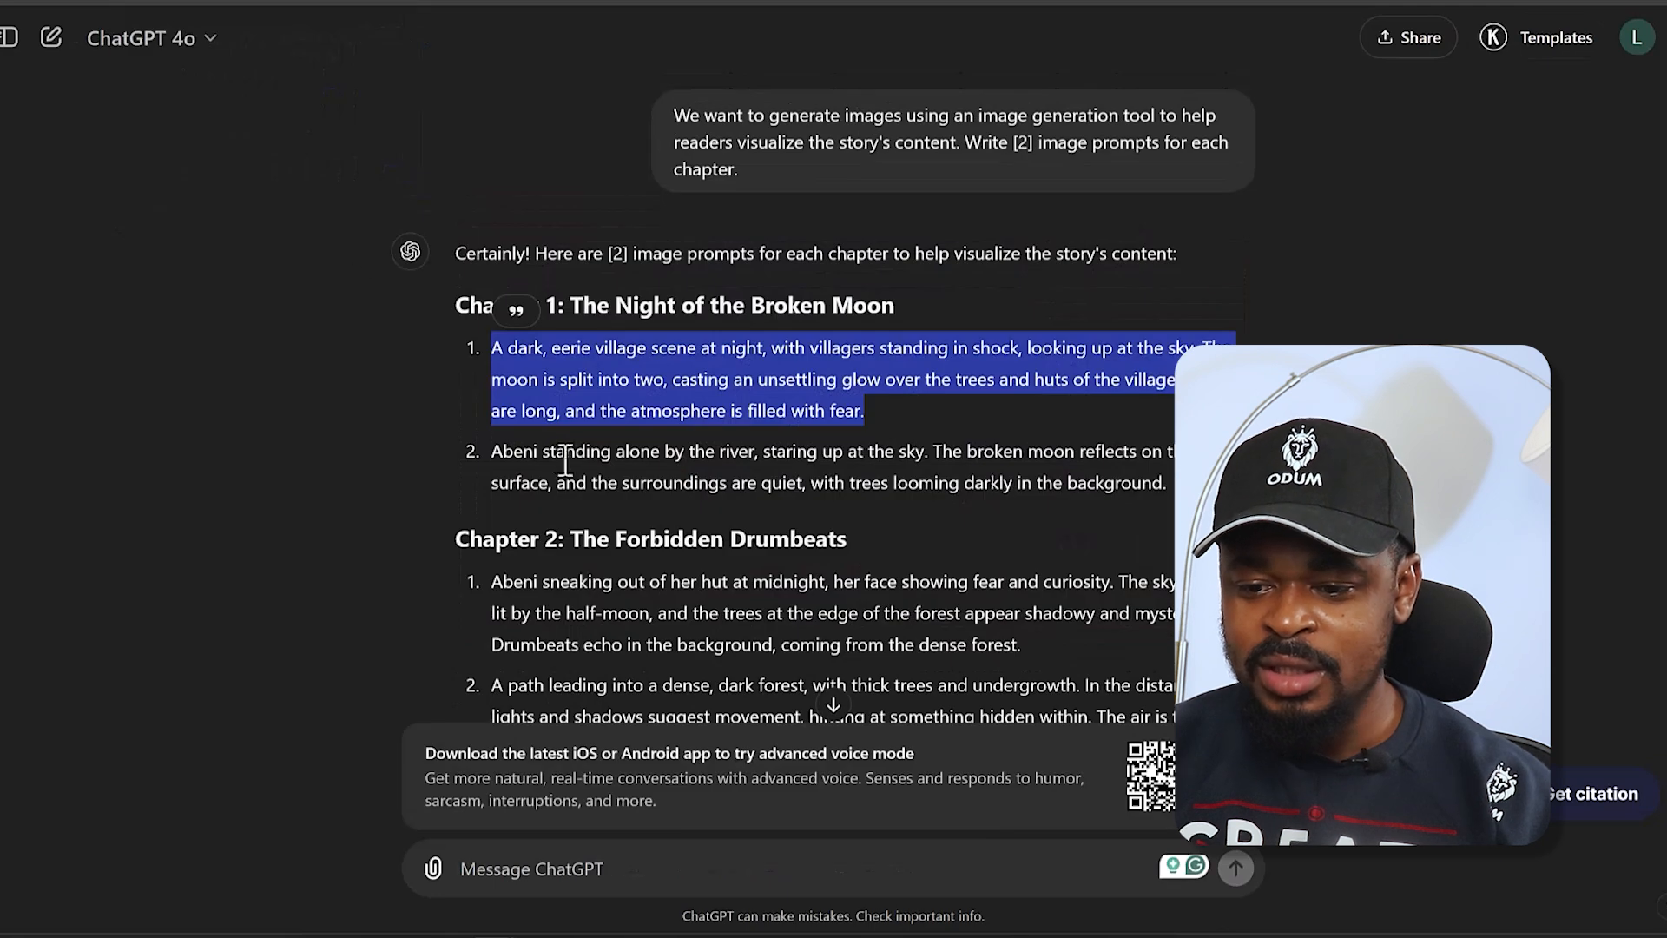
{"action": "left_click", "coordinate": [564, 460]}
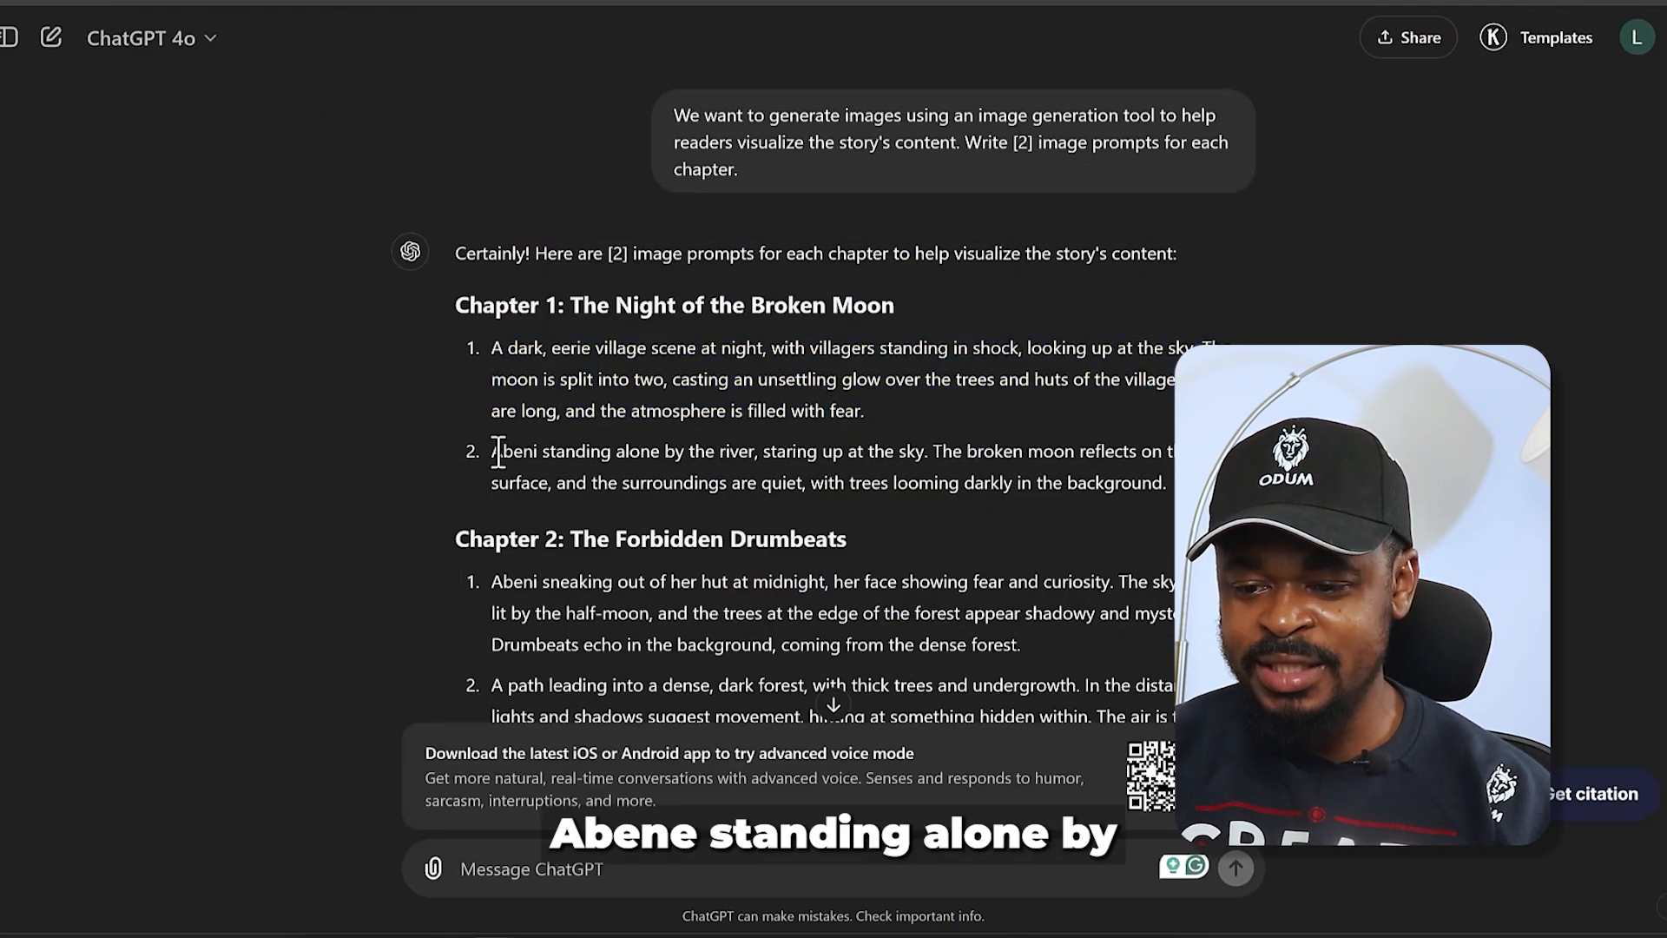
{"action": "left_click_drag", "start_coordinate": [498, 452], "coordinate": [1170, 486]}
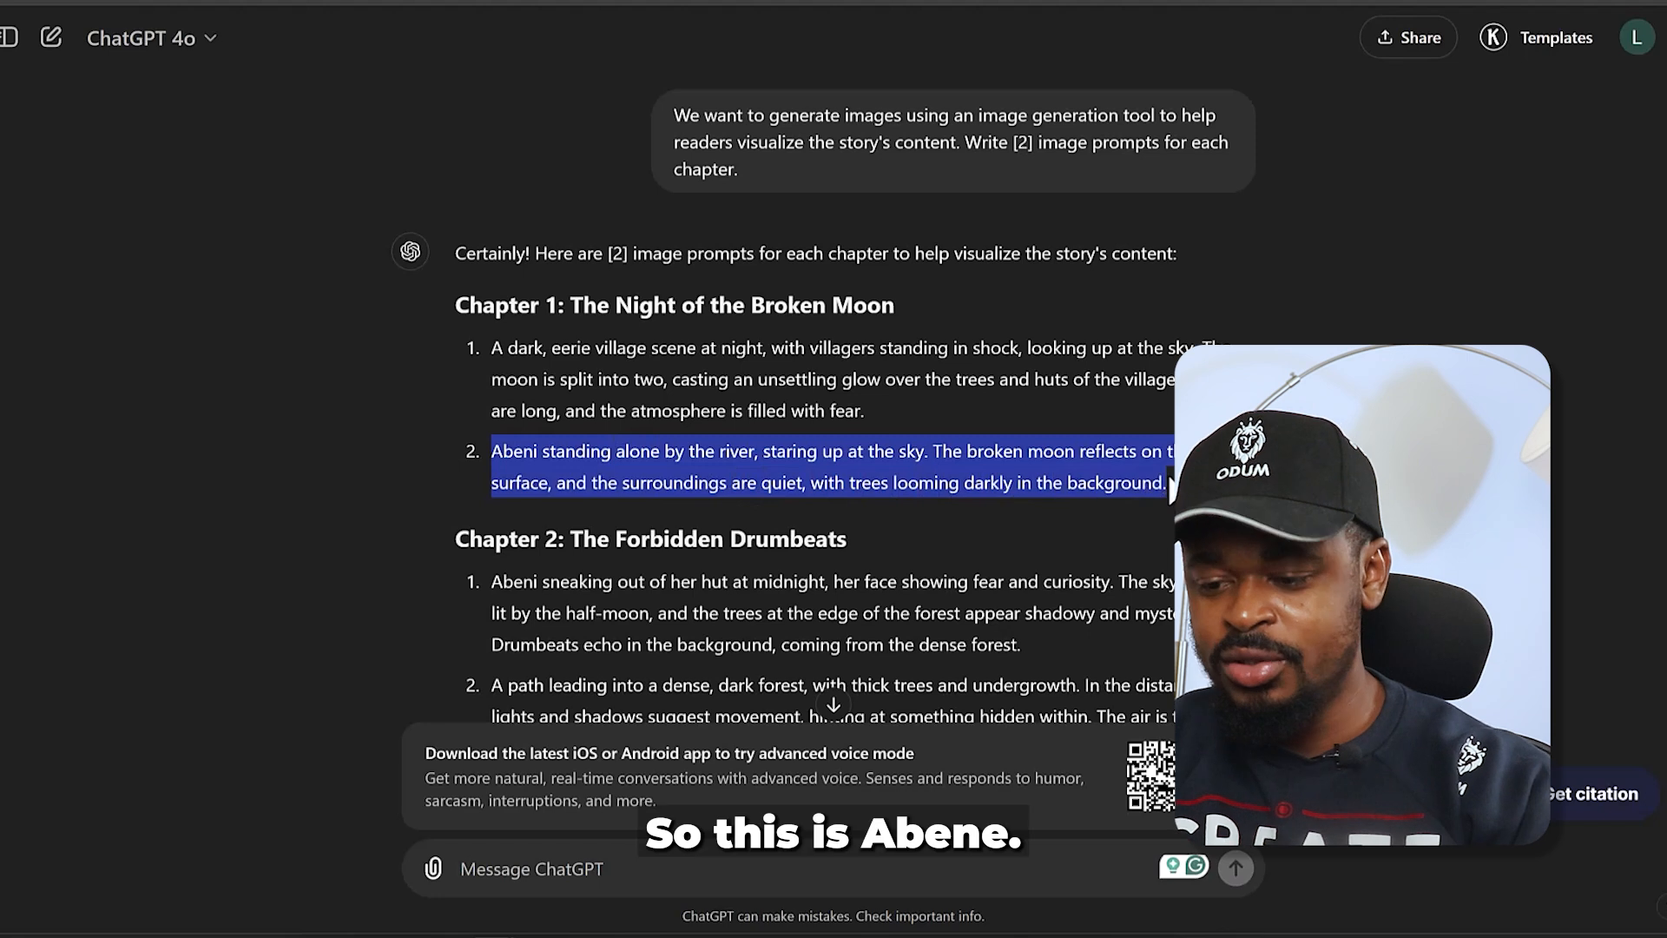
{"action": "left_click", "coordinate": [469, 1]}
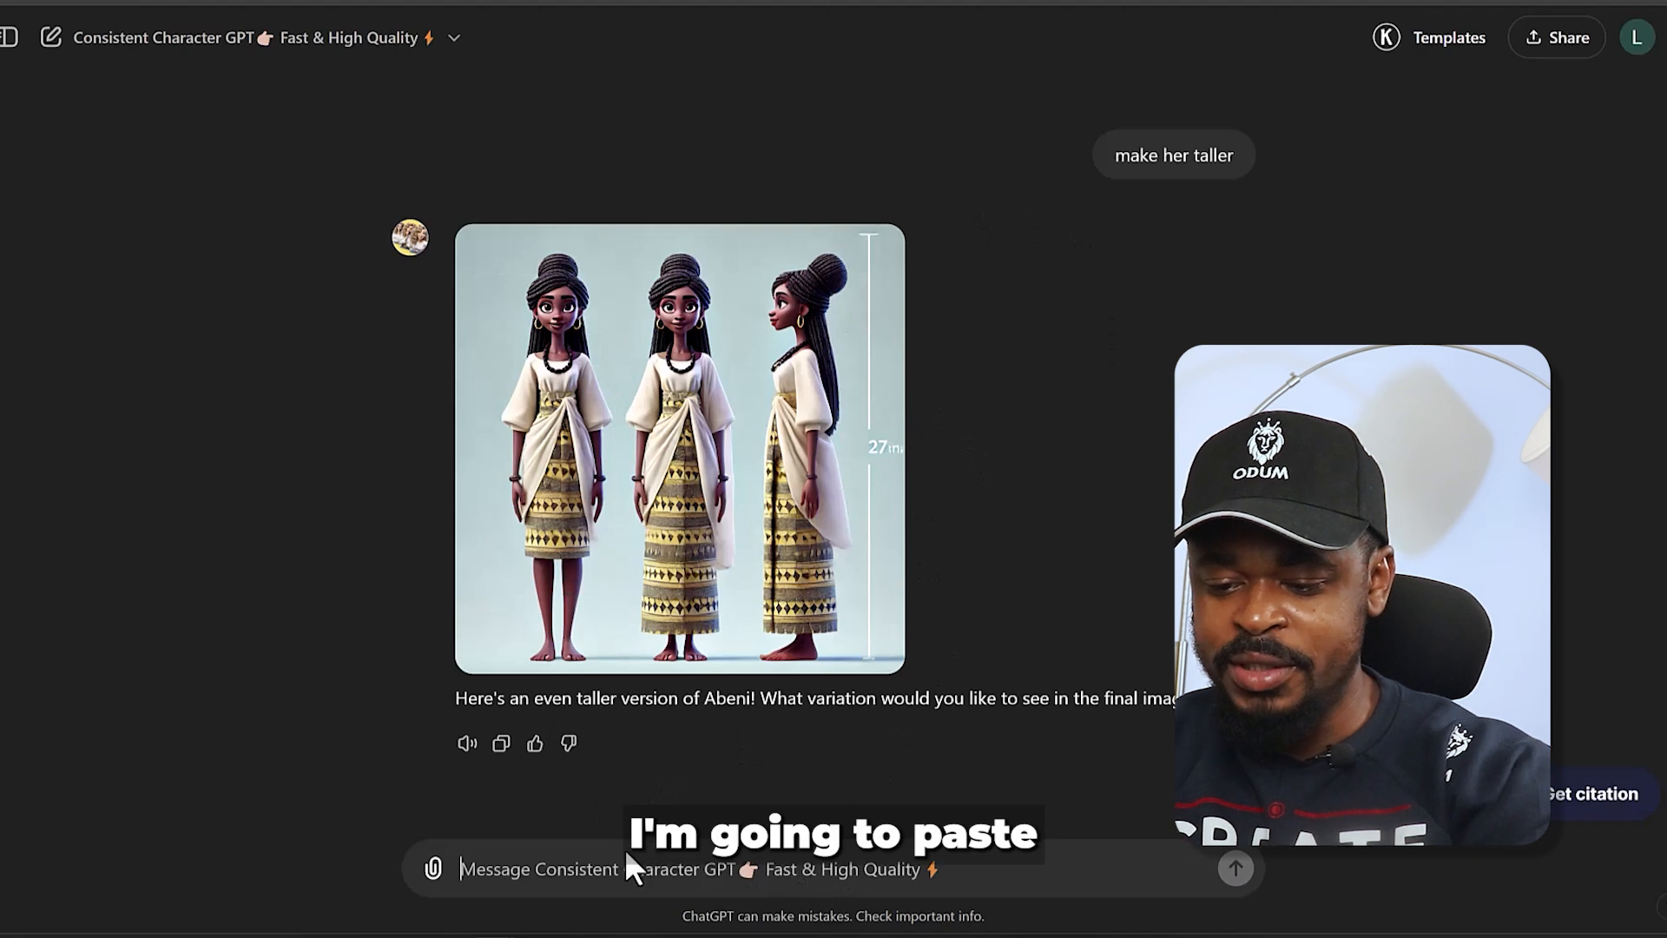
{"action": "type", "text": "Abeni standing alone by the river, staring pensively as a broken moon reflects on the water's surface, and the surroundings are quiet, with trees looming darkly in the background."}
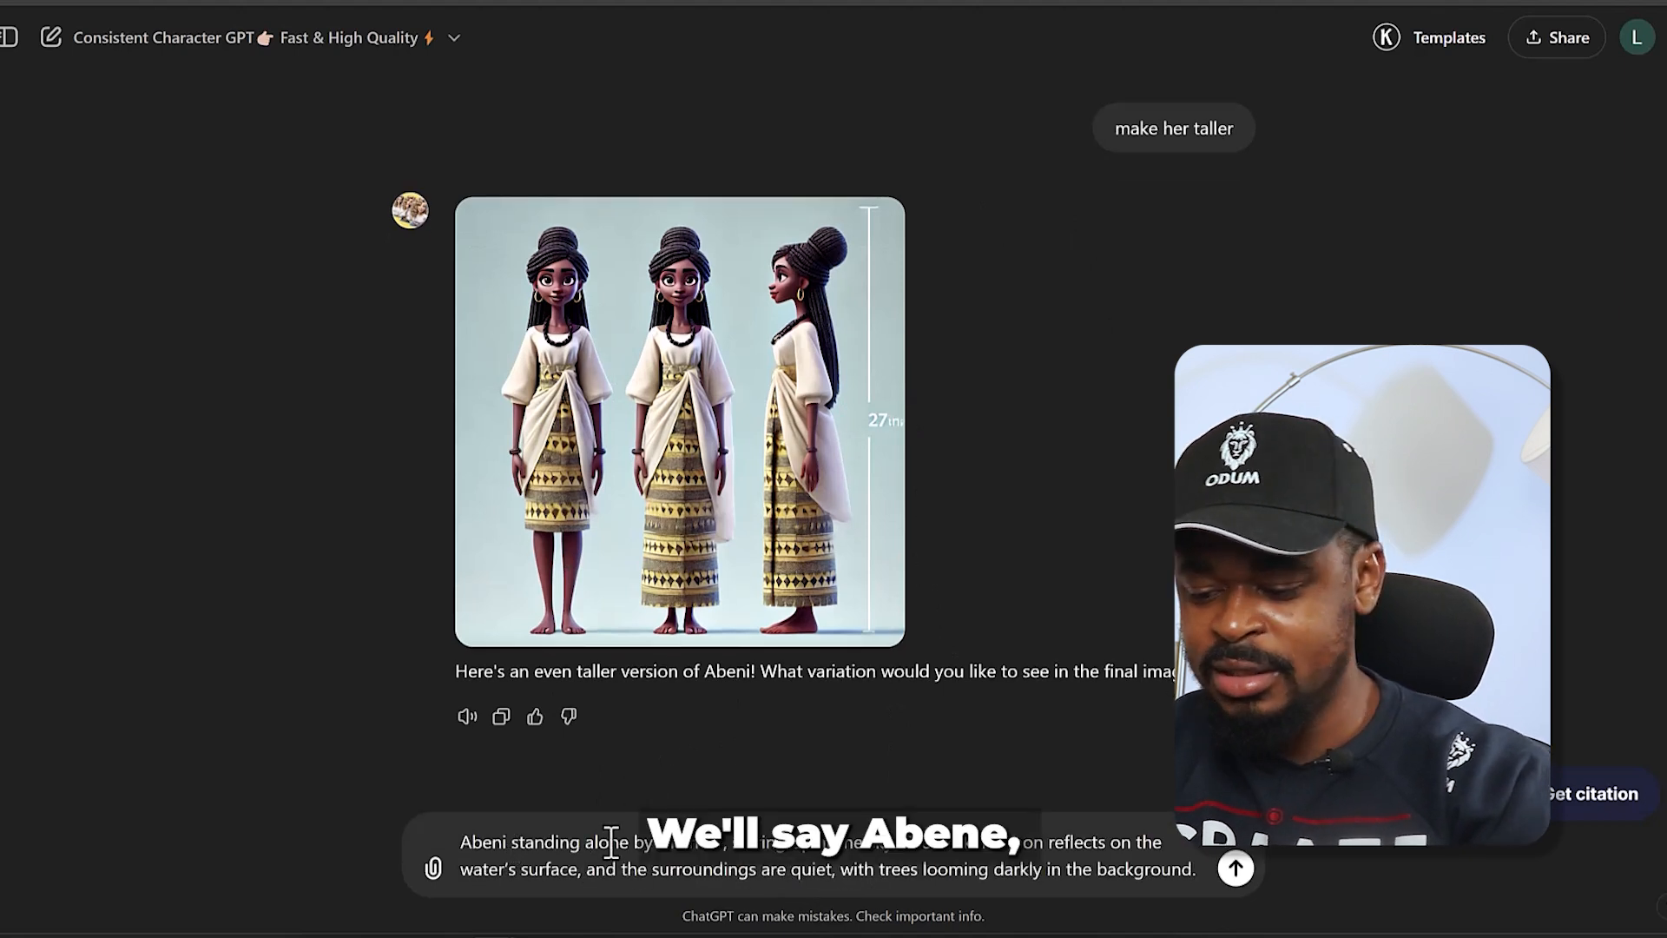
- Start the prompt with "abeni,", add "african attire, no shoes" at its end, submit it and download the generated river image
{"action": "type", "text": ", "}
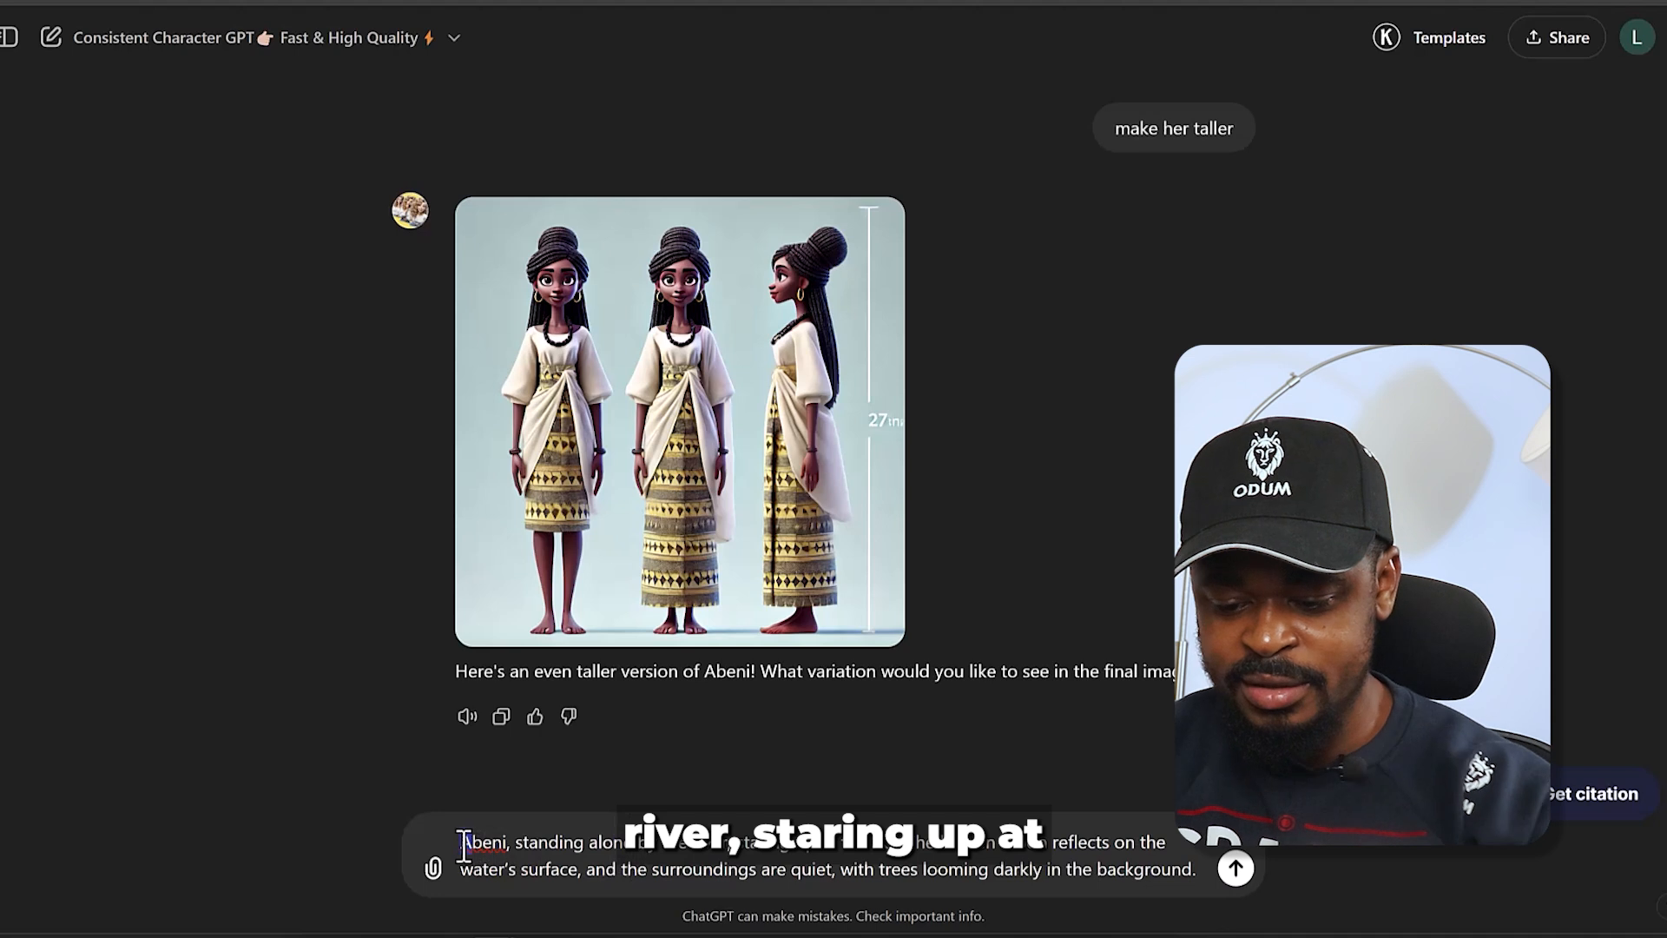
{"action": "type", "text": "a"}
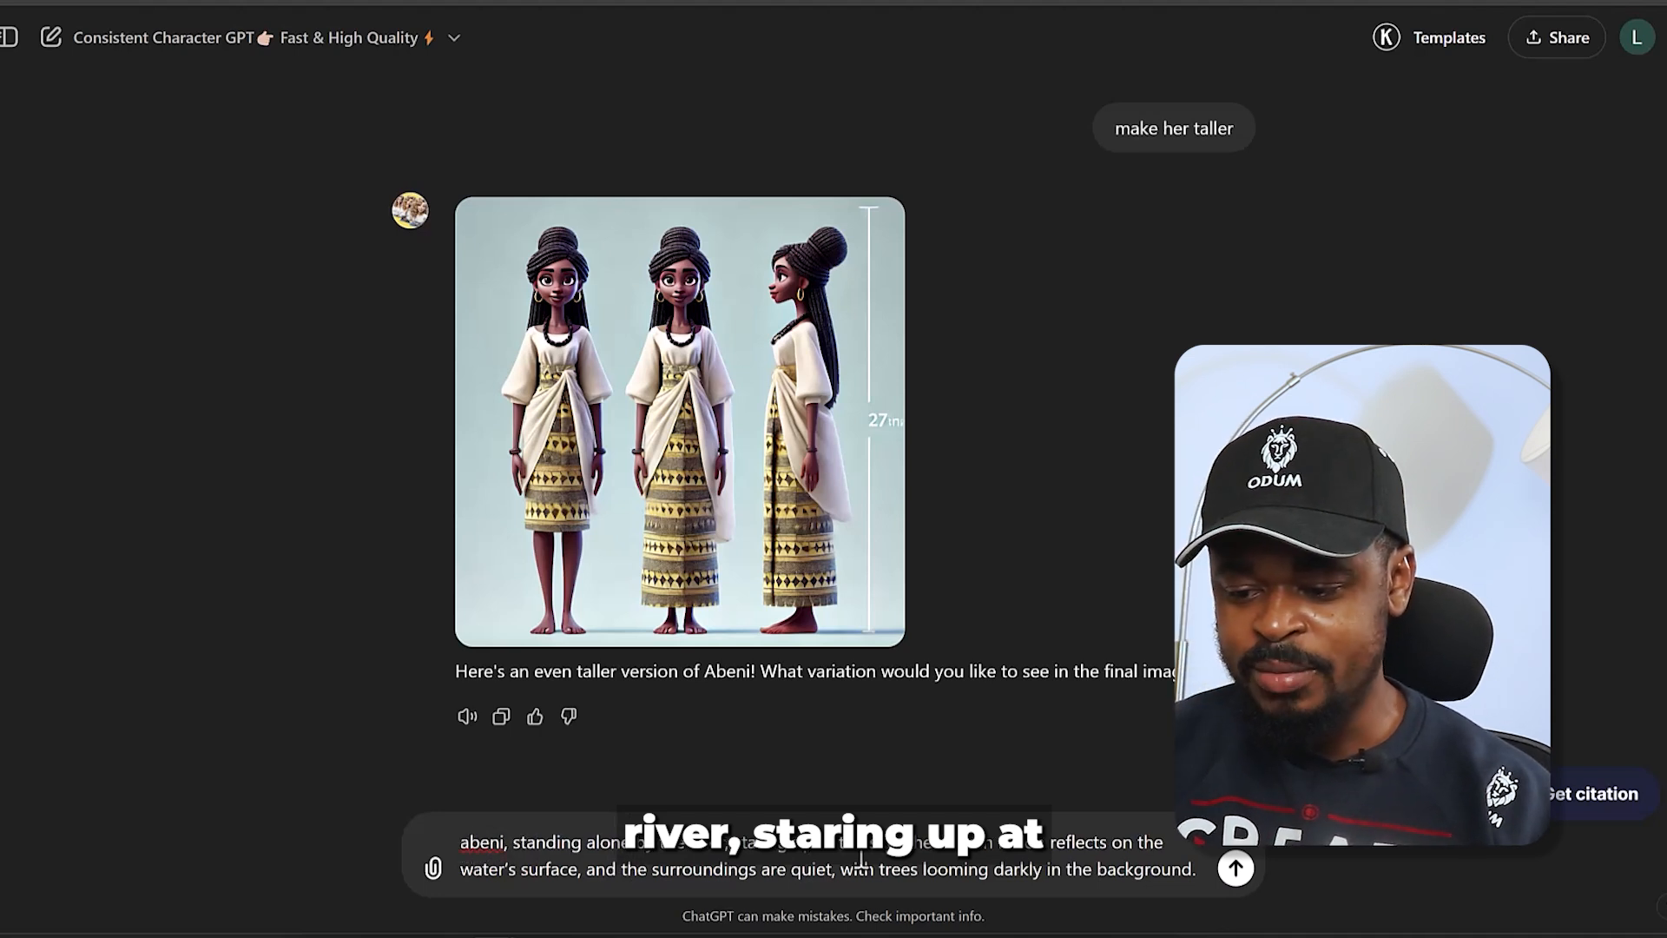
{"action": "left_click", "coordinate": [1203, 871]}
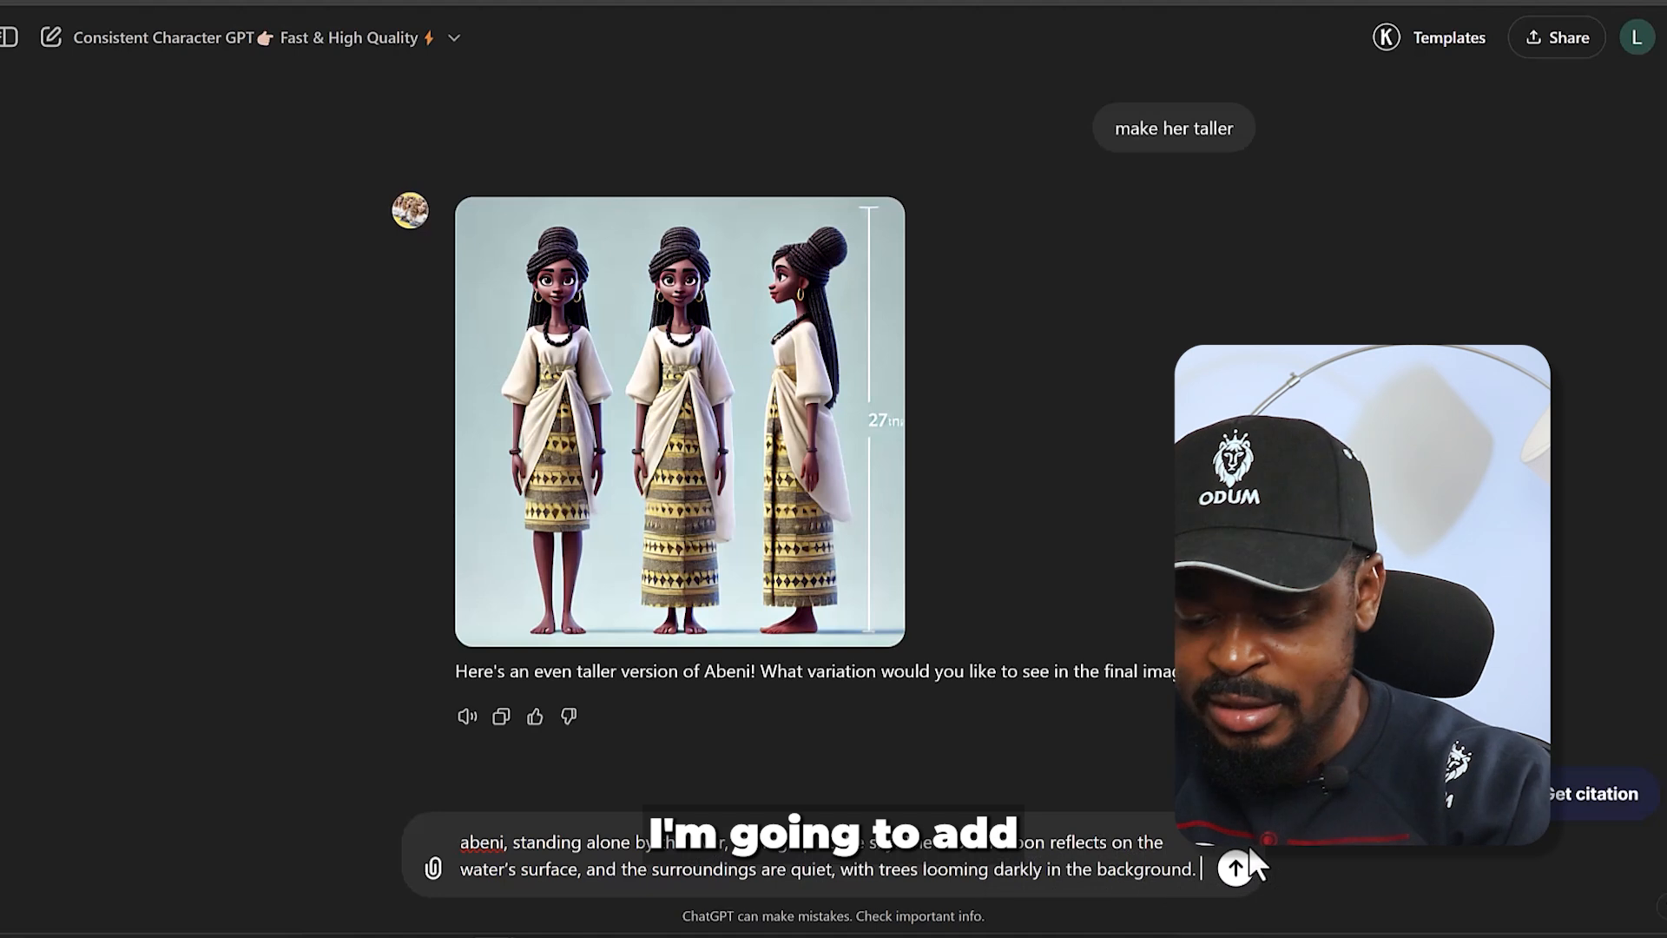
{"action": "key", "text": "shift+Return"}
{"action": "type", "text": "african attire, "}
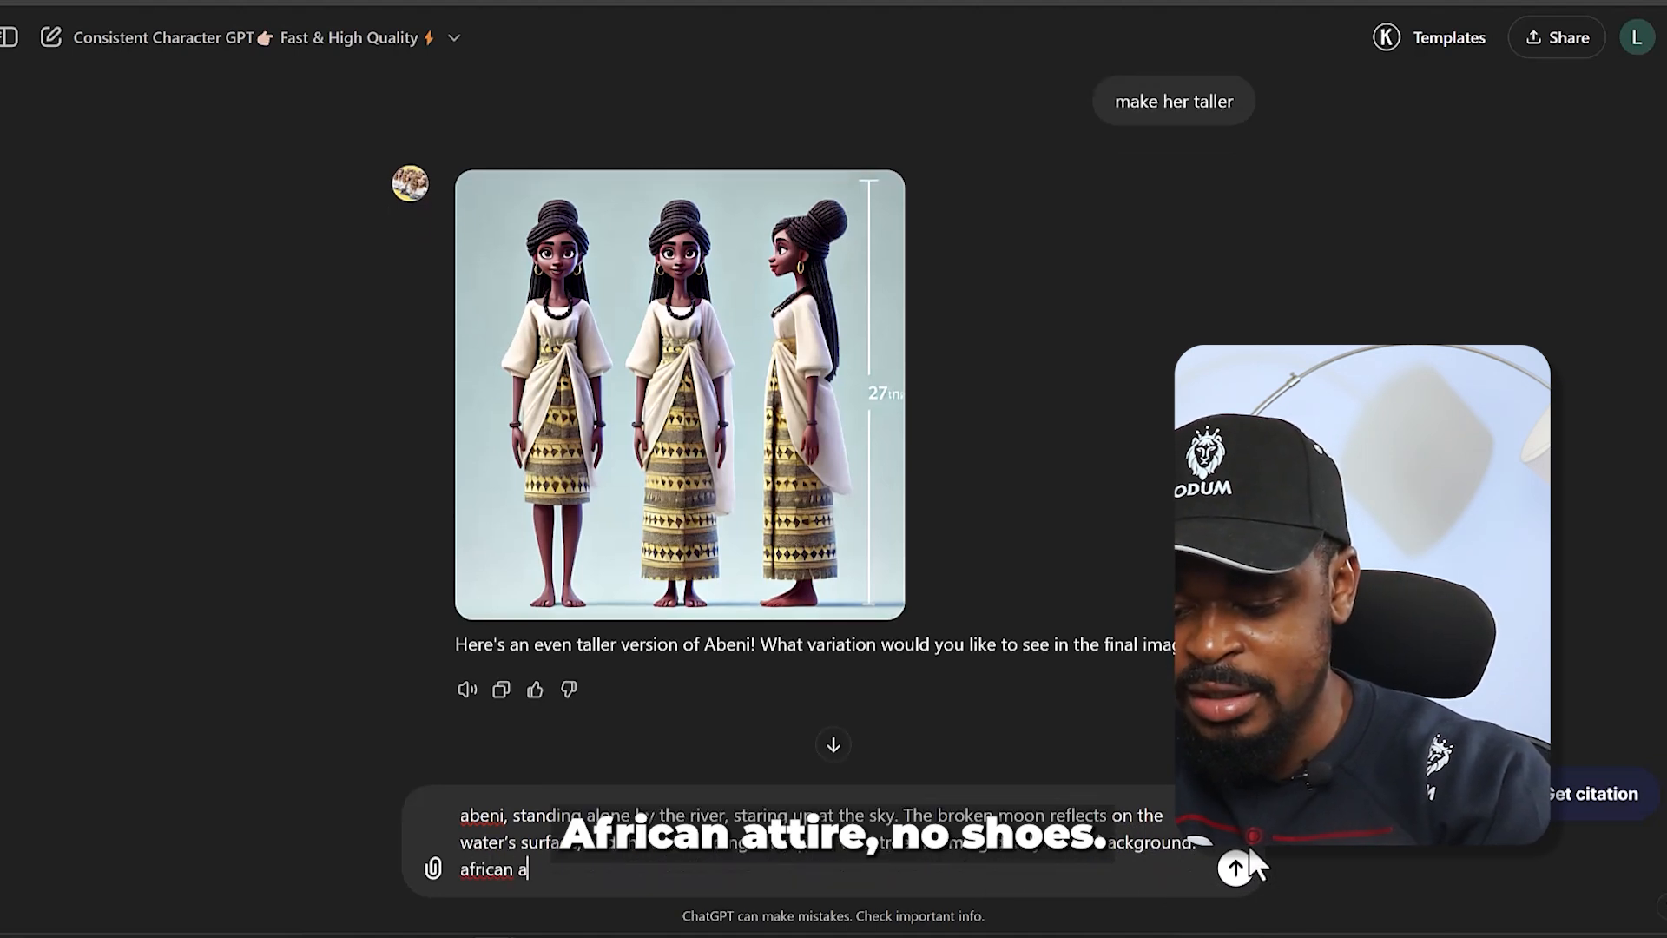
{"action": "type", "text": "no shoes"}
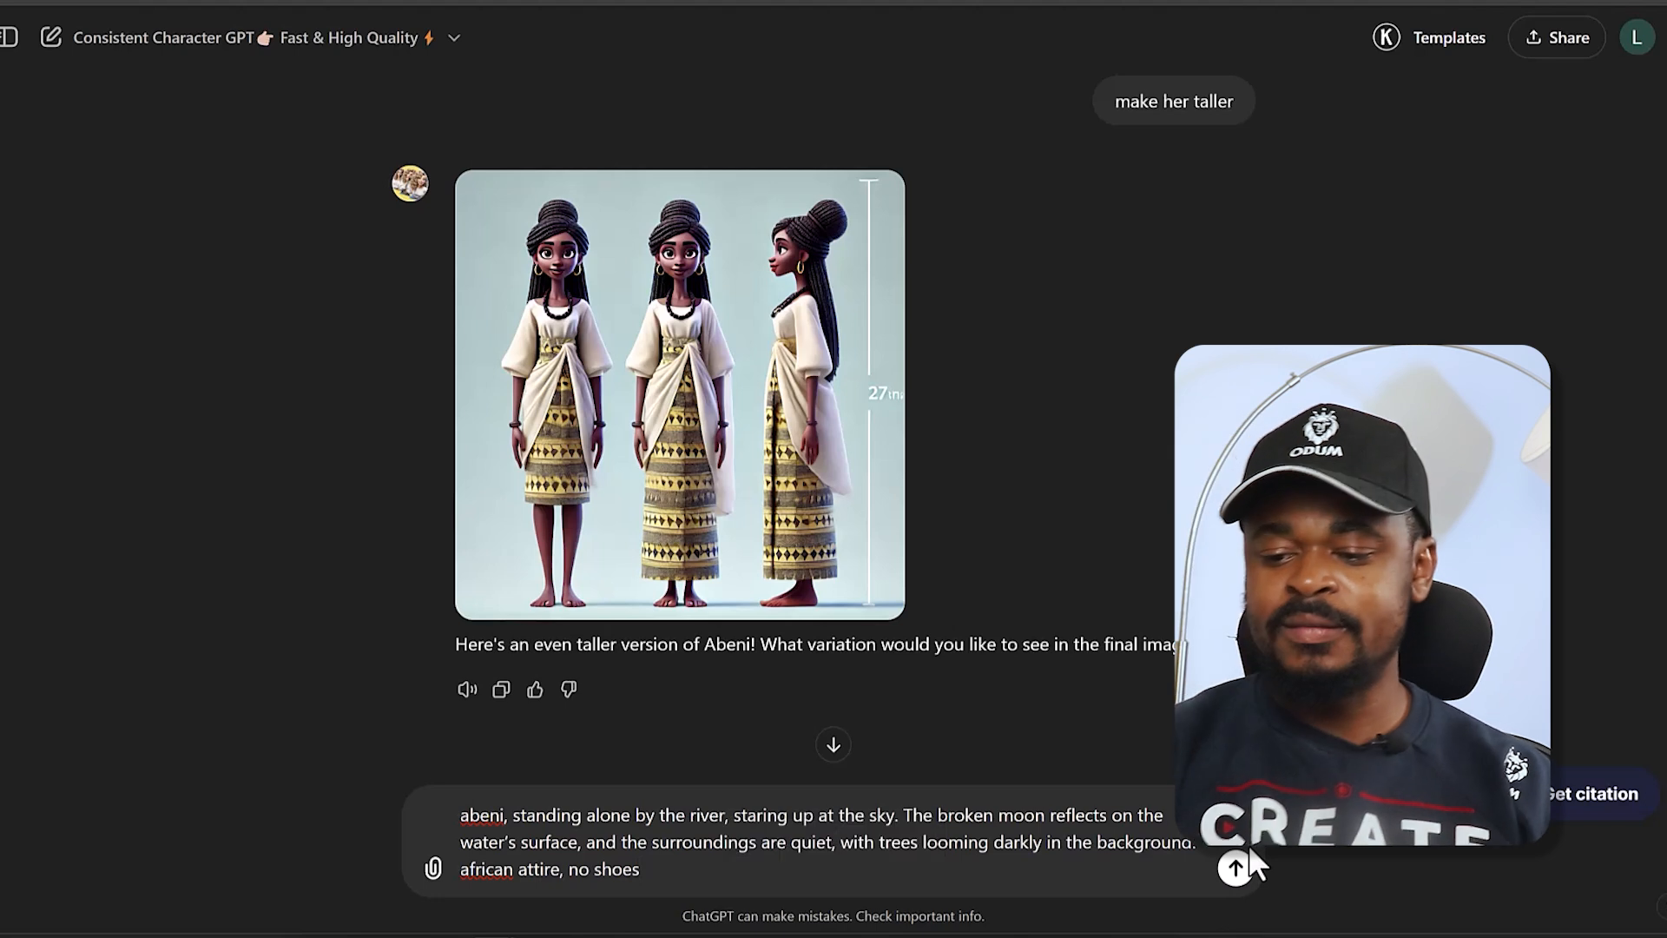
{"action": "left_click", "coordinate": [1235, 868]}
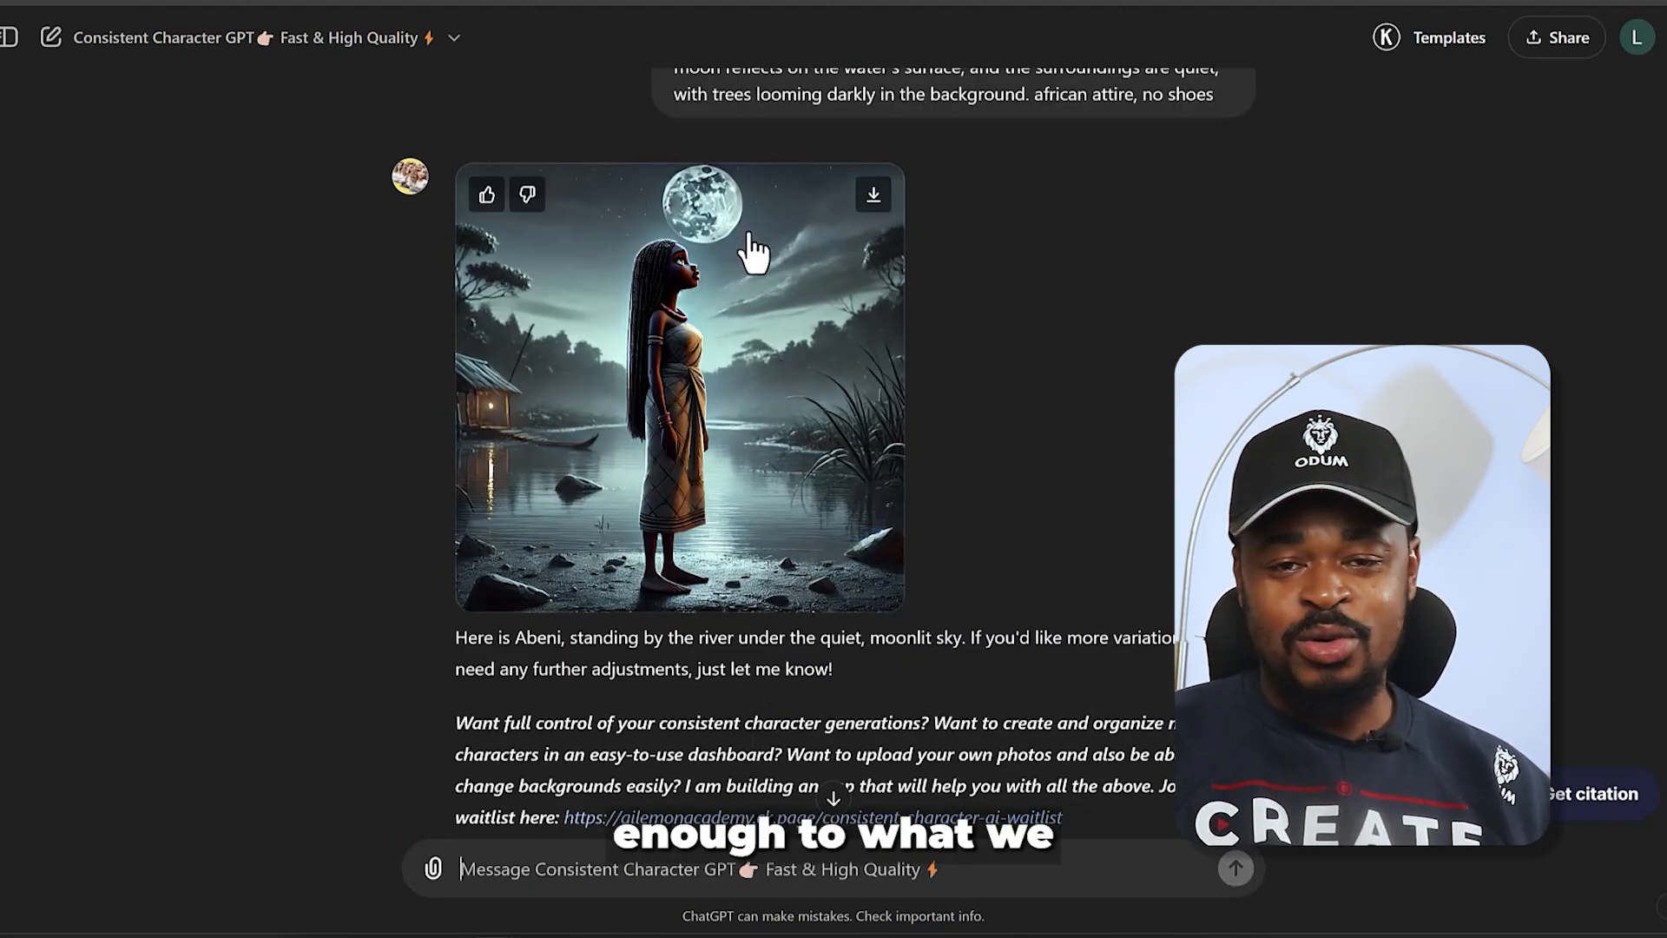
{"action": "left_click", "coordinate": [872, 196]}
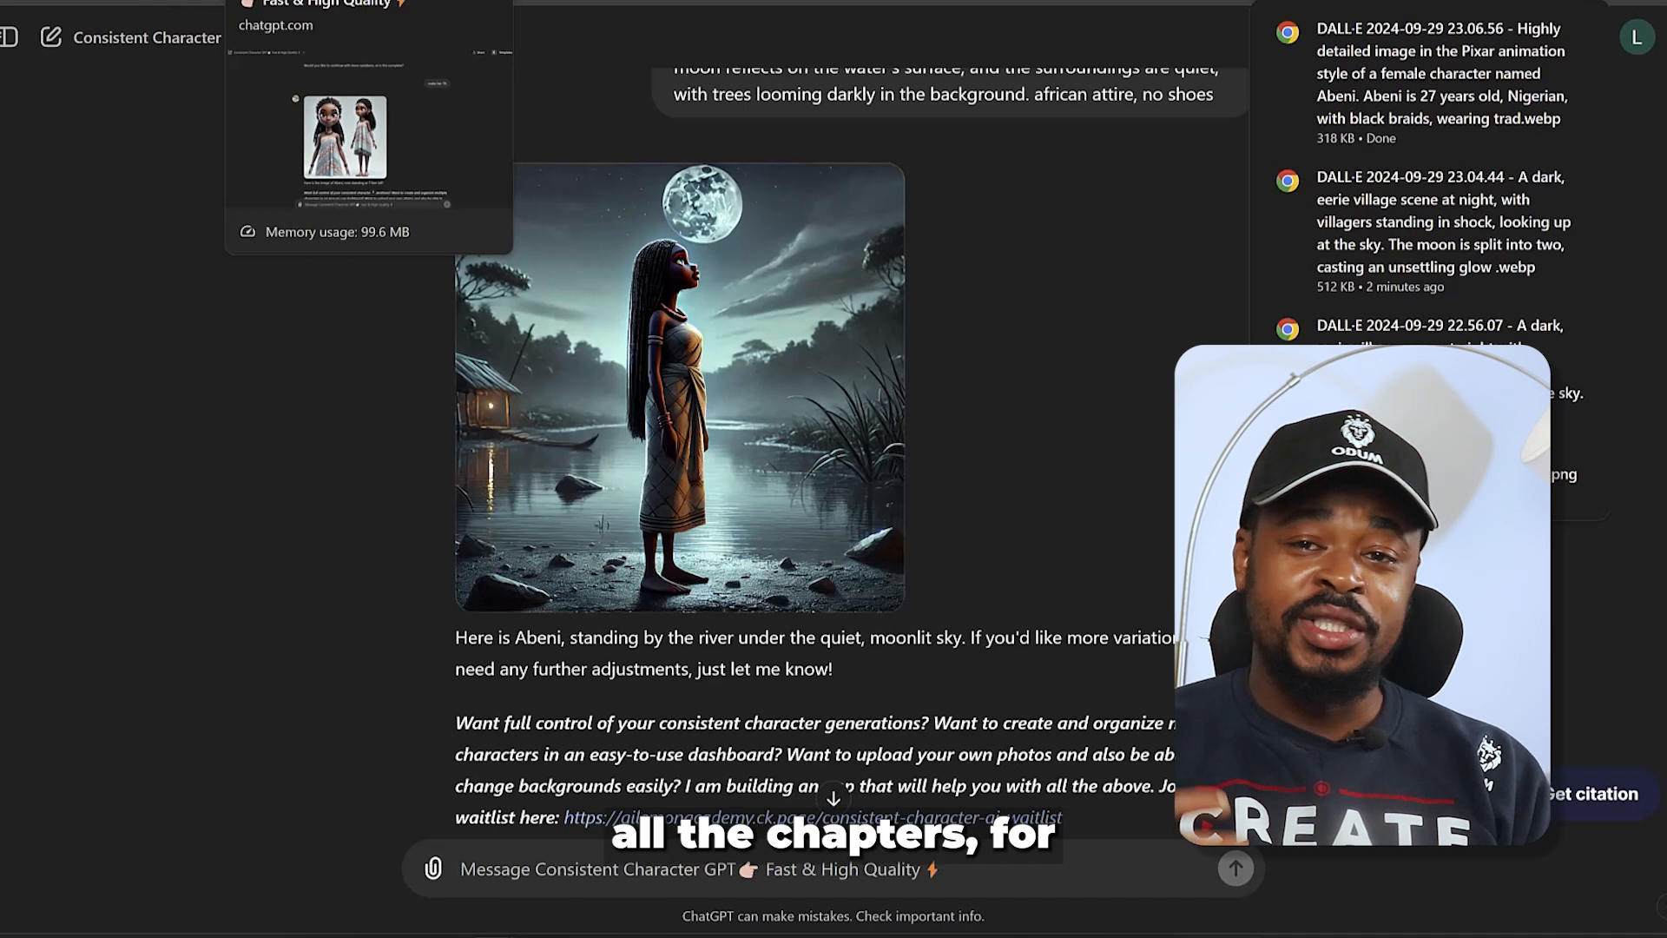
- Review the image prompts for the remaining chapters in the story chat
{"action": "left_click", "coordinate": [199, 2]}
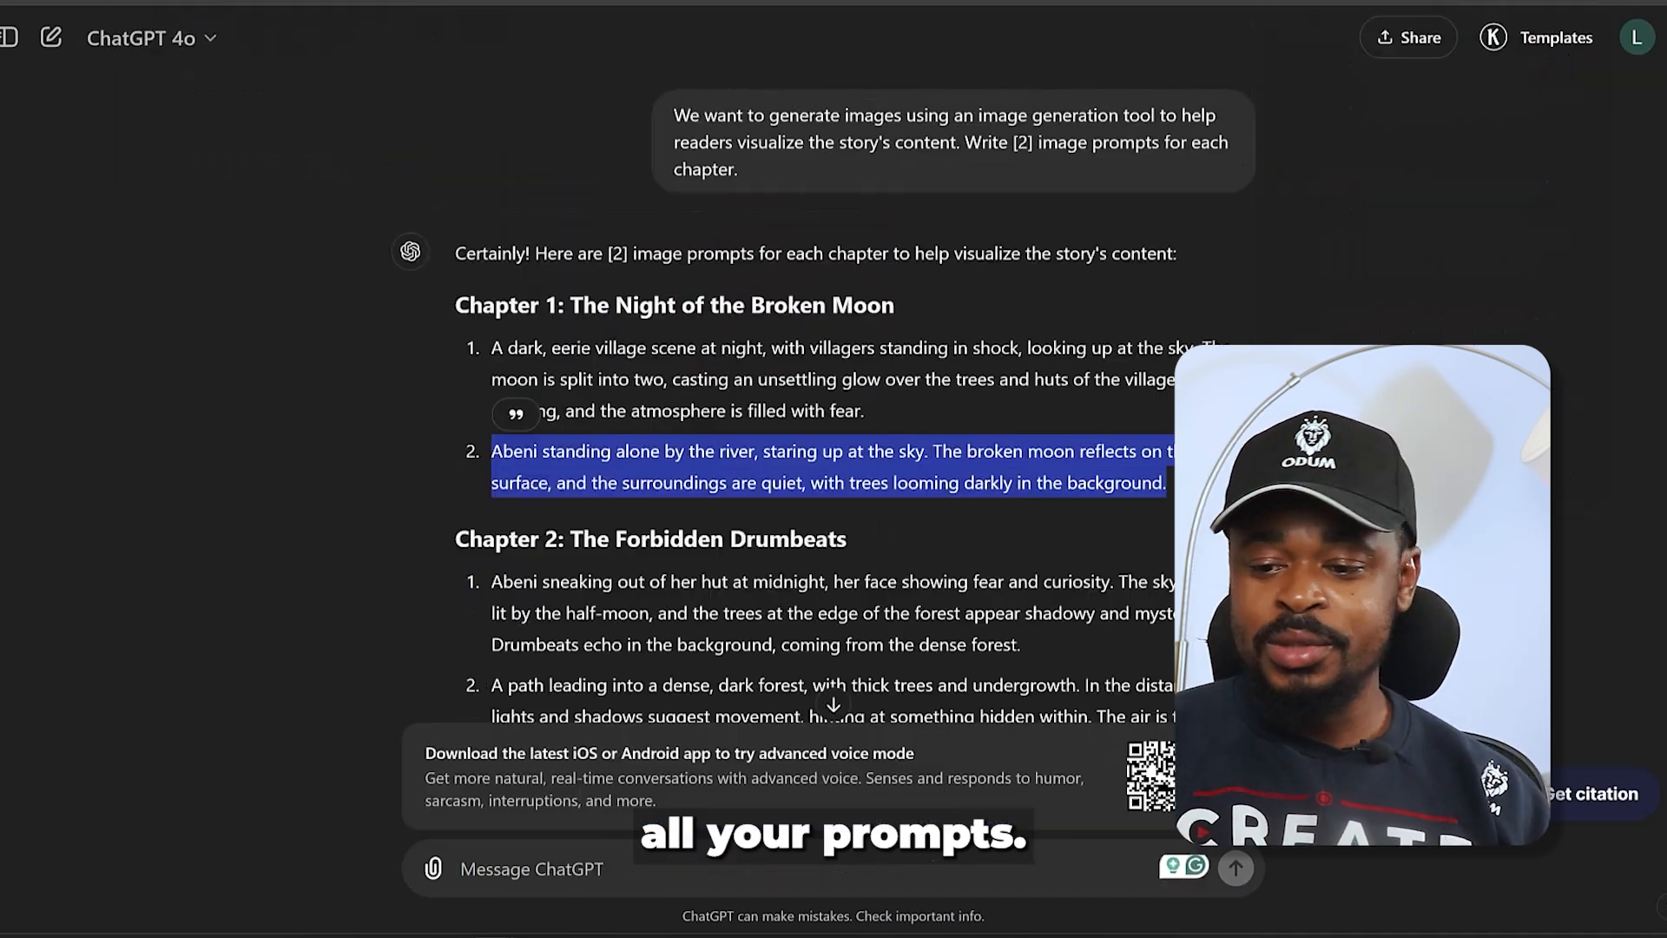
{"action": "scroll", "coordinate": [530, 287], "scroll_direction": "down", "scroll_amount": 2}
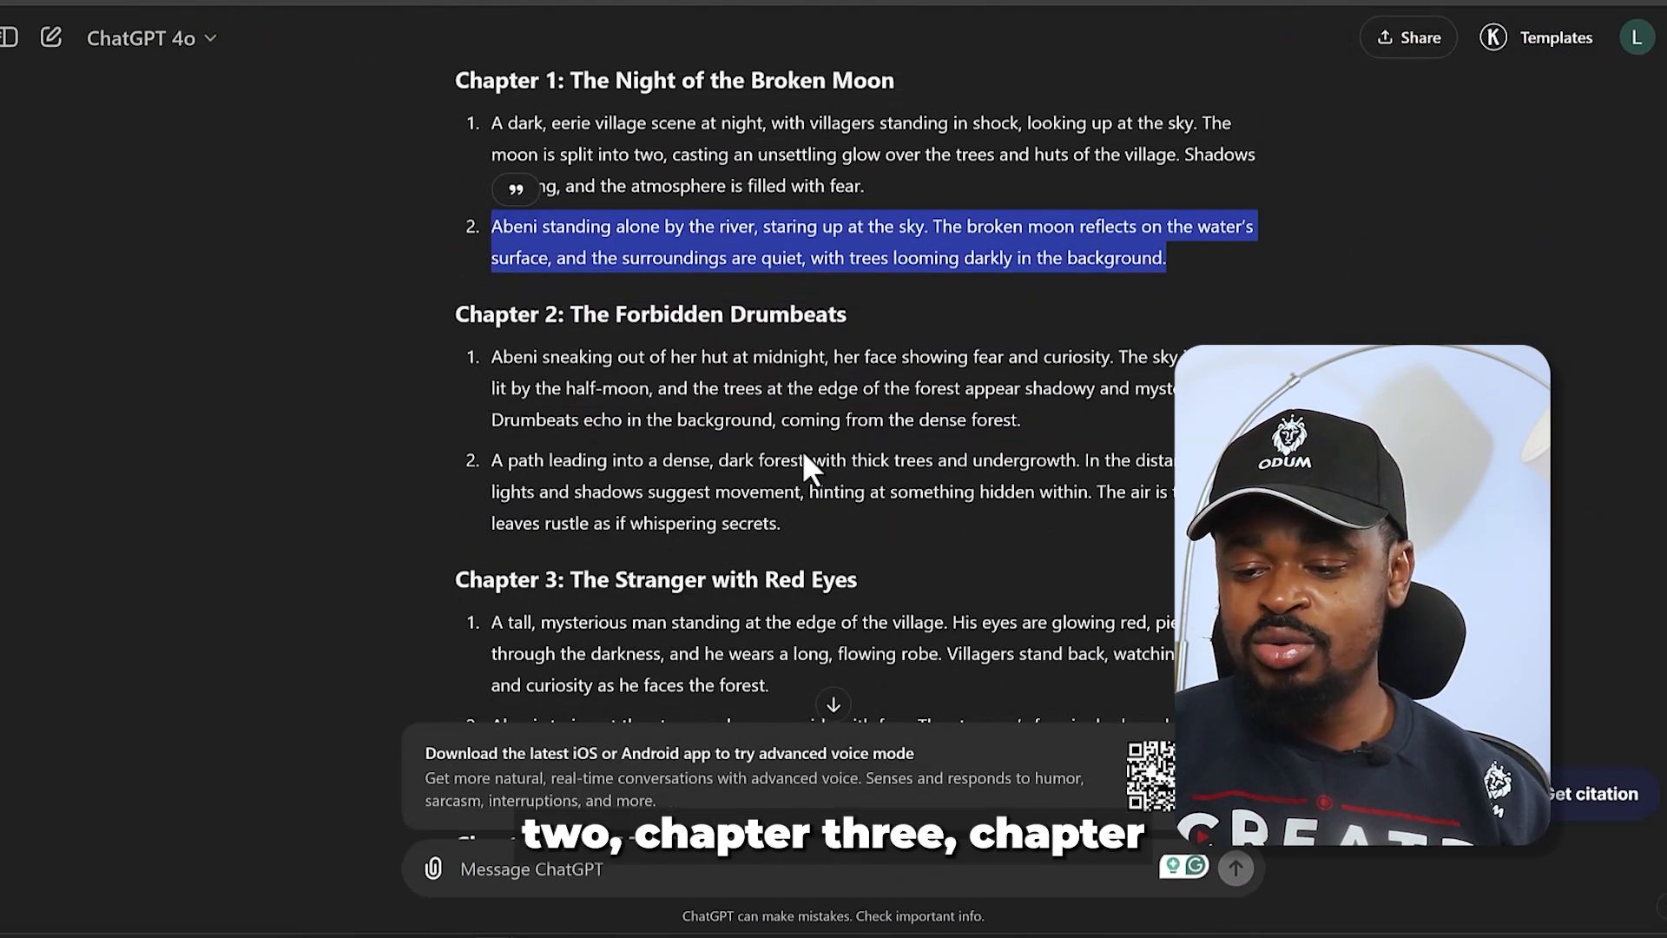
{"action": "scroll", "coordinate": [686, 482], "scroll_direction": "down", "scroll_amount": 6}
{"action": "scroll", "coordinate": [664, 482], "scroll_direction": "down", "scroll_amount": 7}
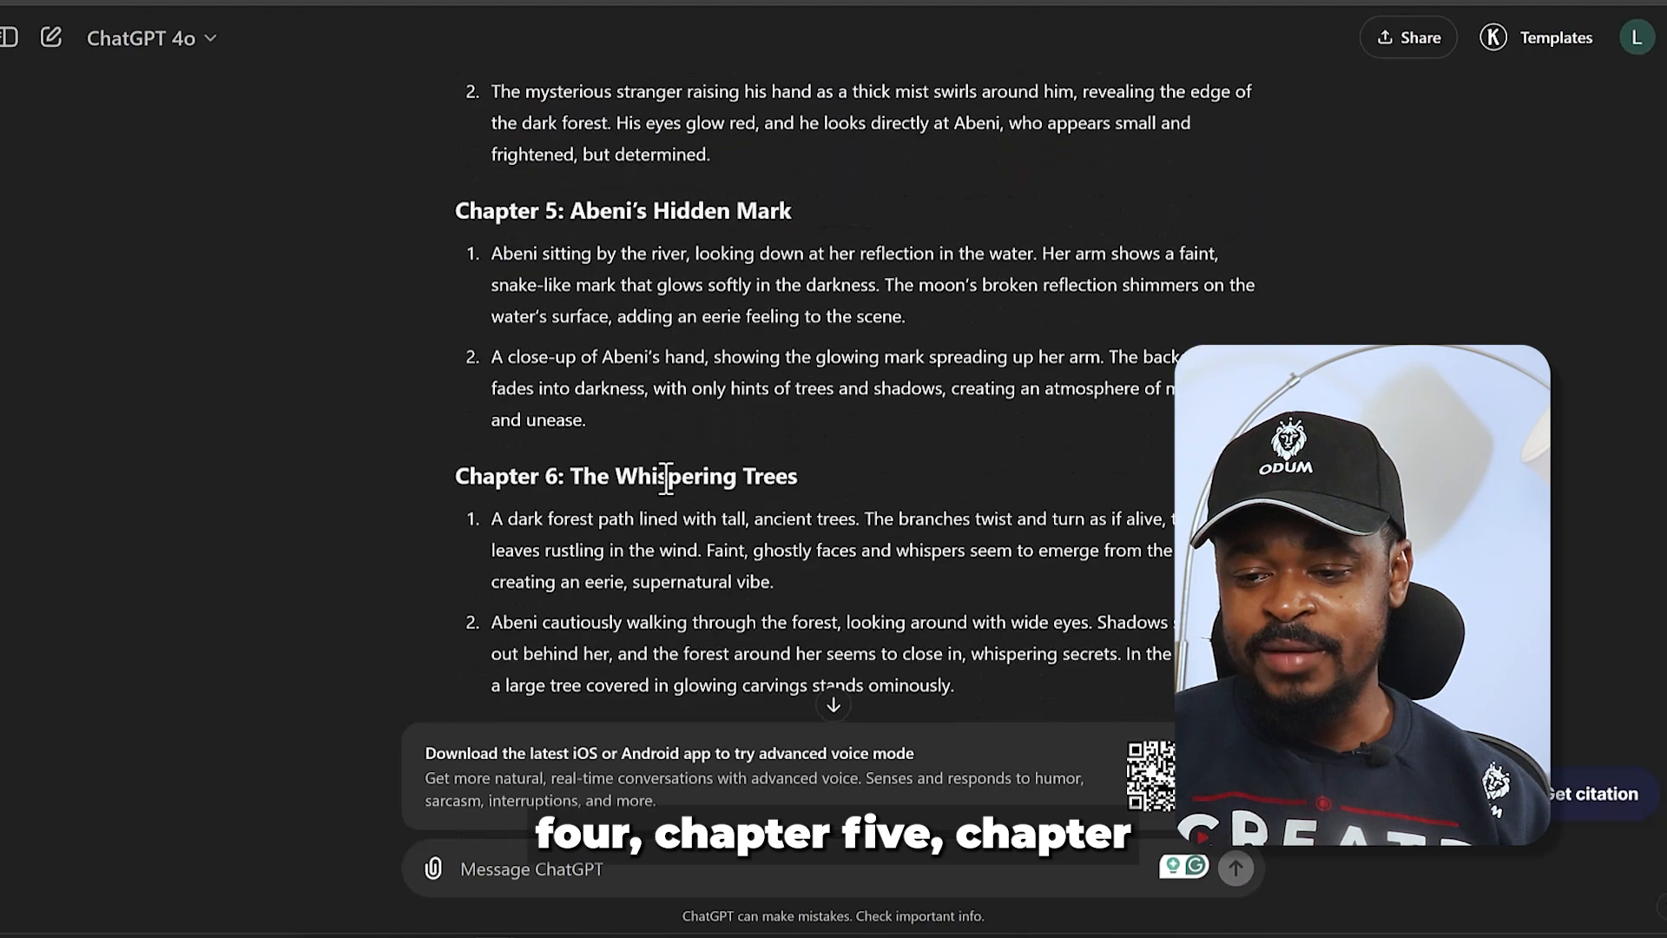
{"action": "scroll", "coordinate": [660, 451], "scroll_direction": "up", "scroll_amount": 8}
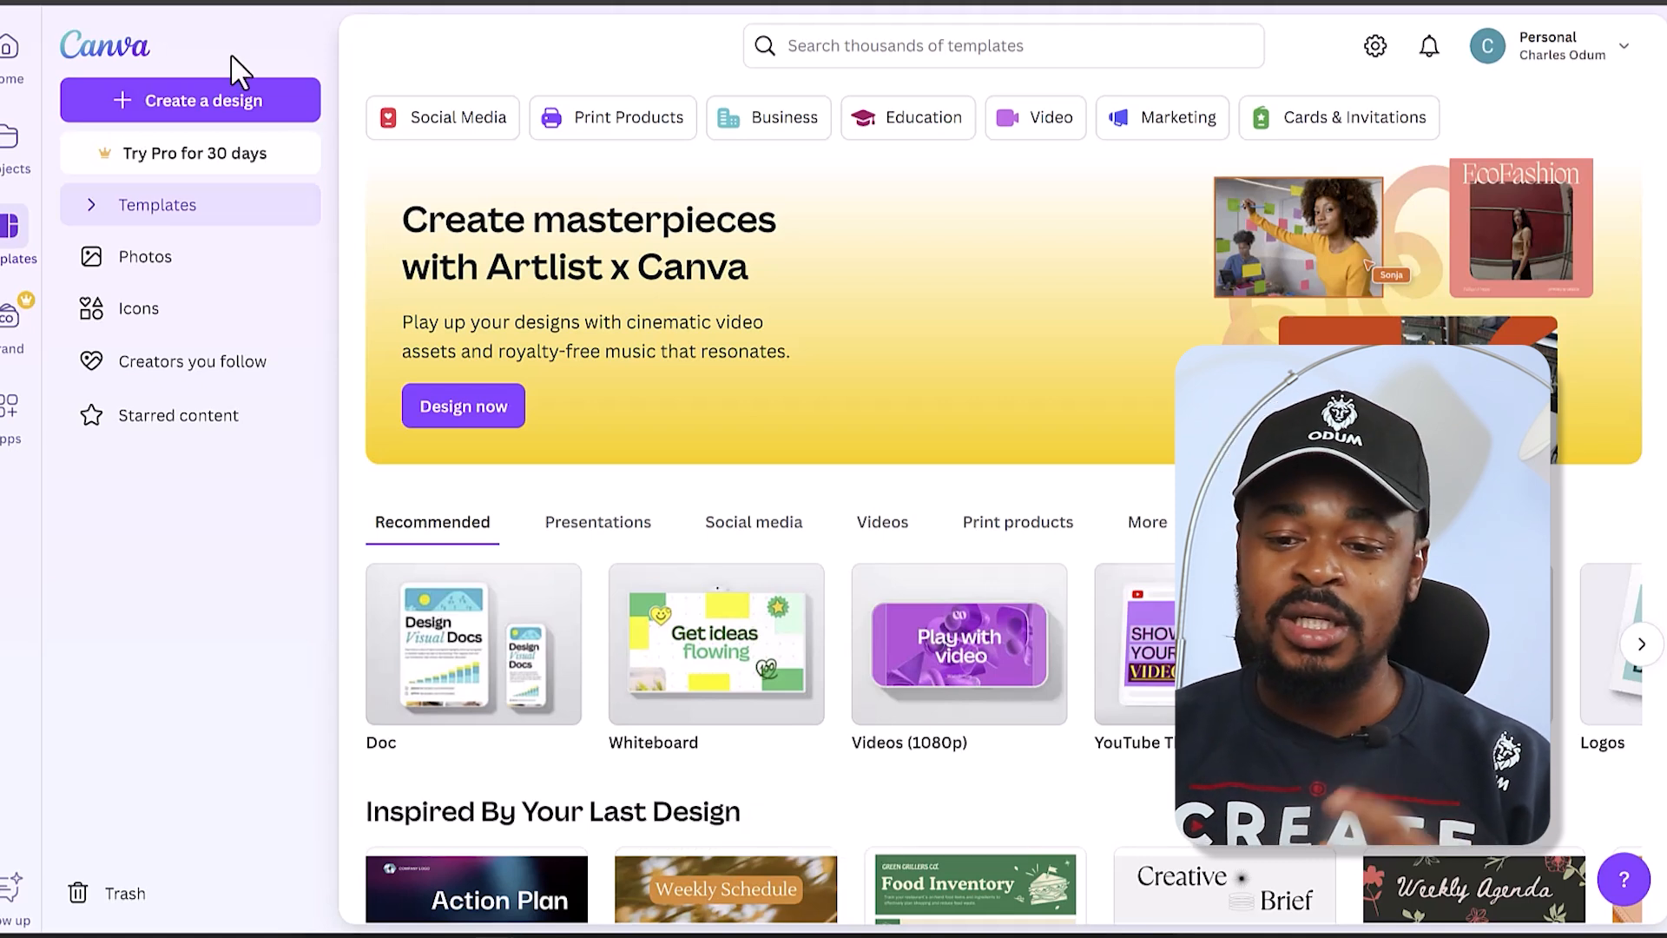
- Switch to Canva and create a new custom-size design 6 in wide and 7 in high
{"action": "left_click", "coordinate": [239, 113]}
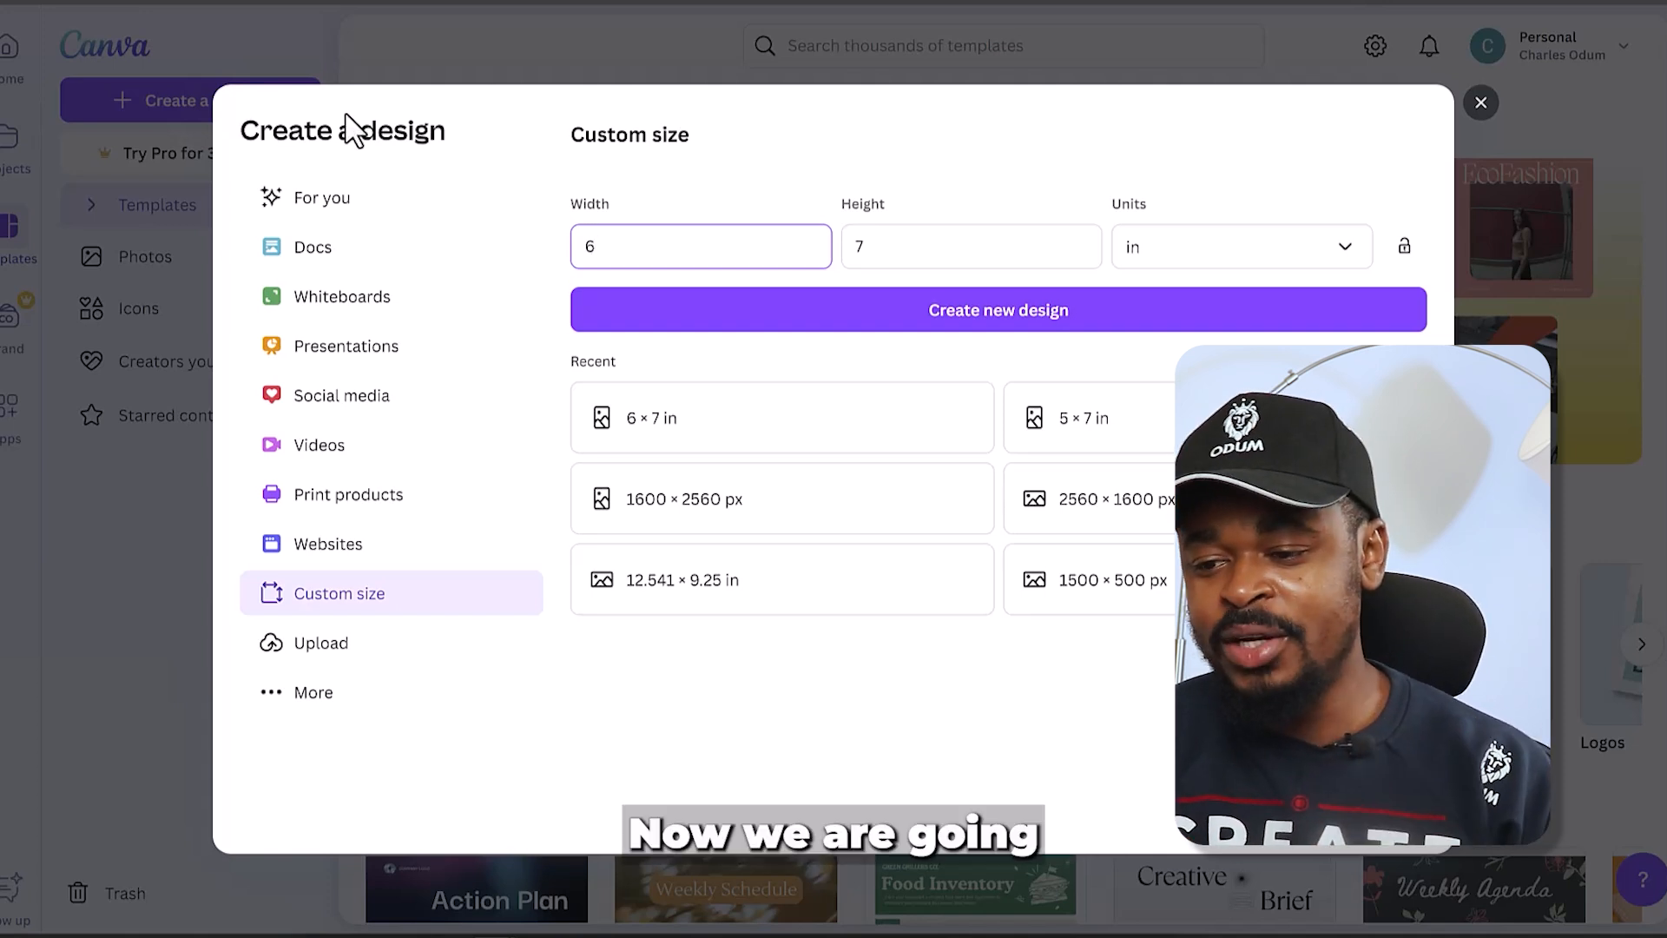
{"action": "left_click", "coordinate": [901, 245]}
{"action": "left_click", "coordinate": [1139, 254]}
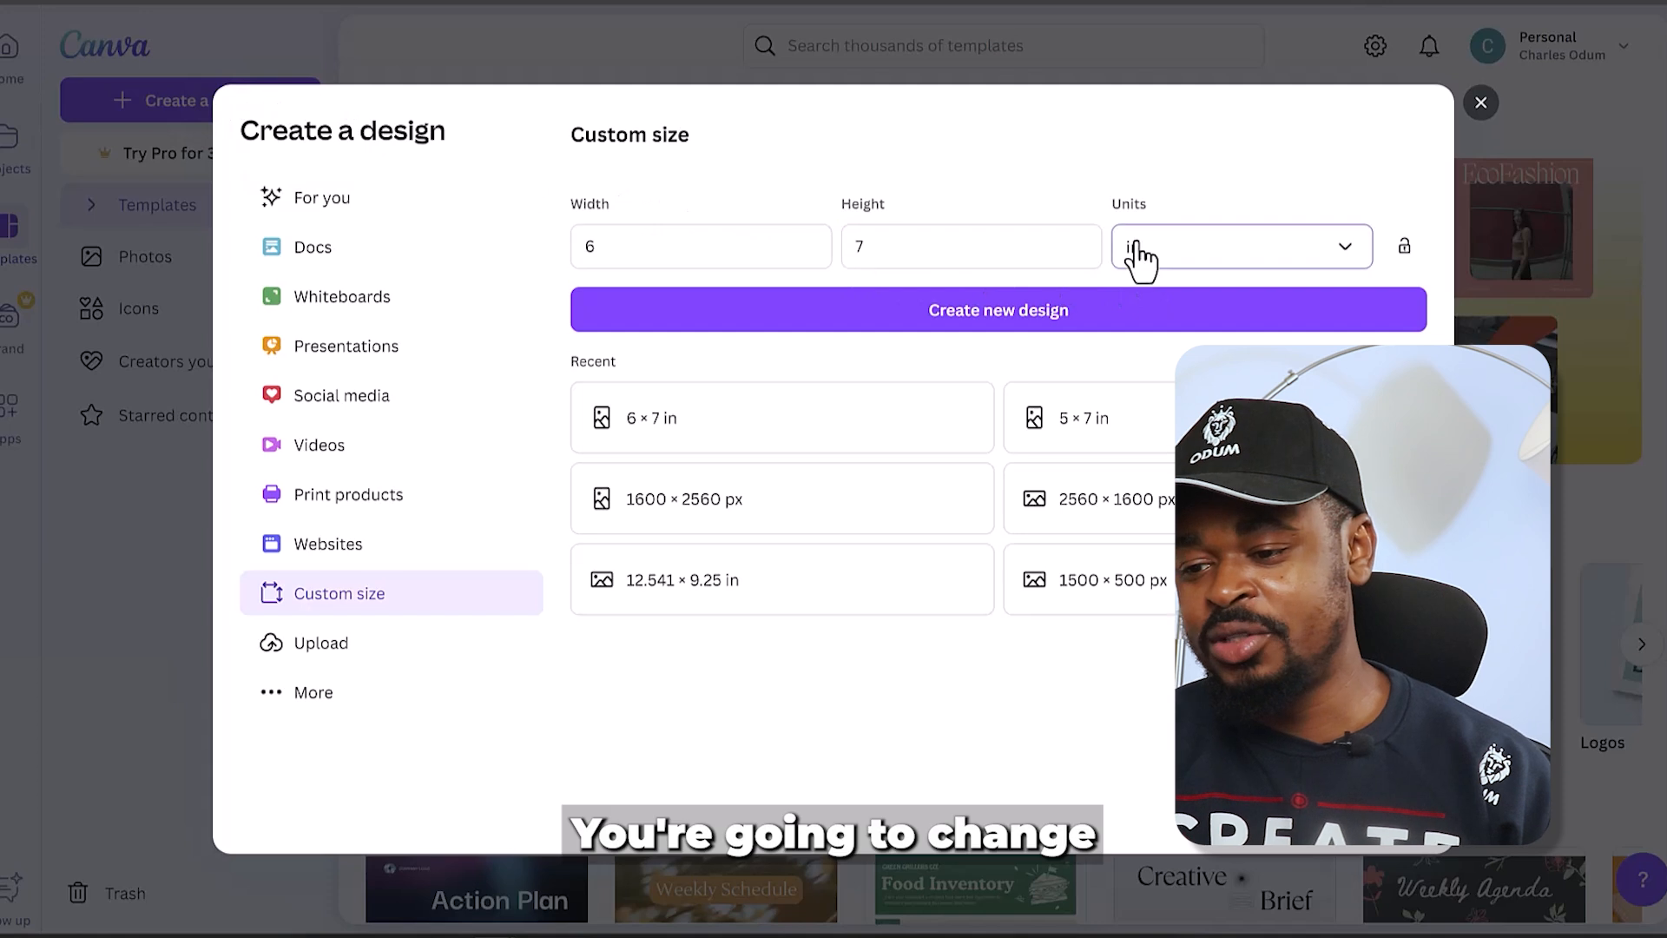
{"action": "left_click", "coordinate": [1136, 356]}
{"action": "double_click", "coordinate": [689, 252]}
{"action": "type", "text": "6"}
{"action": "double_click", "coordinate": [852, 246]}
{"action": "type", "text": "6"}
{"action": "key", "text": "BackSpace"}
{"action": "type", "text": "7"}
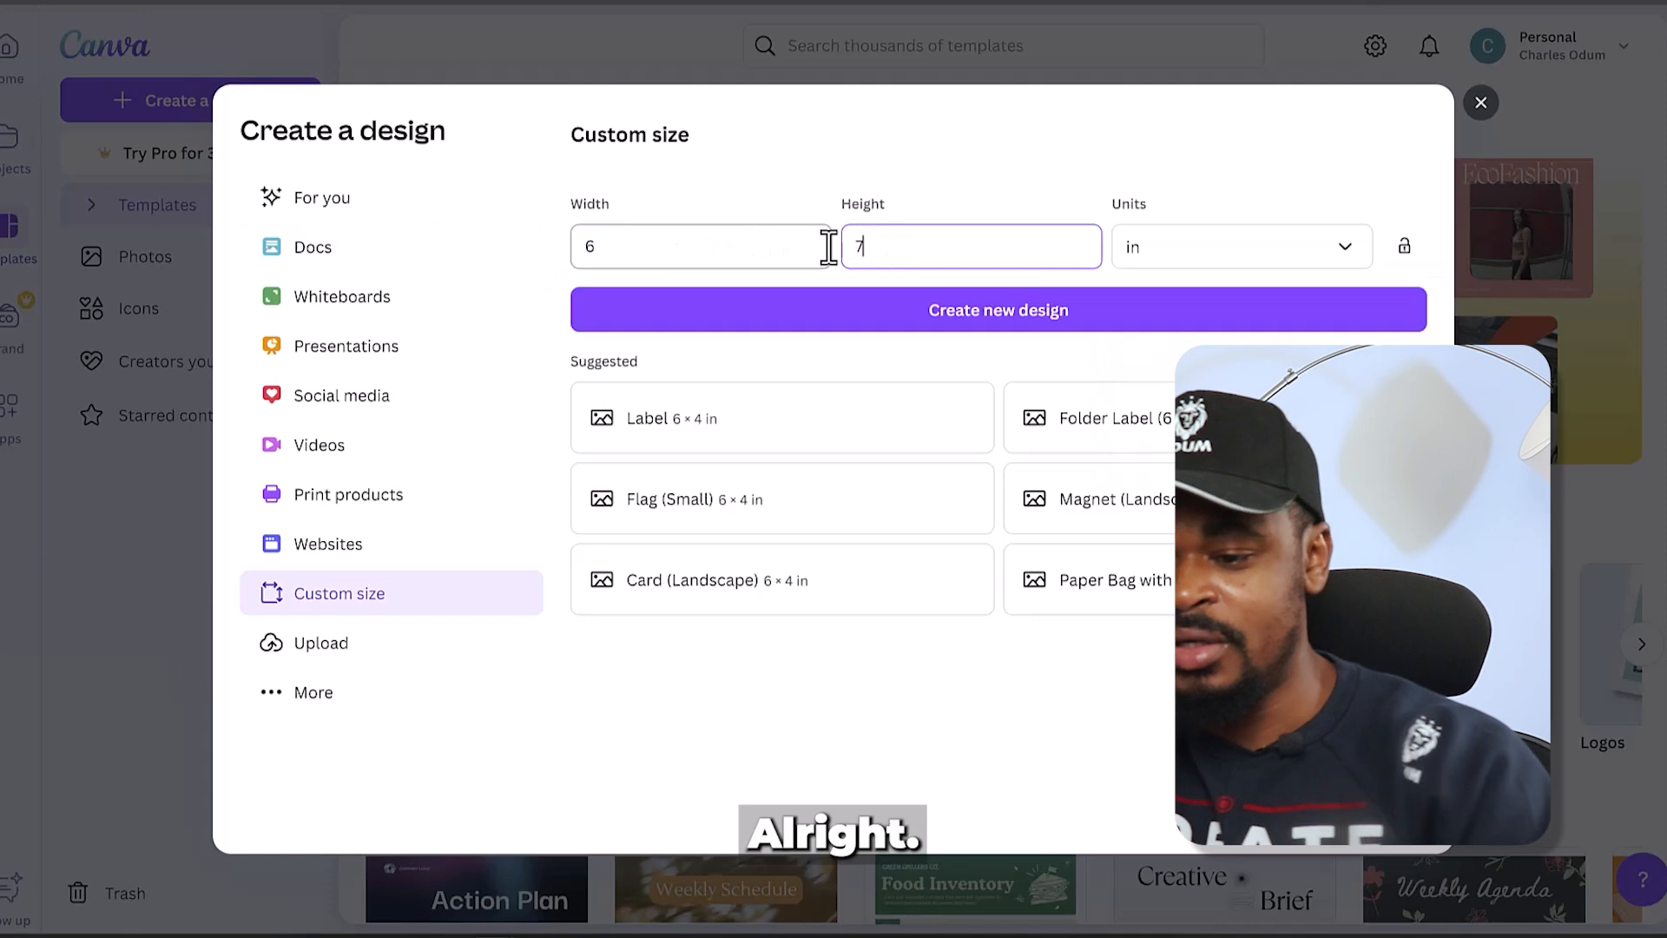
{"action": "left_click", "coordinate": [952, 313]}
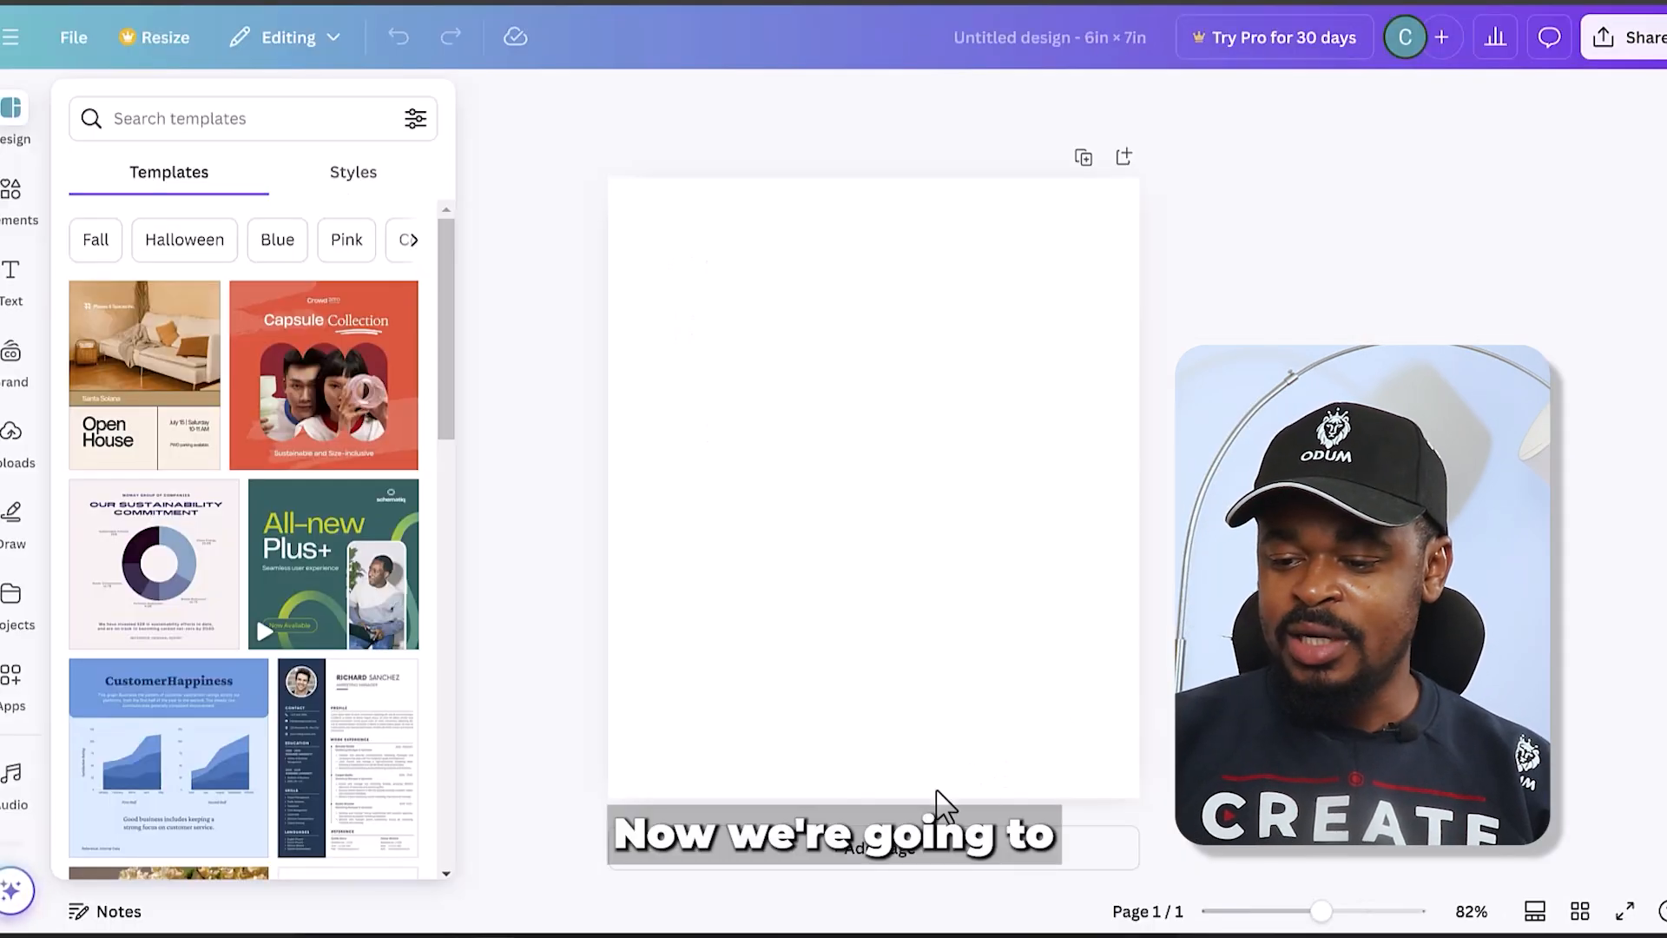
- Add four blank pages to the design for a total of five
{"action": "left_click", "coordinate": [904, 856]}
{"action": "left_click", "coordinate": [905, 858]}
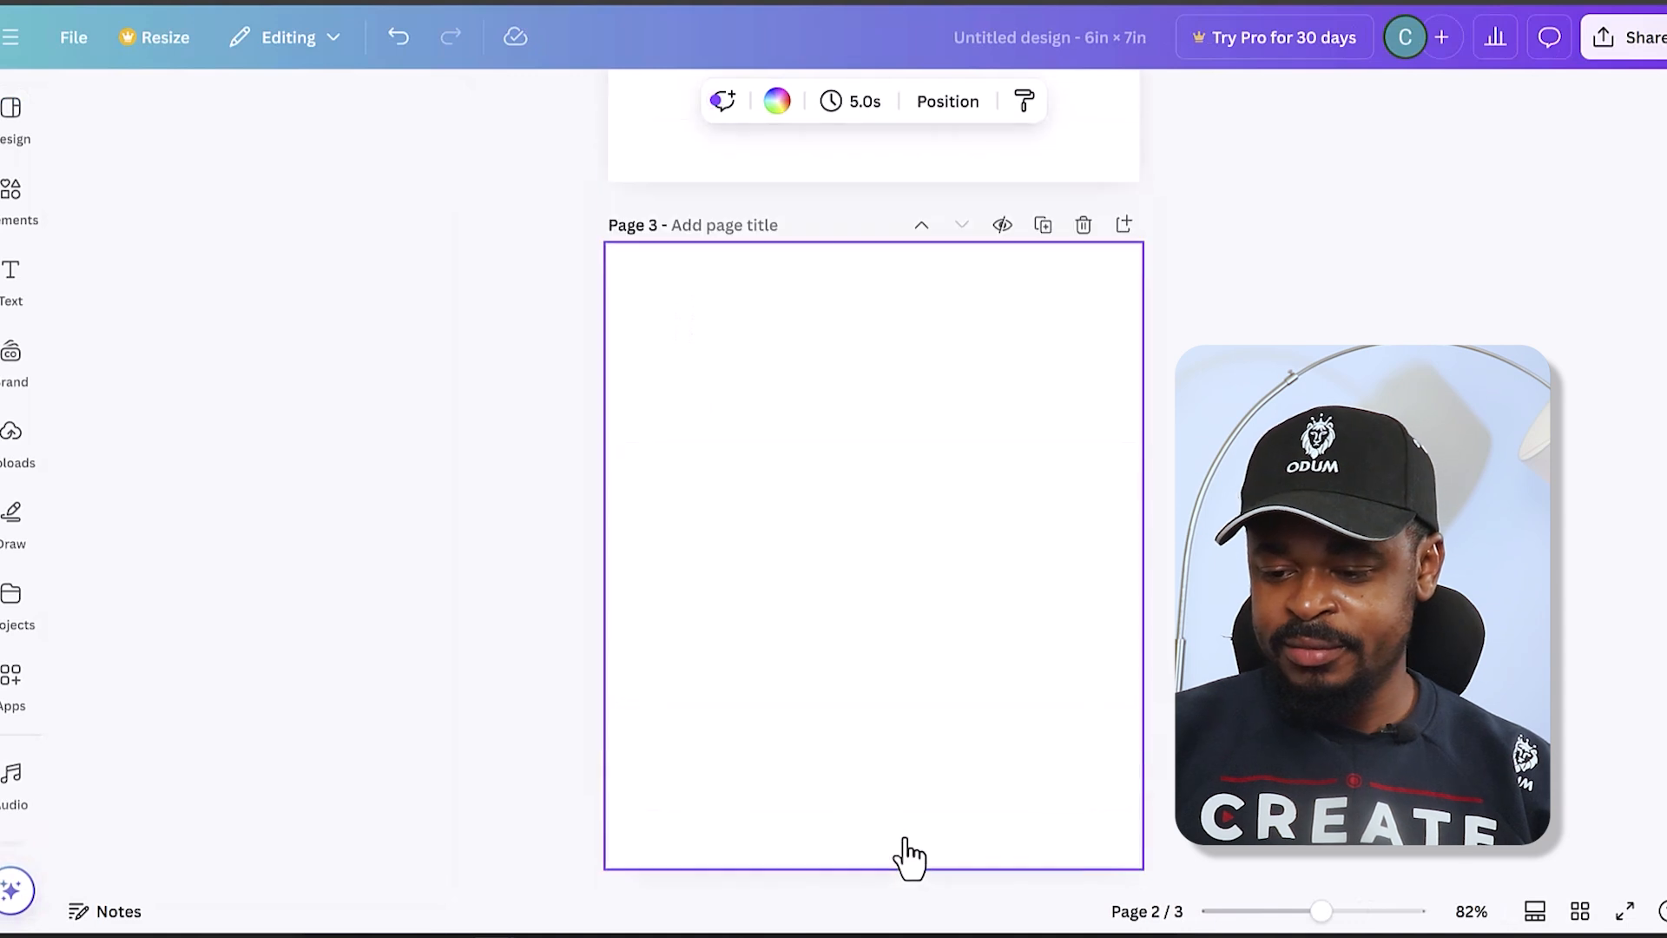
{"action": "left_click", "coordinate": [905, 858]}
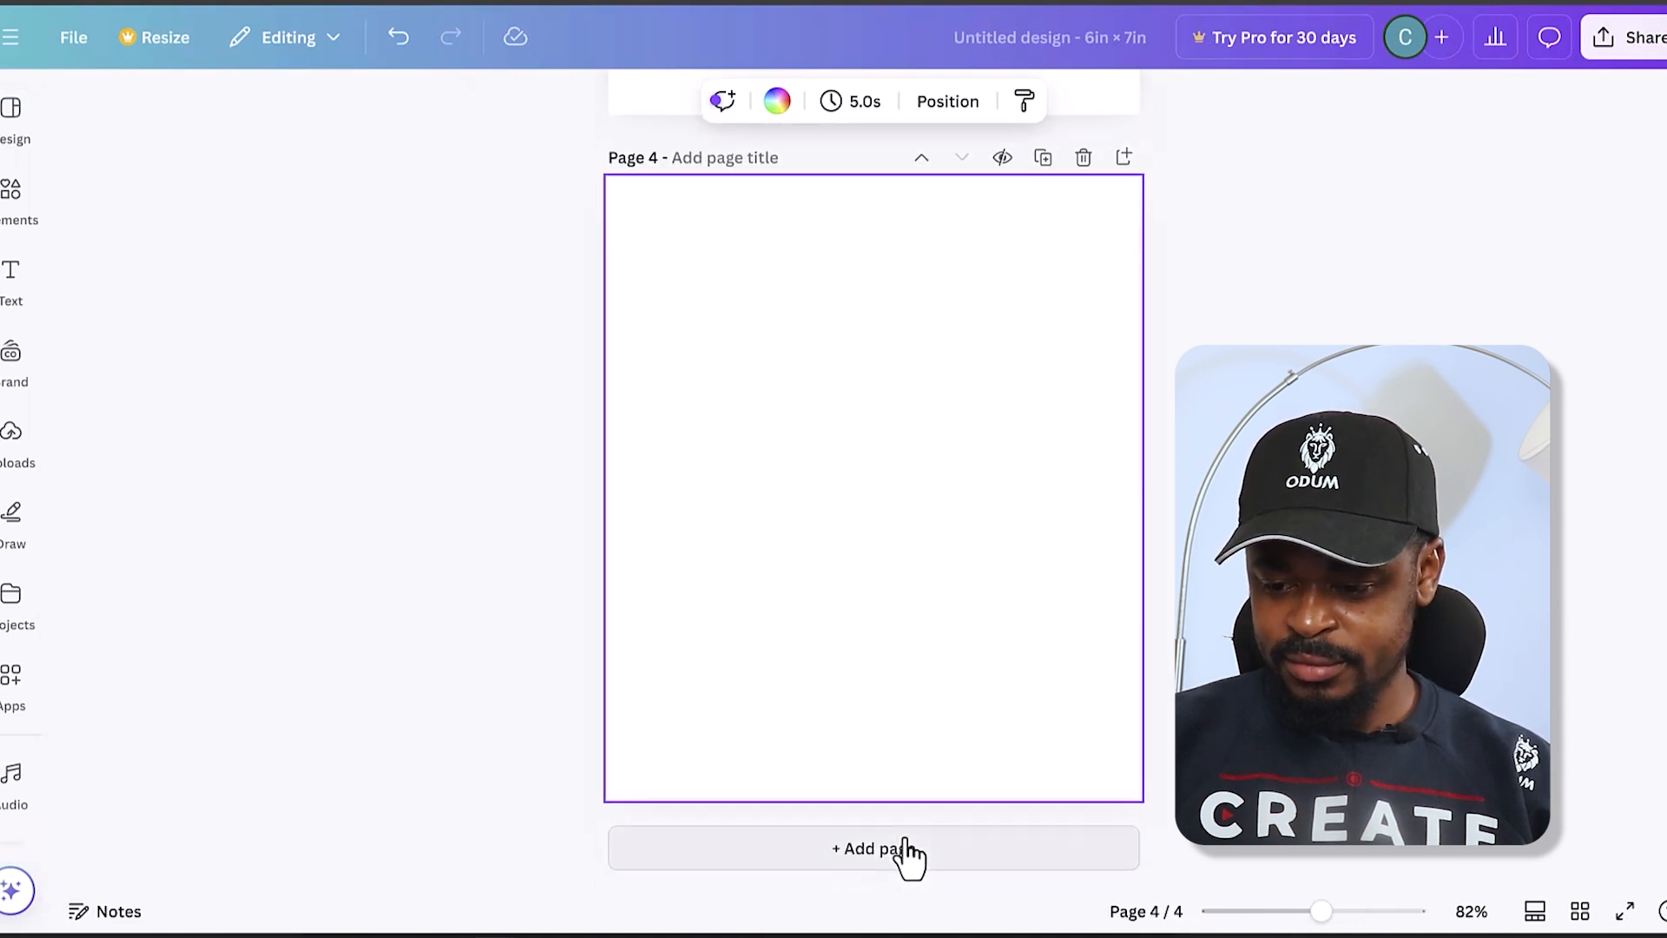
{"action": "left_click", "coordinate": [906, 853]}
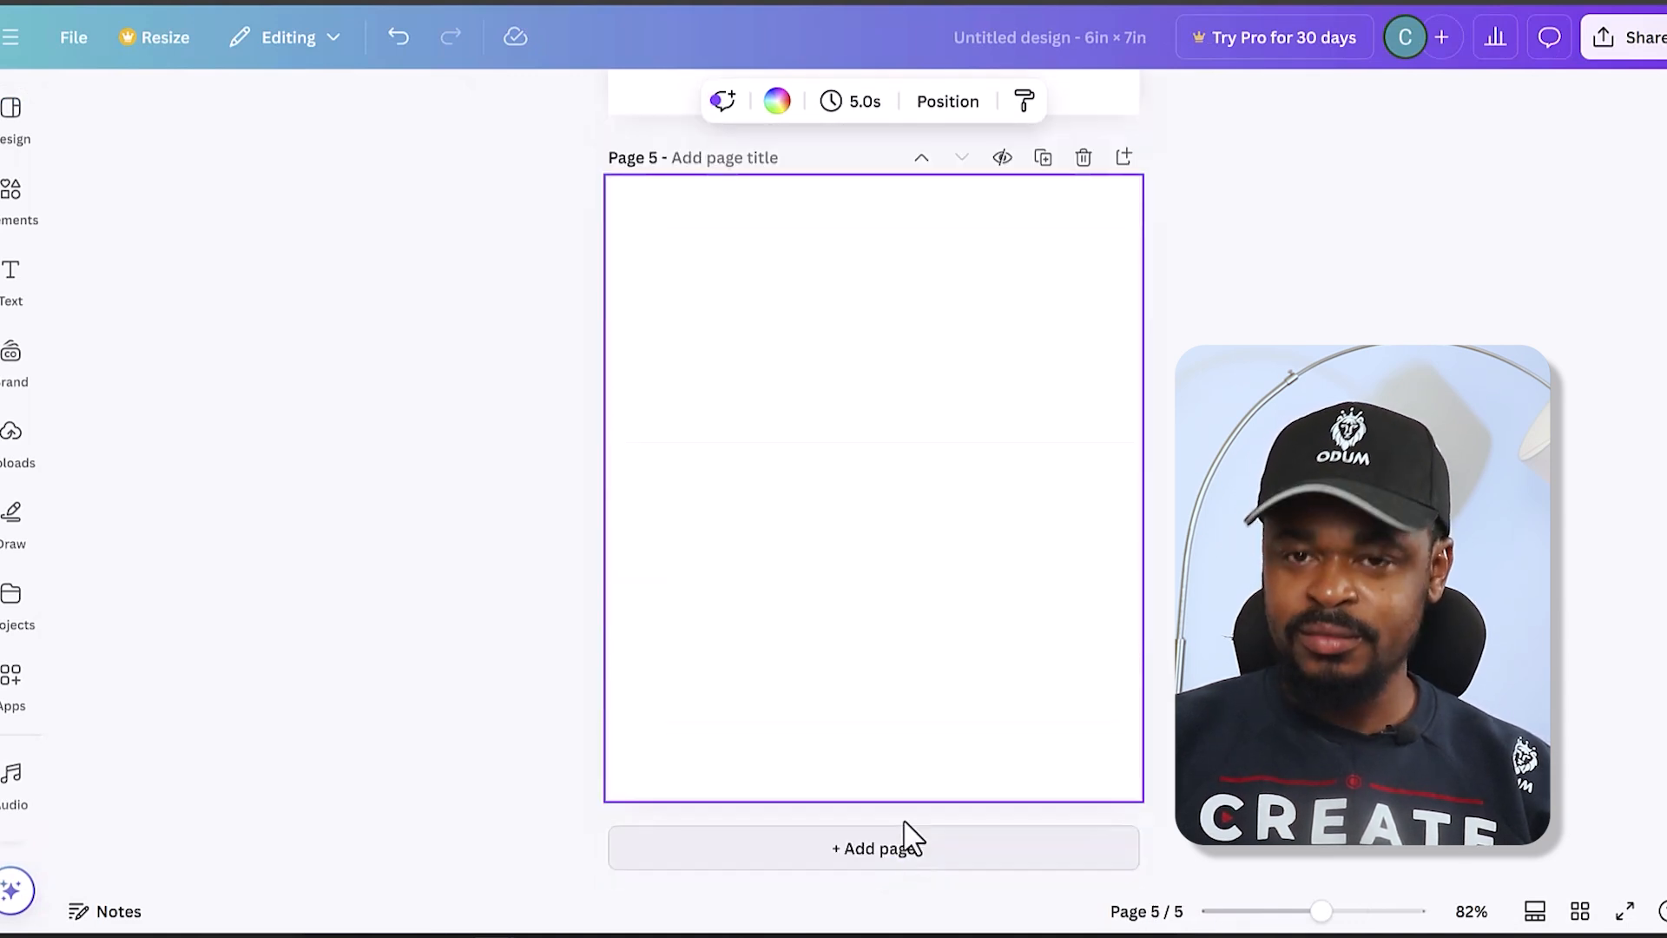
- Look through the blank pages from page 1 to page 5 to plan the title, acknowledgement, table of contents and Chapter 1
{"action": "scroll", "coordinate": [1154, 585], "scroll_direction": "up", "scroll_amount": 15}
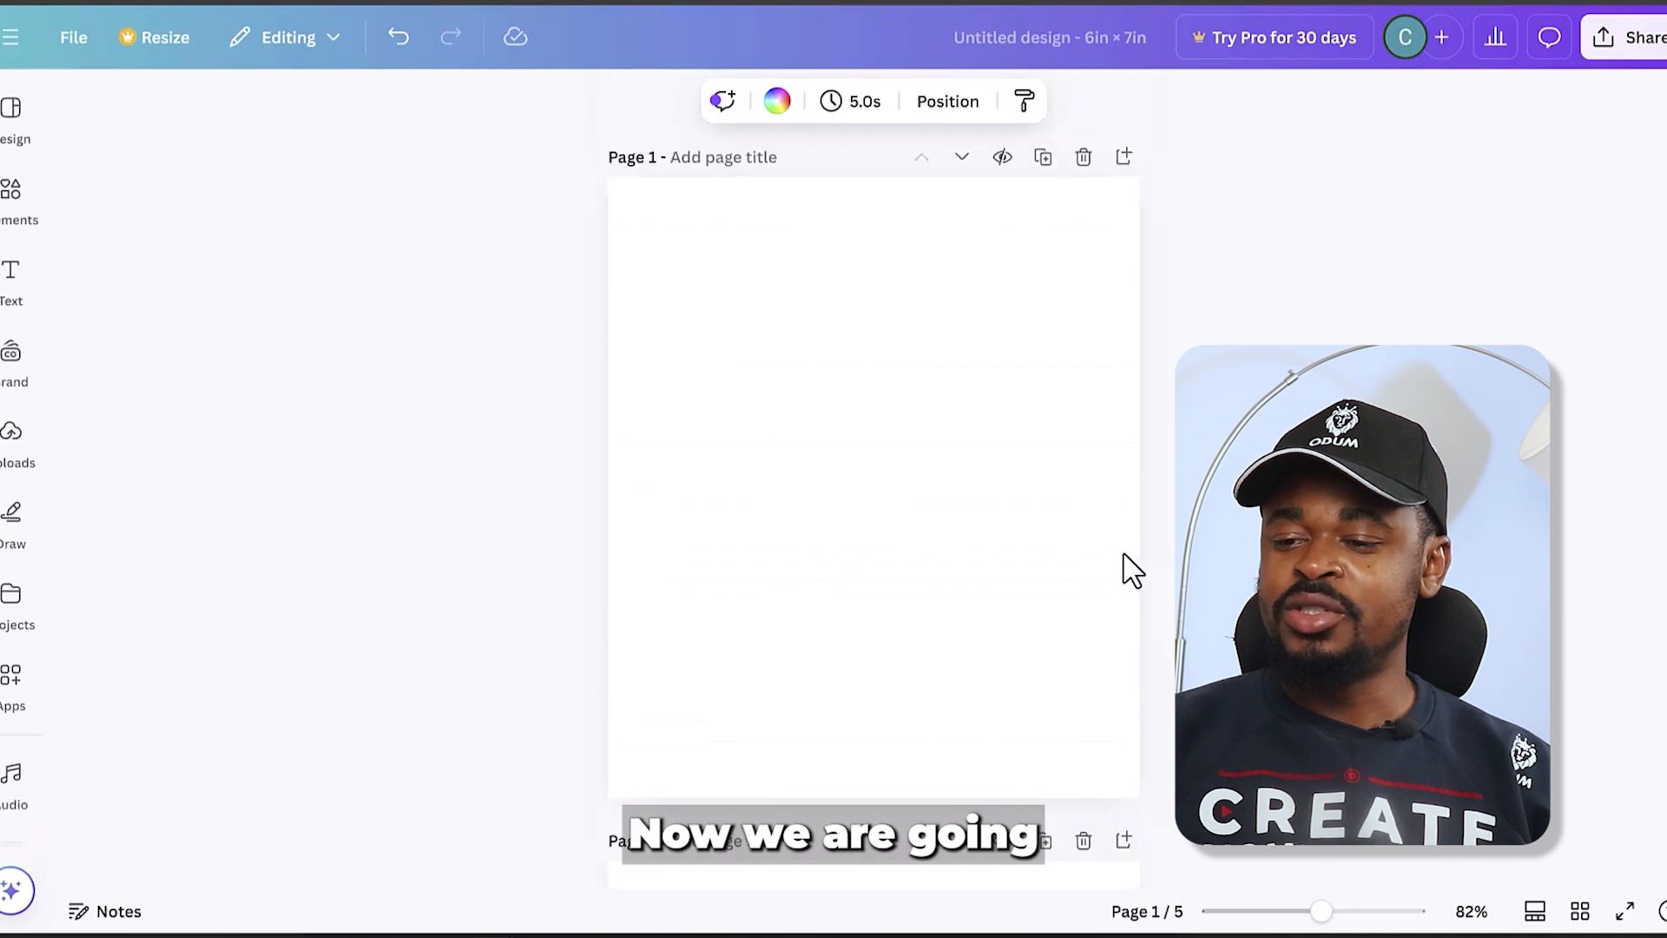
{"action": "left_click", "coordinate": [768, 335]}
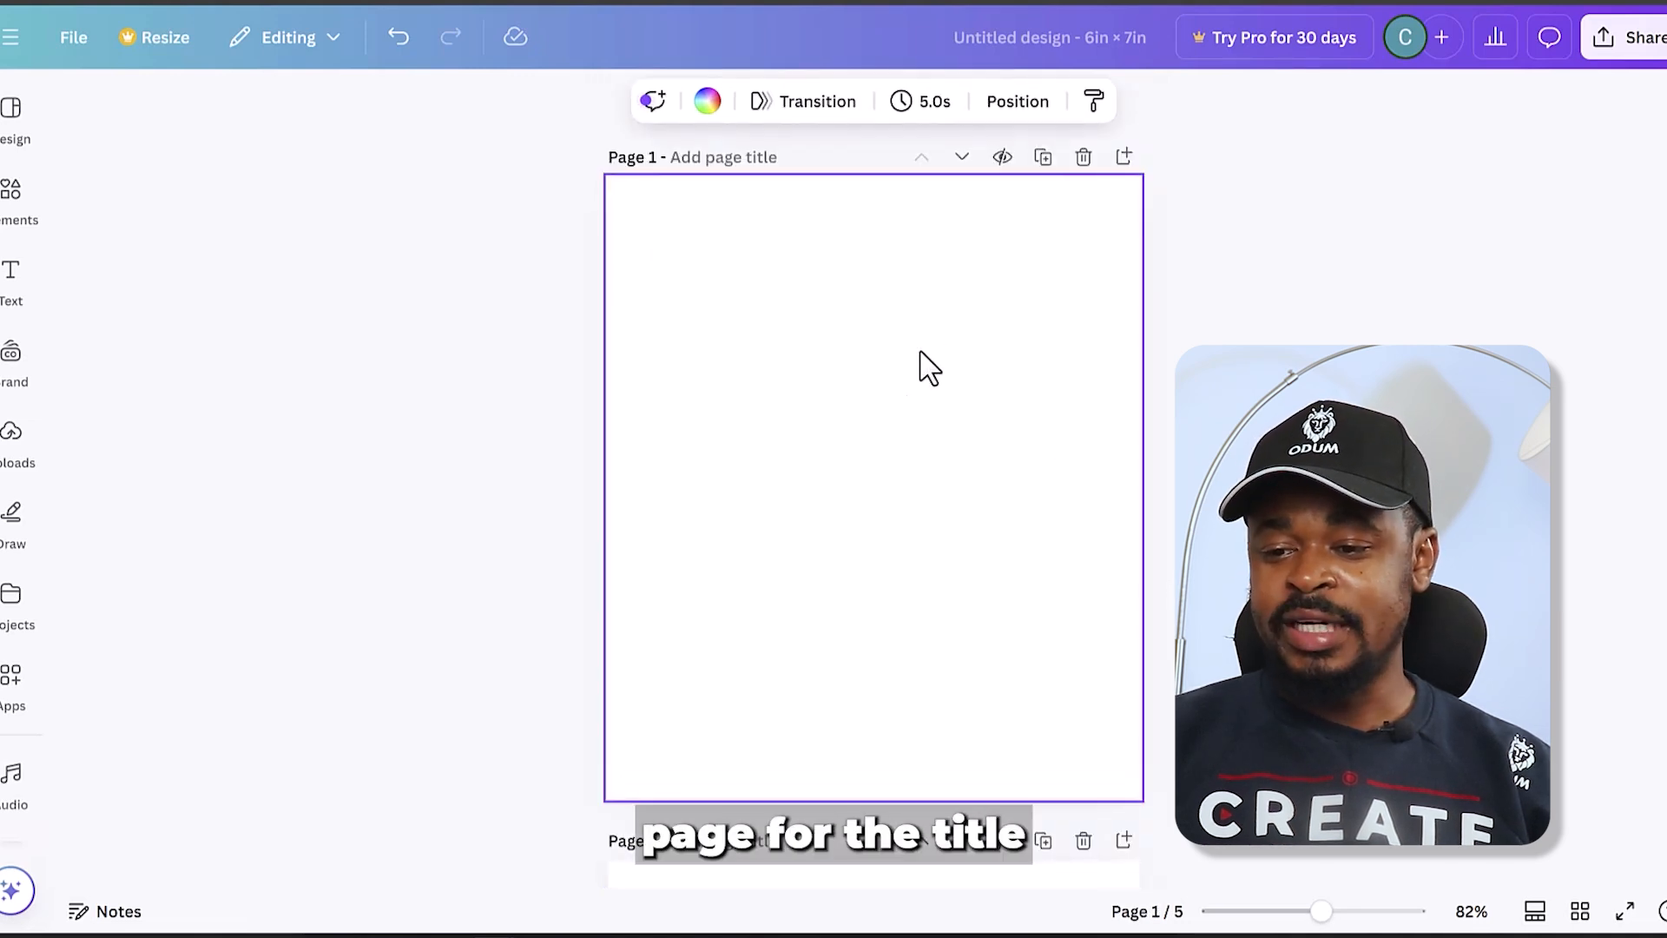
{"action": "scroll", "coordinate": [915, 376], "scroll_direction": "down", "scroll_amount": 4}
{"action": "left_click", "coordinate": [876, 664]}
{"action": "scroll", "coordinate": [875, 662], "scroll_direction": "down", "scroll_amount": 1}
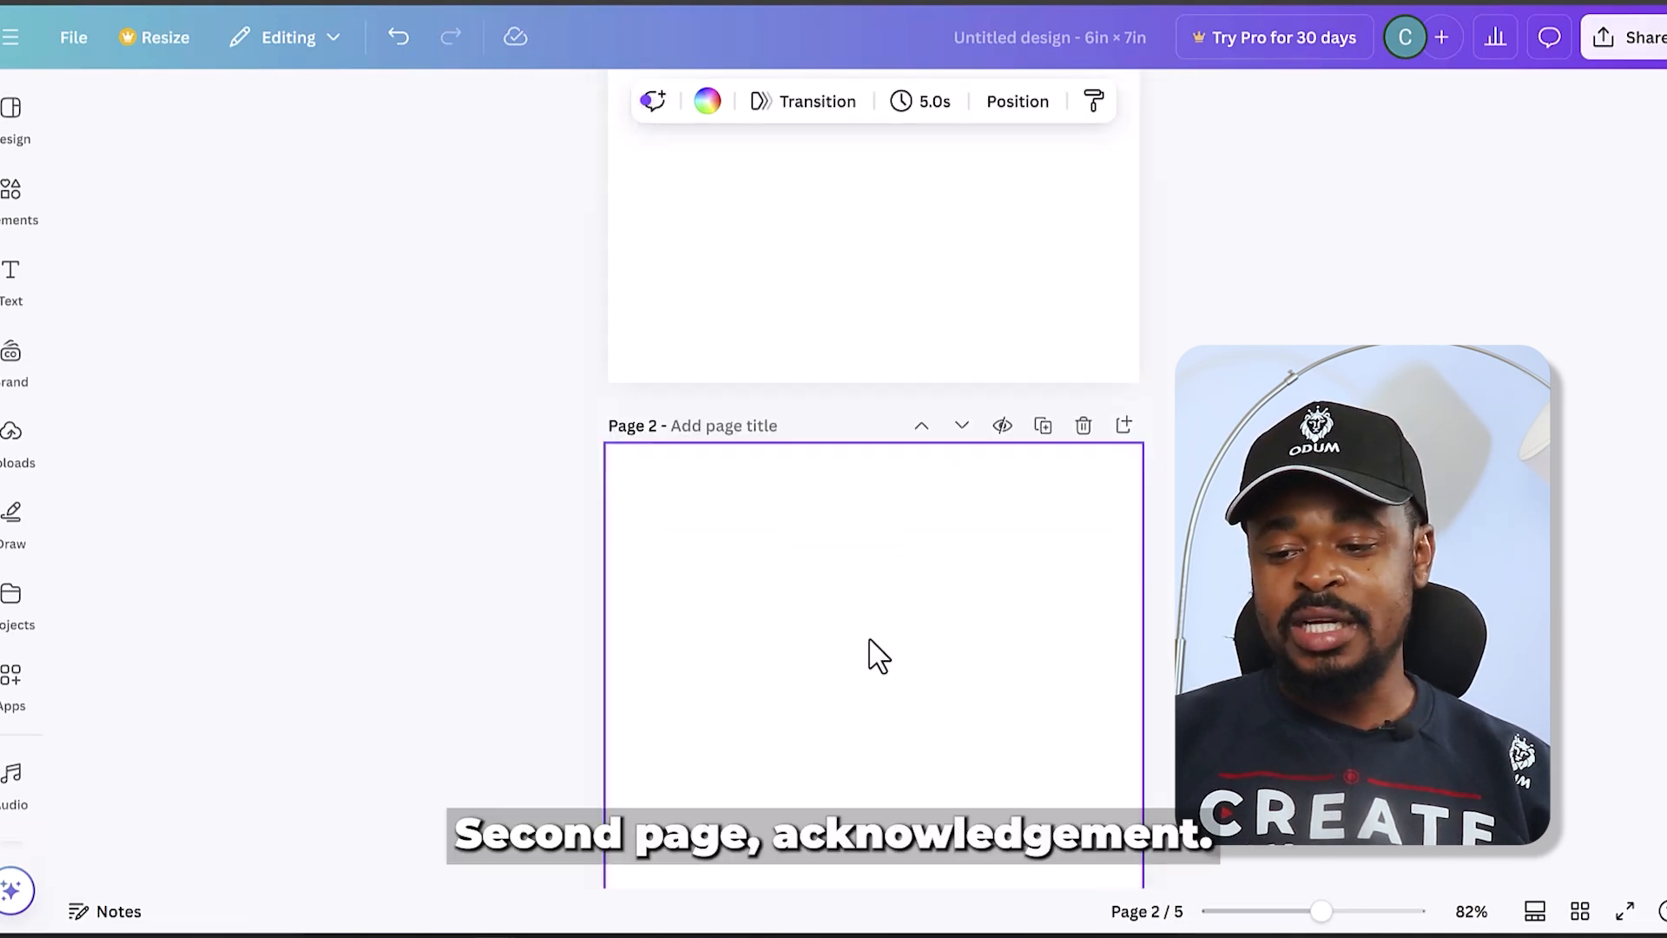
{"action": "scroll", "coordinate": [876, 657], "scroll_direction": "down", "scroll_amount": 6}
{"action": "left_click", "coordinate": [871, 542]}
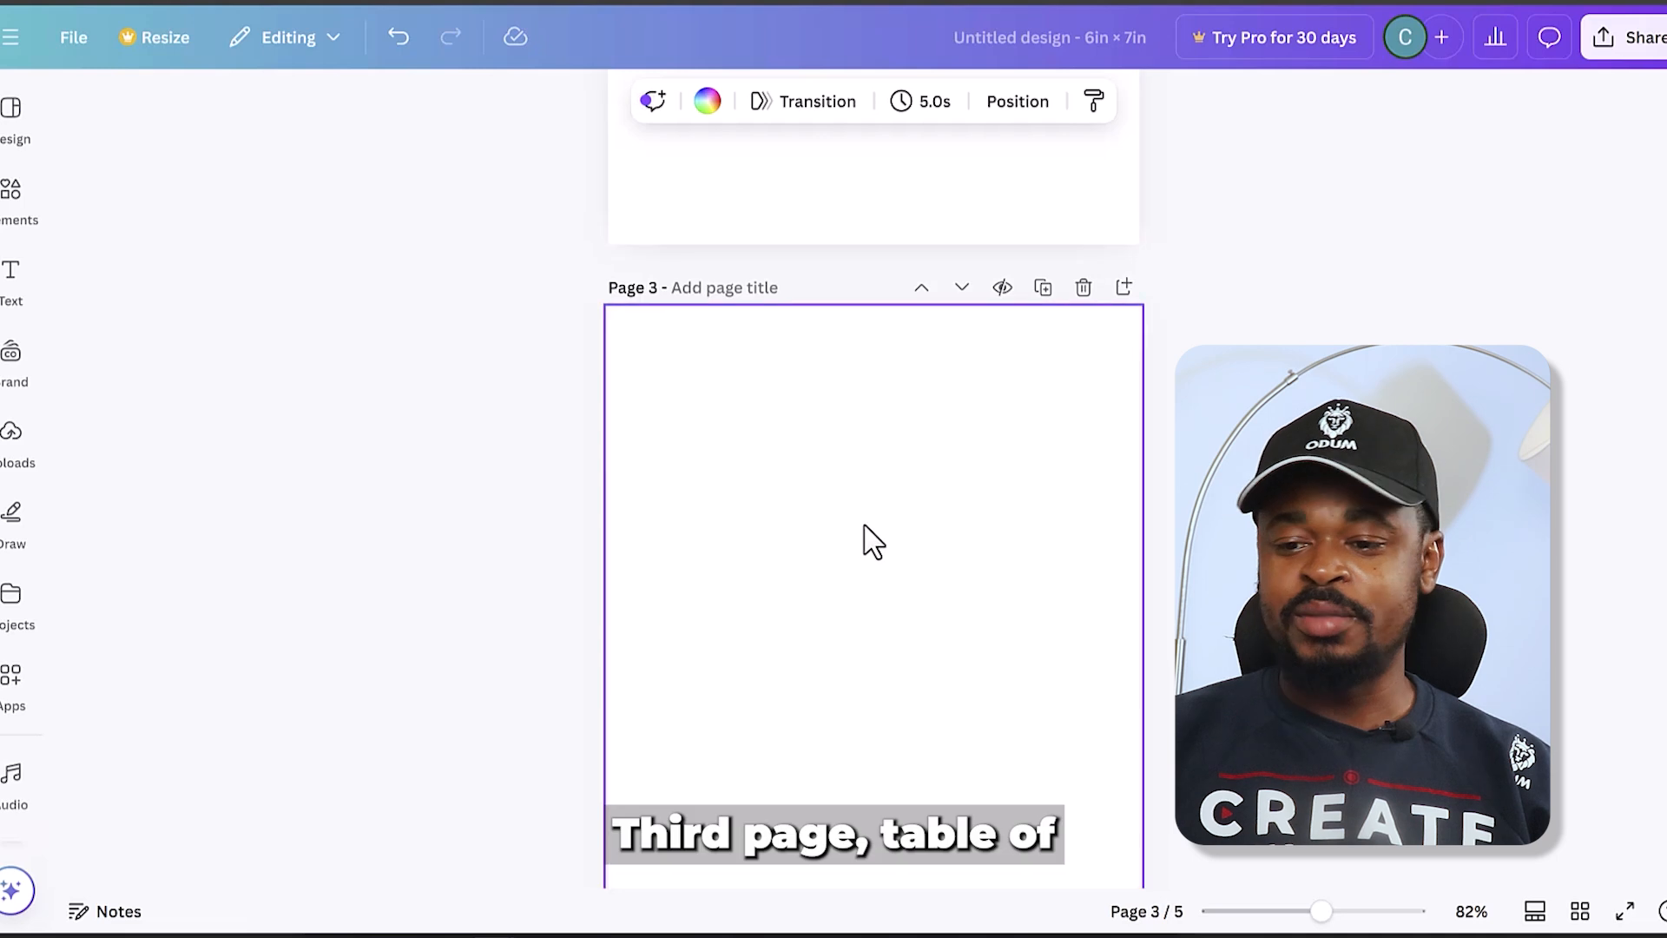
{"action": "scroll", "coordinate": [871, 543], "scroll_direction": "down", "scroll_amount": 3}
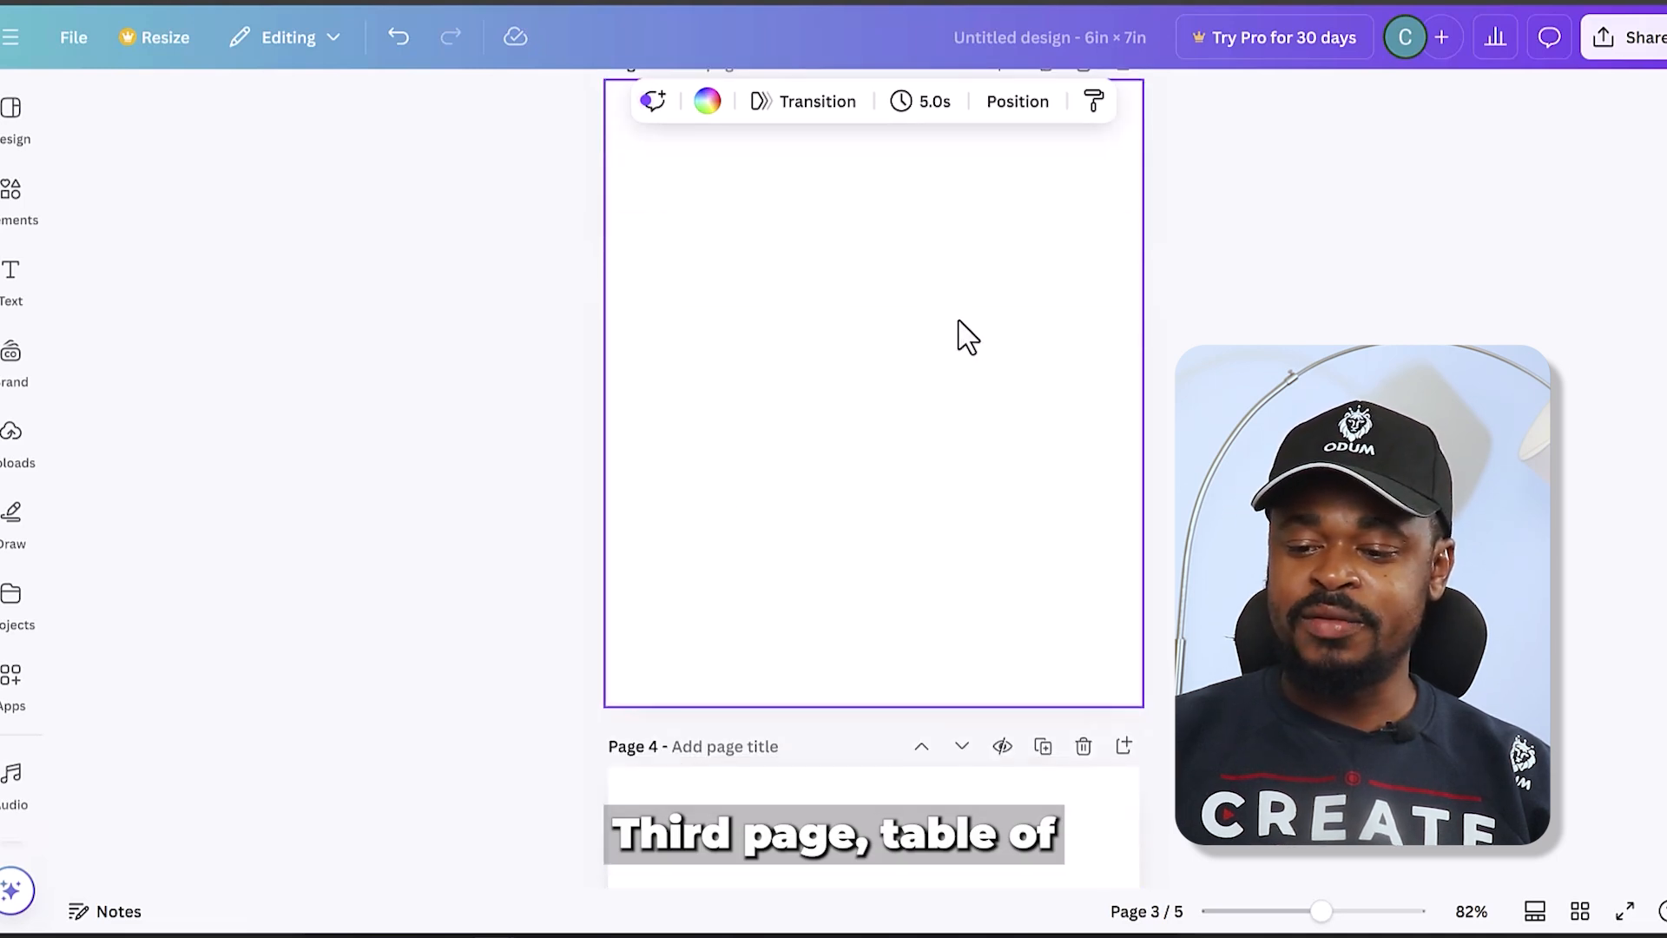
{"action": "scroll", "coordinate": [966, 336], "scroll_direction": "down", "scroll_amount": 7}
{"action": "left_click", "coordinate": [910, 443]}
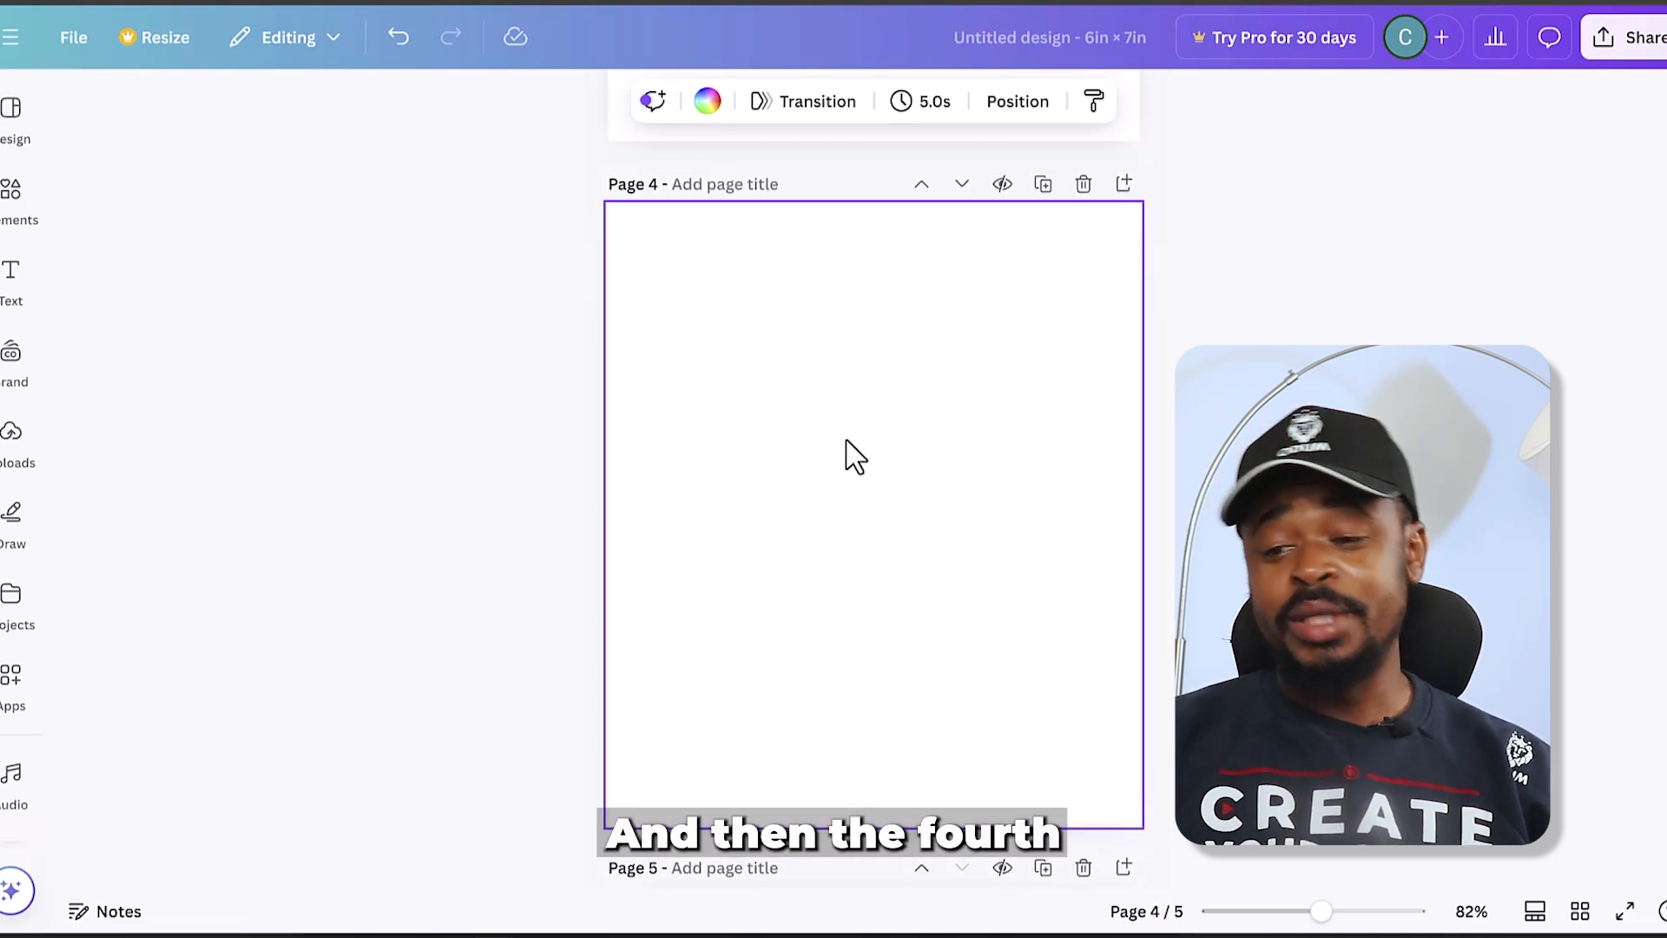
{"action": "scroll", "coordinate": [855, 456], "scroll_direction": "down", "scroll_amount": 4}
{"action": "scroll", "coordinate": [856, 454], "scroll_direction": "up", "scroll_amount": 15}
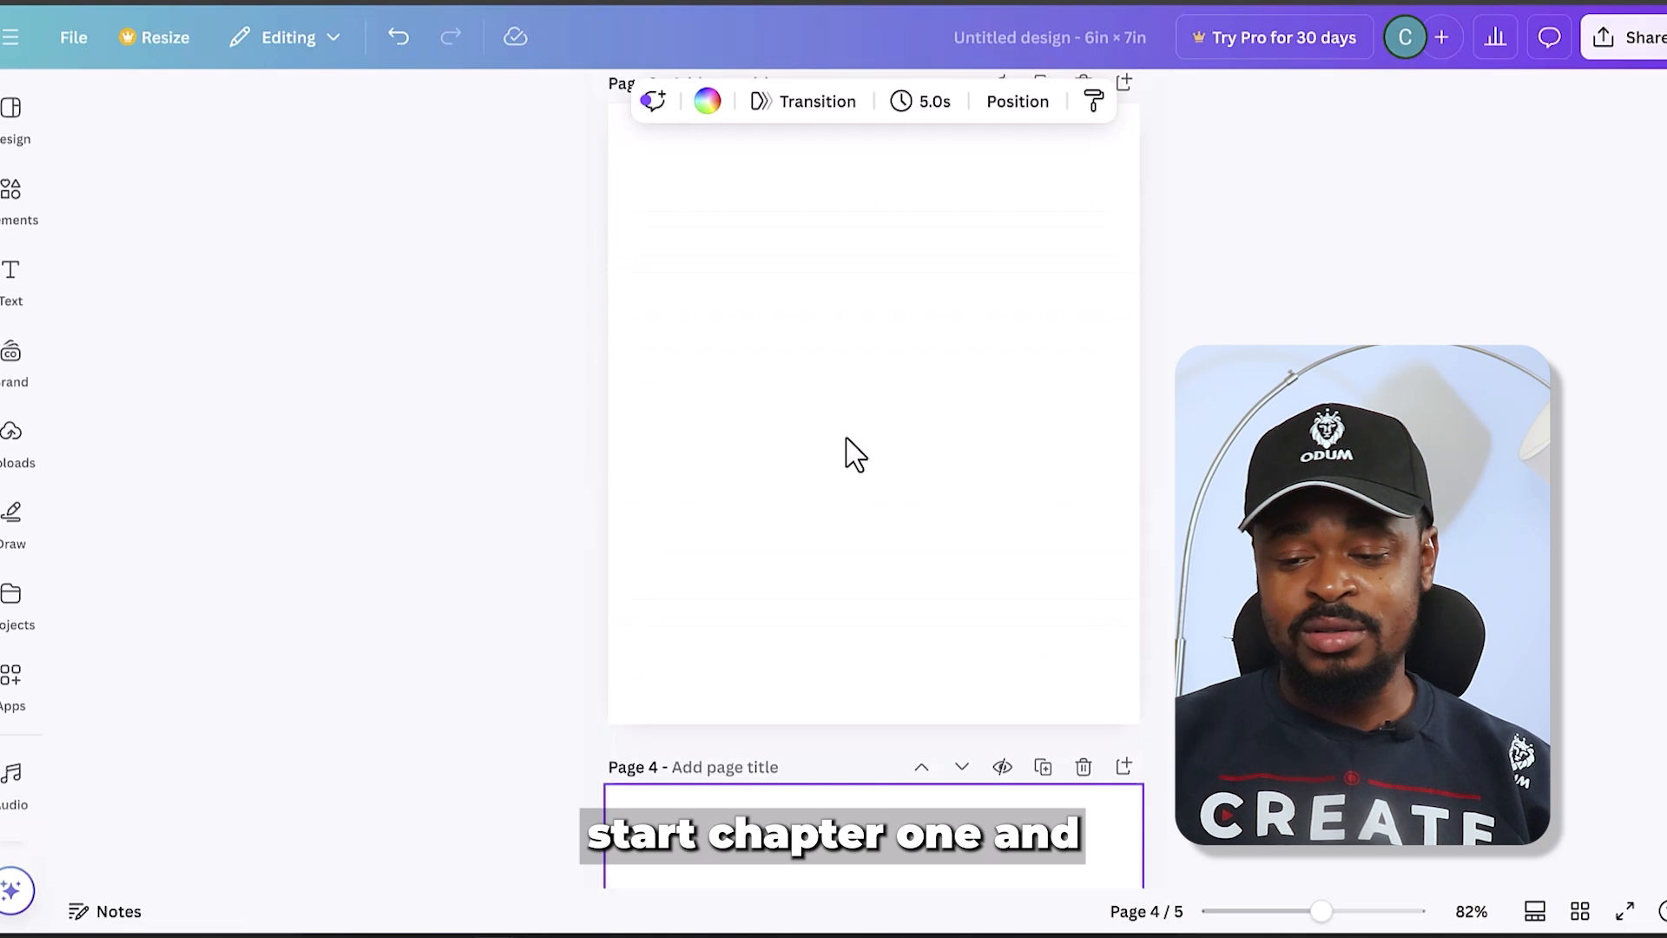
{"action": "scroll", "coordinate": [856, 452], "scroll_direction": "down", "scroll_amount": 10}
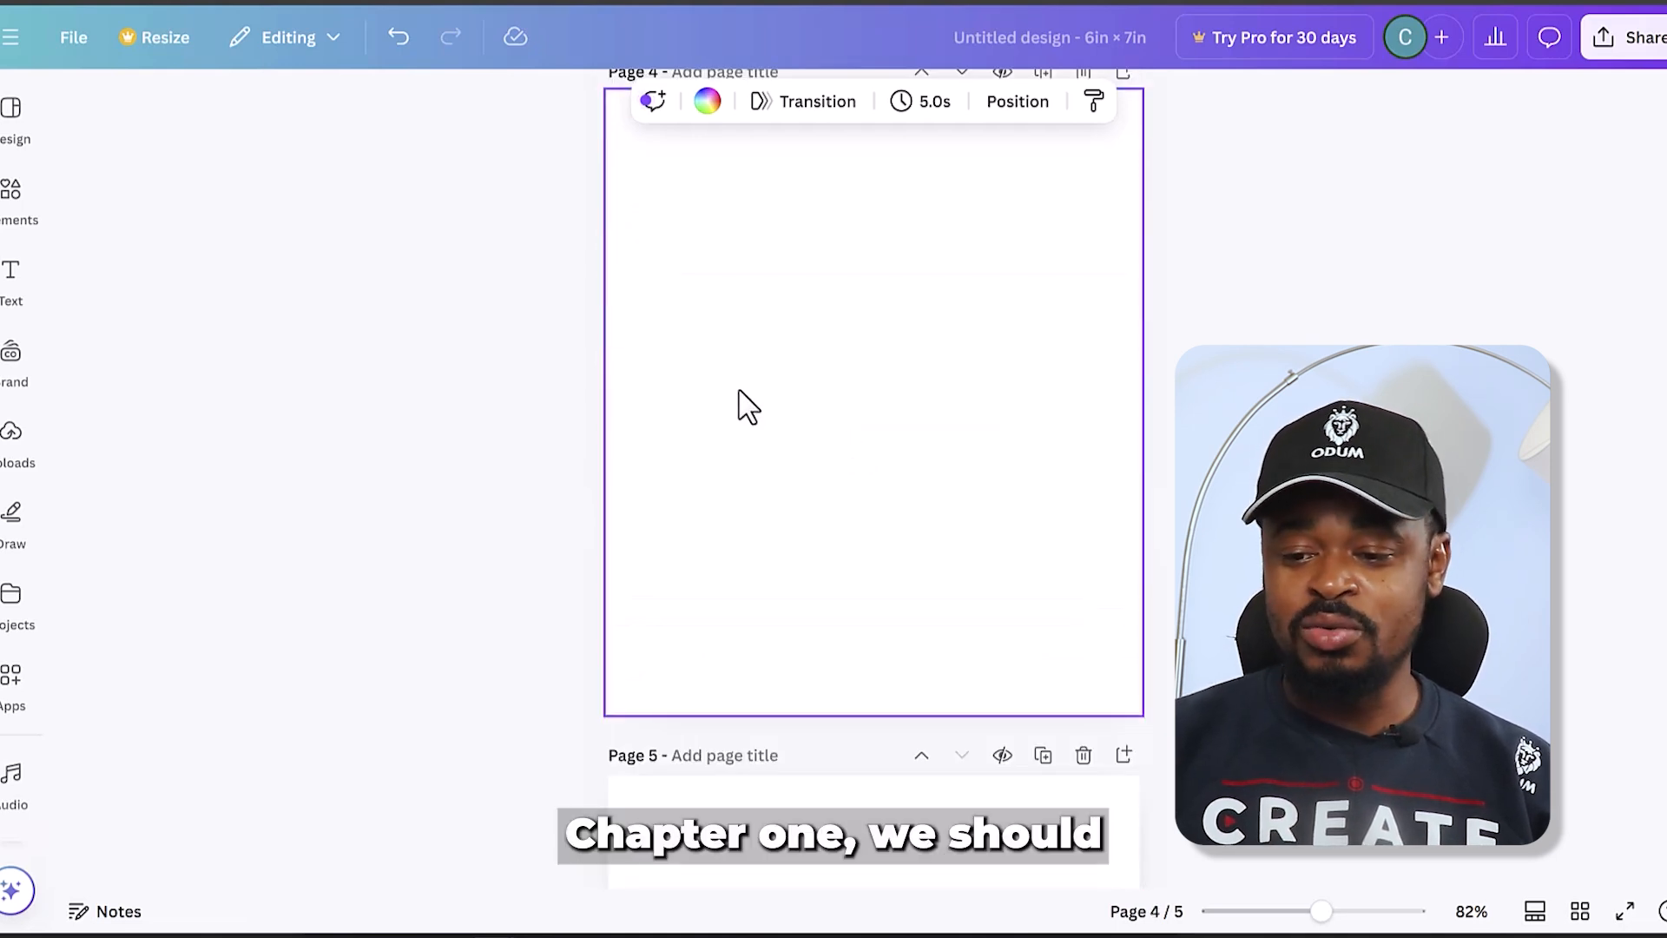
{"action": "scroll", "coordinate": [842, 420], "scroll_direction": "down", "scroll_amount": 4}
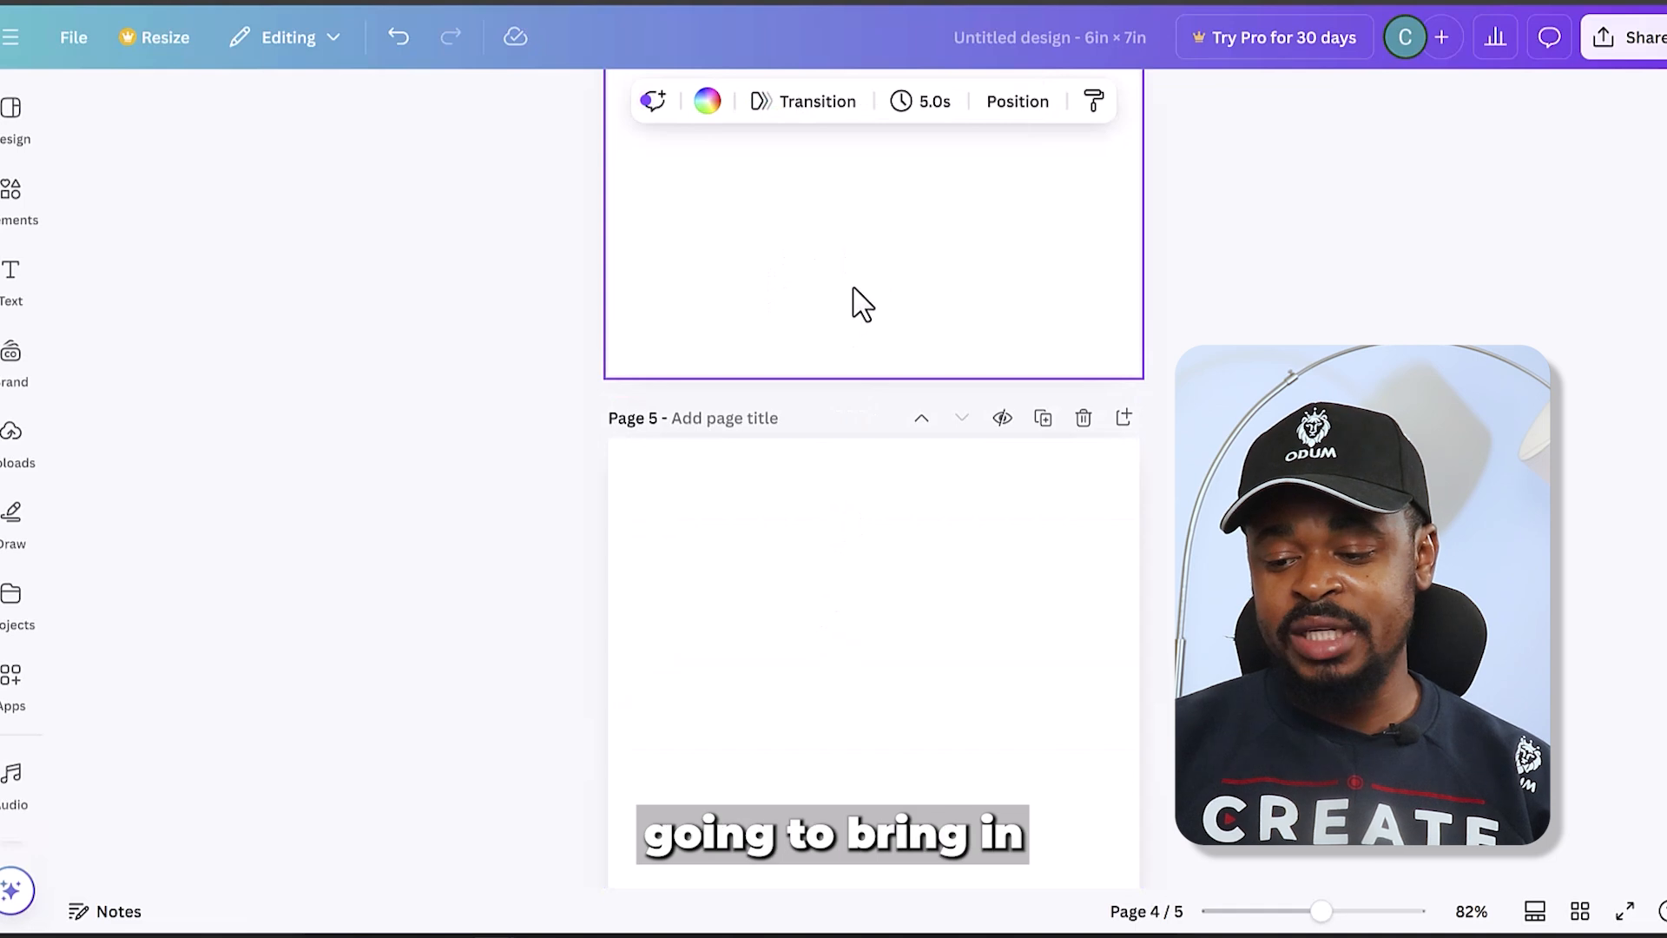
- Bring the generated story images from the Downloads folder into the design's uploads and return to page 4
{"action": "mouse_move", "coordinate": [884, 935]}
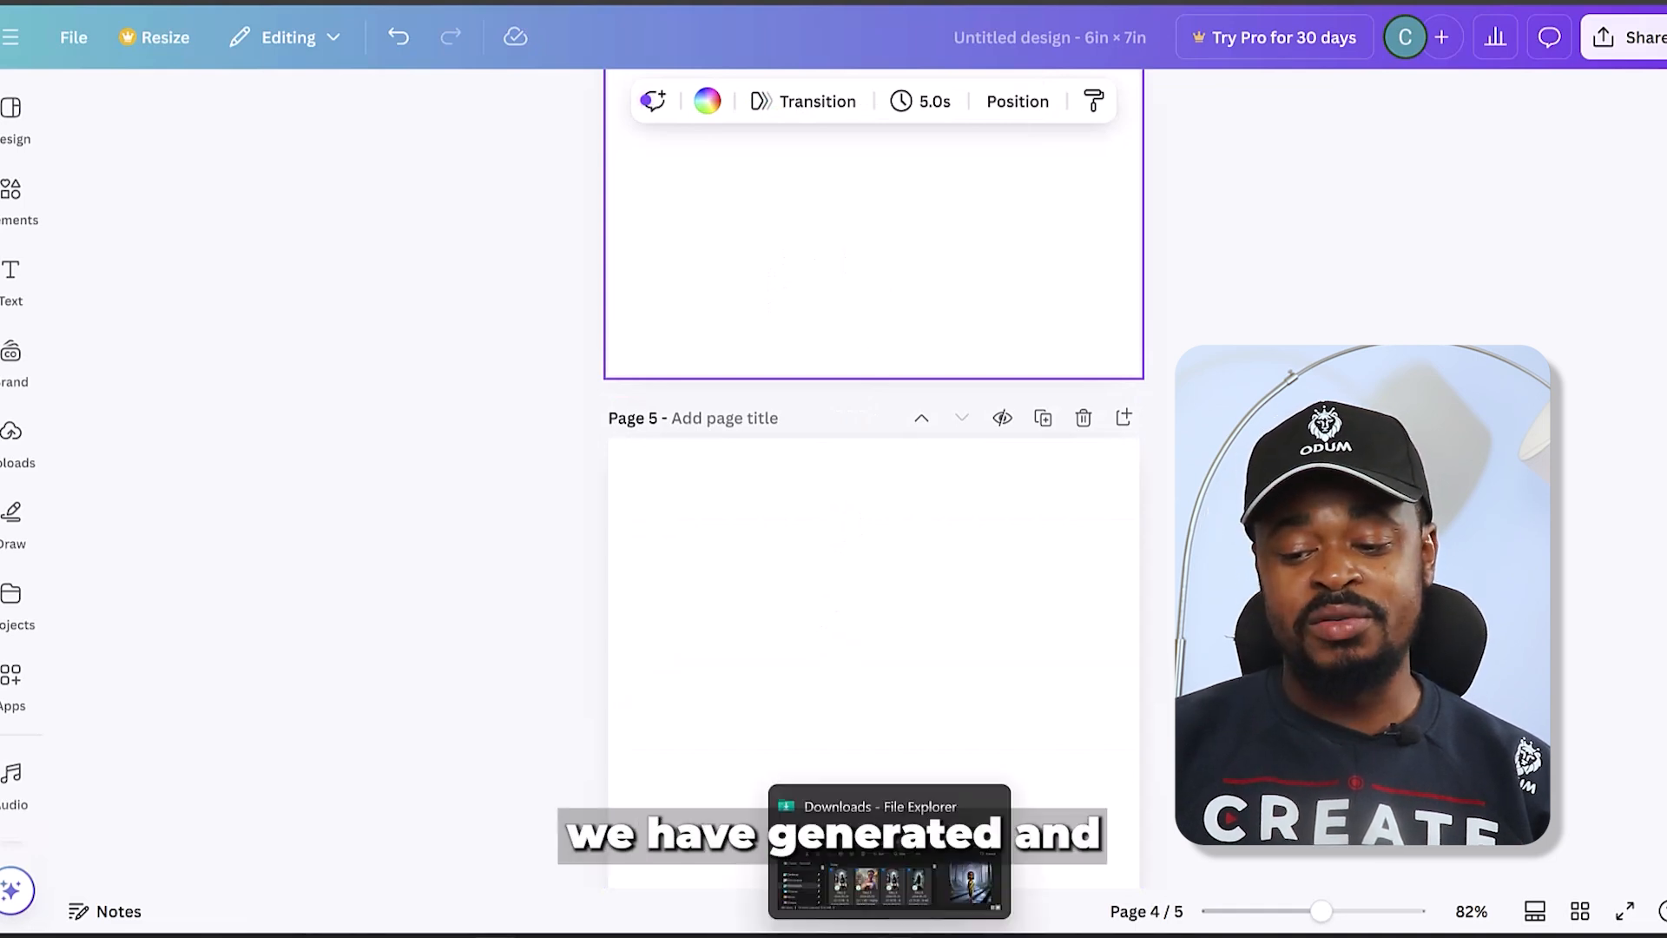
{"action": "left_click", "coordinate": [855, 887]}
{"action": "left_click_drag", "start_coordinate": [788, 355], "coordinate": [955, 650]}
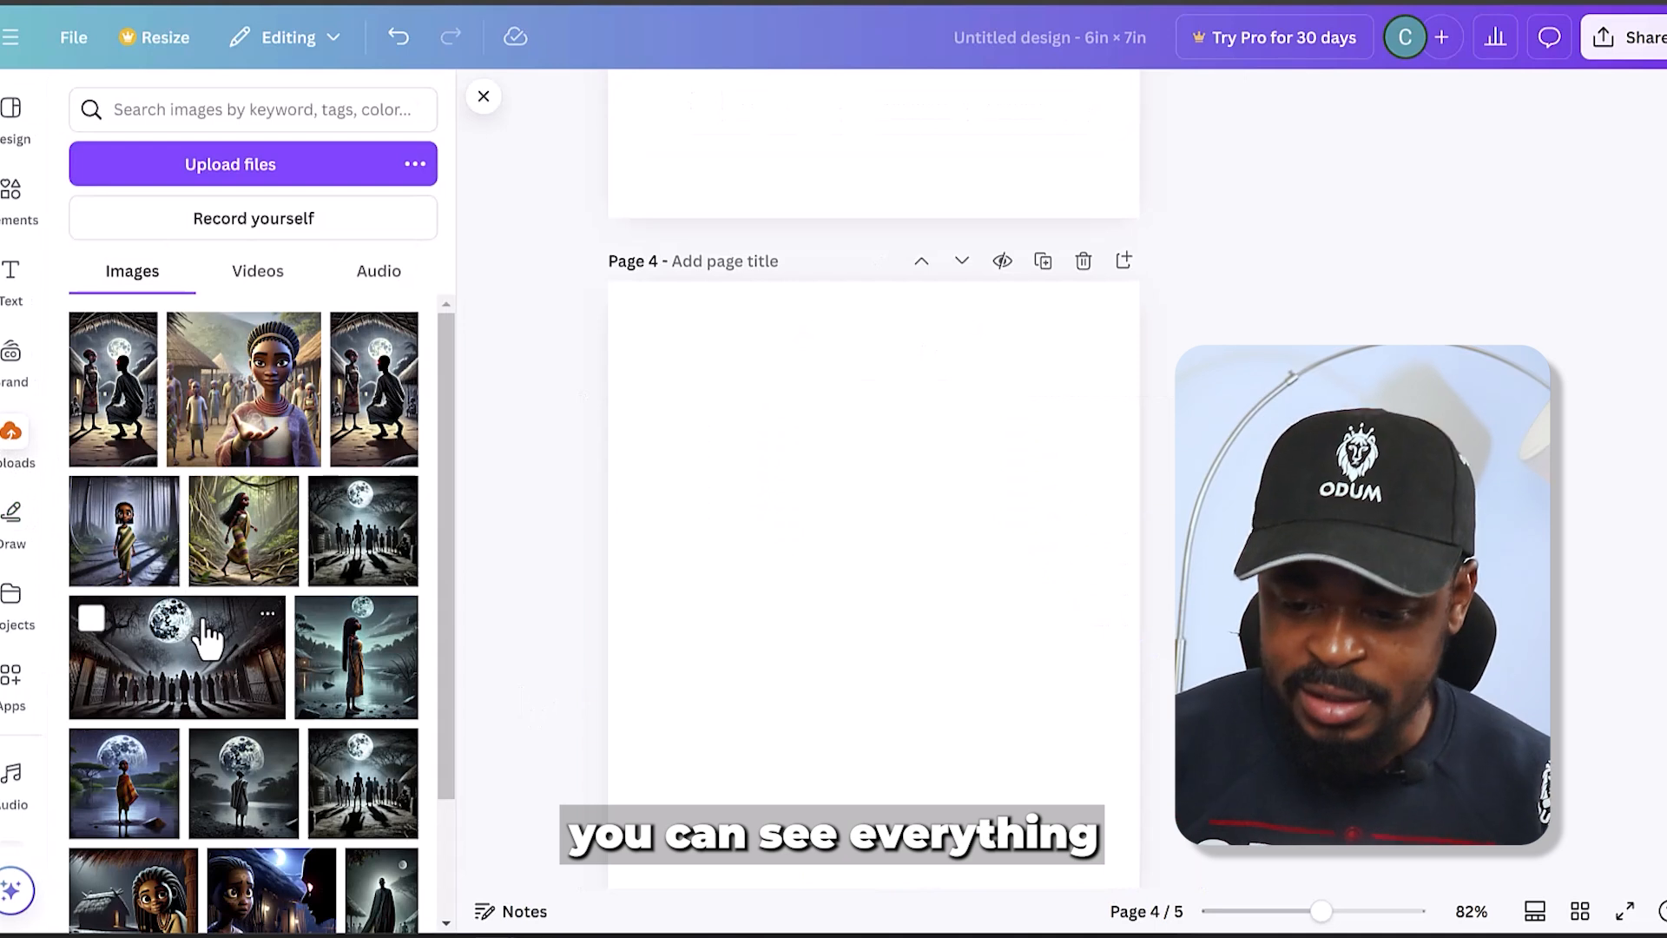
{"action": "scroll", "coordinate": [770, 508], "scroll_direction": "up", "scroll_amount": 5}
{"action": "scroll", "coordinate": [769, 510], "scroll_direction": "down", "scroll_amount": 5}
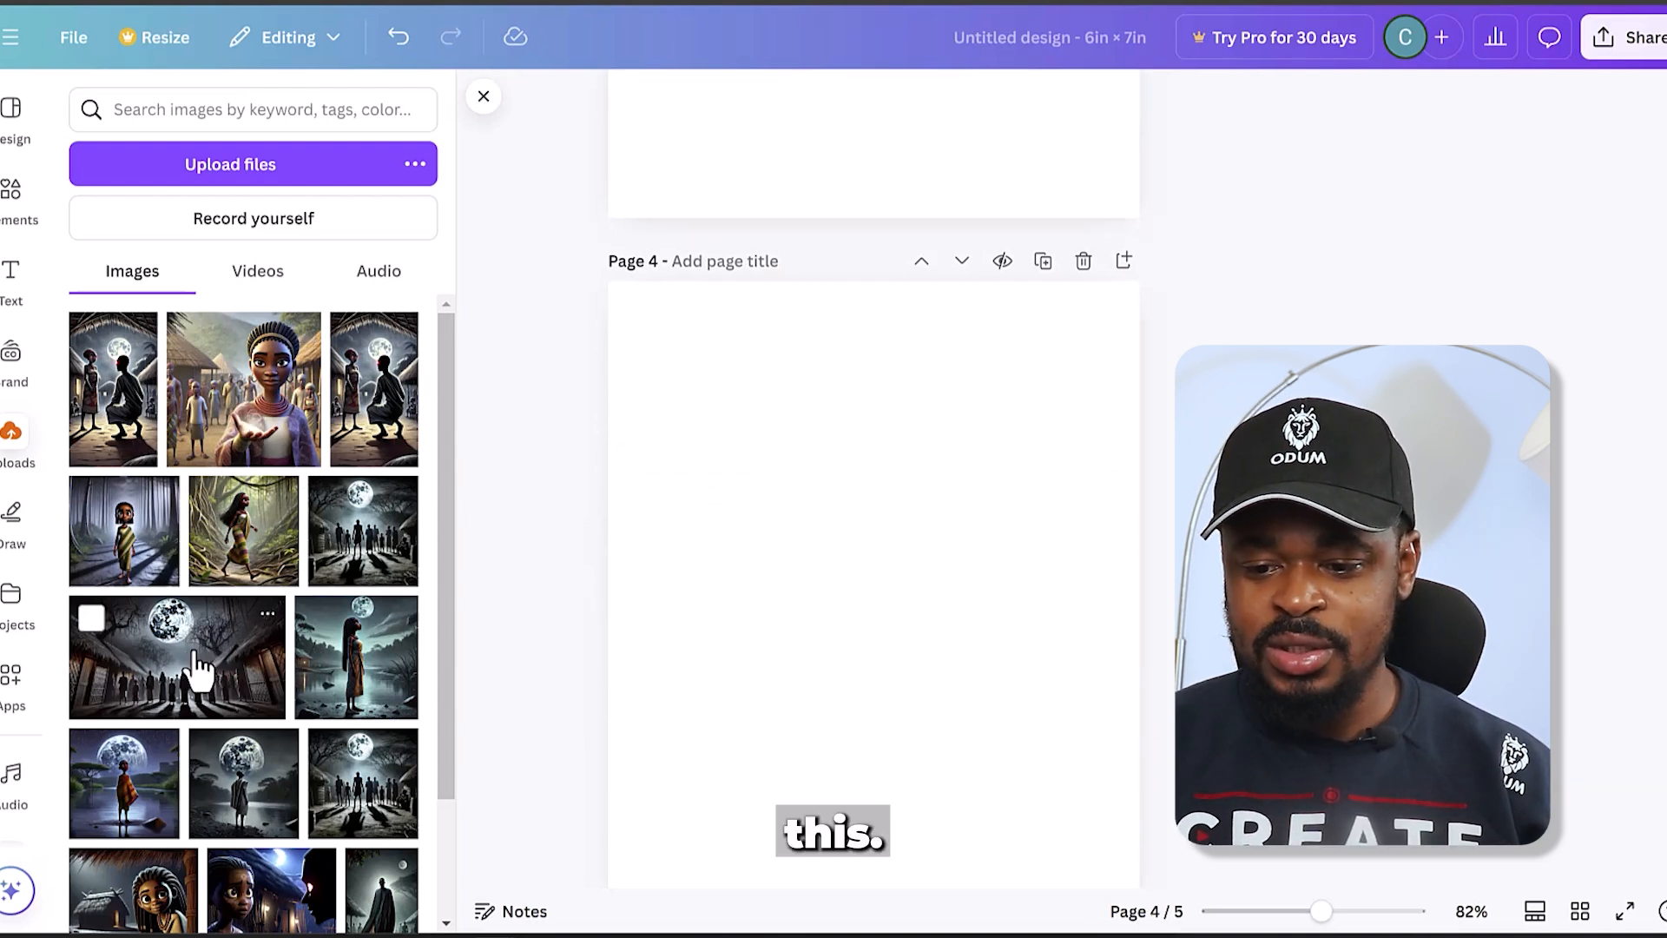
- Place the square image of villagers silhouetted under the full moon on page 4 and set it as the page background
{"action": "left_click", "coordinate": [366, 560]}
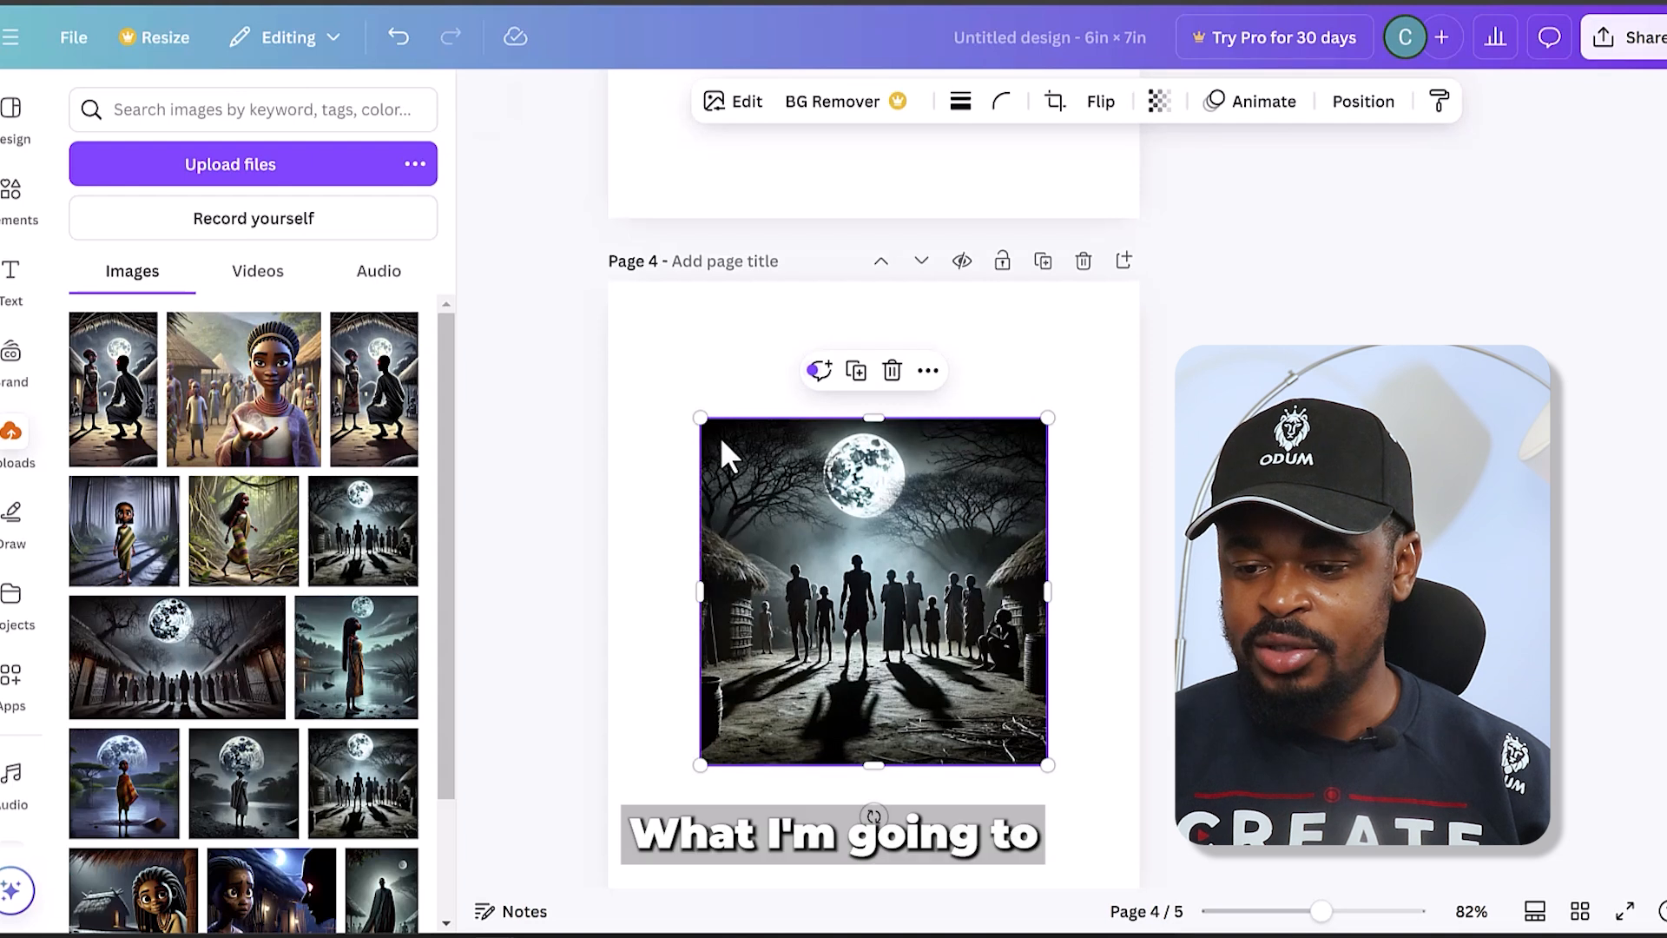
{"action": "right_click", "coordinate": [780, 460]}
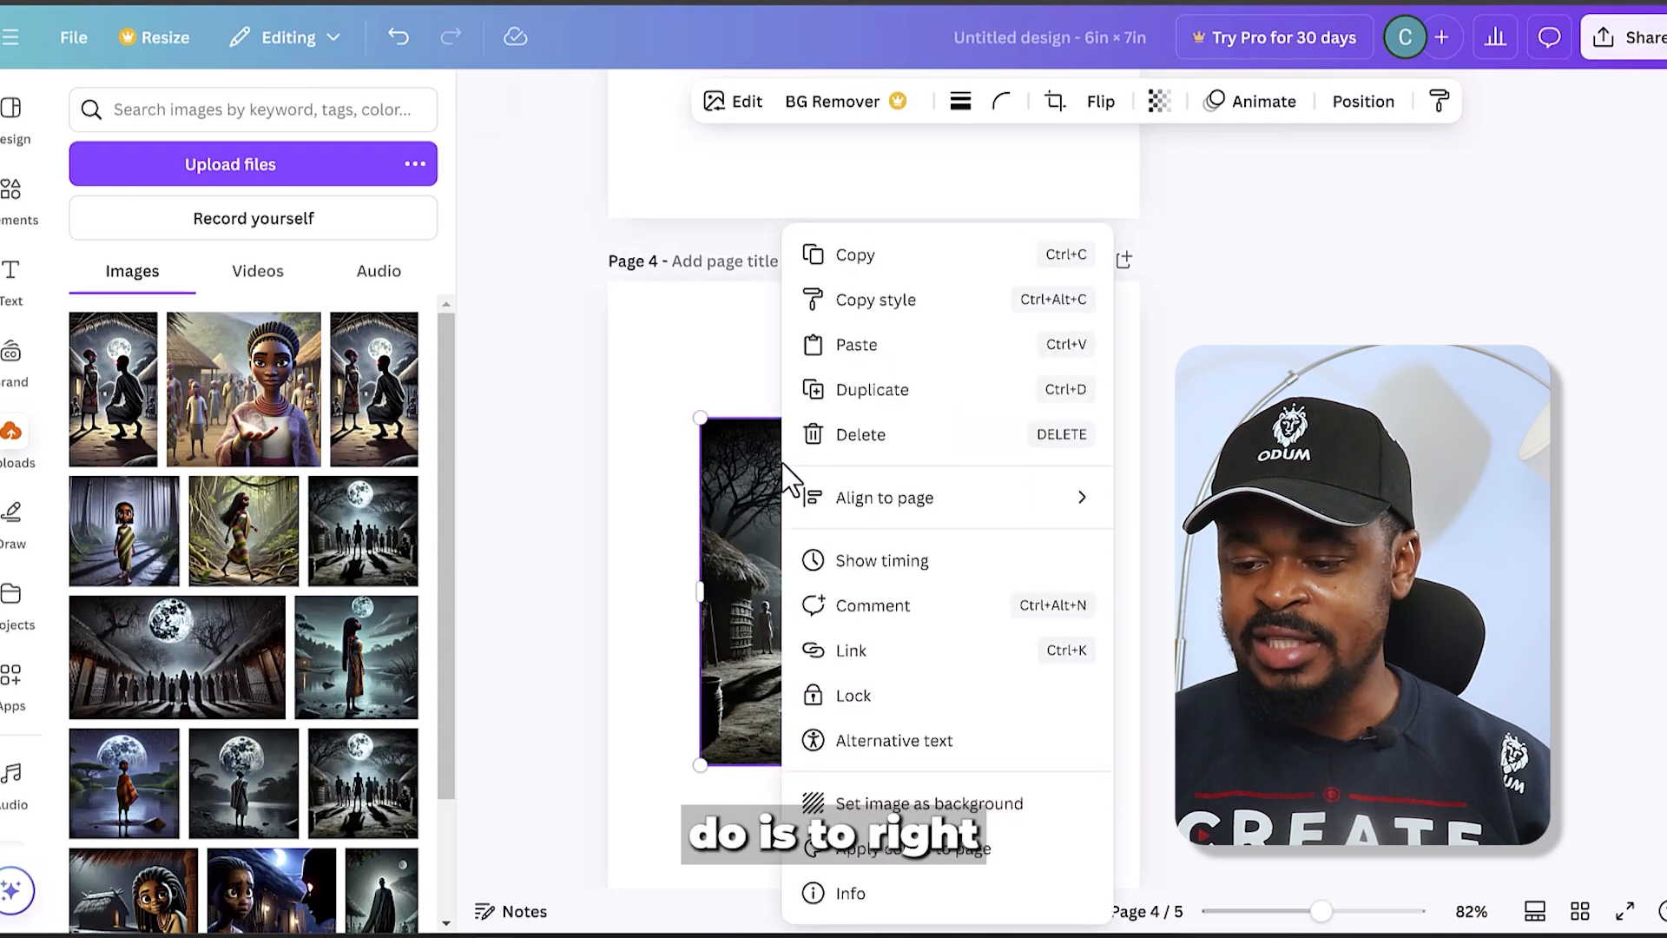
{"action": "left_click", "coordinate": [990, 795]}
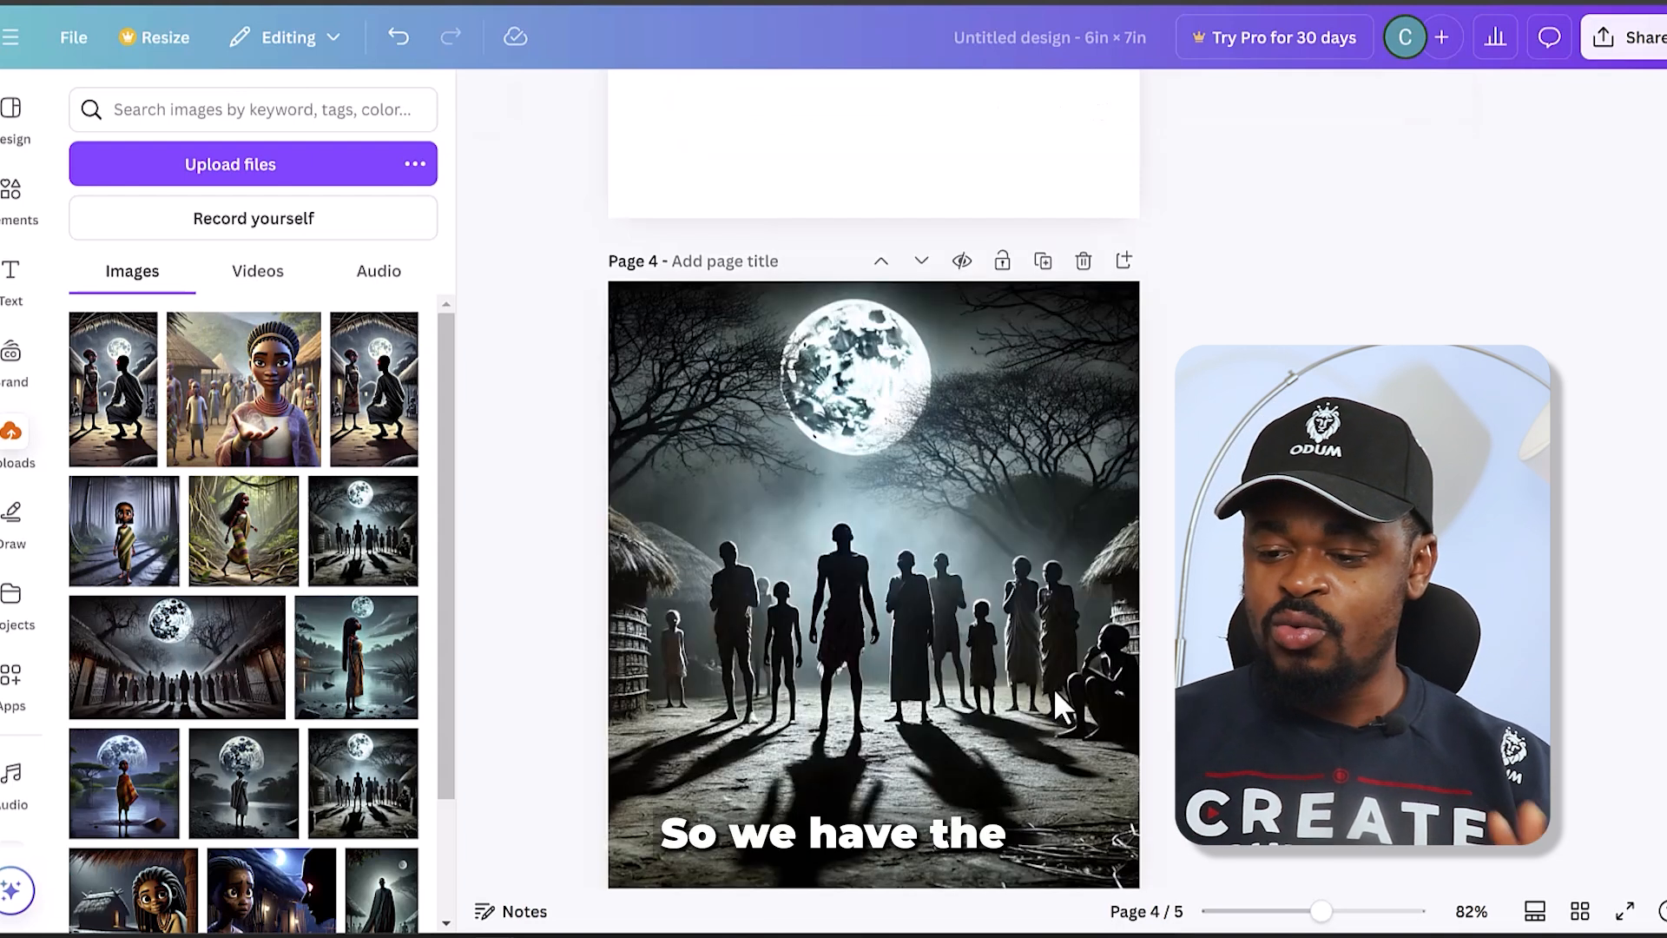
- Switch to ChatGPT and copy the Chapter 1 heading together with the chapter's first two paragraphs
{"action": "scroll", "coordinate": [1061, 654], "scroll_direction": "down", "scroll_amount": 5}
{"action": "scroll", "coordinate": [998, 521], "scroll_direction": "down", "scroll_amount": 3}
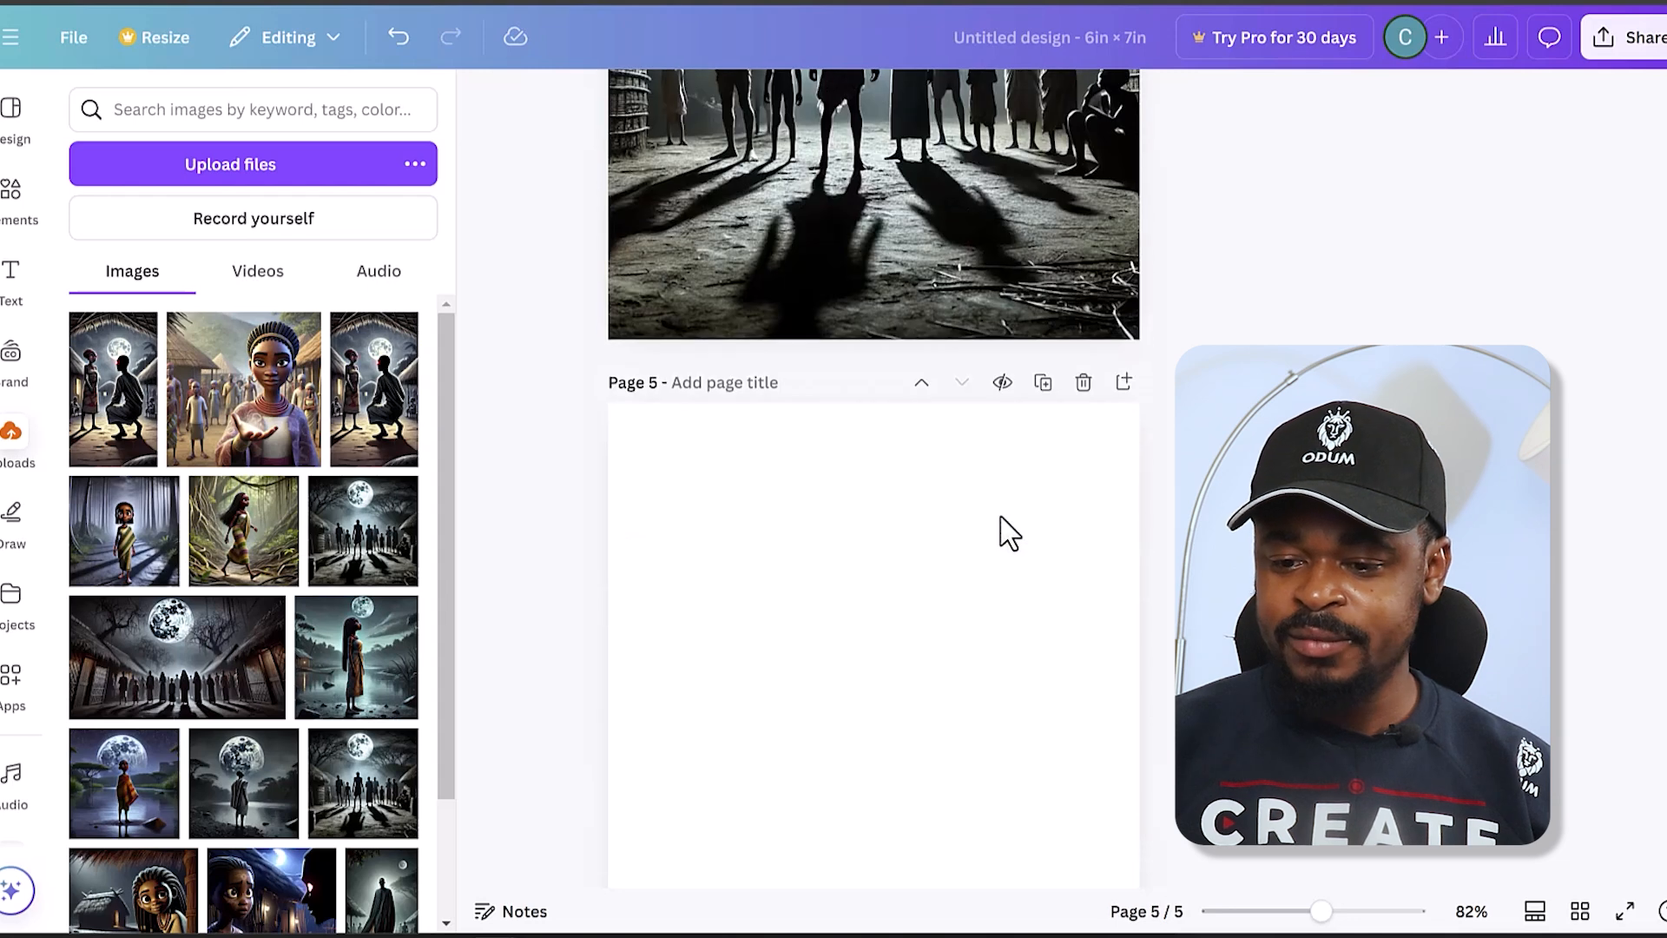
{"action": "scroll", "coordinate": [1007, 531], "scroll_direction": "down", "scroll_amount": 3}
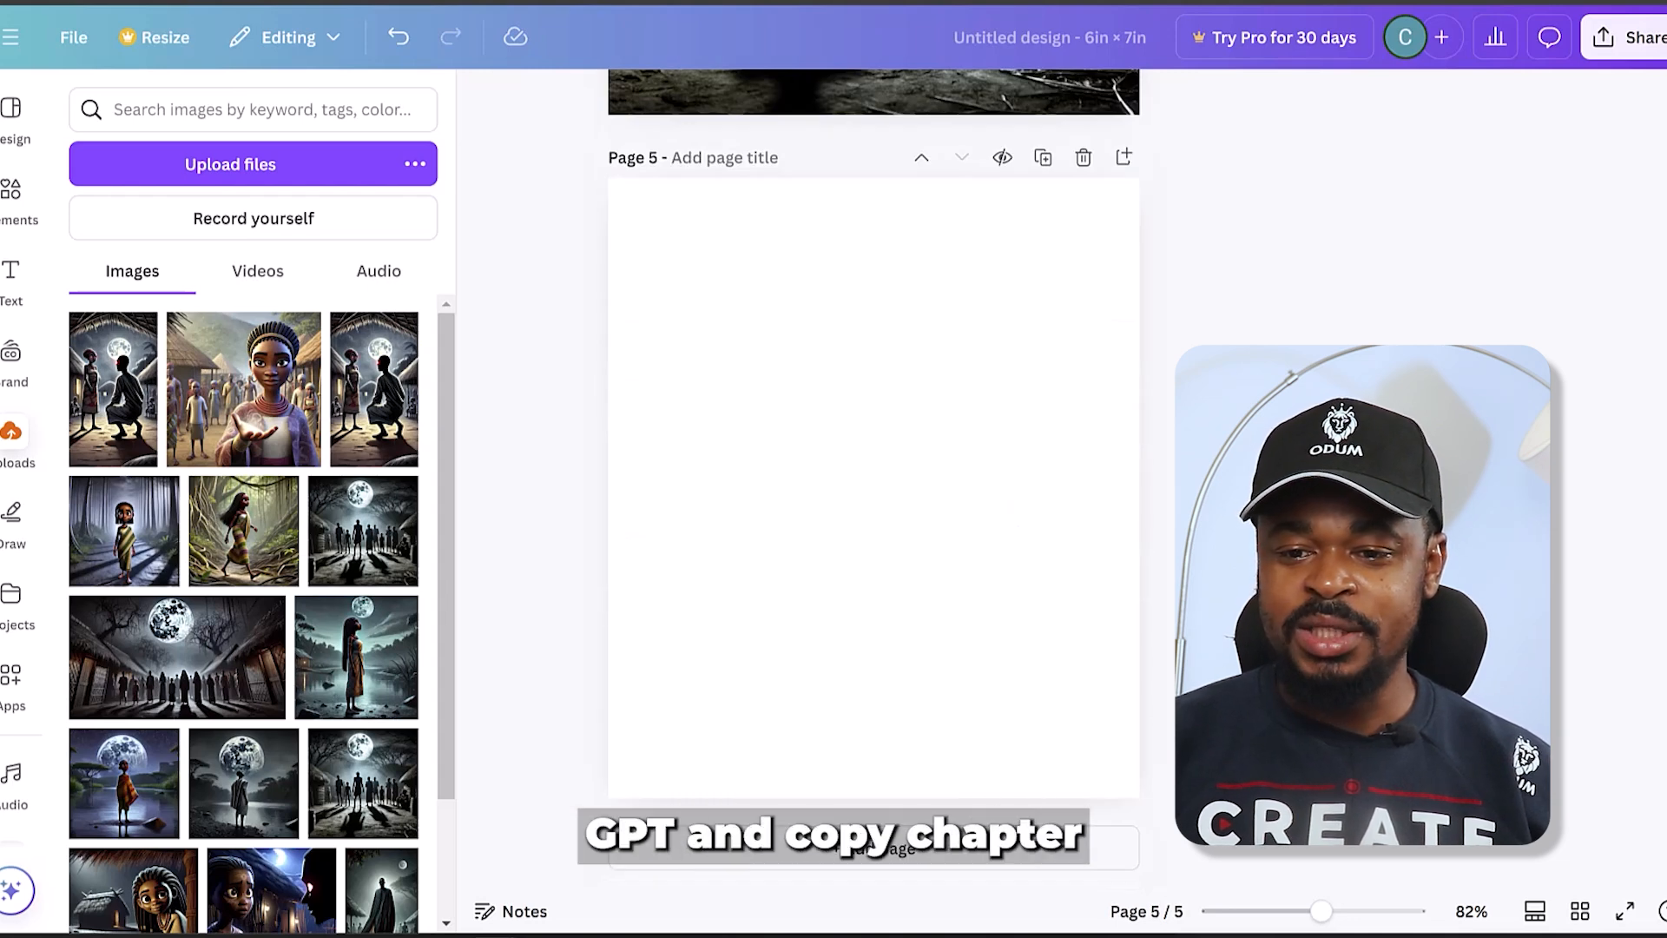
{"action": "left_click", "coordinate": [217, 1]}
{"action": "scroll", "coordinate": [635, 382], "scroll_direction": "up", "scroll_amount": 10}
{"action": "scroll", "coordinate": [641, 373], "scroll_direction": "up", "scroll_amount": 15}
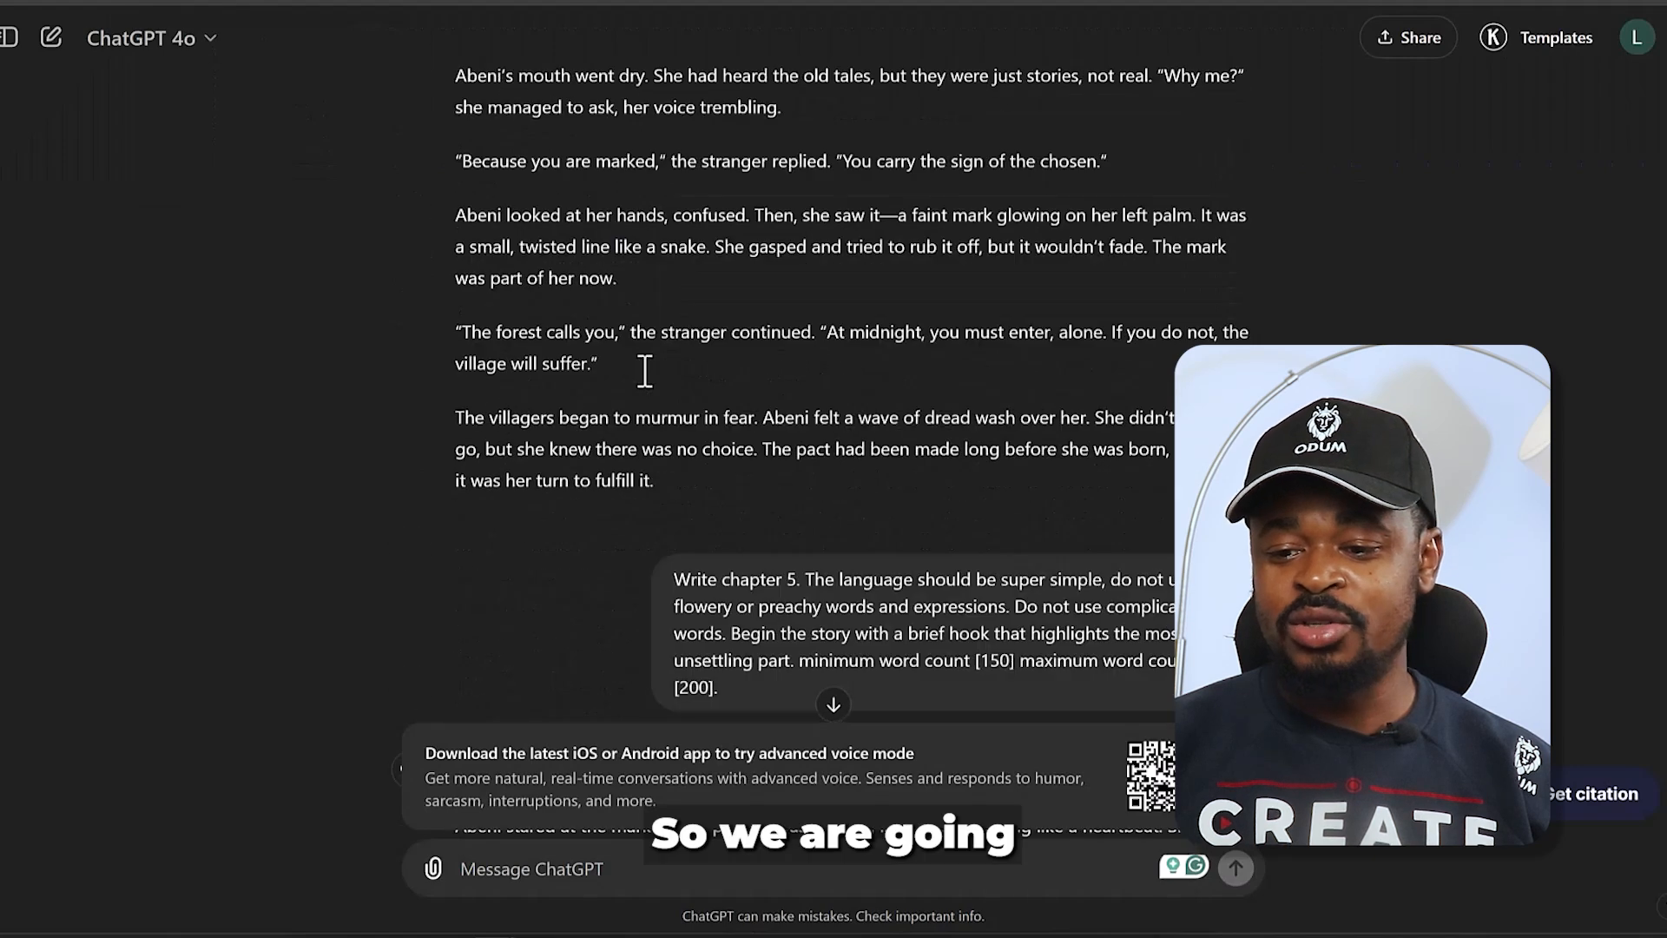
{"action": "scroll", "coordinate": [645, 371], "scroll_direction": "up", "scroll_amount": 12}
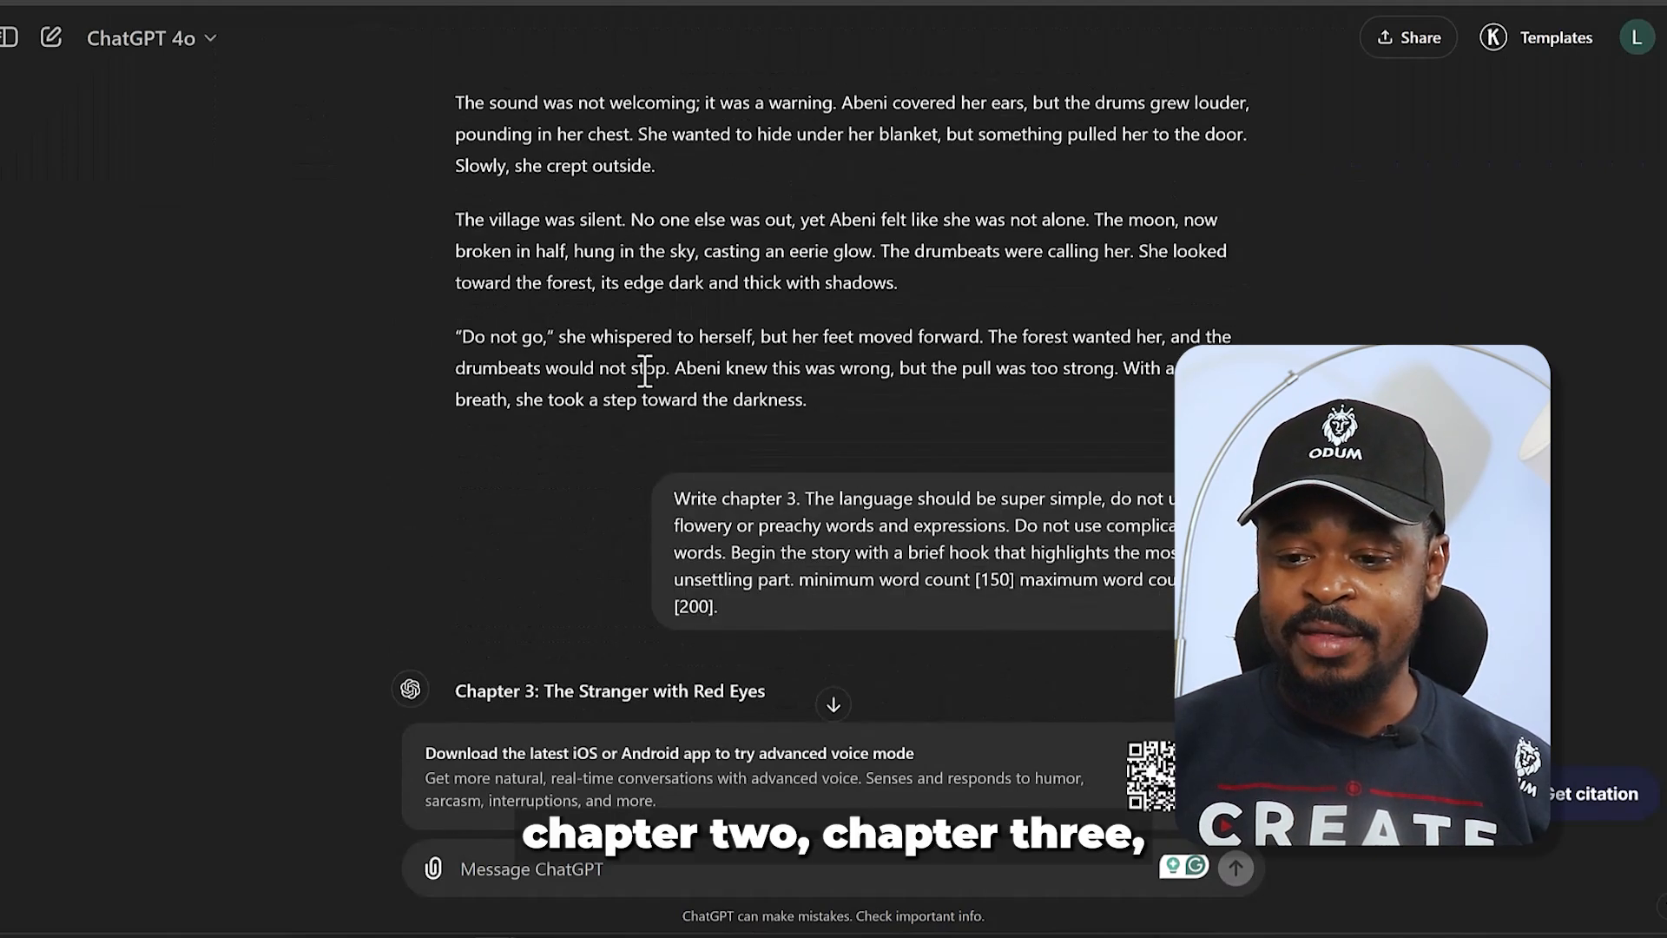
{"action": "scroll", "coordinate": [645, 371], "scroll_direction": "up", "scroll_amount": 8}
{"action": "scroll", "coordinate": [643, 372], "scroll_direction": "down", "scroll_amount": 5}
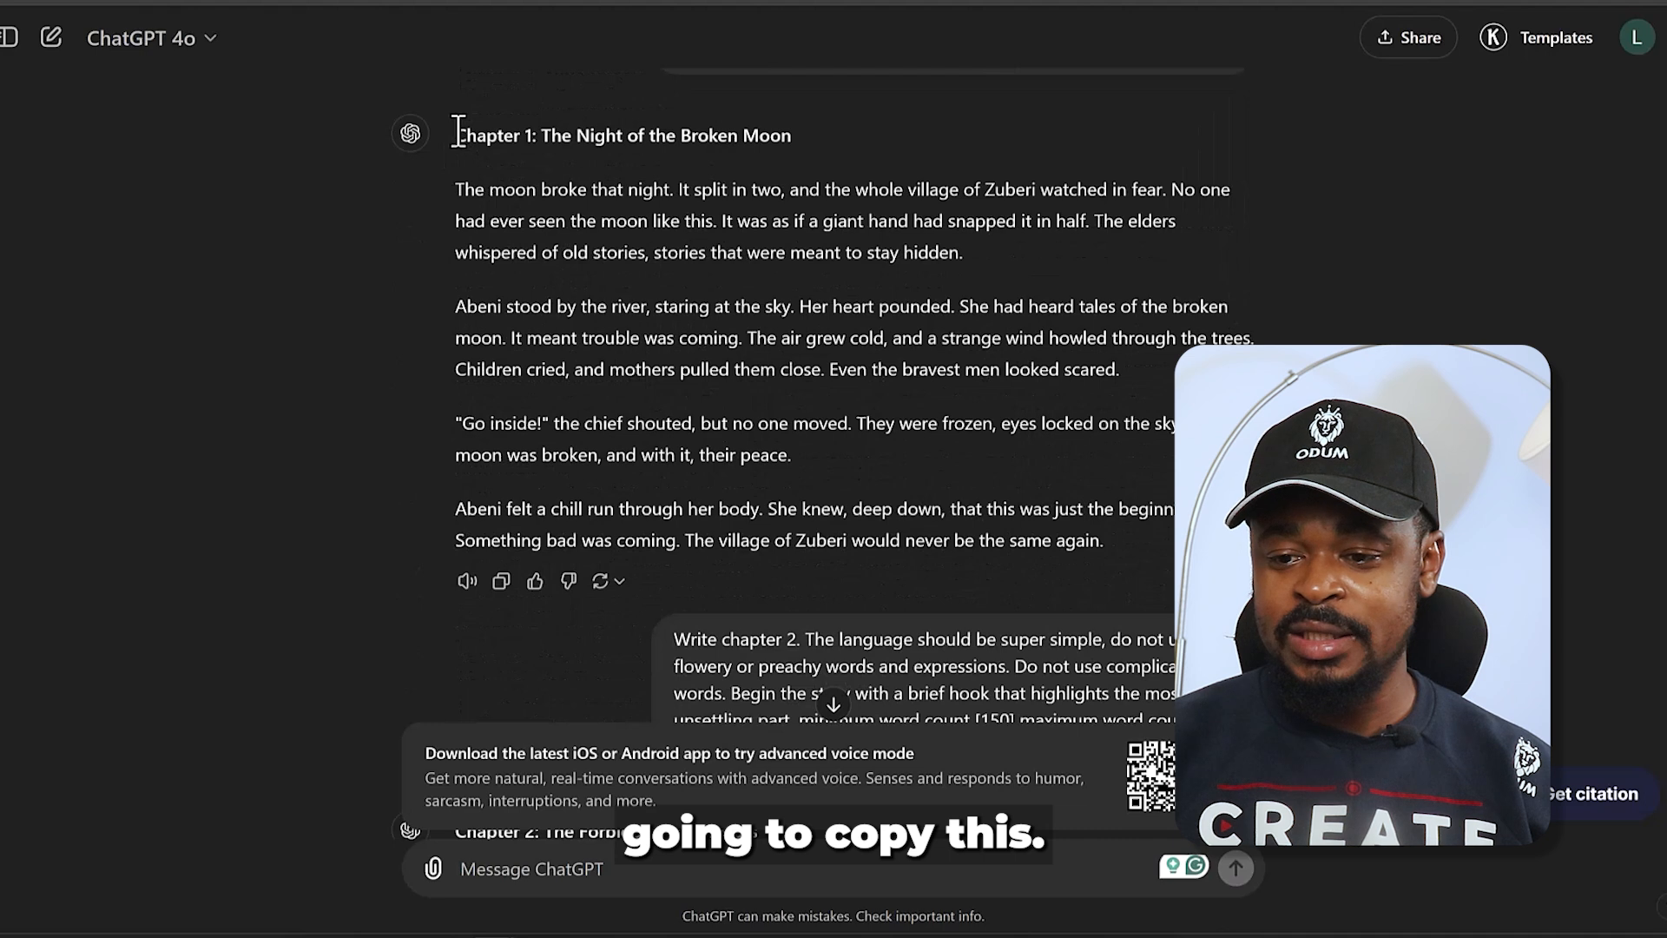
{"action": "left_click_drag", "start_coordinate": [457, 132], "coordinate": [780, 380]}
{"action": "left_click_drag", "start_coordinate": [928, 360], "coordinate": [958, 332]}
{"action": "left_click_drag", "start_coordinate": [833, 330], "coordinate": [445, 138]}
{"action": "left_click", "coordinate": [1145, 384]}
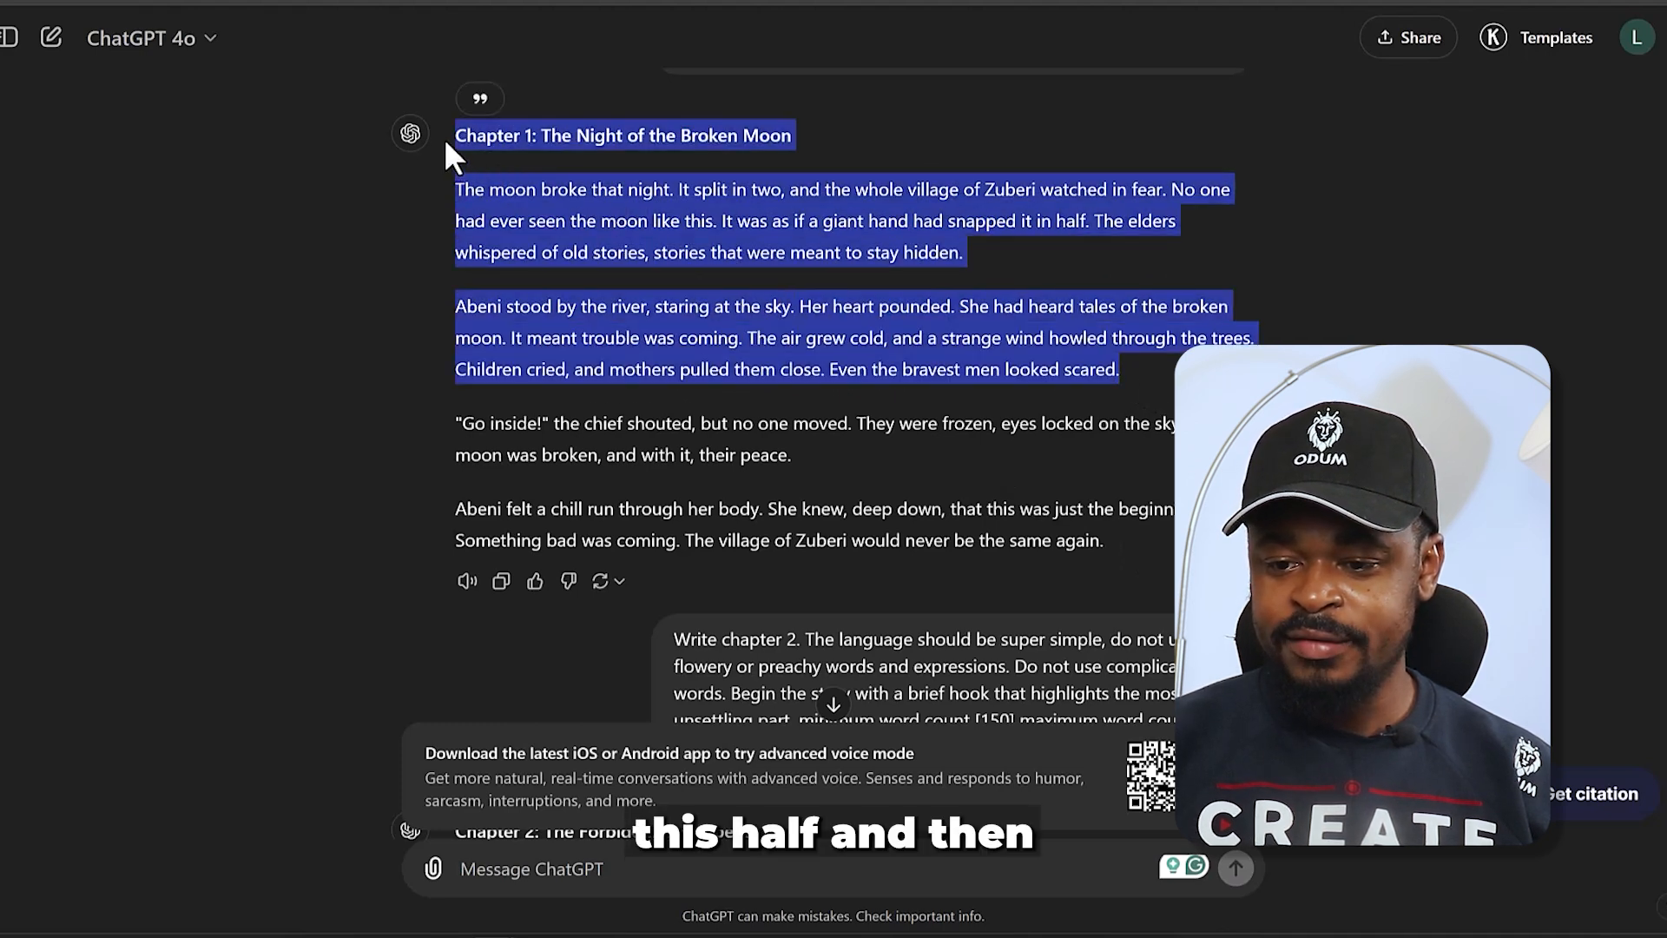
{"action": "right_click", "coordinate": [527, 204]}
{"action": "left_click", "coordinate": [599, 222]}
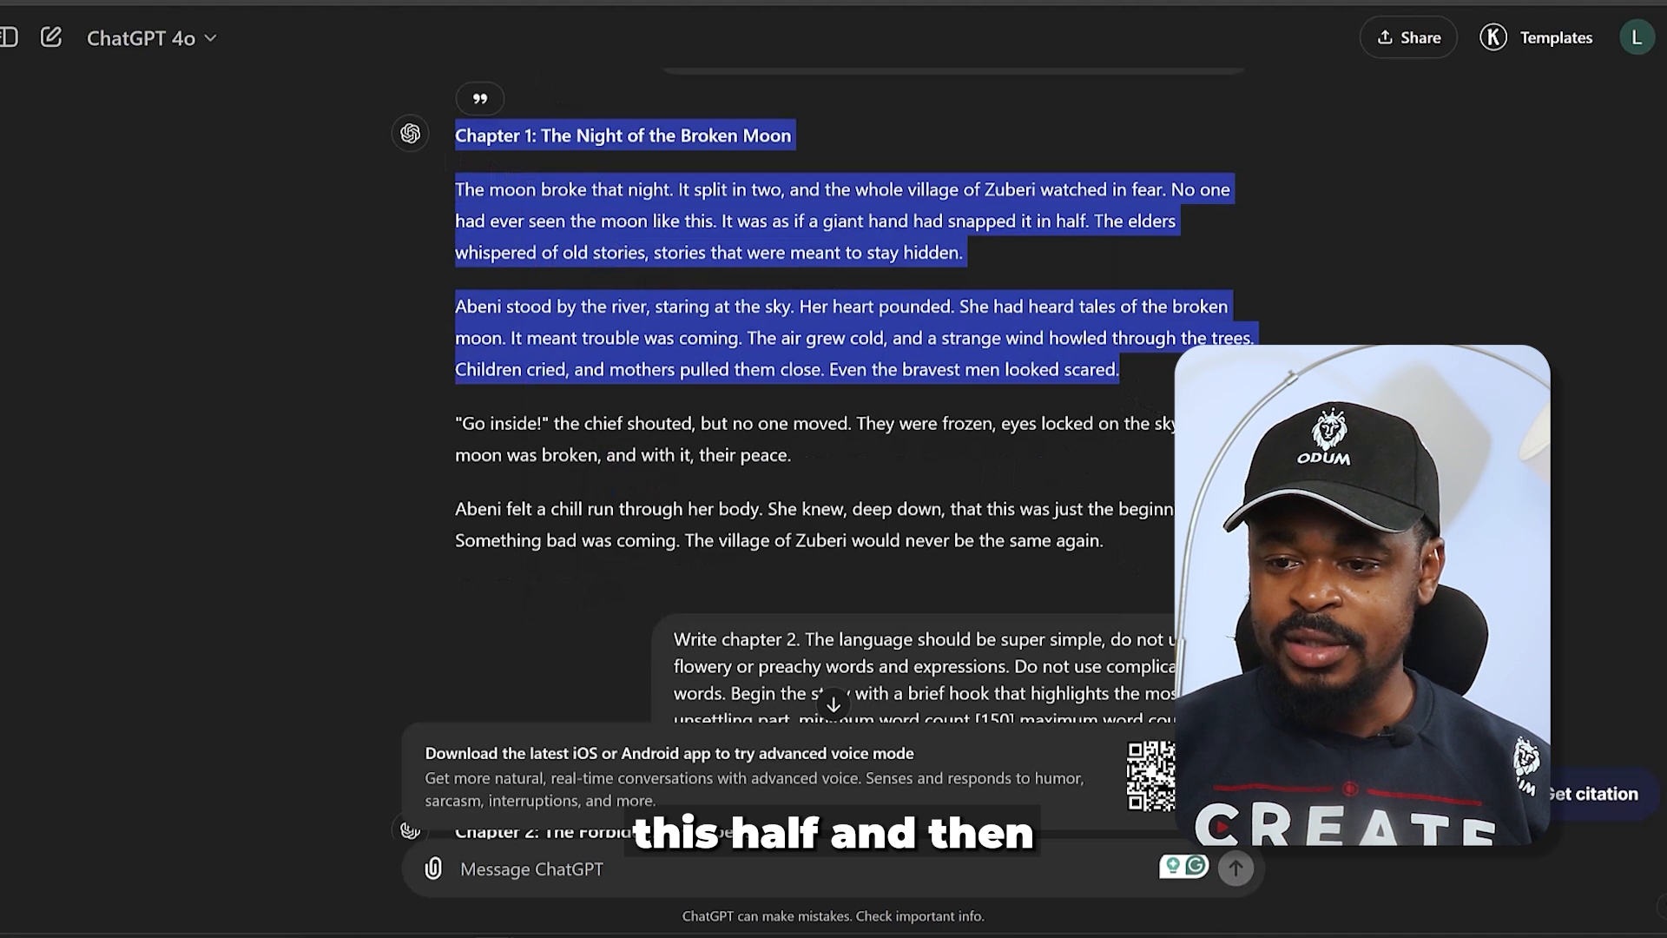
- Switch back to Canva and paste the copied Chapter 1 text onto blank page 5
{"action": "left_click", "coordinate": [686, 1]}
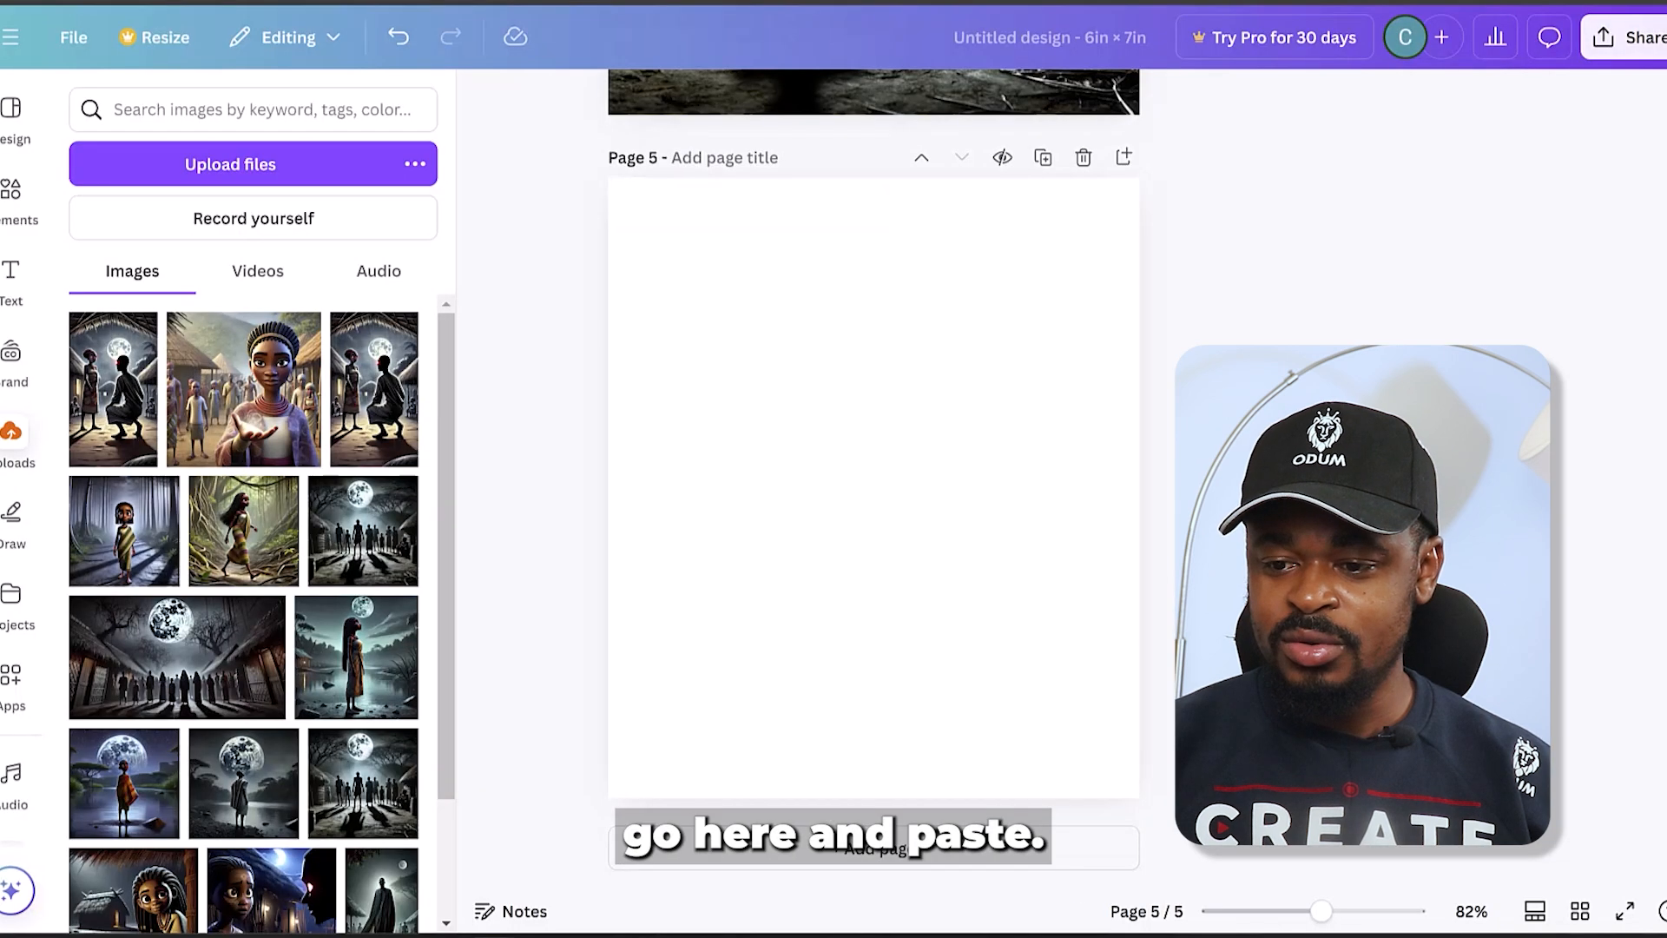
{"action": "left_click", "coordinate": [700, 327]}
{"action": "right_click", "coordinate": [699, 328]}
{"action": "left_click", "coordinate": [812, 453]}
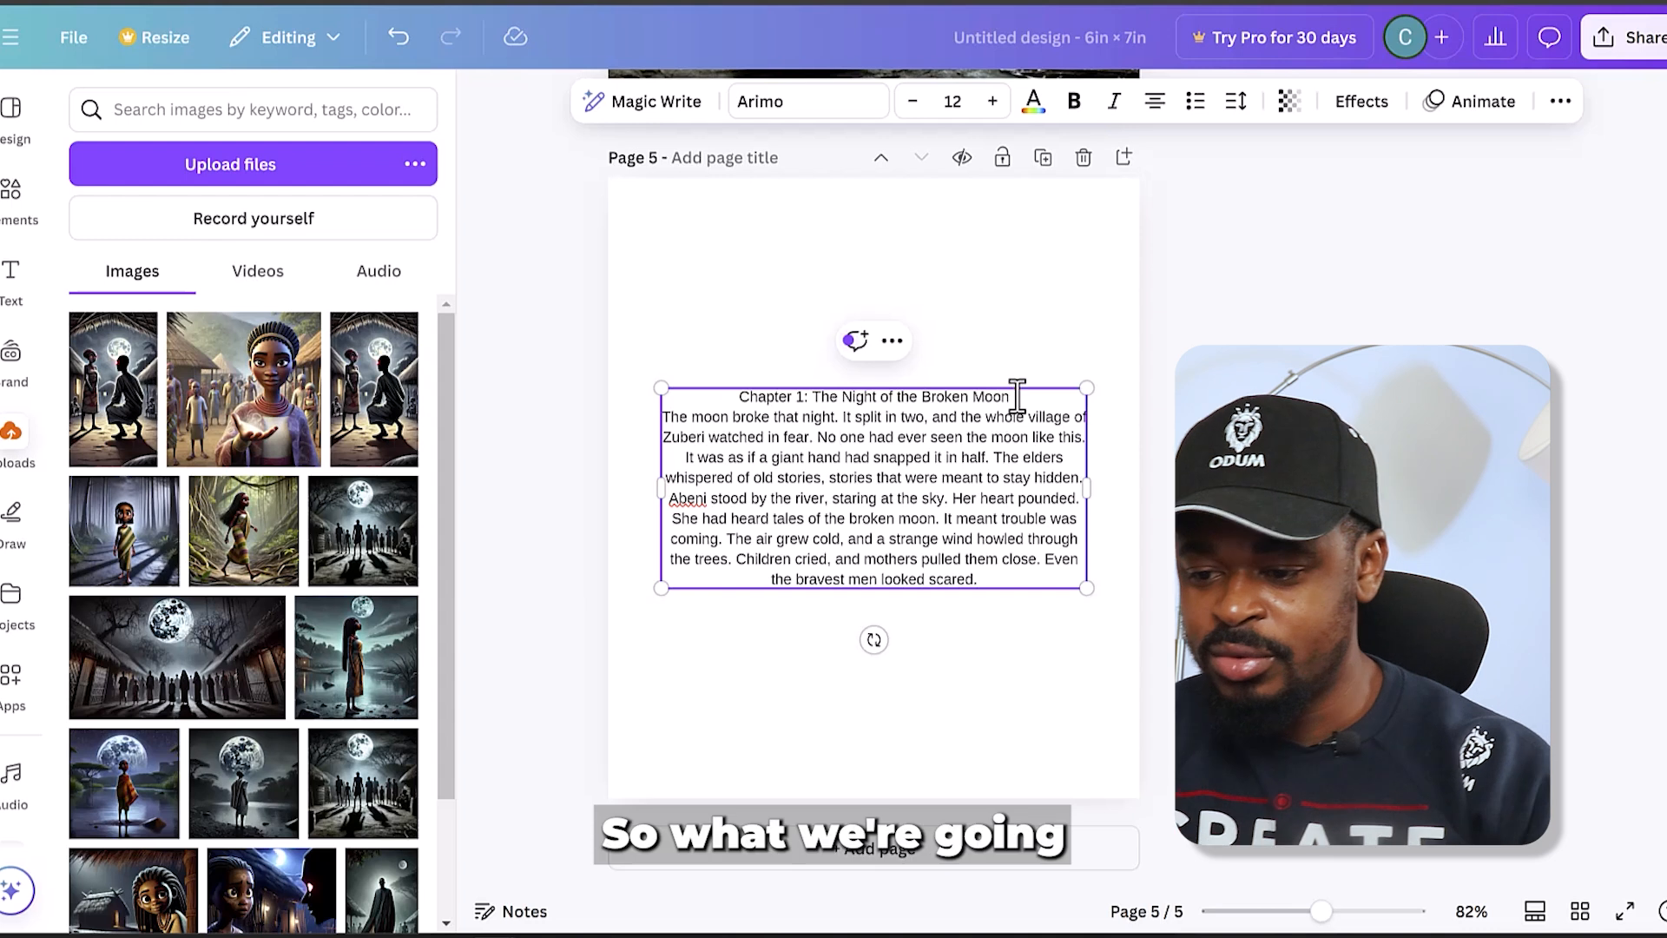
- Insert a blank line between the Chapter 1 heading and the story text
{"action": "left_click_drag", "start_coordinate": [1023, 576], "coordinate": [769, 580]}
{"action": "left_click", "coordinate": [1029, 400]}
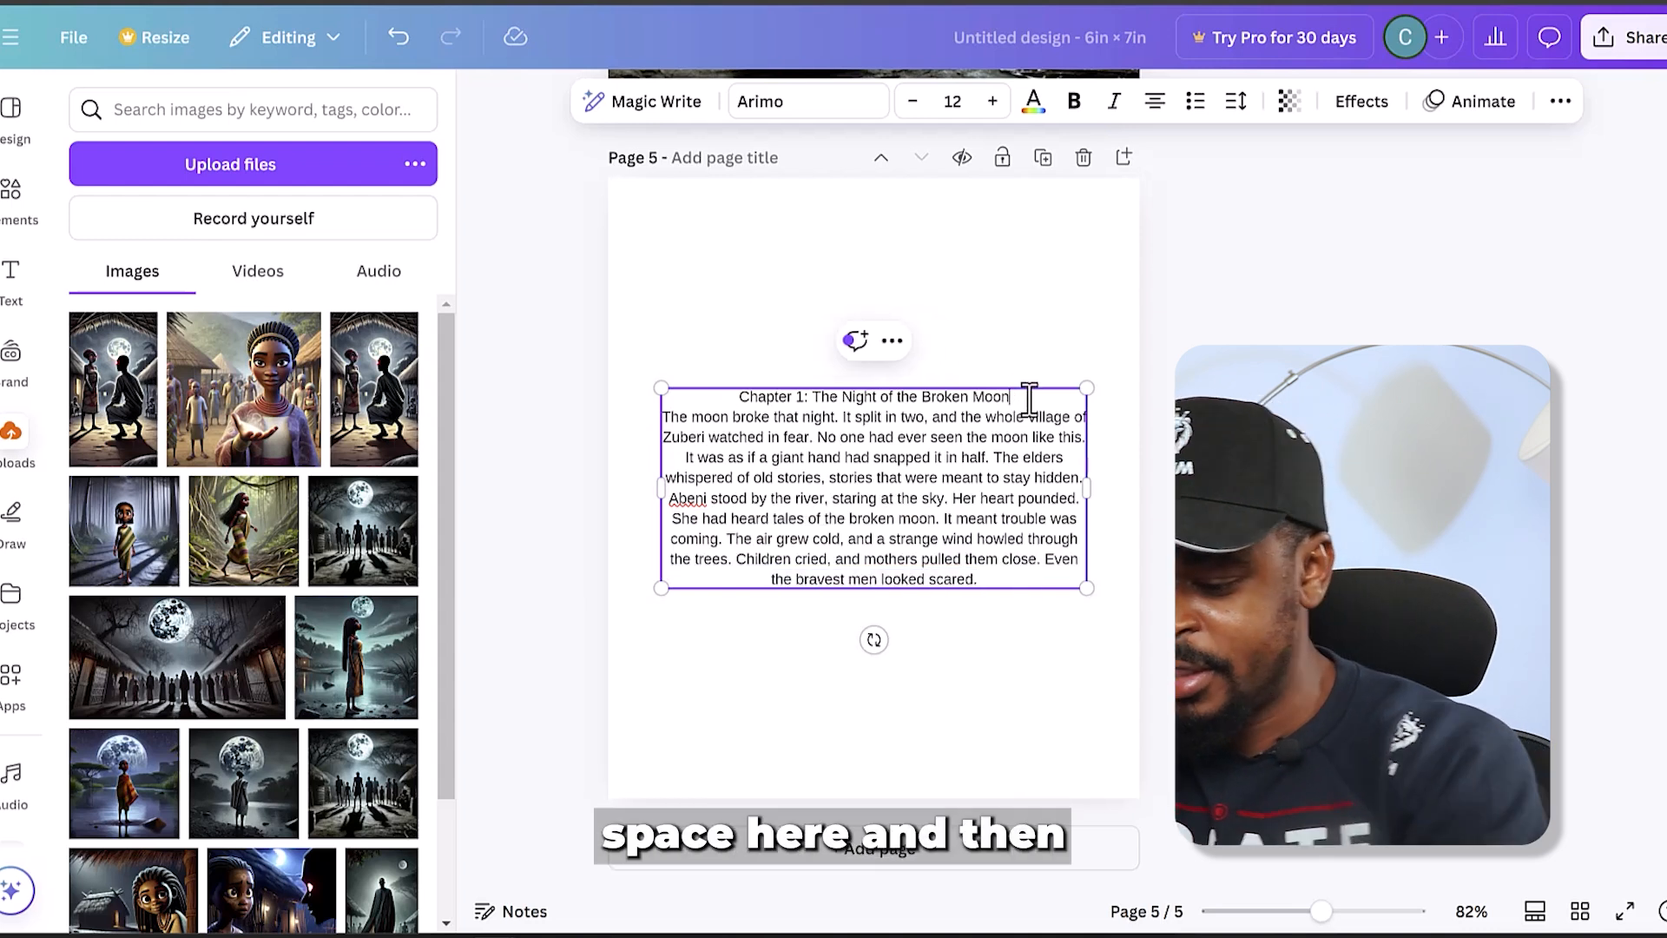
{"action": "key", "text": "Return"}
- Left-align the story paragraphs below the heading and narrow the text box from its left edge
{"action": "left_click_drag", "start_coordinate": [1041, 577], "coordinate": [607, 439]}
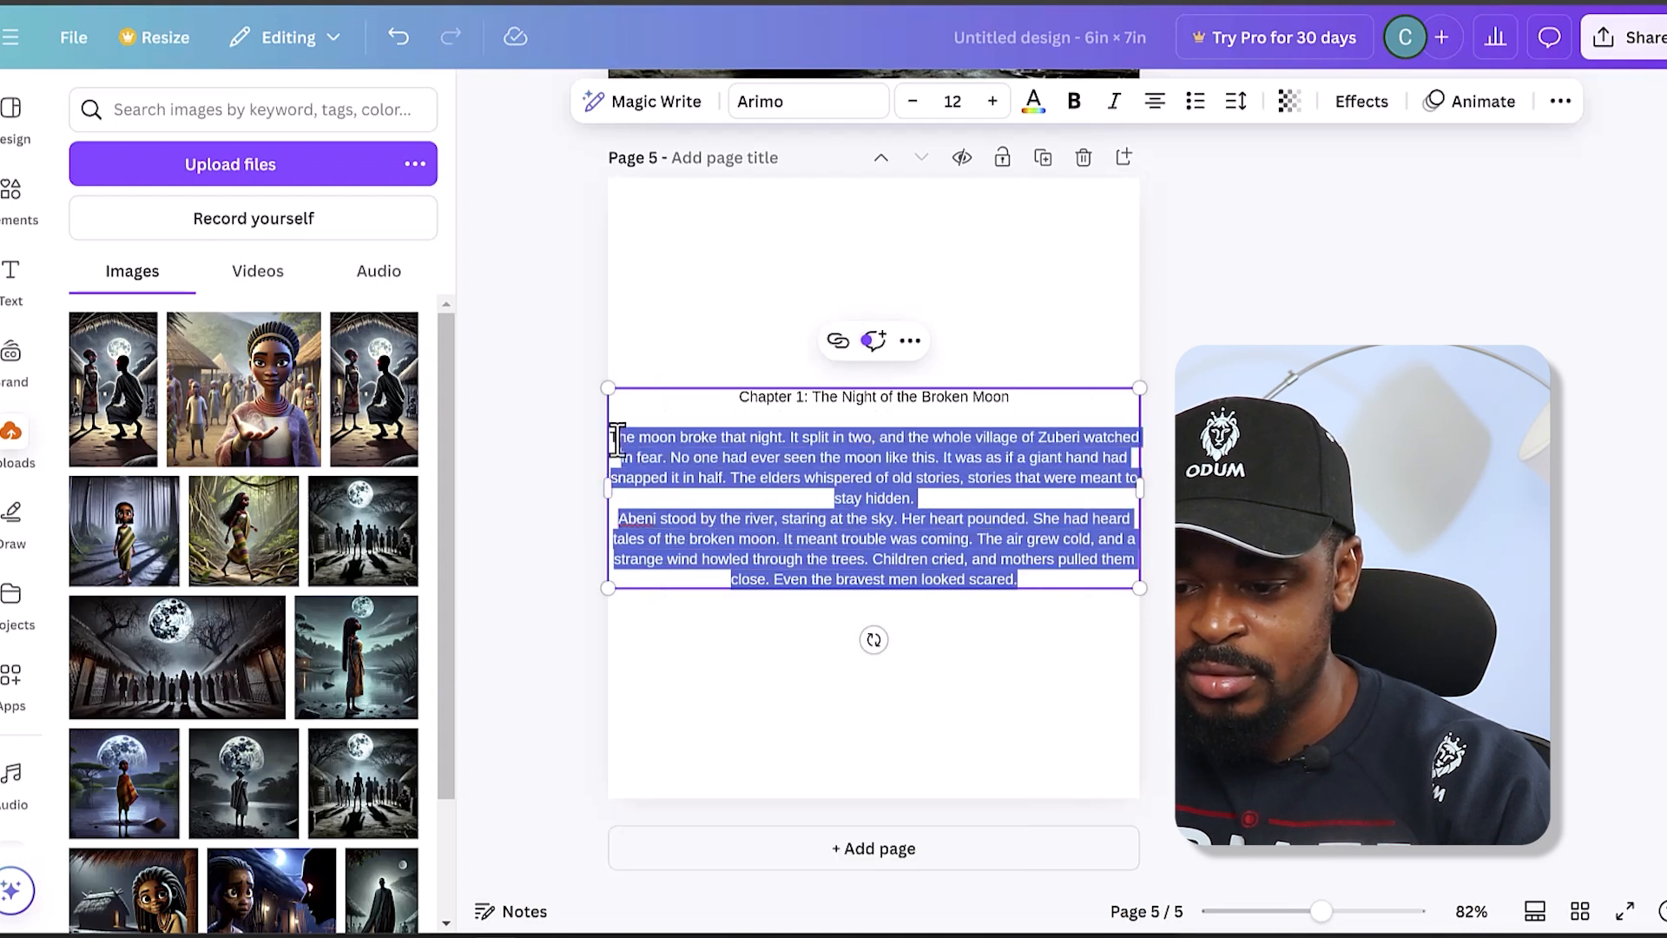
{"action": "left_click", "coordinate": [725, 479]}
{"action": "left_click_drag", "start_coordinate": [1042, 578], "coordinate": [613, 438]}
{"action": "left_click", "coordinate": [1155, 102]}
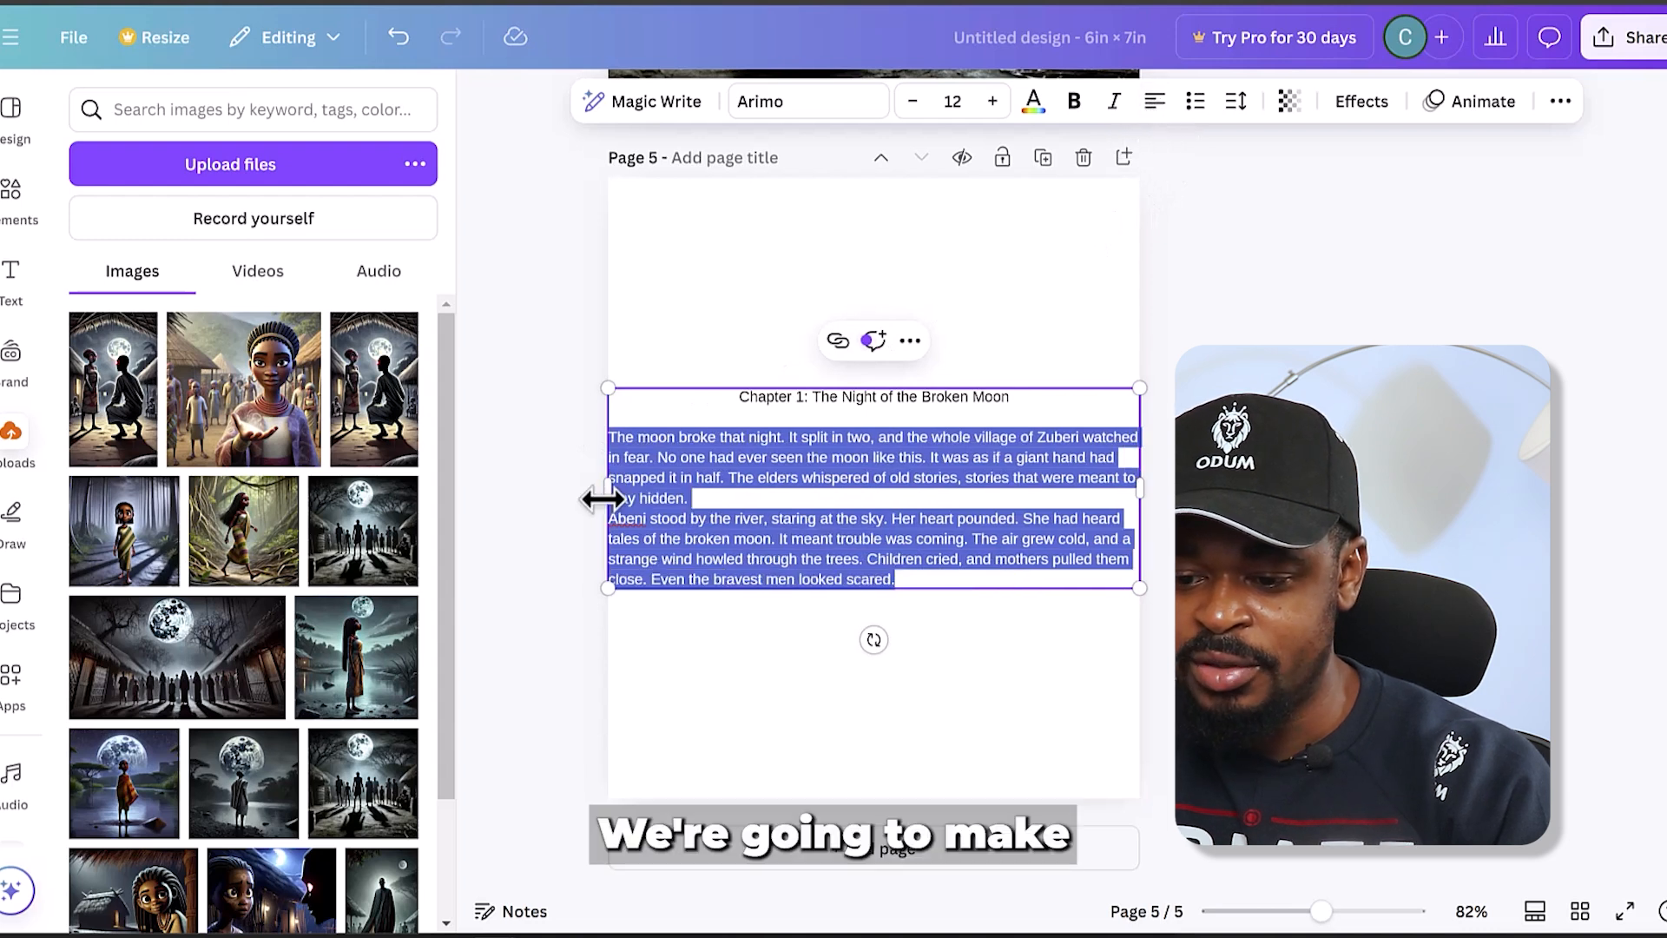
{"action": "left_click_drag", "start_coordinate": [660, 487], "coordinate": [720, 493]}
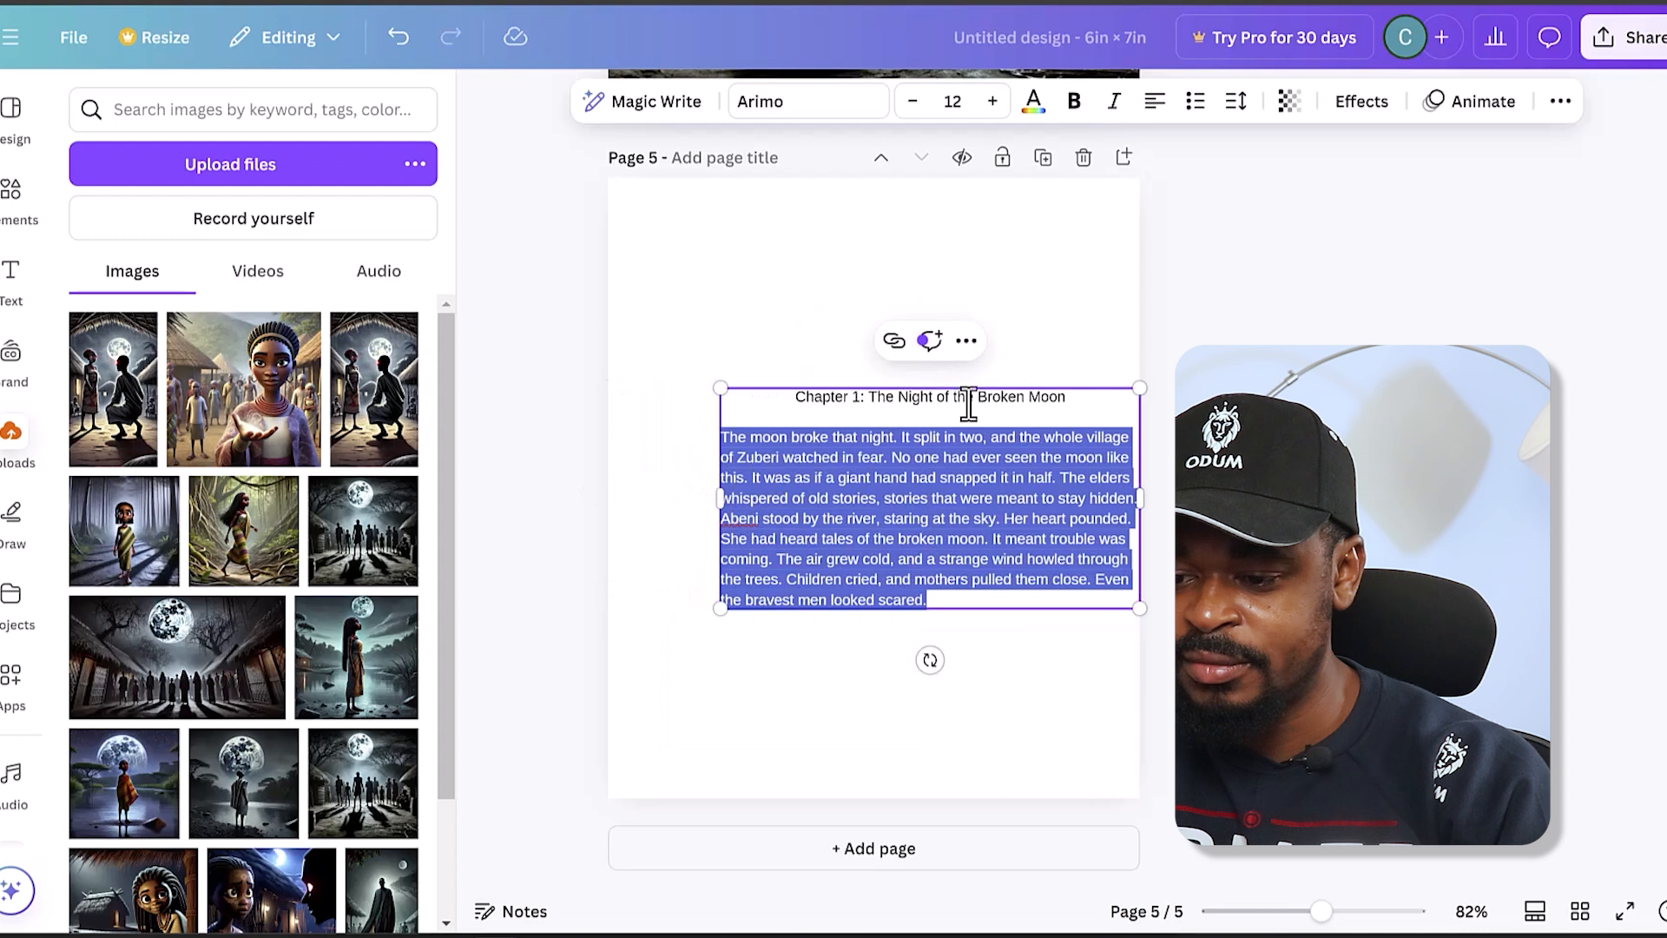
- Split the heading into "Chapter 1" and "The Night of the Broken Moon" on separate lines without the colon, and make the title line bold
{"action": "left_click", "coordinate": [865, 397]}
{"action": "key", "text": "BackSpace"}
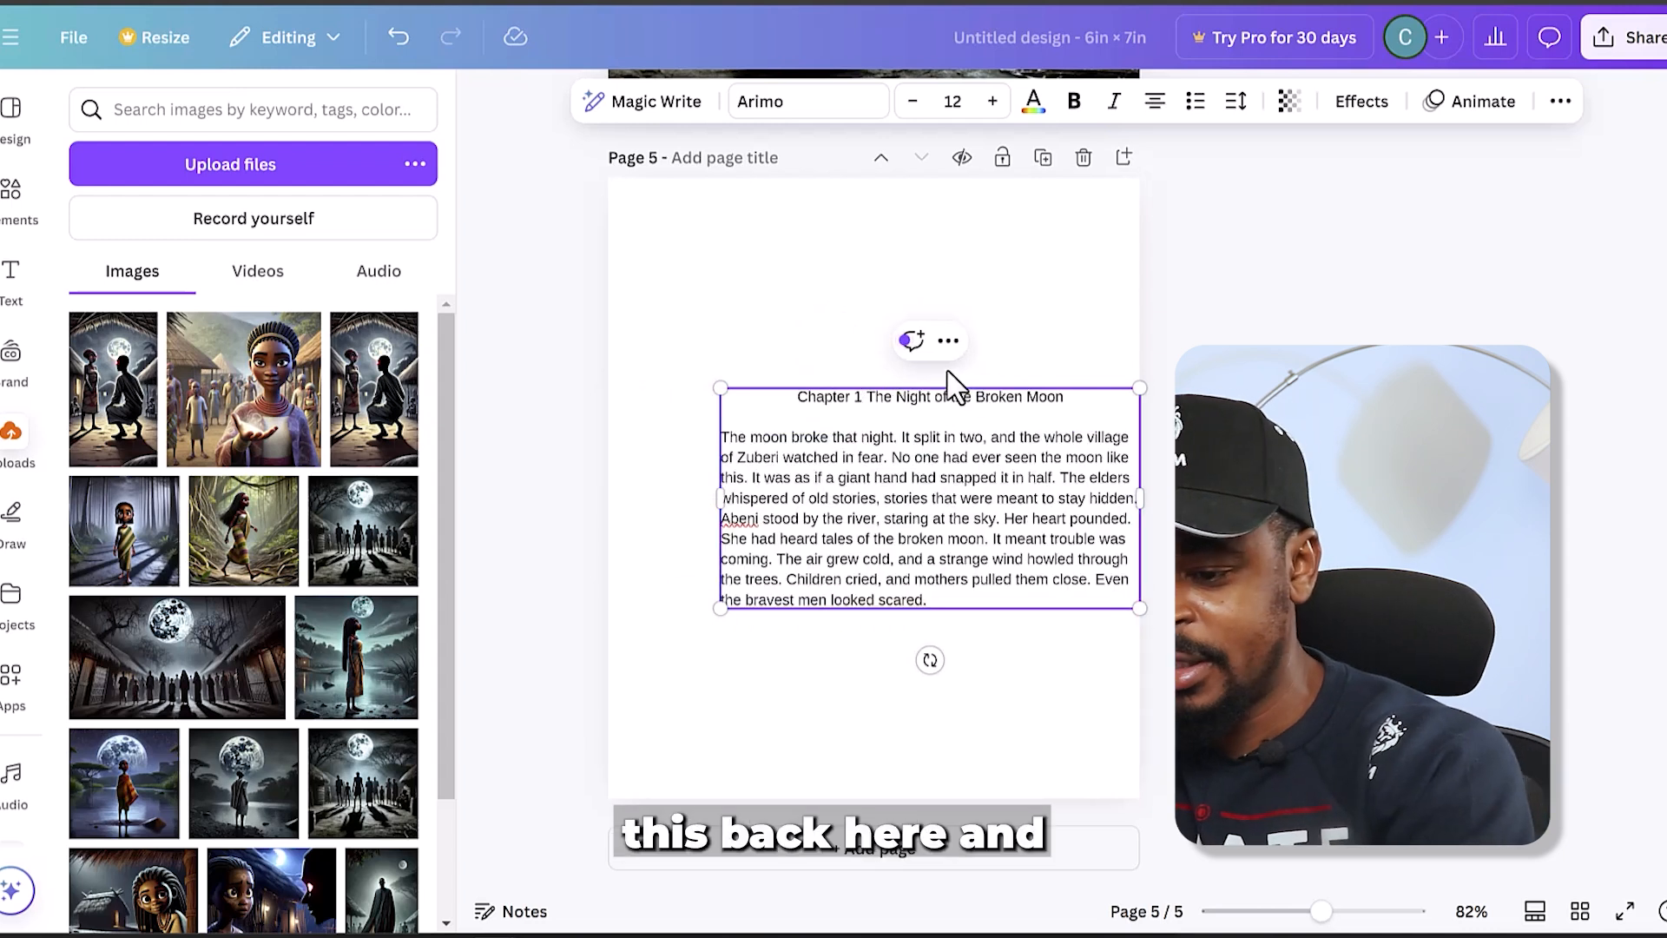
{"action": "key", "text": "Return"}
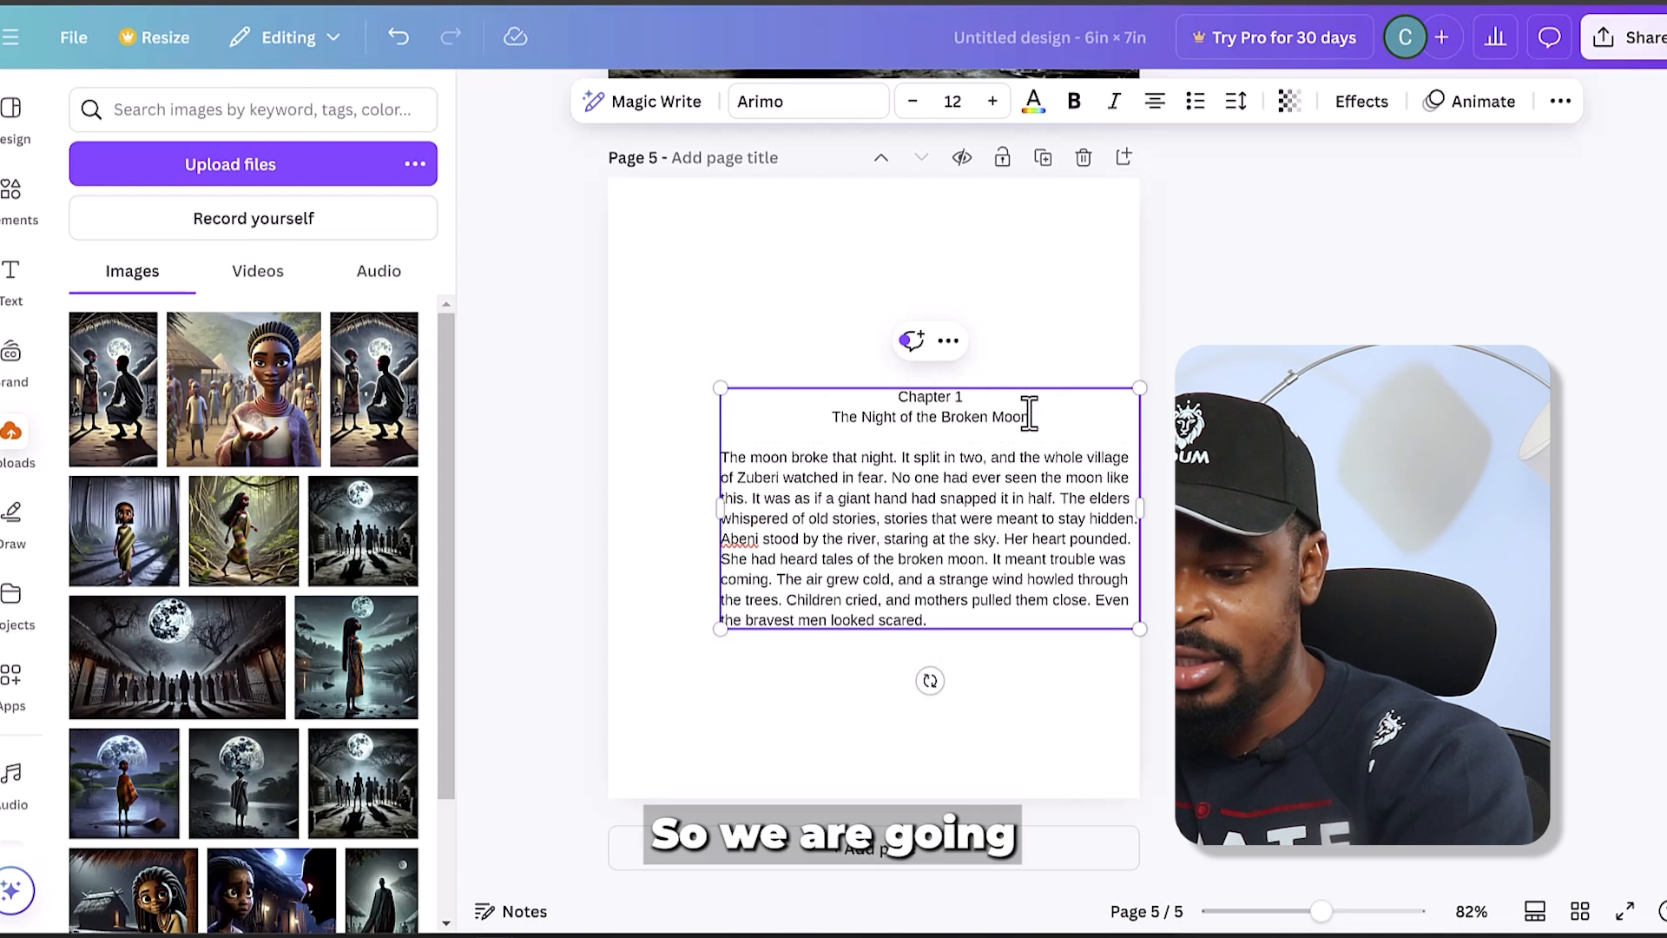
{"action": "left_click_drag", "start_coordinate": [1029, 417], "coordinate": [868, 417]}
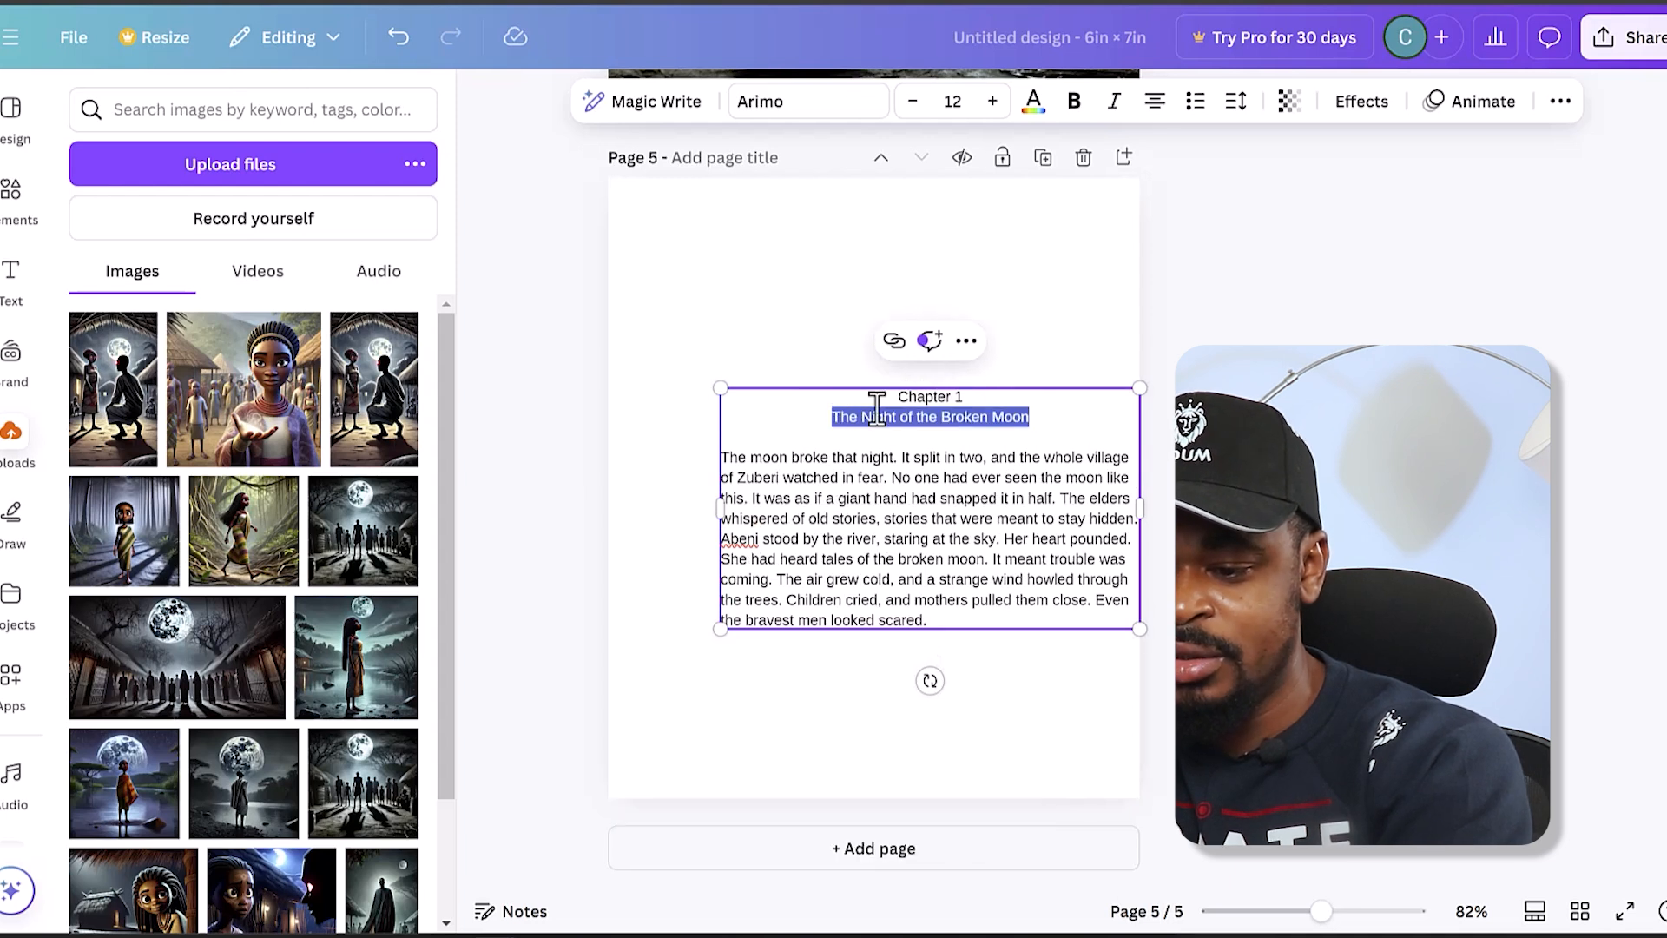
{"action": "left_click", "coordinate": [1074, 101]}
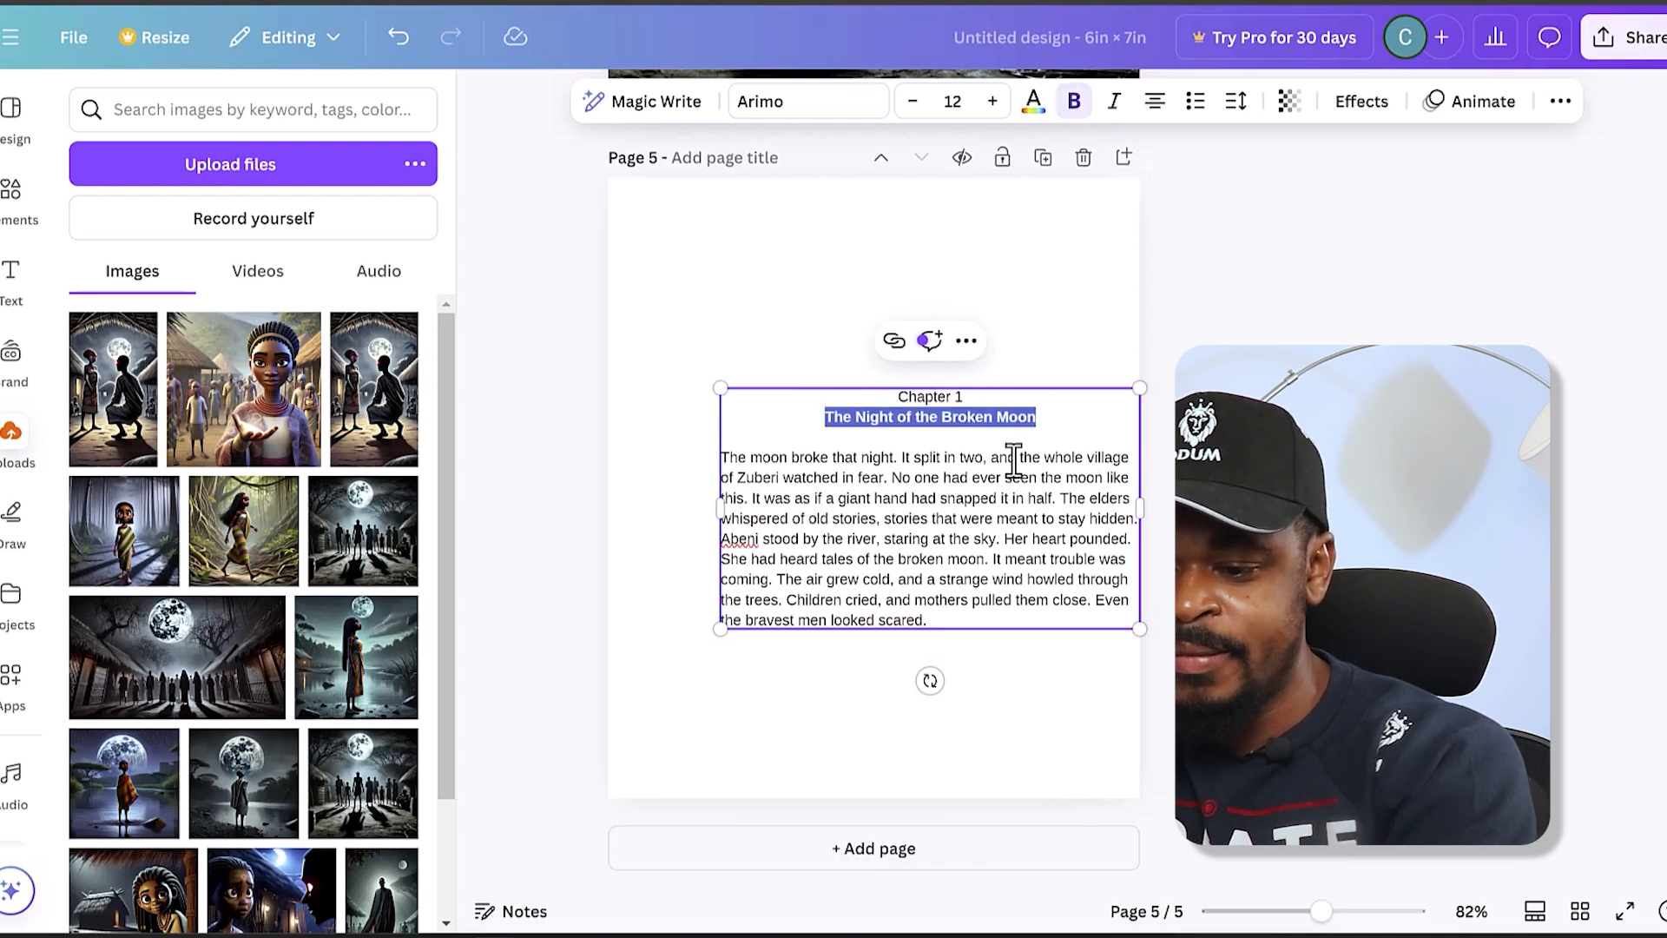
- Set all the page 5 text to font size 16 and move the text box up, centred horizontally on the page
{"action": "left_click", "coordinate": [1081, 526]}
{"action": "key", "text": "ctrl+a"}
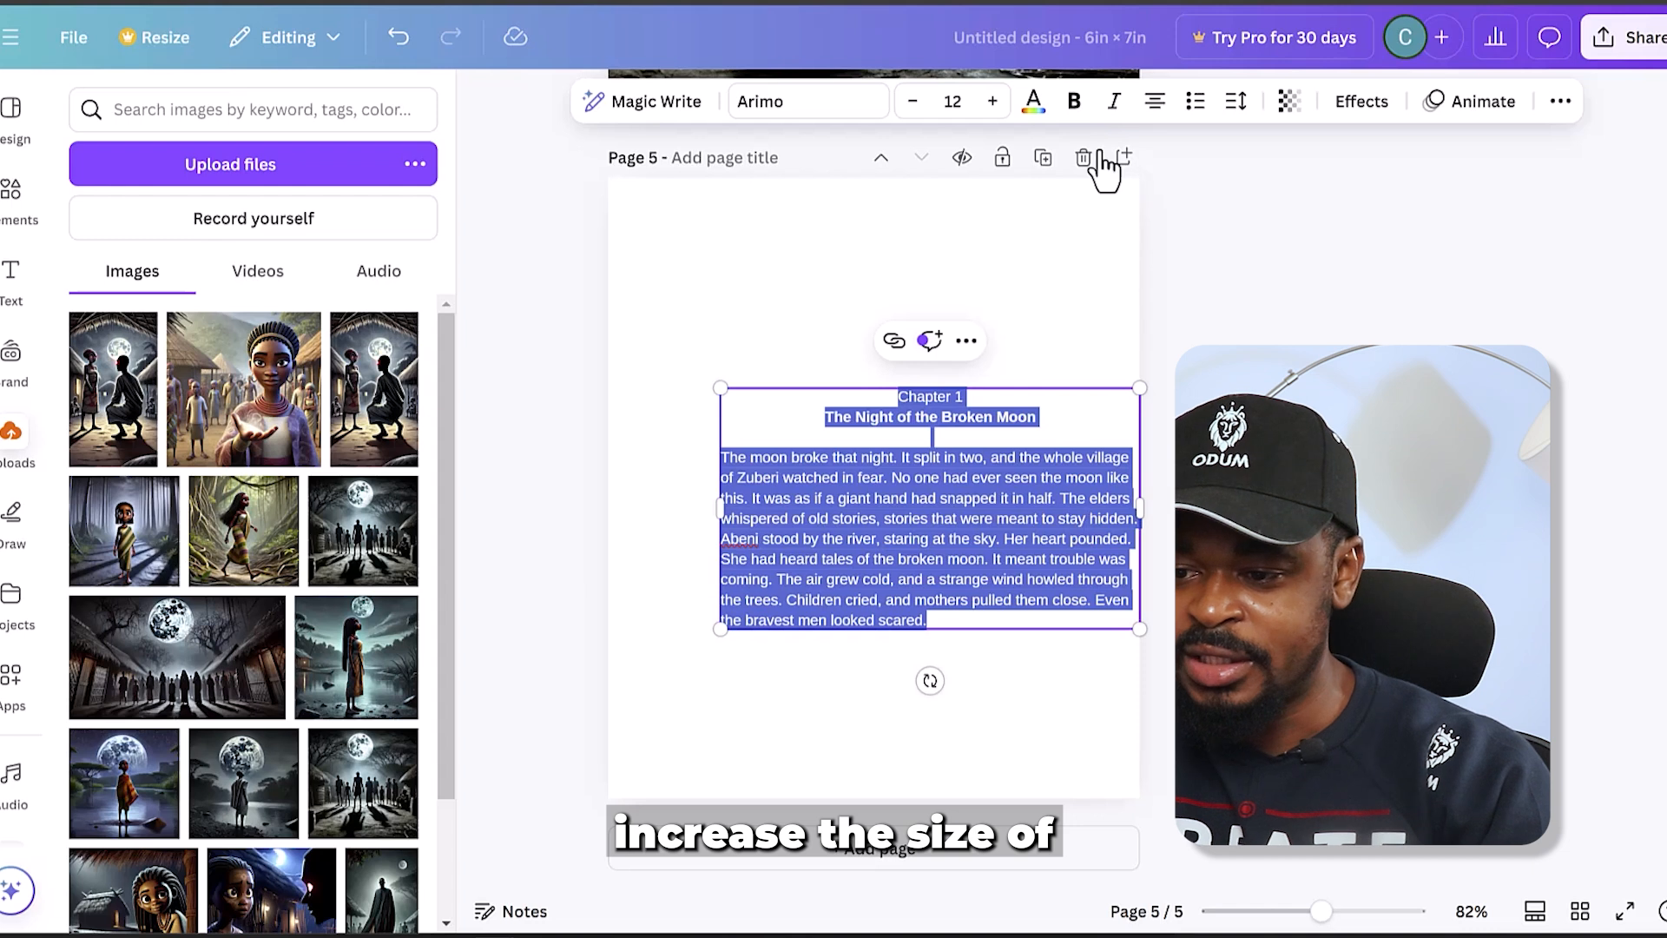
{"action": "left_click", "coordinate": [992, 101]}
{"action": "left_click", "coordinate": [992, 100]}
{"action": "left_click", "coordinate": [992, 101]}
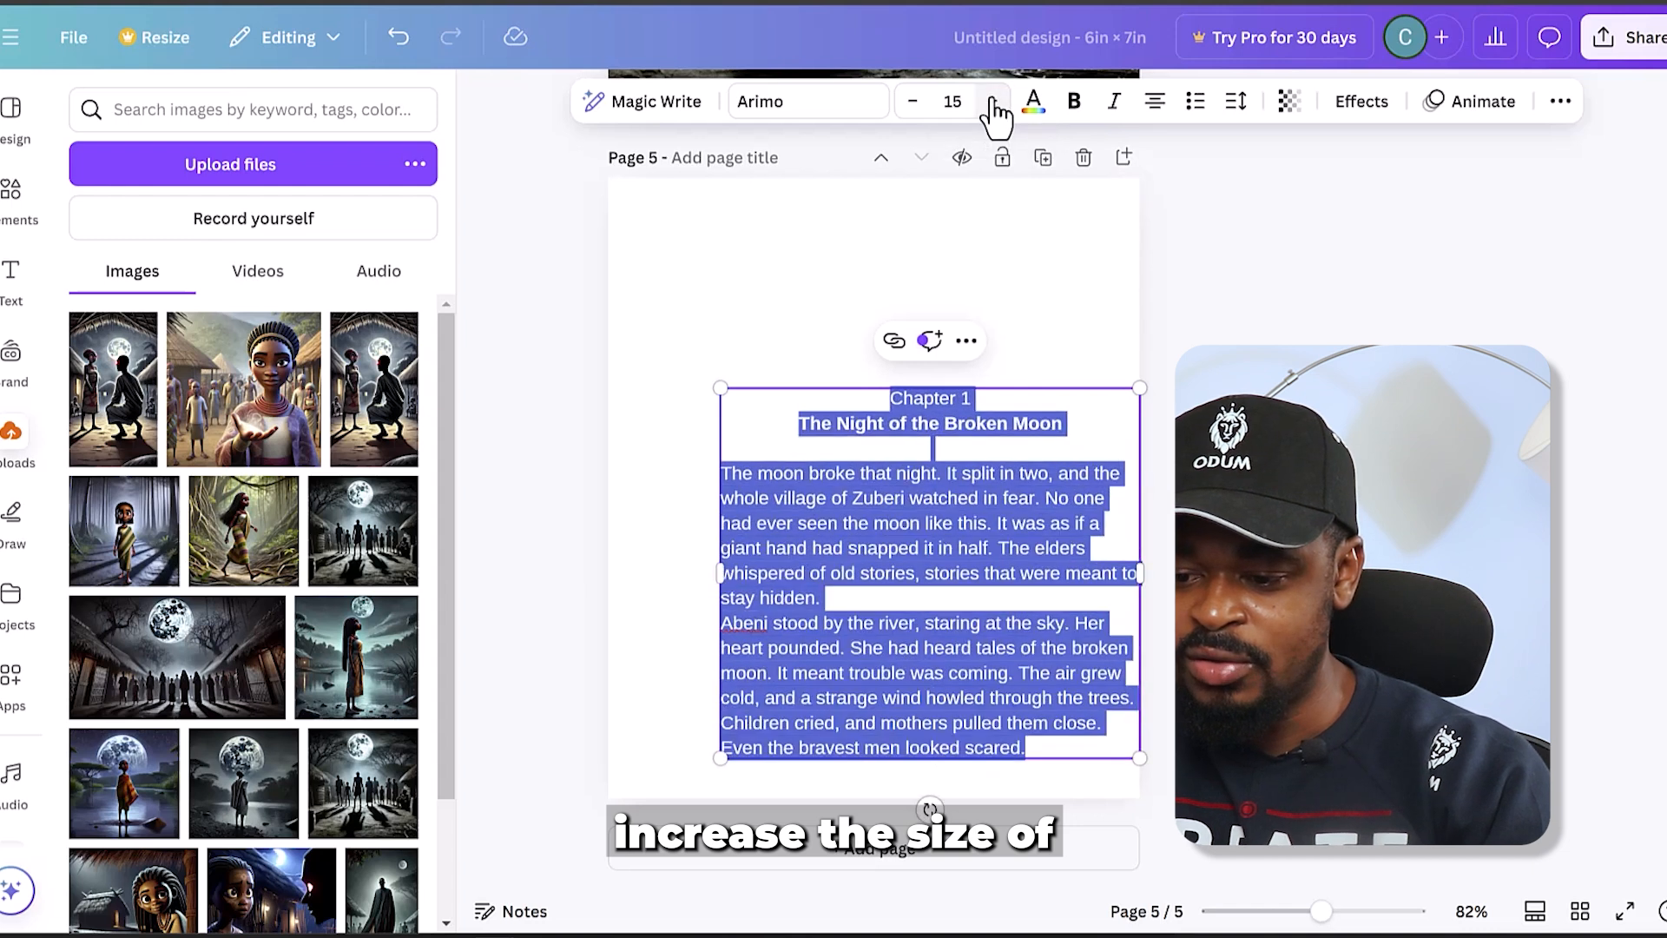
{"action": "left_click", "coordinate": [993, 100]}
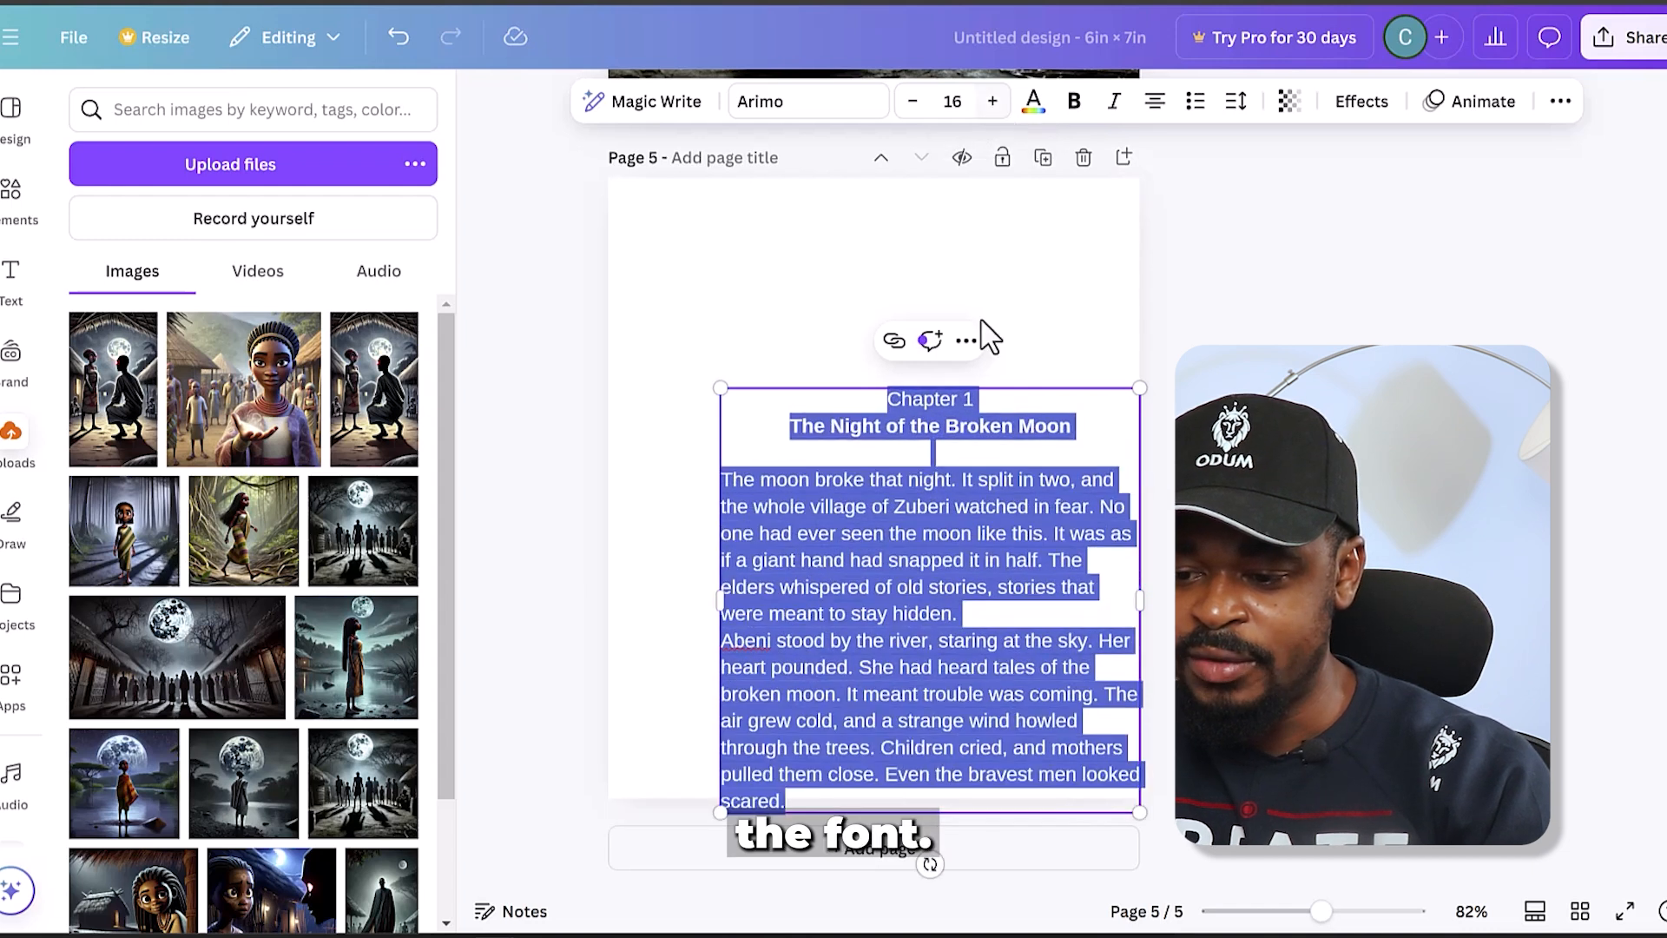
{"action": "left_click", "coordinate": [1034, 399]}
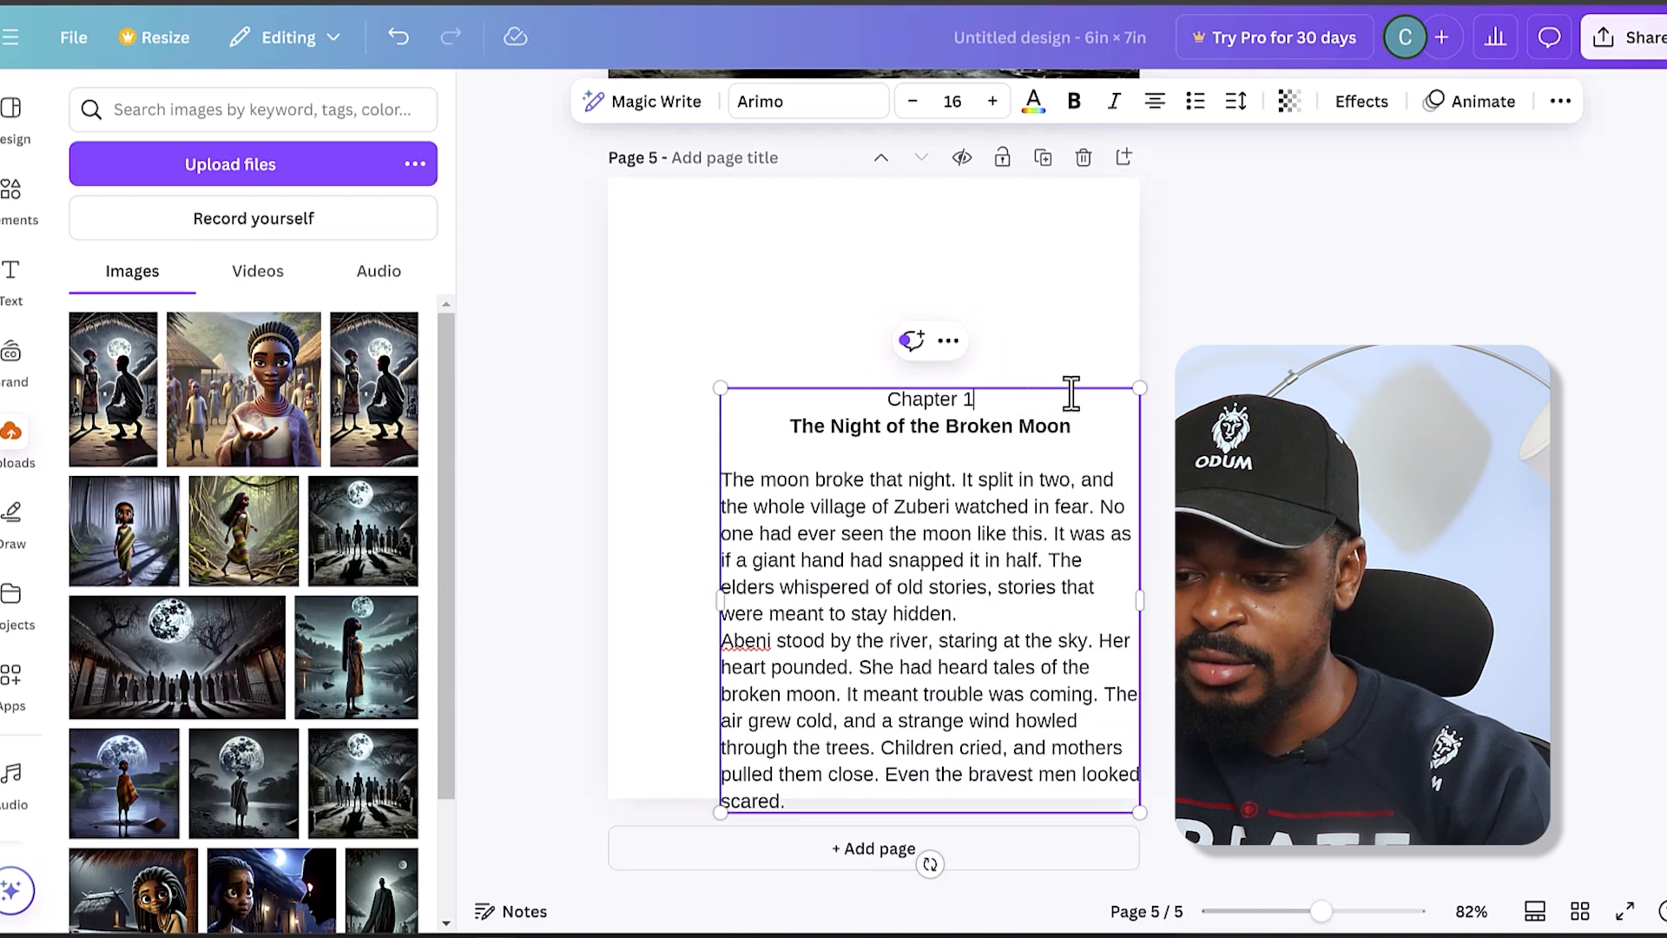
{"action": "left_click_drag", "start_coordinate": [1029, 499], "coordinate": [962, 323]}
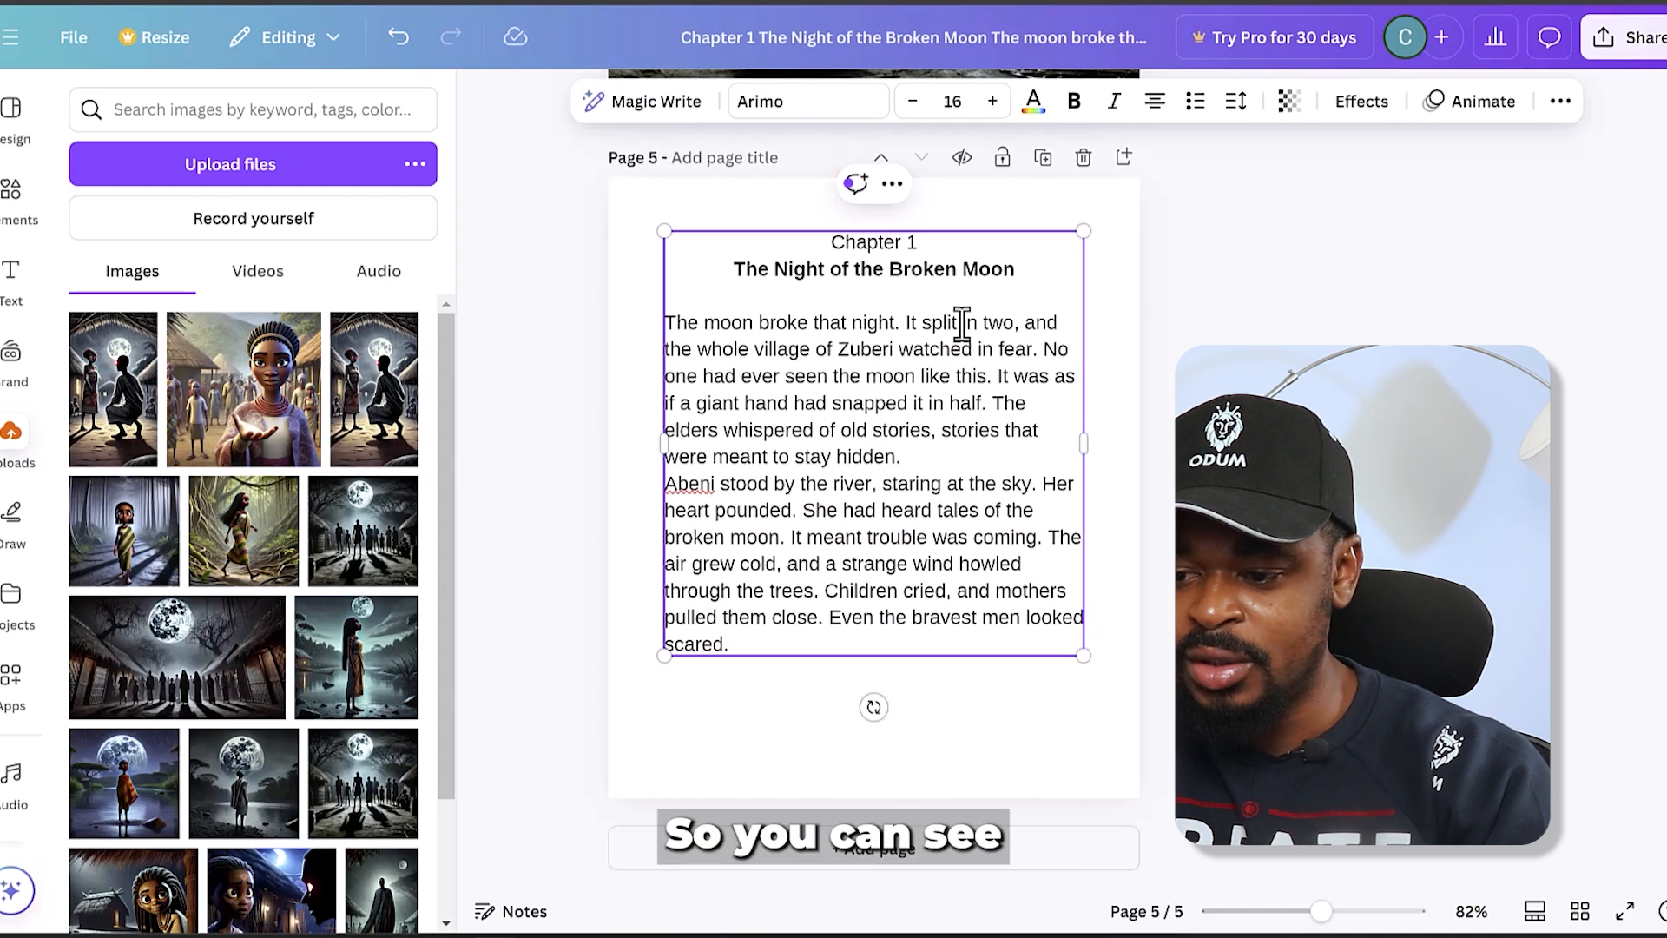
- Separate the story text into four paragraphs with blank lines, with breaks before "It was as if", "Abeni stood" and "Children cried"
{"action": "left_click", "coordinate": [999, 379]}
{"action": "key", "text": "Return"}
{"action": "key", "text": "Return"}
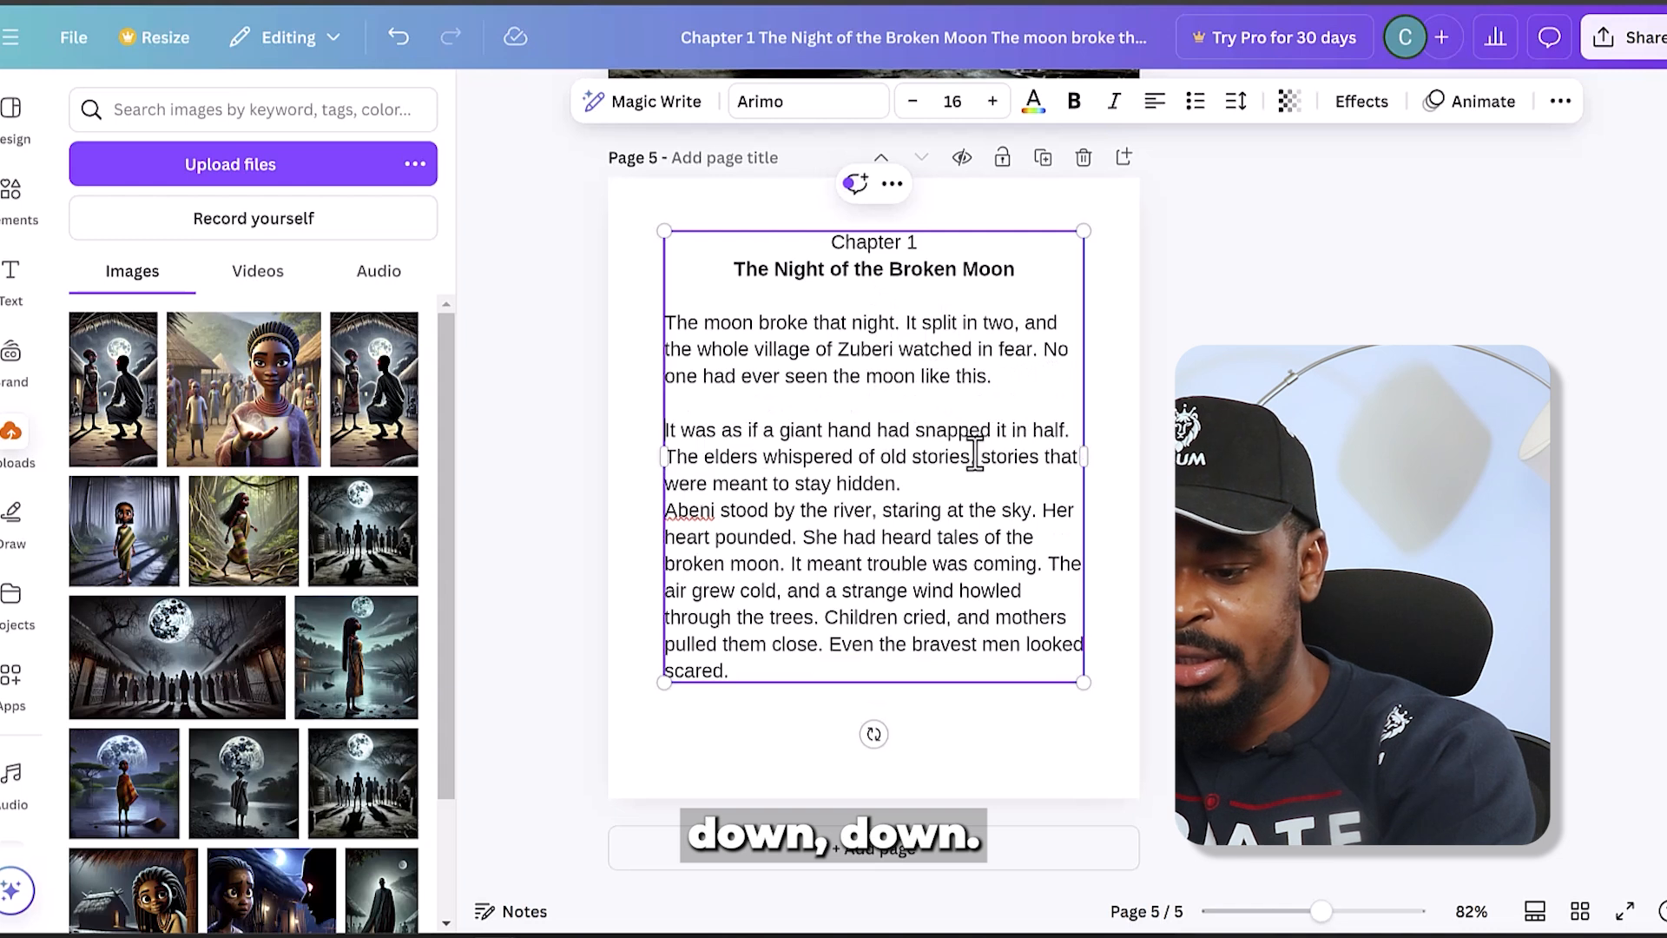
{"action": "left_click", "coordinate": [963, 486]}
{"action": "key", "text": "Return"}
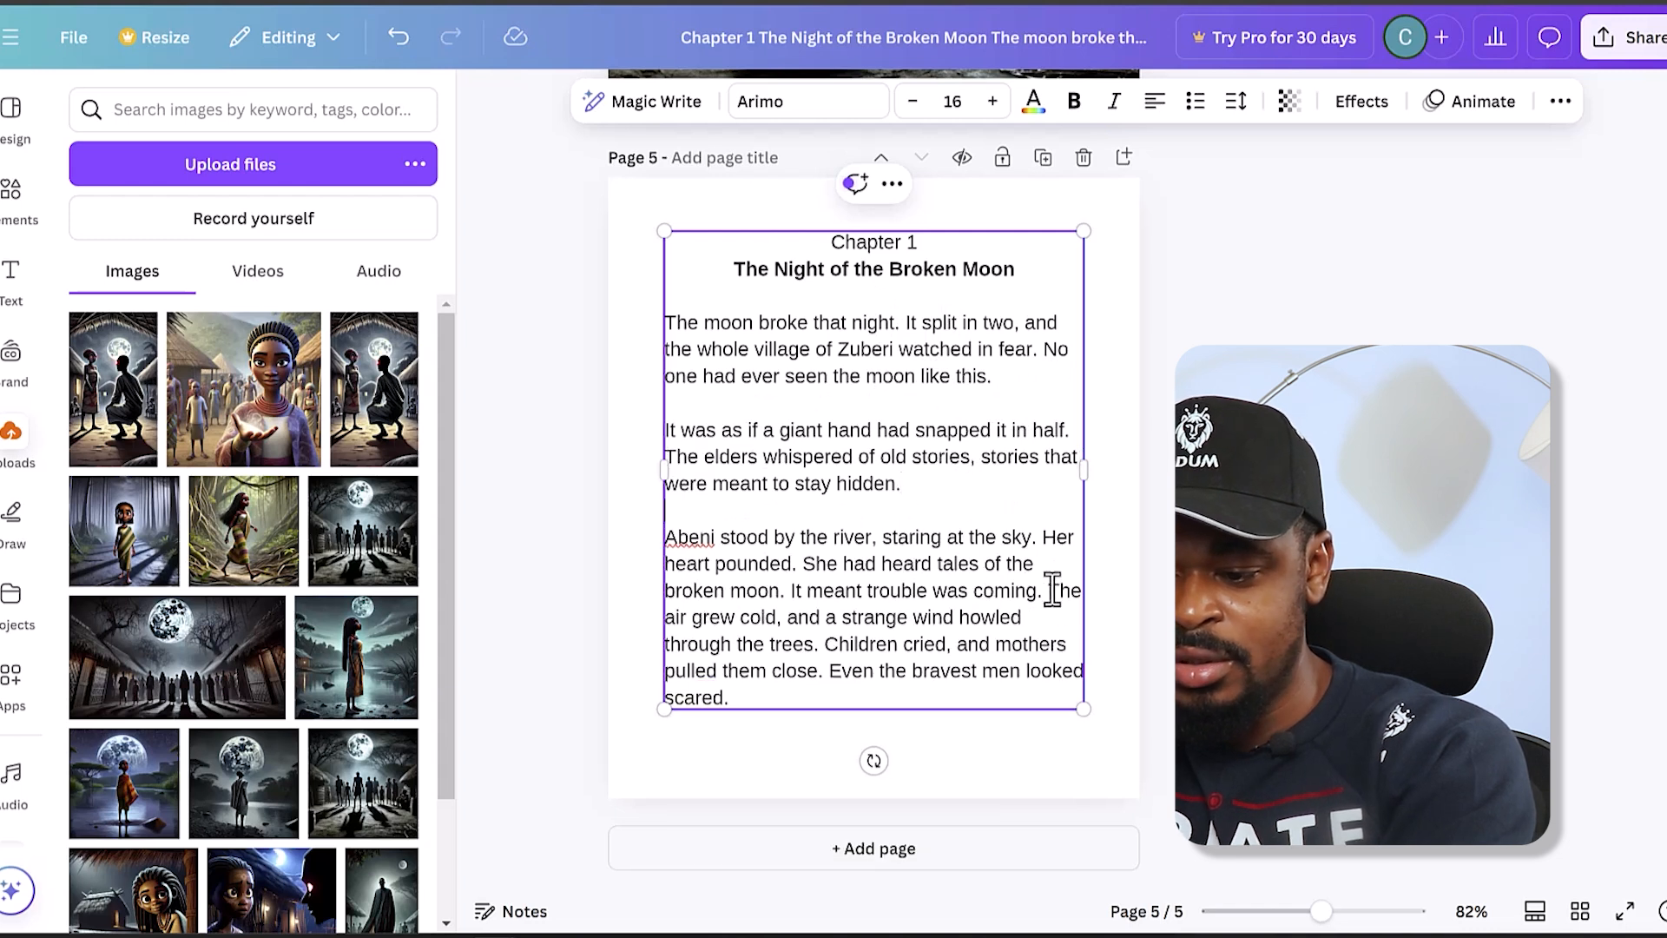
{"action": "left_click", "coordinate": [826, 644]}
{"action": "key", "text": "Return"}
{"action": "key", "text": "Return"}
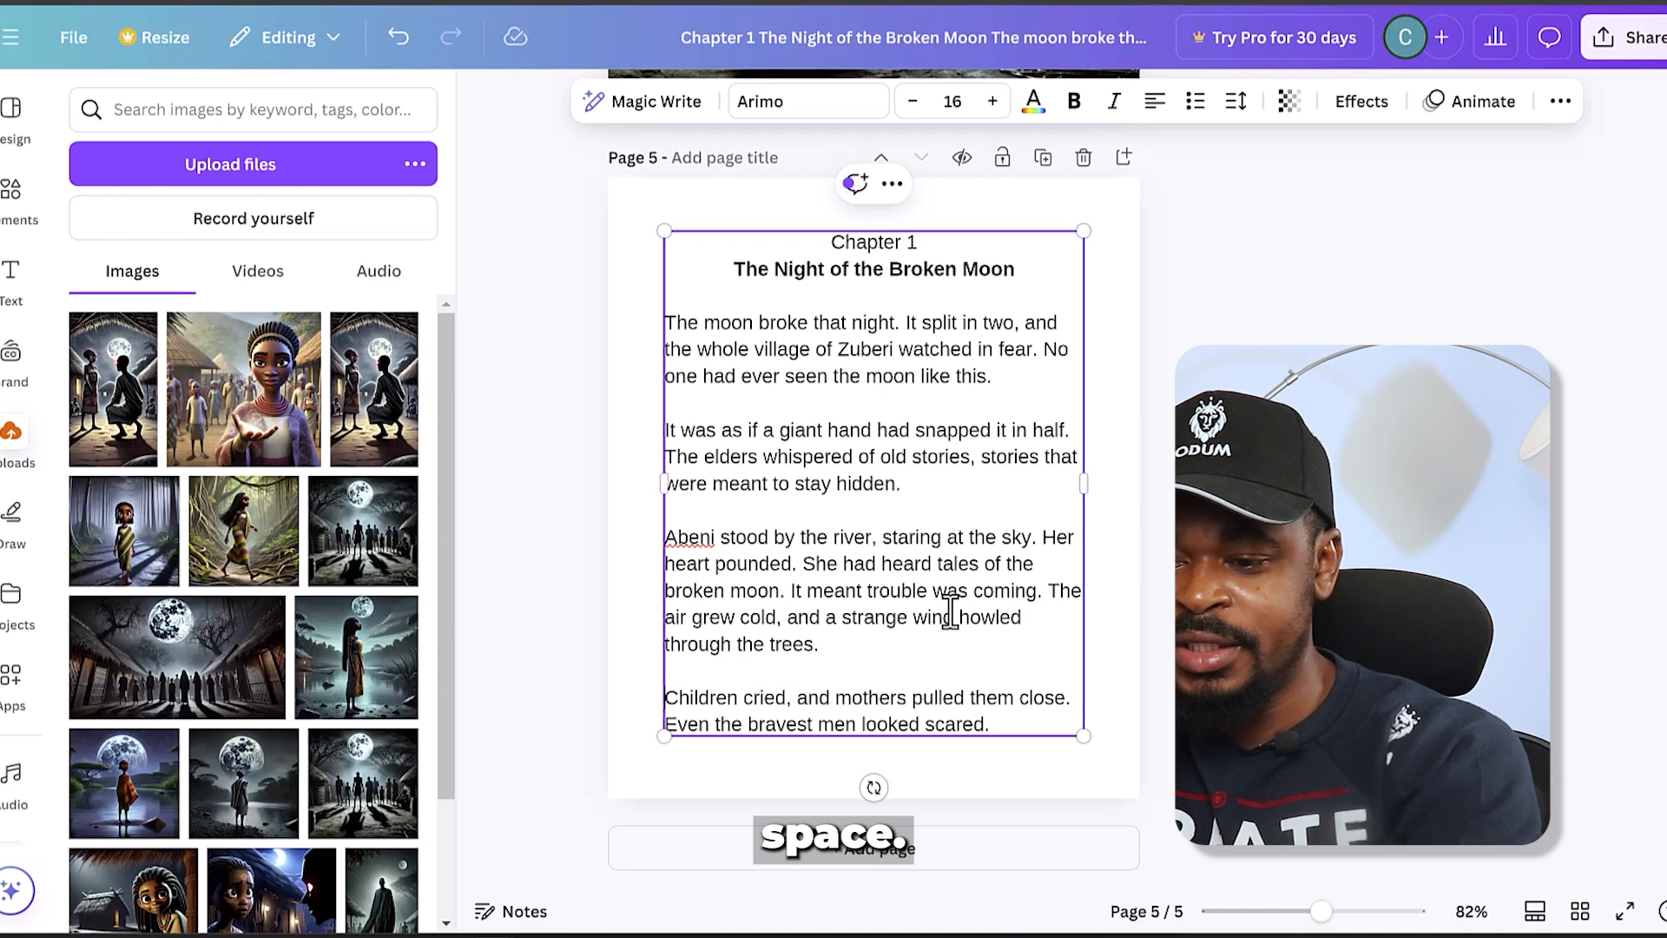
{"action": "left_click", "coordinate": [1159, 353]}
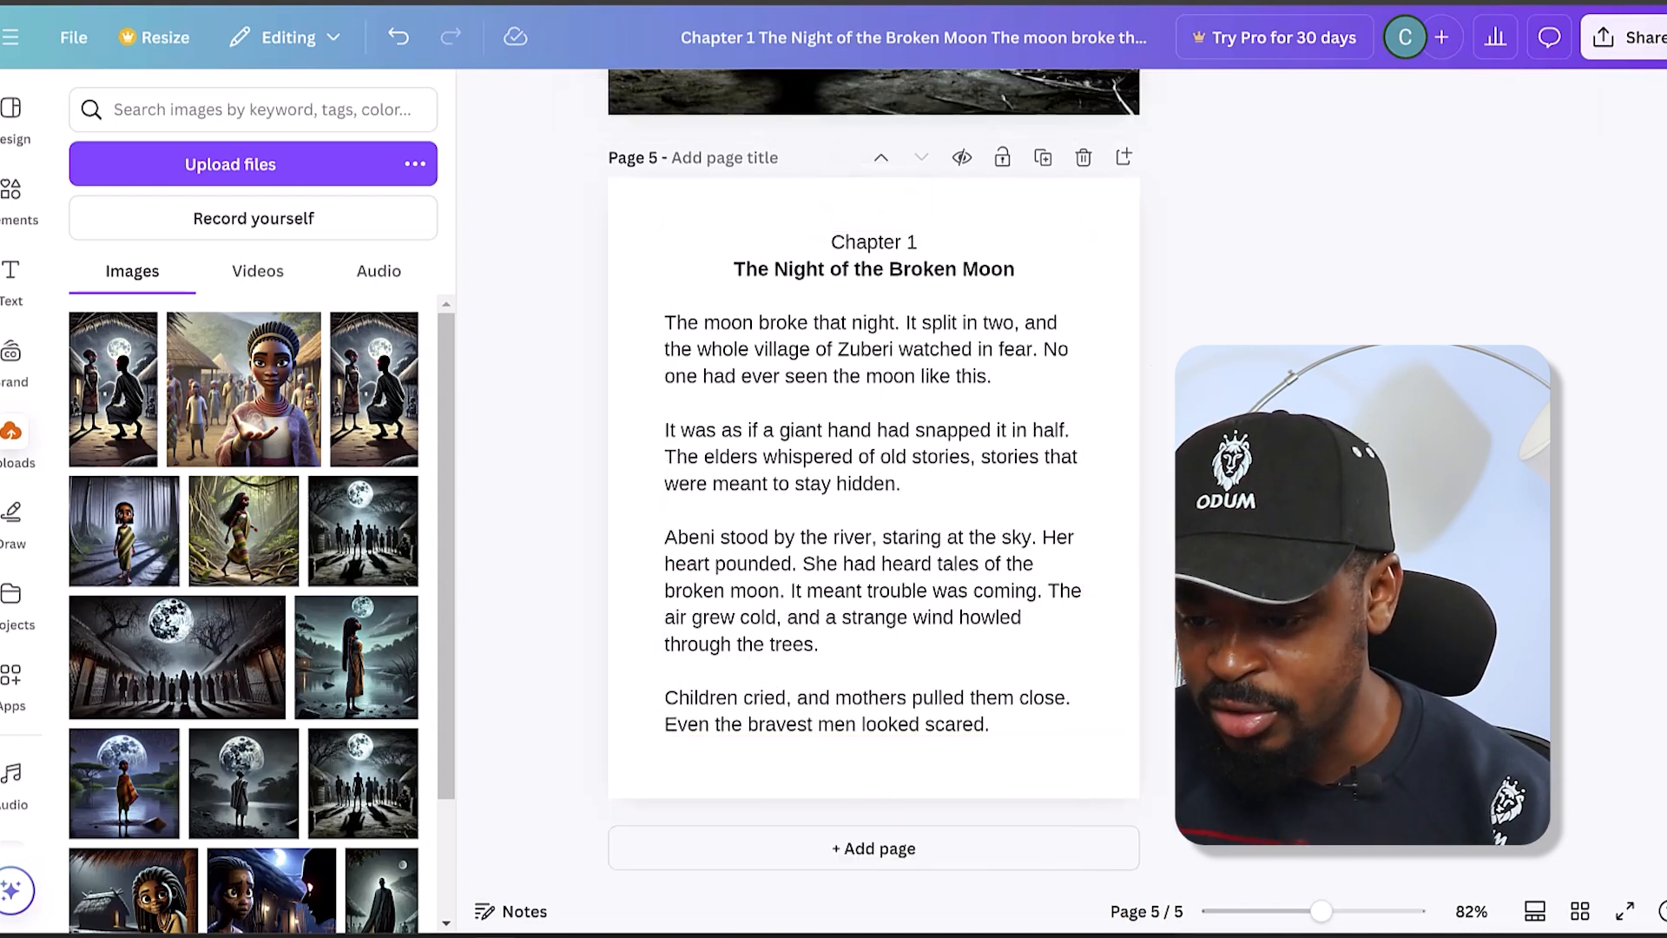
- Move the Chapter 1 text box slightly higher on page 5 and deselect it
{"action": "left_click", "coordinate": [894, 260]}
{"action": "left_click_drag", "start_coordinate": [889, 244], "coordinate": [890, 233]}
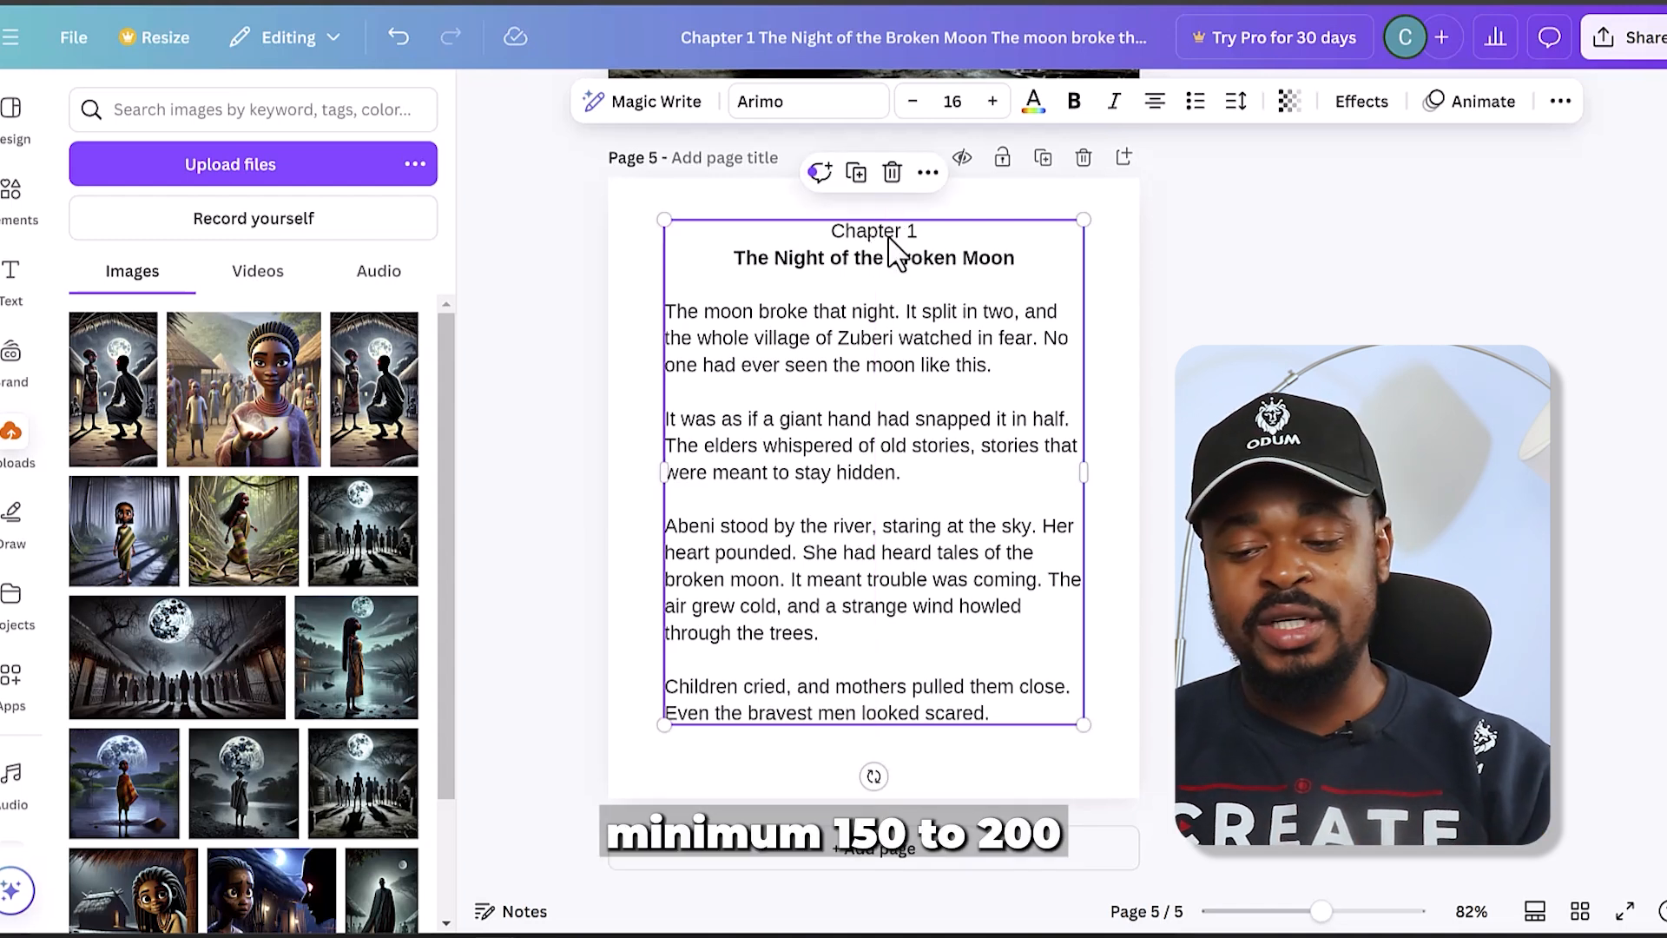
{"action": "left_click", "coordinate": [603, 512]}
- Review the Chapter 1 illustration on page 4 alongside the text layout on page 5
{"action": "scroll", "coordinate": [955, 417], "scroll_direction": "up", "scroll_amount": 3}
{"action": "scroll", "coordinate": [922, 332], "scroll_direction": "up", "scroll_amount": 4}
{"action": "scroll", "coordinate": [920, 327], "scroll_direction": "down", "scroll_amount": 6}
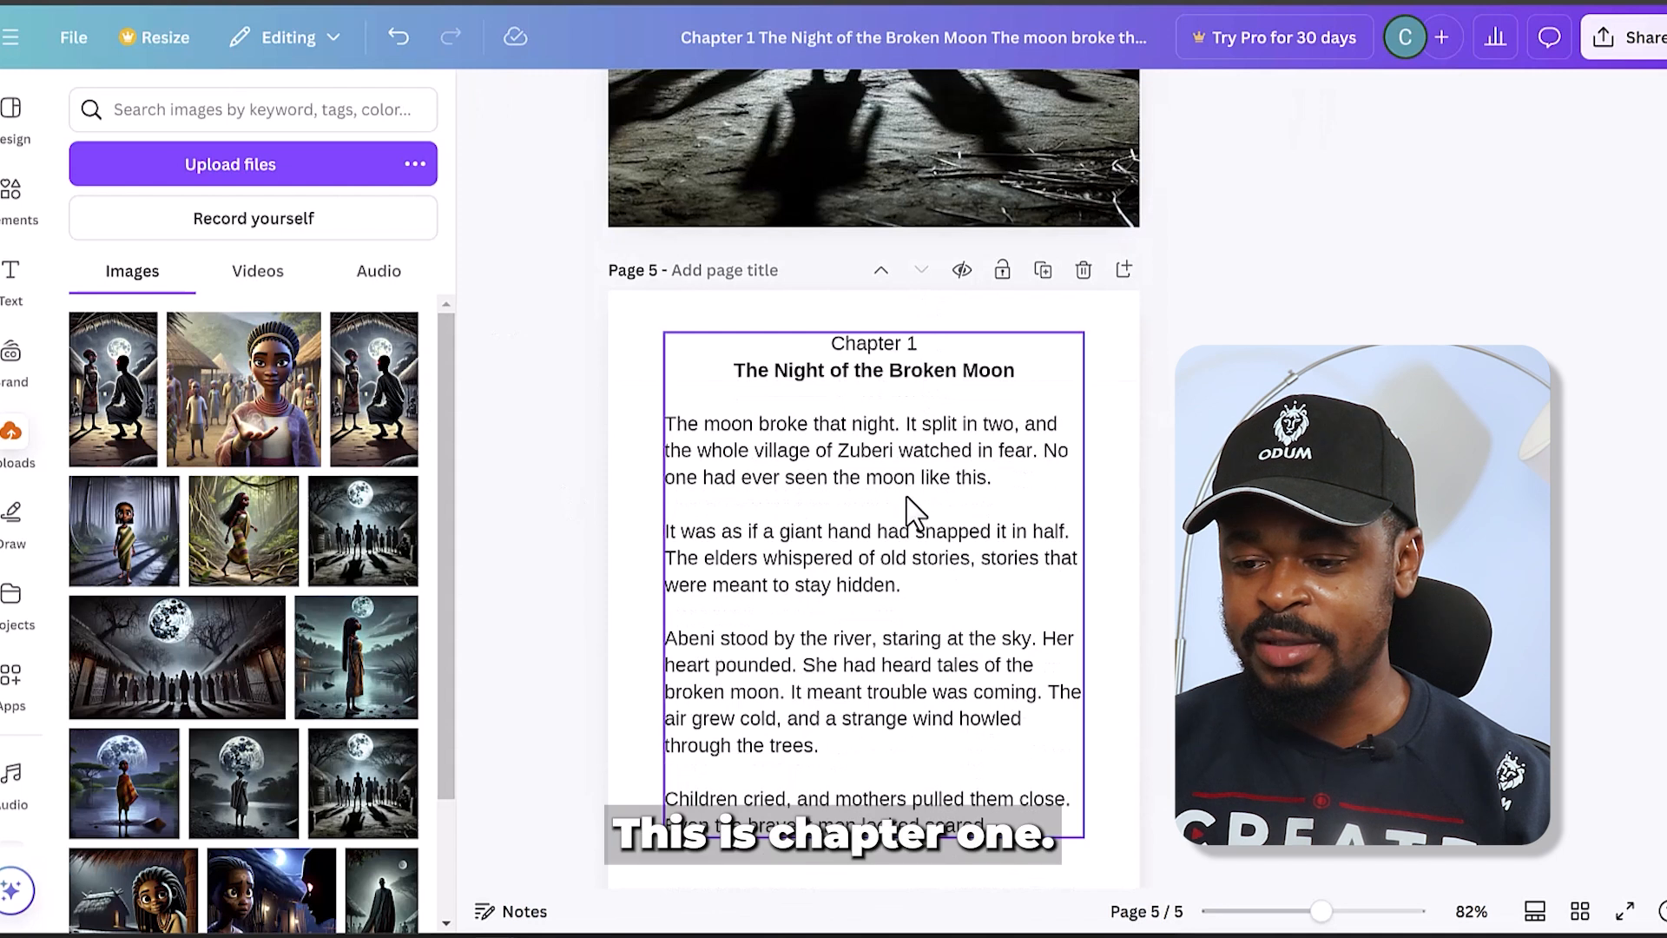
{"action": "scroll", "coordinate": [1085, 554], "scroll_direction": "down", "scroll_amount": 2}
{"action": "scroll", "coordinate": [942, 486], "scroll_direction": "up", "scroll_amount": 6}
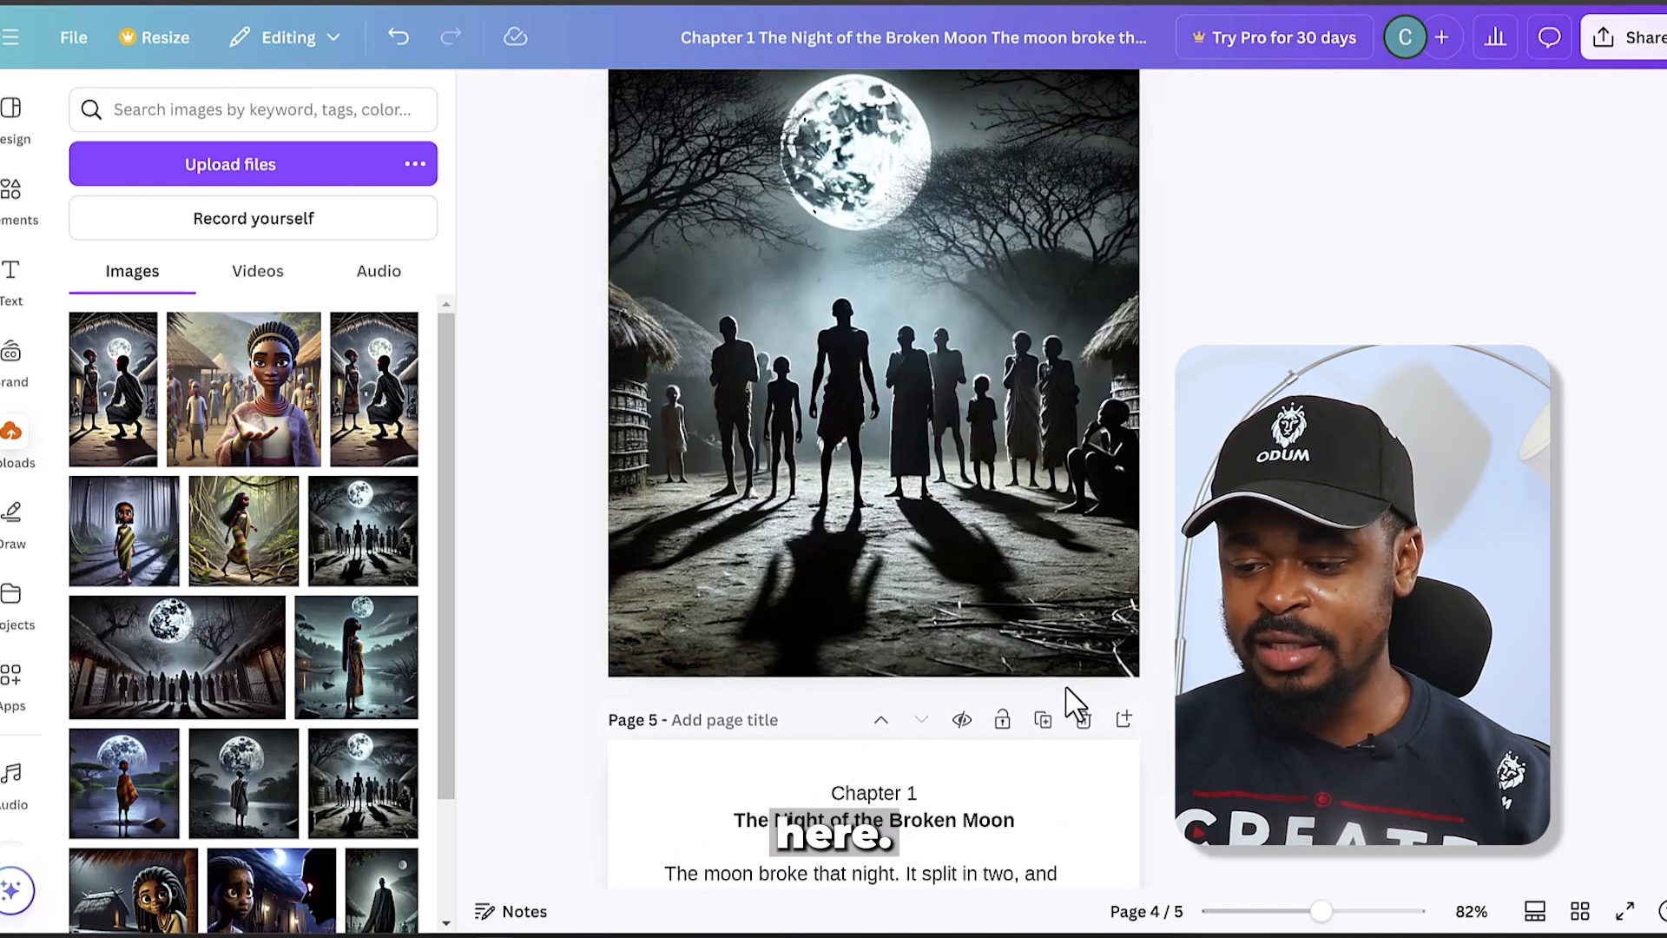
- Add a blank page 6 after the Chapter 1 text page and return to page 5
{"action": "scroll", "coordinate": [1038, 625], "scroll_direction": "down", "scroll_amount": 5}
{"action": "scroll", "coordinate": [1042, 638], "scroll_direction": "down", "scroll_amount": 1}
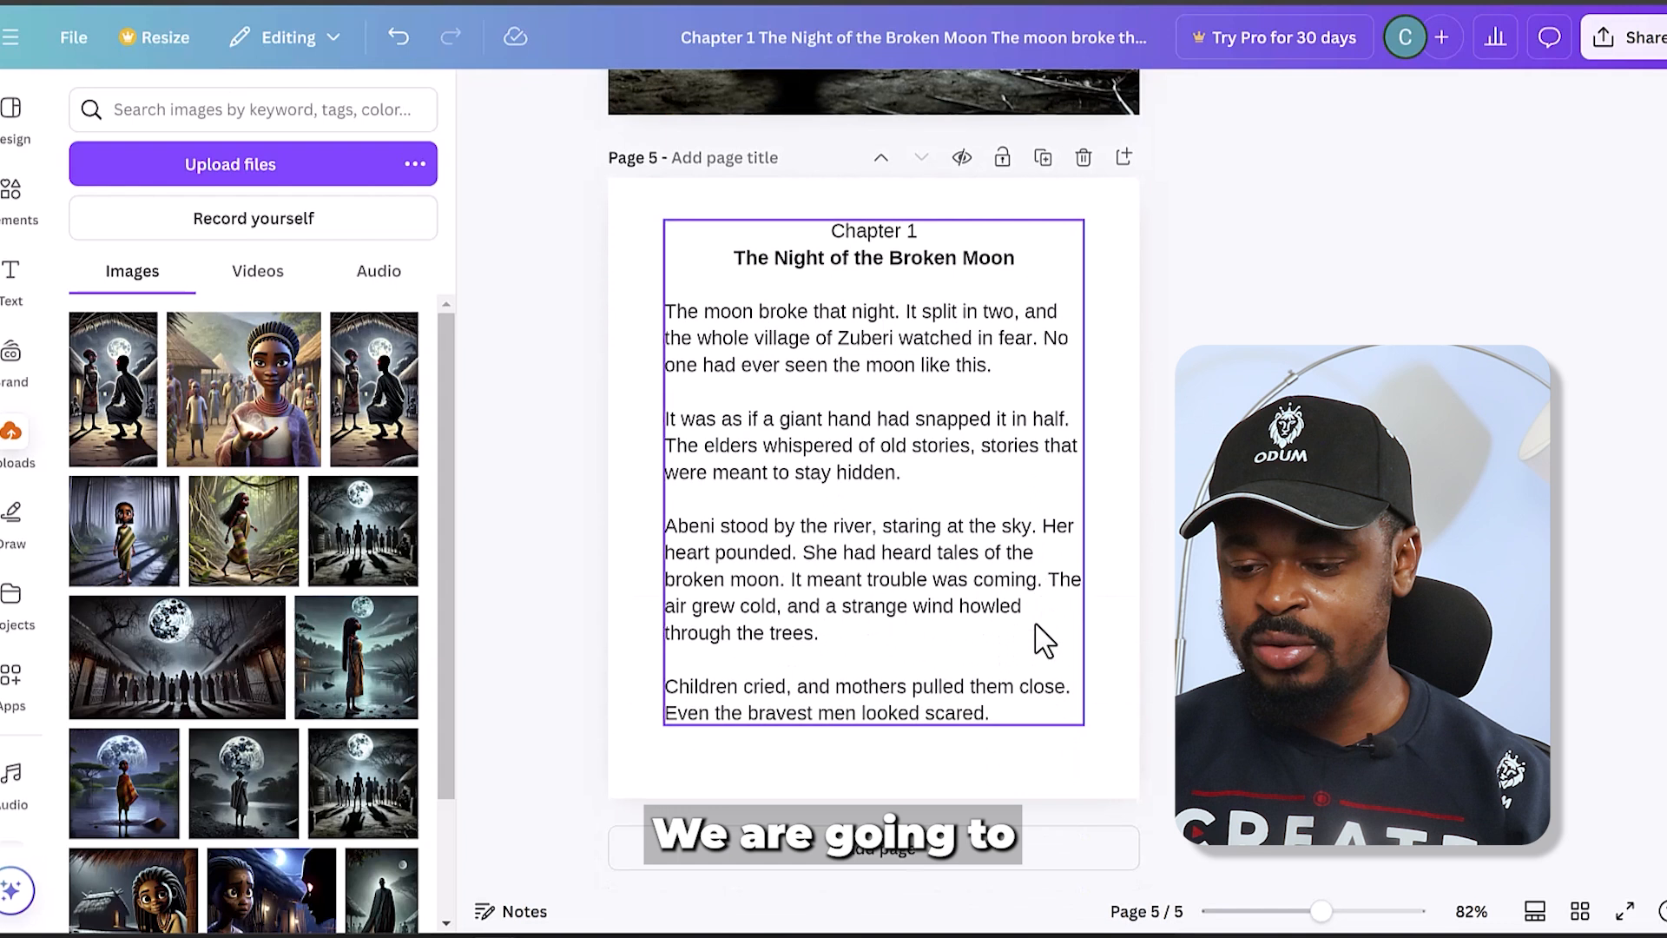
{"action": "left_click", "coordinate": [934, 864]}
{"action": "scroll", "coordinate": [1085, 252], "scroll_direction": "up", "scroll_amount": 3}
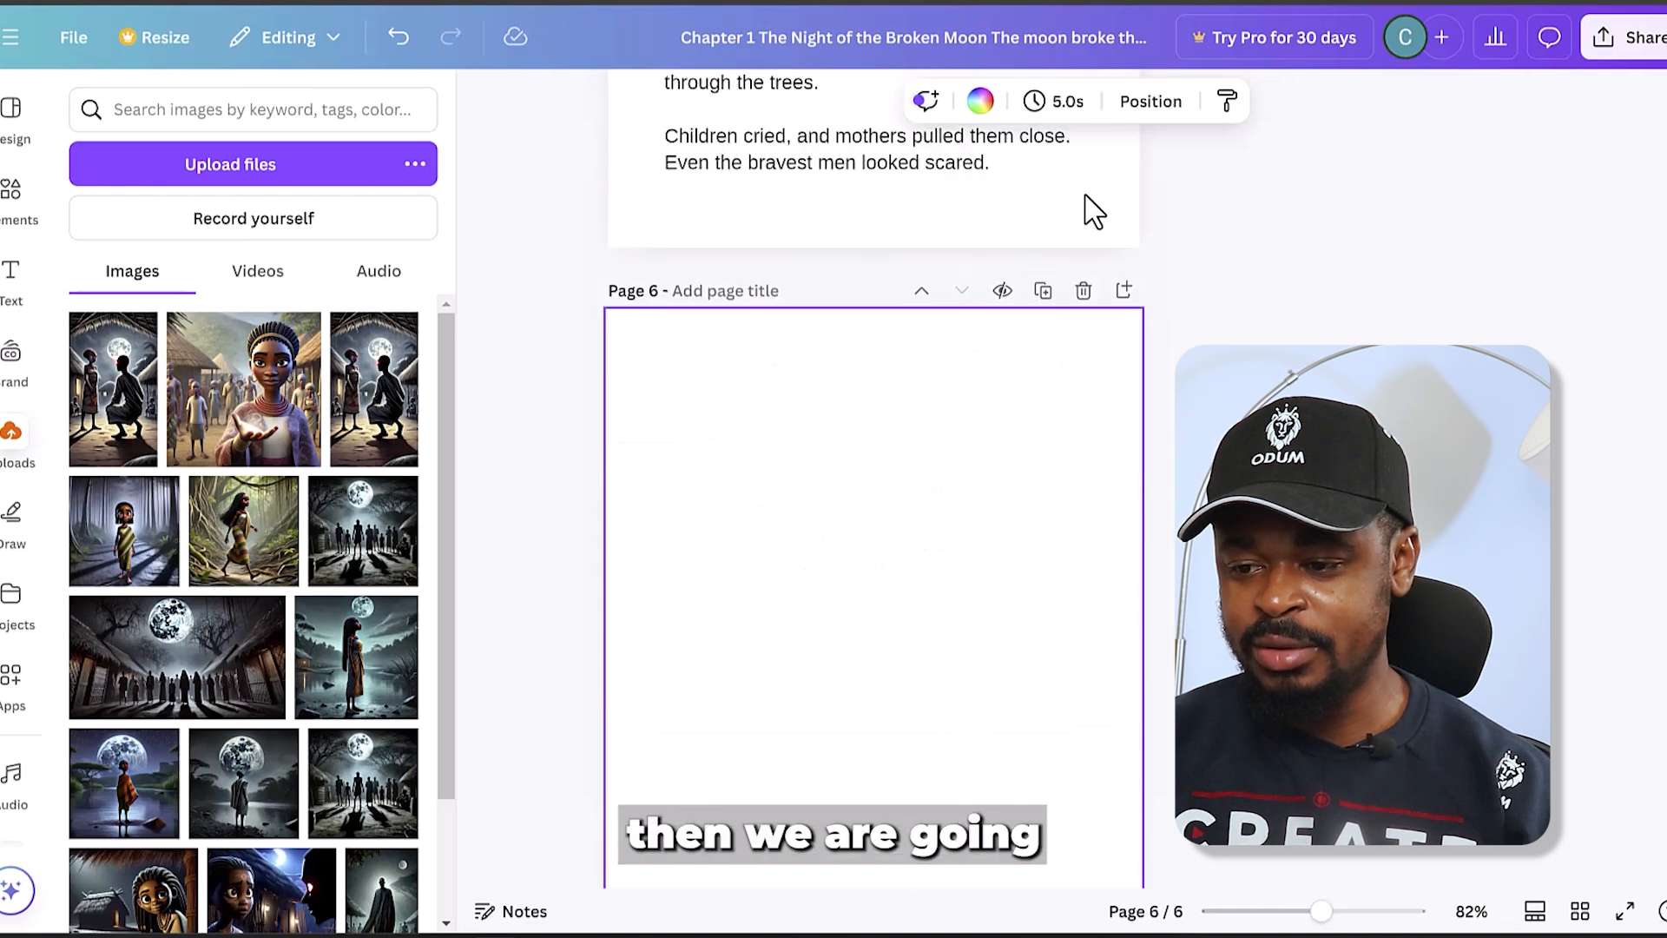
{"action": "scroll", "coordinate": [1033, 347], "scroll_direction": "up", "scroll_amount": 6}
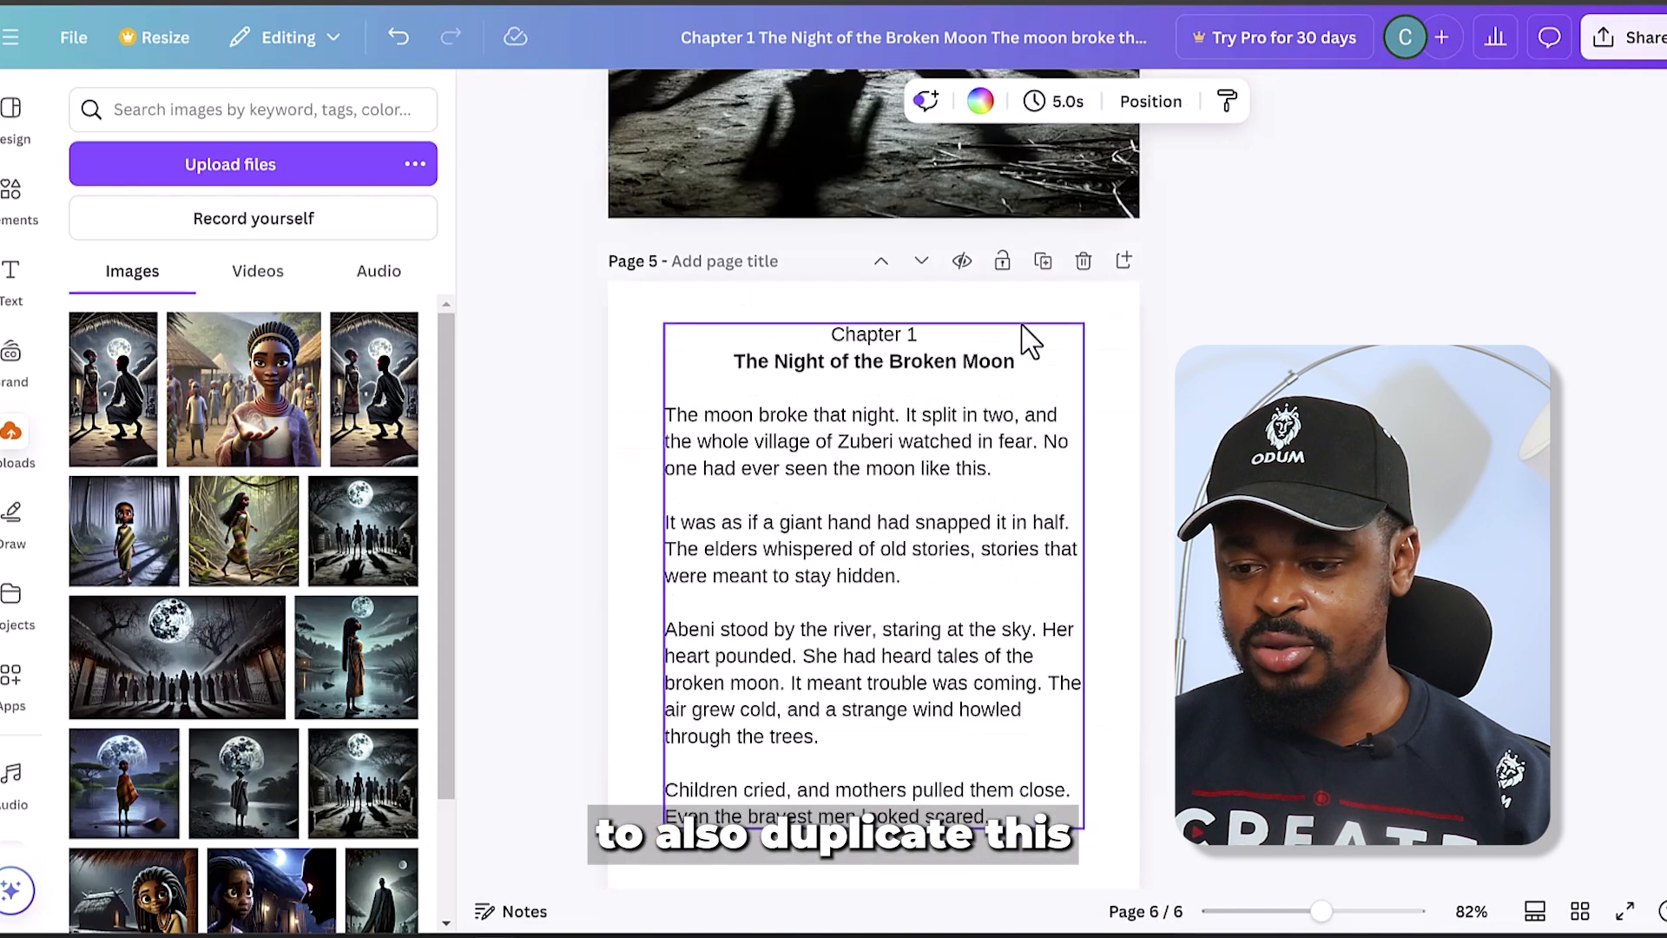
- Duplicate the Chapter 1 text page and move the copy below the blank page 6
{"action": "left_click", "coordinate": [1042, 260]}
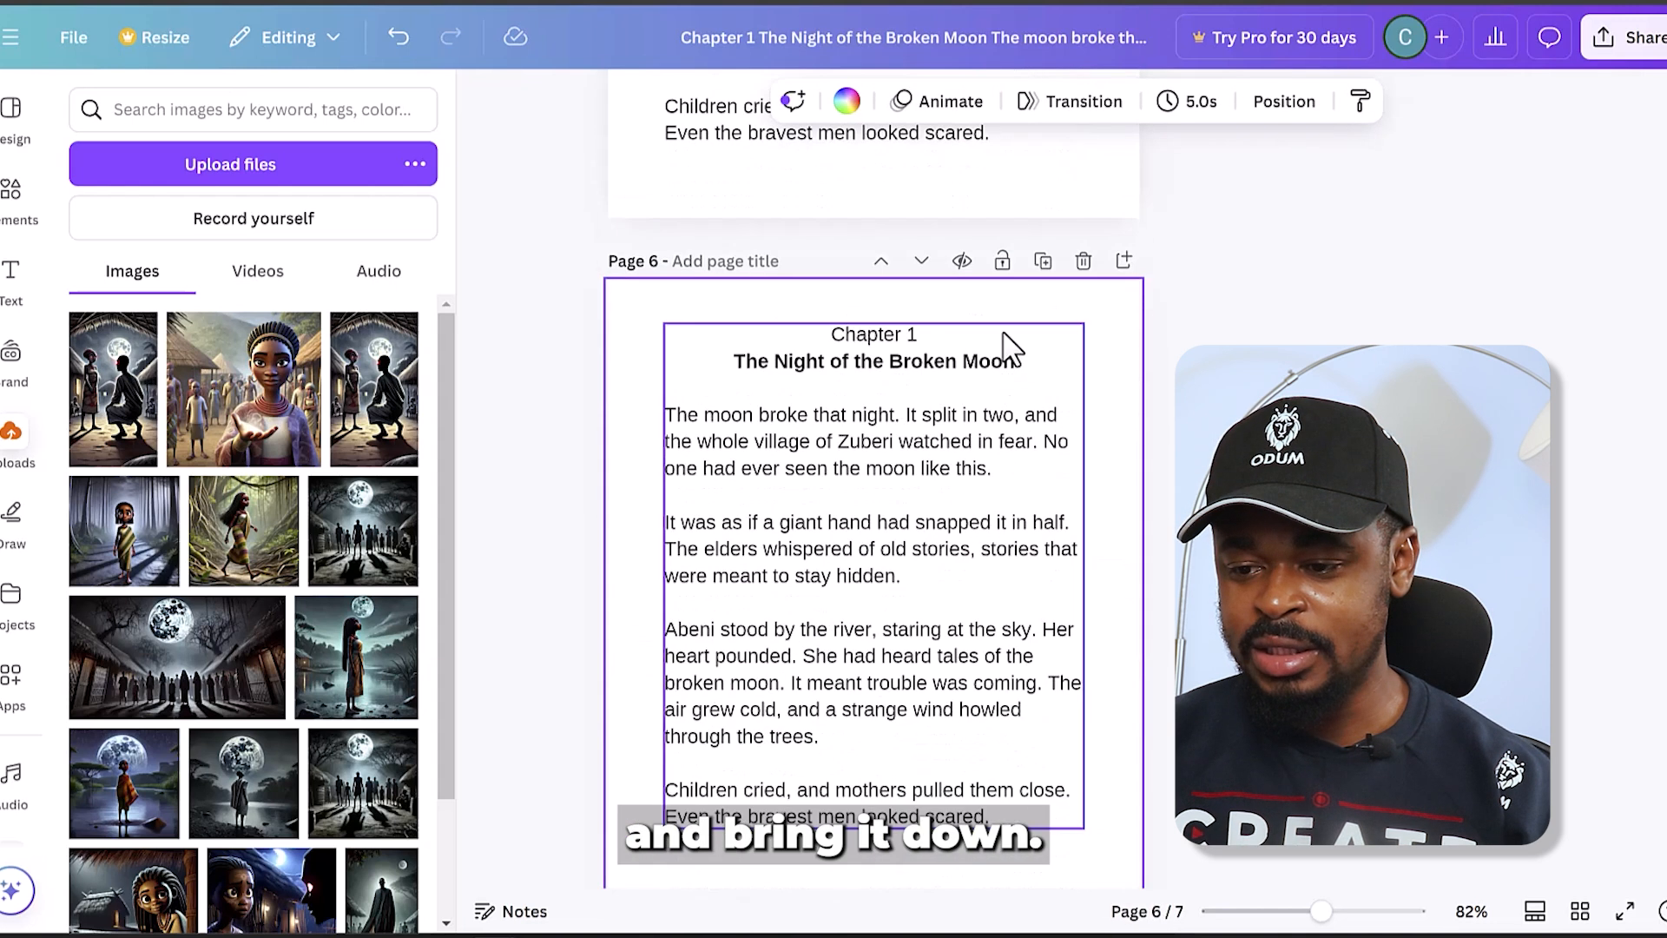
{"action": "left_click", "coordinate": [922, 260]}
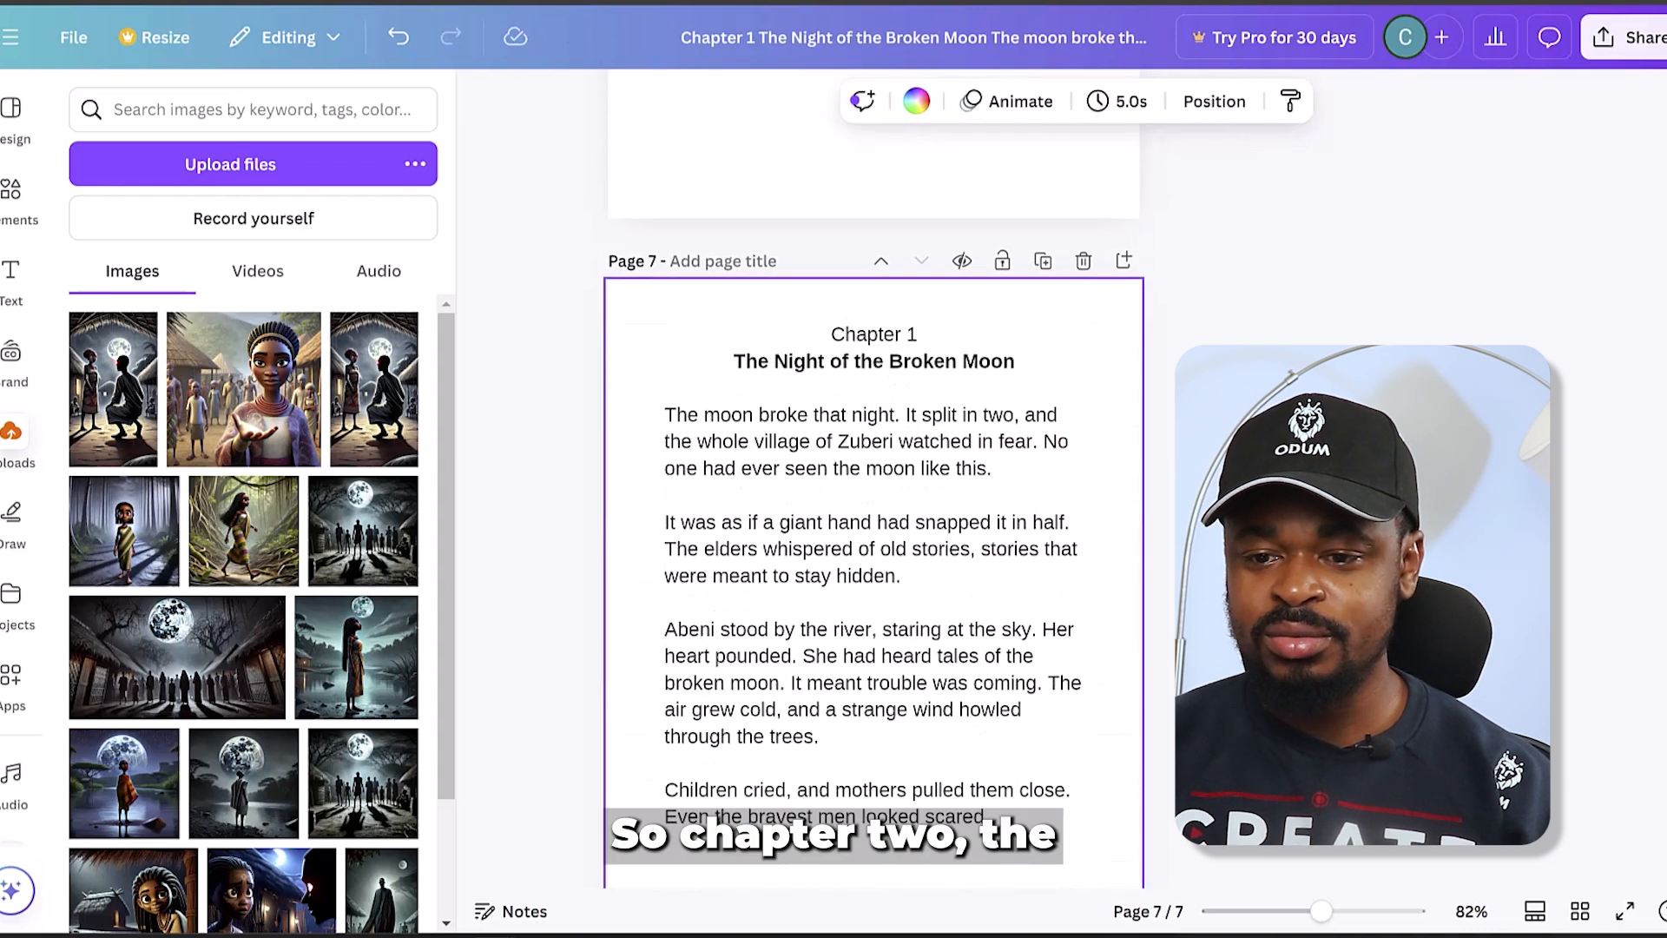
- In ChatGPT, copy the last two paragraphs of Chapter 1, starting from "Go inside!", and return to the Canva design
{"action": "key", "text": "ctrl+Tab"}
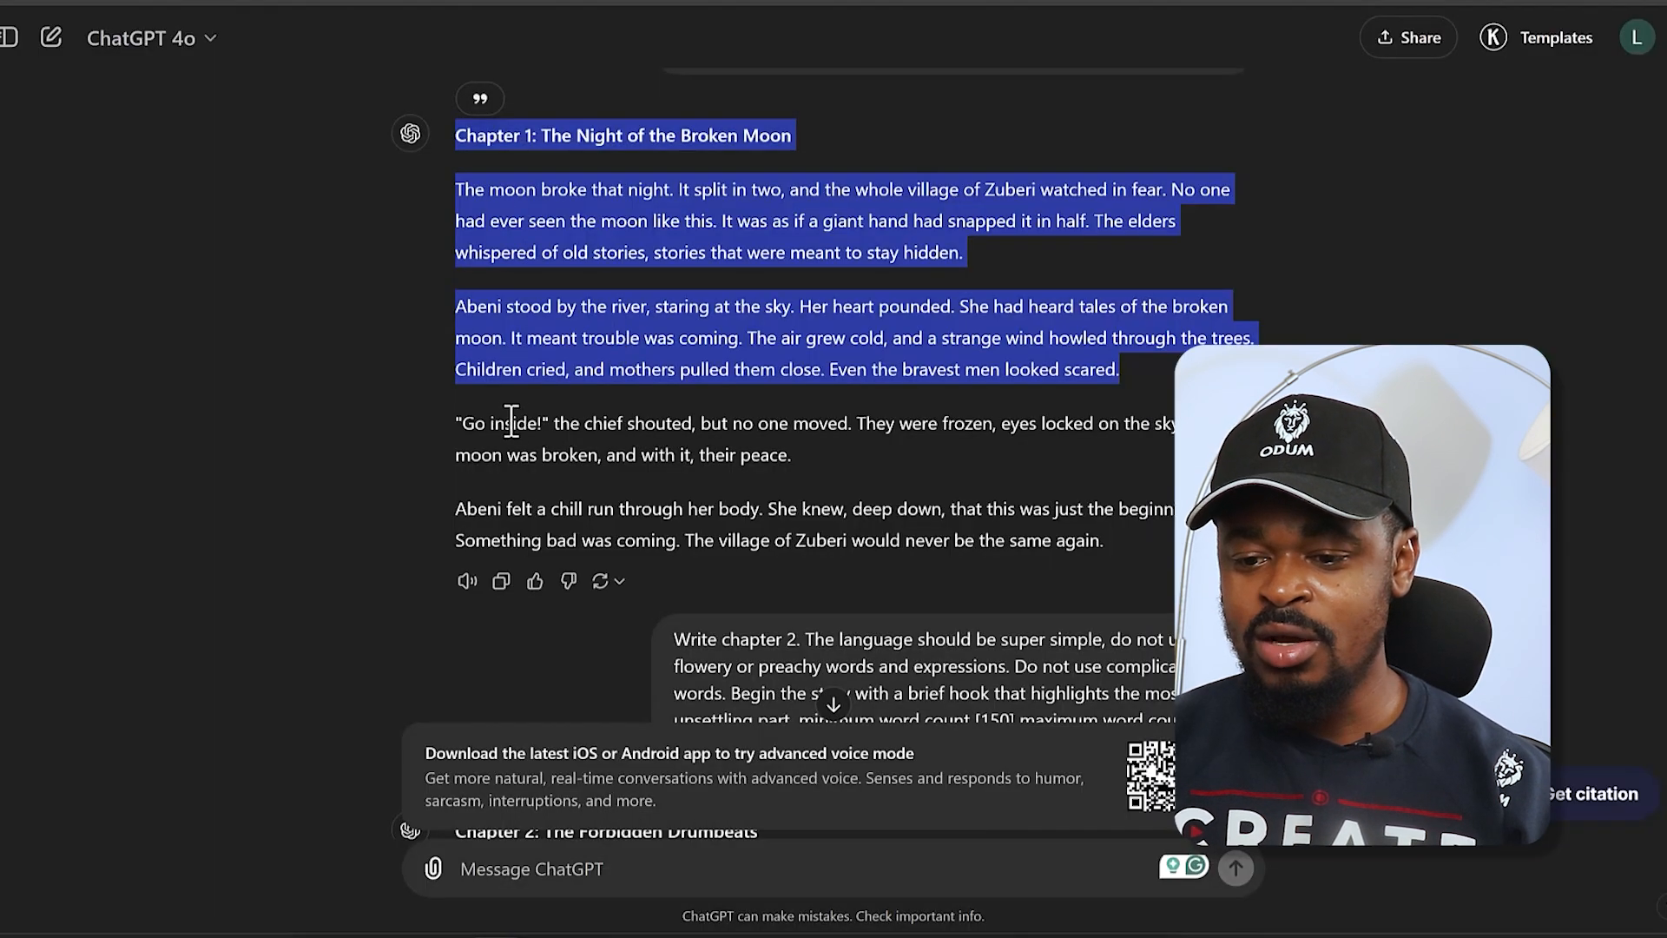
{"action": "left_click_drag", "start_coordinate": [461, 423], "coordinate": [1174, 540]}
{"action": "key", "text": "ctrl+c"}
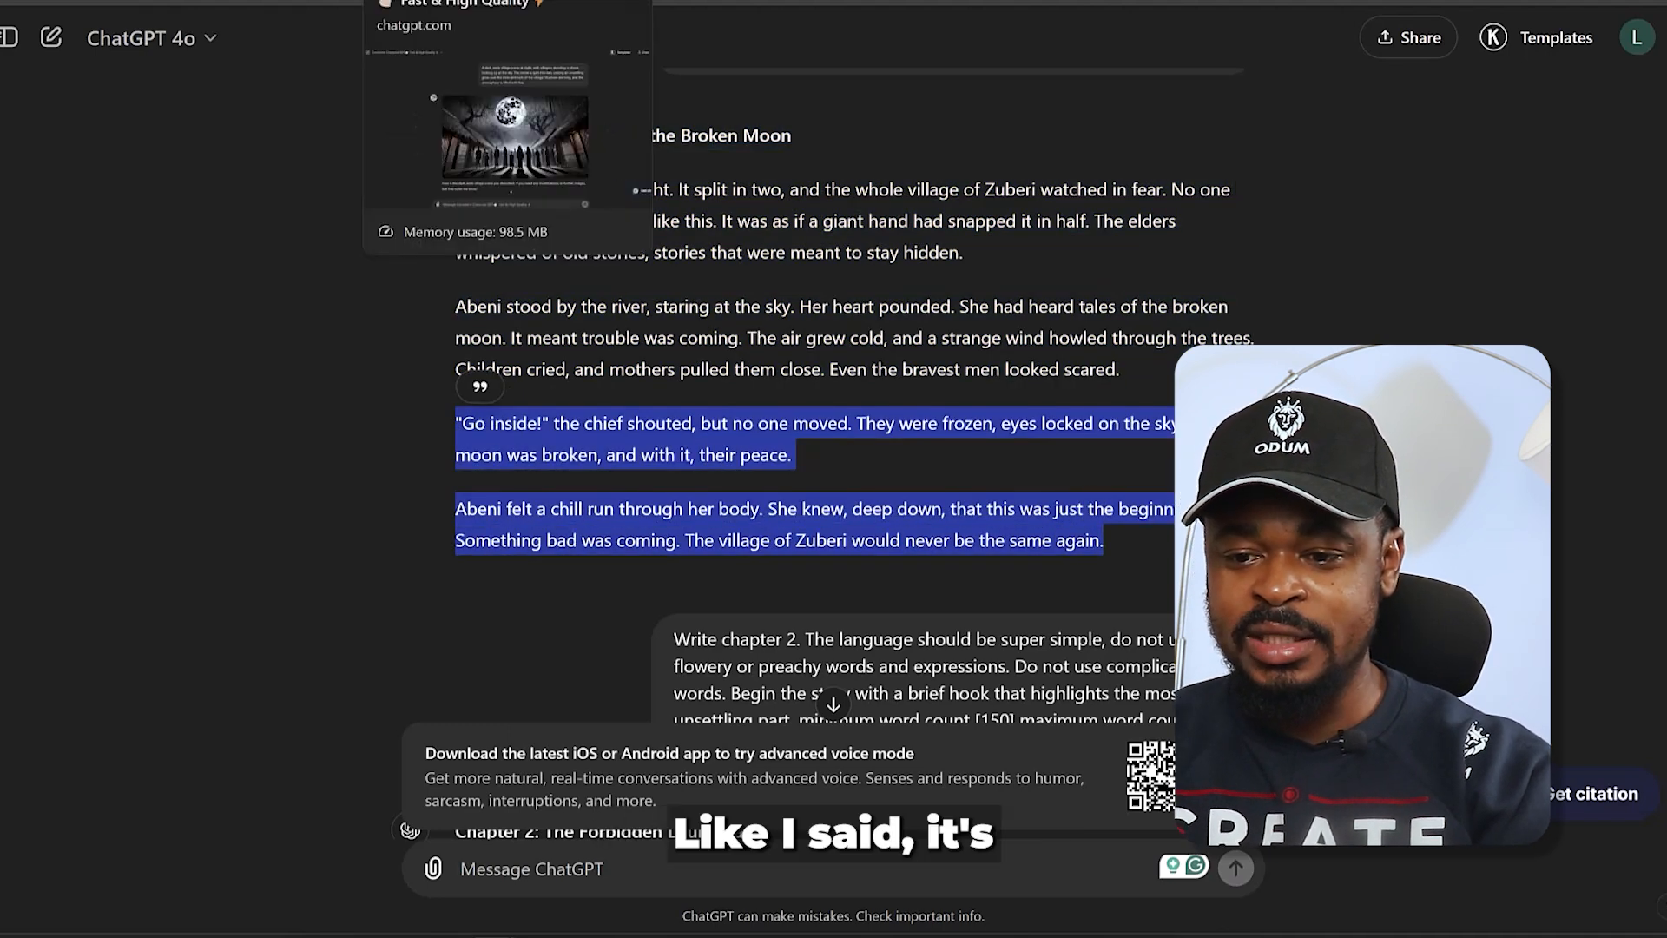
{"action": "left_click", "coordinate": [247, 1]}
- Replace the story paragraphs below the heading on page 7 with the copied Chapter 1 ending
{"action": "scroll", "coordinate": [954, 434], "scroll_direction": "up", "scroll_amount": 4}
{"action": "scroll", "coordinate": [955, 434], "scroll_direction": "down", "scroll_amount": 8}
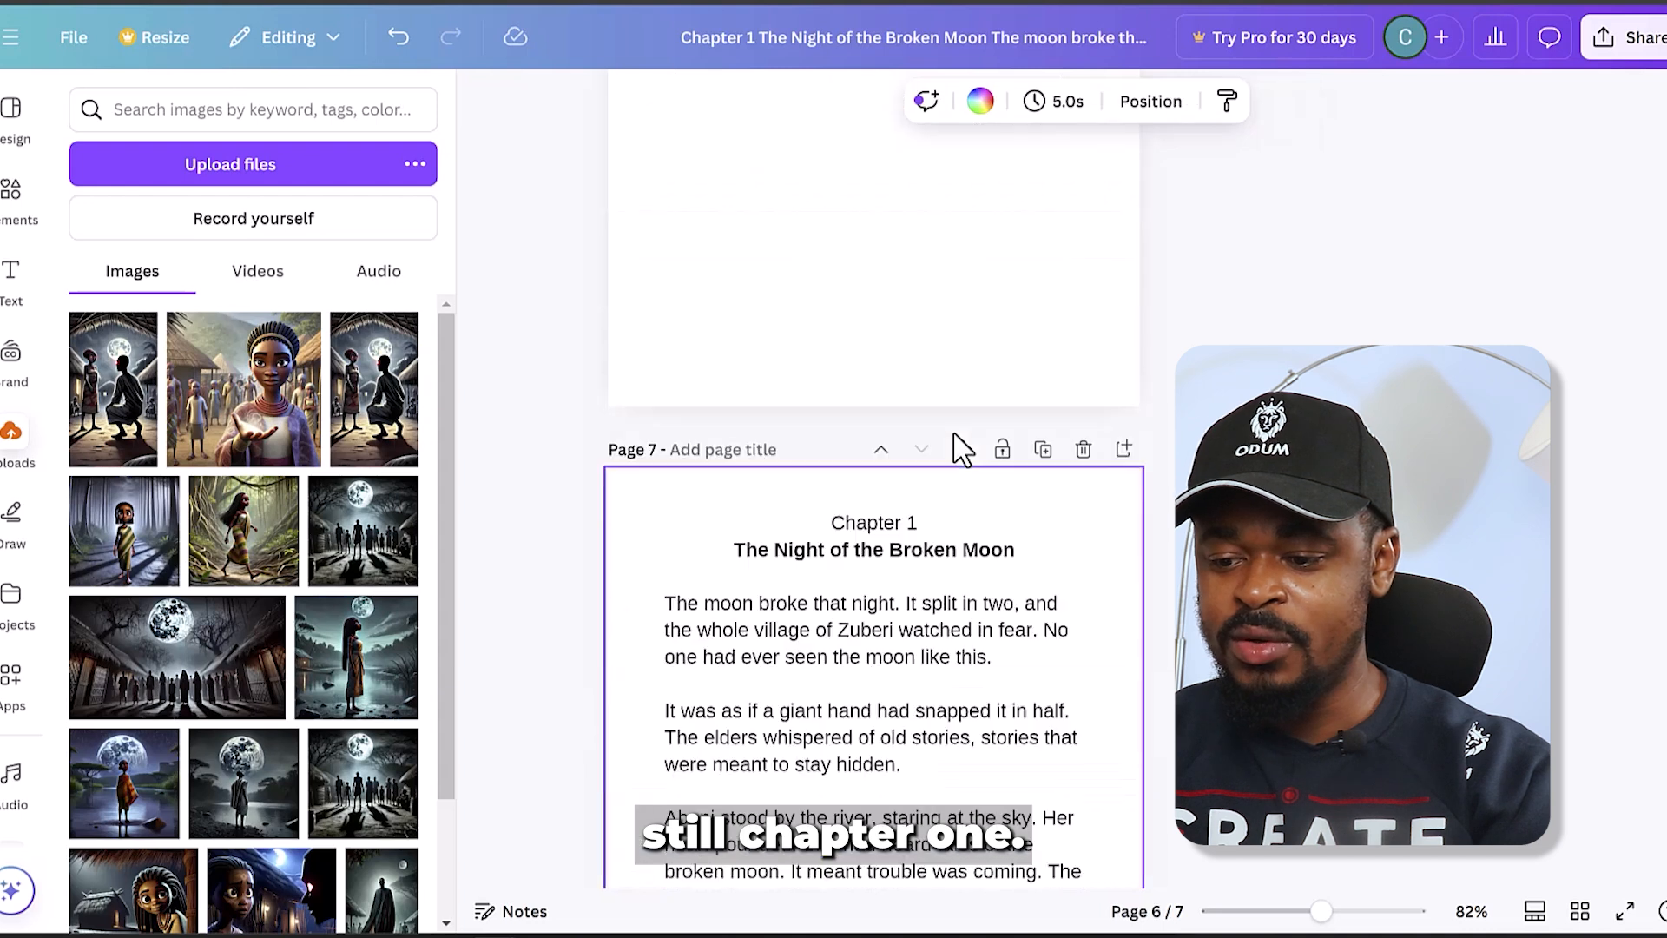
{"action": "double_click", "coordinate": [678, 417]}
{"action": "left_click", "coordinate": [679, 416]}
{"action": "left_click_drag", "start_coordinate": [678, 417], "coordinate": [1059, 820]}
{"action": "key", "text": "ctrl+v"}
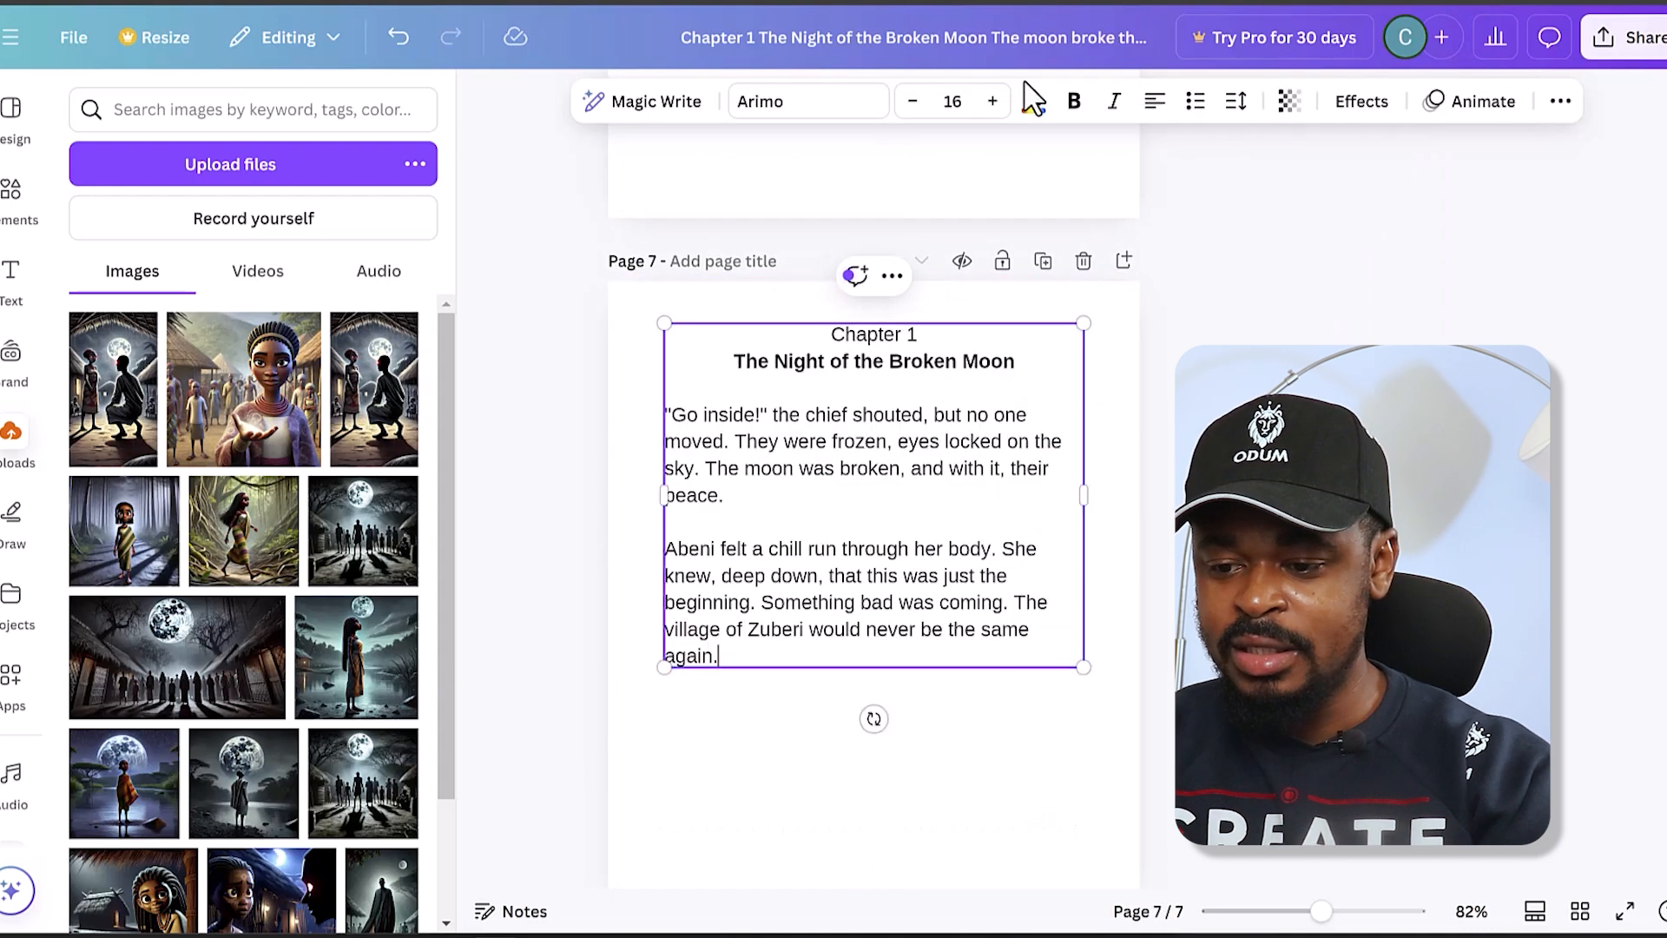
- Delete the "Chapter 1 The Night of the Broken Moon" heading from the page 7 text and deselect the text box
{"action": "left_click_drag", "start_coordinate": [1037, 365], "coordinate": [832, 339]}
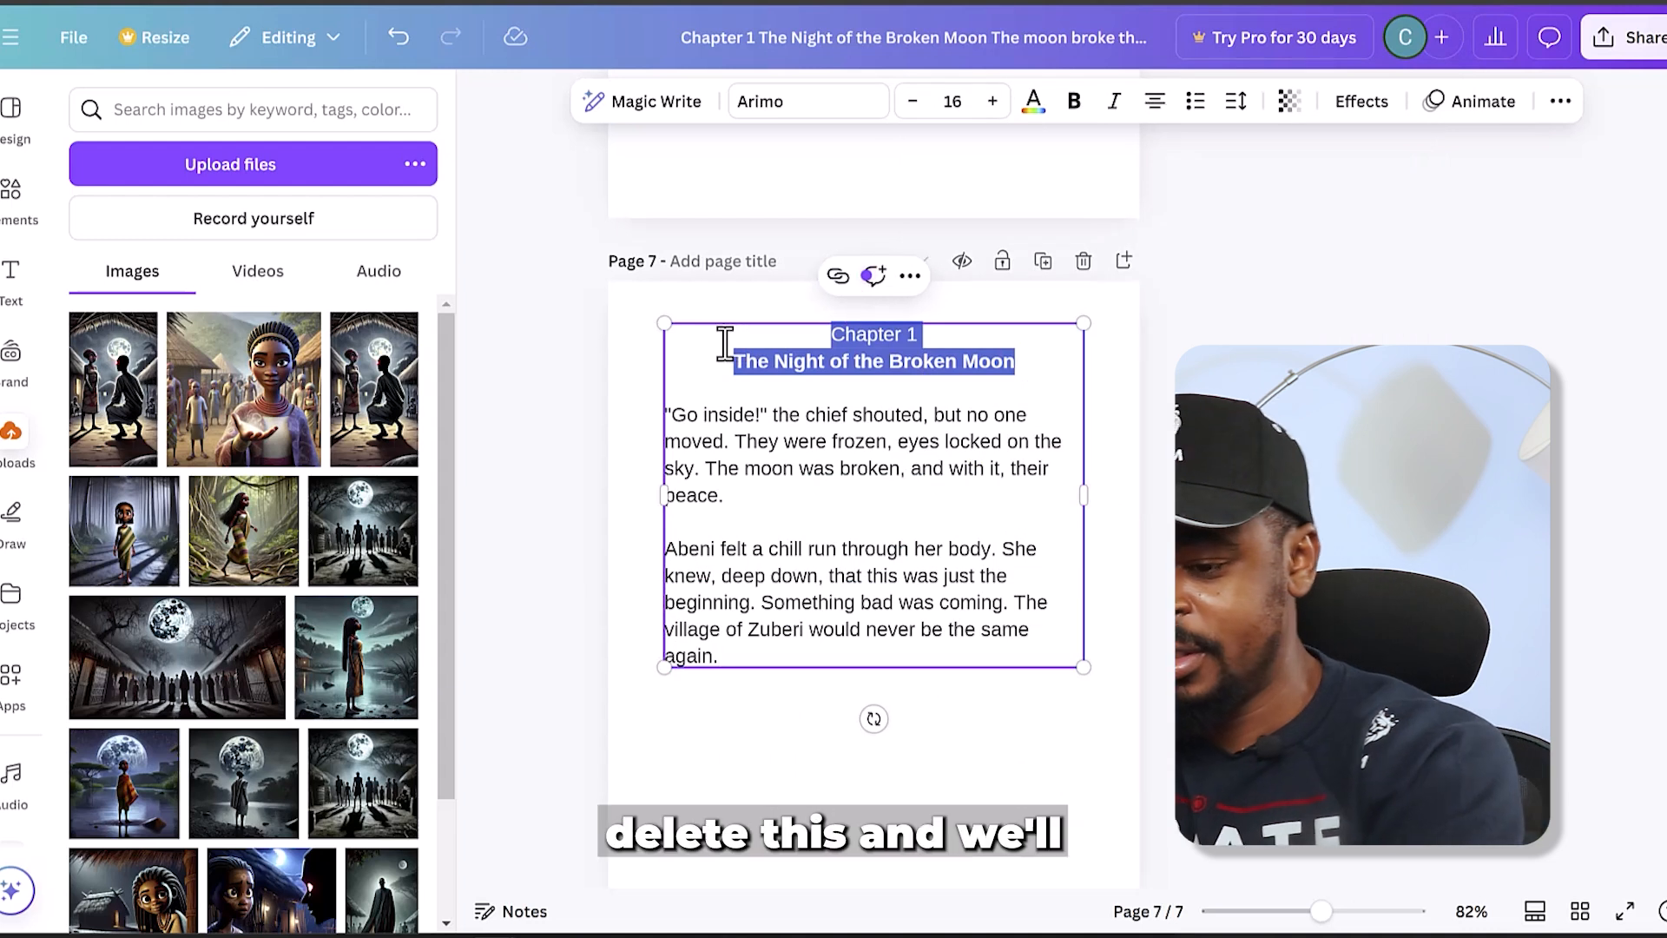
{"action": "key", "text": "BackSpace"}
{"action": "left_click", "coordinate": [1110, 461]}
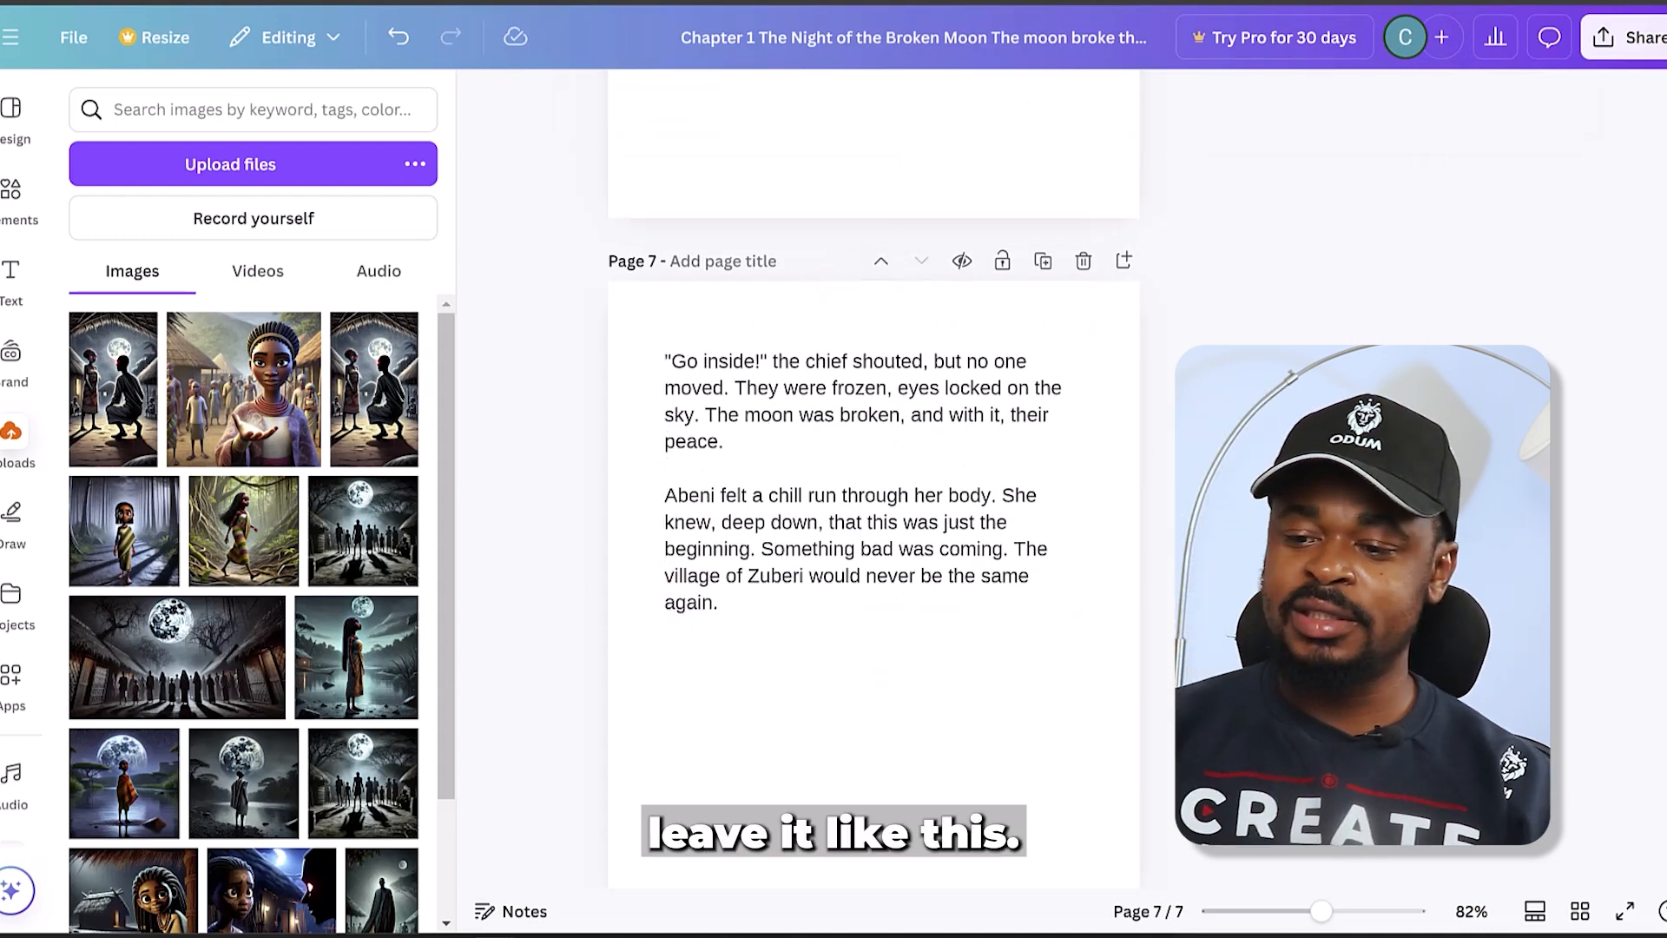
- Add the uploaded image of the girl standing by the moonlit river to page 6 and set it as the page background
{"action": "scroll", "coordinate": [944, 499], "scroll_direction": "up", "scroll_amount": 6}
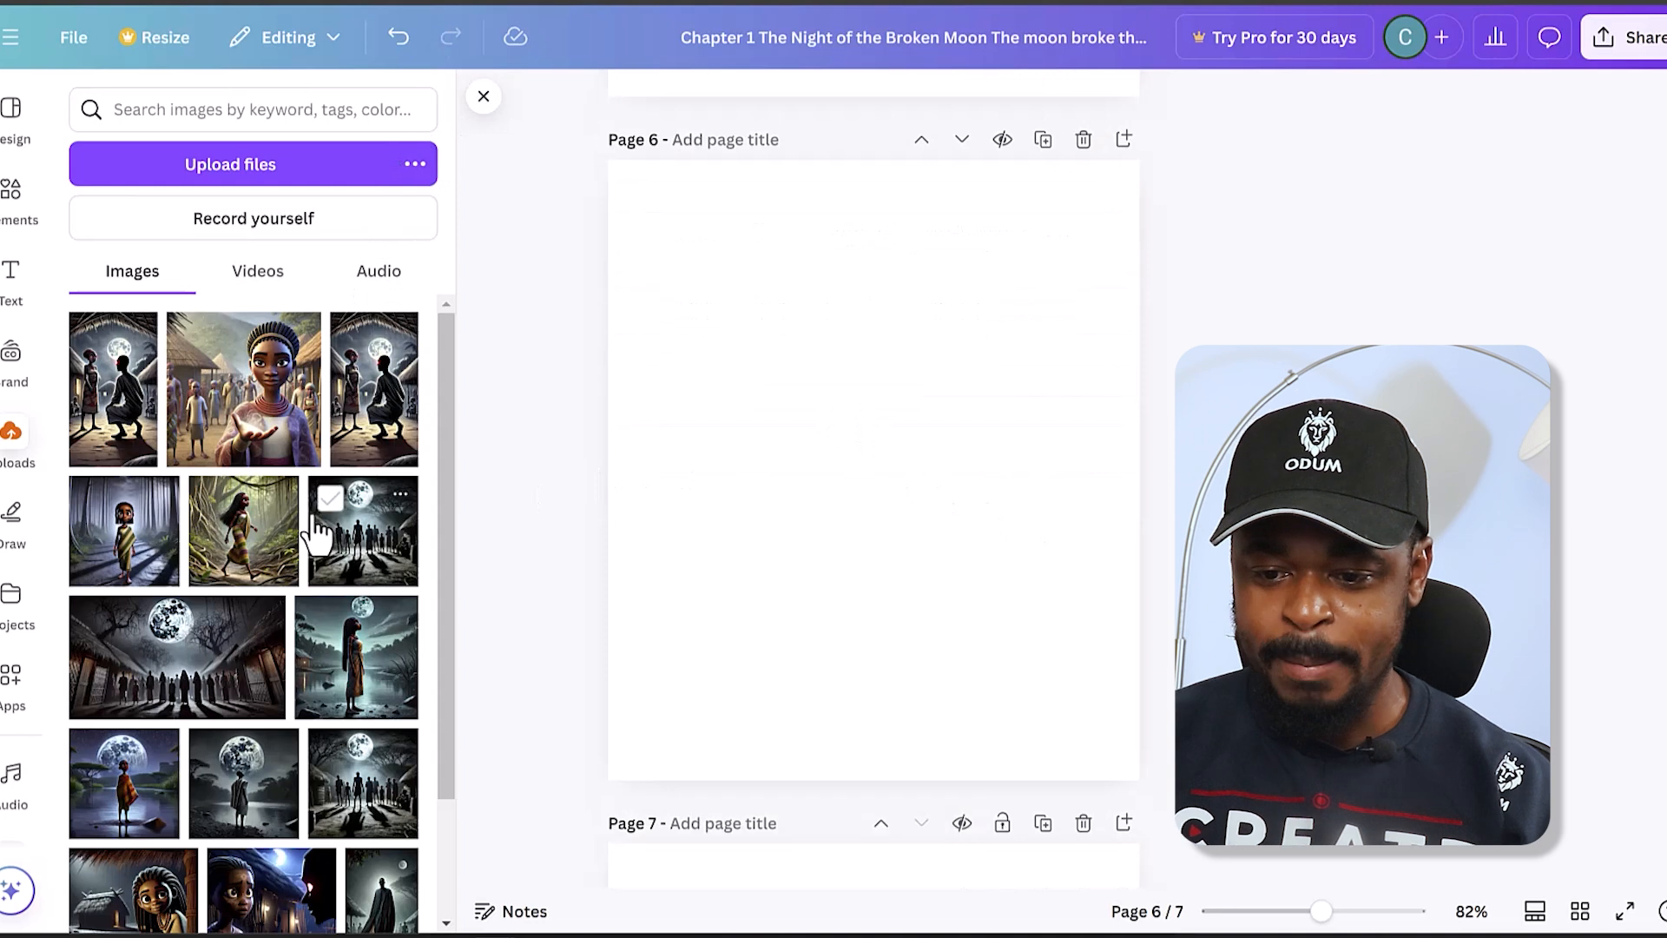
{"action": "scroll", "coordinate": [314, 528], "scroll_direction": "down", "scroll_amount": 3}
{"action": "scroll", "coordinate": [314, 528], "scroll_direction": "up", "scroll_amount": 3}
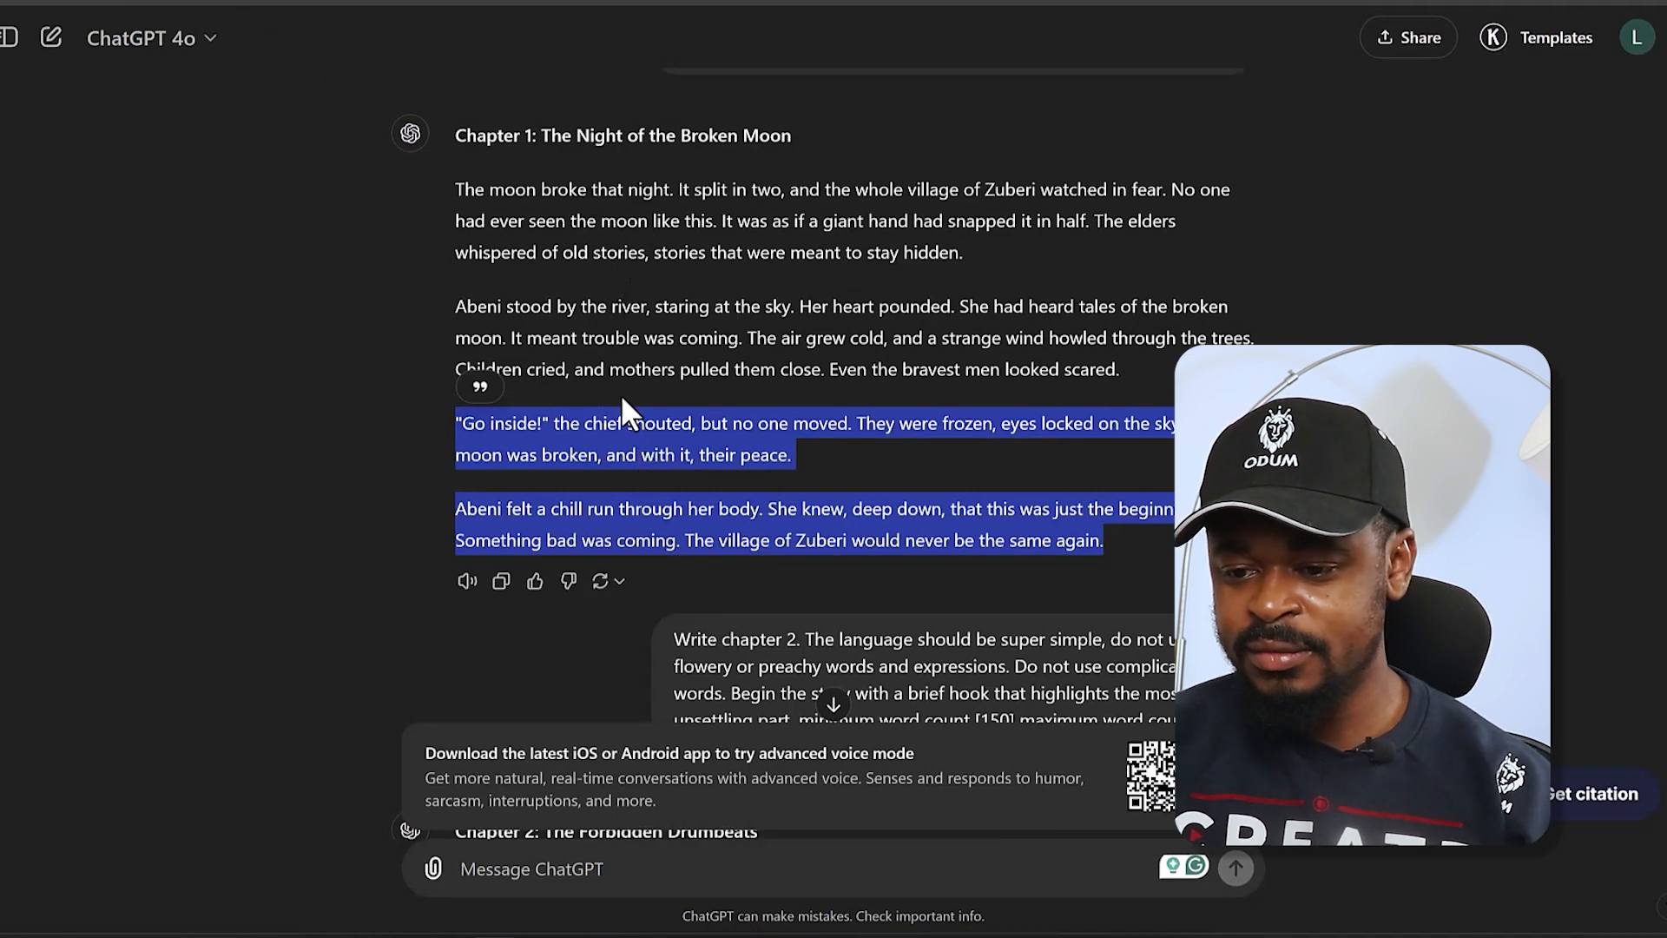
{"action": "key", "text": "alt+Tab"}
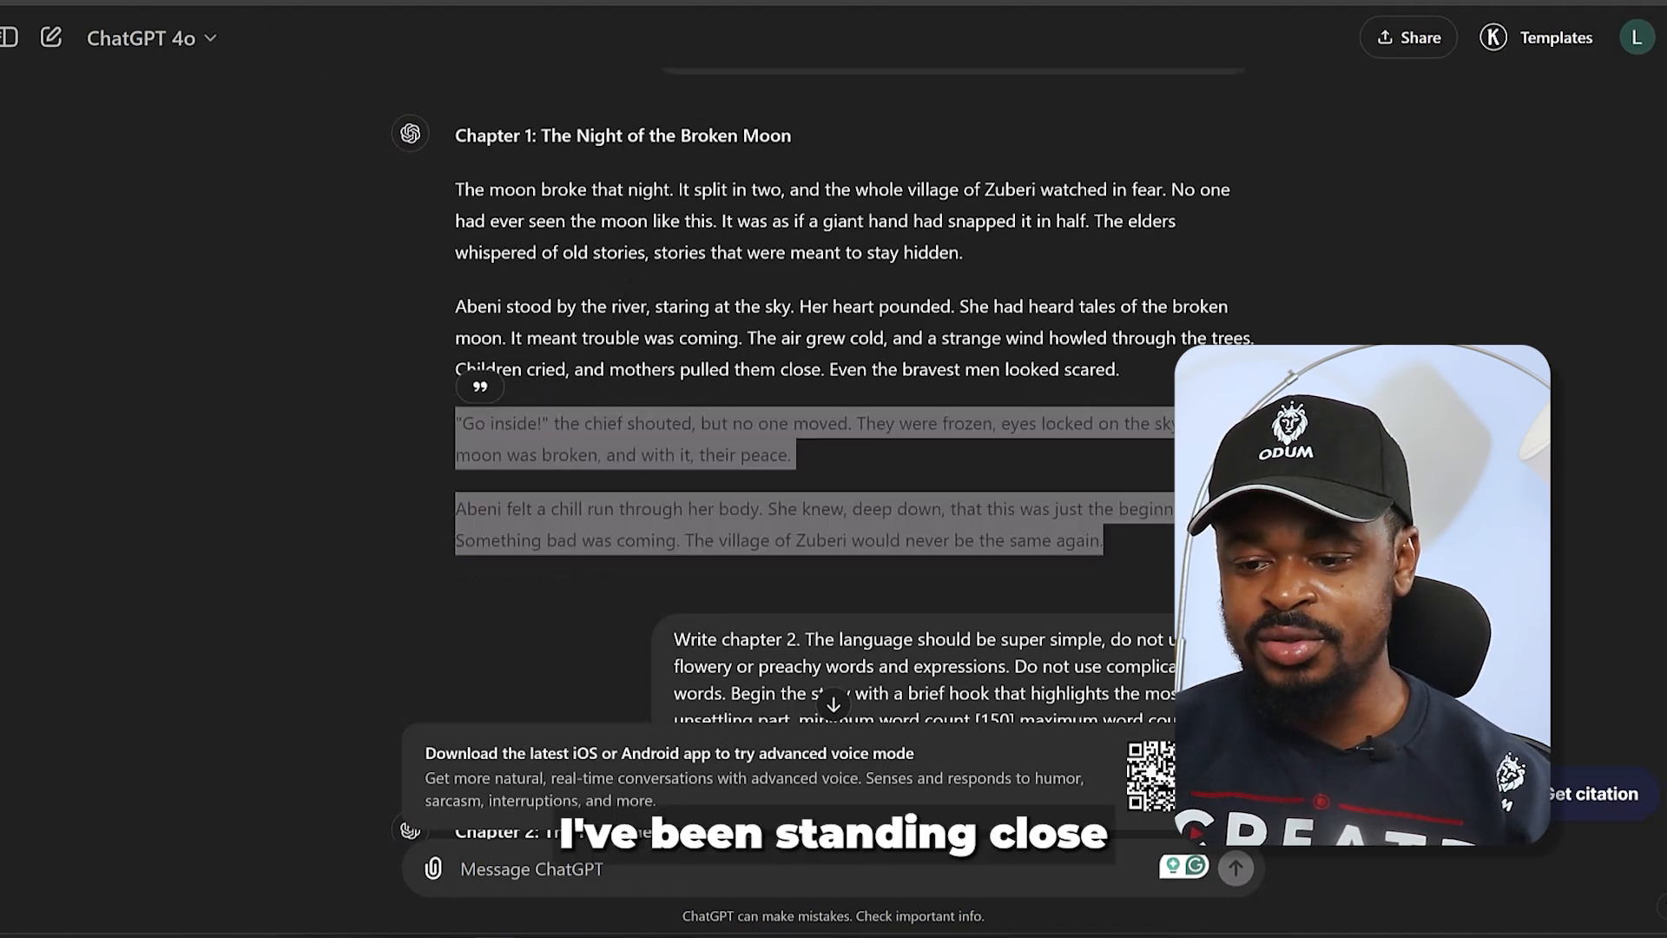
{"action": "scroll", "coordinate": [321, 621], "scroll_direction": "down", "scroll_amount": 5}
{"action": "scroll", "coordinate": [321, 621], "scroll_direction": "down", "scroll_amount": 5}
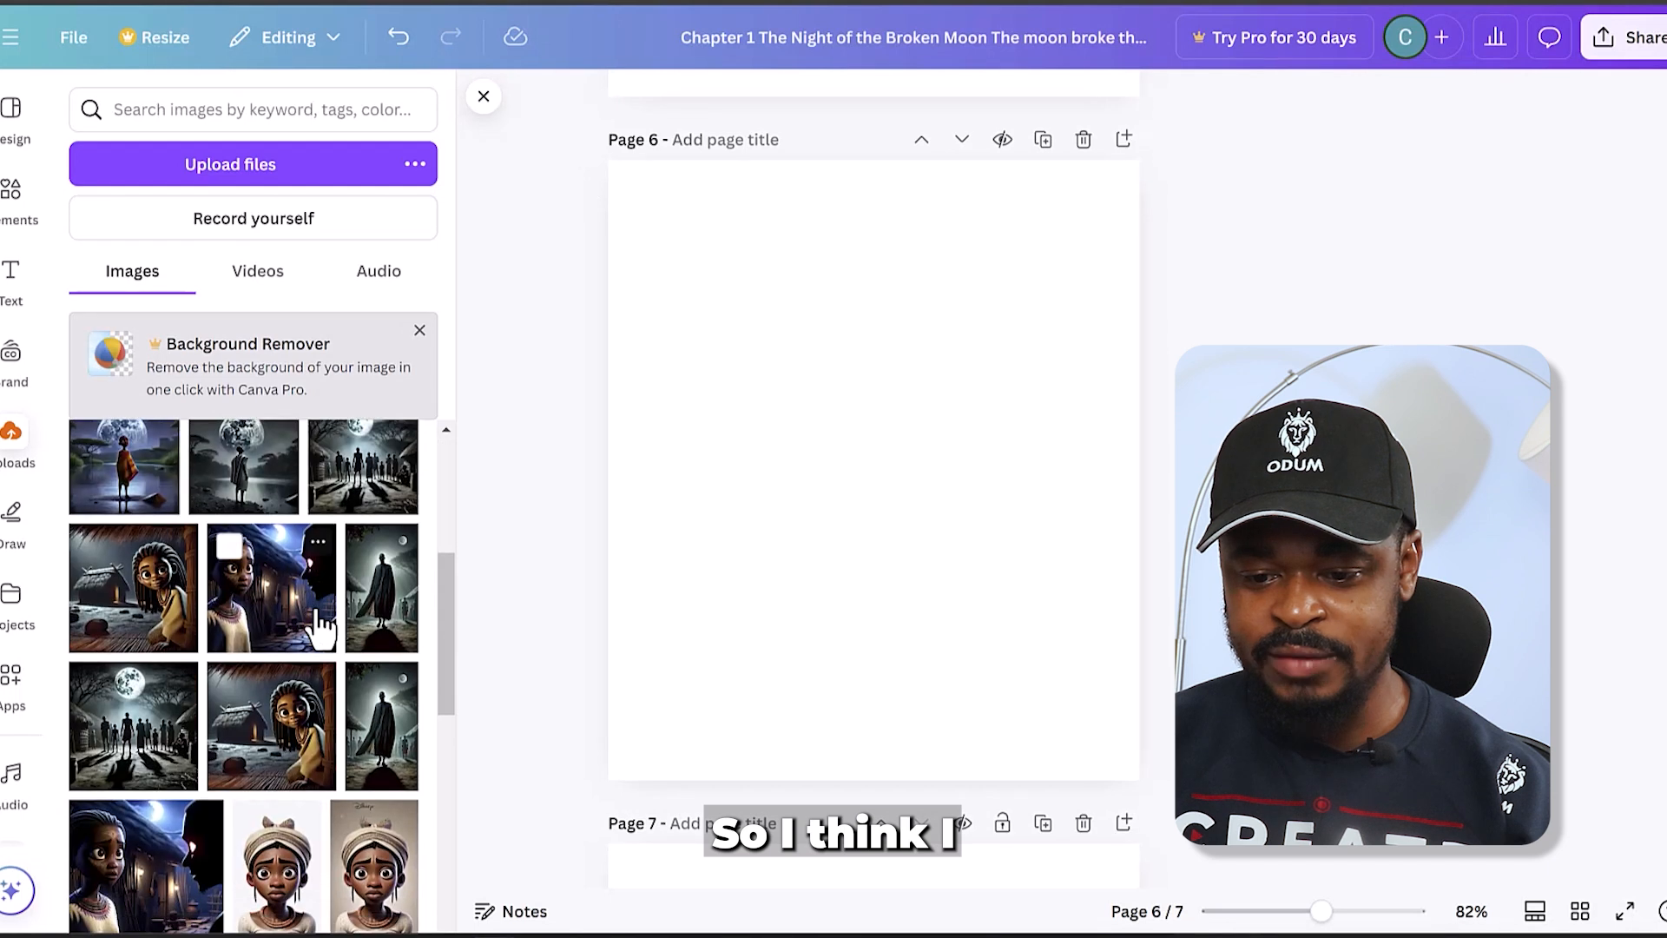
{"action": "scroll", "coordinate": [322, 625], "scroll_direction": "down", "scroll_amount": 2}
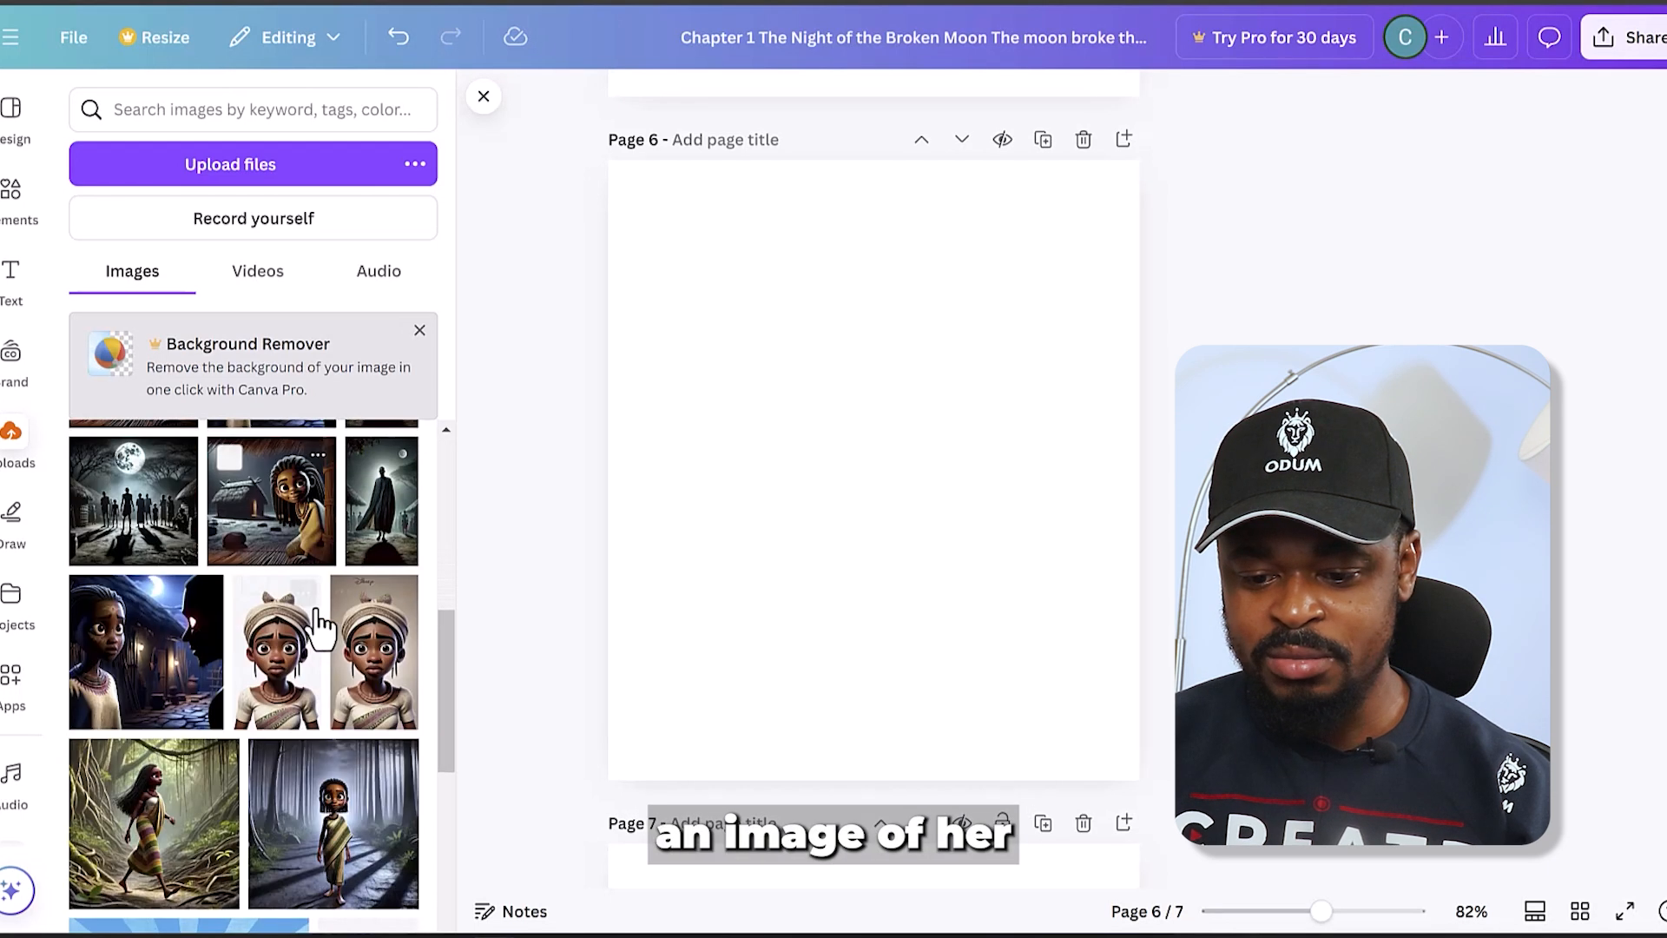
{"action": "scroll", "coordinate": [317, 617], "scroll_direction": "down", "scroll_amount": 3}
{"action": "scroll", "coordinate": [321, 625], "scroll_direction": "up", "scroll_amount": 6}
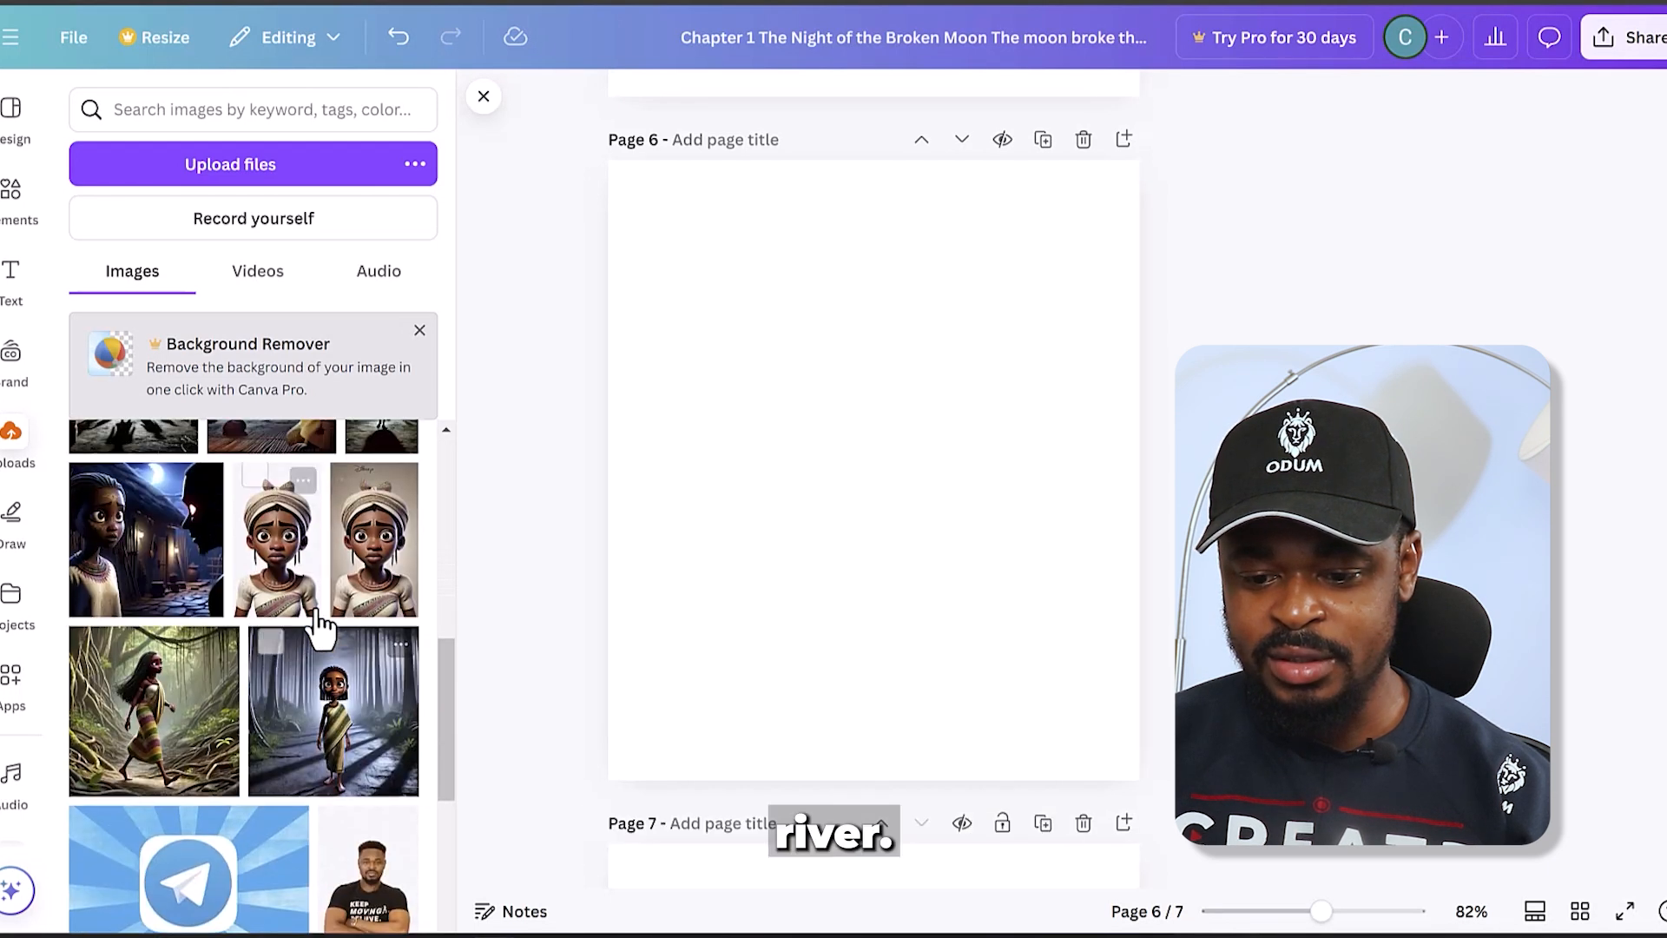
{"action": "left_click", "coordinate": [356, 707]}
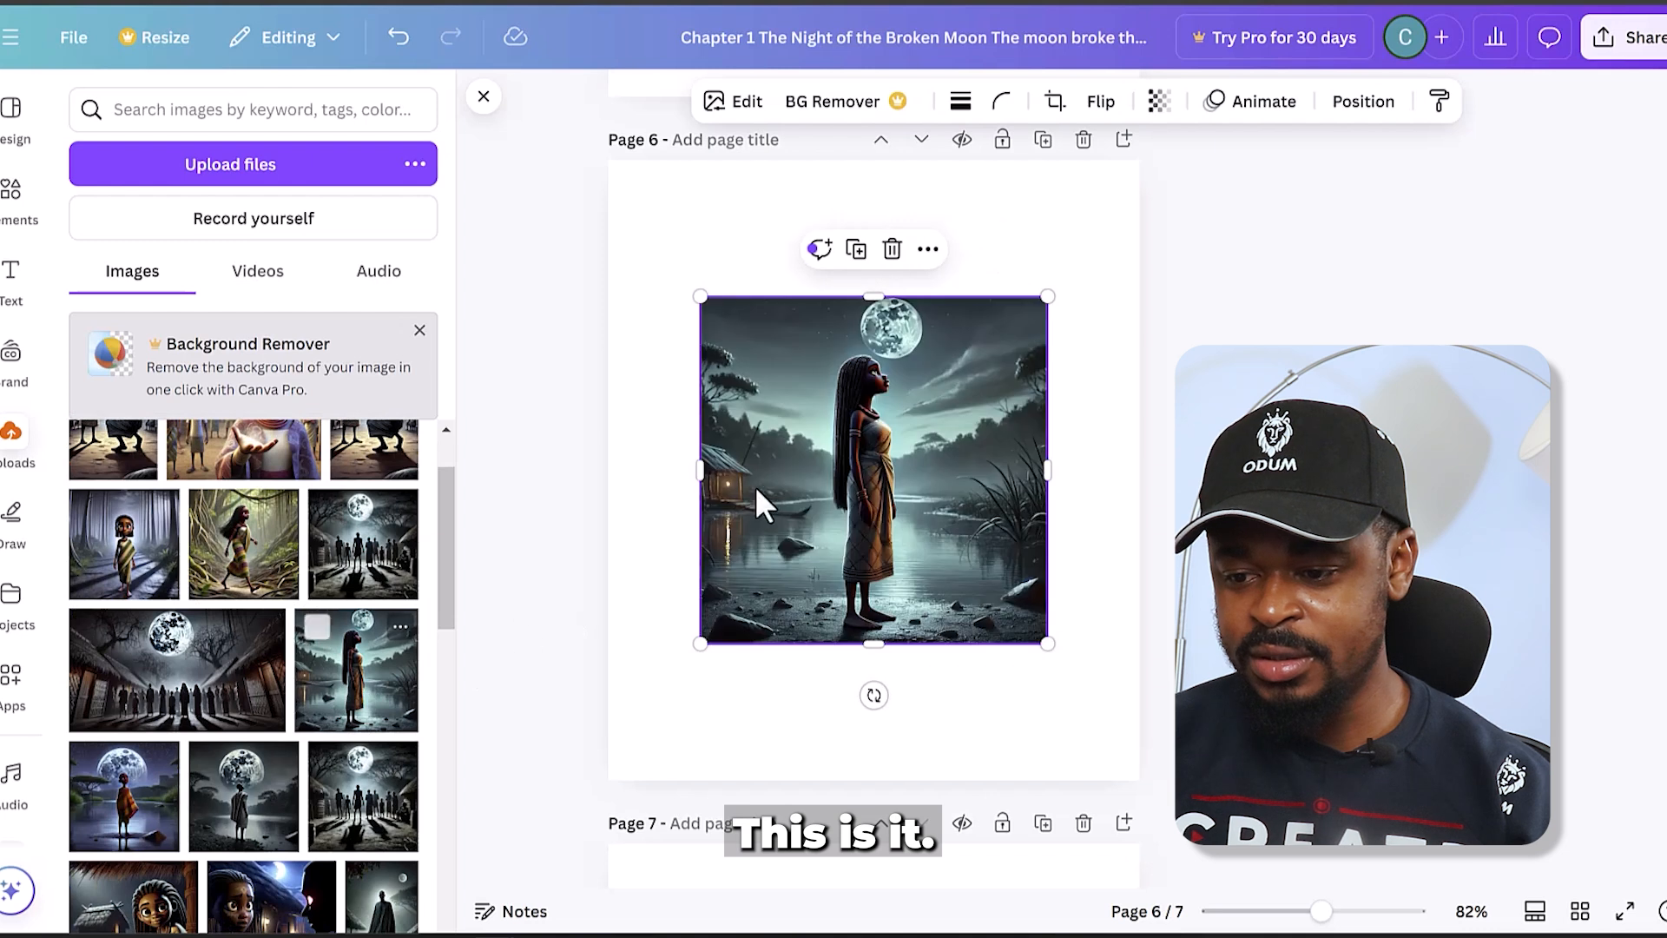
{"action": "right_click", "coordinate": [843, 426]}
{"action": "left_click", "coordinate": [1016, 800]}
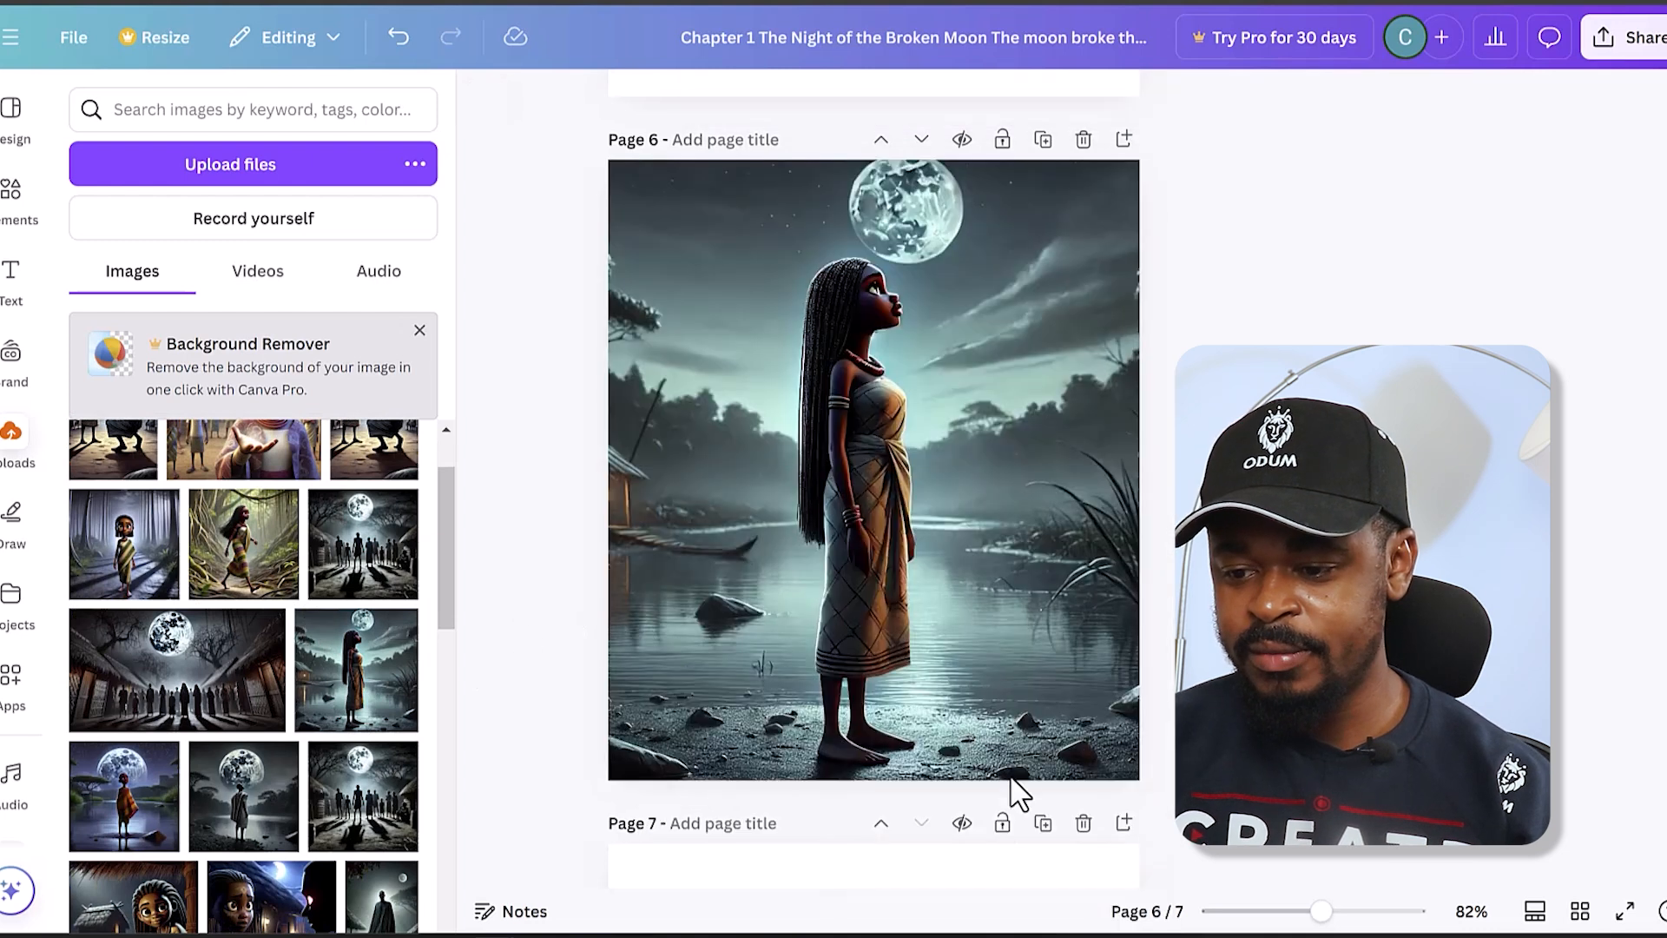
- Review the Chapter 1 picture and text pages and the pages of the following chapters up to page 20
{"action": "scroll", "coordinate": [898, 502], "scroll_direction": "up", "scroll_amount": 5}
{"action": "scroll", "coordinate": [897, 502], "scroll_direction": "down", "scroll_amount": 10}
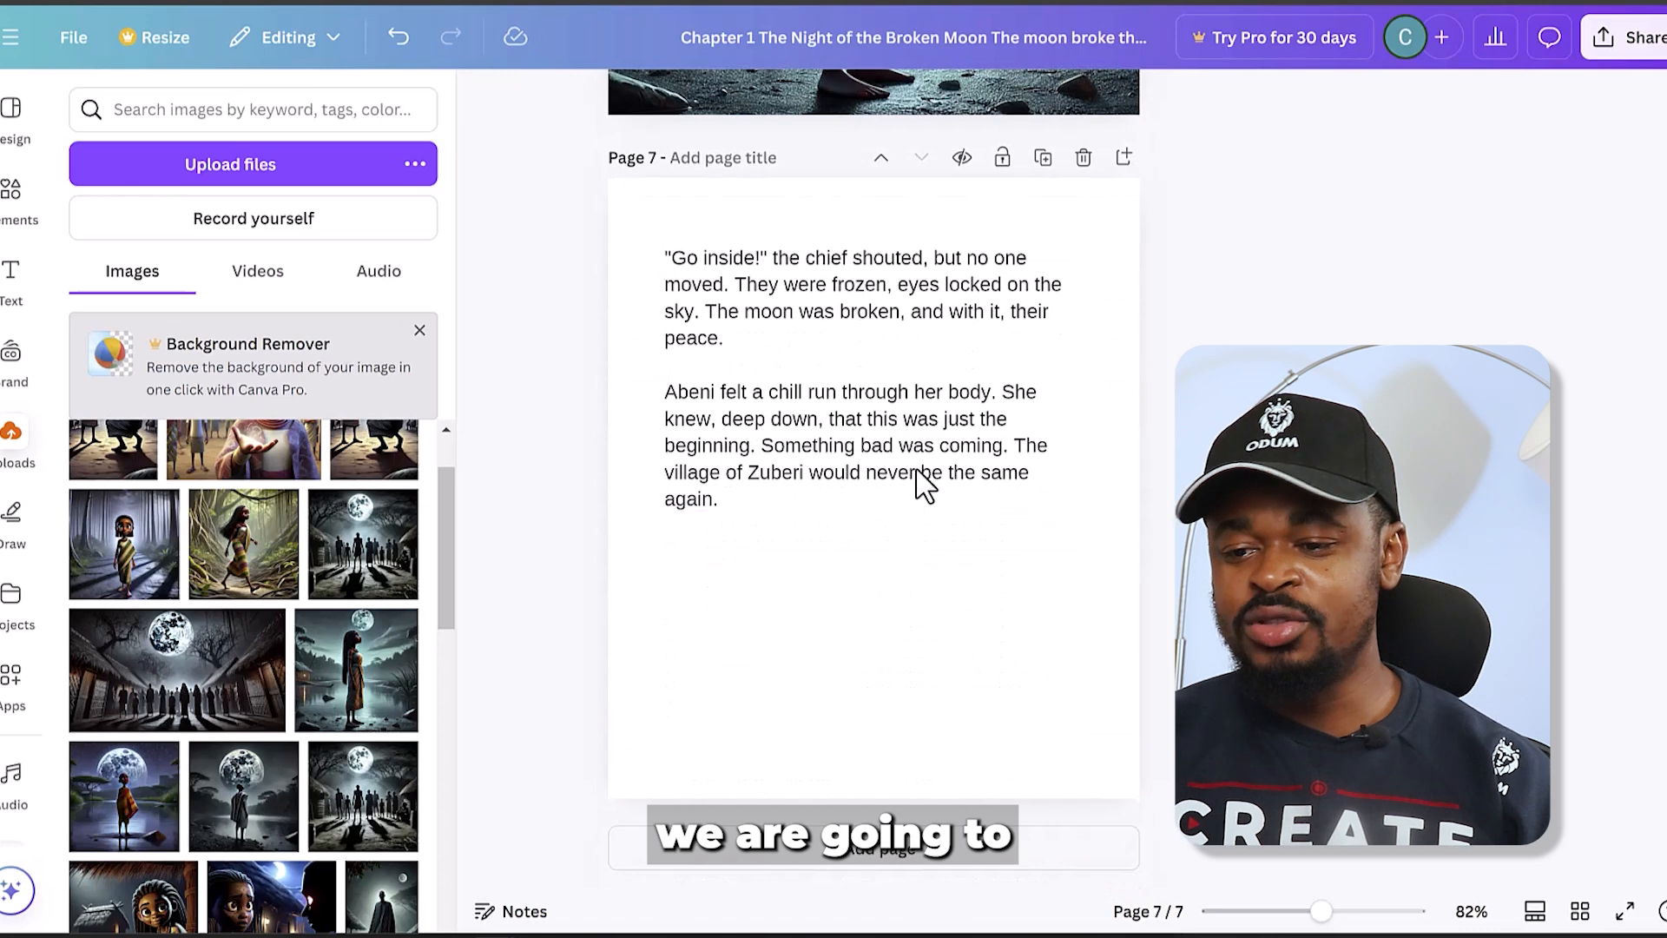
{"action": "scroll", "coordinate": [918, 473], "scroll_direction": "up", "scroll_amount": 5}
{"action": "scroll", "coordinate": [919, 450], "scroll_direction": "up", "scroll_amount": 3}
{"action": "scroll", "coordinate": [842, 473], "scroll_direction": "up", "scroll_amount": 7}
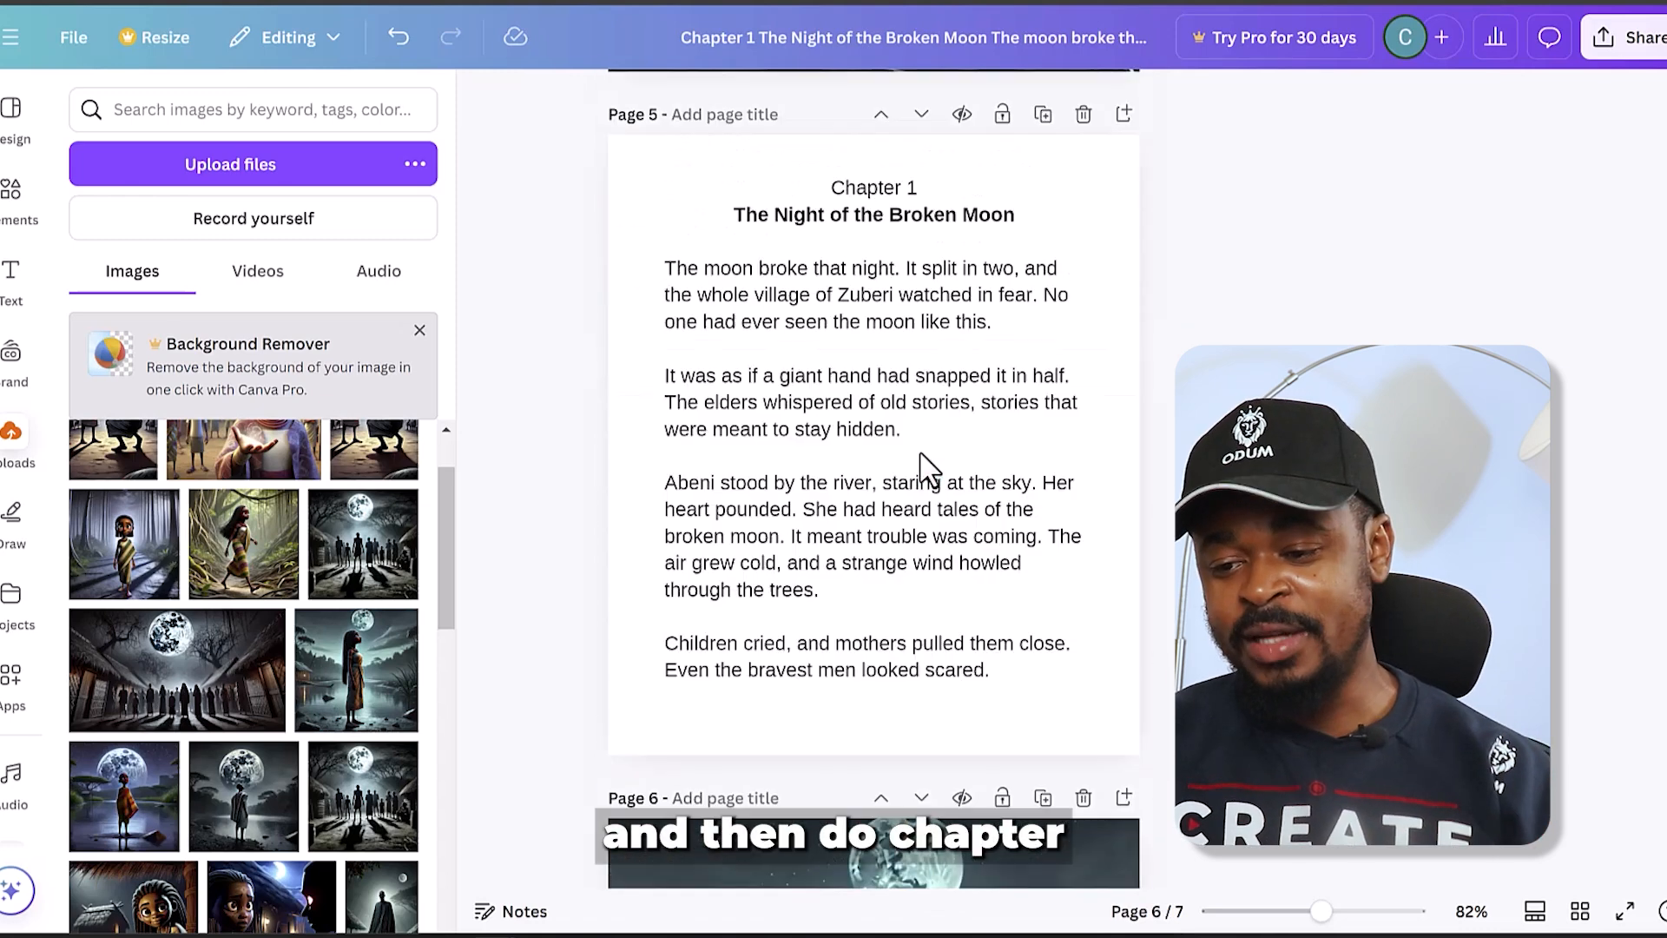
{"action": "scroll", "coordinate": [857, 391], "scroll_direction": "down", "scroll_amount": 15}
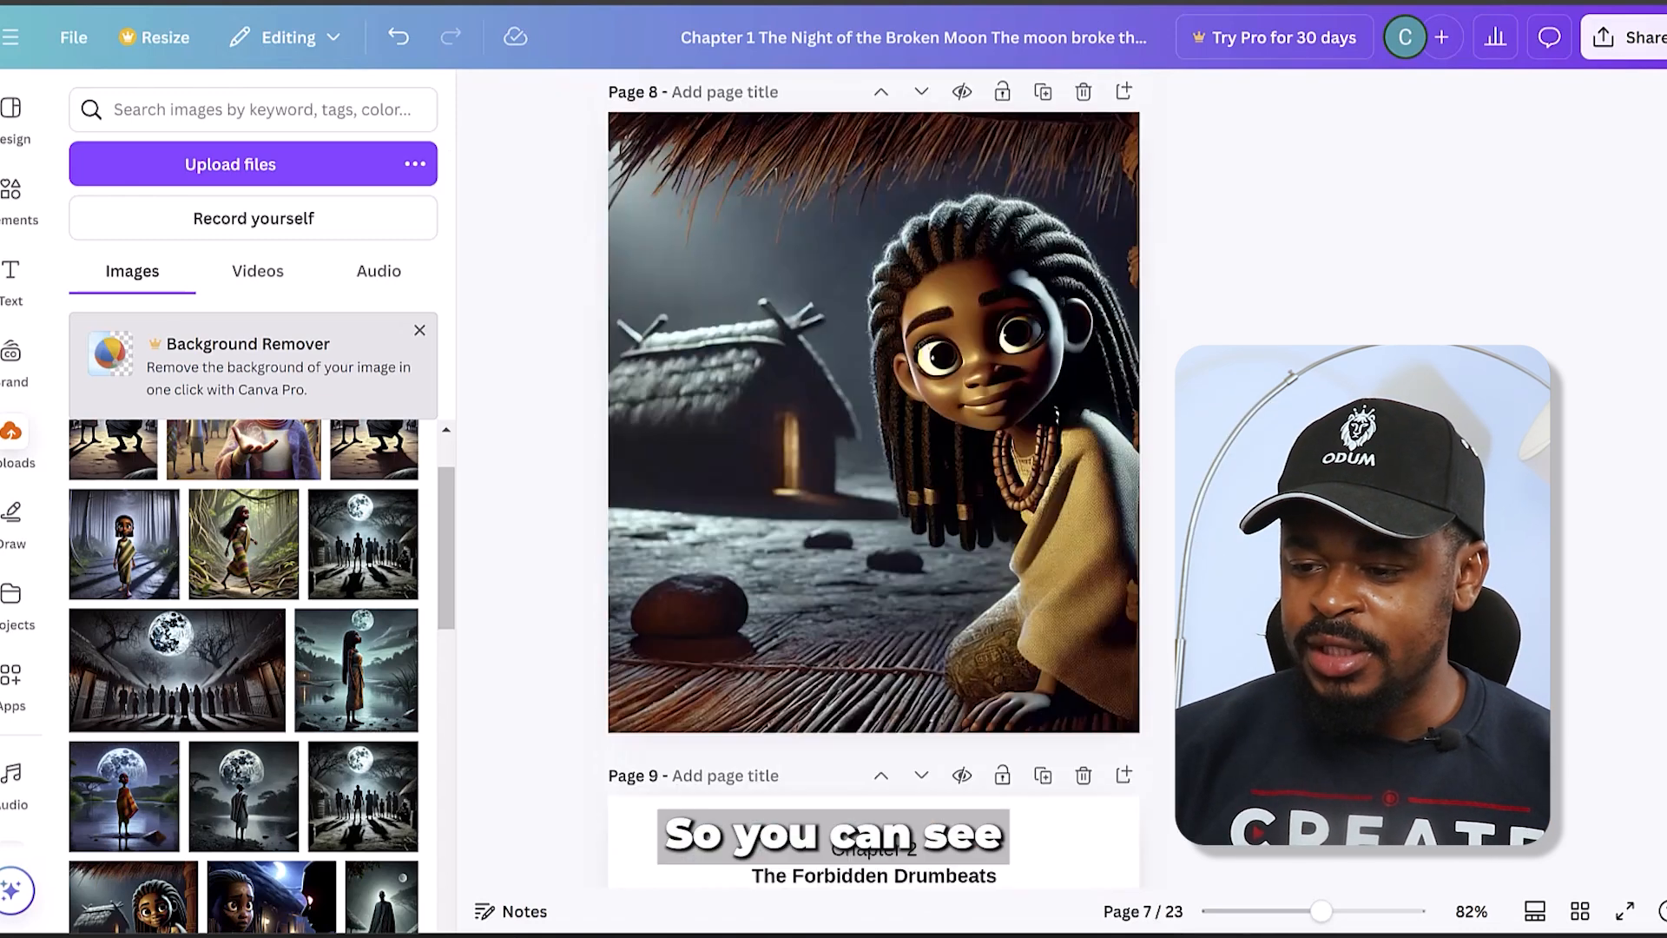
{"action": "scroll", "coordinate": [874, 479], "scroll_direction": "down", "scroll_amount": 20}
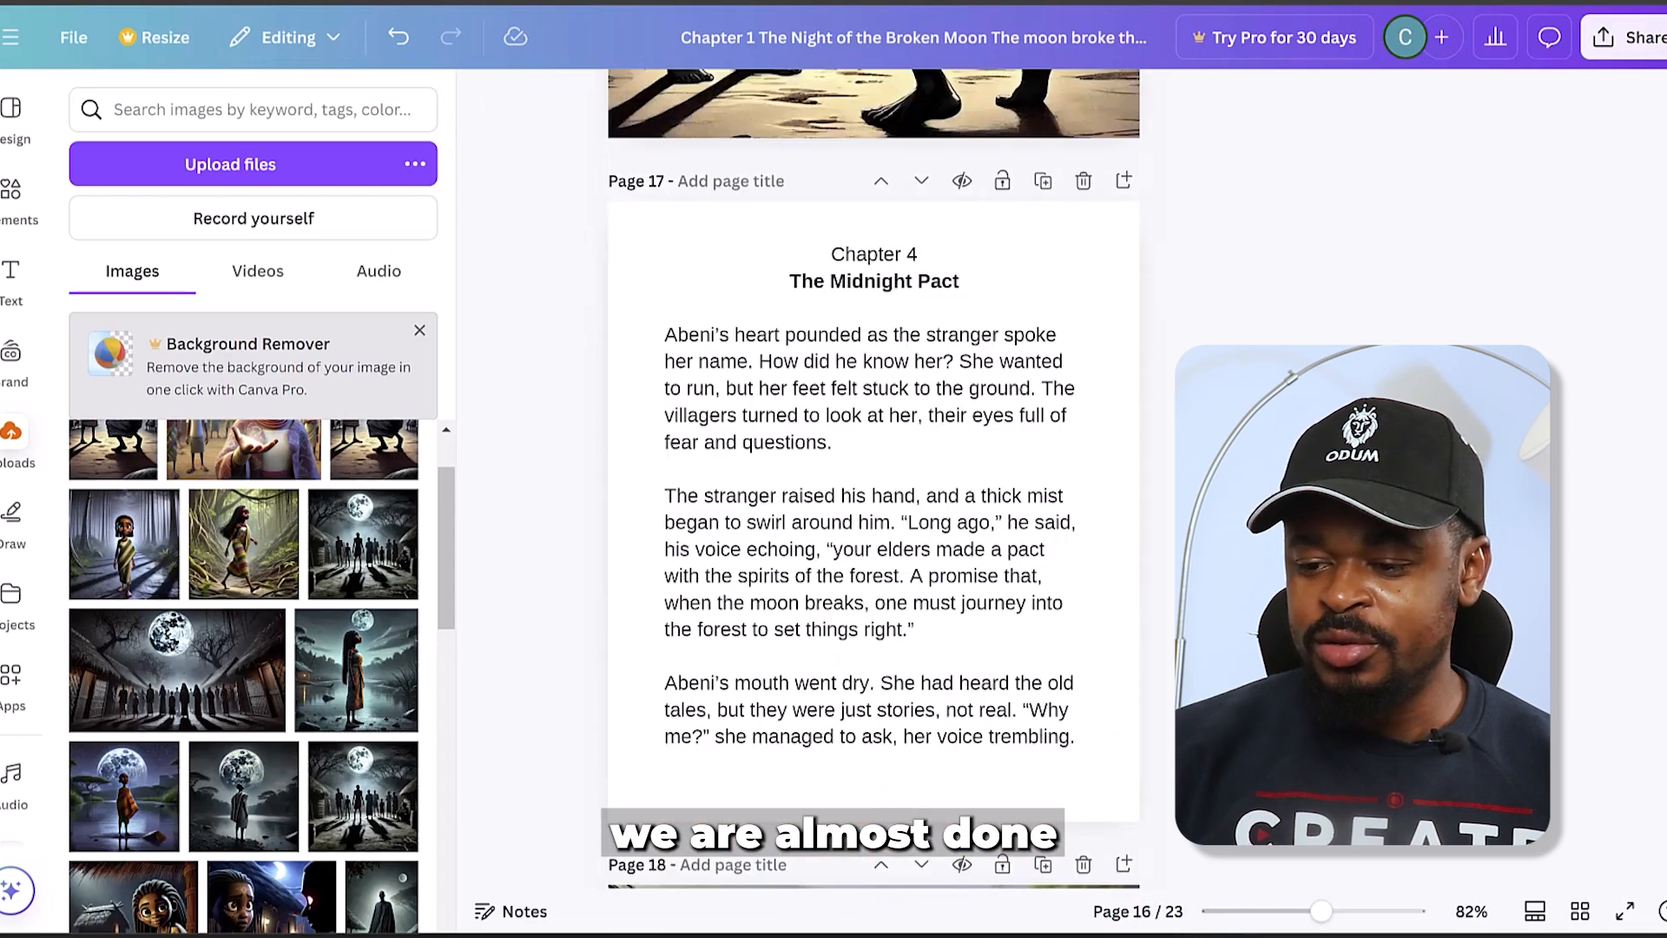
{"action": "scroll", "coordinate": [874, 479], "scroll_direction": "down", "scroll_amount": 7}
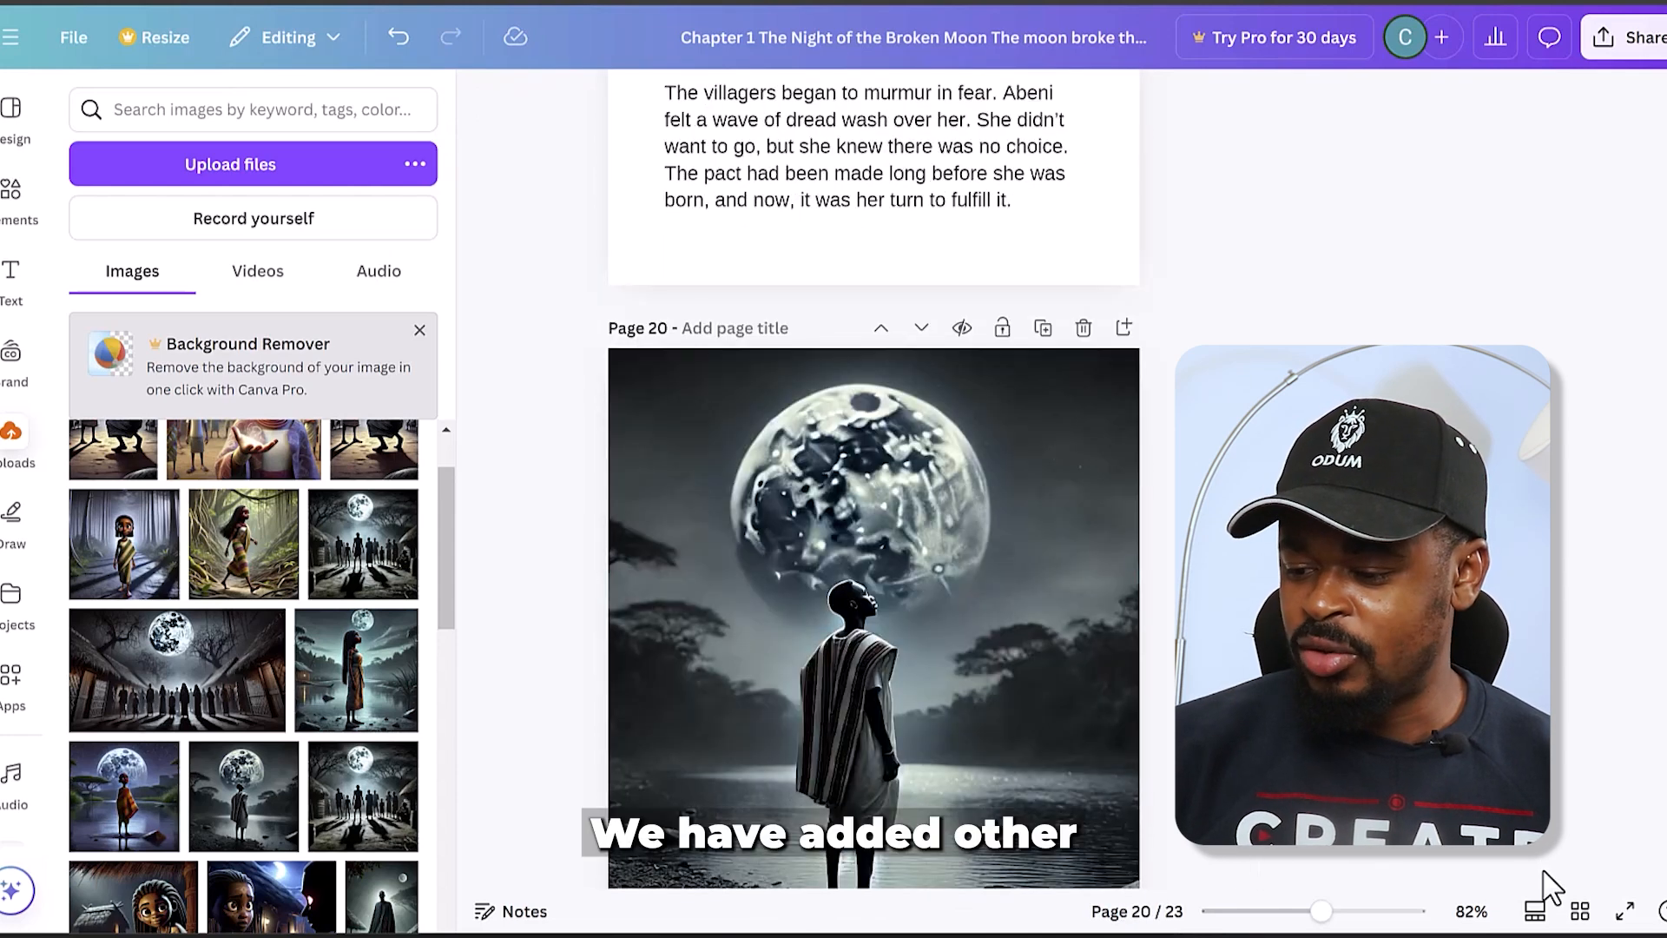
- Look over all the book's pages in grid view and return to the normal page view
{"action": "left_click", "coordinate": [1580, 910]}
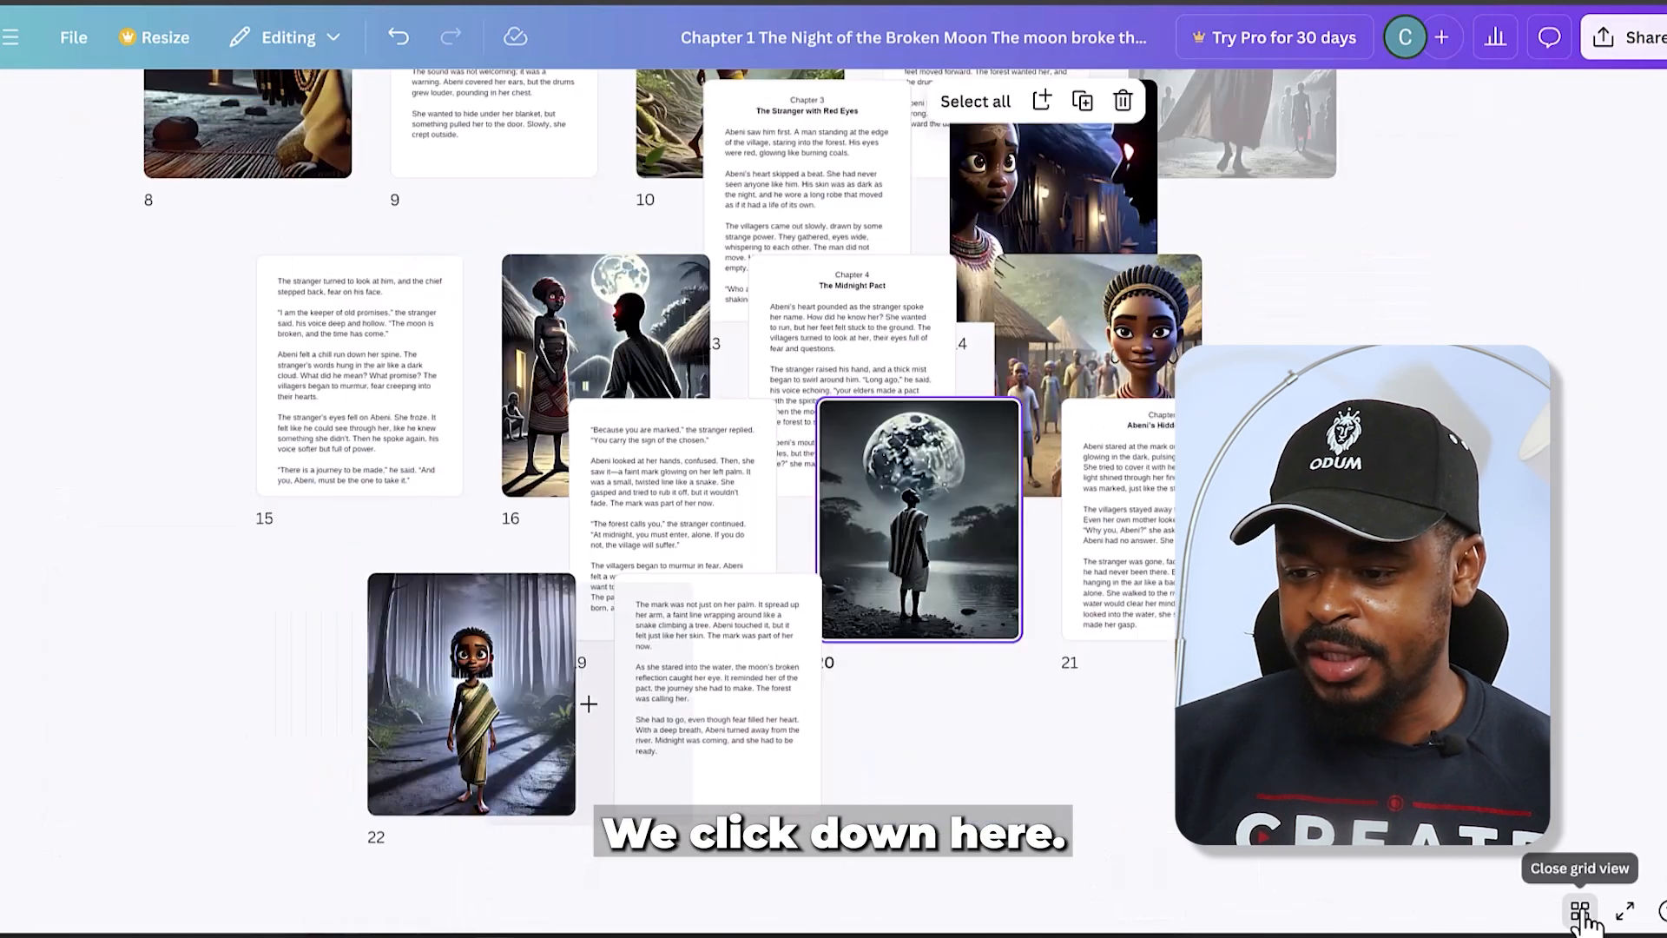
{"action": "scroll", "coordinate": [1134, 573], "scroll_direction": "up", "scroll_amount": 5}
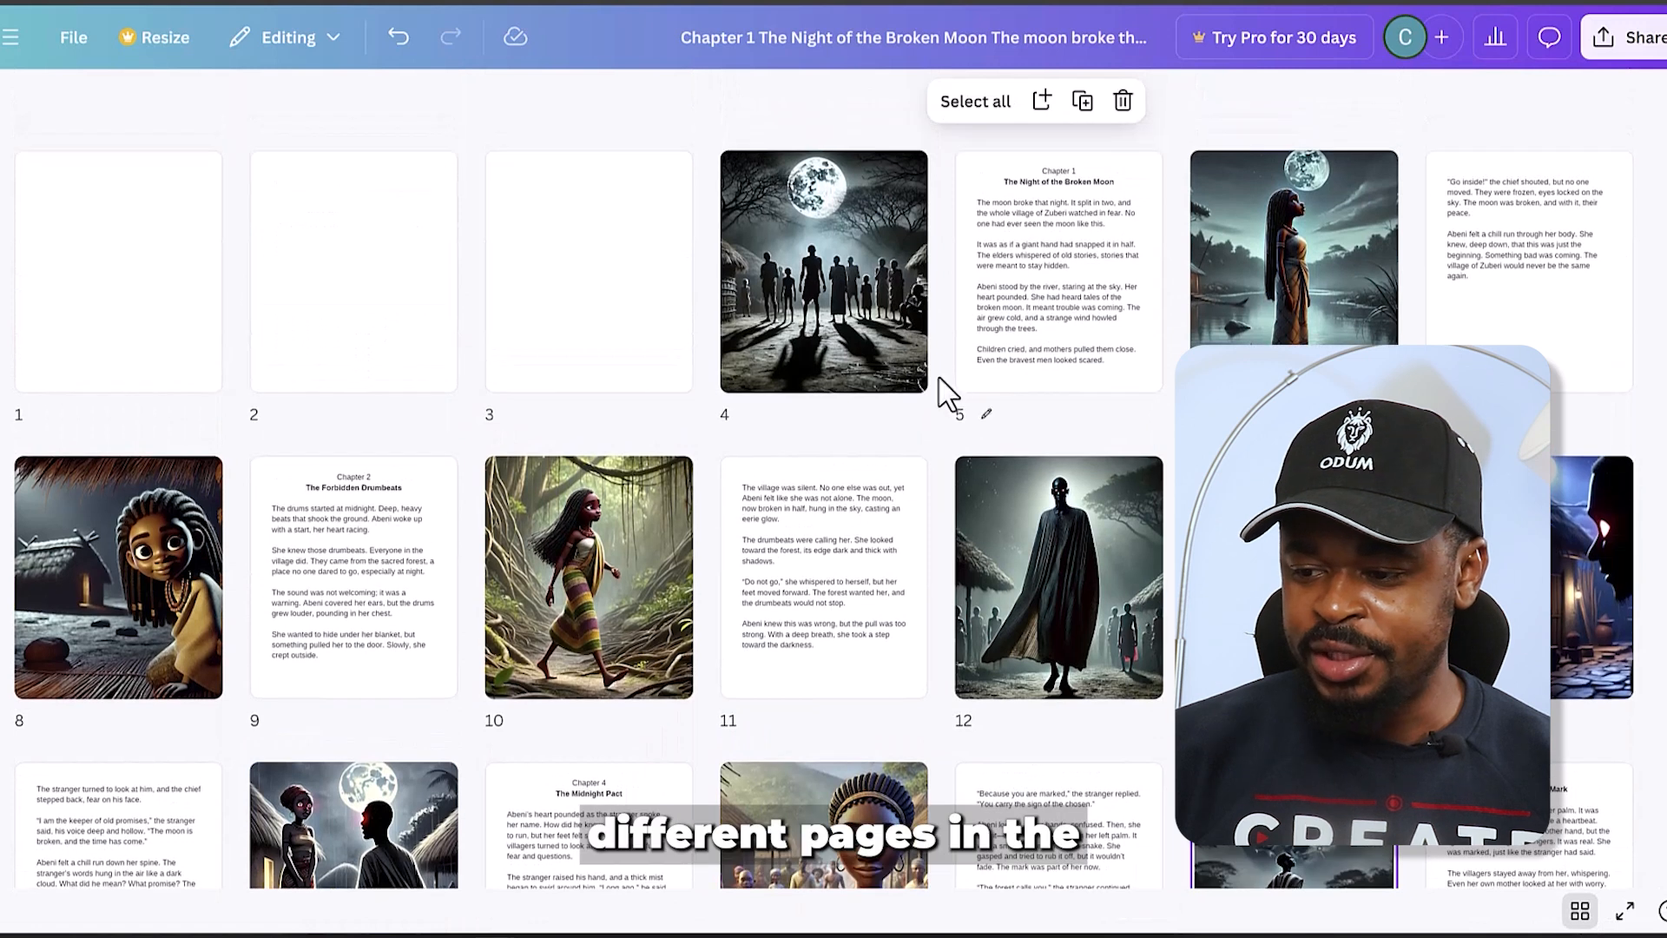
{"action": "scroll", "coordinate": [946, 395], "scroll_direction": "down", "scroll_amount": 3}
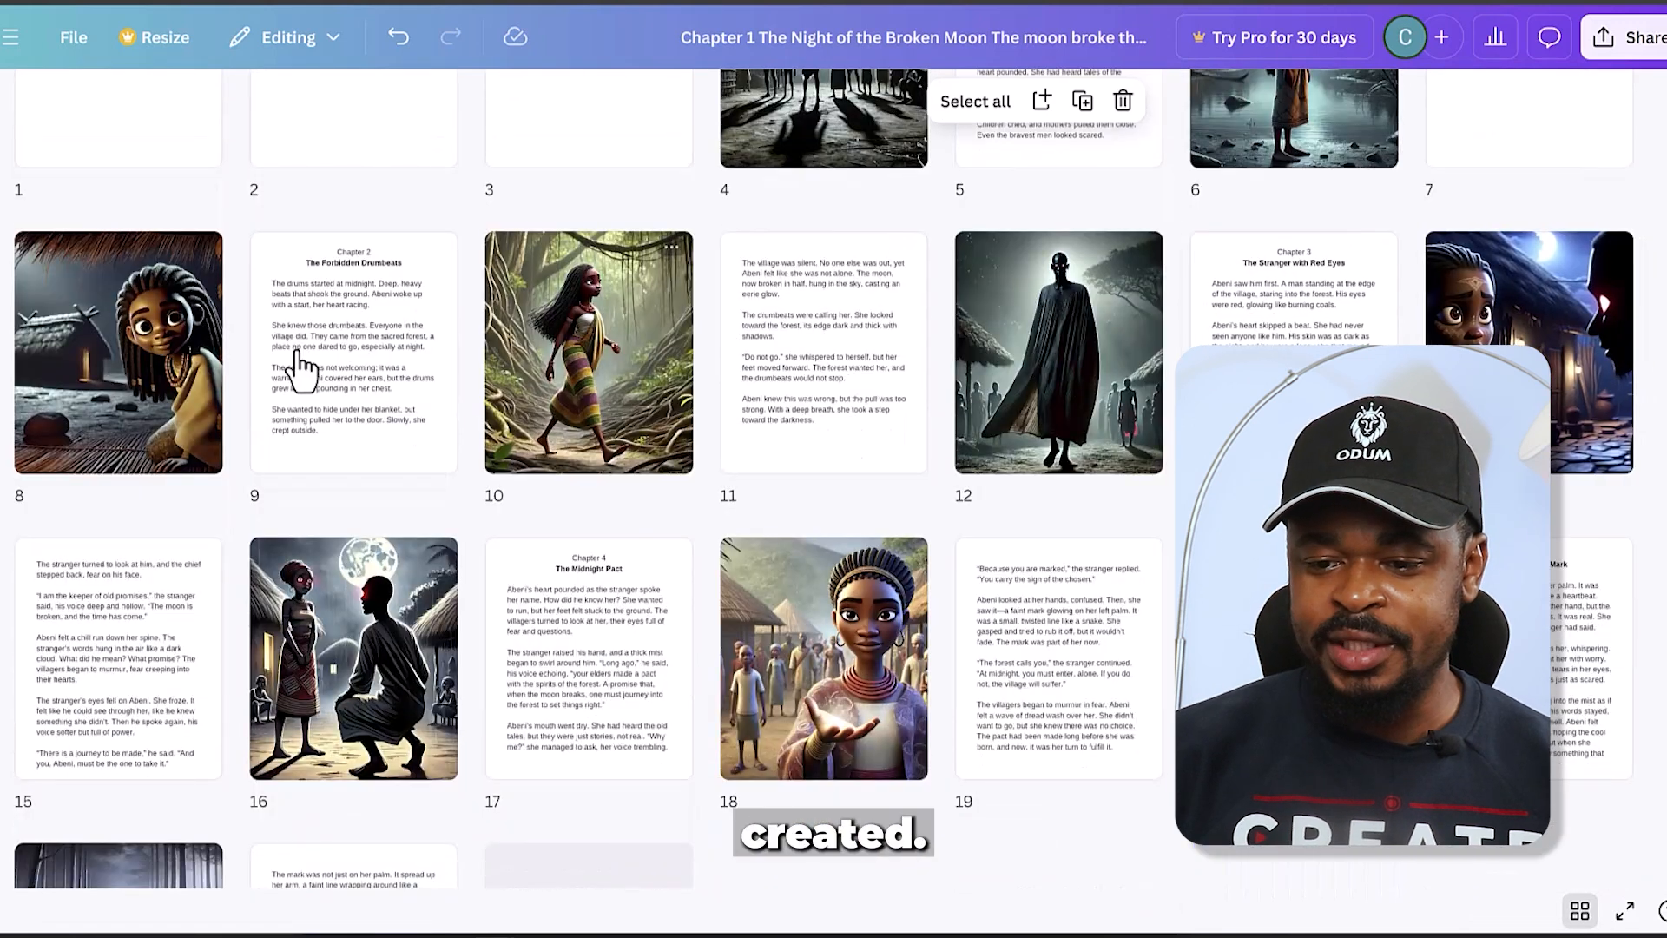
{"action": "scroll", "coordinate": [707, 577], "scroll_direction": "down", "scroll_amount": 2}
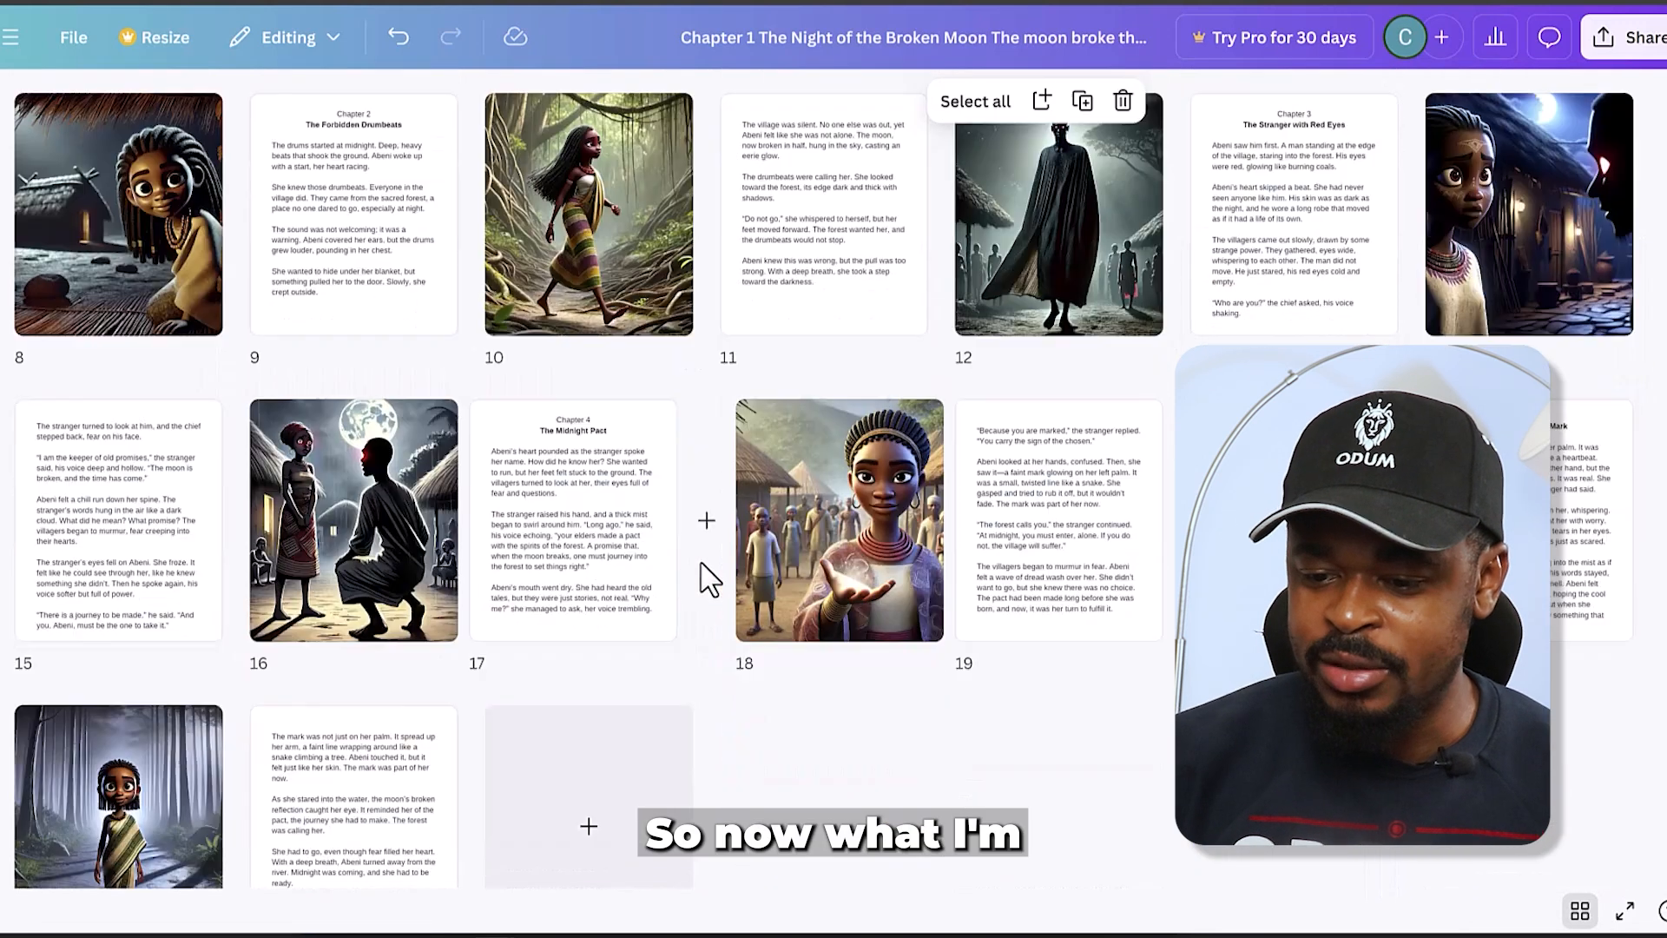
{"action": "scroll", "coordinate": [707, 577], "scroll_direction": "up", "scroll_amount": 4}
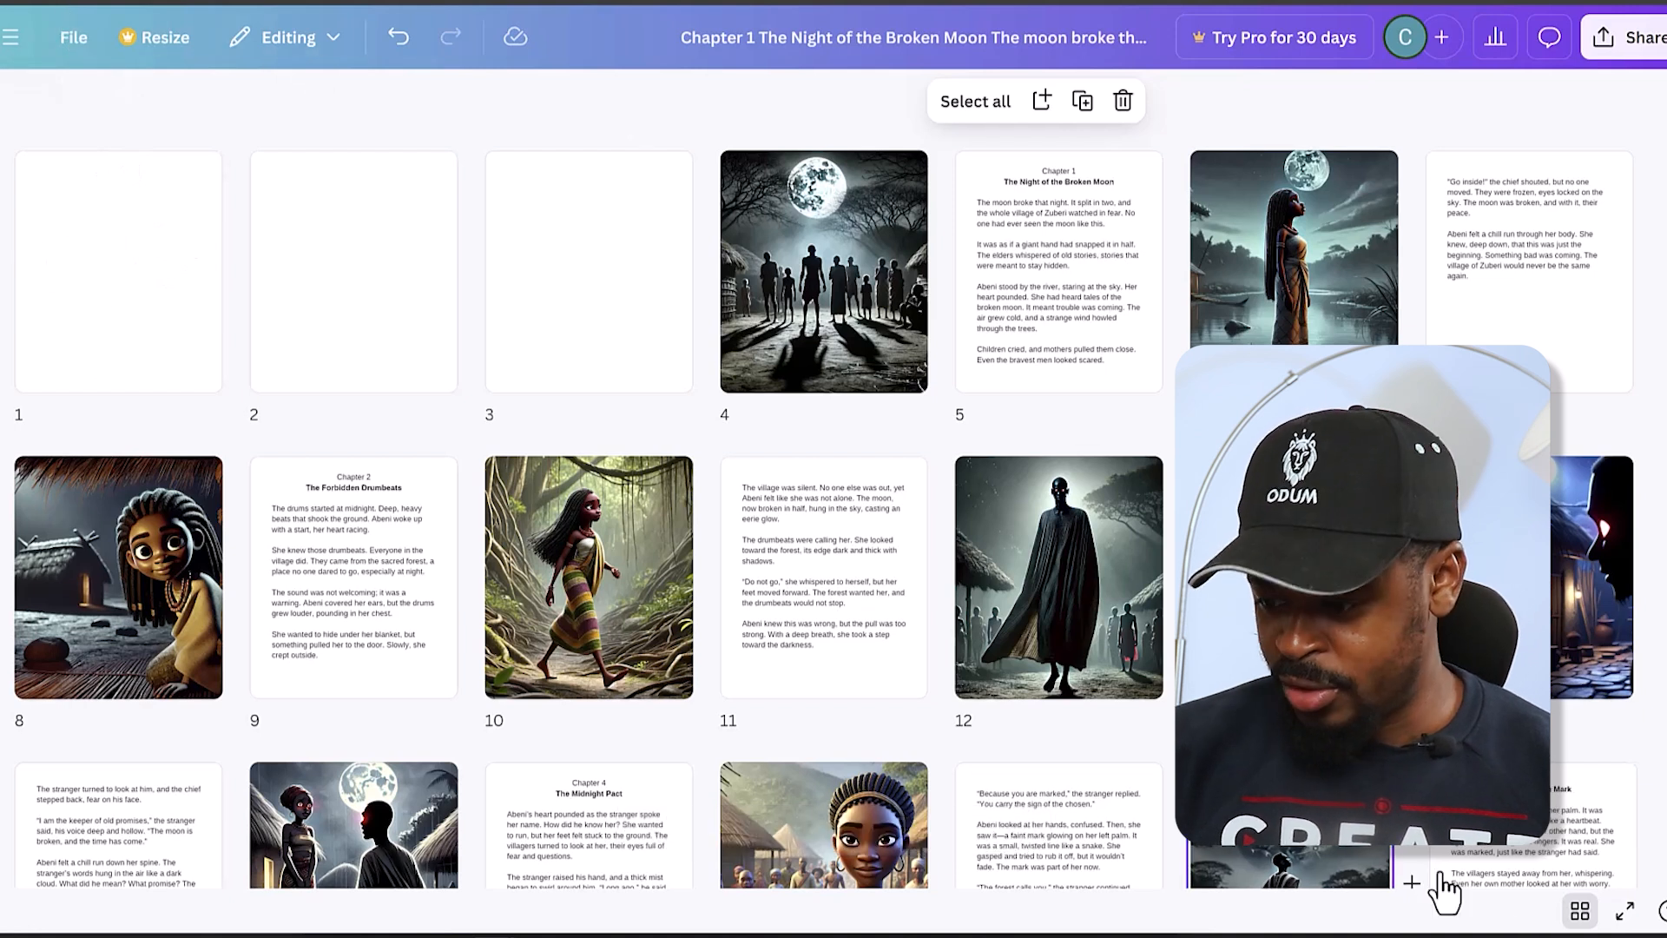
{"action": "left_click", "coordinate": [1581, 911]}
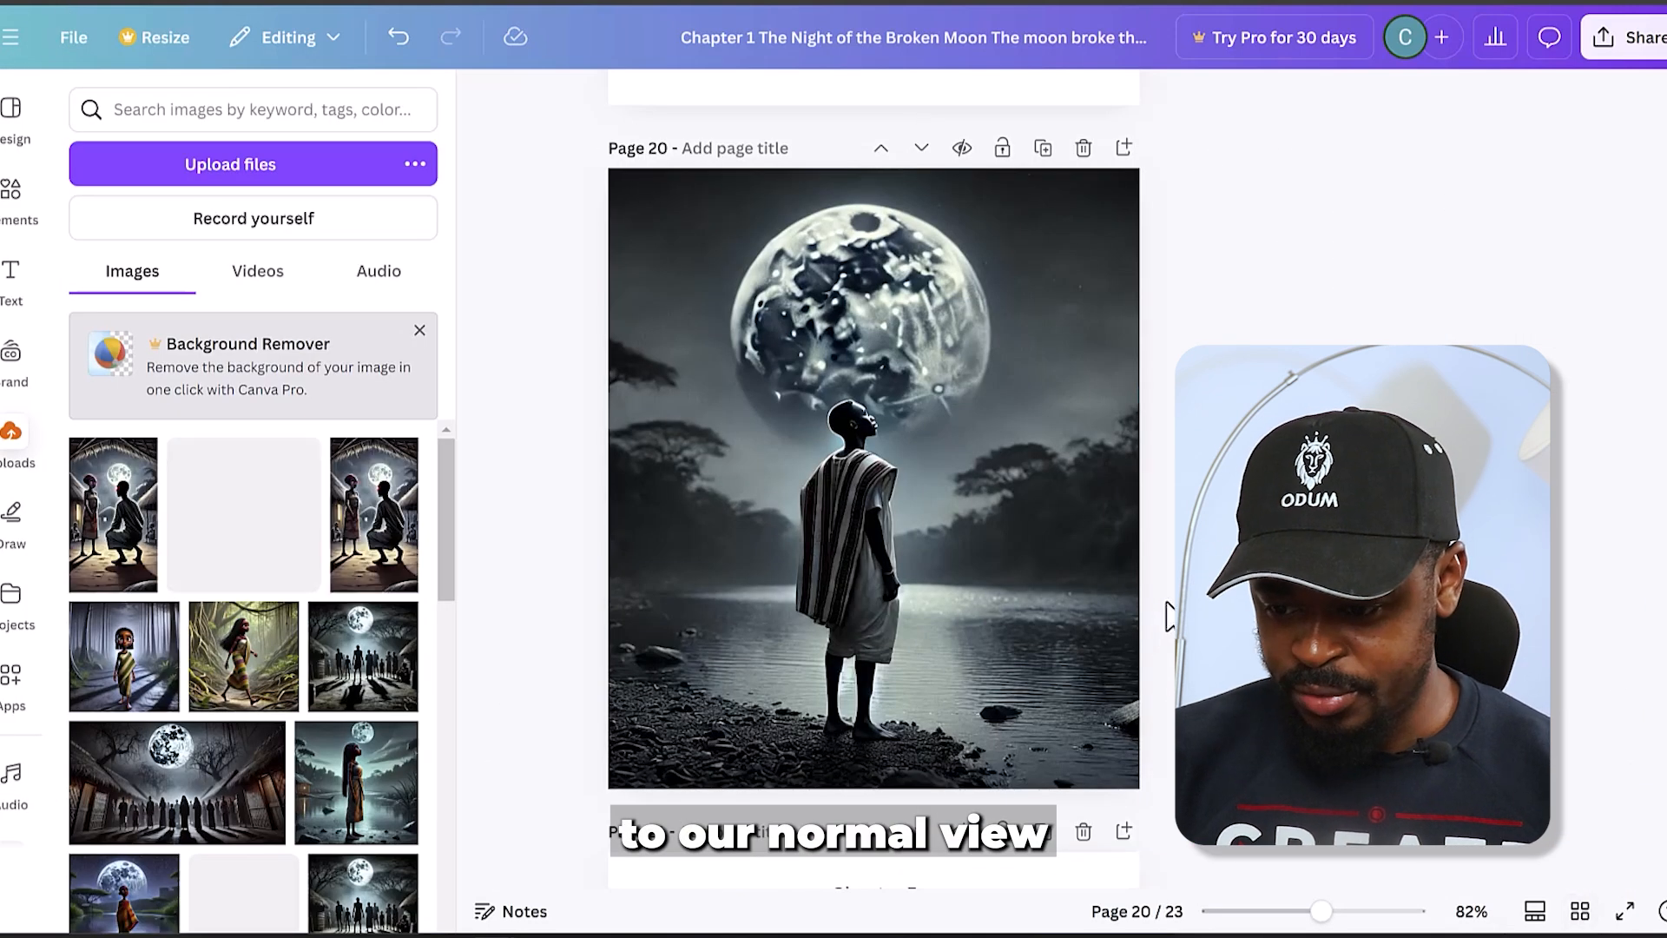
- Examine the illustration and text pages at full size, from the final page 23 back to the Chapter 1 opening on page 5
{"action": "scroll", "coordinate": [1164, 599], "scroll_direction": "up", "scroll_amount": 5}
{"action": "scroll", "coordinate": [1163, 600], "scroll_direction": "down", "scroll_amount": 15}
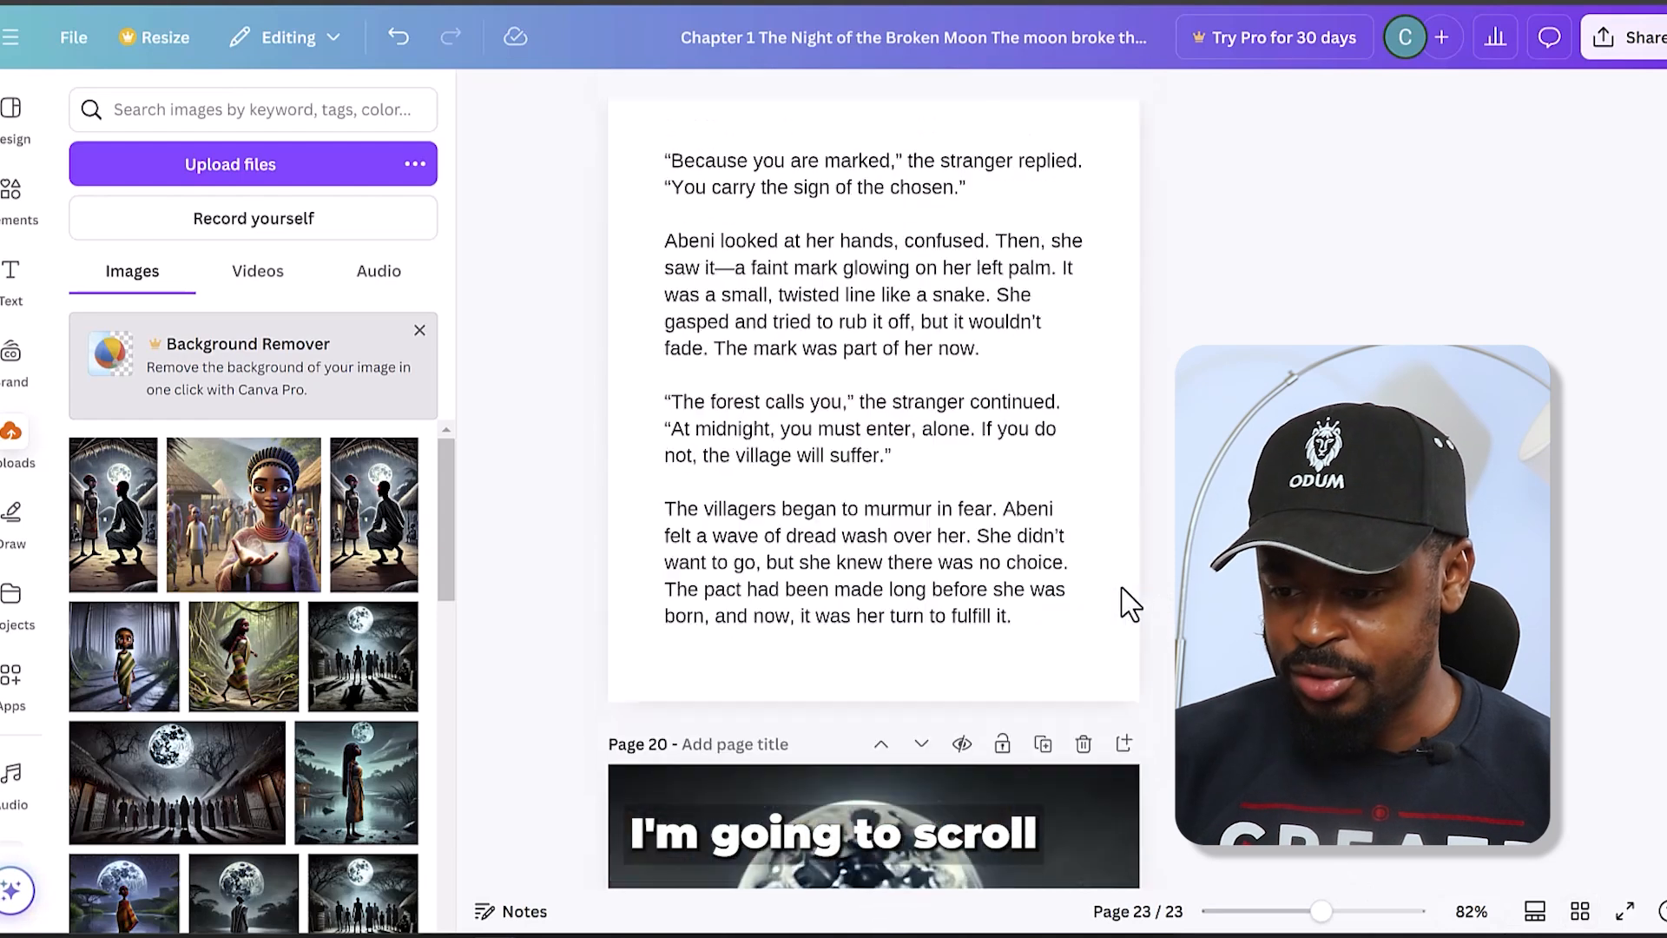
{"action": "scroll", "coordinate": [1129, 603], "scroll_direction": "up", "scroll_amount": 20}
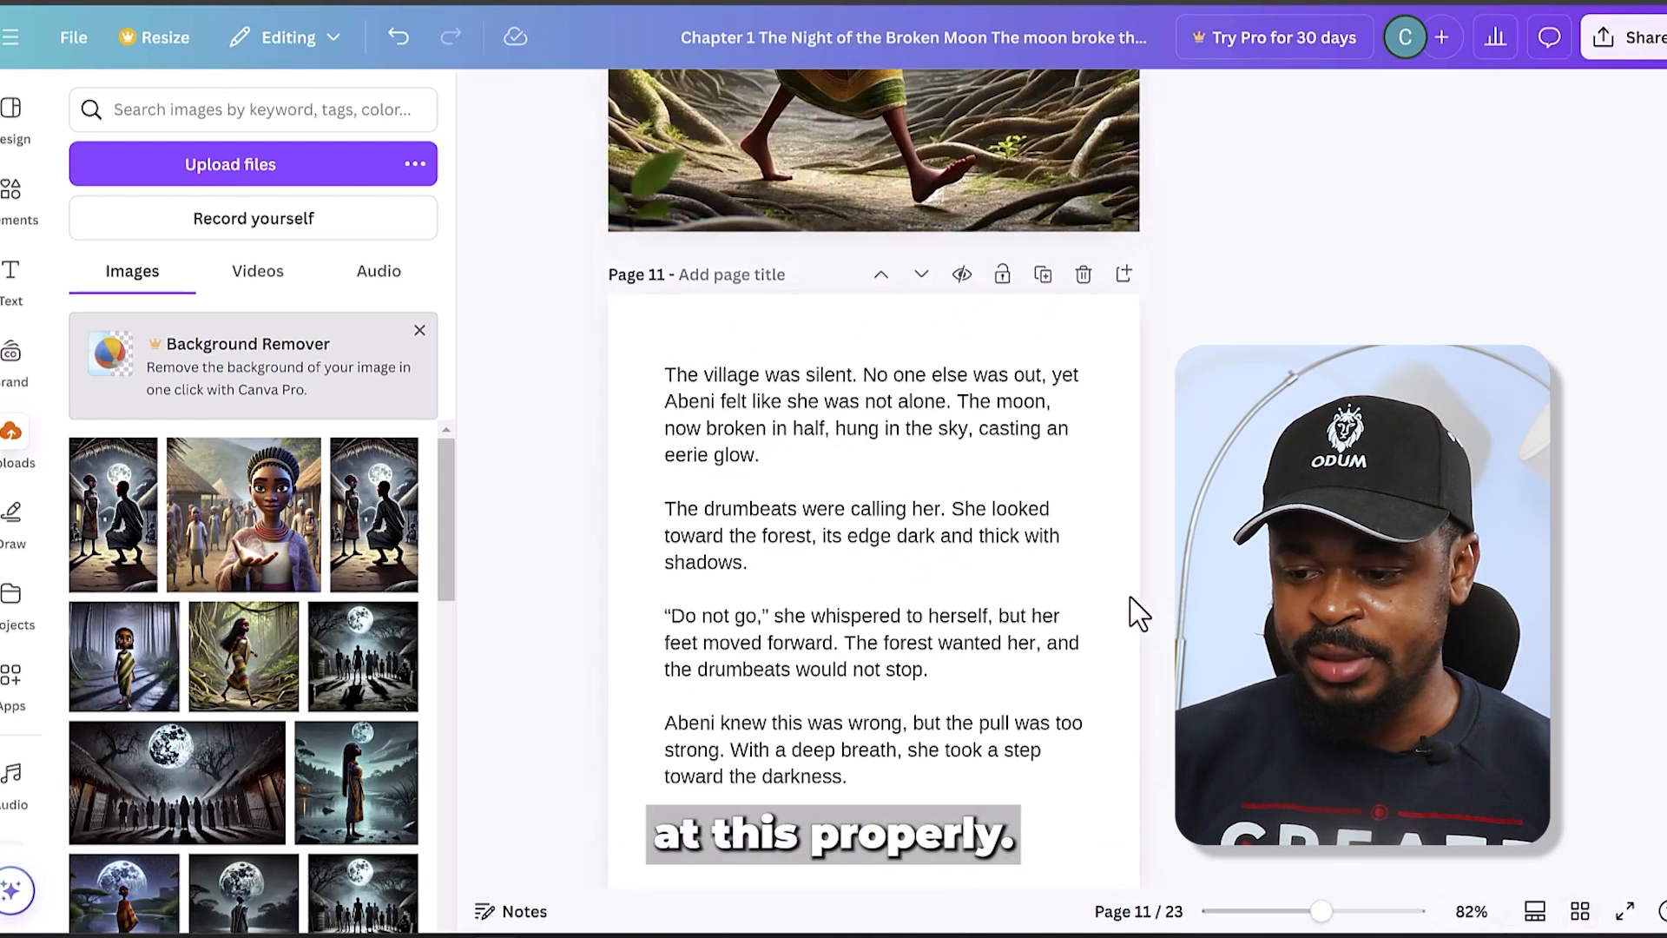
{"action": "scroll", "coordinate": [1131, 599], "scroll_direction": "up", "scroll_amount": 8}
{"action": "scroll", "coordinate": [1029, 625], "scroll_direction": "down", "scroll_amount": 5}
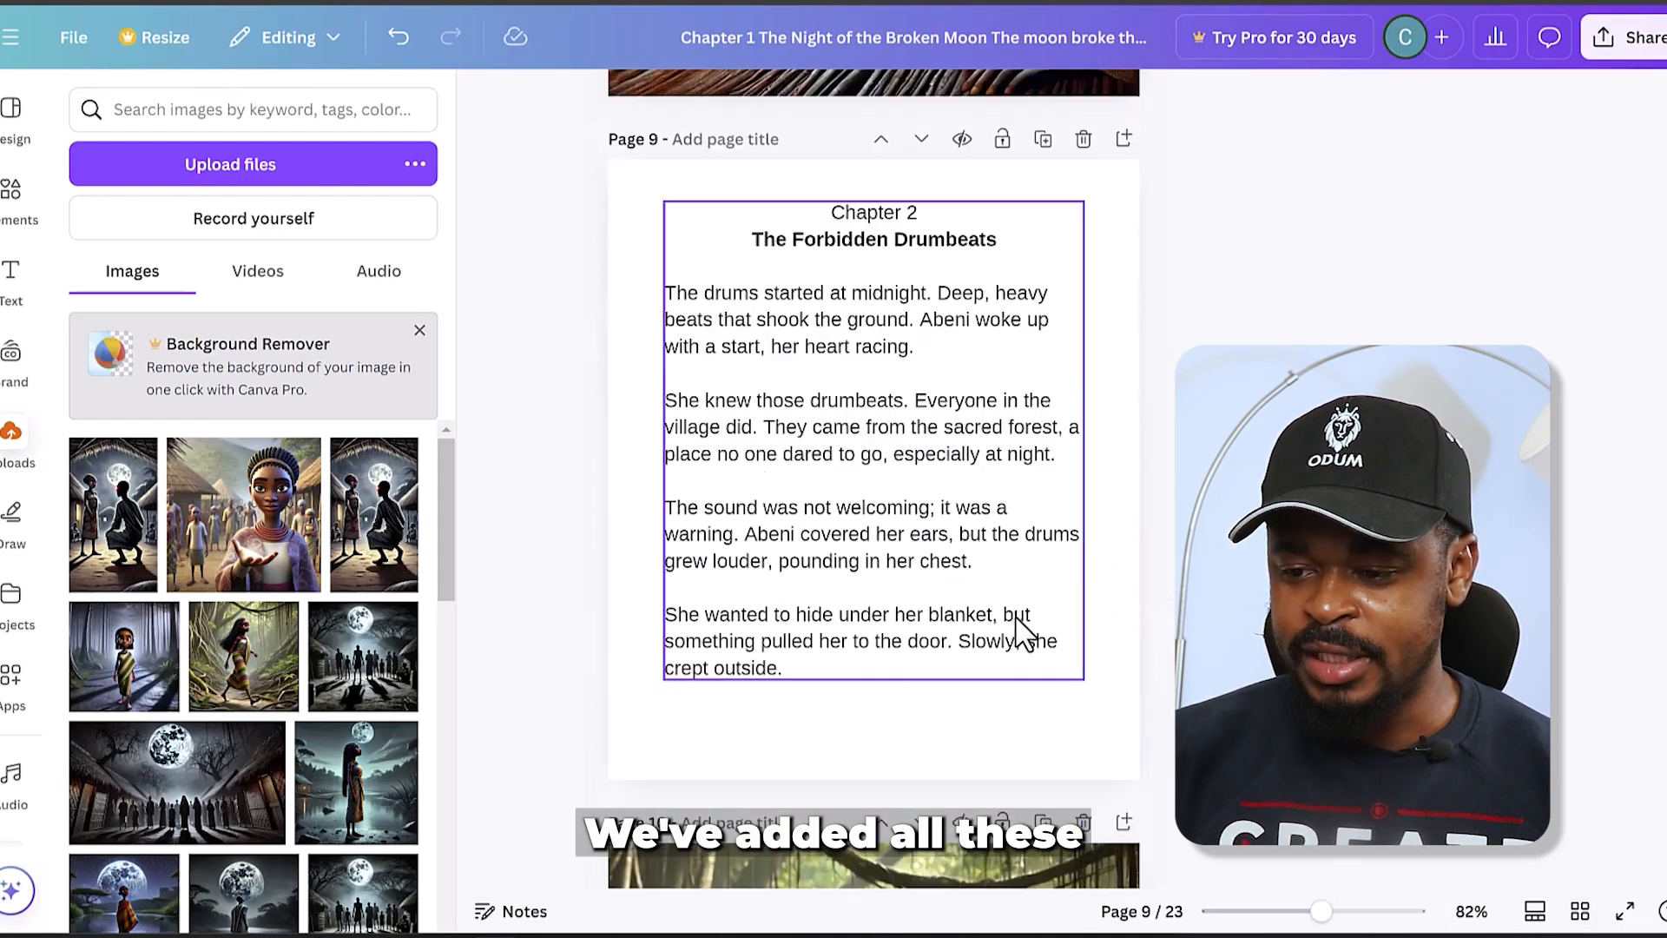
{"action": "scroll", "coordinate": [1025, 634], "scroll_direction": "down", "scroll_amount": 12}
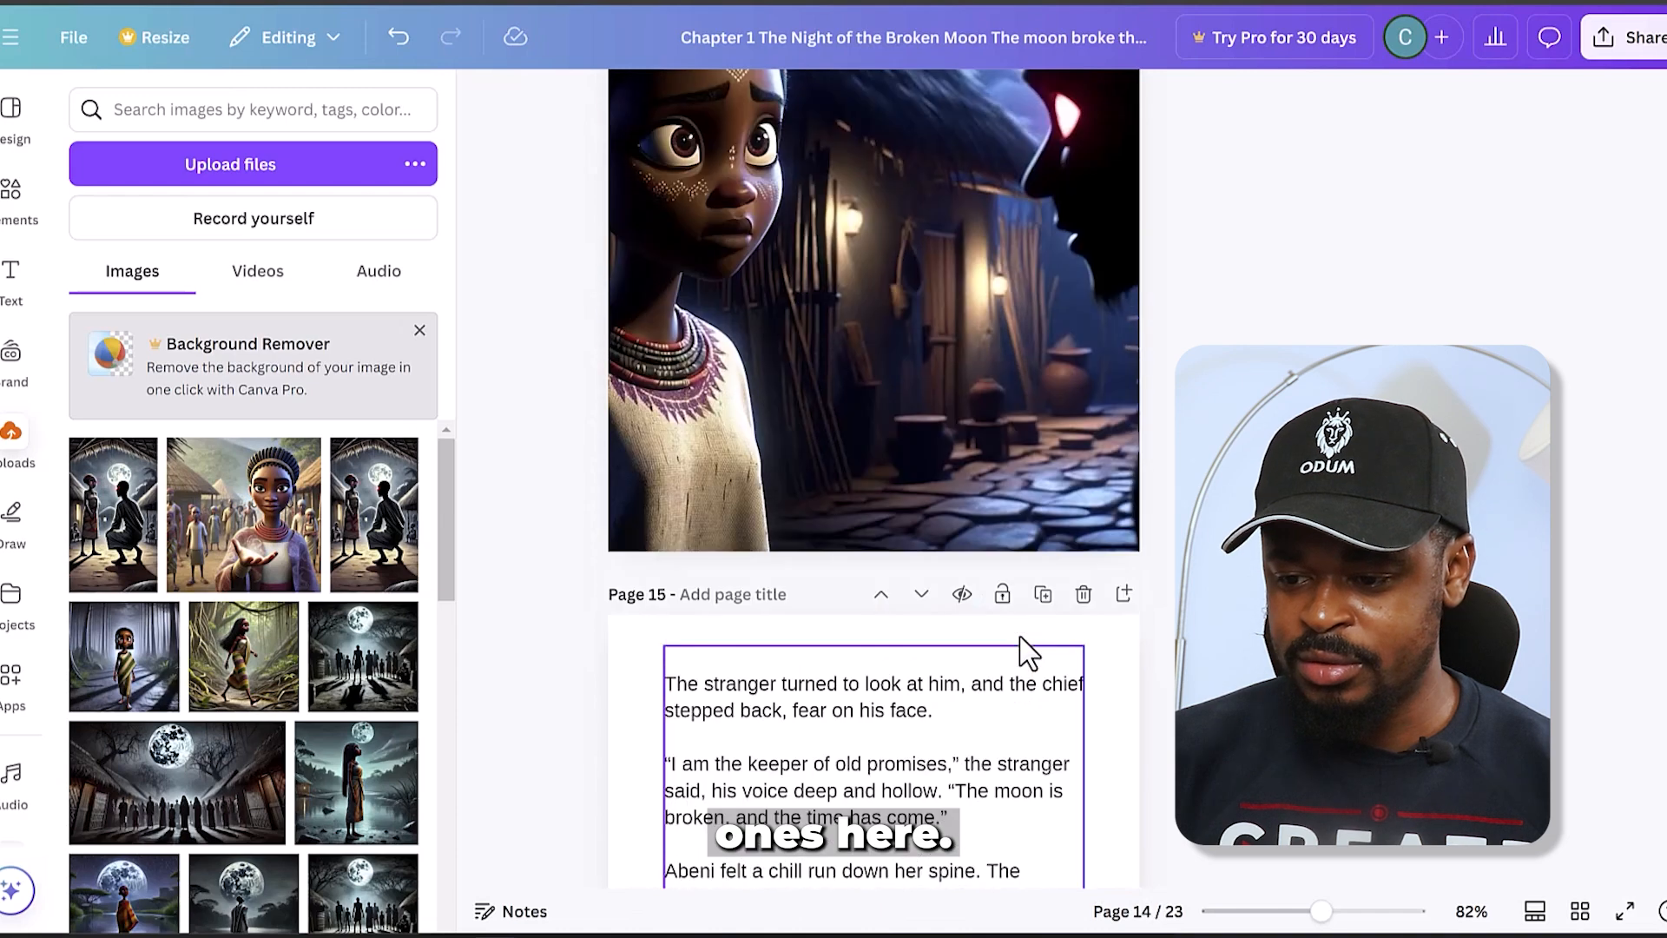
{"action": "scroll", "coordinate": [1028, 652], "scroll_direction": "up", "scroll_amount": 8}
{"action": "scroll", "coordinate": [1025, 645], "scroll_direction": "up", "scroll_amount": 10}
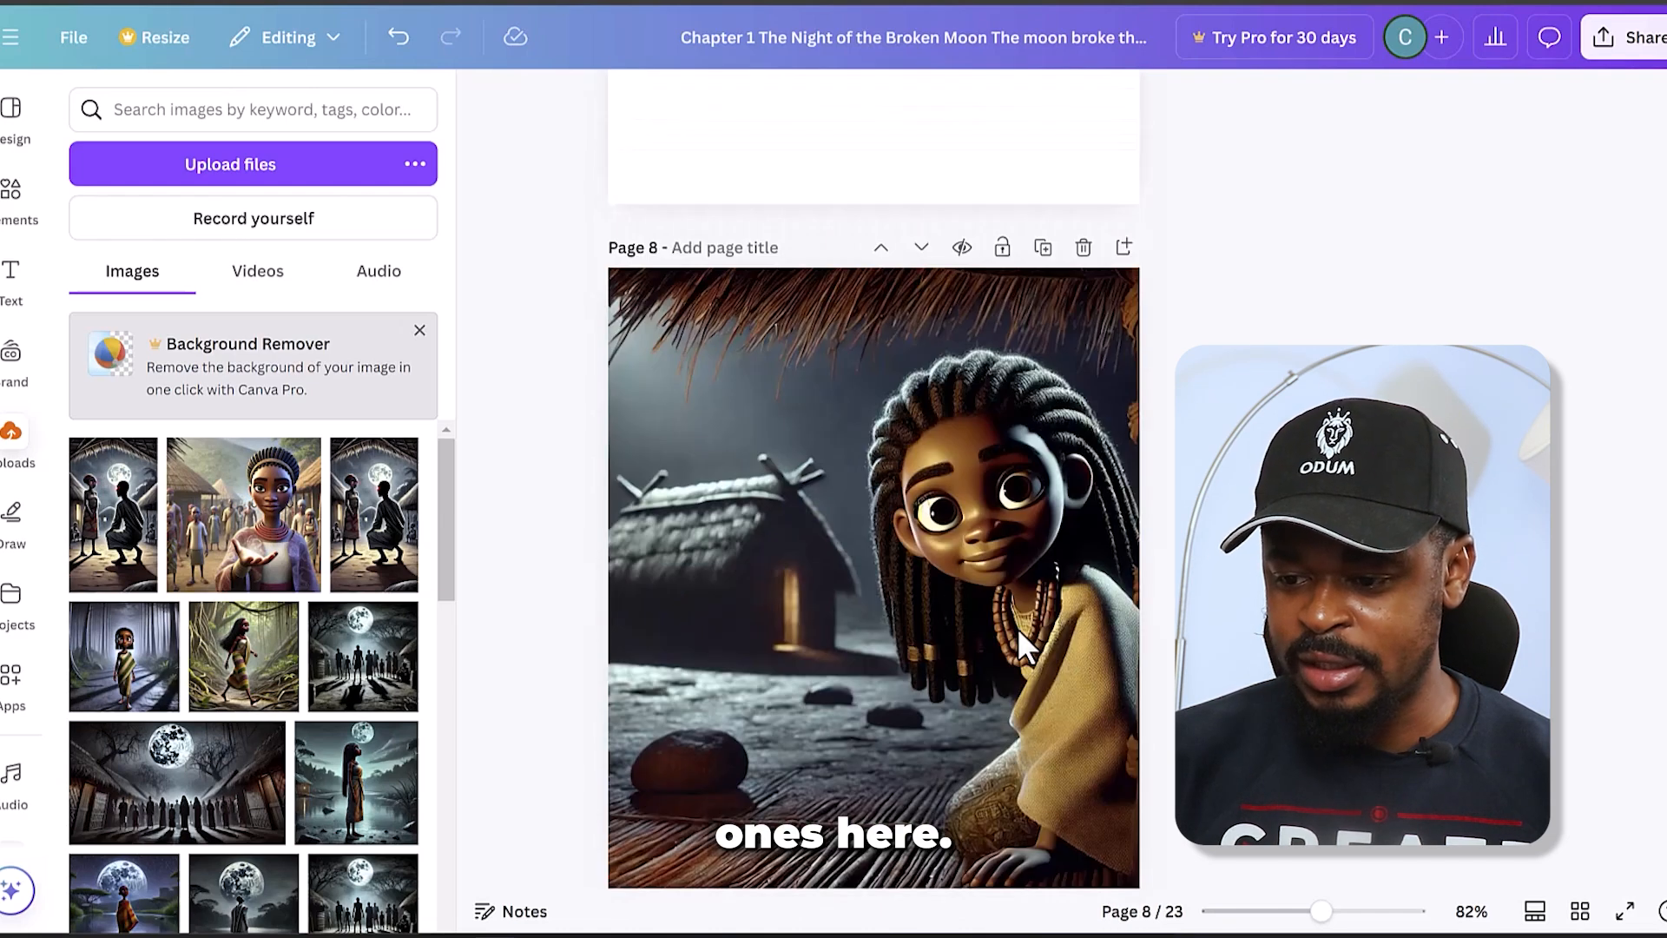
{"action": "scroll", "coordinate": [1021, 632], "scroll_direction": "down", "scroll_amount": 9}
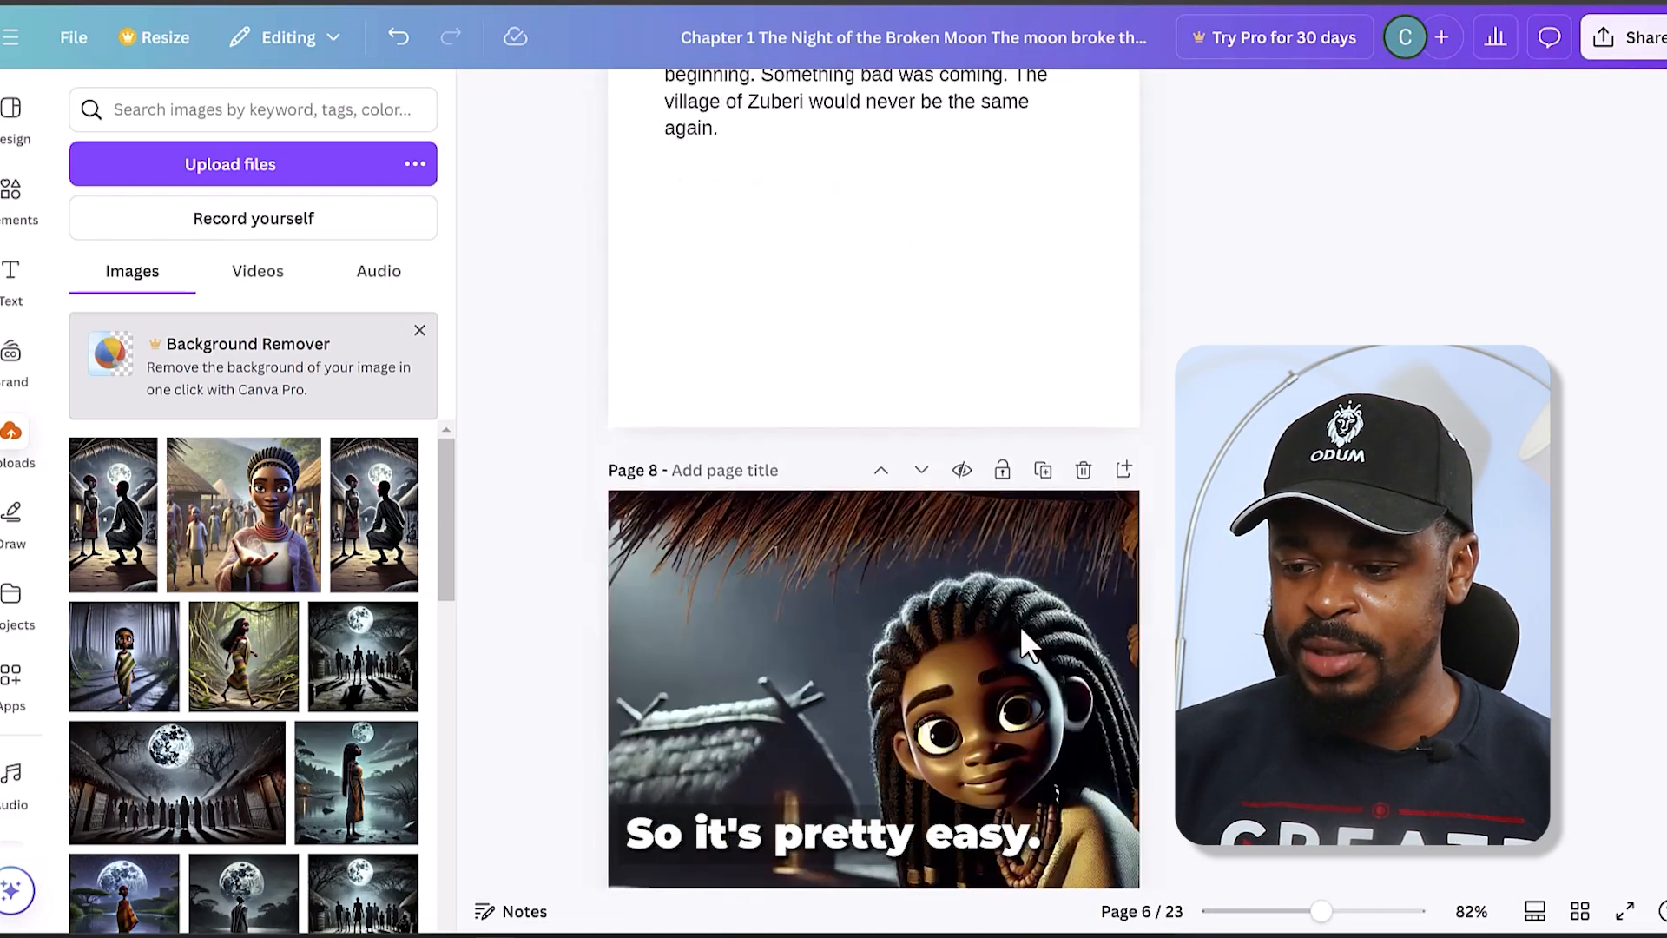
{"action": "scroll", "coordinate": [1026, 632], "scroll_direction": "down", "scroll_amount": 4}
{"action": "scroll", "coordinate": [1027, 634], "scroll_direction": "up", "scroll_amount": 10}
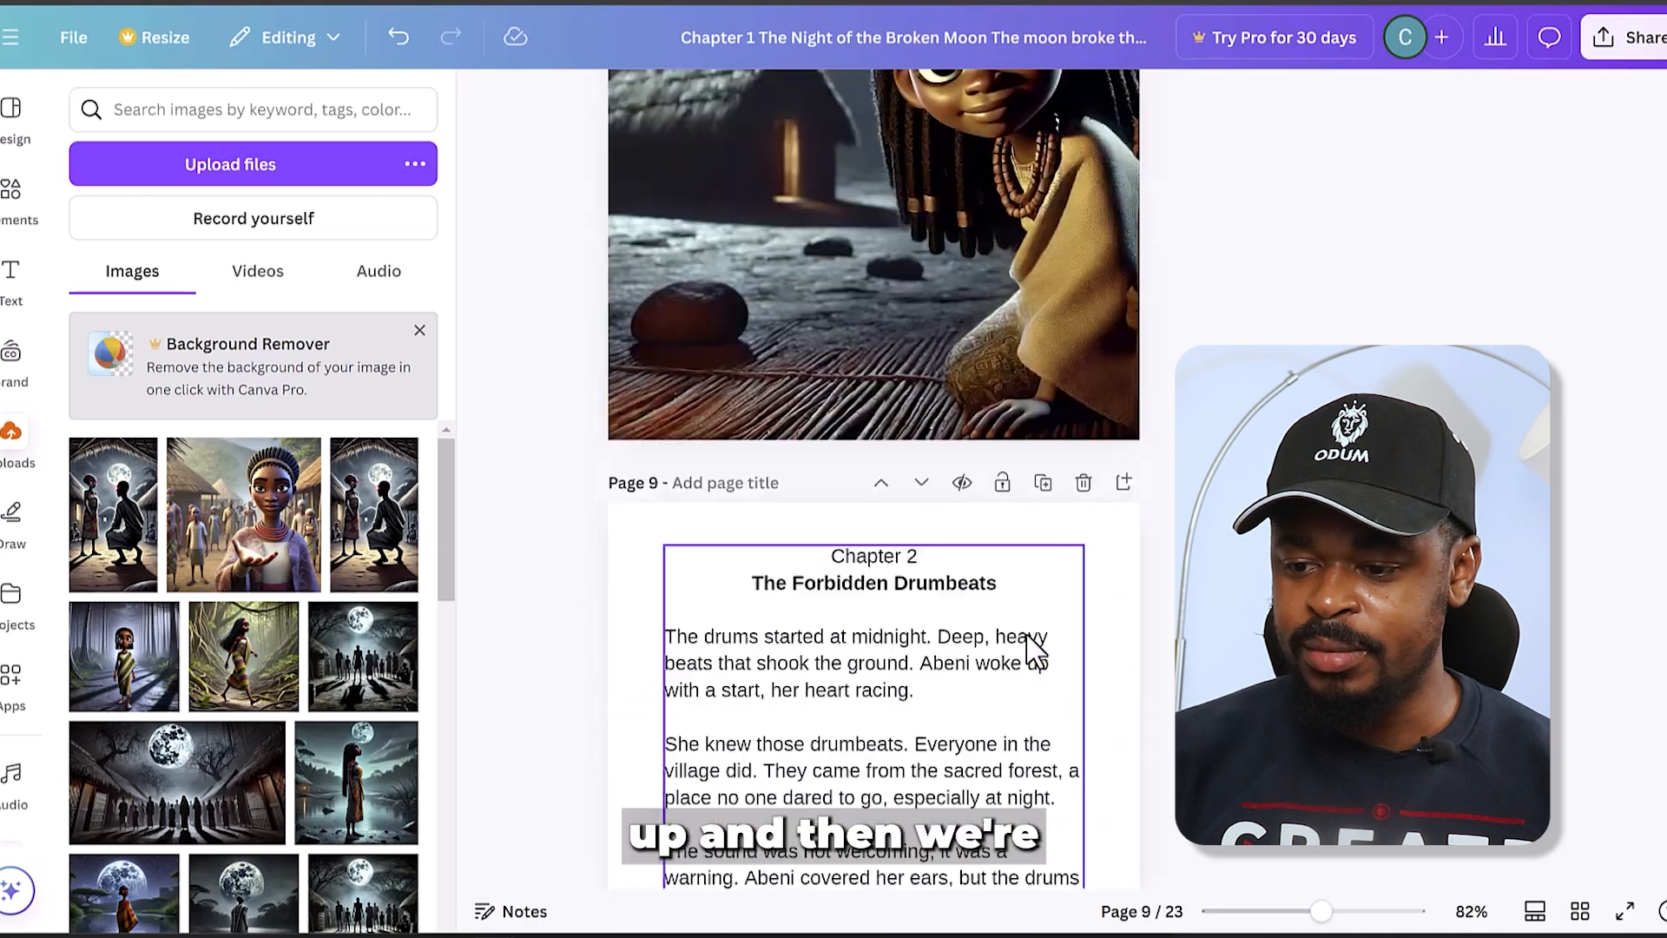
{"action": "scroll", "coordinate": [1025, 650], "scroll_direction": "up", "scroll_amount": 10}
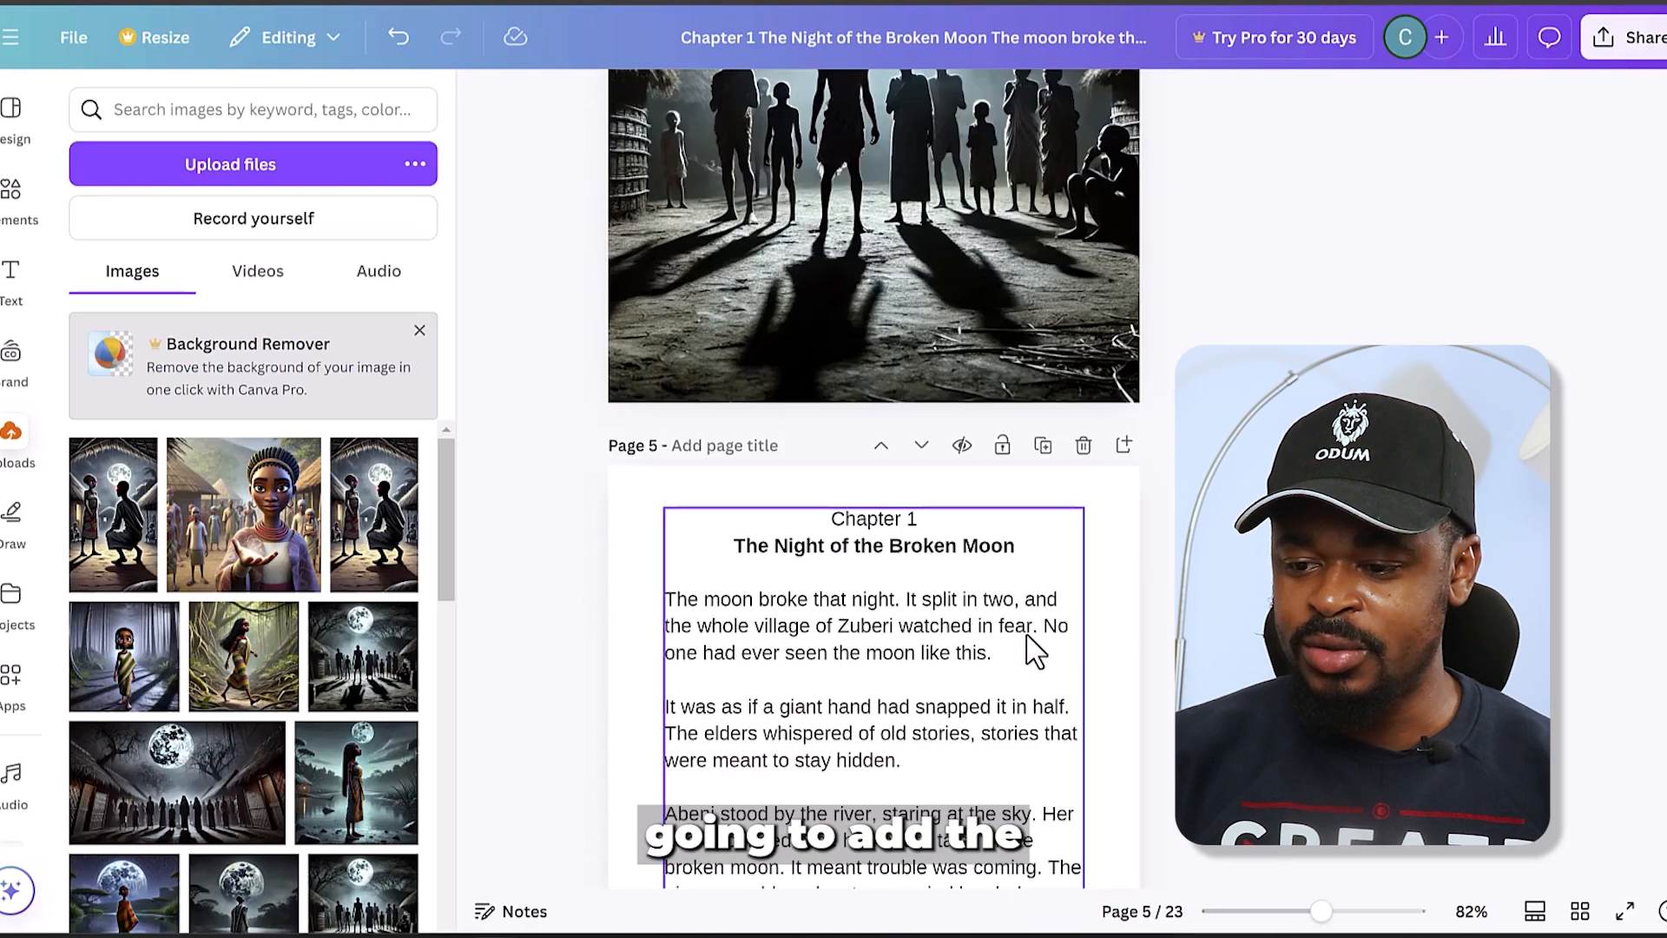
- Copy the Chapter 1 text box from page 5 onto the blank page 3
{"action": "scroll", "coordinate": [1032, 647], "scroll_direction": "down", "scroll_amount": 8}
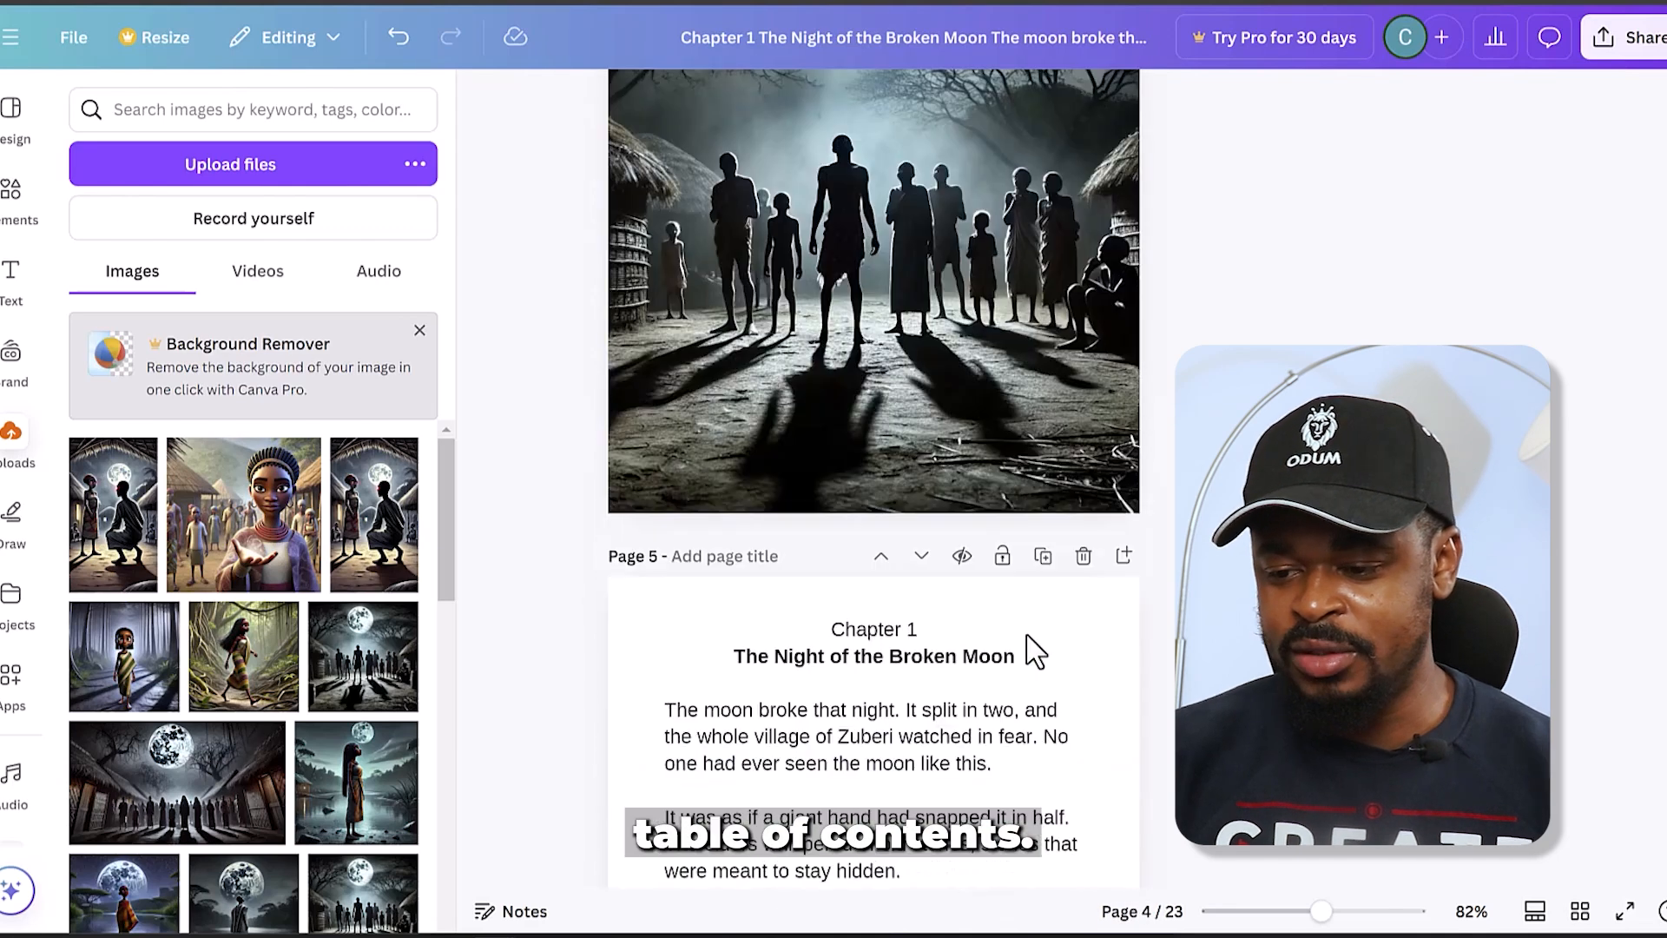
{"action": "left_click", "coordinate": [944, 556]}
{"action": "scroll", "coordinate": [944, 556], "scroll_direction": "up", "scroll_amount": 6}
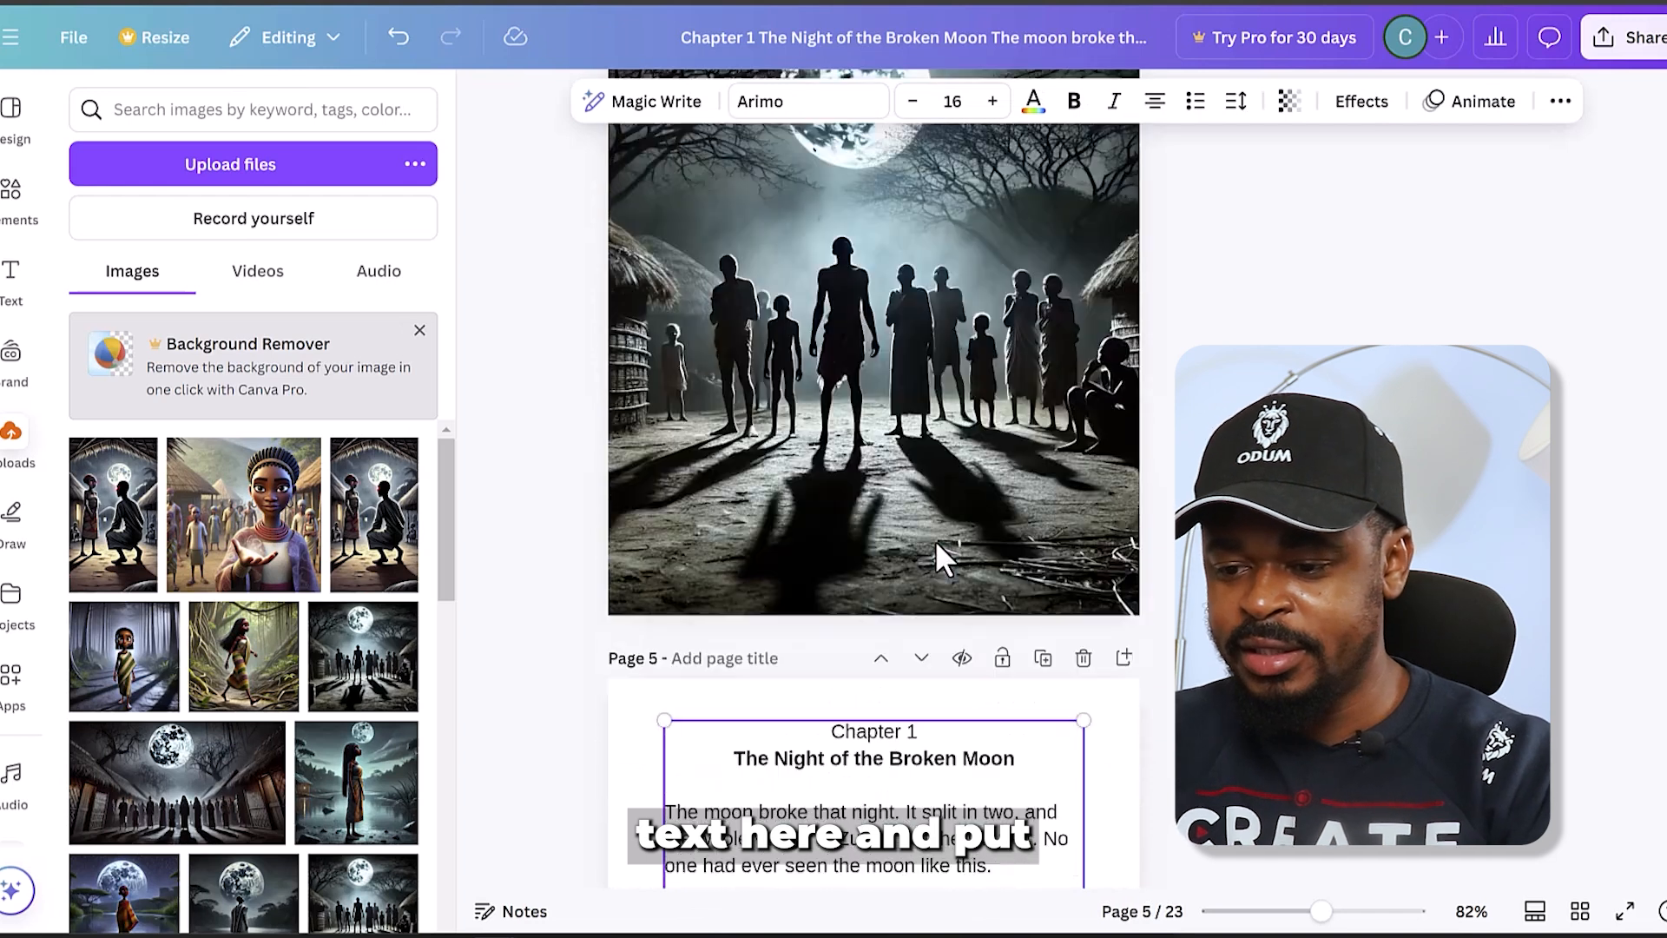
{"action": "scroll", "coordinate": [932, 634], "scroll_direction": "down", "scroll_amount": 3}
{"action": "left_click", "coordinate": [903, 543]}
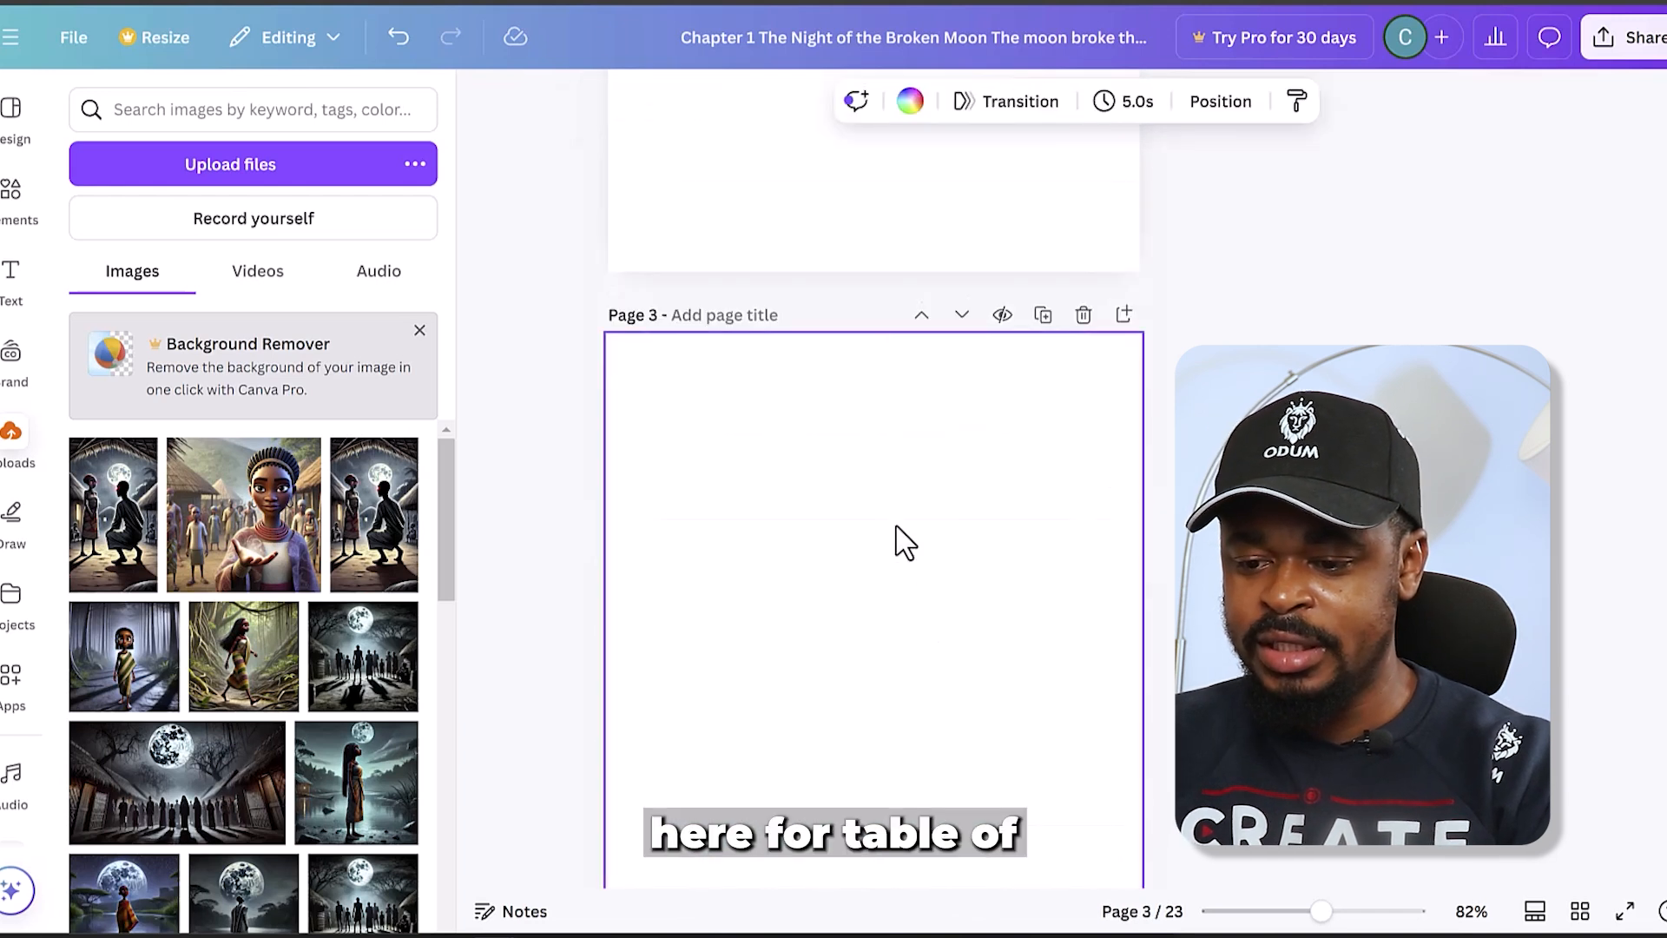
{"action": "key", "text": "ctrl+v"}
{"action": "double_click", "coordinate": [895, 425]}
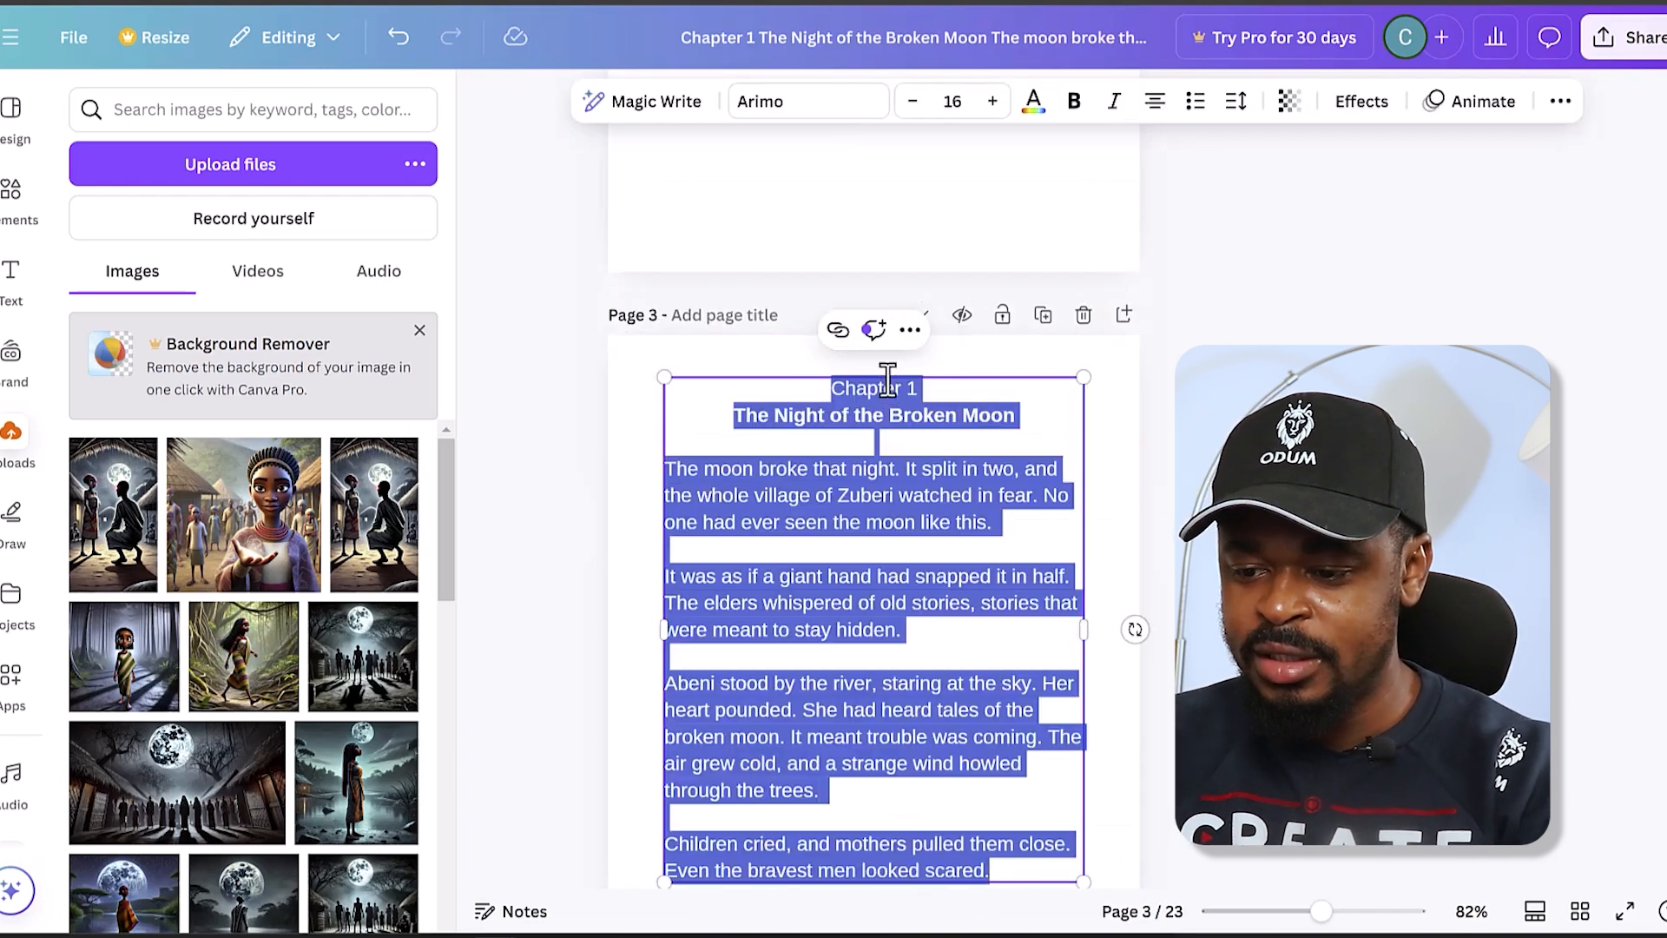
{"action": "double_click", "coordinate": [890, 388]}
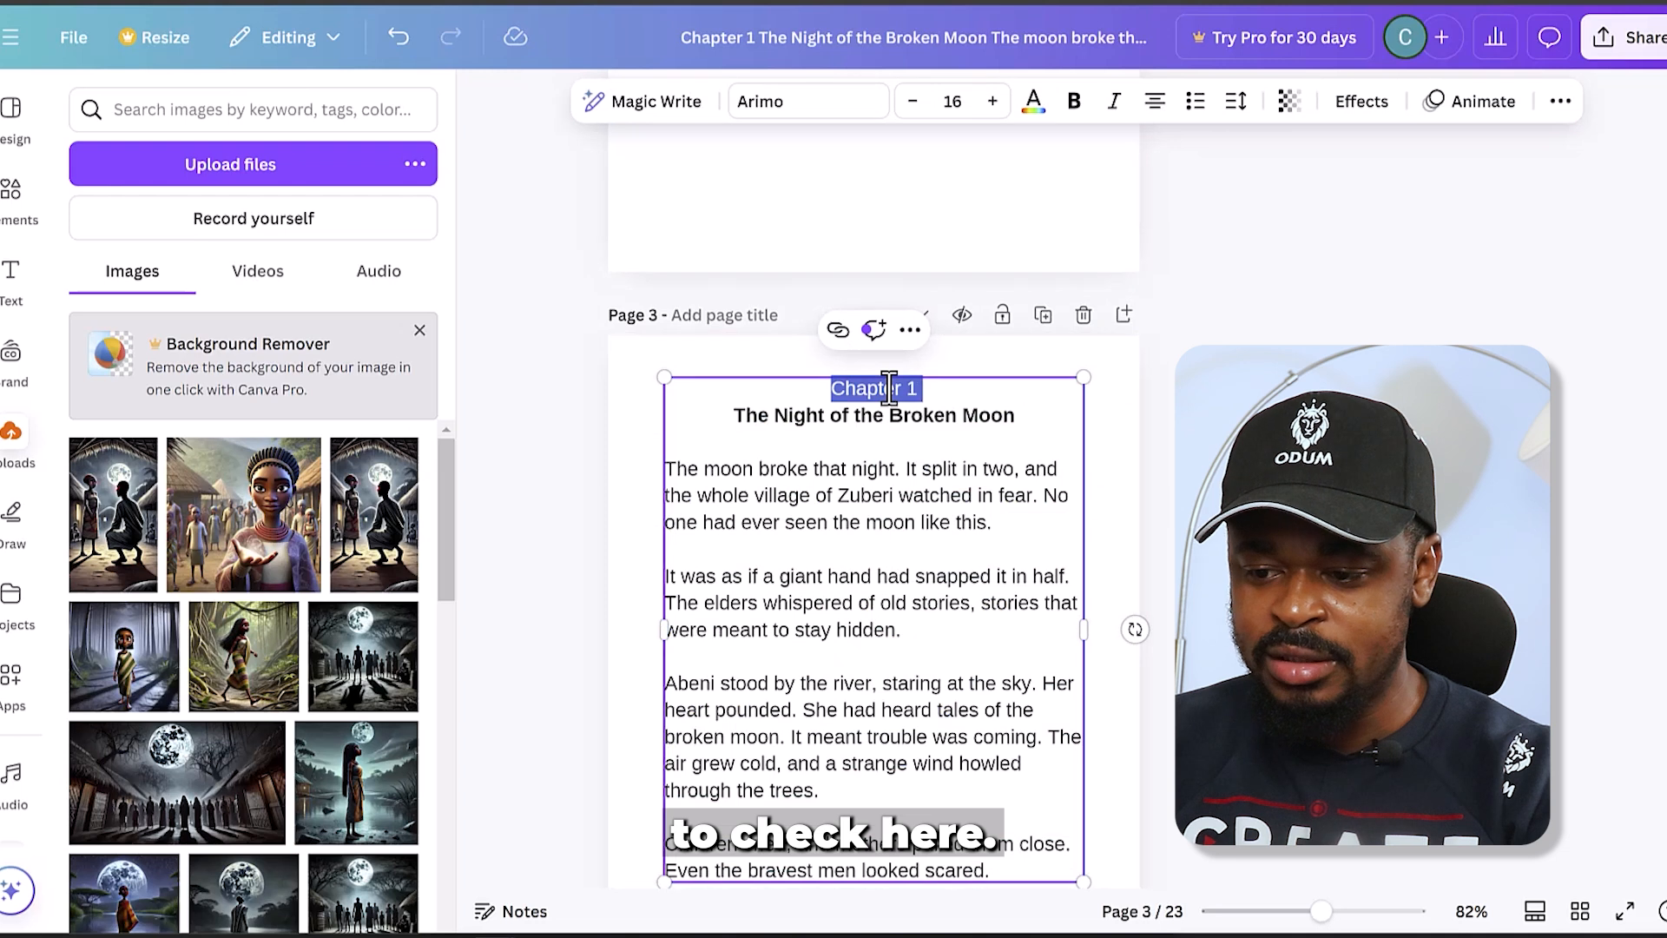
{"action": "type", "text": "COntentThe Night of the Broken"}
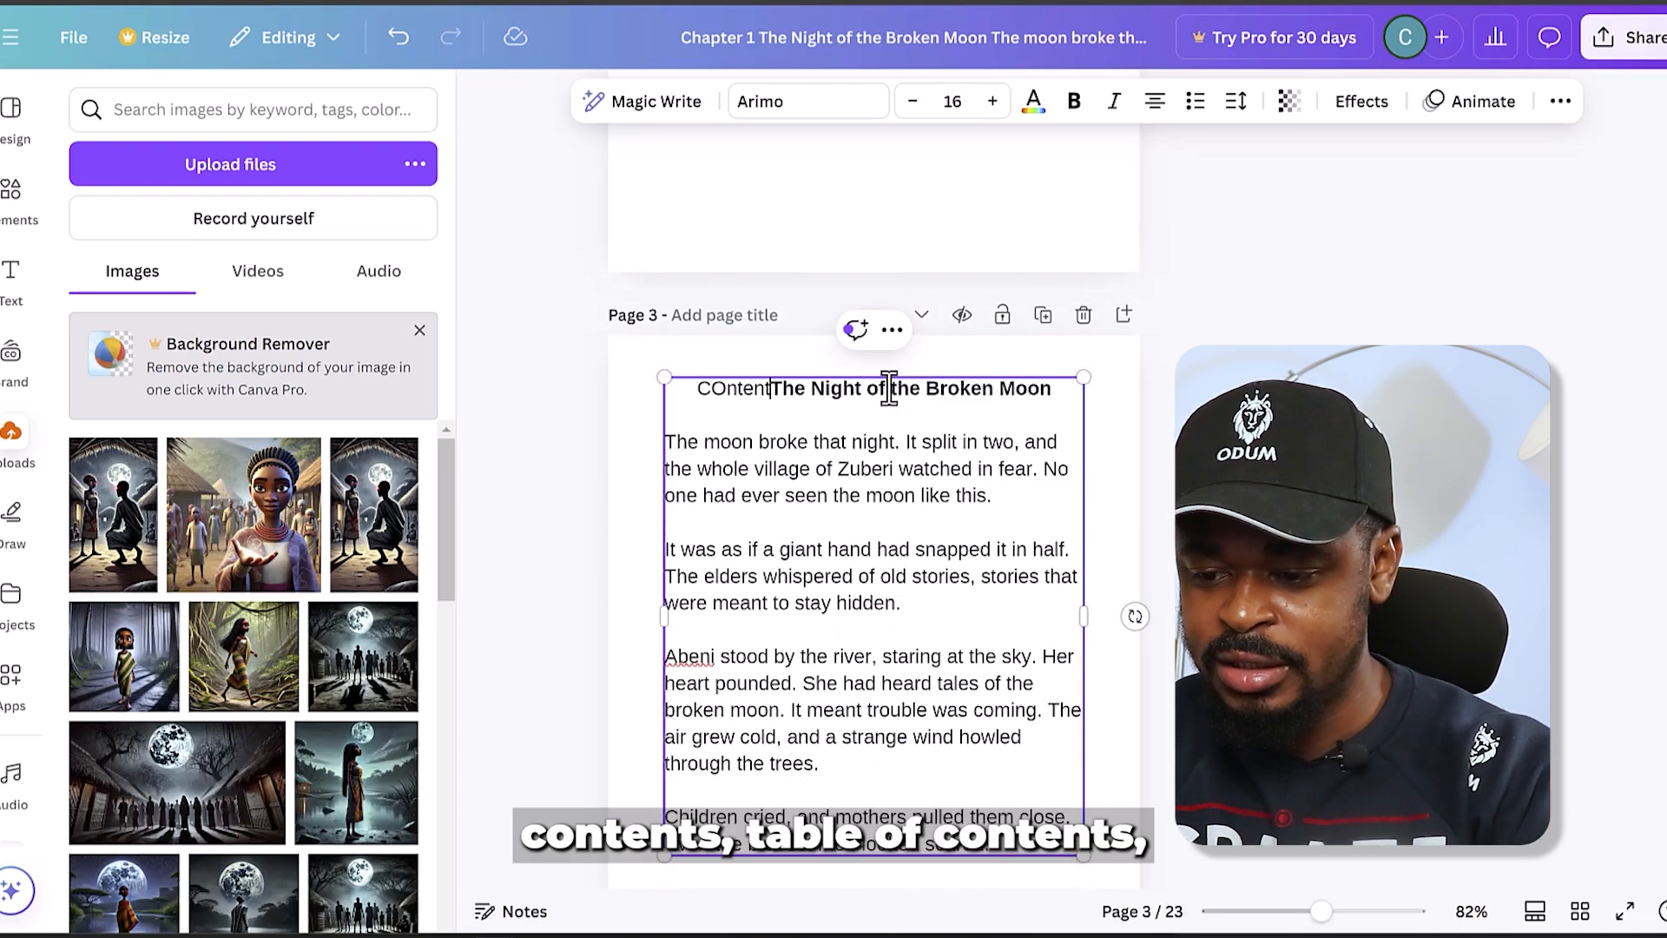
{"action": "key", "text": "ctrl+z"}
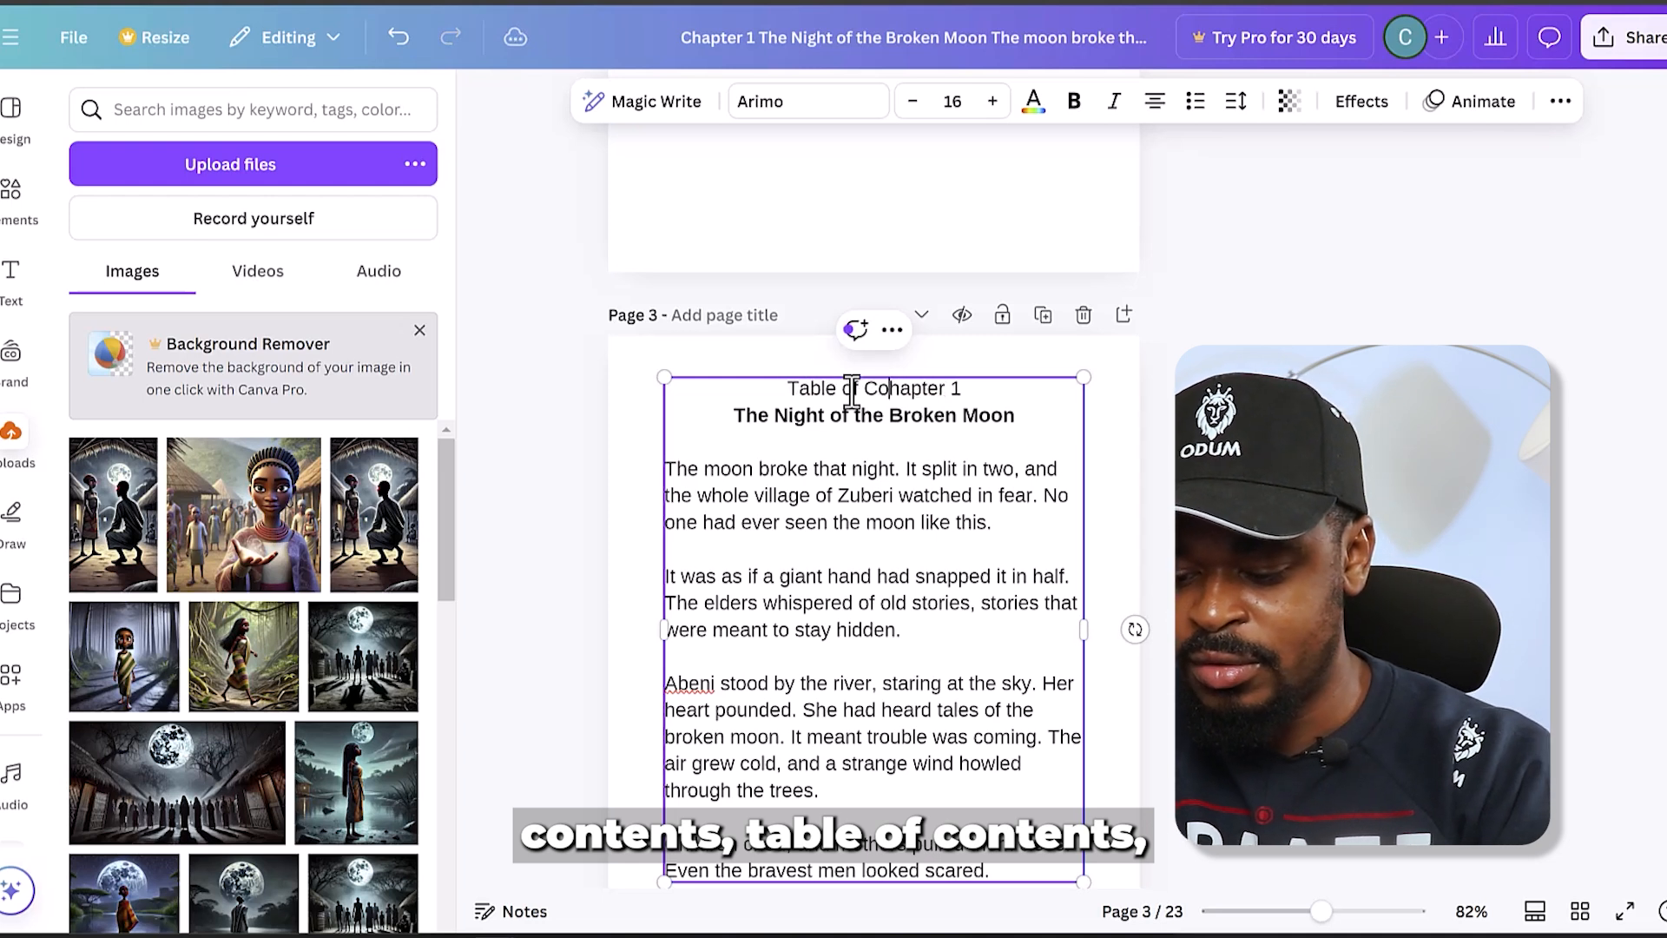
{"action": "type", "text": "s"}
{"action": "key", "text": "BackSpace"}
{"action": "key", "text": "BackSpace"}
{"action": "key", "text": "BackSpace"}
{"action": "key", "text": "BackSpace"}
{"action": "key", "text": "BackSpace"}
{"action": "key", "text": "BackSpace"}
{"action": "key", "text": "BackSpace"}
{"action": "key", "text": "BackSpace"}
{"action": "key", "text": "BackSpace"}
{"action": "key", "text": "BackSpace"}
{"action": "key", "text": "BackSpace"}
{"action": "key", "text": "BackSpace"}
{"action": "key", "text": "BackSpace"}
{"action": "key", "text": "BackSpace"}
{"action": "key", "text": "BackSpace"}
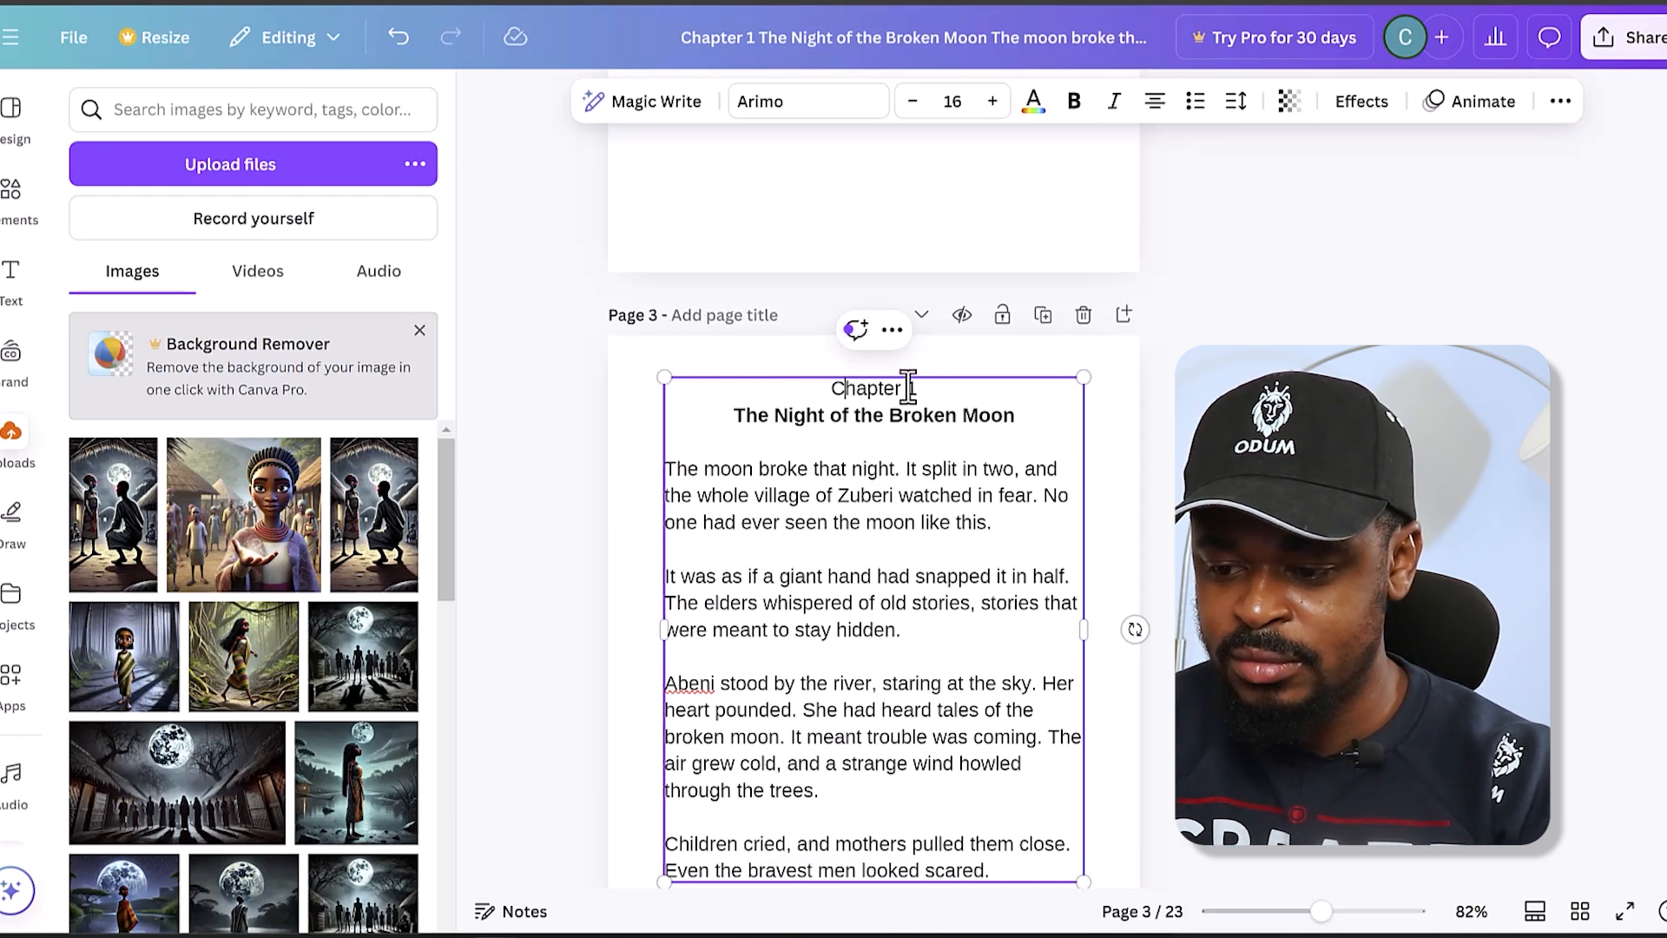
- Change page 3's heading to "Chapter Outline" and remove the subtitle and the blank line beneath it
{"action": "type", "text": "tline"}
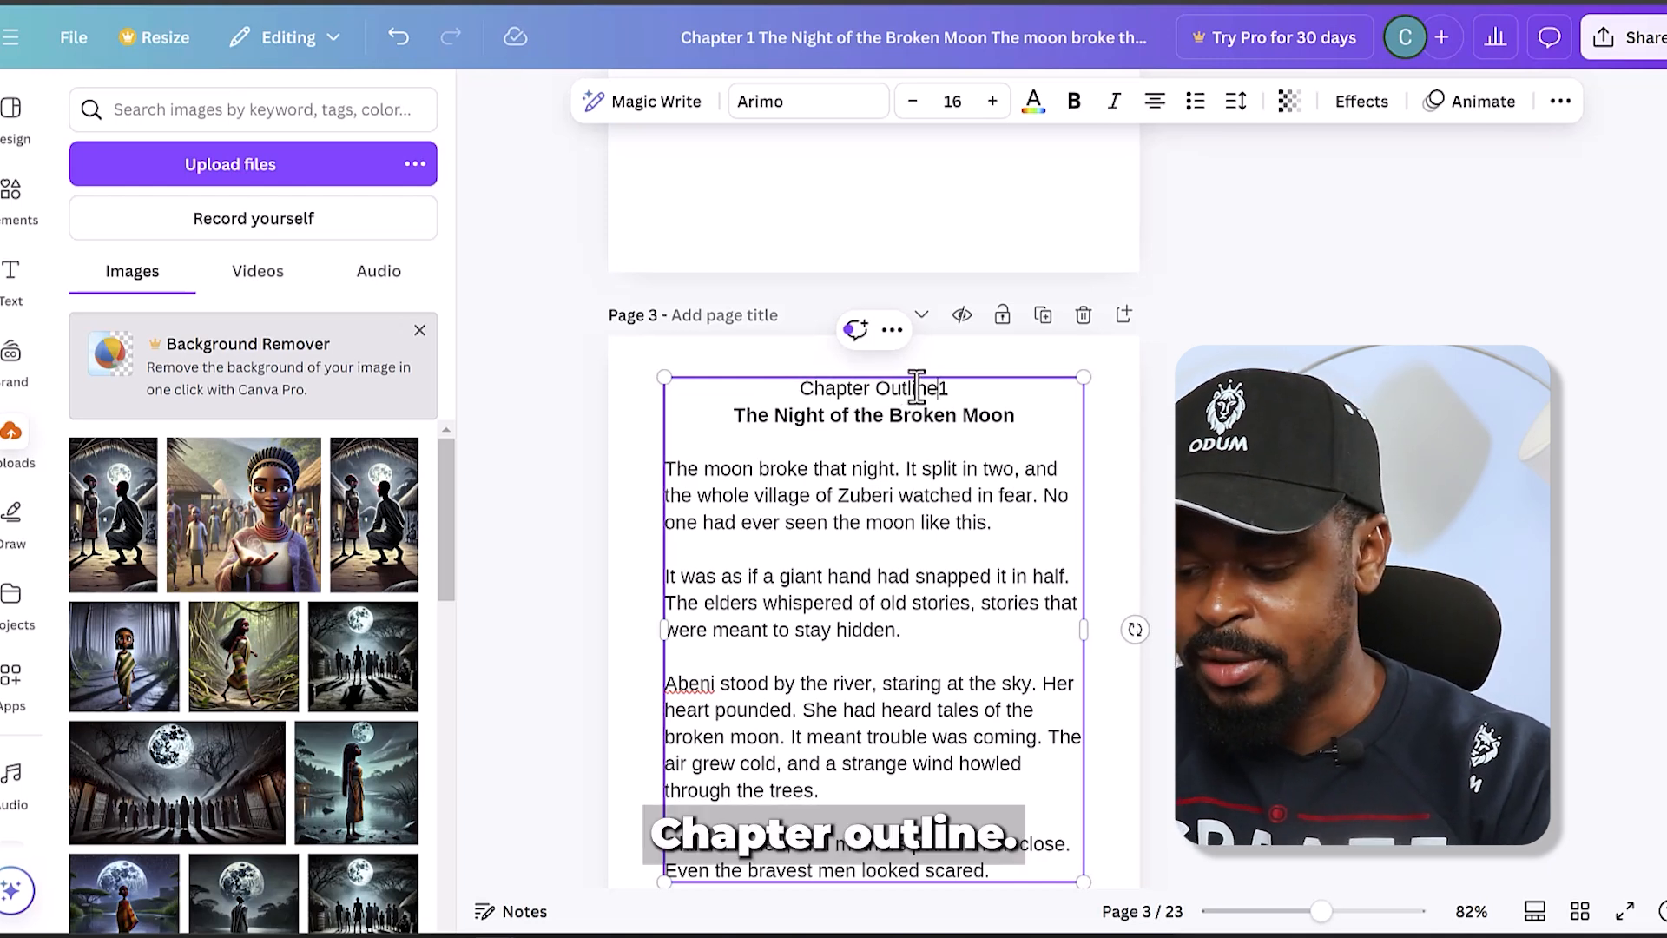
{"action": "left_click_drag", "start_coordinate": [1038, 413], "coordinate": [733, 417]}
{"action": "key", "text": "BackSpace"}
{"action": "key", "text": "BackSpace"}
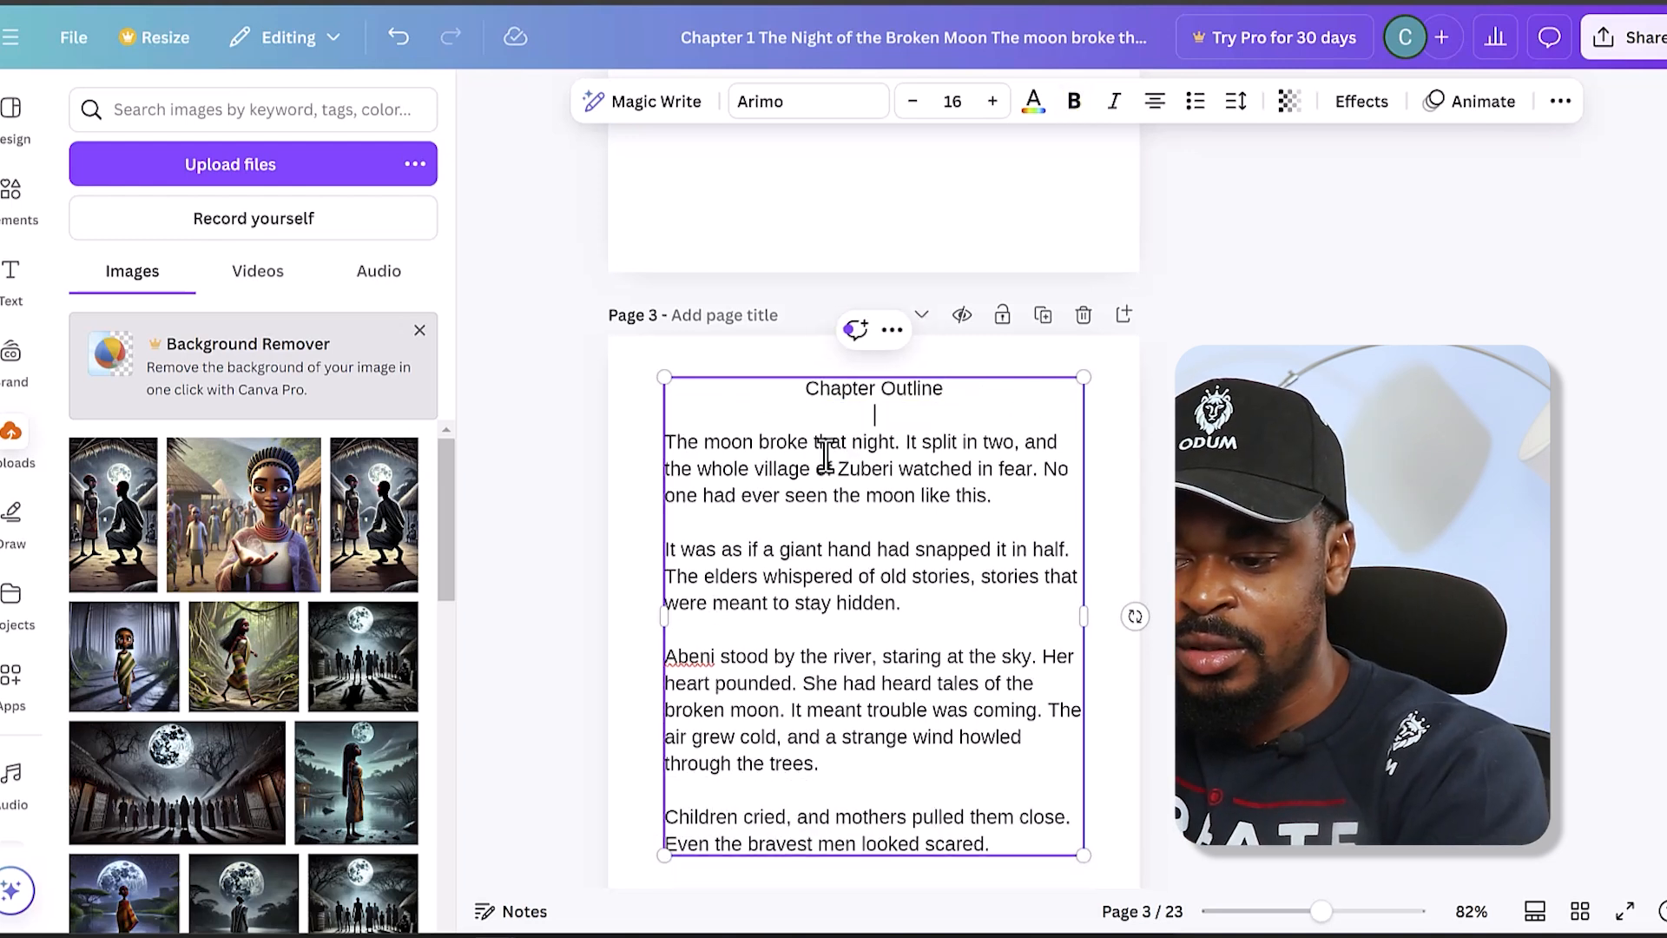
{"action": "key", "text": "BackSpace"}
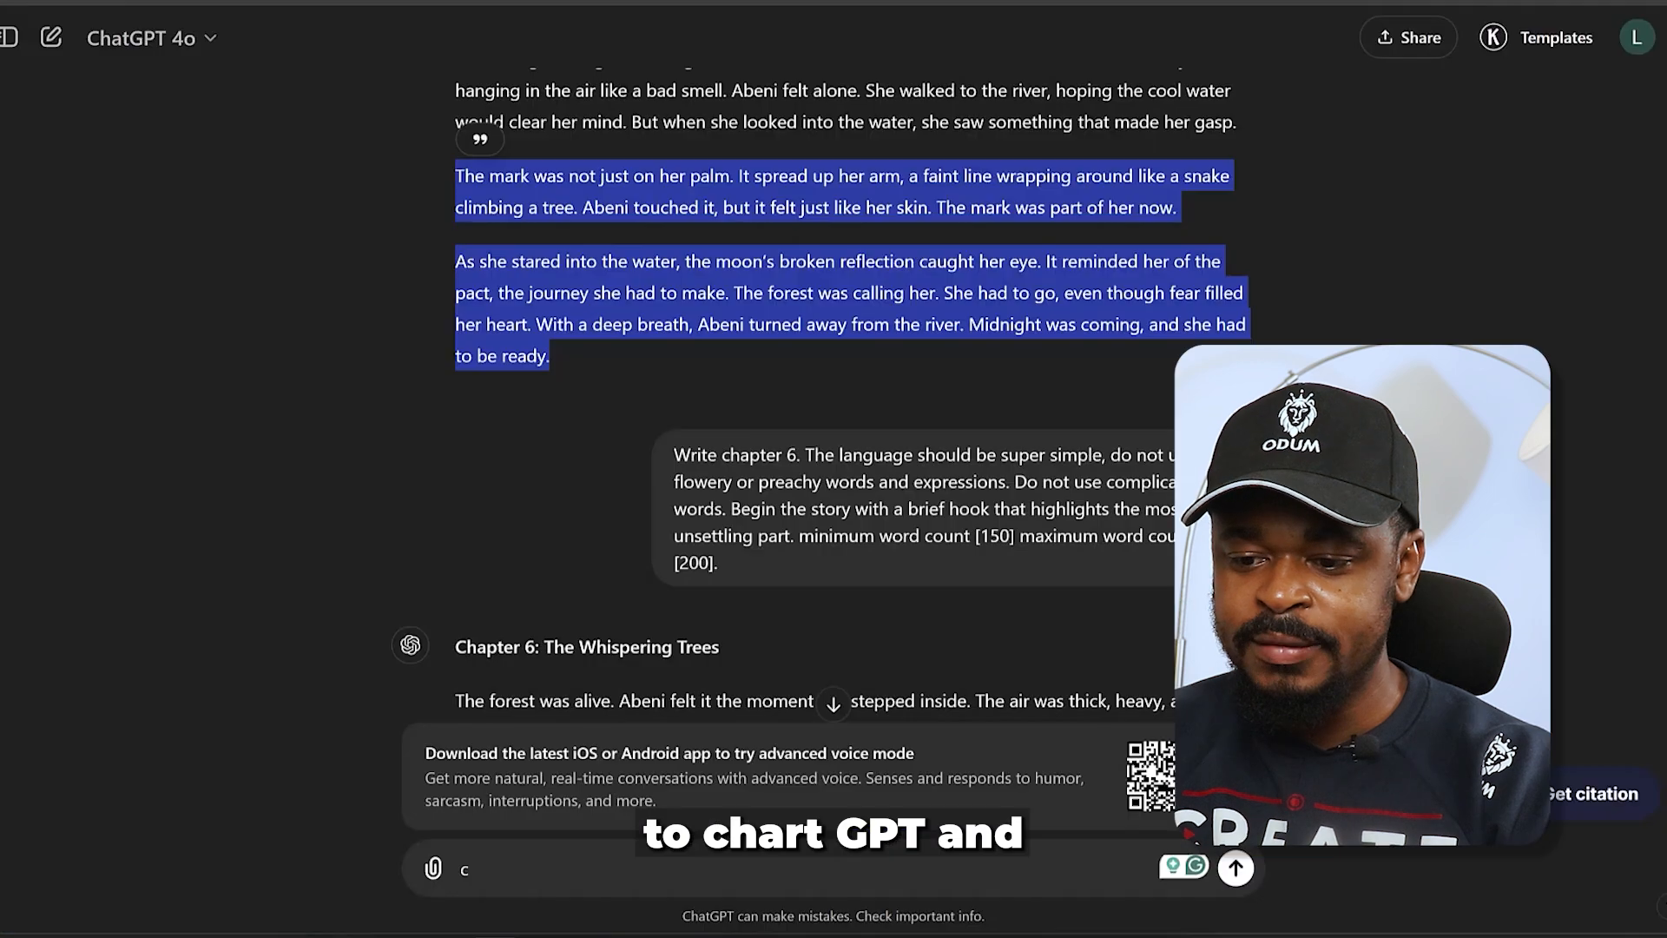
- Switch to ChatGPT and copy the story outline from Chapter 1 through Chapter 10
{"action": "scroll", "coordinate": [730, 312], "scroll_direction": "up", "scroll_amount": 20}
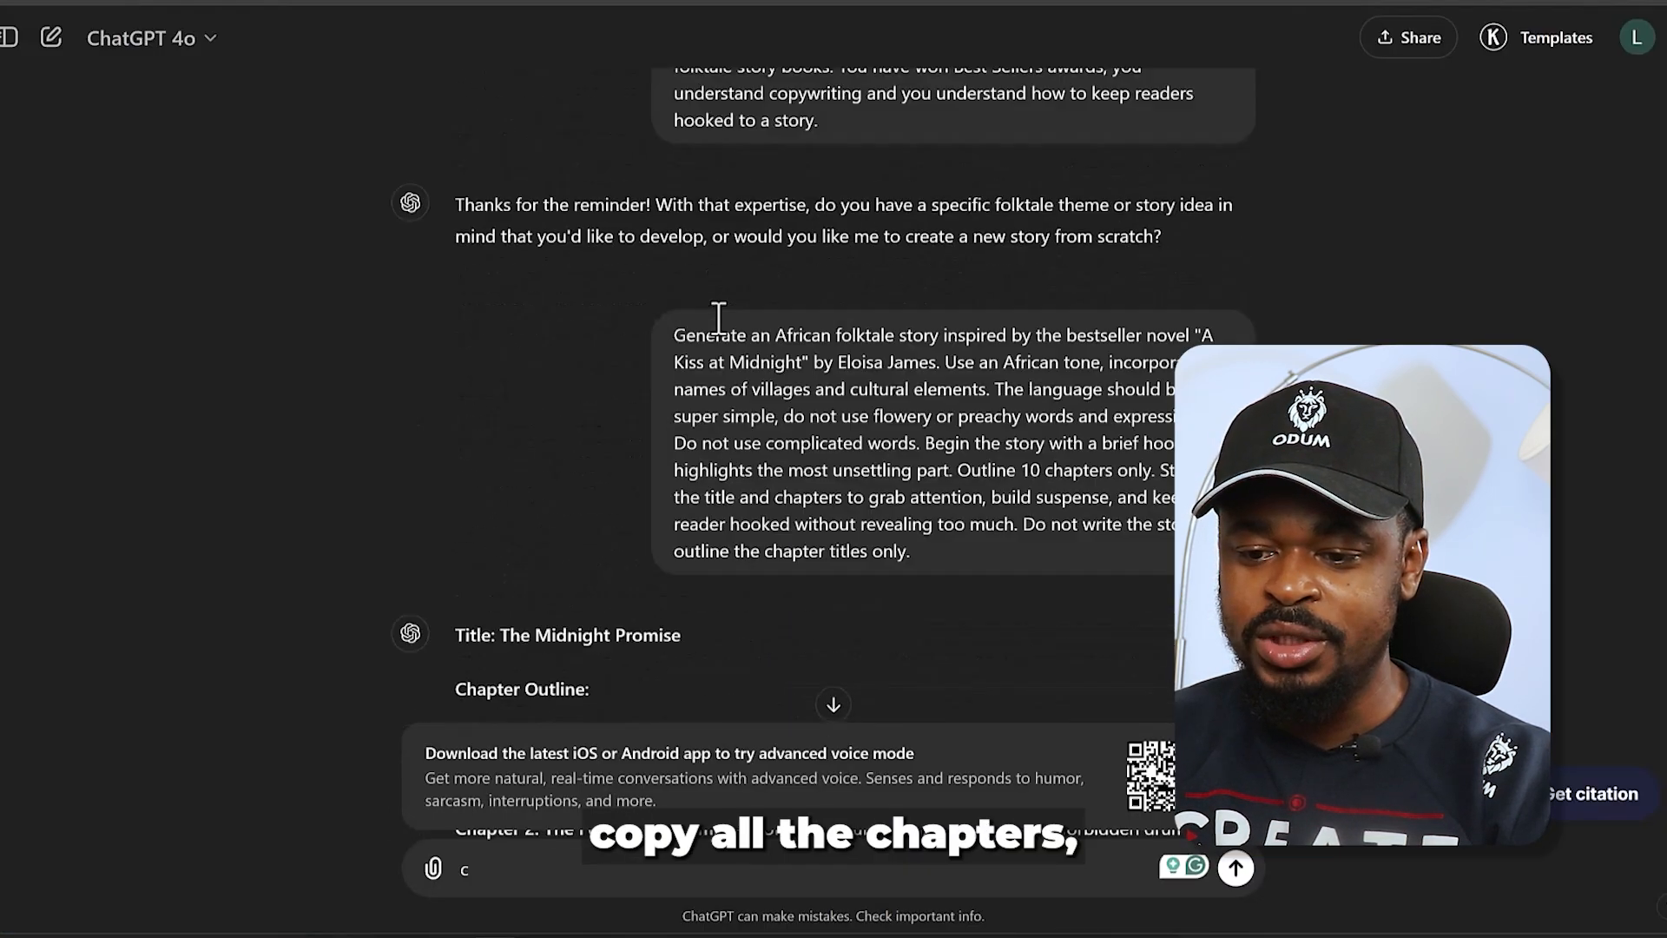
{"action": "scroll", "coordinate": [719, 319], "scroll_direction": "down", "scroll_amount": 2}
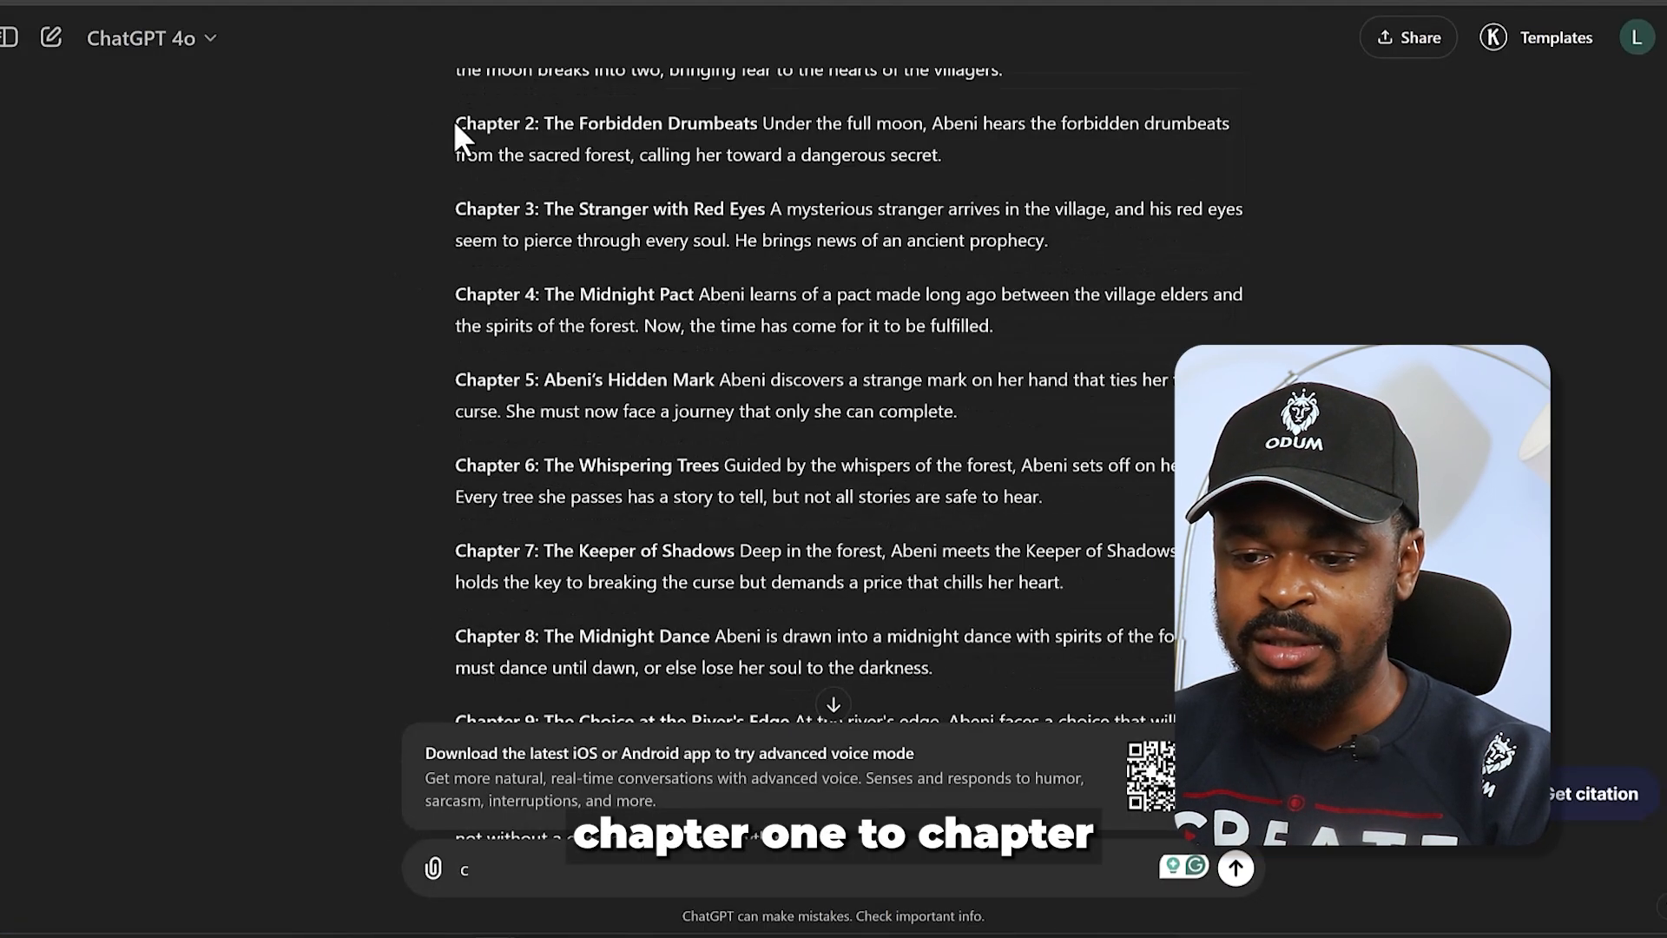
{"action": "scroll", "coordinate": [454, 135], "scroll_direction": "up", "scroll_amount": 1}
{"action": "left_click_drag", "start_coordinate": [455, 150], "coordinate": [800, 201]}
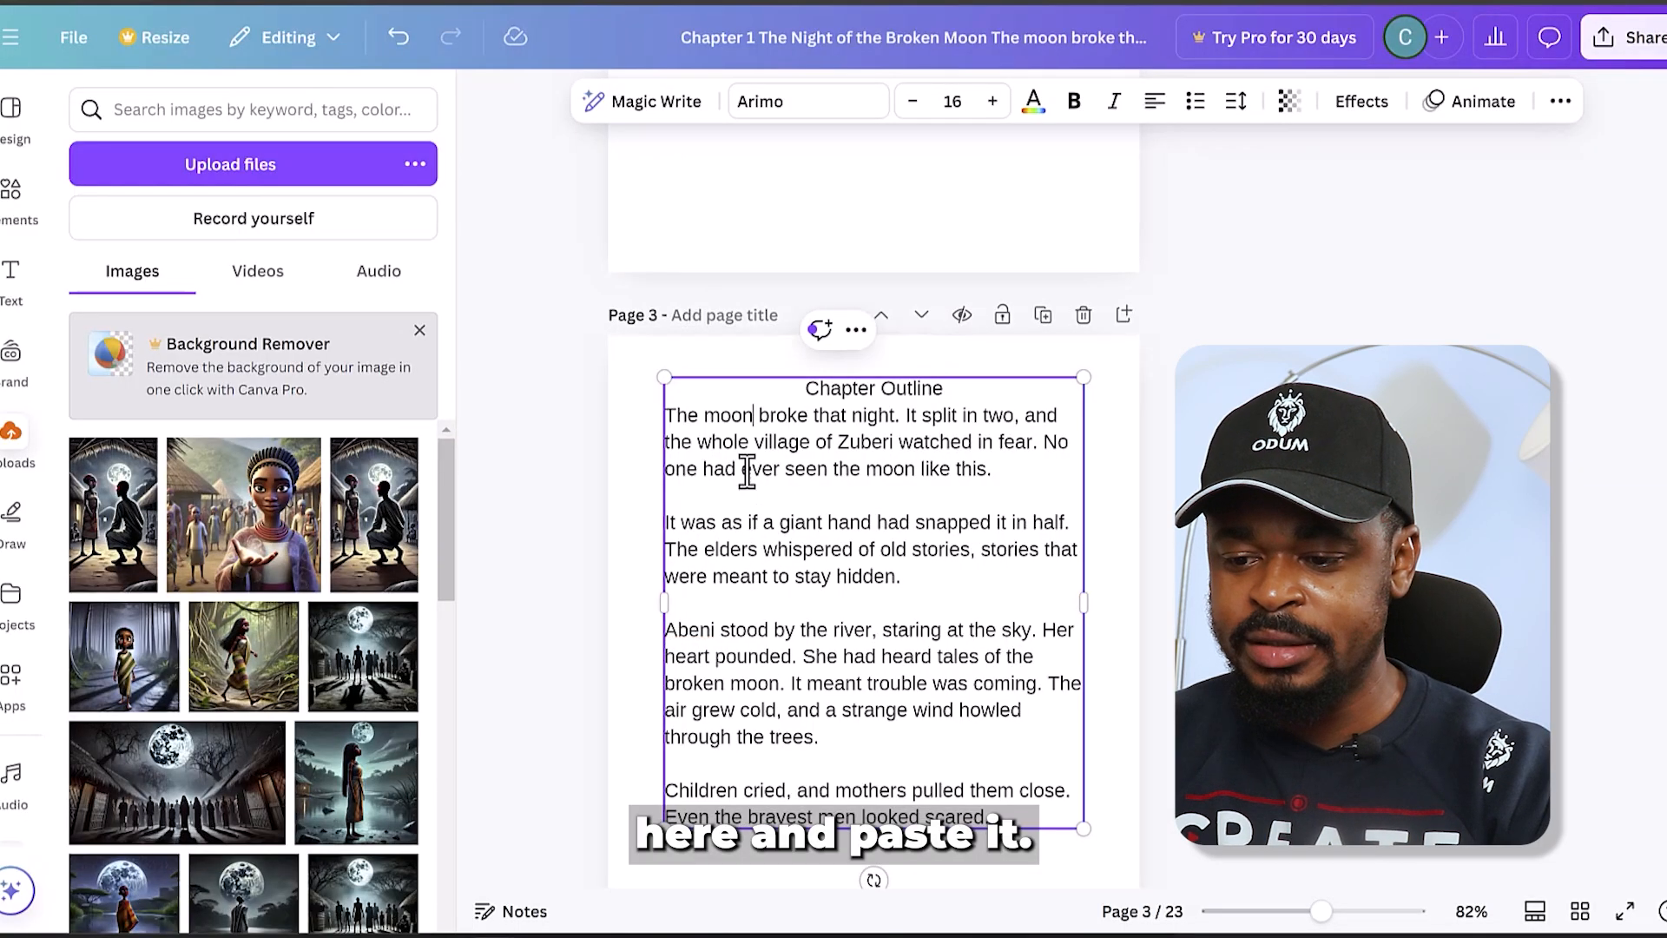
{"action": "double_click", "coordinate": [747, 470]}
{"action": "right_click", "coordinate": [746, 474]}
{"action": "left_click", "coordinate": [723, 499]}
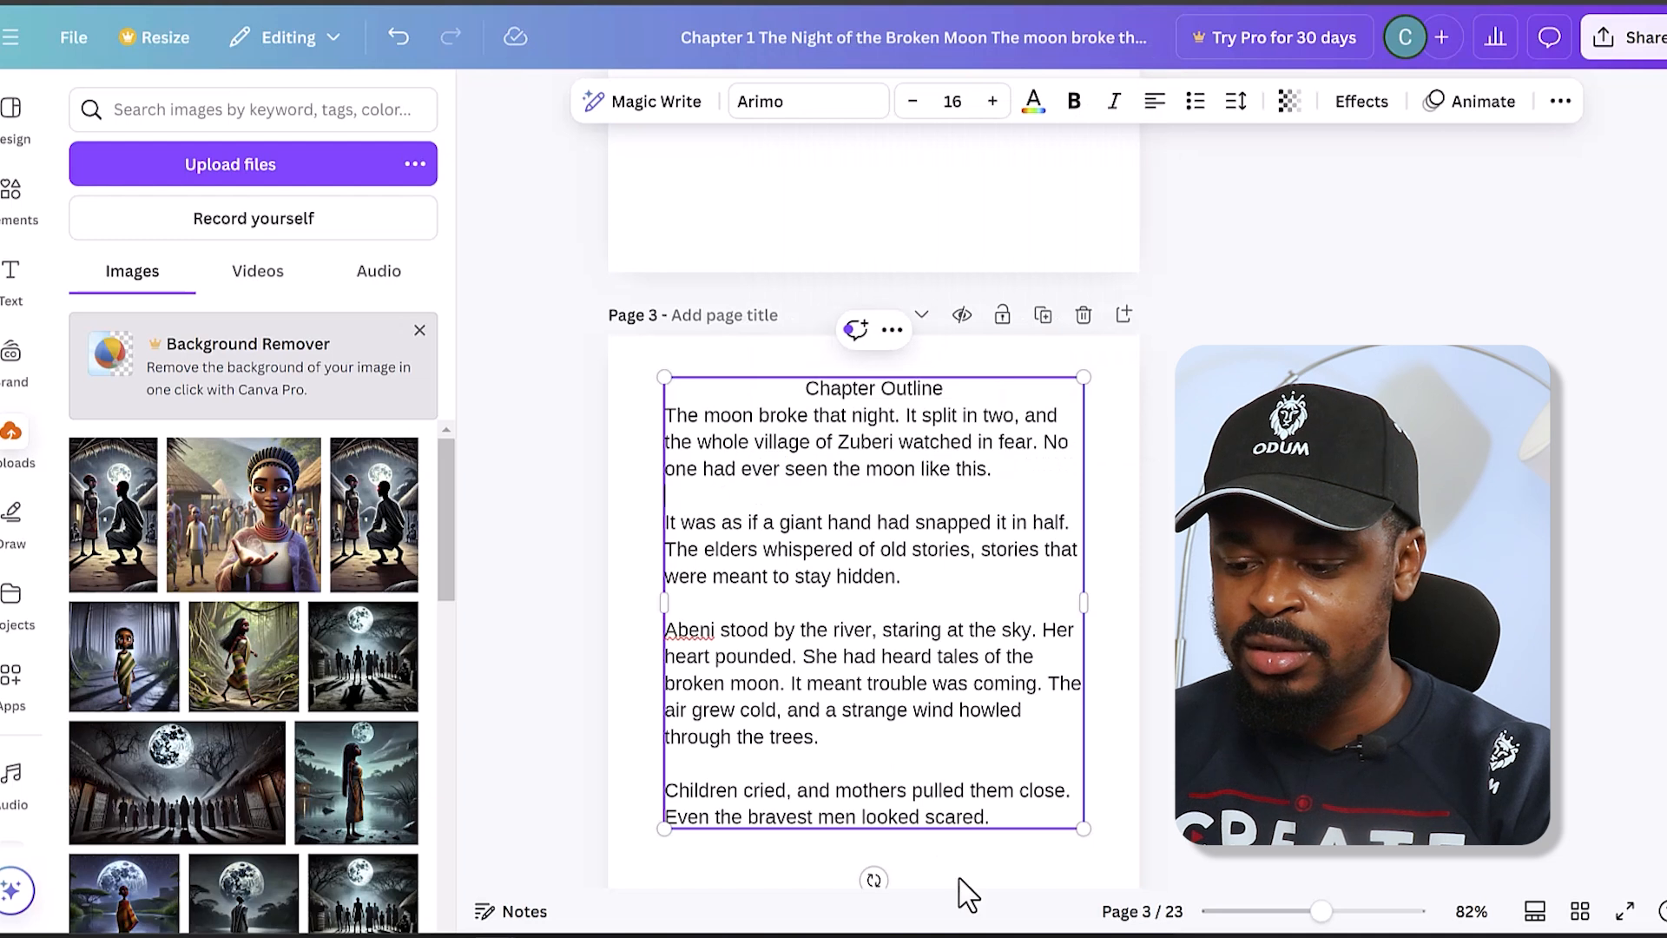
- Back in Canva, replace the story text under the Chapter Outline heading with the copied outline as plain text
{"action": "left_click_drag", "start_coordinate": [991, 817], "coordinate": [639, 417]}
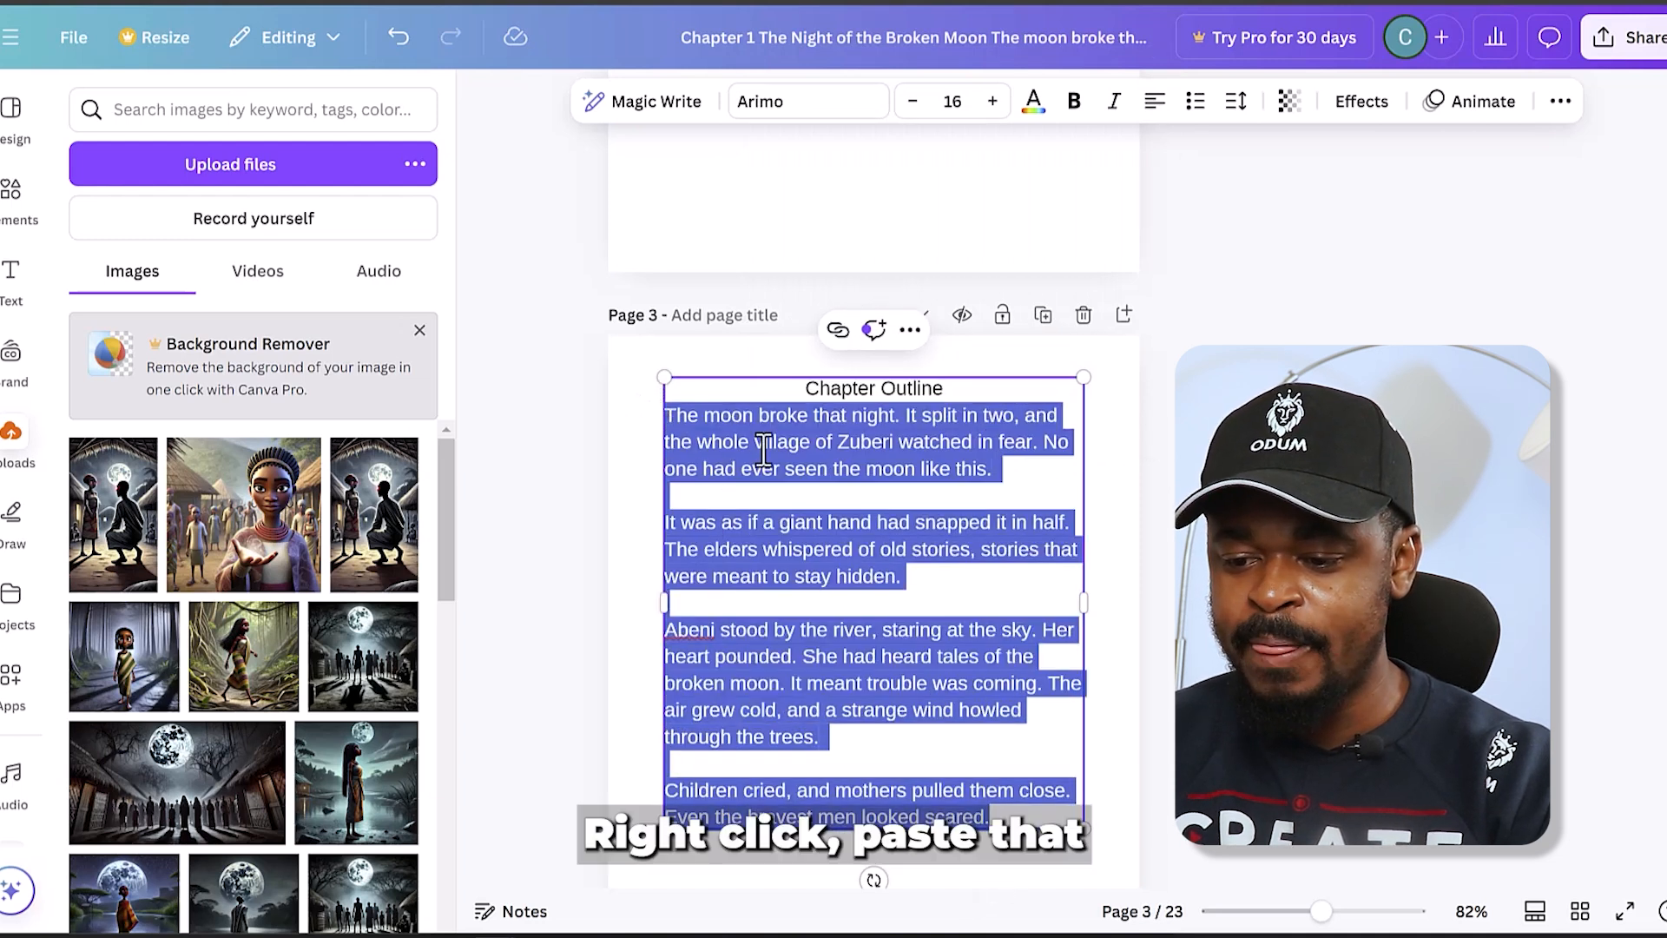
{"action": "right_click", "coordinate": [756, 443]}
{"action": "left_click", "coordinate": [908, 100]}
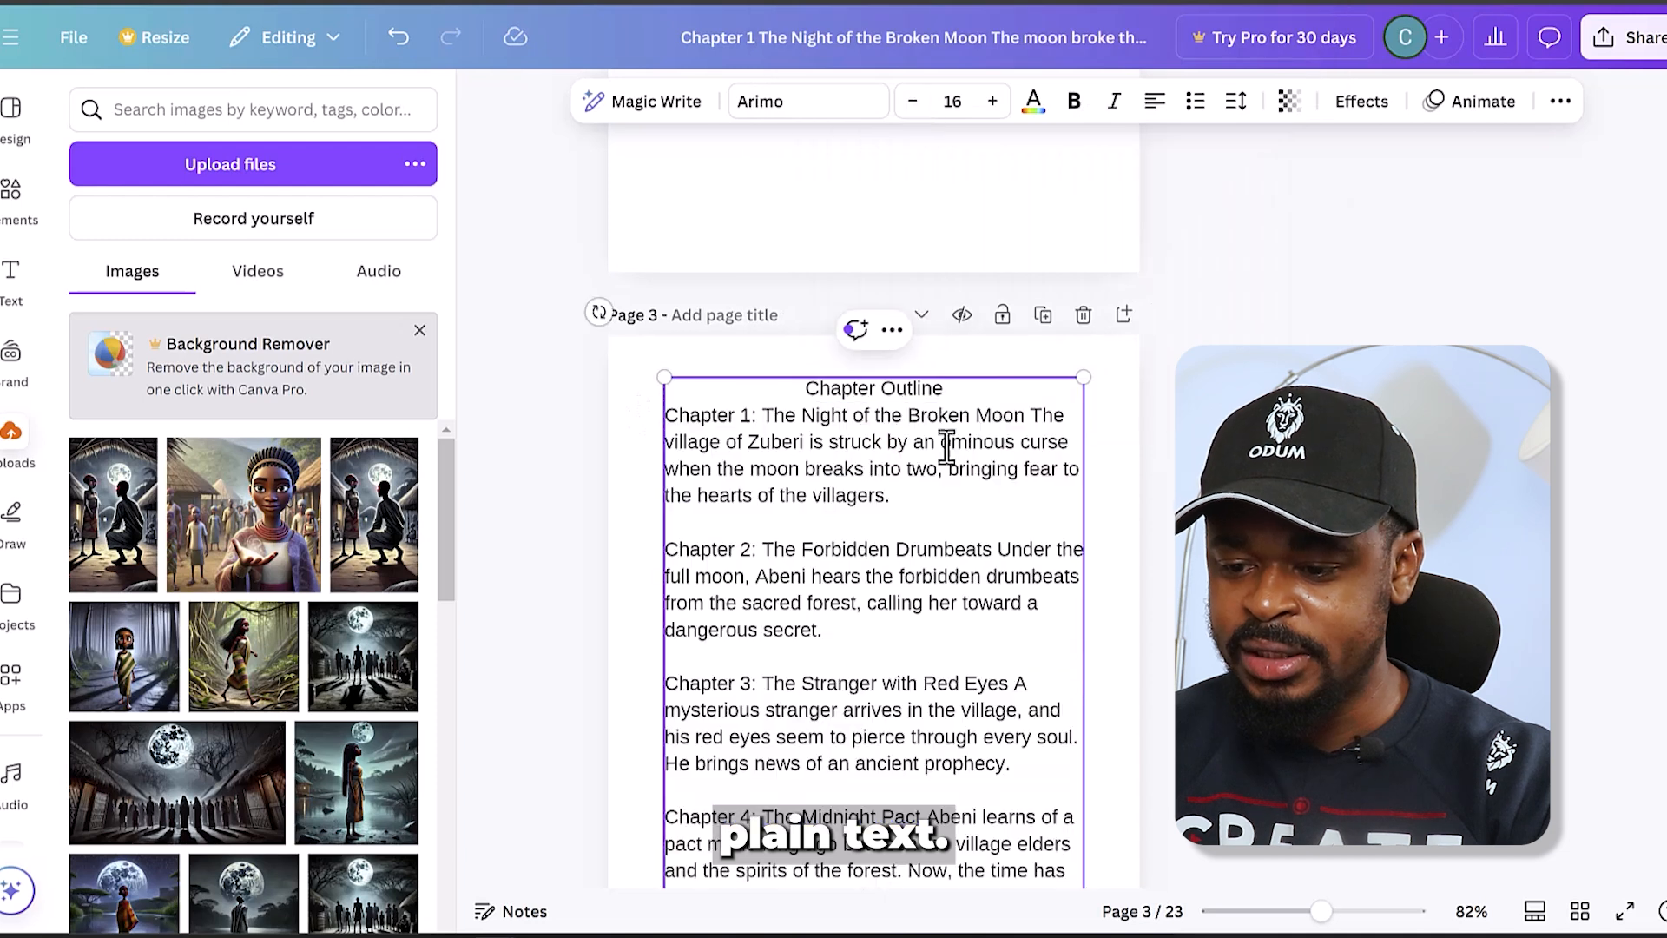
- Delete the description after each chapter title in the outline, keeping the titles of Chapters 1 to 10
{"action": "left_click_drag", "start_coordinate": [765, 422], "coordinate": [825, 472]}
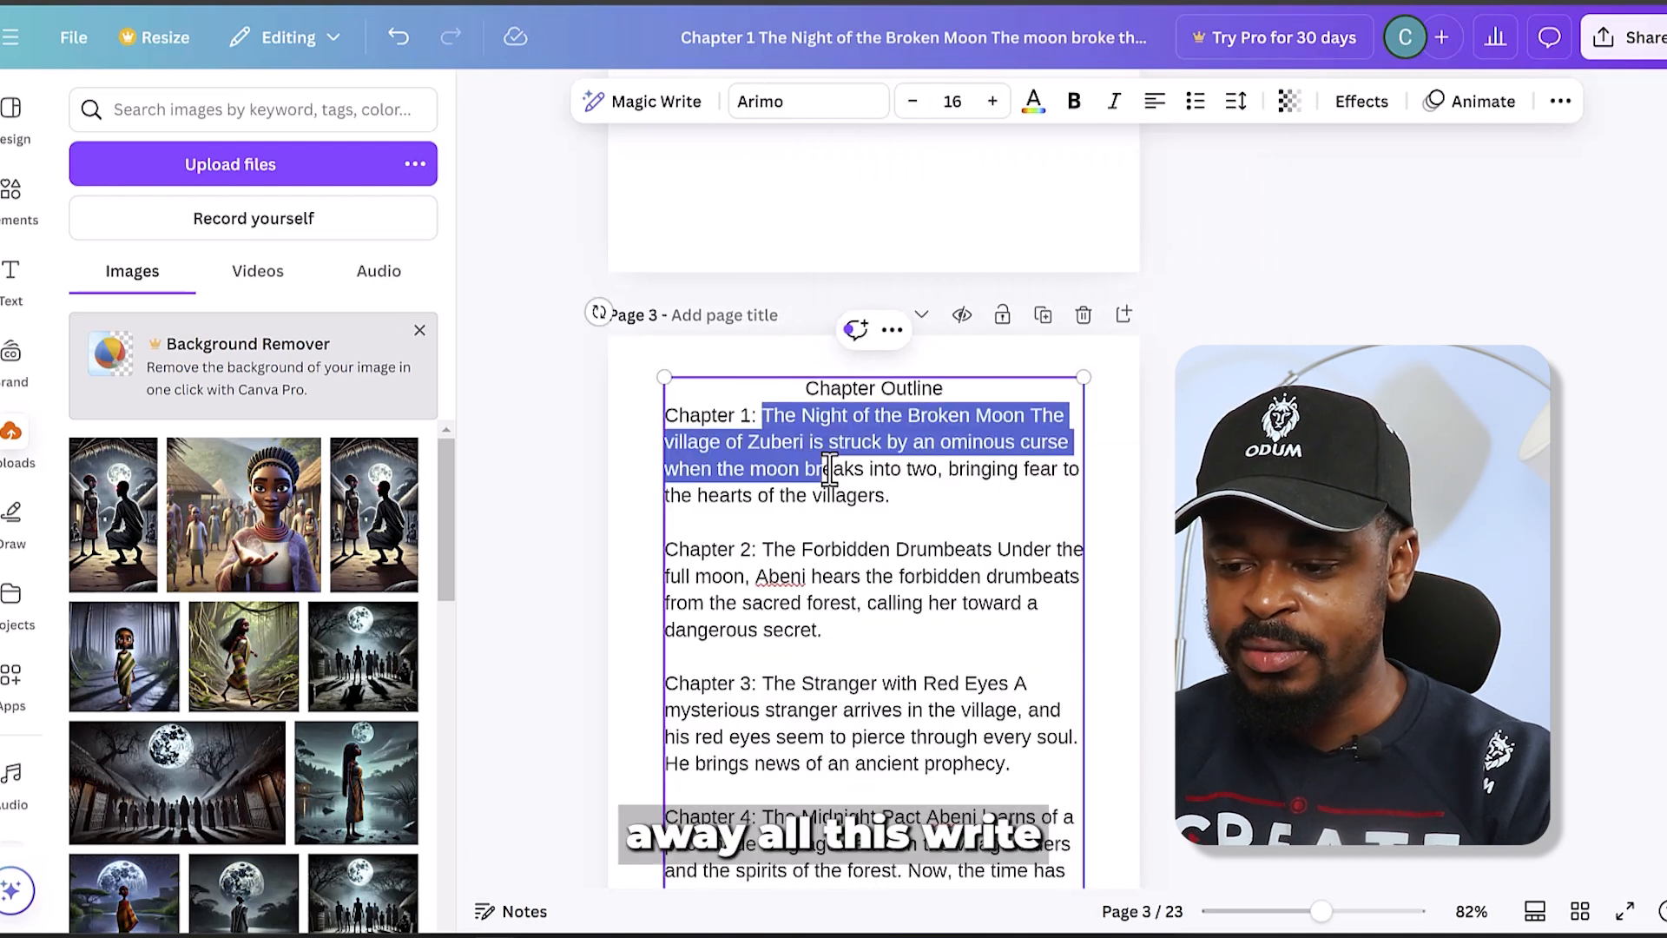
{"action": "left_click", "coordinate": [779, 495]}
{"action": "left_click_drag", "start_coordinate": [1031, 417], "coordinate": [1039, 495]}
{"action": "key", "text": "BackSpace"}
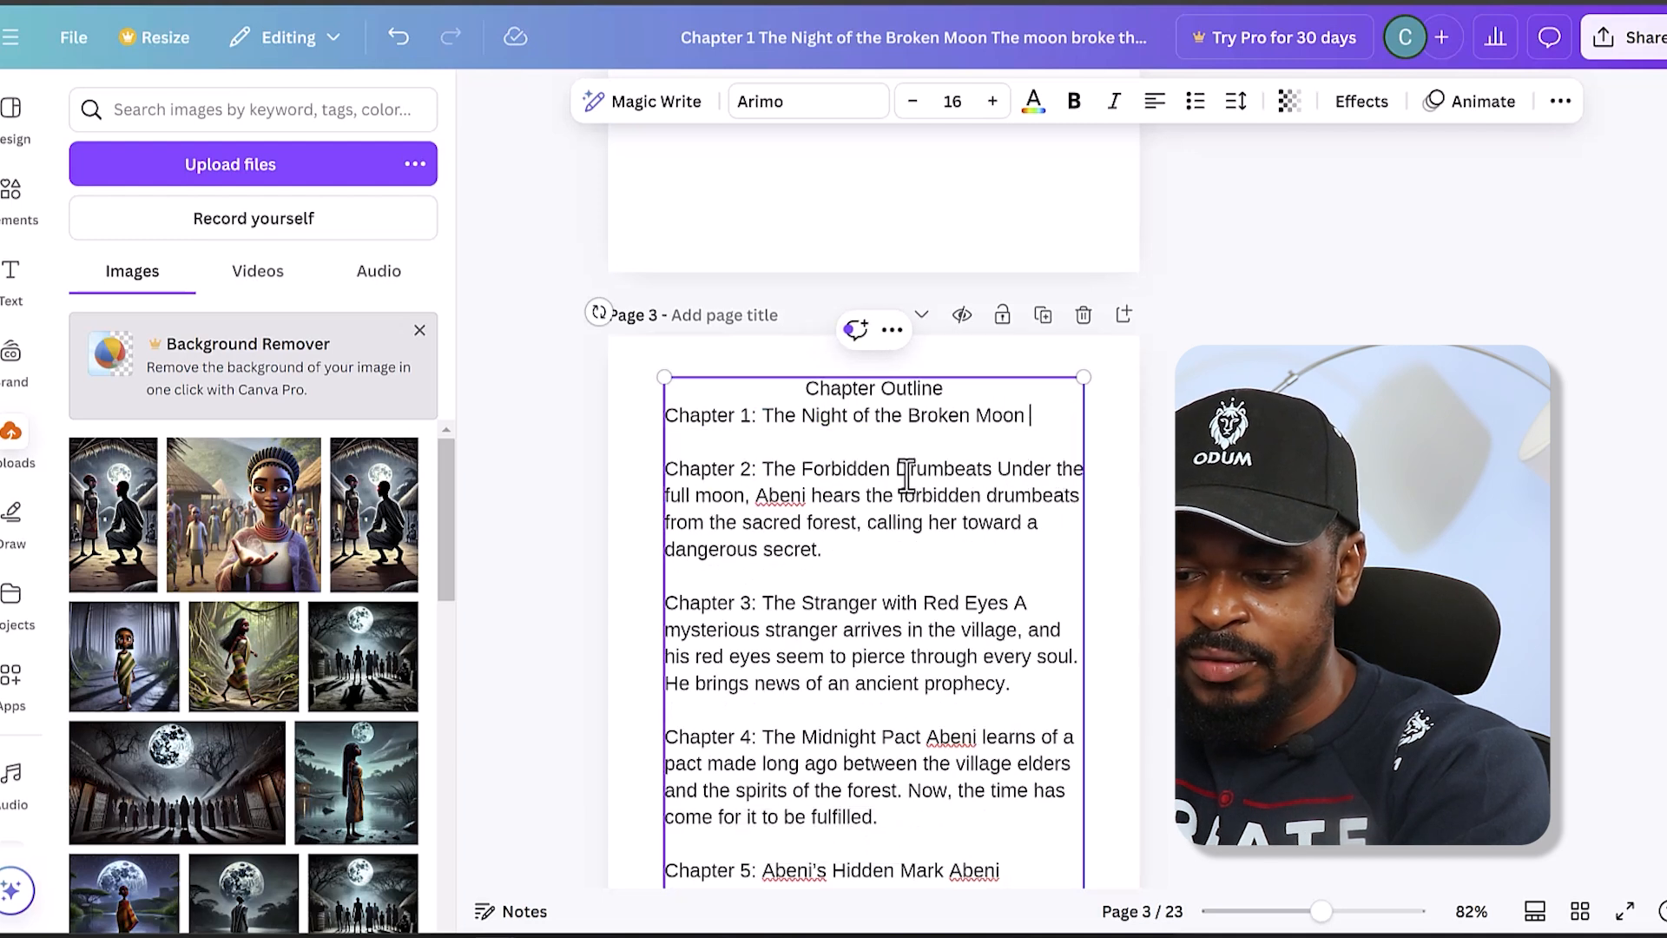
{"action": "left_click_drag", "start_coordinate": [1003, 473], "coordinate": [1024, 604]}
{"action": "key", "text": "BackSpace"}
{"action": "key", "text": "BackSpace"}
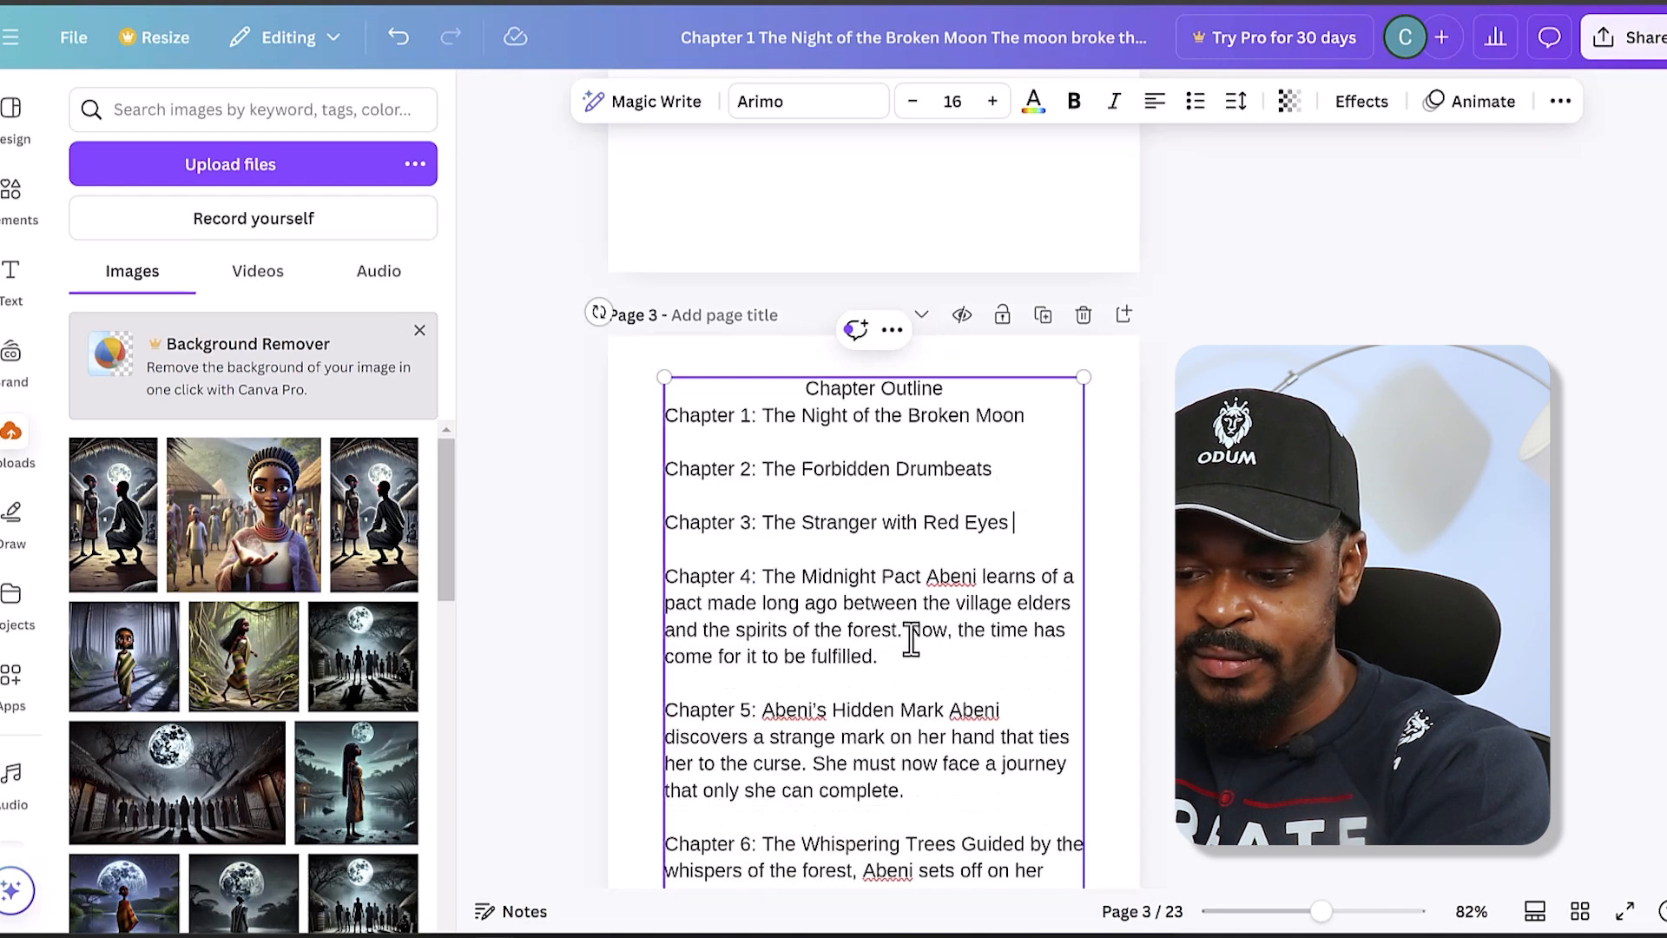
{"action": "left_click_drag", "start_coordinate": [937, 785], "coordinate": [1042, 832]}
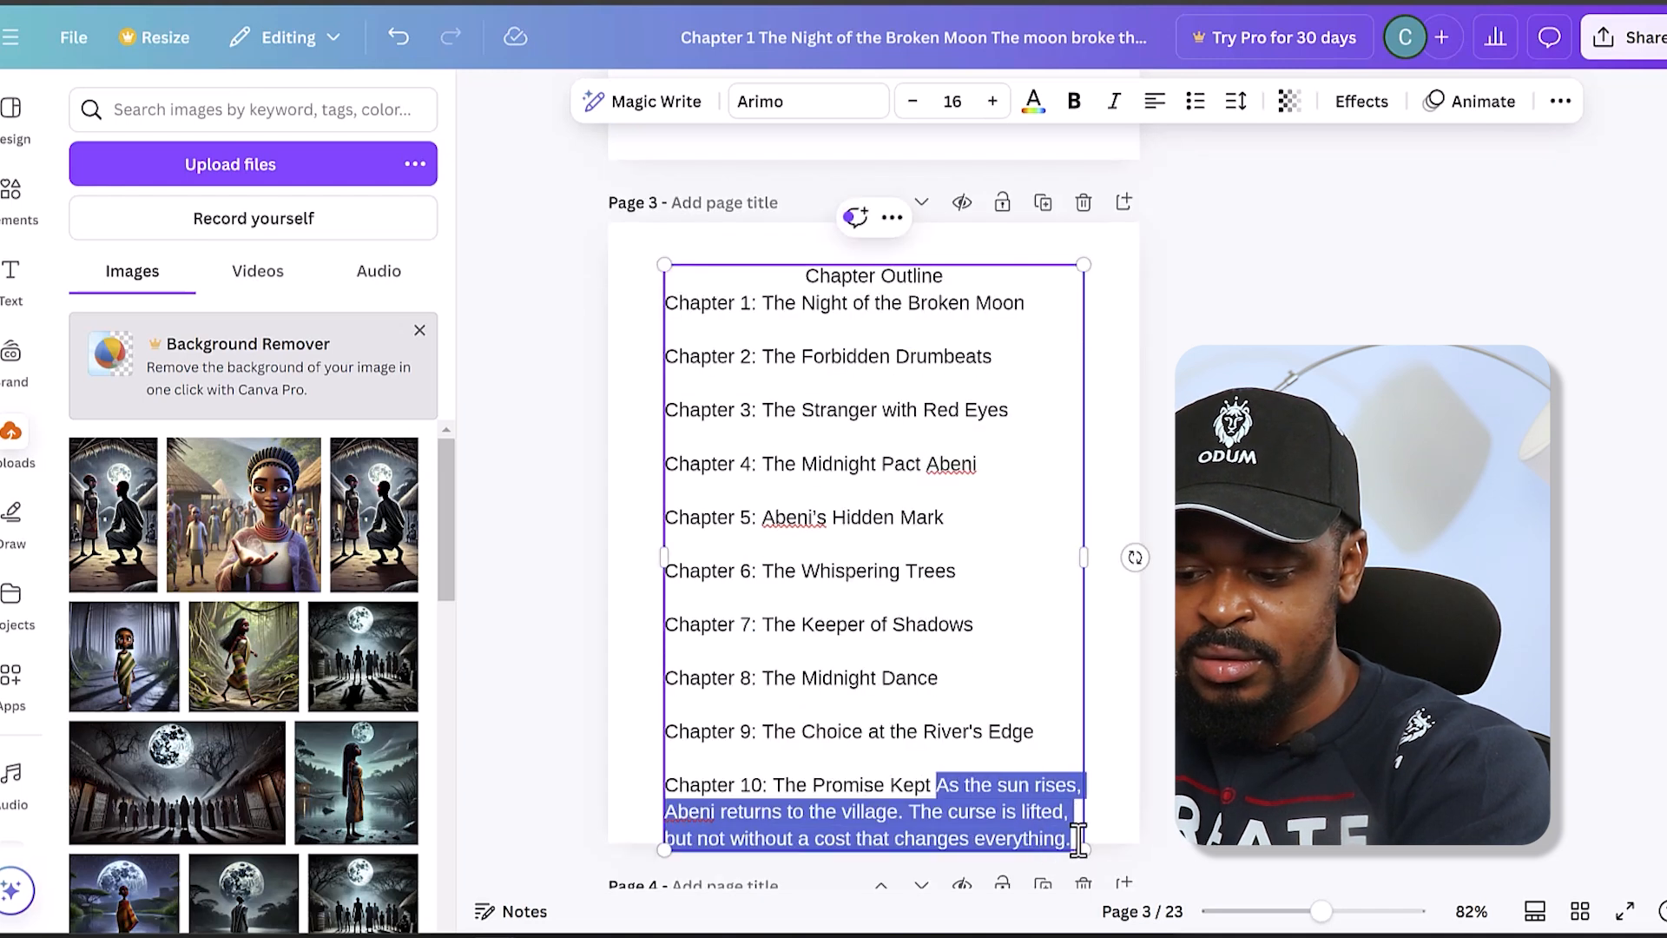
{"action": "key", "text": "BackSpace"}
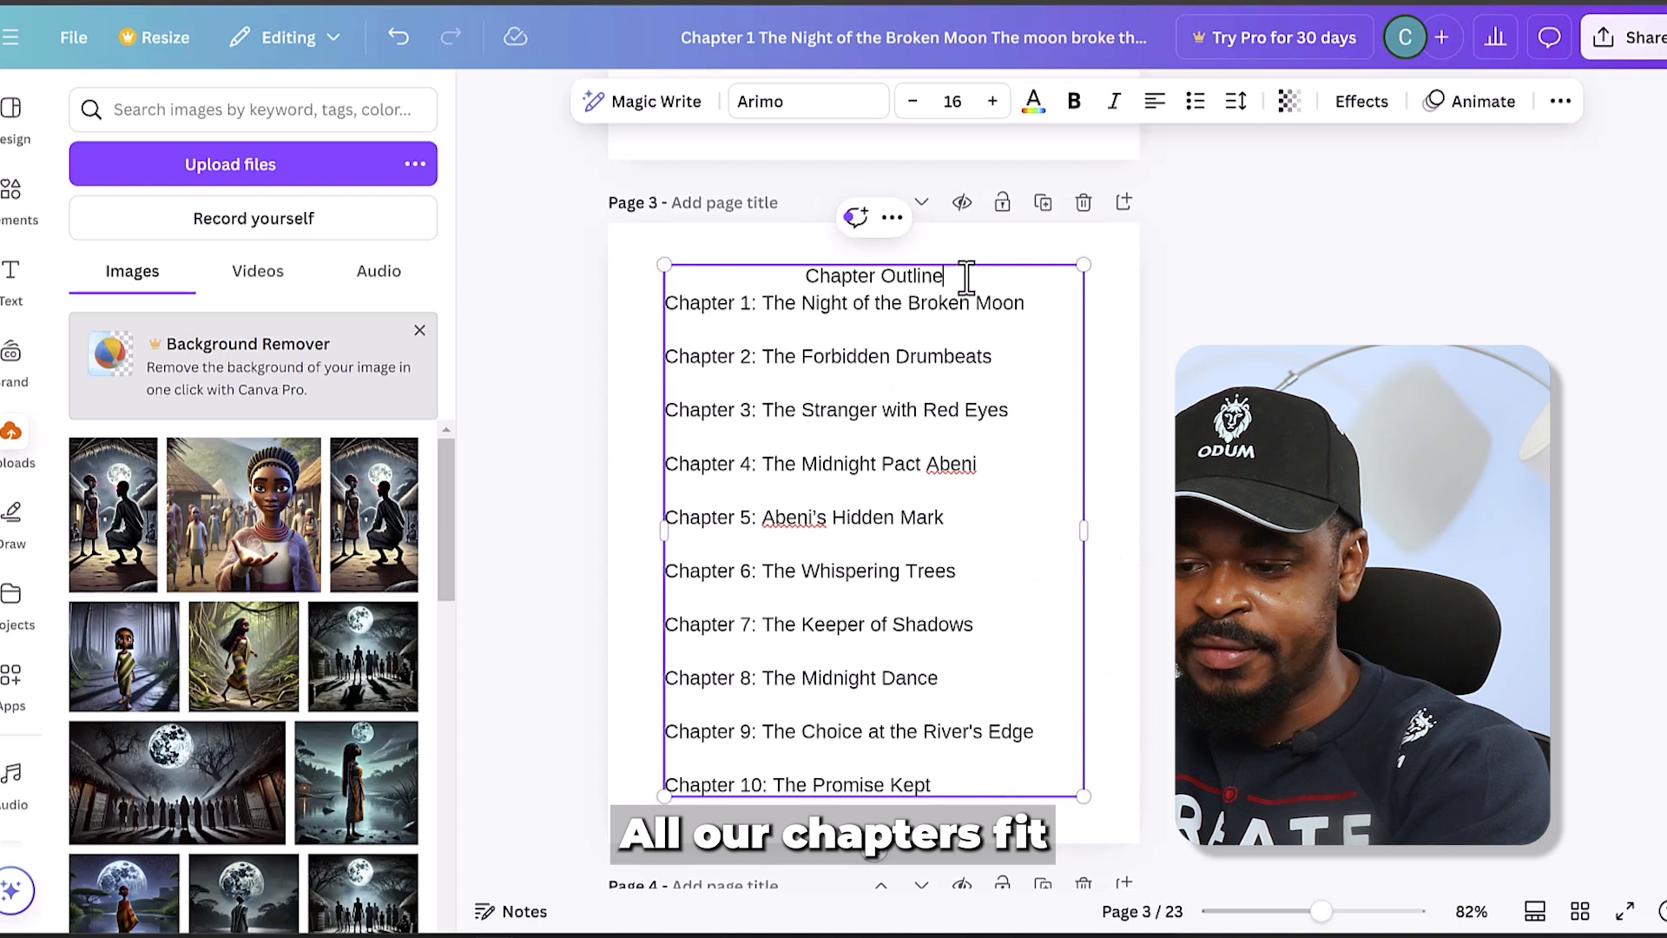
- Add a blank line below the "Chapter Outline" heading, make the heading bold and move the text box slightly up the page
{"action": "key", "text": "Return"}
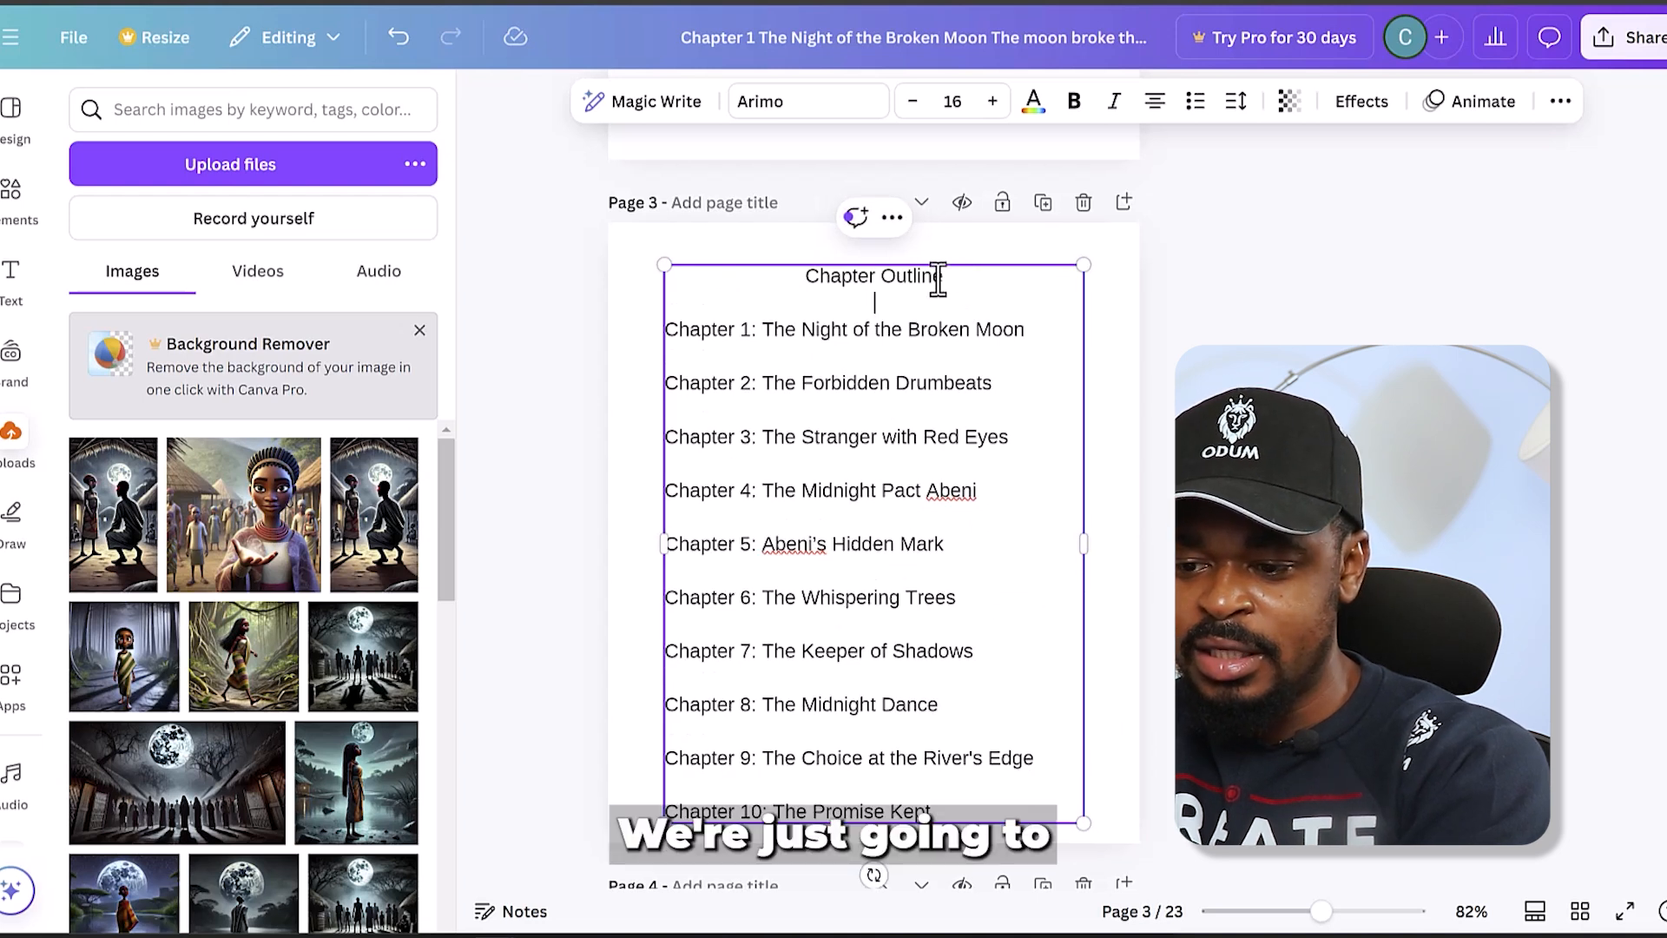
{"action": "triple_click", "coordinate": [931, 276]}
{"action": "left_click", "coordinate": [1074, 101]}
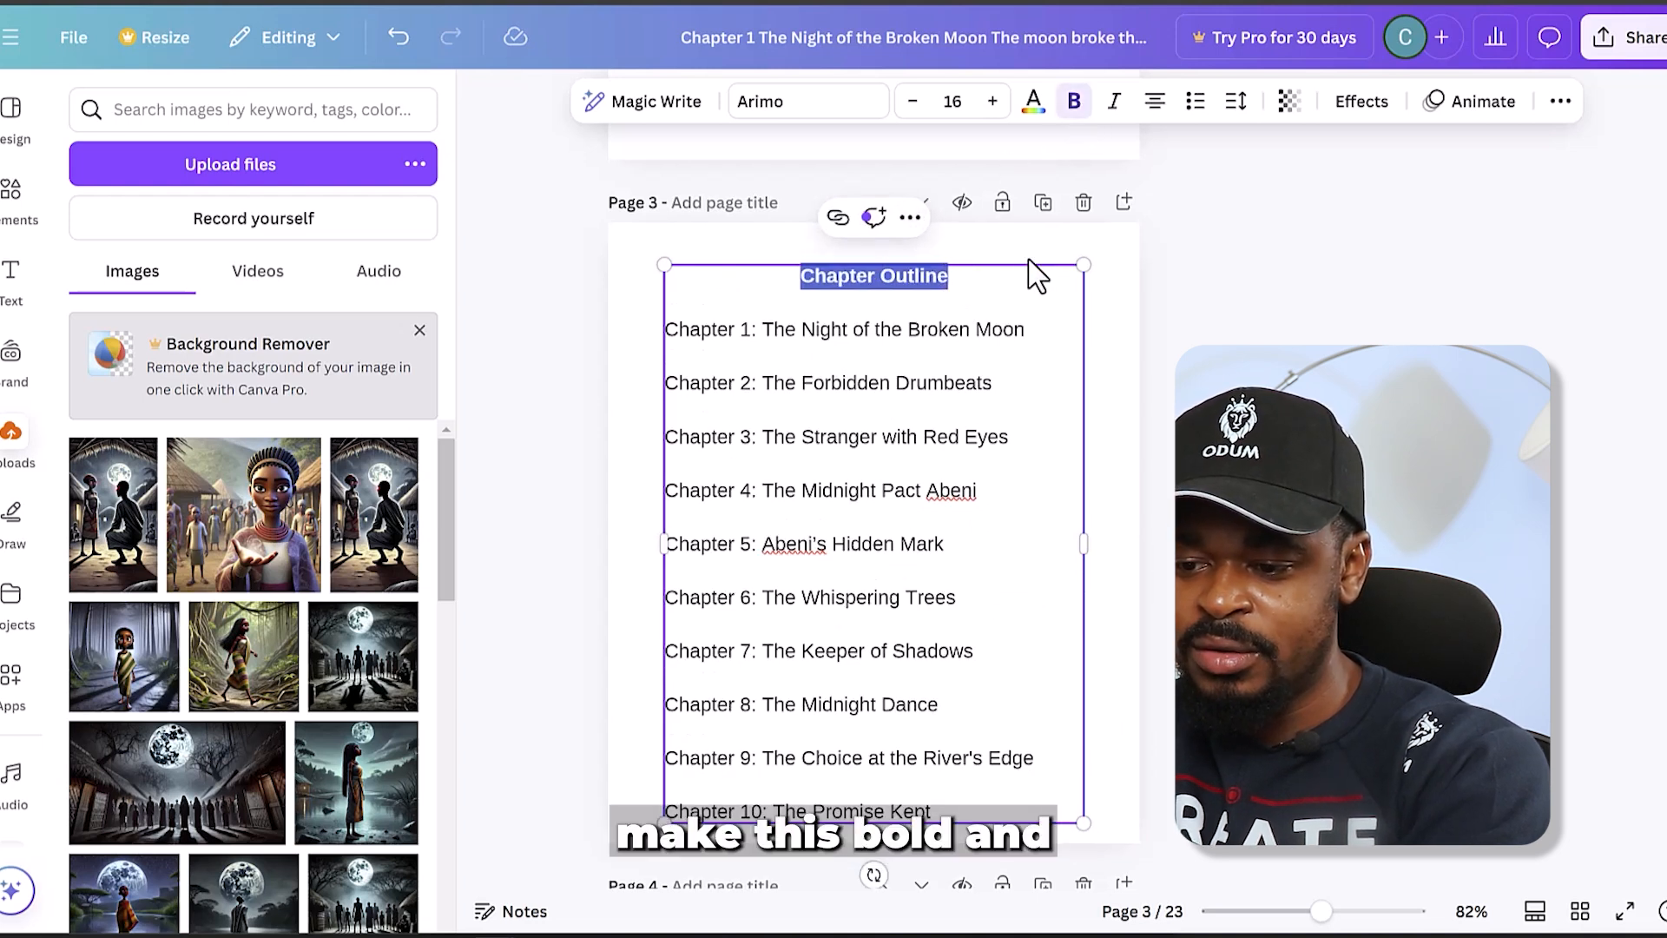
{"action": "left_click", "coordinate": [1161, 349]}
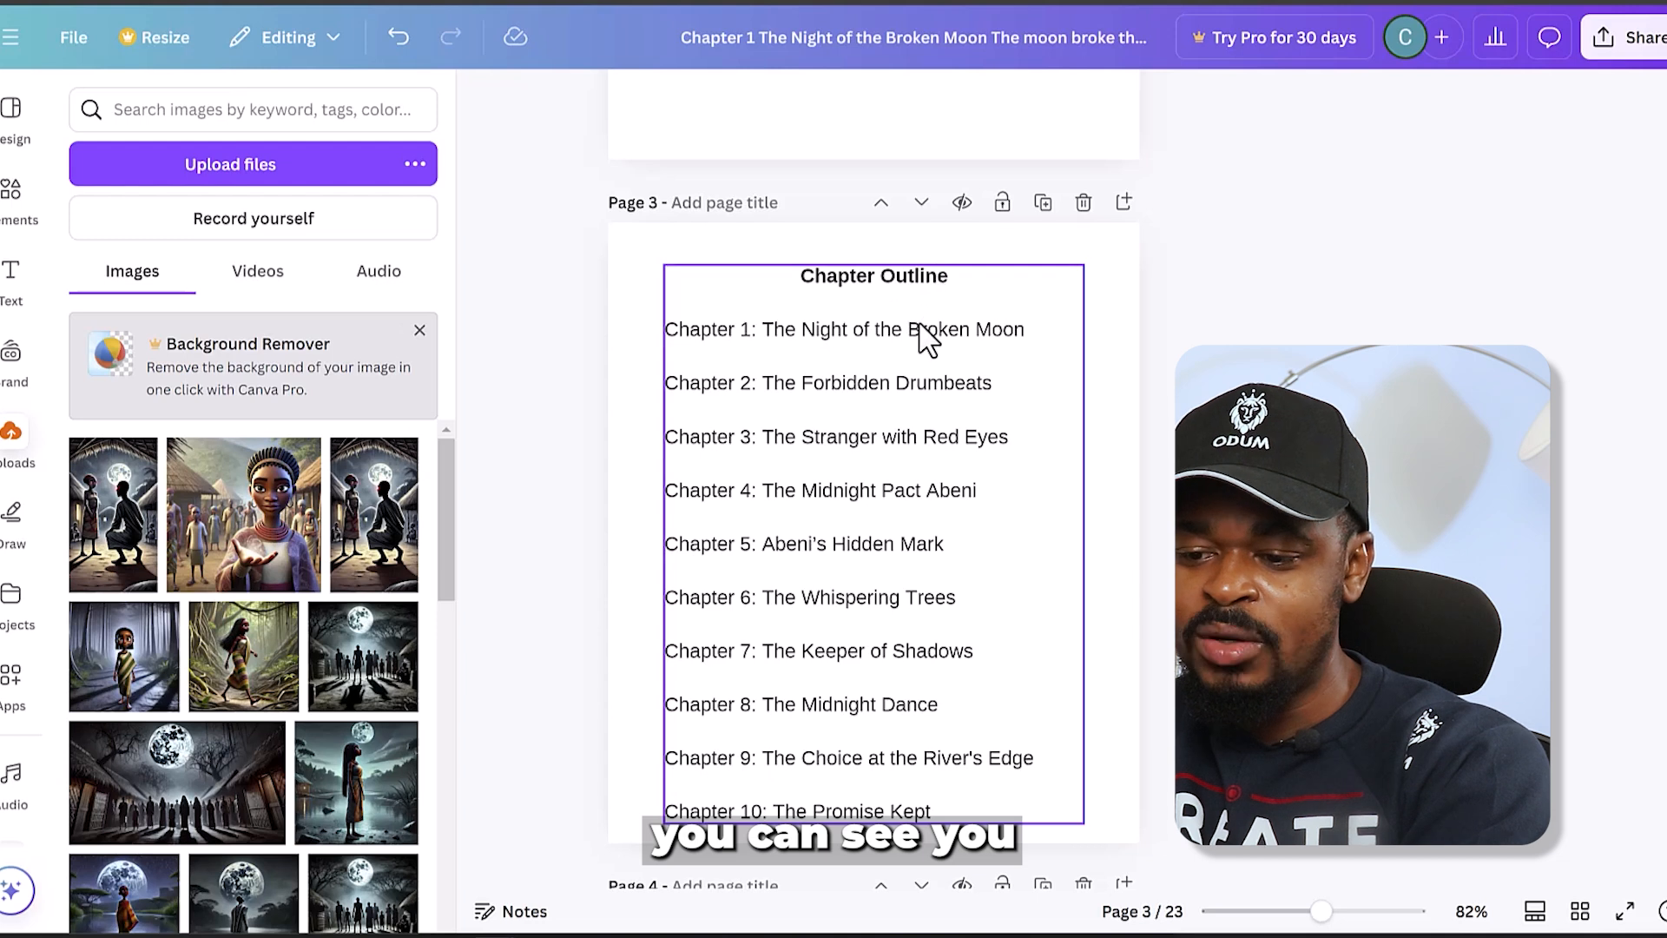
{"action": "left_click_drag", "start_coordinate": [921, 326], "coordinate": [917, 345]}
{"action": "left_click", "coordinate": [1120, 435]}
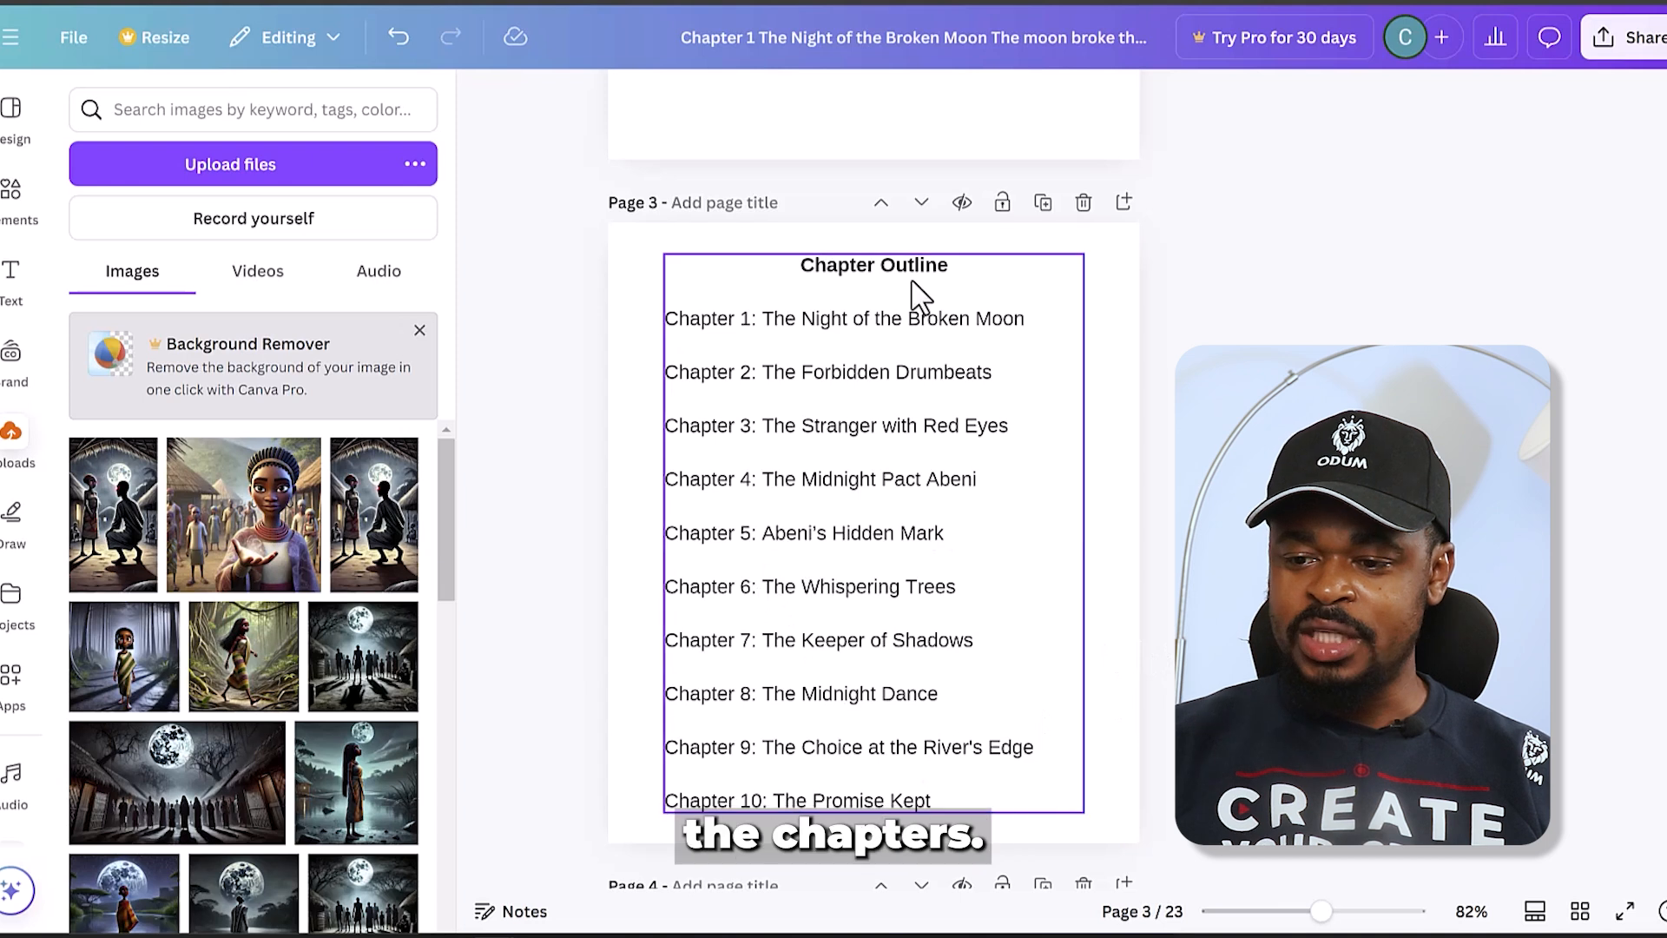
- Copy the Chapter Outline text box from page 3 onto the blank page 2
{"action": "scroll", "coordinate": [950, 360], "scroll_direction": "up", "scroll_amount": 4}
{"action": "scroll", "coordinate": [950, 359], "scroll_direction": "up", "scroll_amount": 6}
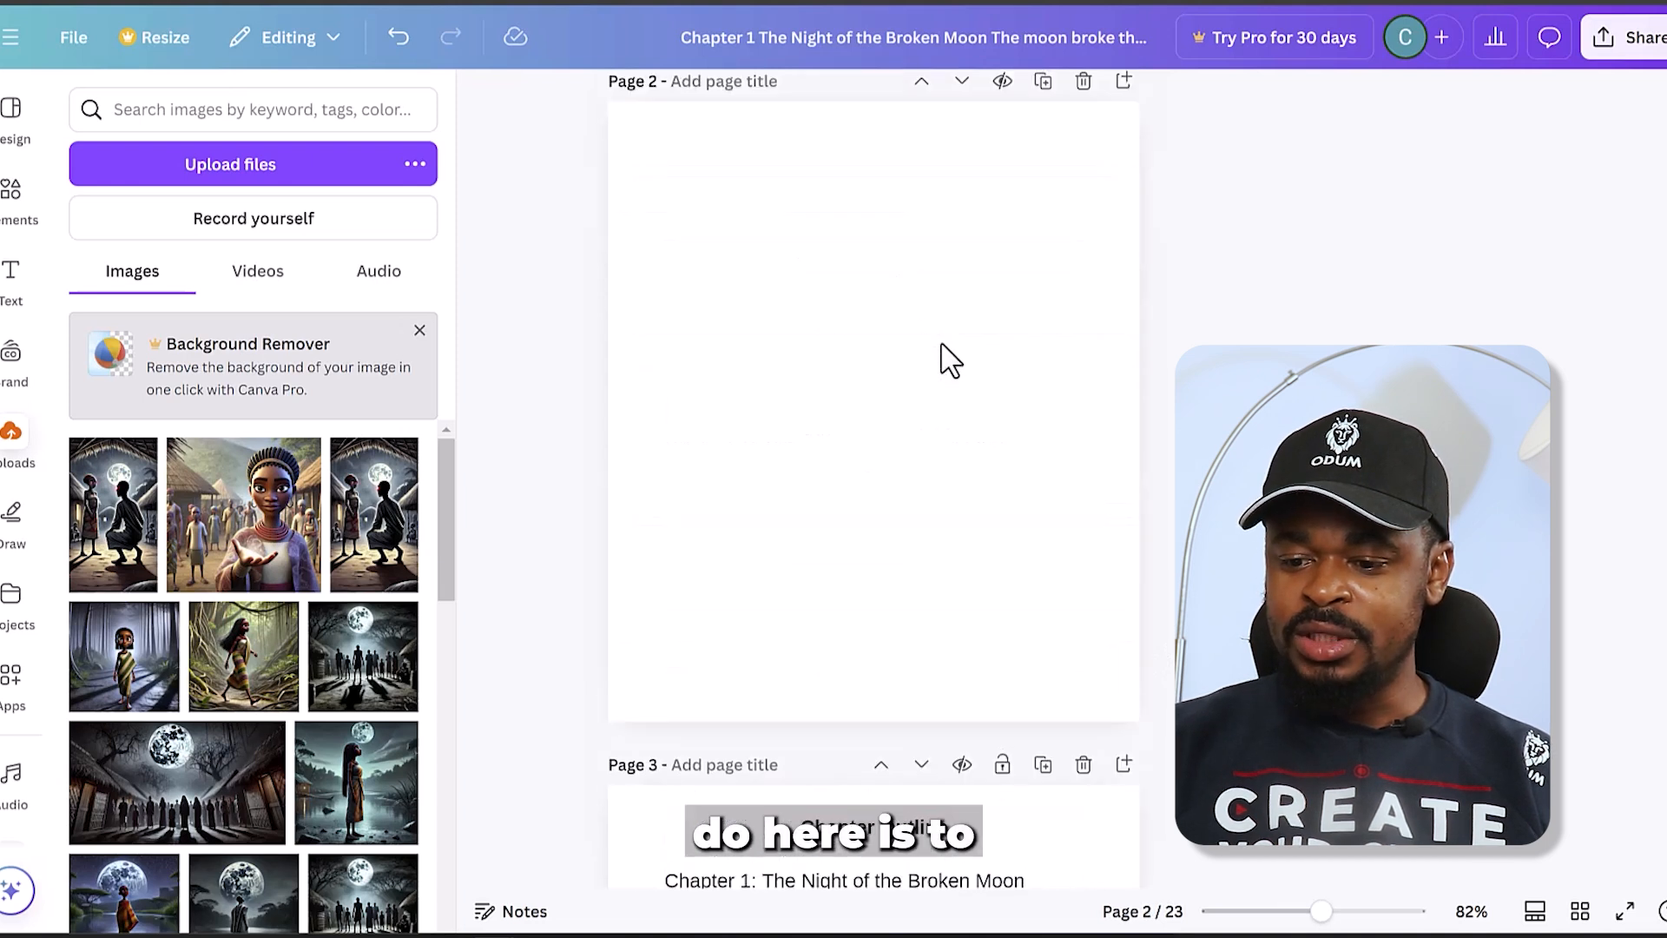
{"action": "scroll", "coordinate": [882, 562], "scroll_direction": "down", "scroll_amount": 6}
{"action": "scroll", "coordinate": [881, 563], "scroll_direction": "up", "scroll_amount": 4}
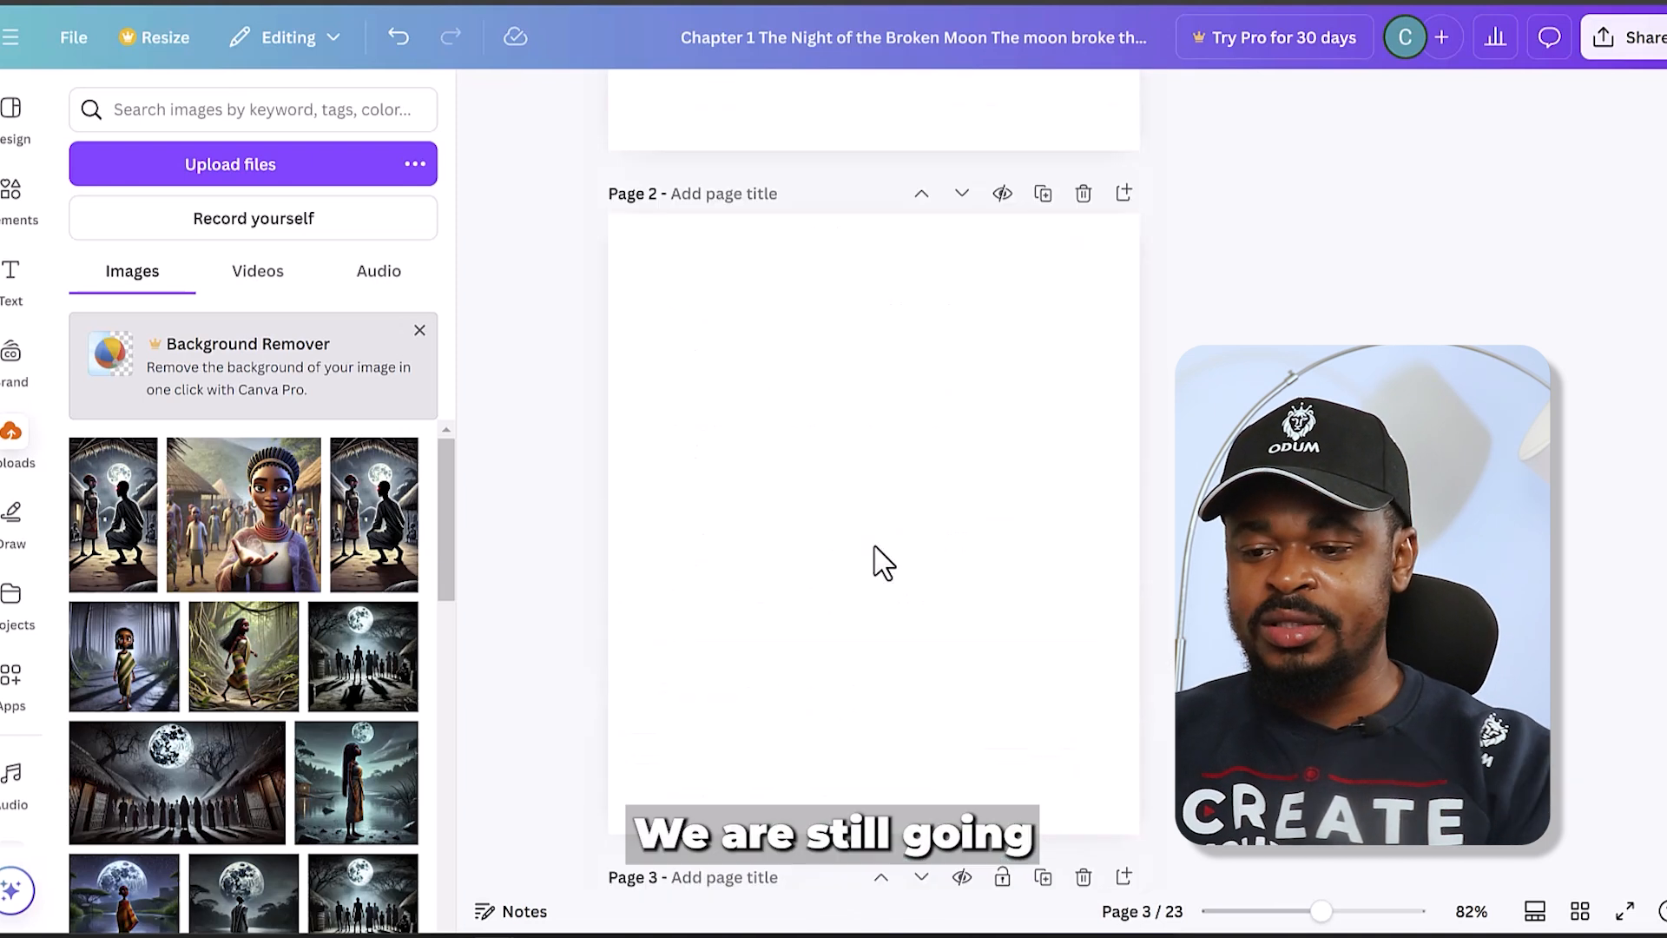
{"action": "scroll", "coordinate": [833, 513], "scroll_direction": "down", "scroll_amount": 18}
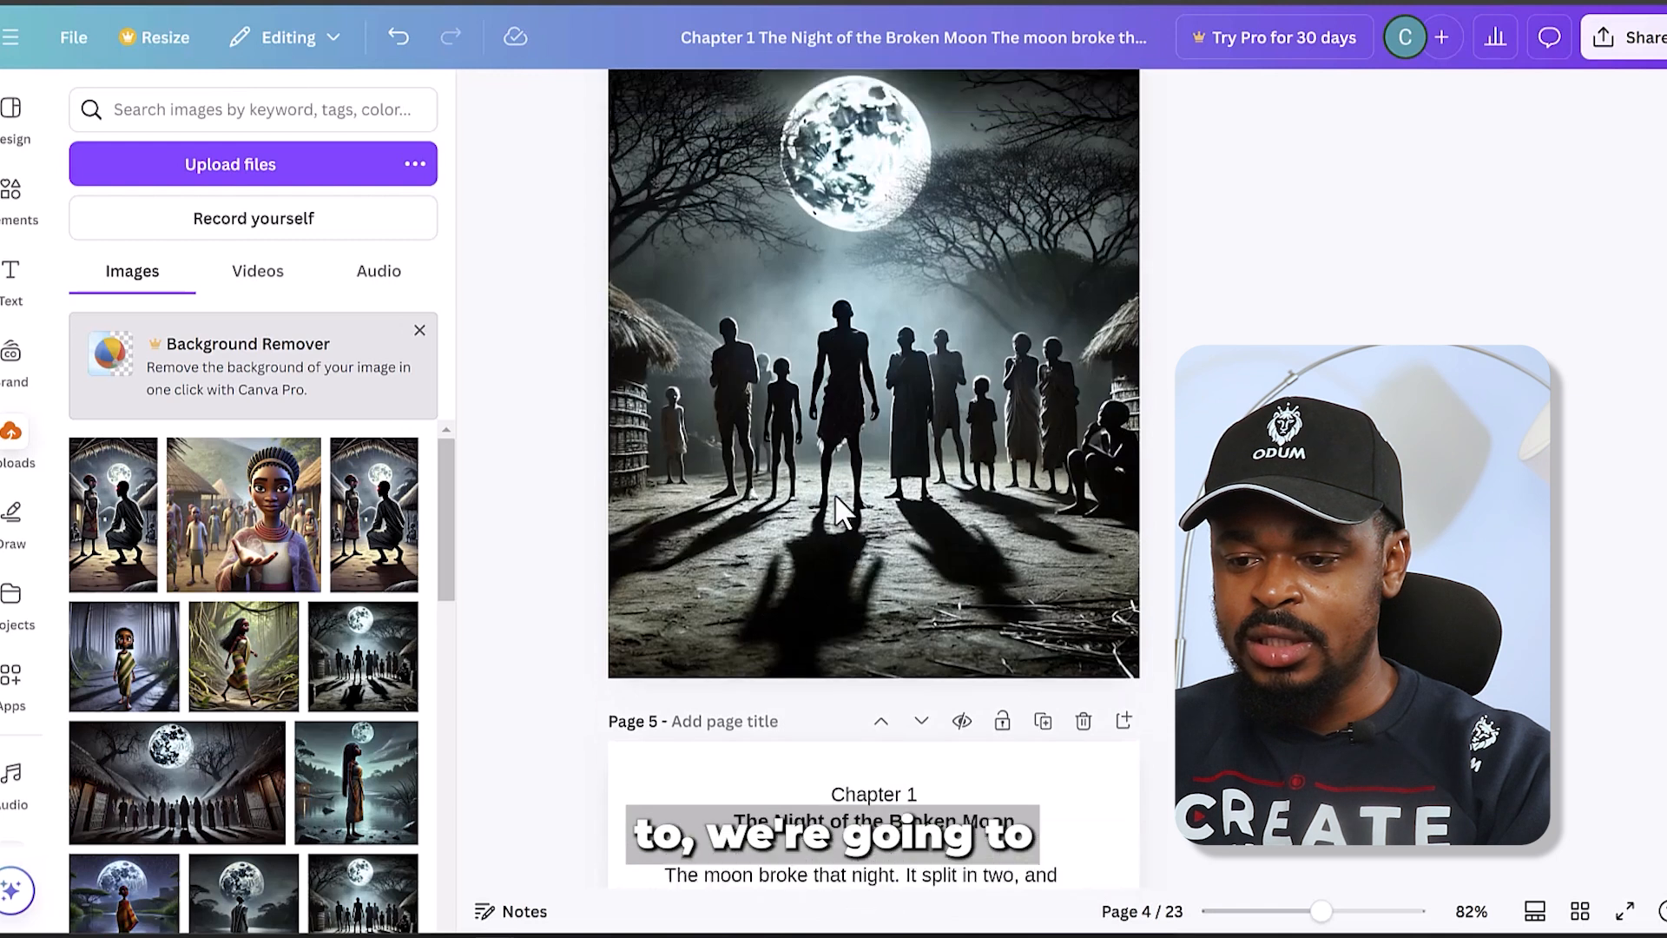
{"action": "scroll", "coordinate": [836, 498], "scroll_direction": "up", "scroll_amount": 12}
{"action": "left_click", "coordinate": [836, 498]}
{"action": "scroll", "coordinate": [842, 508], "scroll_direction": "up", "scroll_amount": 10}
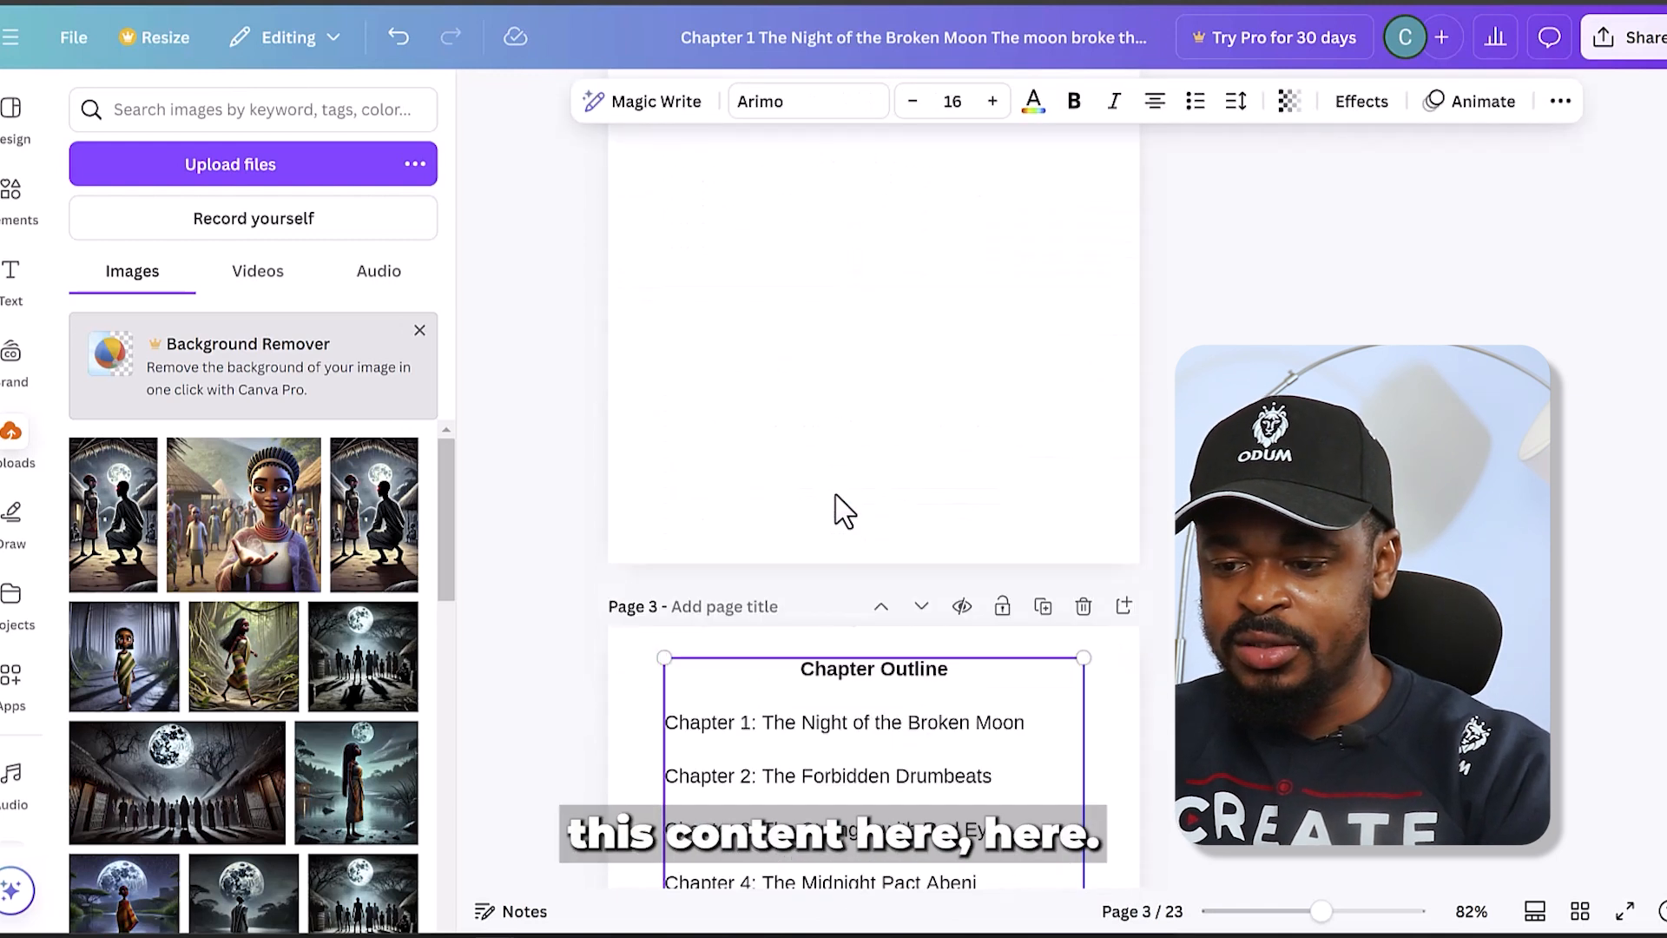
{"action": "left_click", "coordinate": [817, 591]}
{"action": "key", "text": "ctrl+v"}
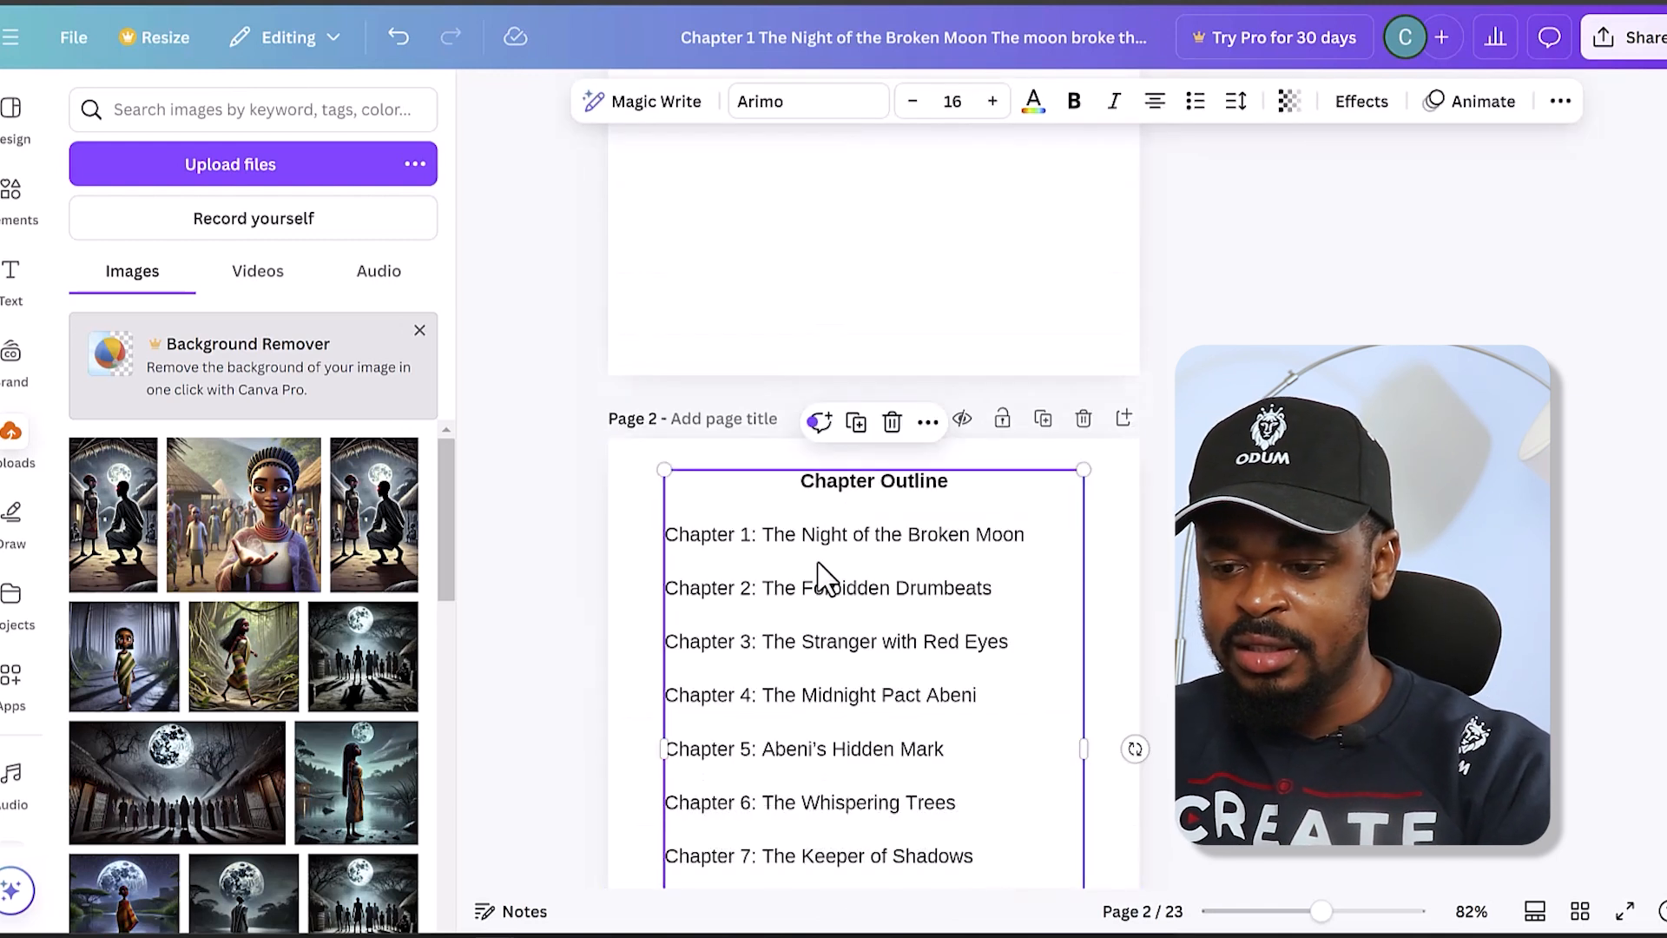
- Change page 2's heading to "Acknowledgement" and delete the list of chapters below it
{"action": "double_click", "coordinate": [865, 483]}
{"action": "left_click", "coordinate": [865, 482]}
{"action": "double_click", "coordinate": [865, 482]}
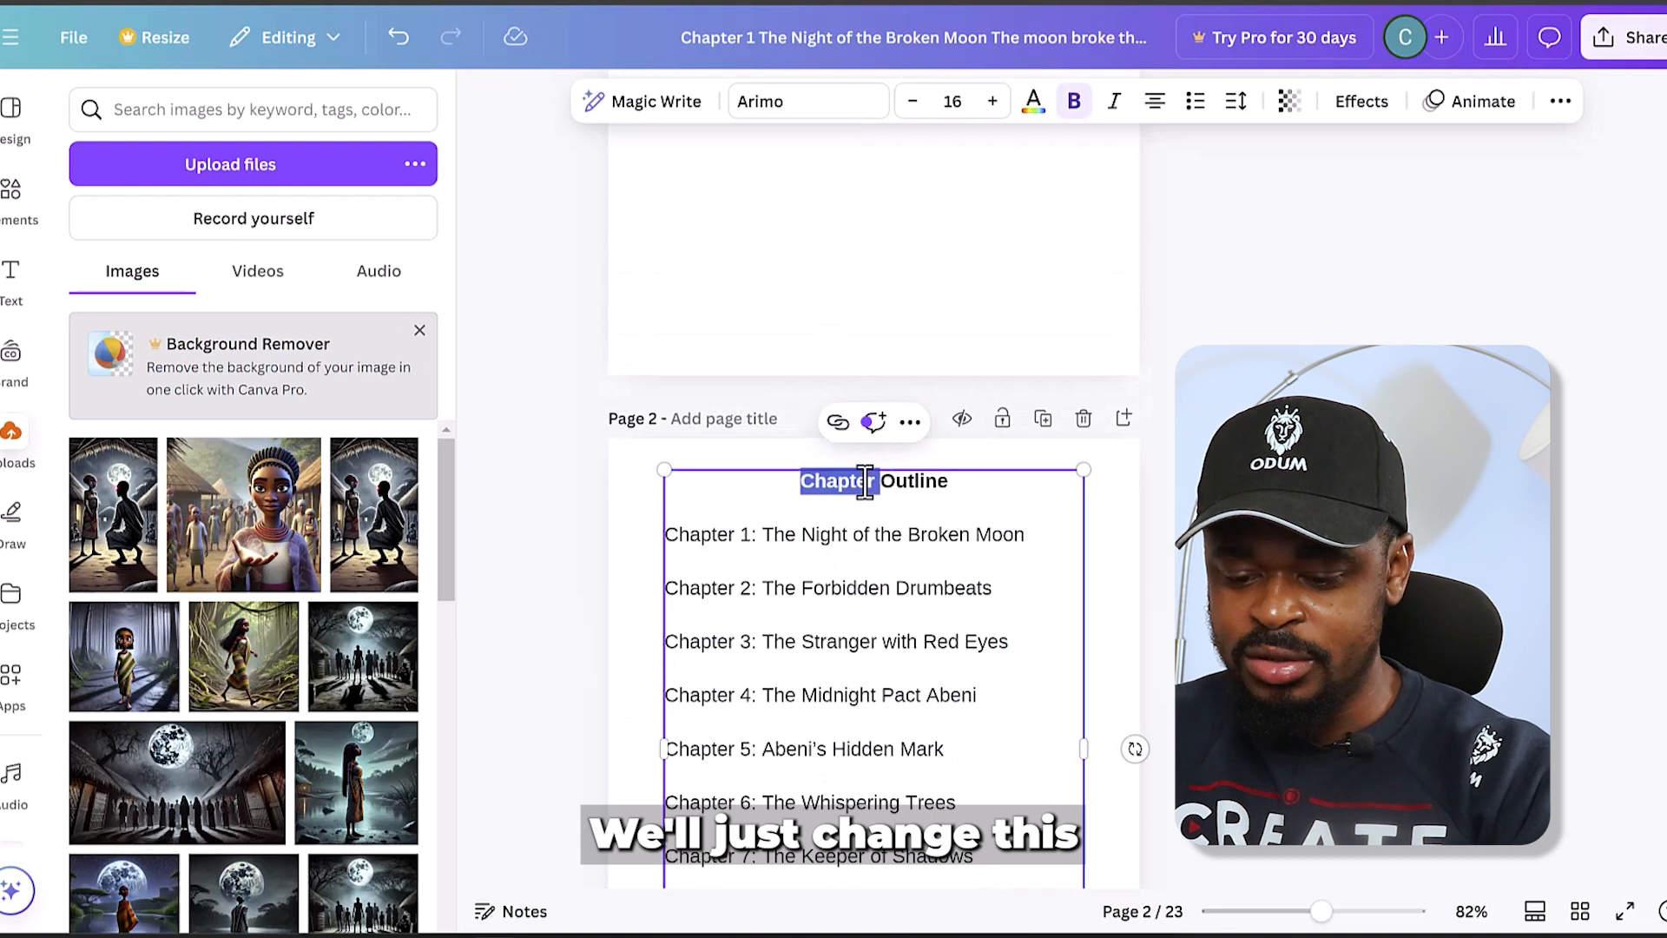
{"action": "type", "text": "Acknowledgement"}
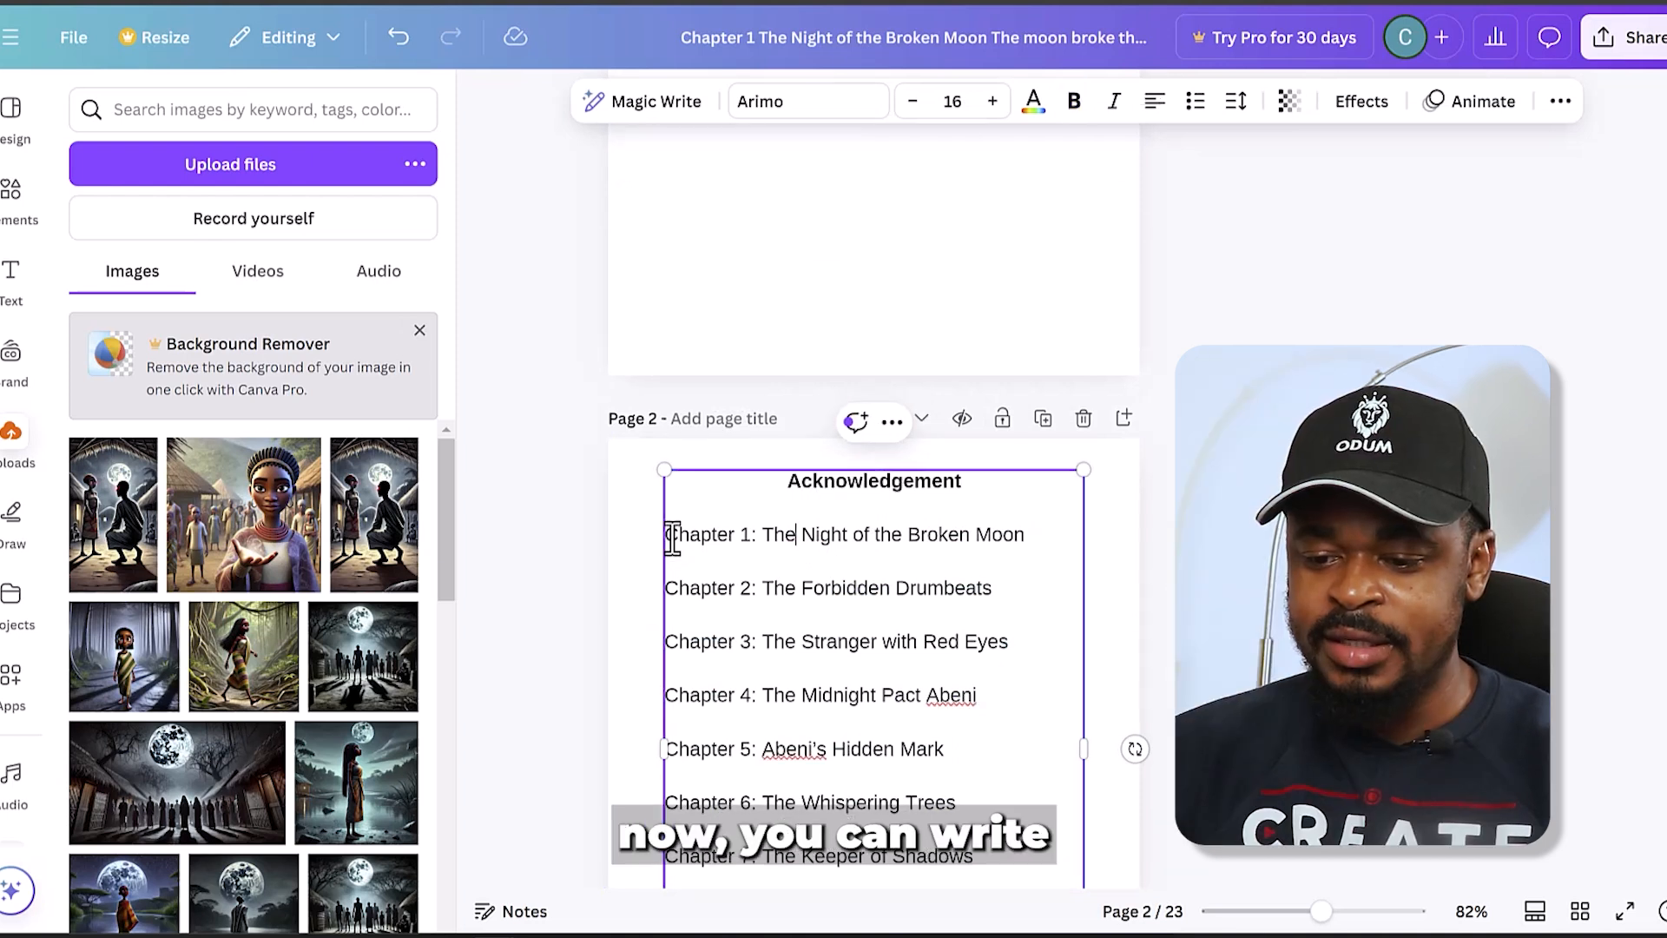
{"action": "left_click_drag", "start_coordinate": [667, 535], "coordinate": [938, 577]}
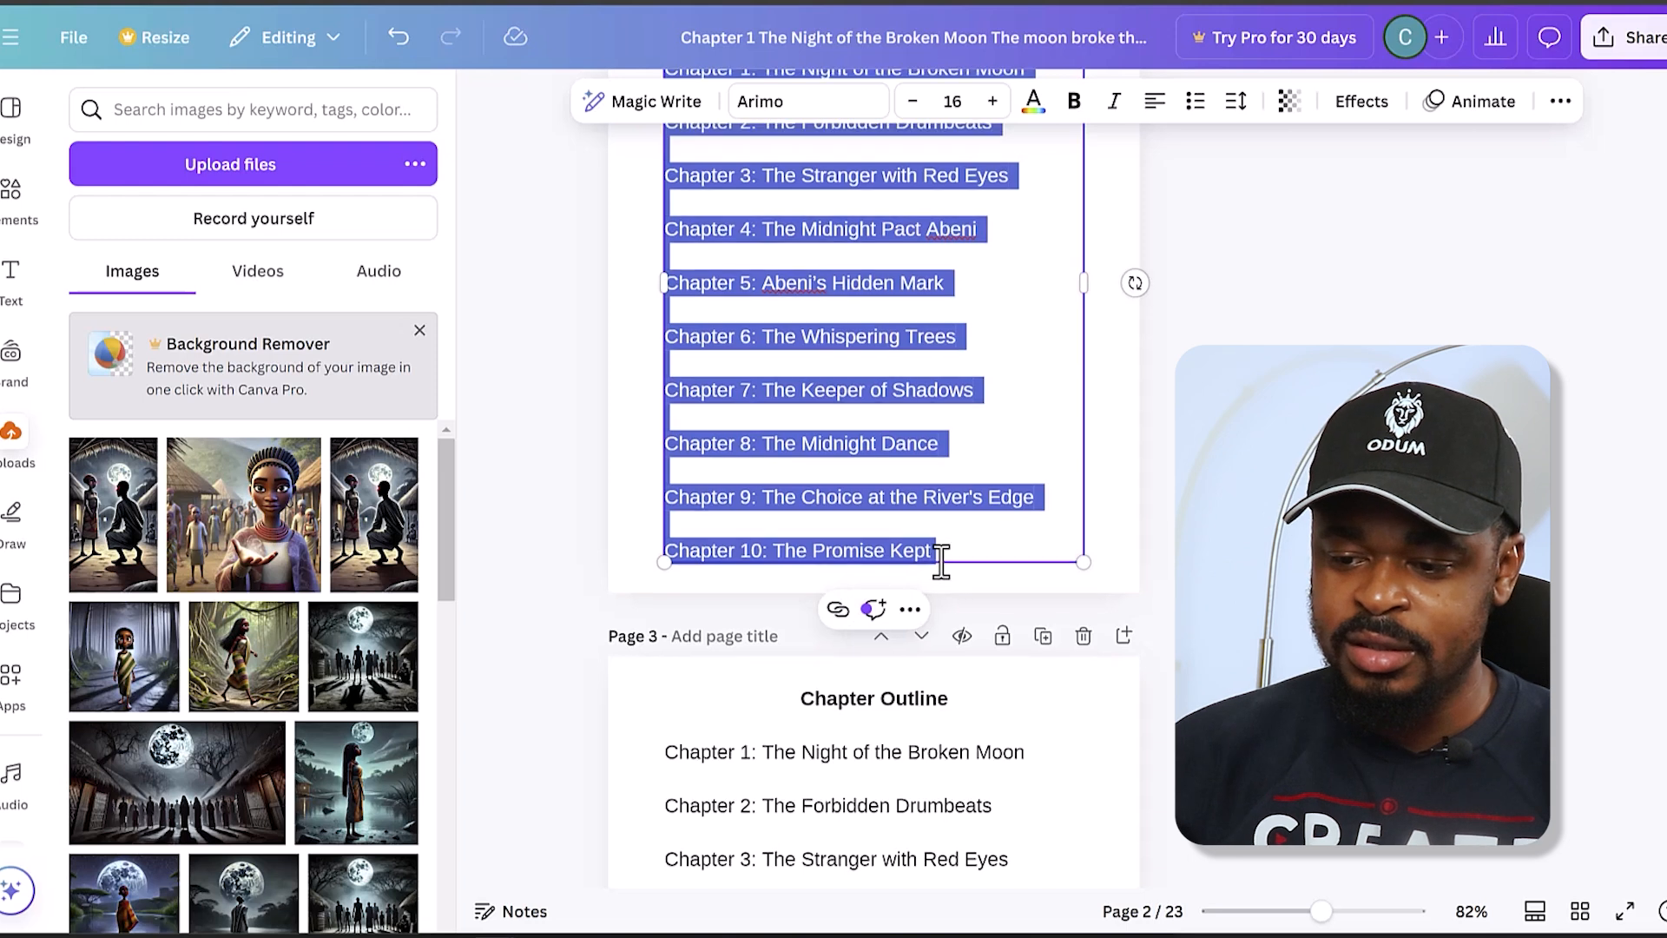
{"action": "scroll", "coordinate": [941, 562], "scroll_direction": "up", "scroll_amount": 4}
{"action": "key", "text": "BackSpace"}
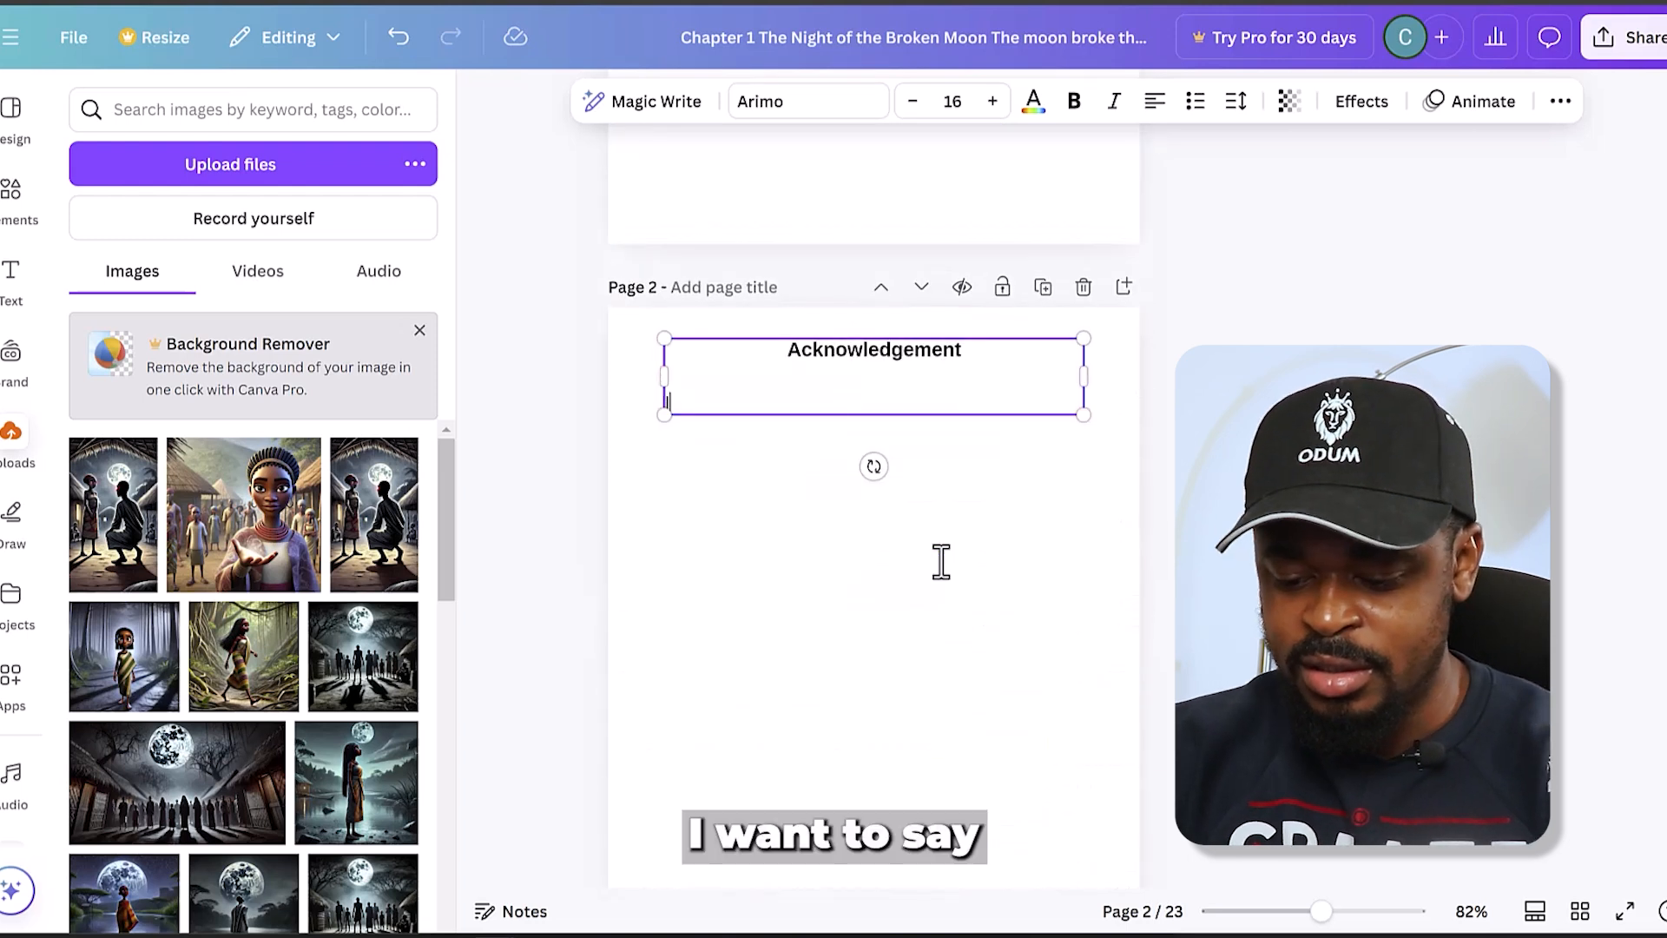
- Write the acknowledgement text on page 2: "I want to say a big thank you to my subscribers." and "Subscribe if you havent sub yet."
{"action": "type", "text": "I want to say"}
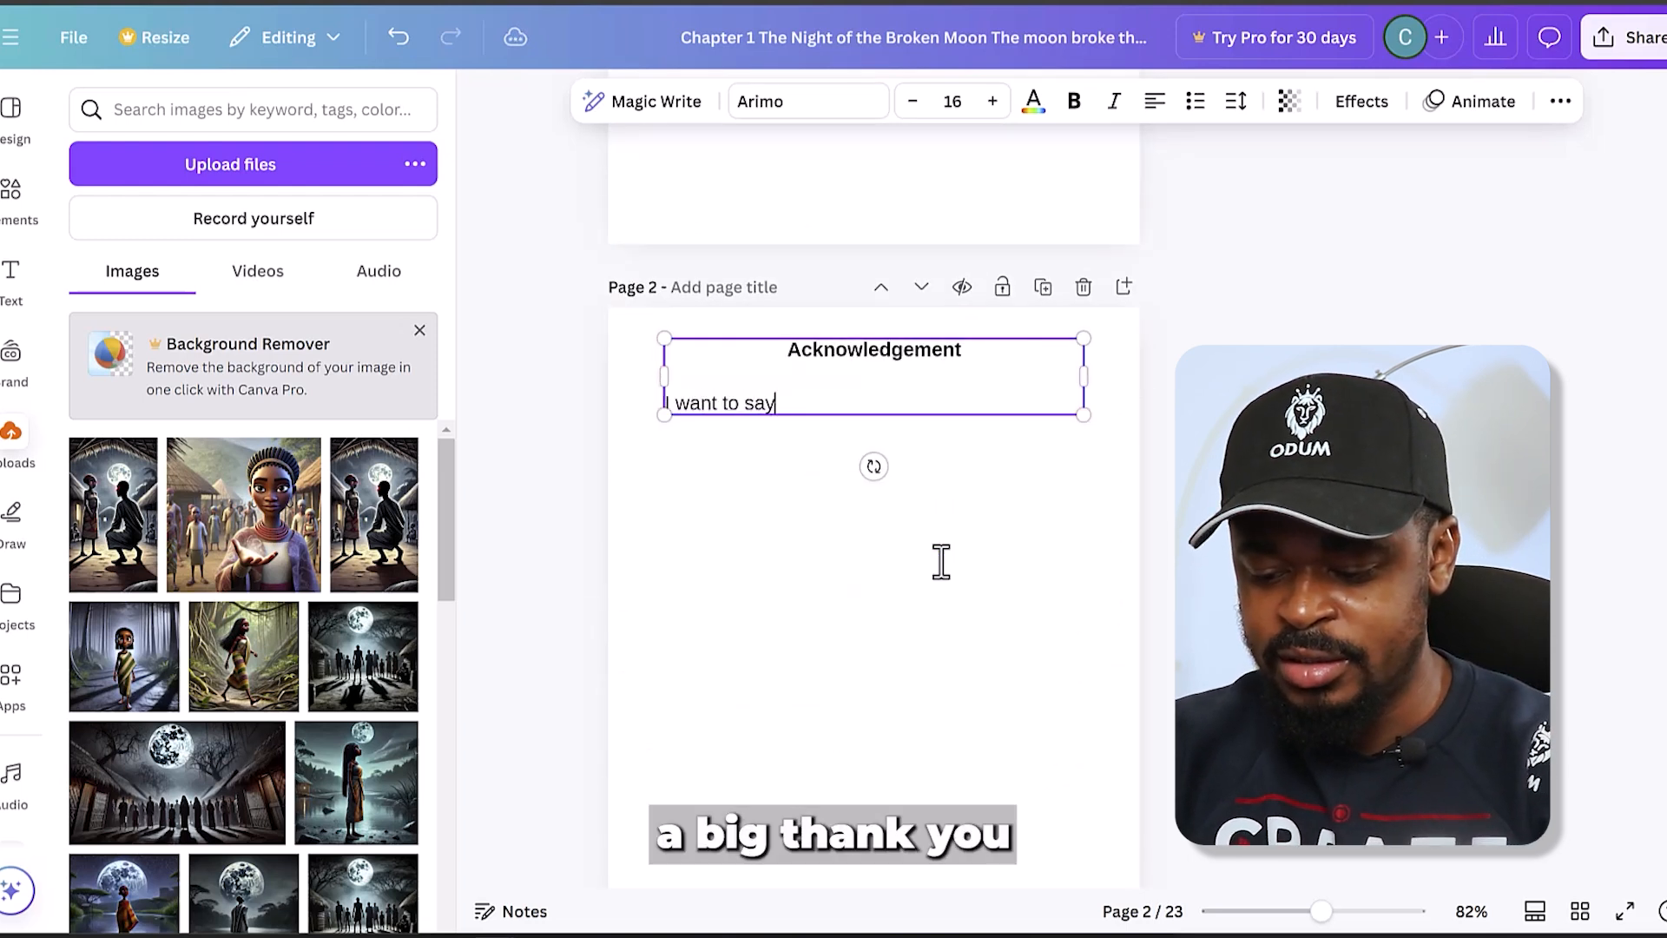
{"action": "type", "text": " a big thank yo"}
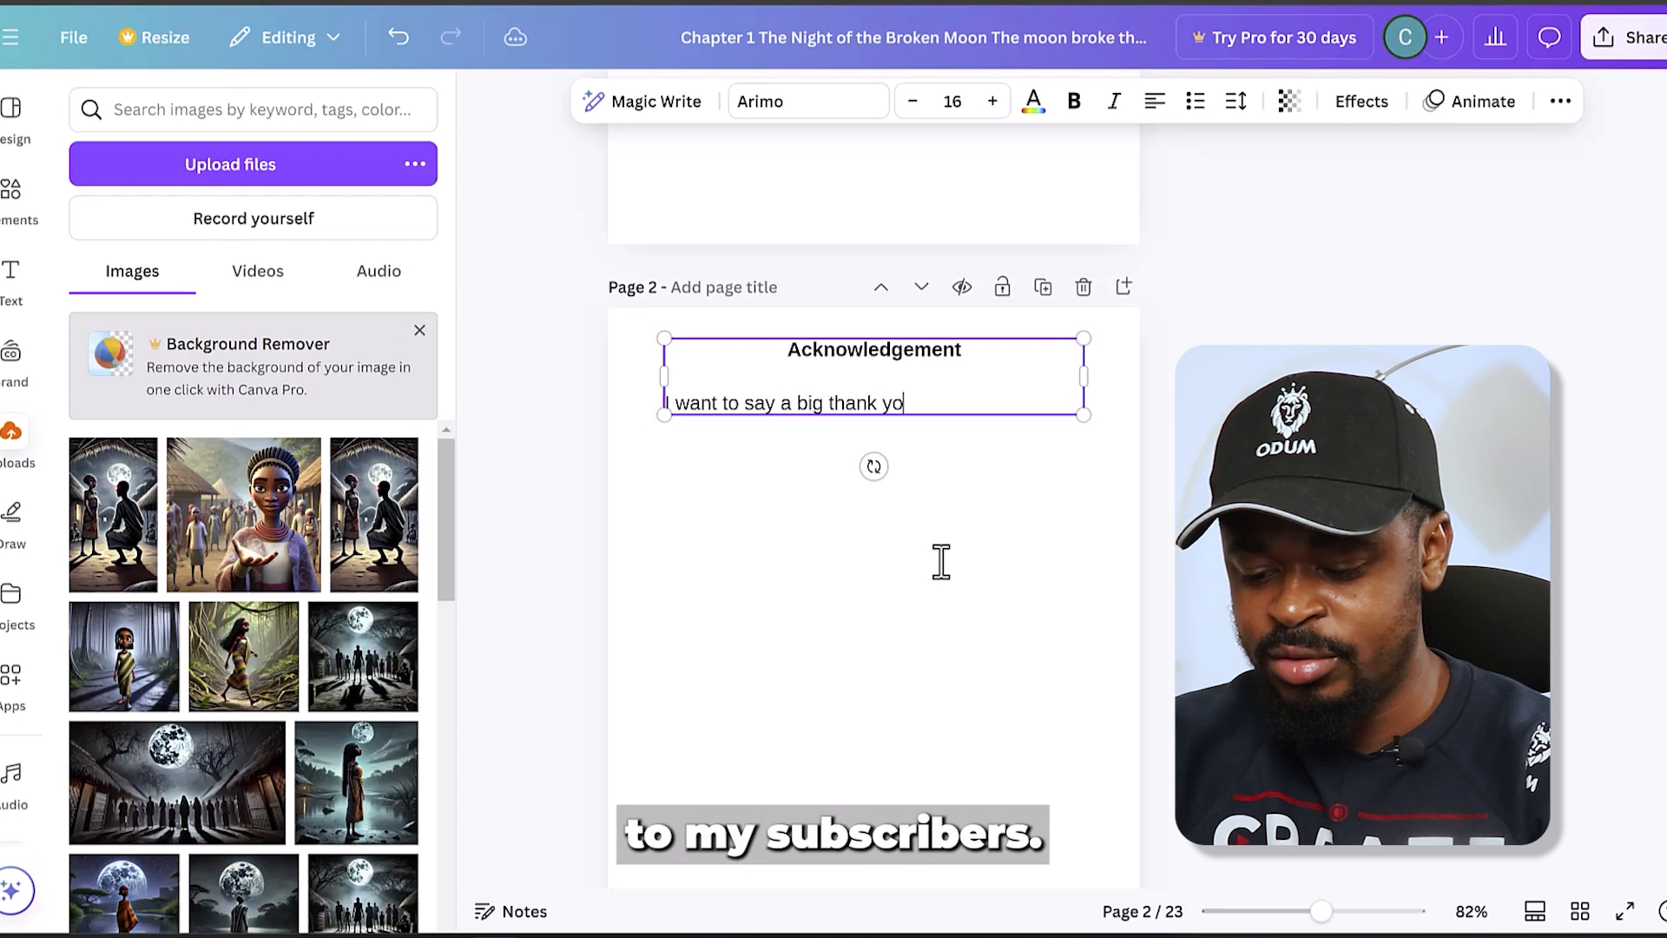
{"action": "type", "text": "u to my subscribers"}
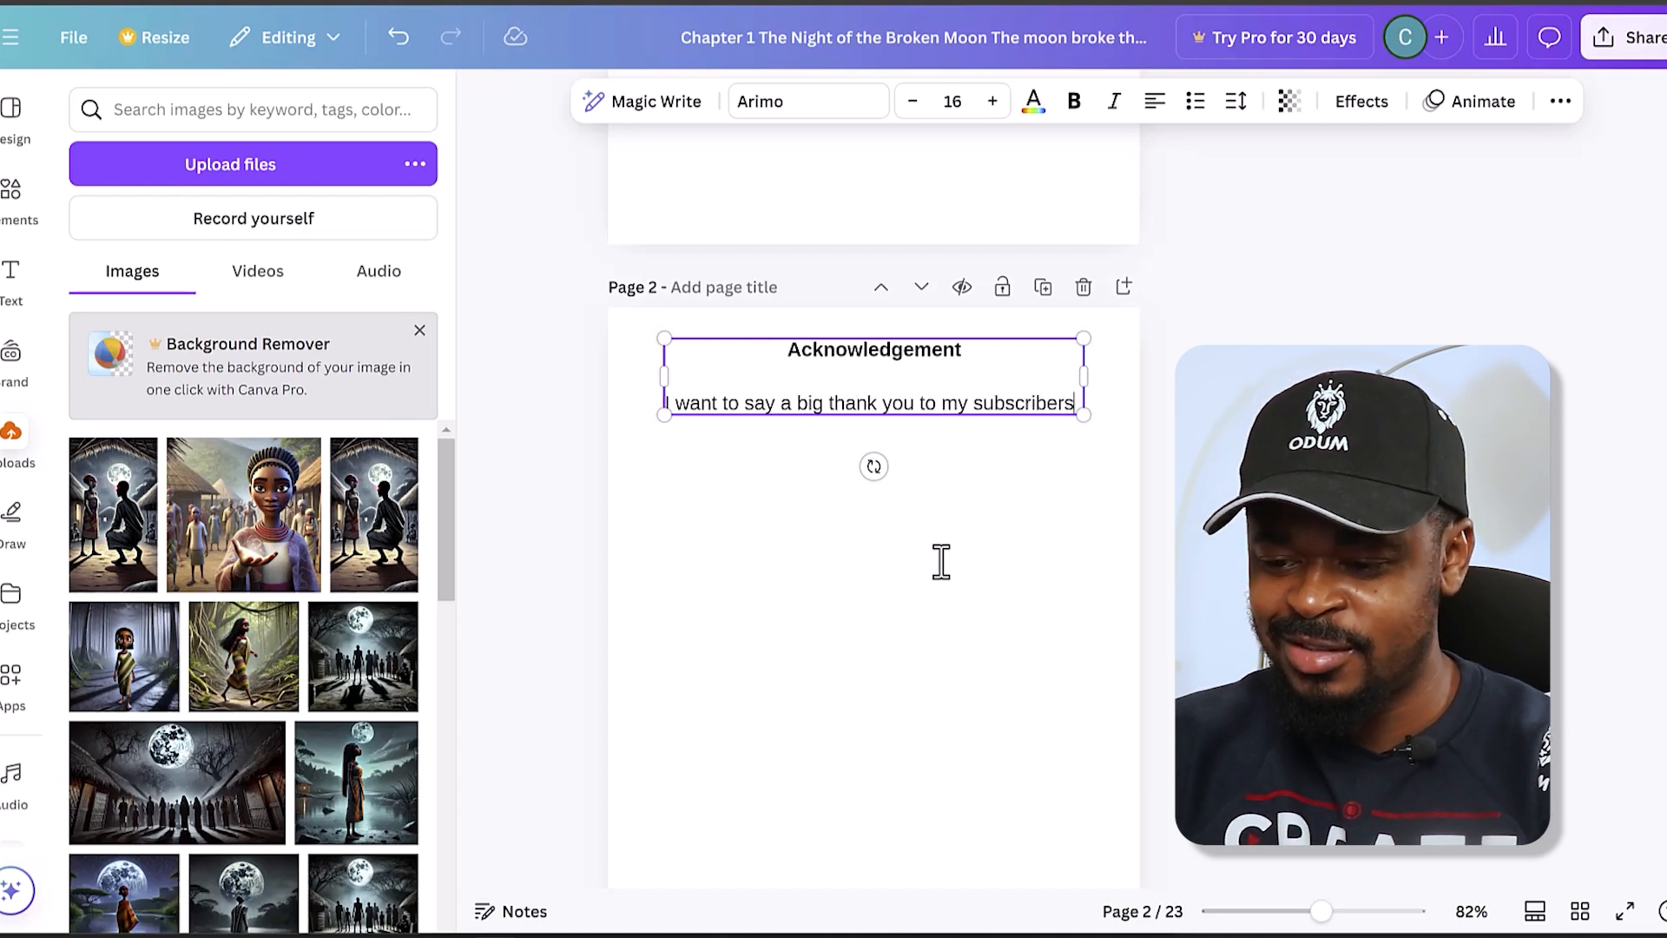
{"action": "type", "text": "."}
{"action": "key", "text": "Return"}
{"action": "type", "text": "Sub"}
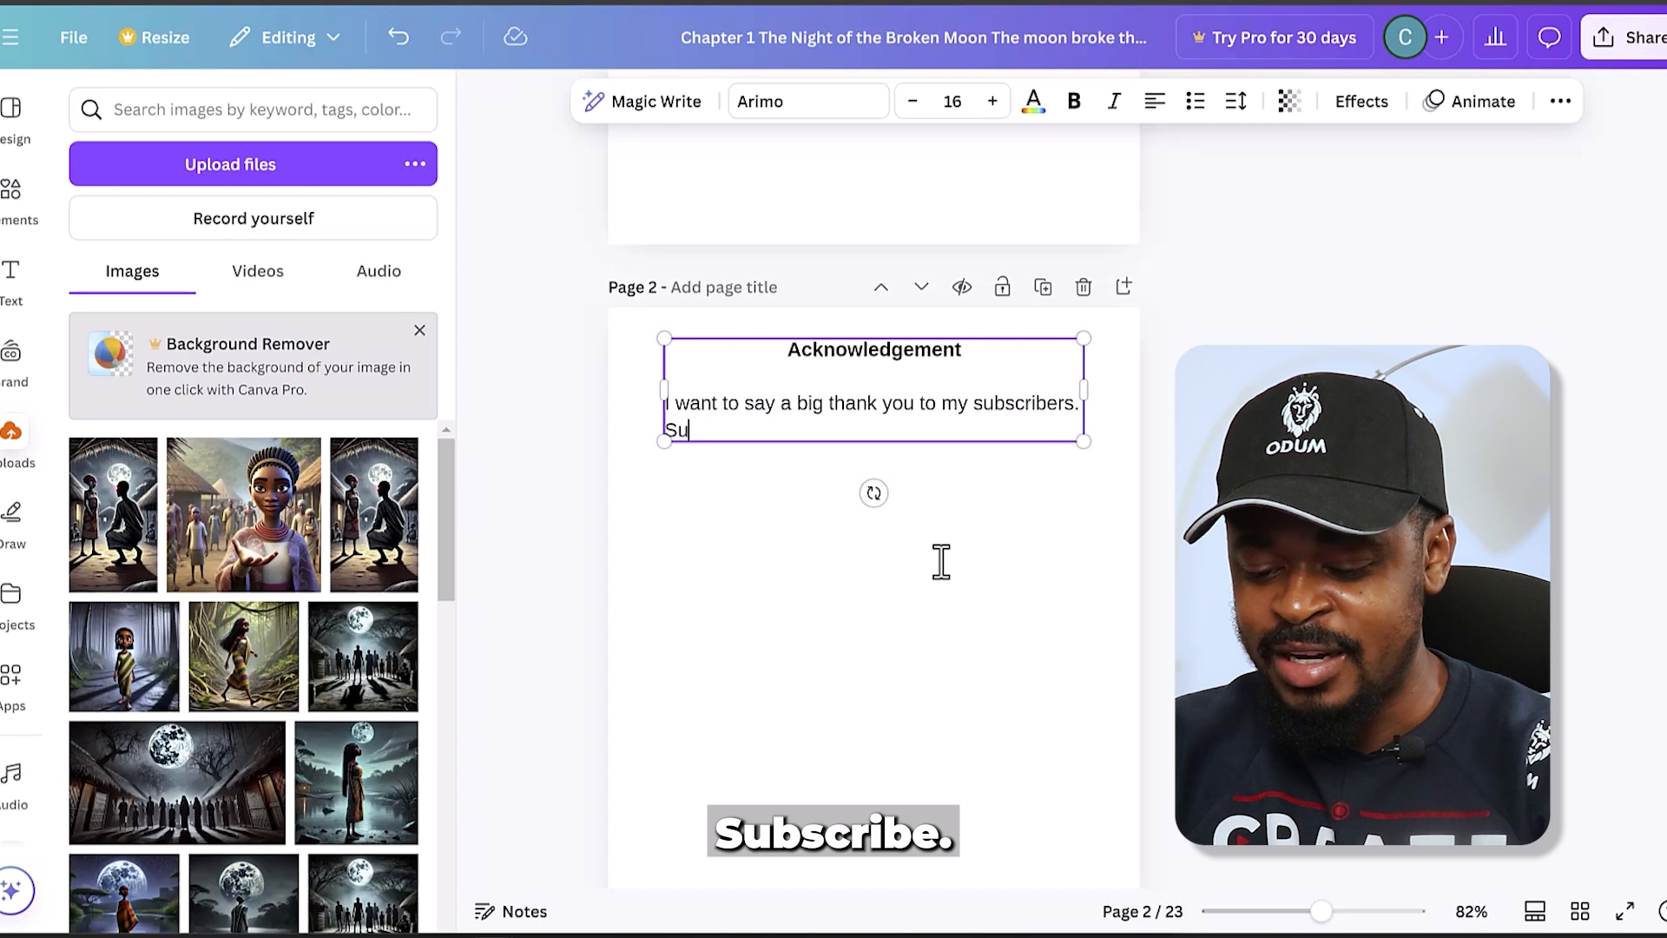
{"action": "type", "text": "scr"}
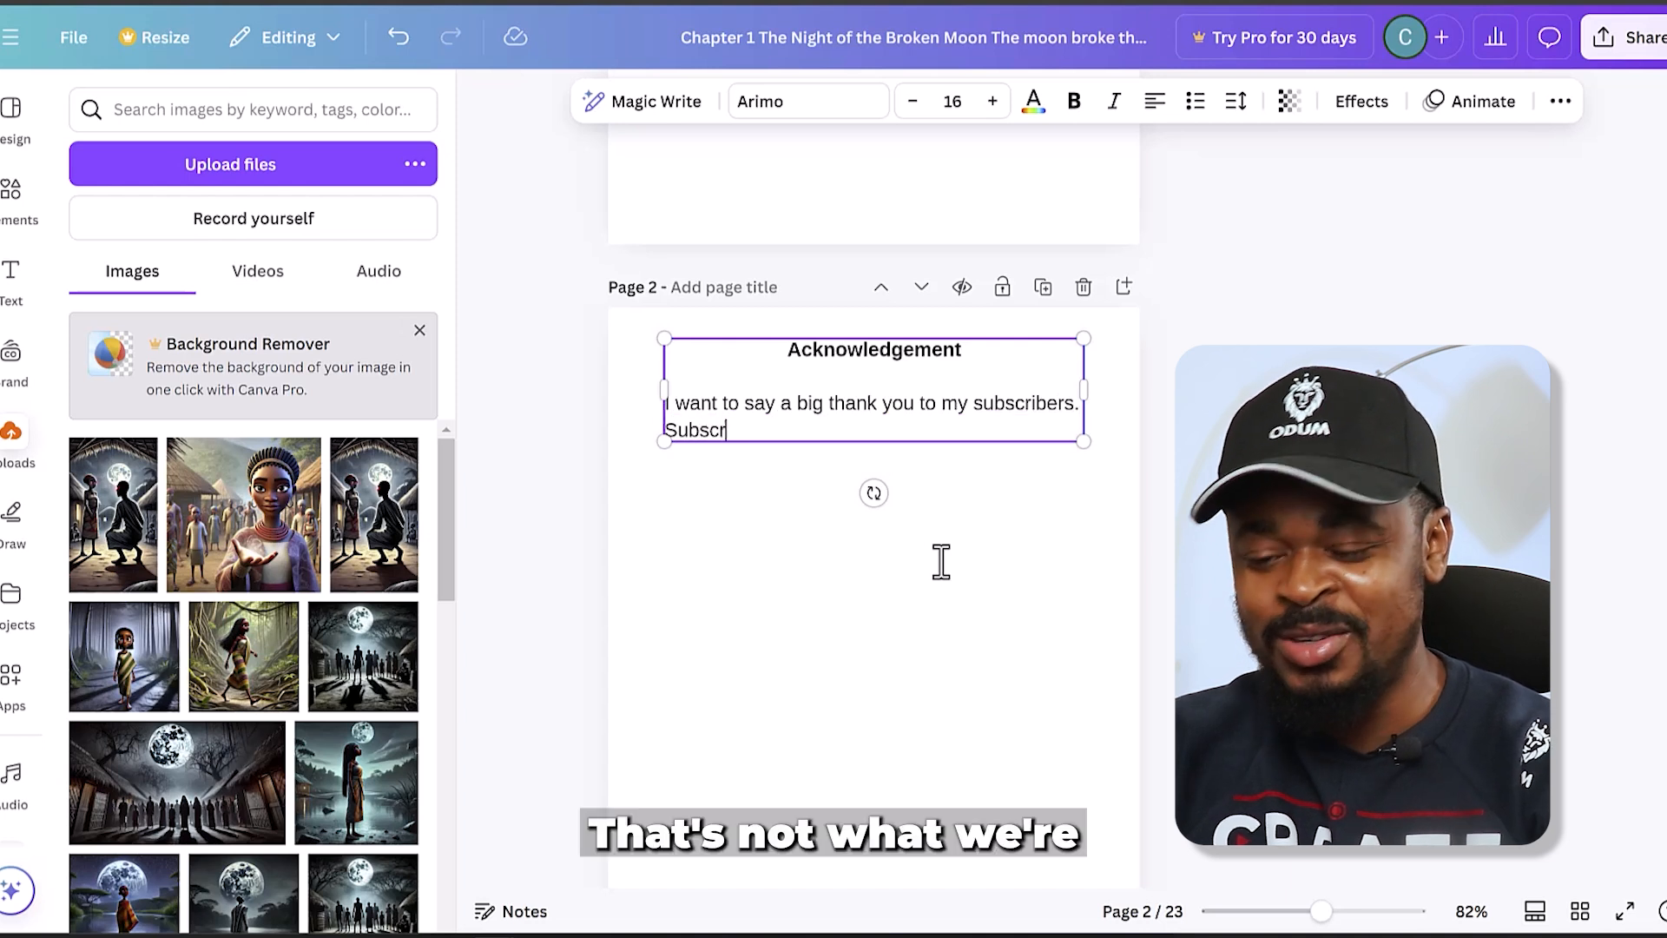
{"action": "type", "text": "ibe "}
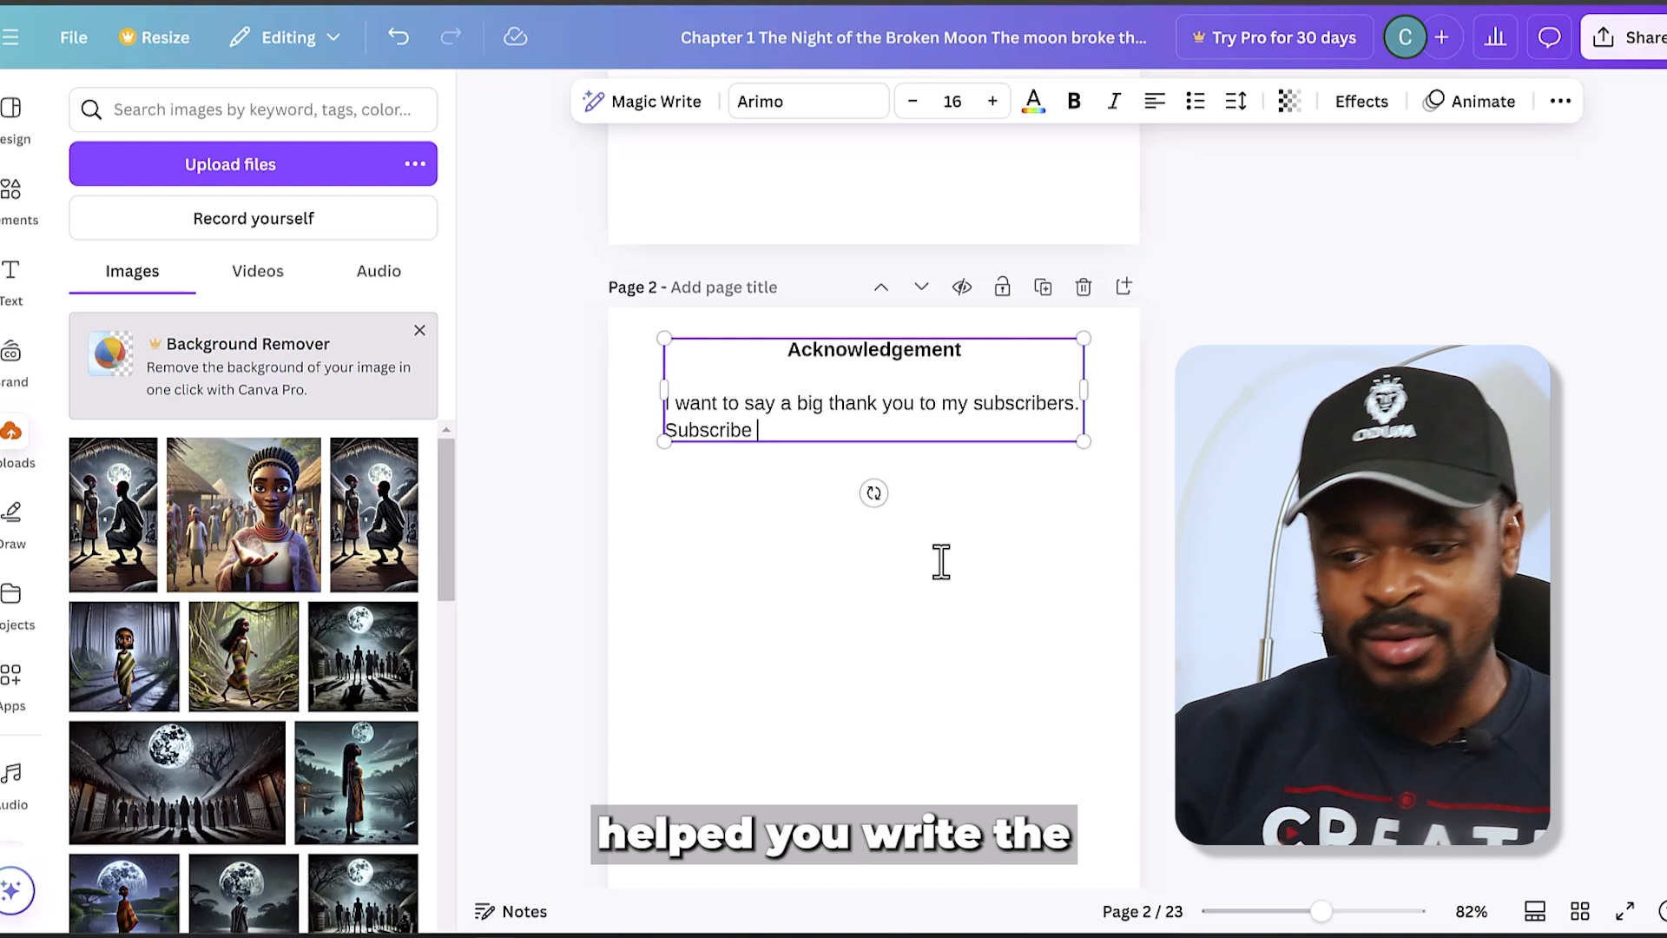
{"action": "type", "text": "if you havent"}
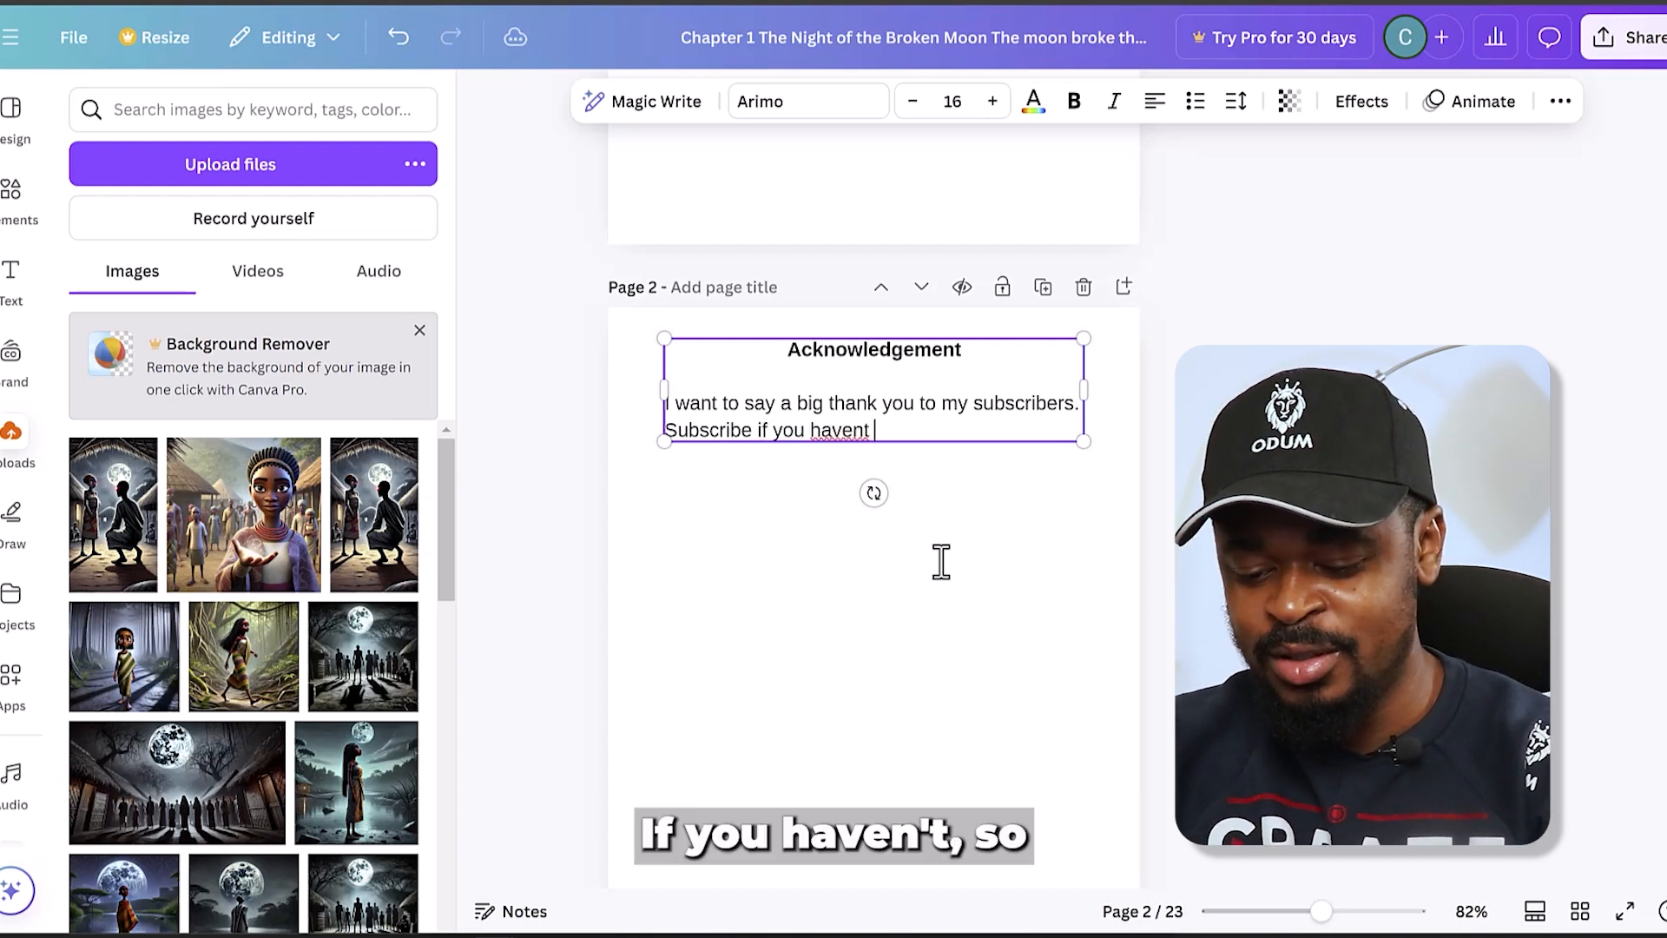
{"action": "type", "text": " sub yet."}
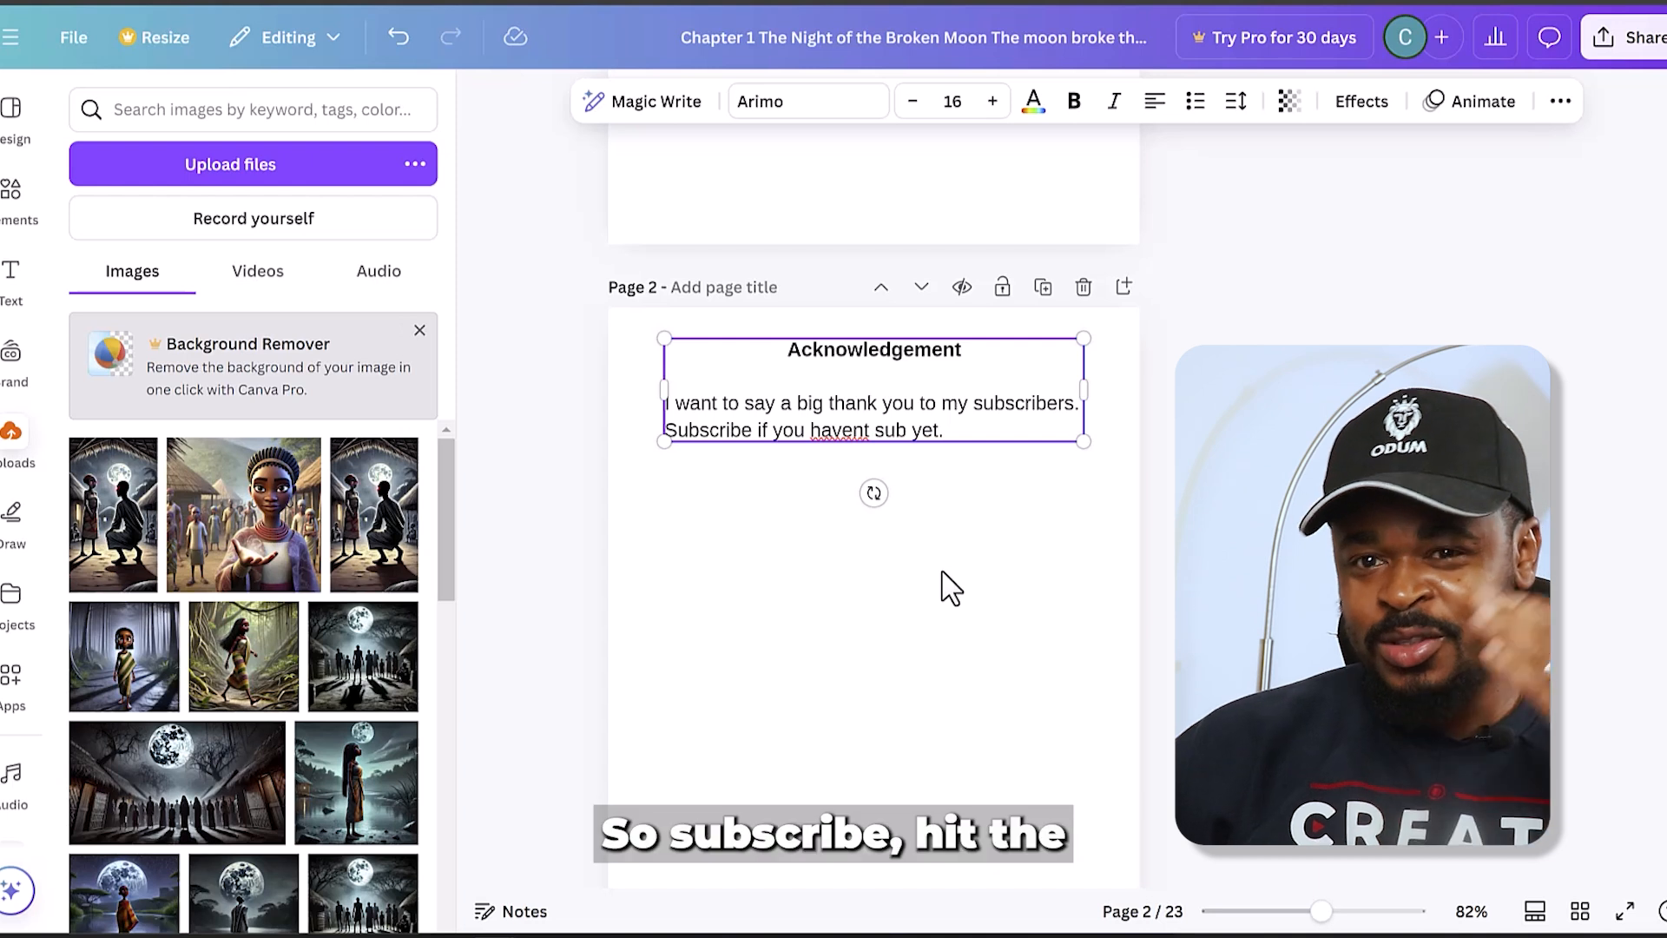
- Review the book from the blank cover page through the images and text of Chapters 1 to 3
{"action": "scroll", "coordinate": [955, 590], "scroll_direction": "up", "scroll_amount": 6}
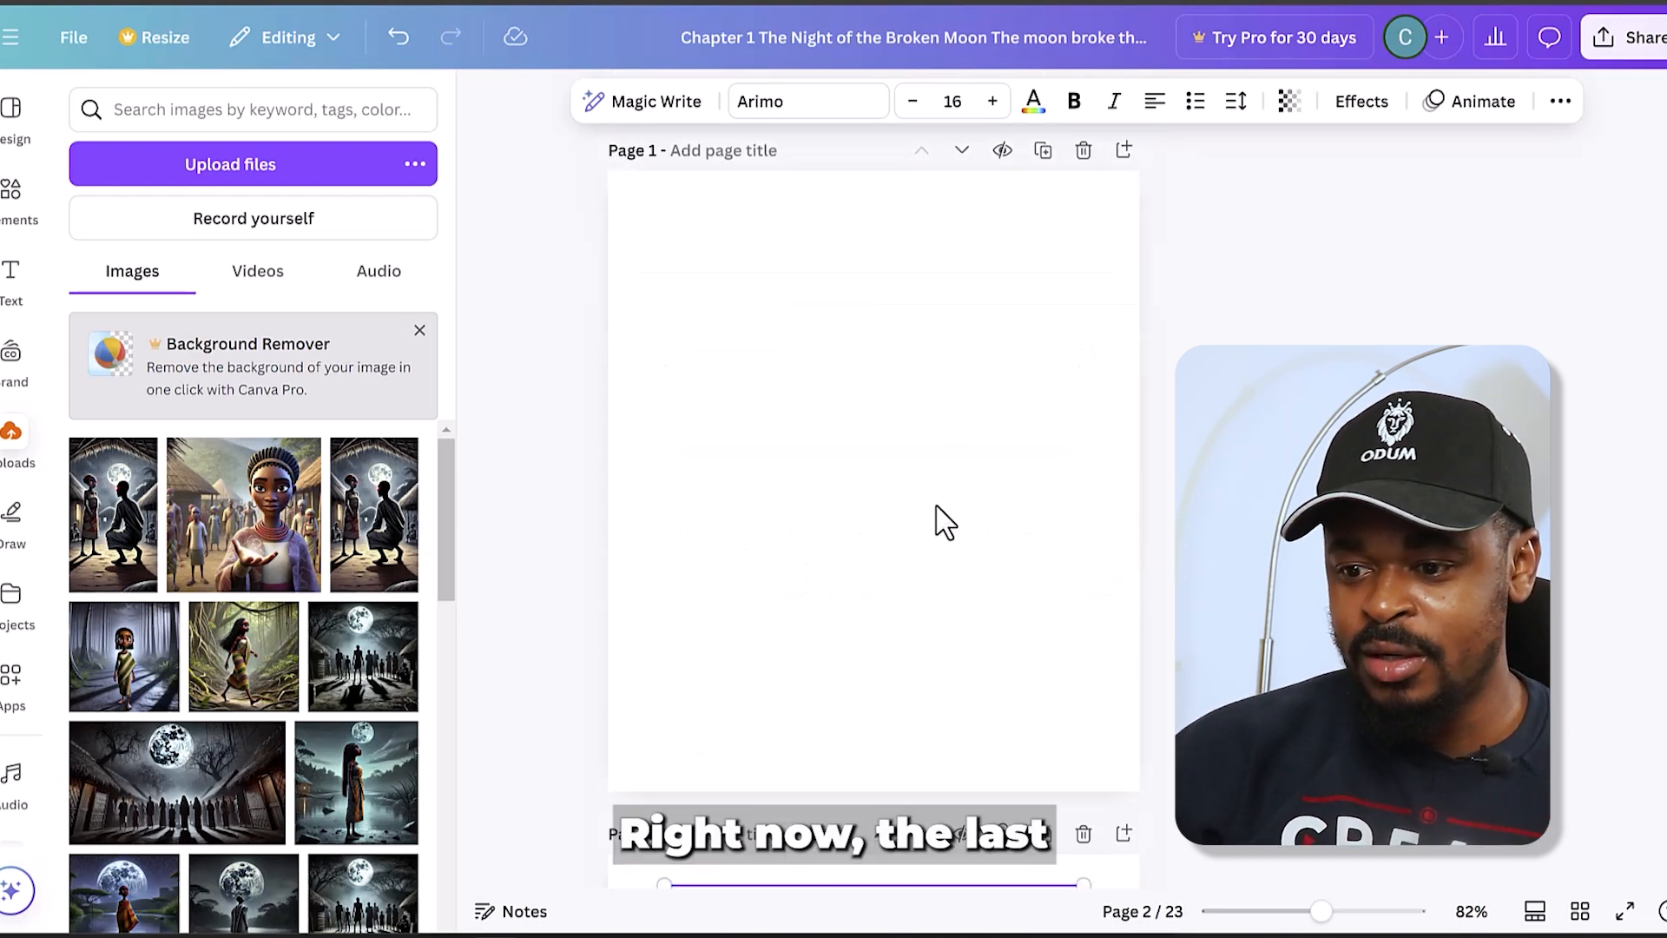
{"action": "left_click", "coordinate": [857, 414]}
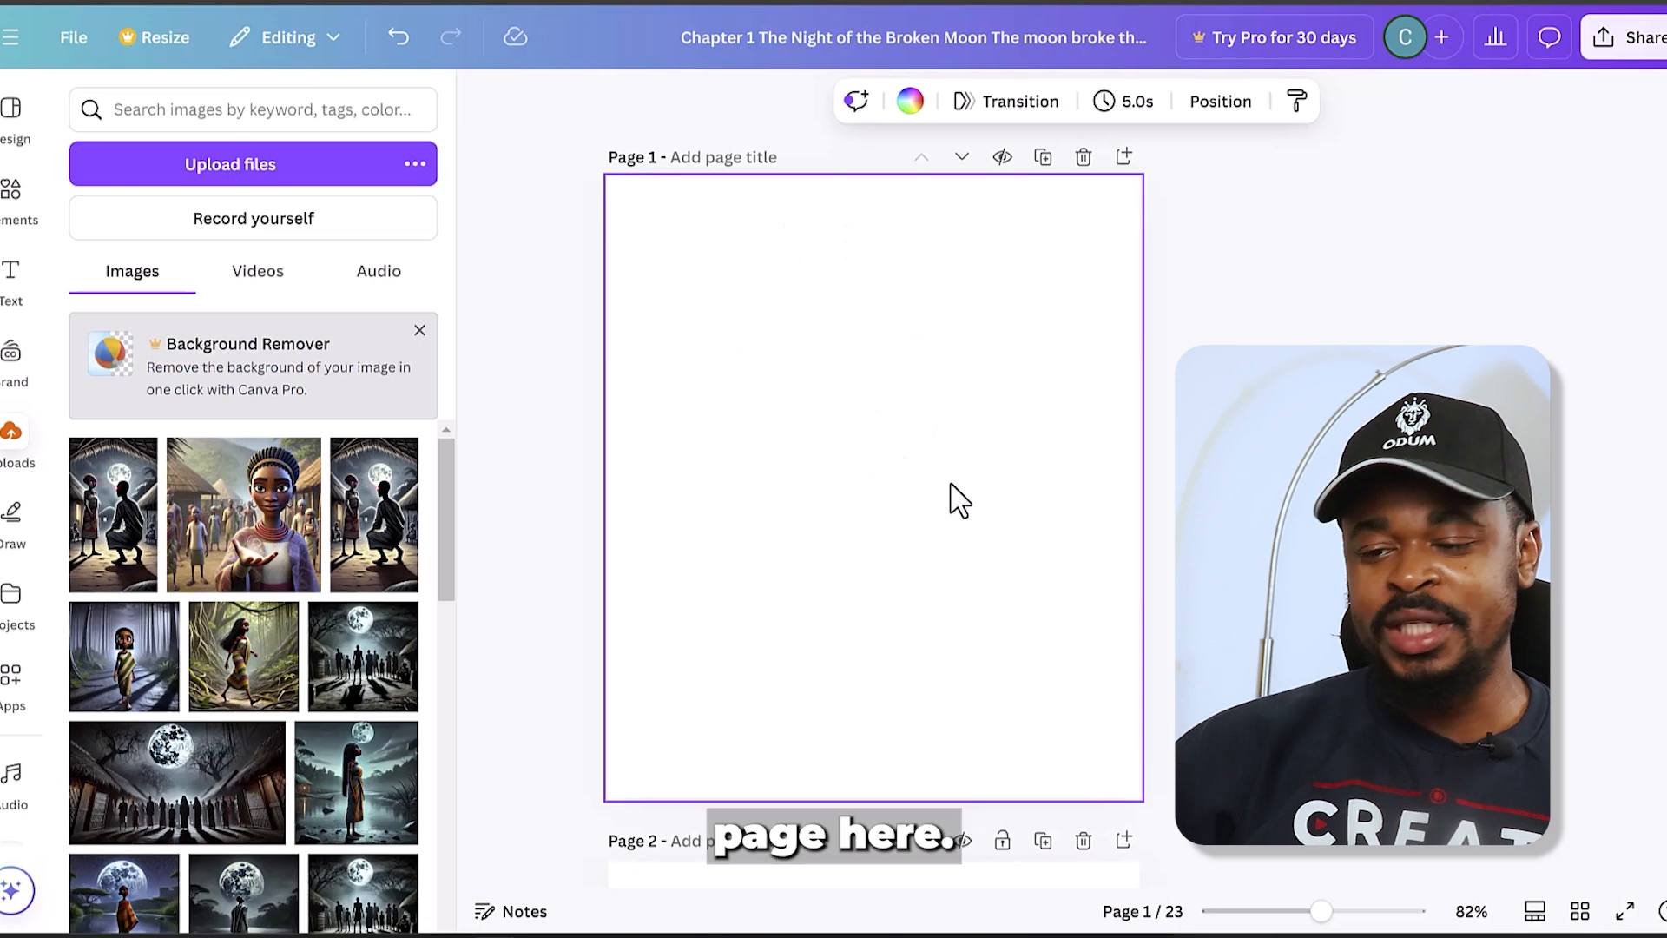
{"action": "scroll", "coordinate": [877, 497], "scroll_direction": "down", "scroll_amount": 15}
{"action": "scroll", "coordinate": [878, 486], "scroll_direction": "up", "scroll_amount": 10}
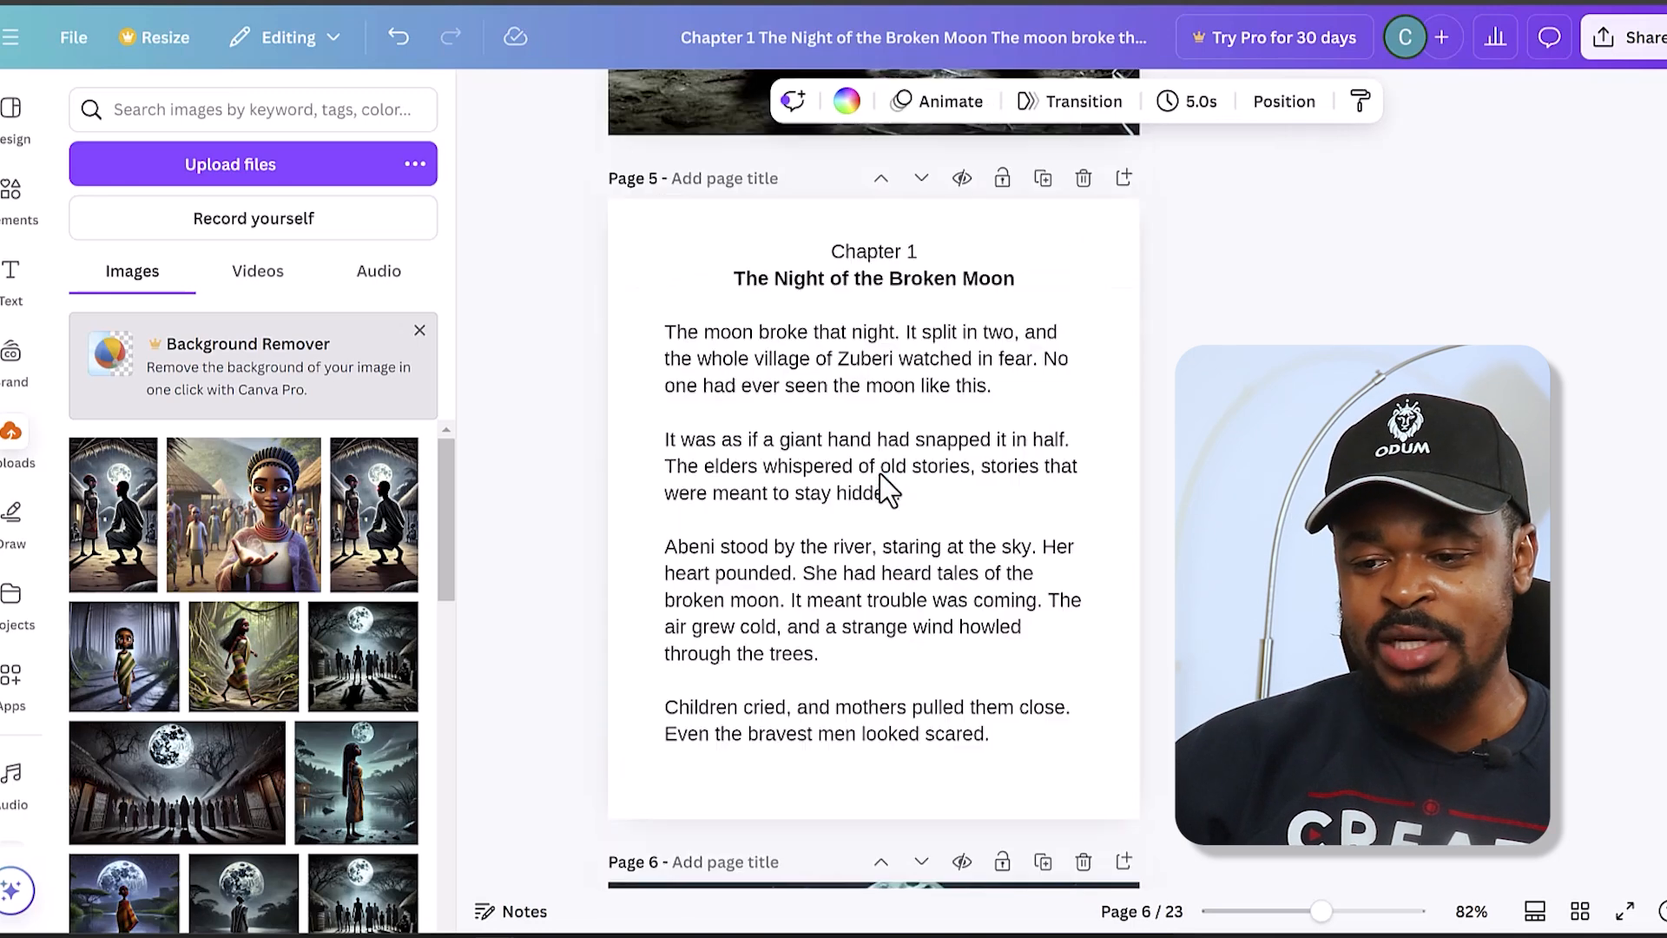
{"action": "scroll", "coordinate": [875, 477], "scroll_direction": "down", "scroll_amount": 10}
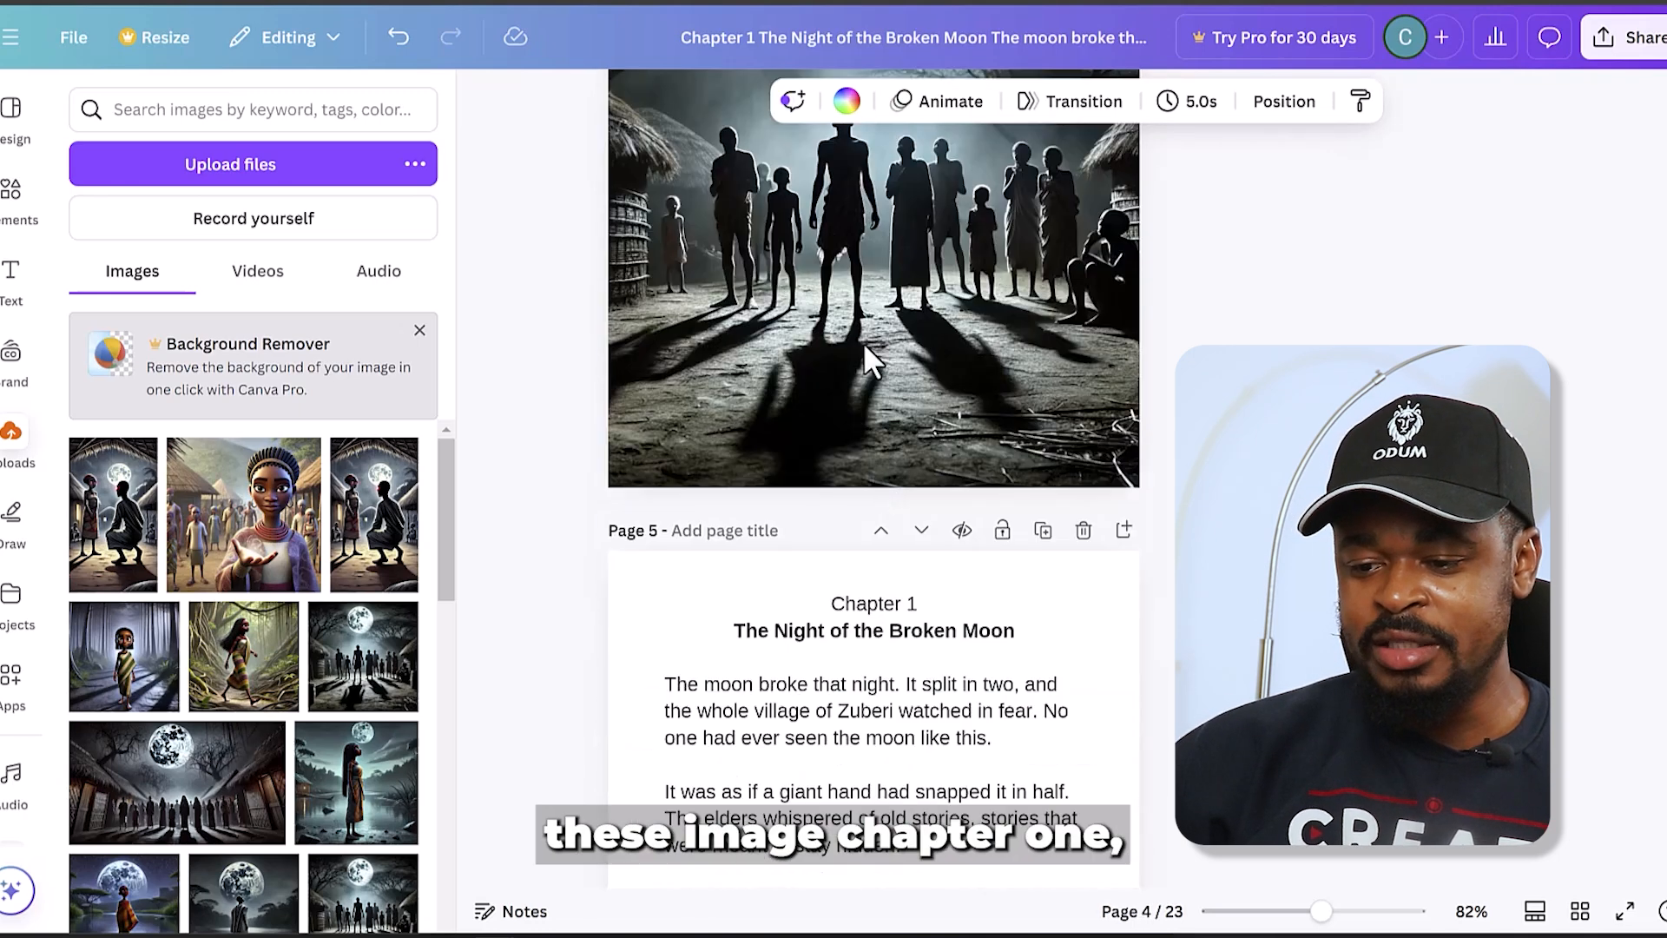
{"action": "scroll", "coordinate": [928, 608], "scroll_direction": "down", "scroll_amount": 15}
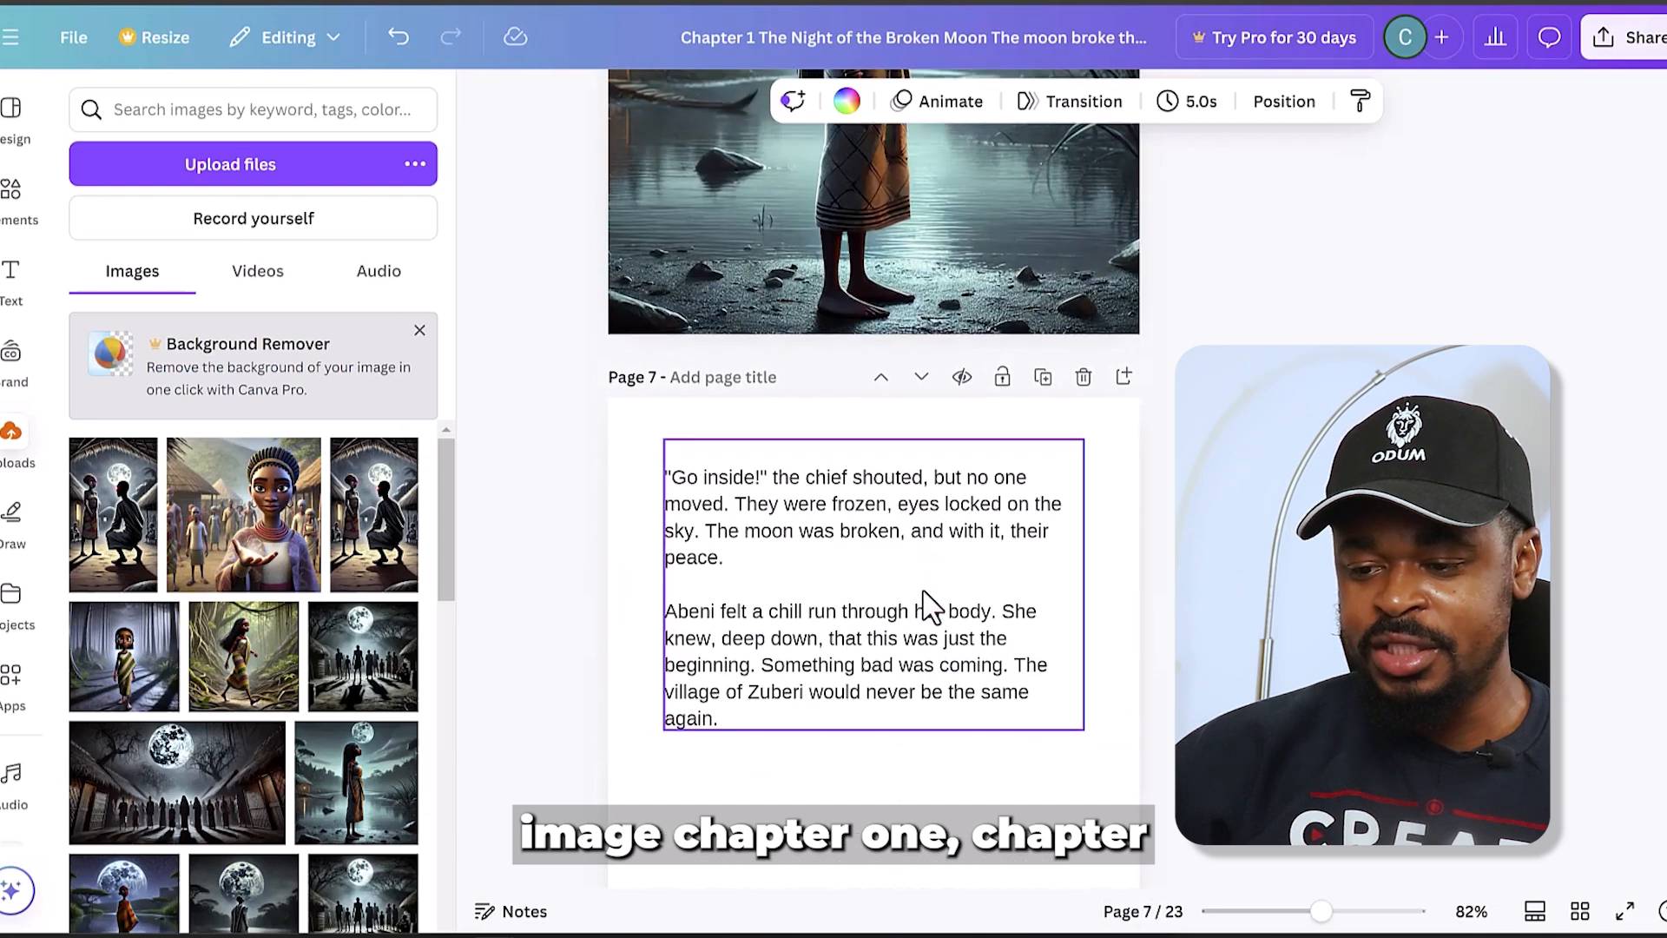
{"action": "scroll", "coordinate": [922, 587], "scroll_direction": "down", "scroll_amount": 10}
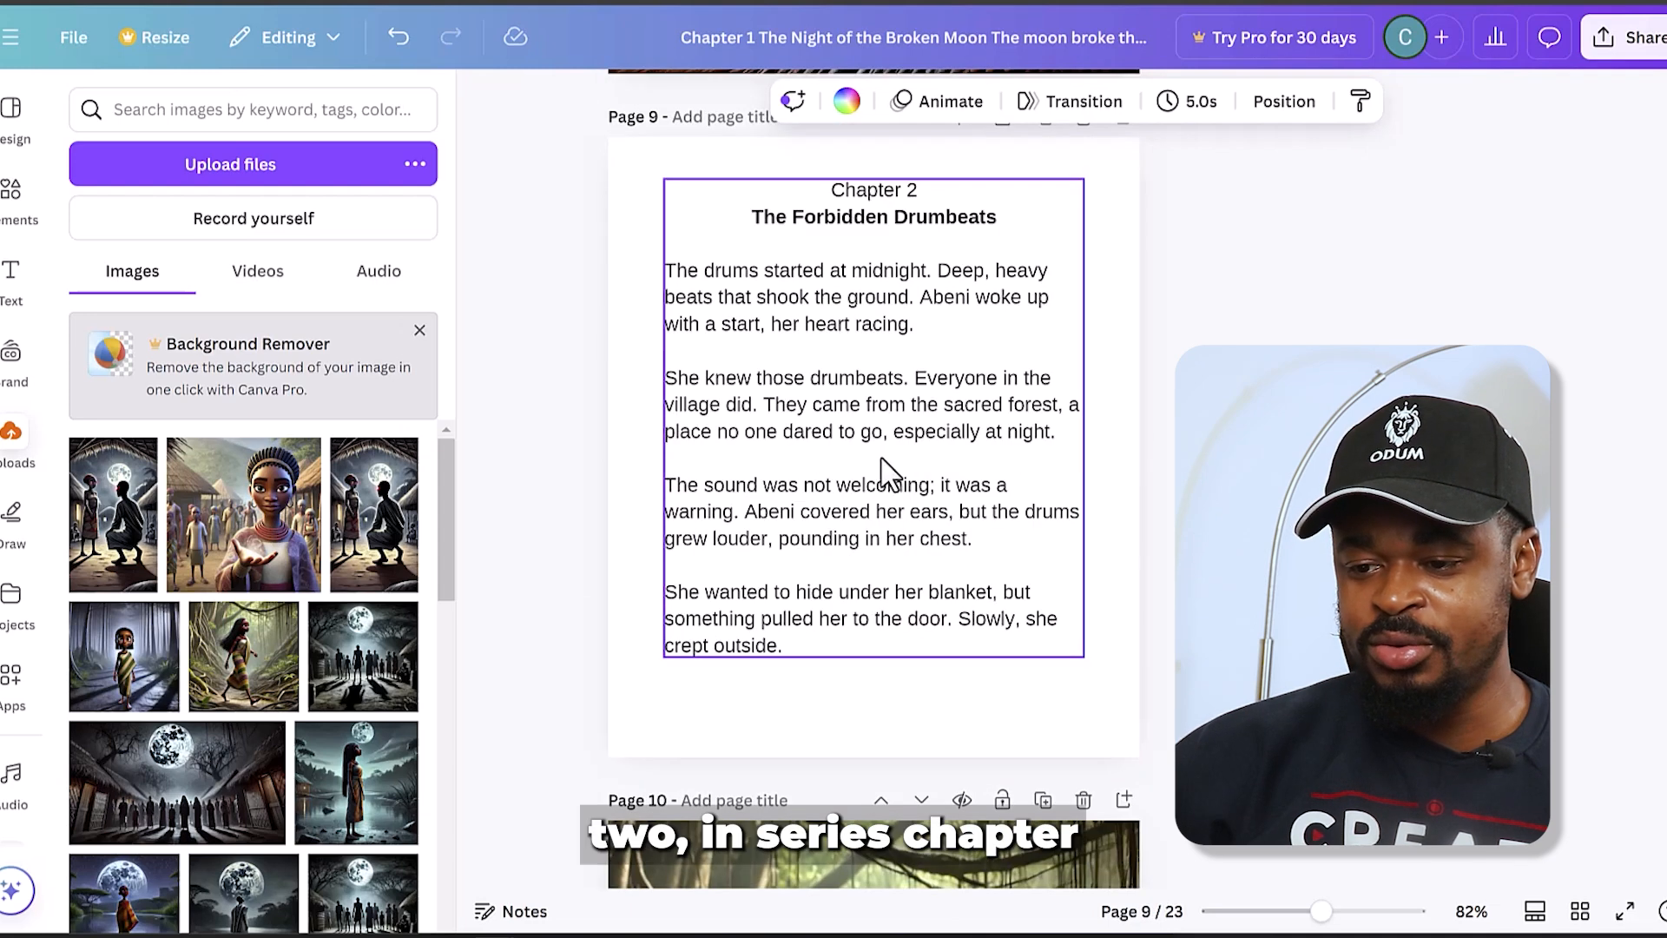
{"action": "scroll", "coordinate": [904, 556], "scroll_direction": "down", "scroll_amount": 15}
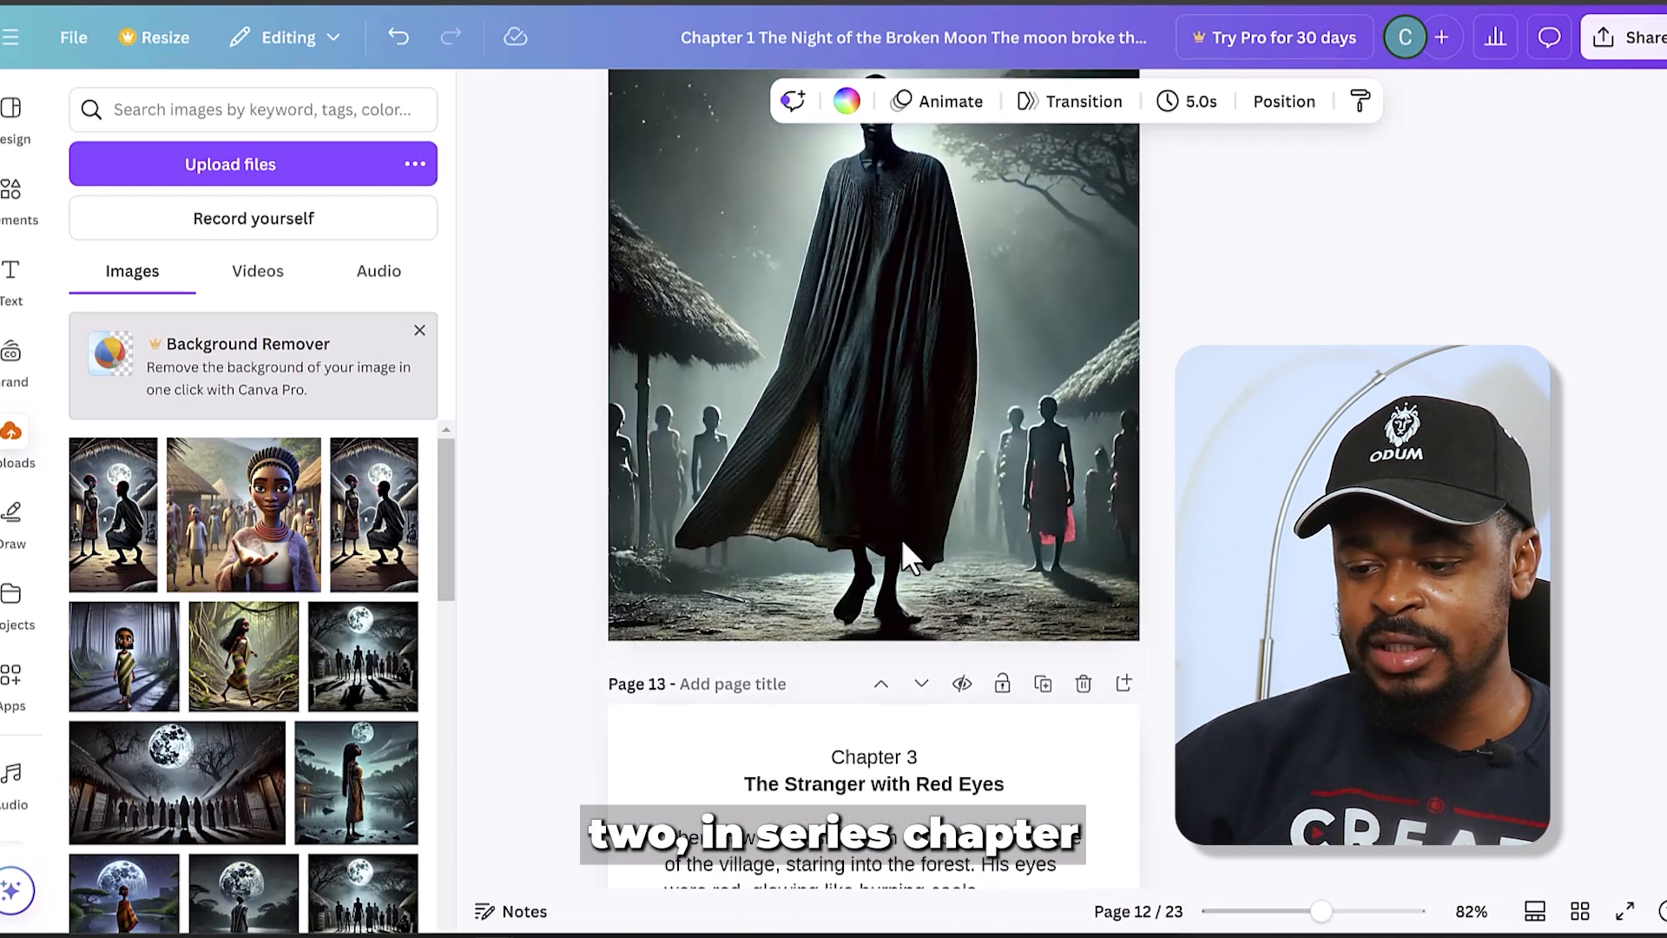
{"action": "scroll", "coordinate": [904, 556], "scroll_direction": "down", "scroll_amount": 15}
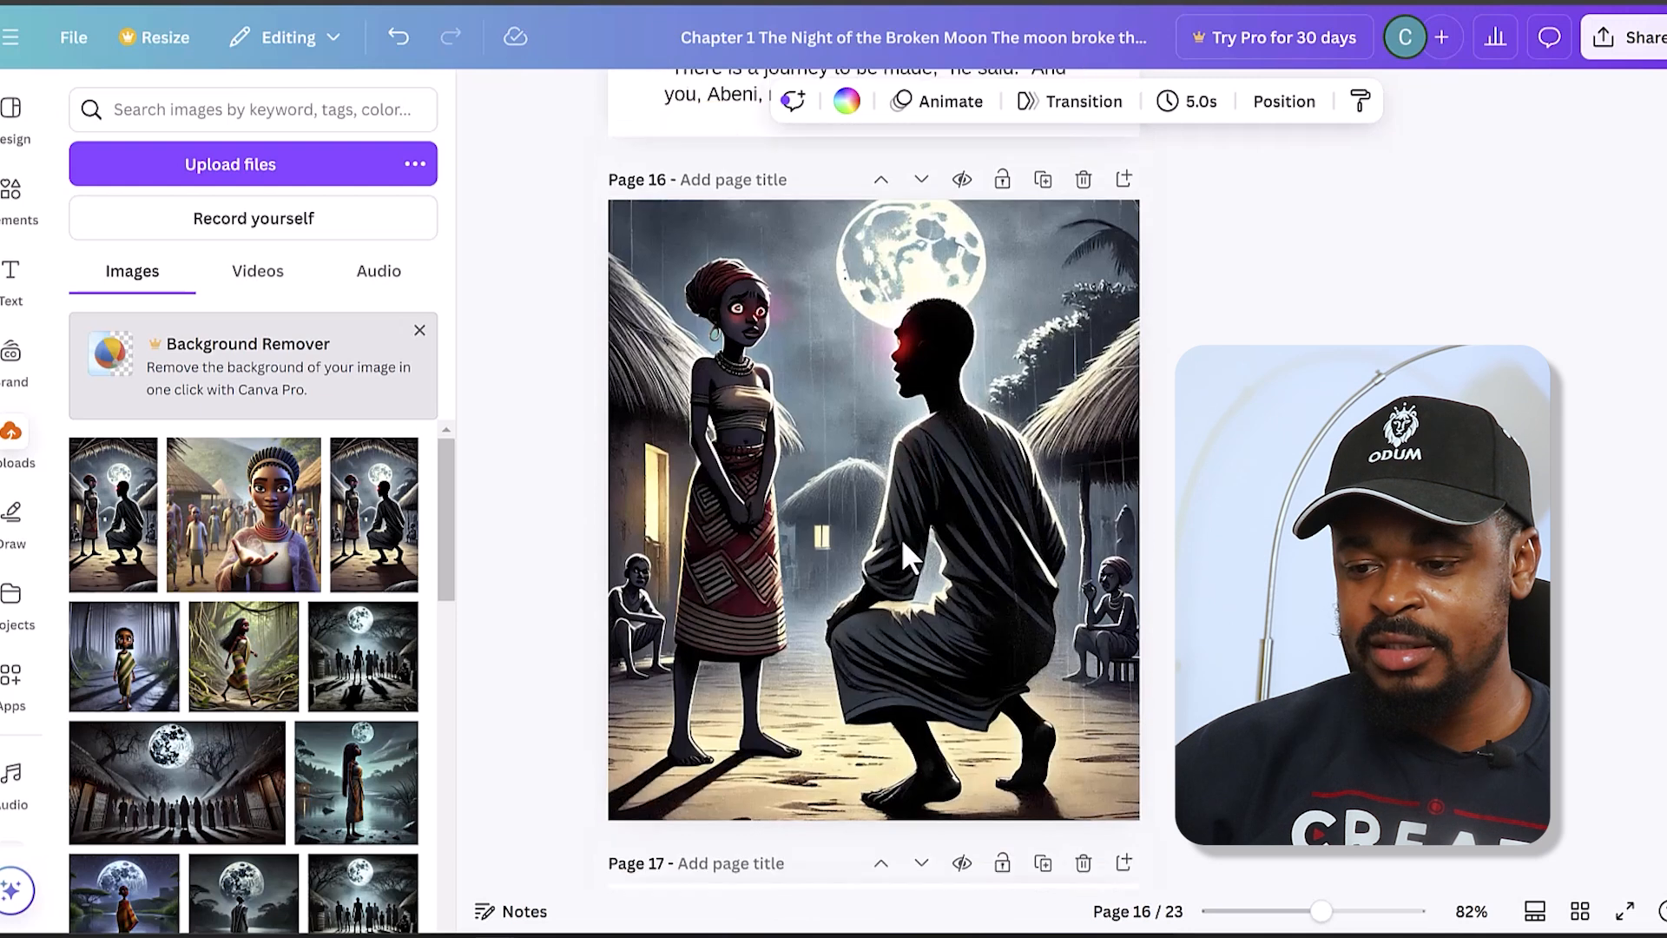
{"action": "scroll", "coordinate": [904, 557], "scroll_direction": "down", "scroll_amount": 15}
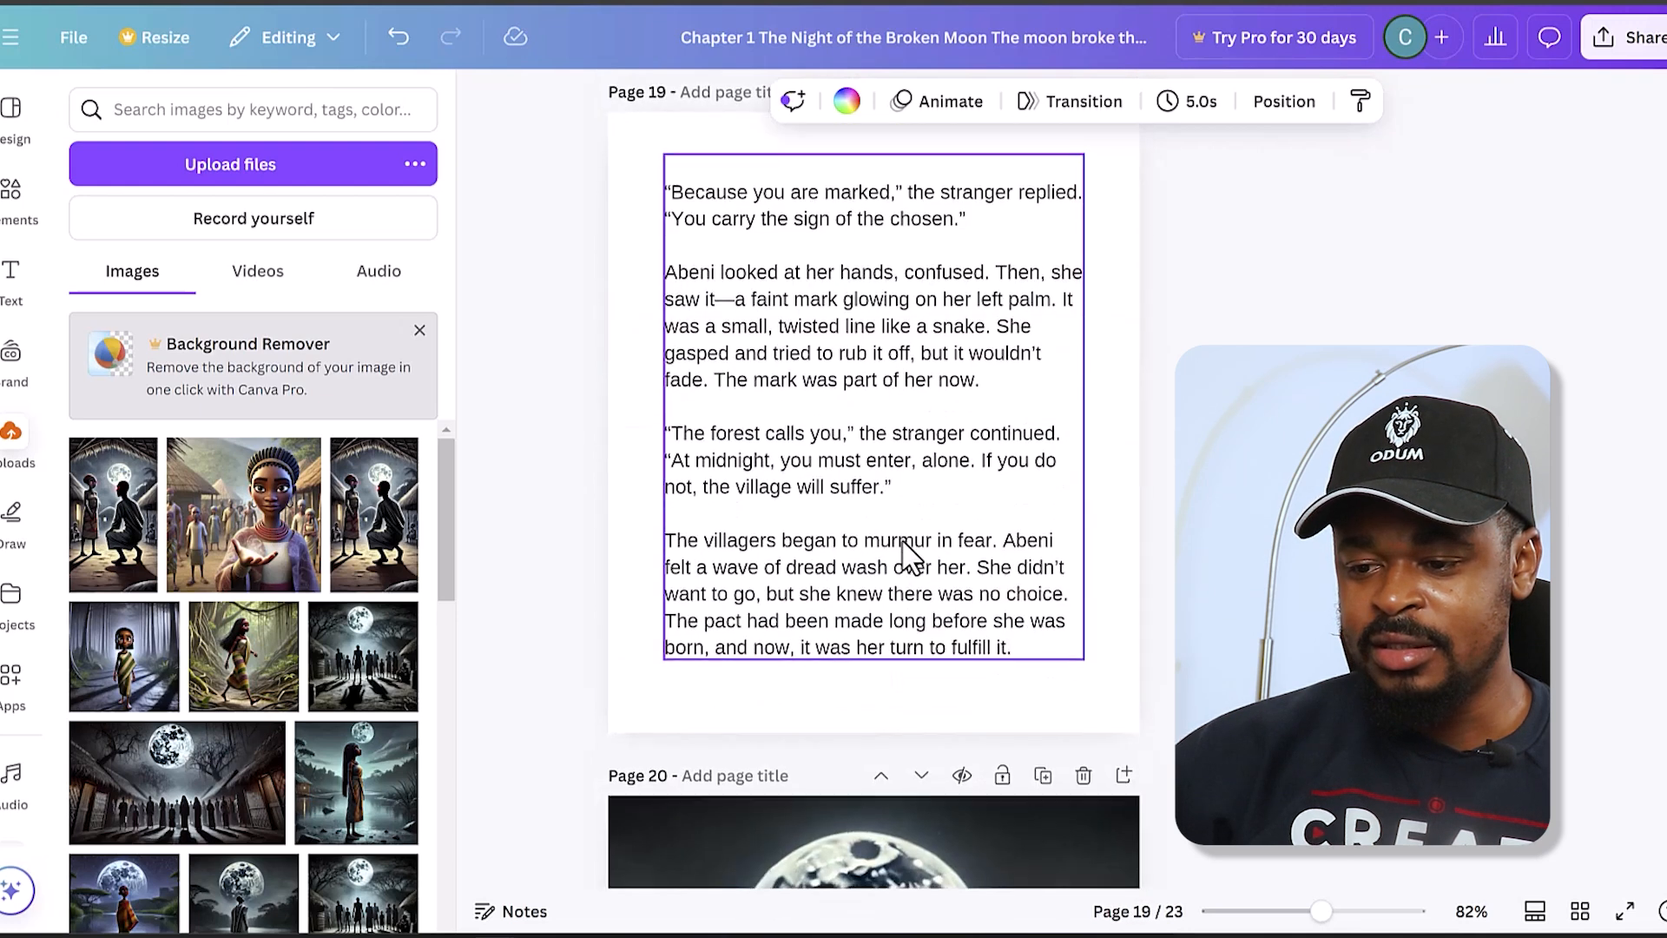
{"action": "scroll", "coordinate": [901, 539], "scroll_direction": "down", "scroll_amount": 5}
{"action": "scroll", "coordinate": [902, 539], "scroll_direction": "up", "scroll_amount": 20}
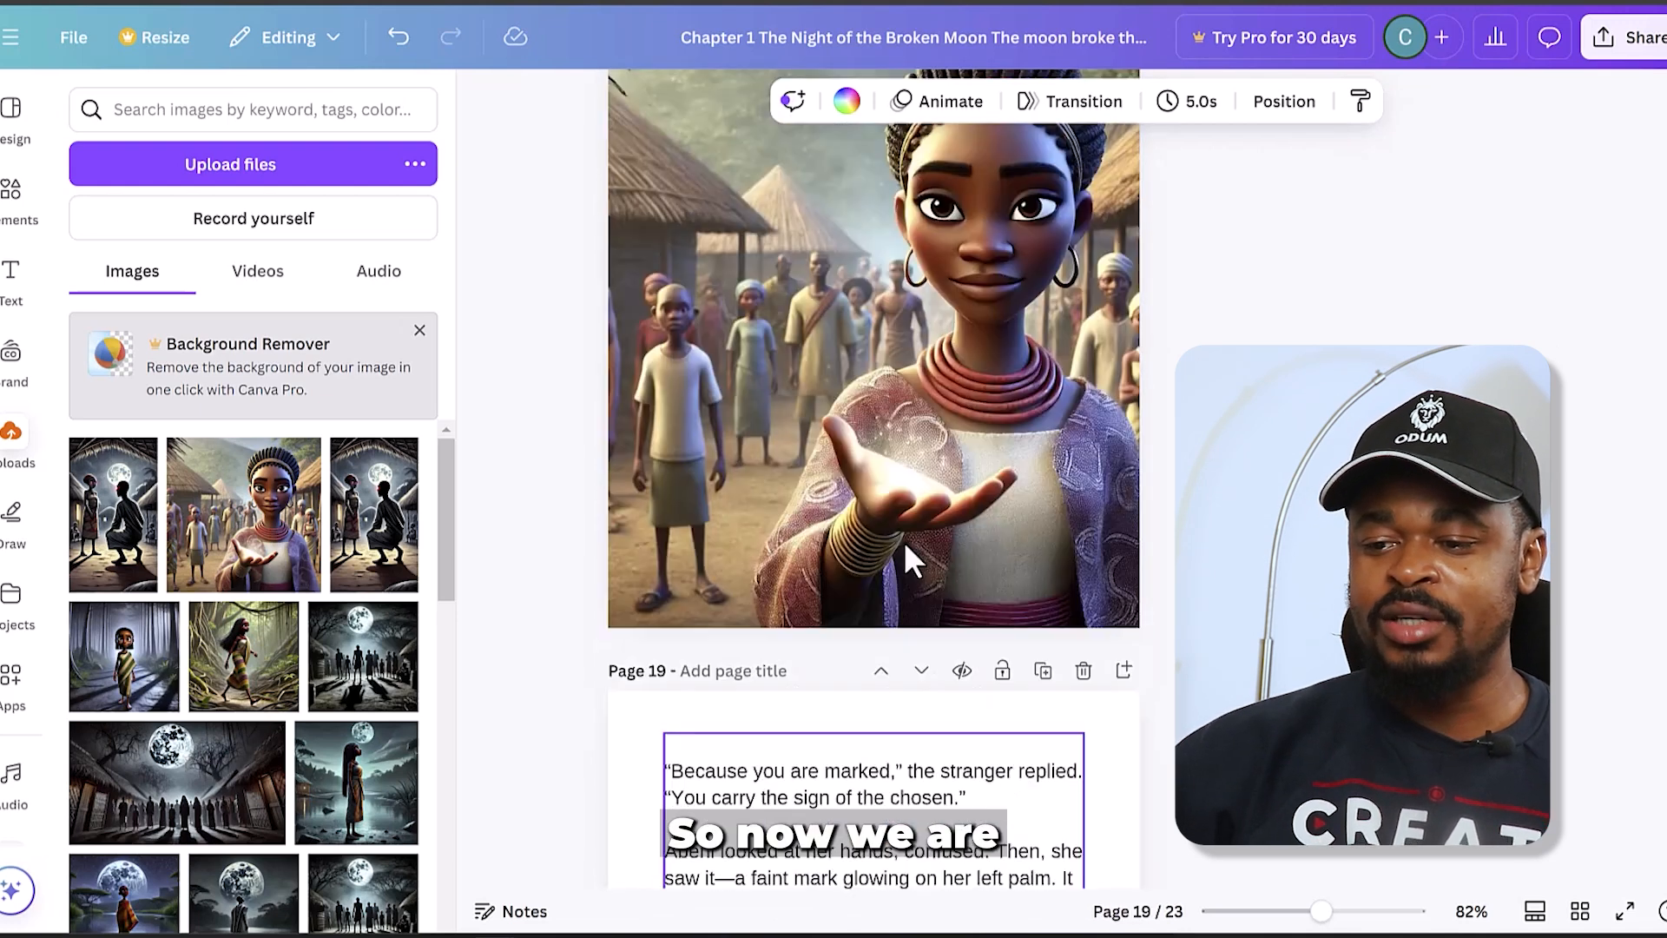
{"action": "scroll", "coordinate": [910, 573], "scroll_direction": "up", "scroll_amount": 20}
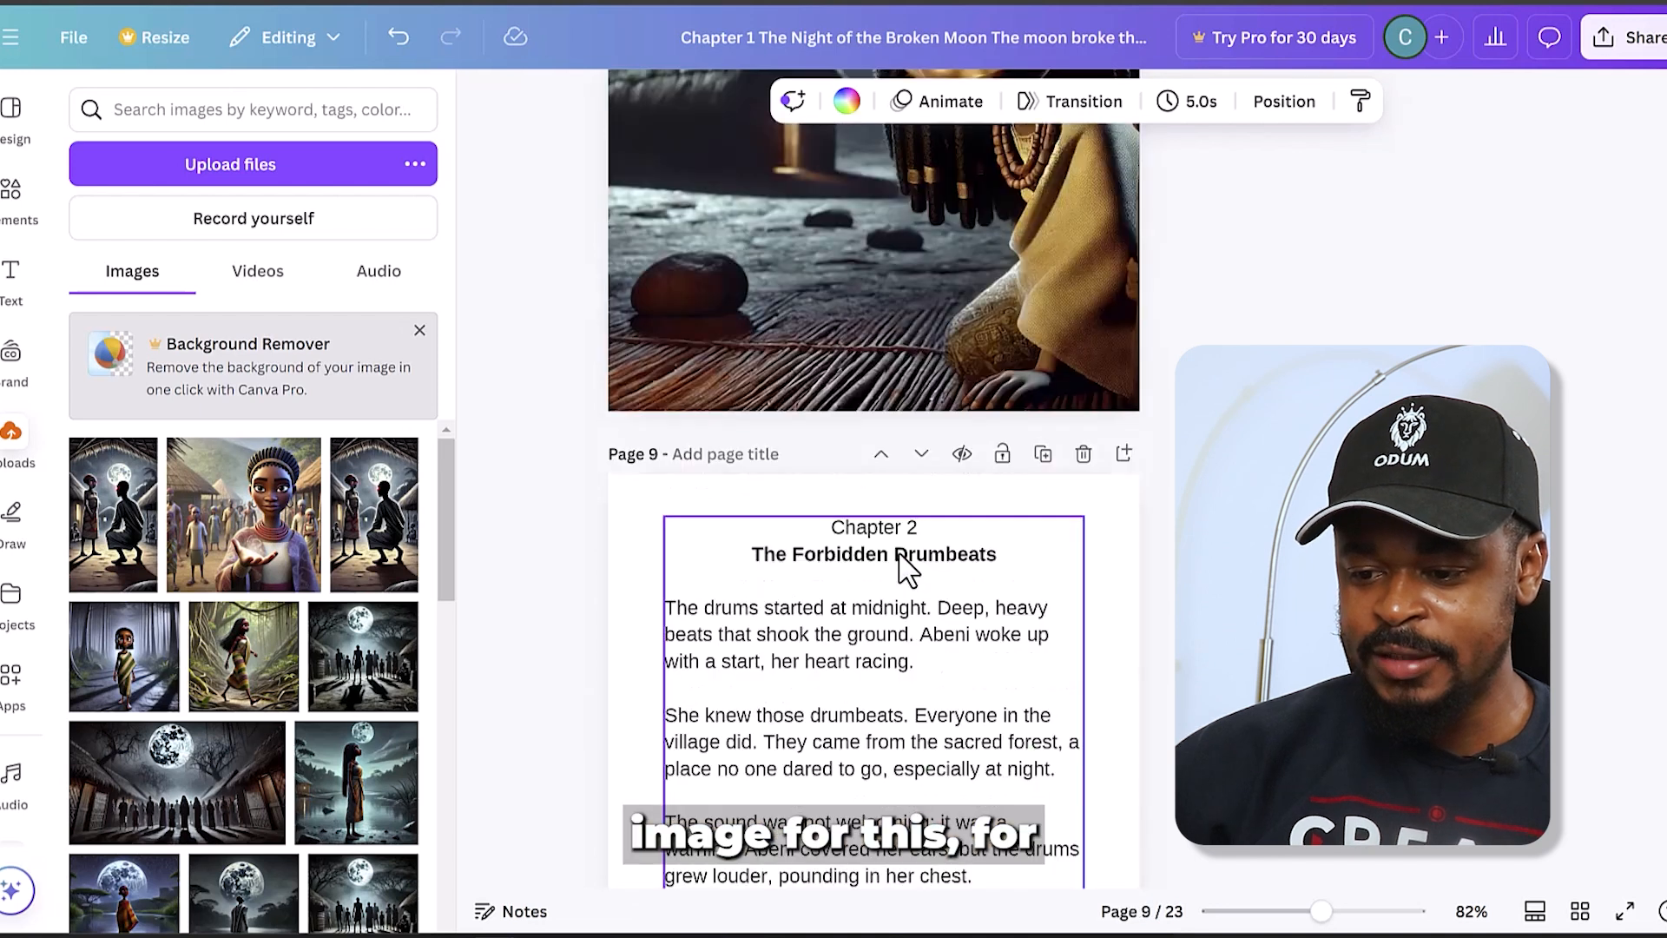
{"action": "scroll", "coordinate": [900, 554], "scroll_direction": "up", "scroll_amount": 20}
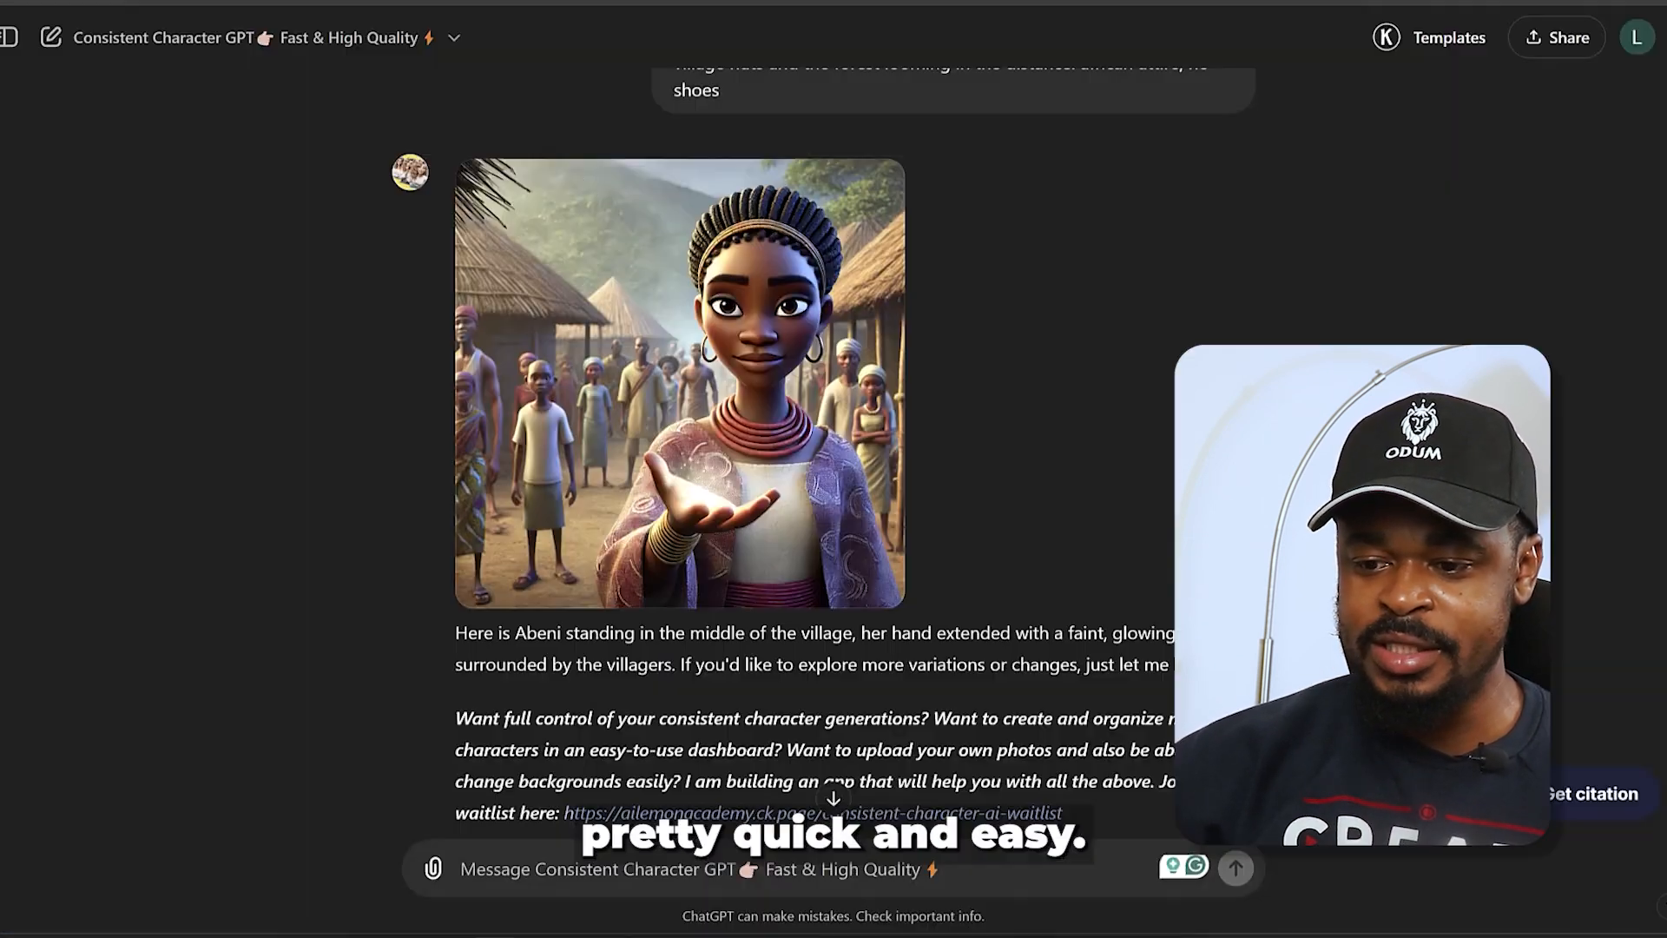
- In the Consistent Character GPT chat, generate an image from "abeni, portrait, fear, nervous, eyes open" and download it
{"action": "left_click", "coordinate": [726, 868]}
{"action": "type", "text": "abeni, potrait, fear, nervous, eyes open"}
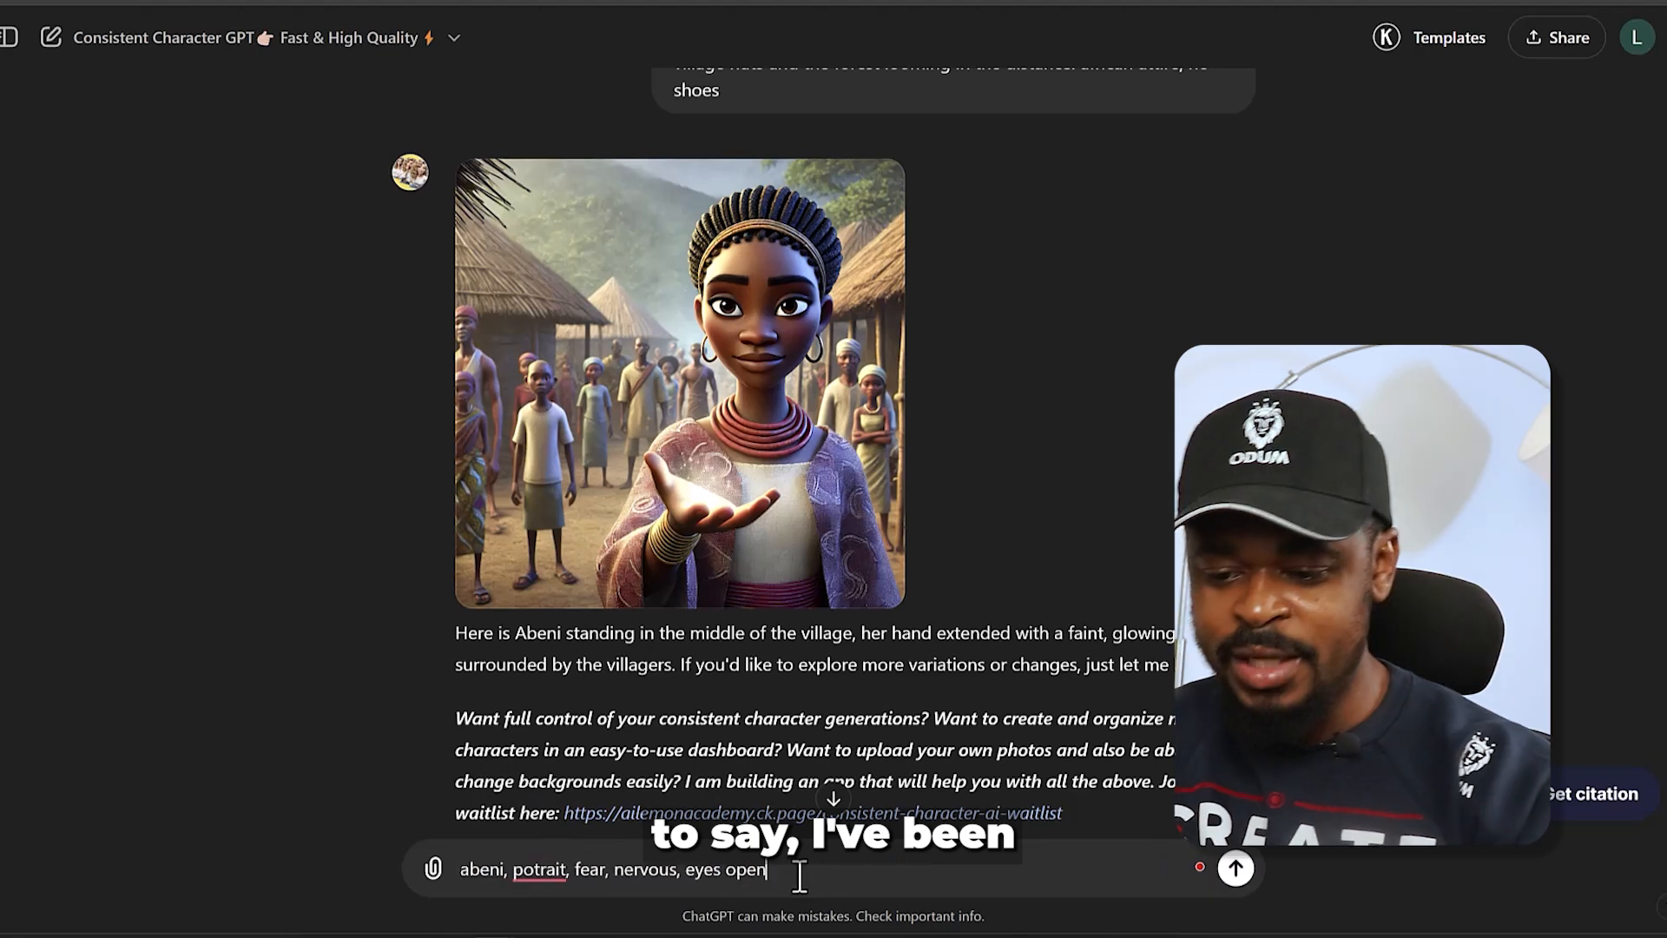
{"action": "left_click", "coordinate": [532, 869]}
{"action": "type", "text": "r"}
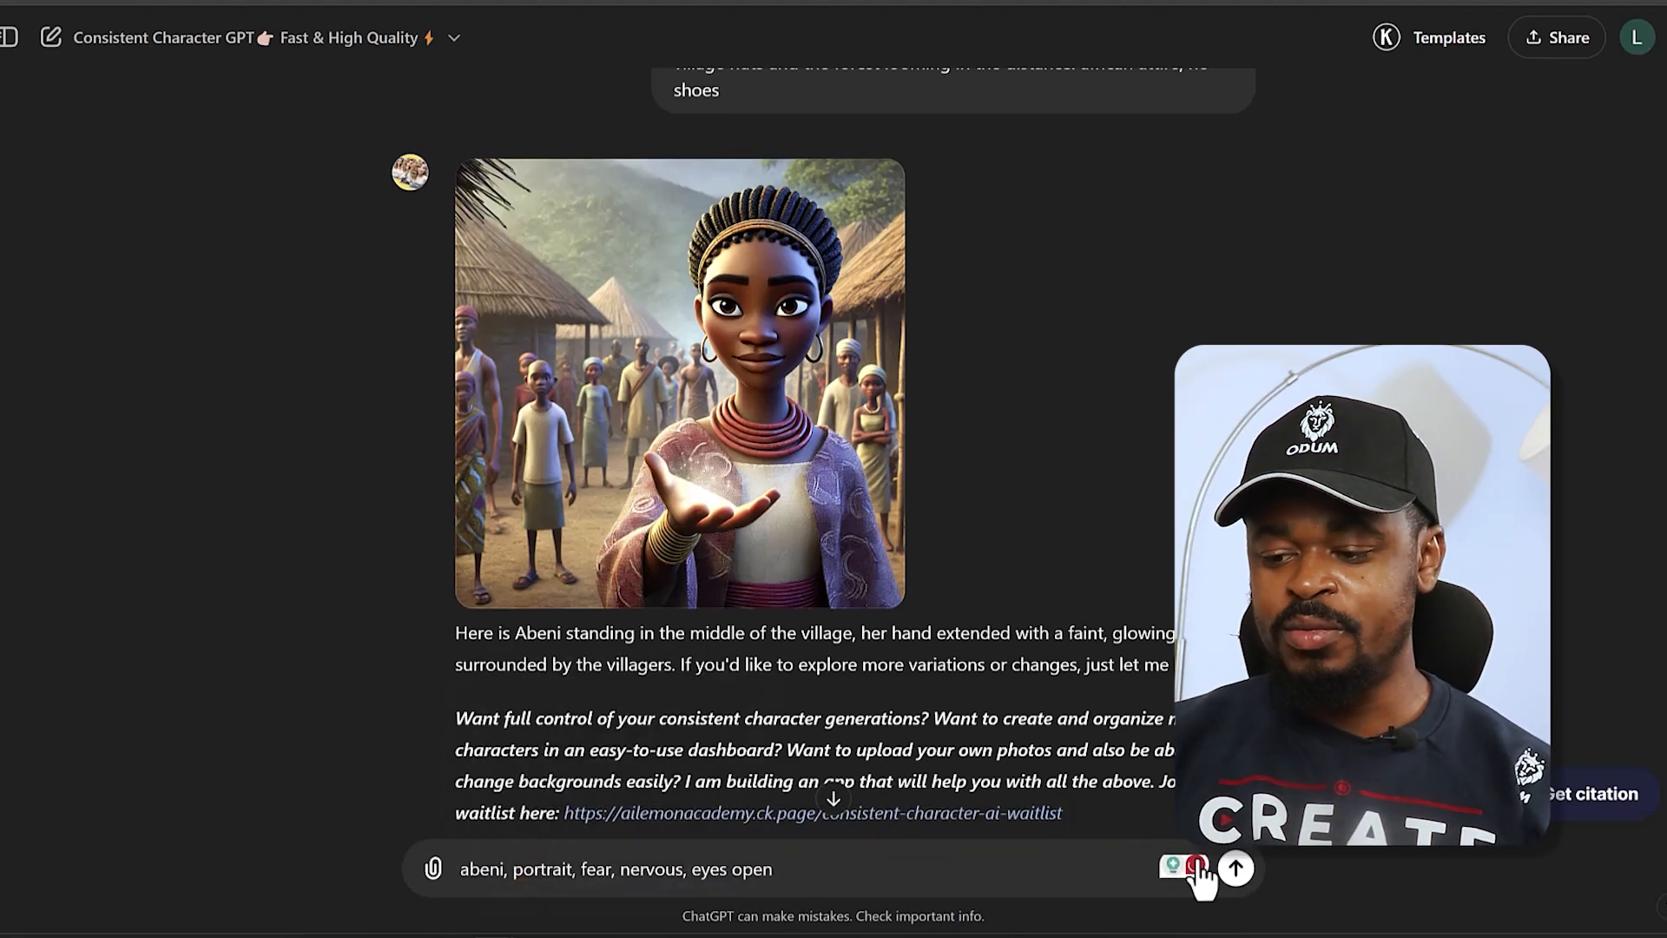
{"action": "left_click", "coordinate": [1235, 867]}
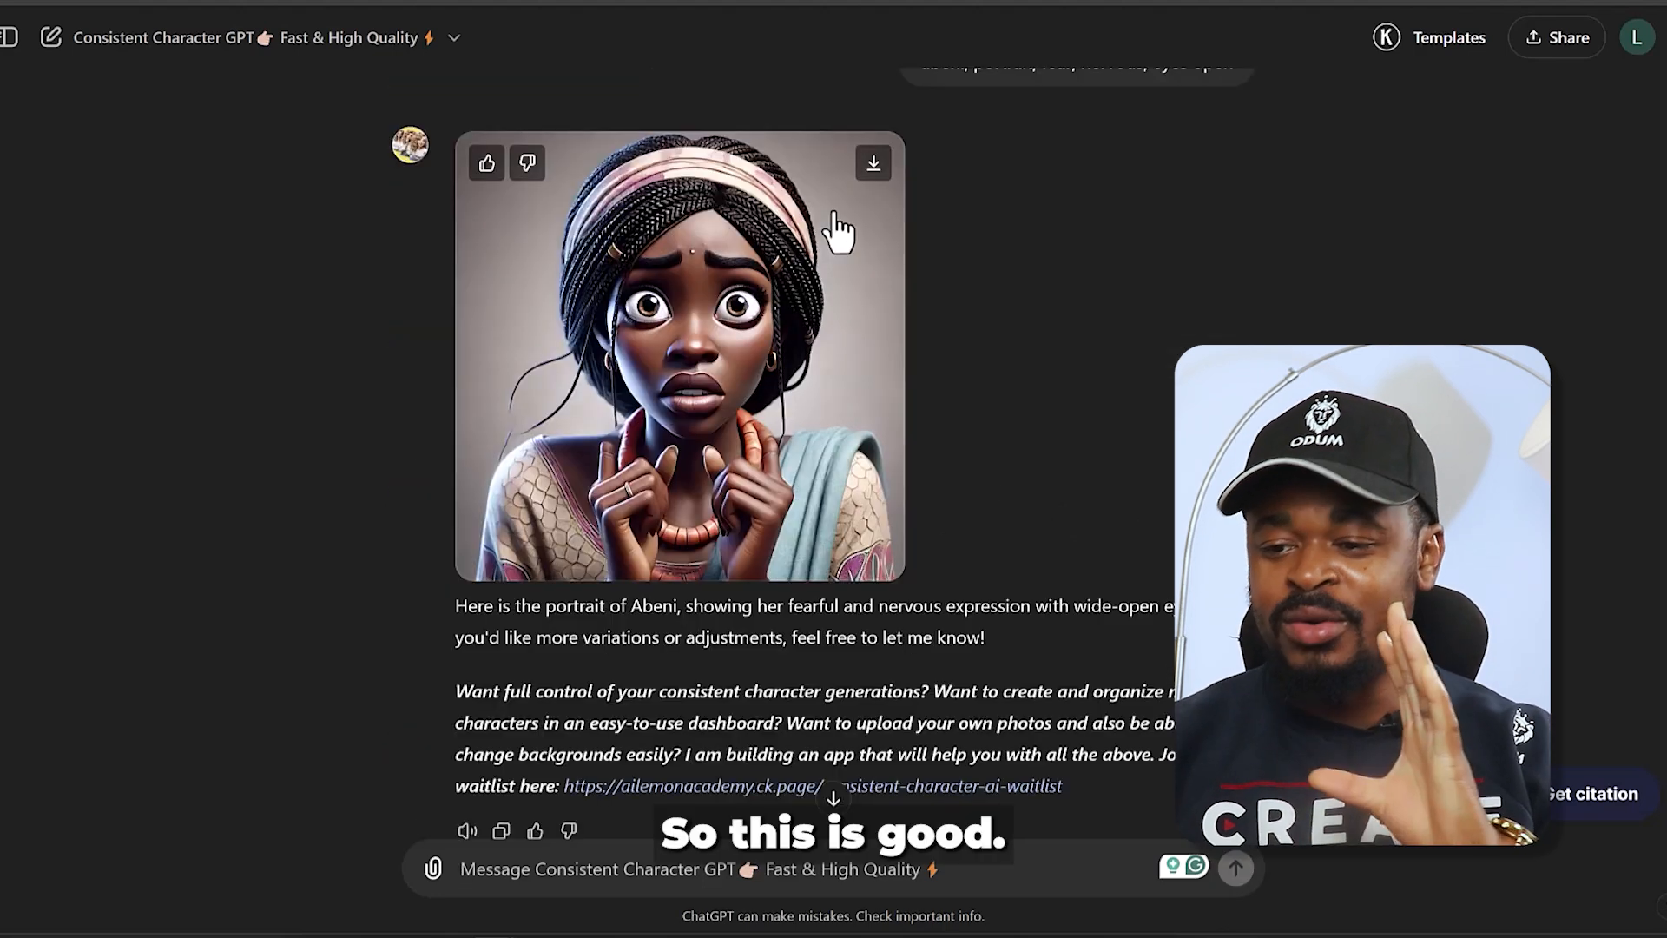
{"action": "left_click", "coordinate": [874, 164]}
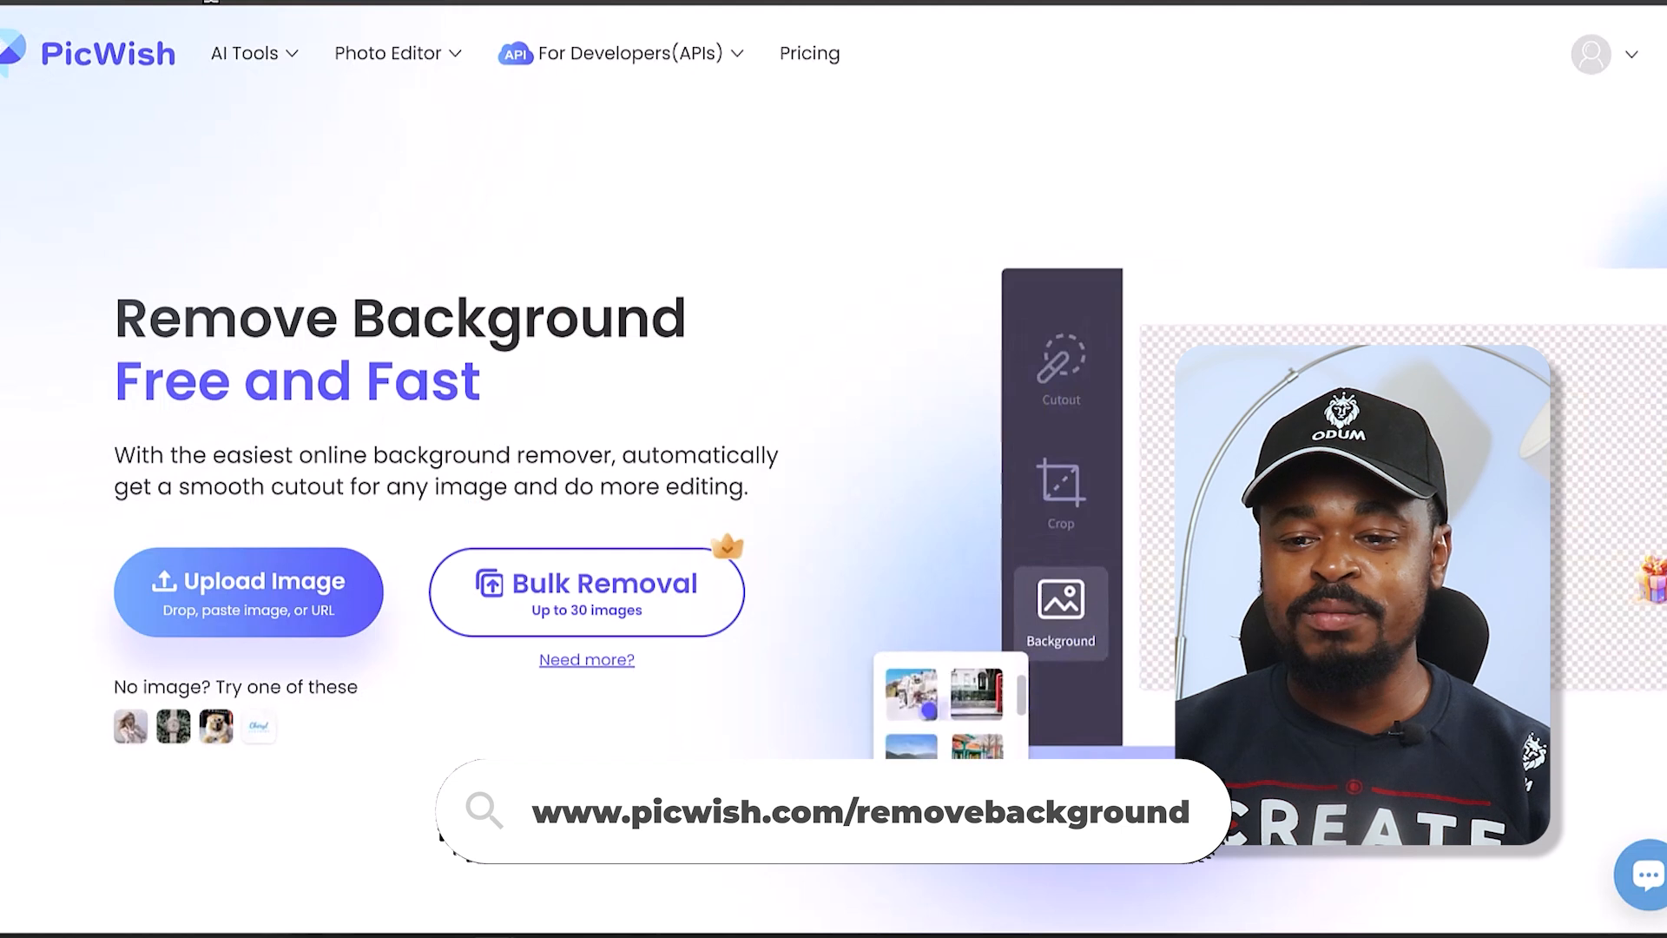
- Switch to PicWish and upload the new Abeni portrait to remove its background
{"action": "left_click", "coordinate": [286, 599]}
{"action": "left_click", "coordinate": [536, 346]}
{"action": "left_click", "coordinate": [840, 582]}
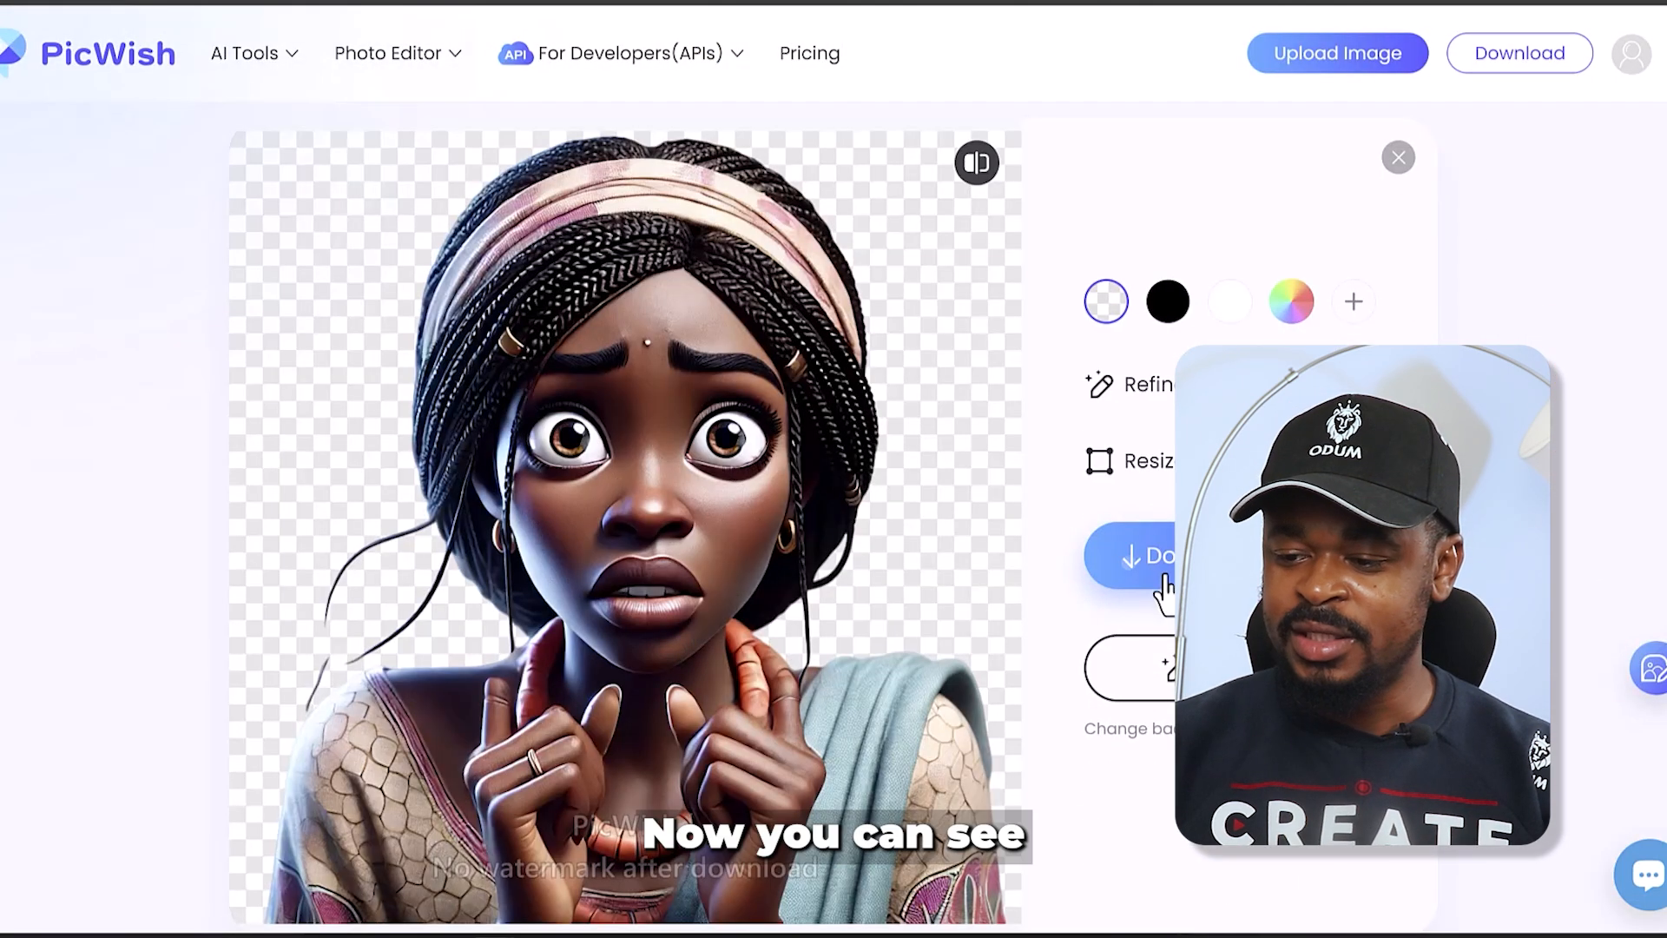
{"action": "mouse_move", "coordinate": [1164, 570]}
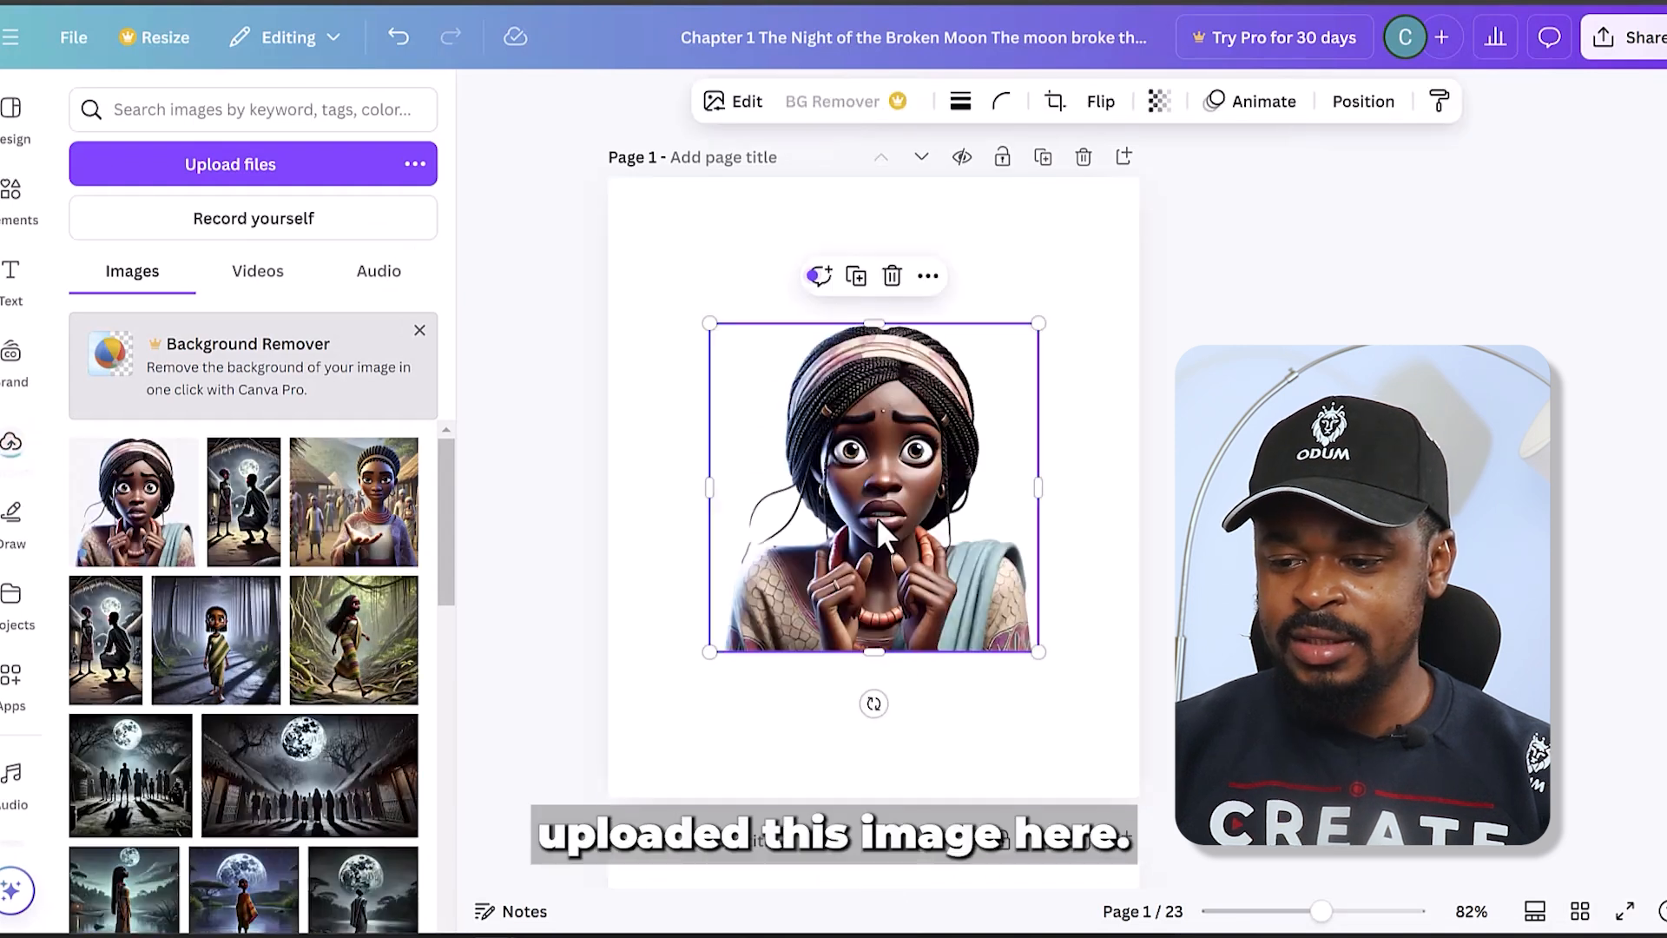
- Back in Canva, place the background-free Abeni portrait along the bottom of page 1, centred horizontally
{"action": "left_click_drag", "start_coordinate": [877, 487], "coordinate": [879, 645]}
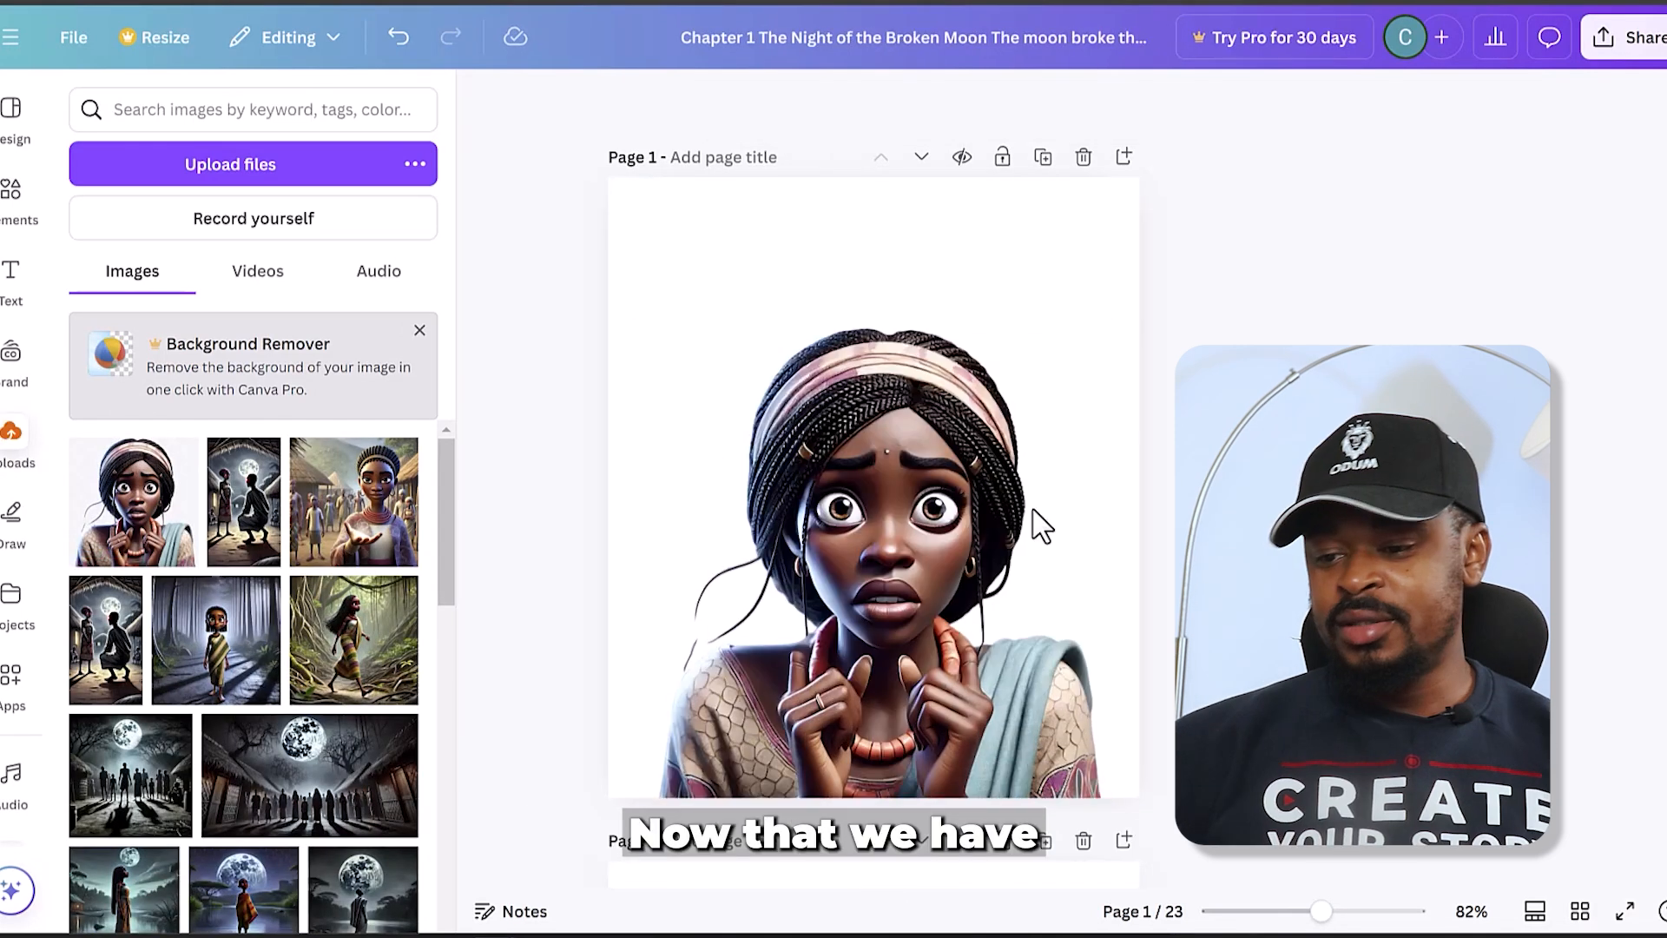
{"action": "left_click", "coordinate": [908, 498]}
{"action": "left_click_drag", "start_coordinate": [908, 499], "coordinate": [901, 503]}
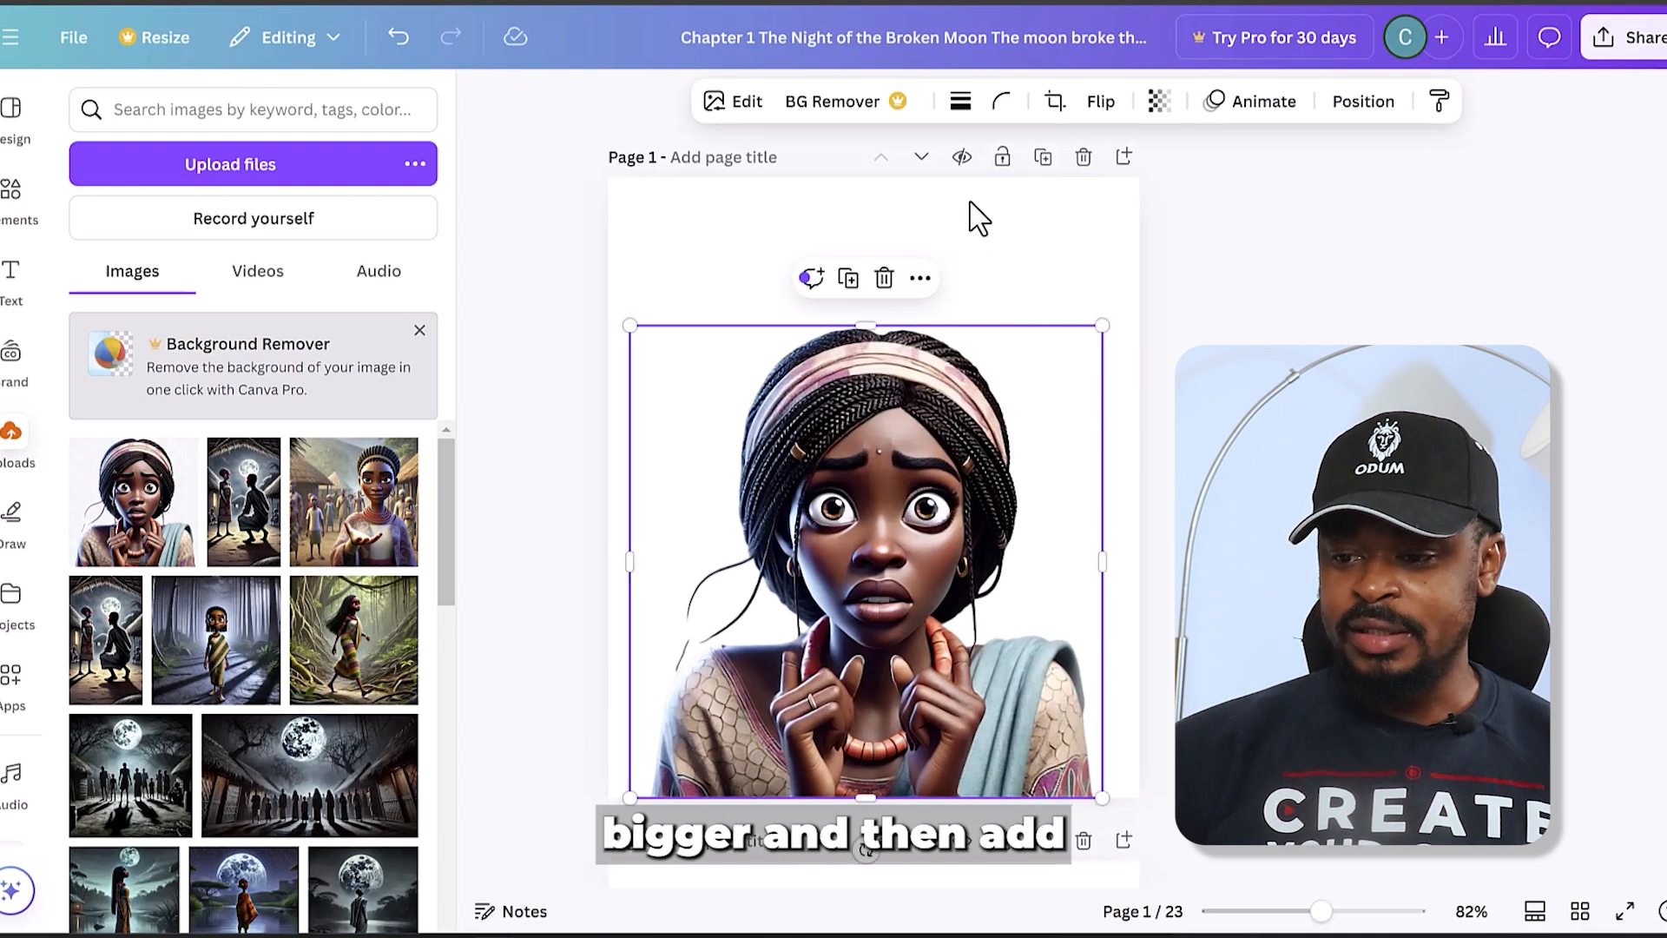
{"action": "left_click", "coordinate": [1039, 270]}
- Copy the Acknowledgement text box to the top of page 1 and replace its text with ChatGPT's title, "The Midnight Promise"
{"action": "scroll", "coordinate": [899, 700], "scroll_direction": "down", "scroll_amount": 3}
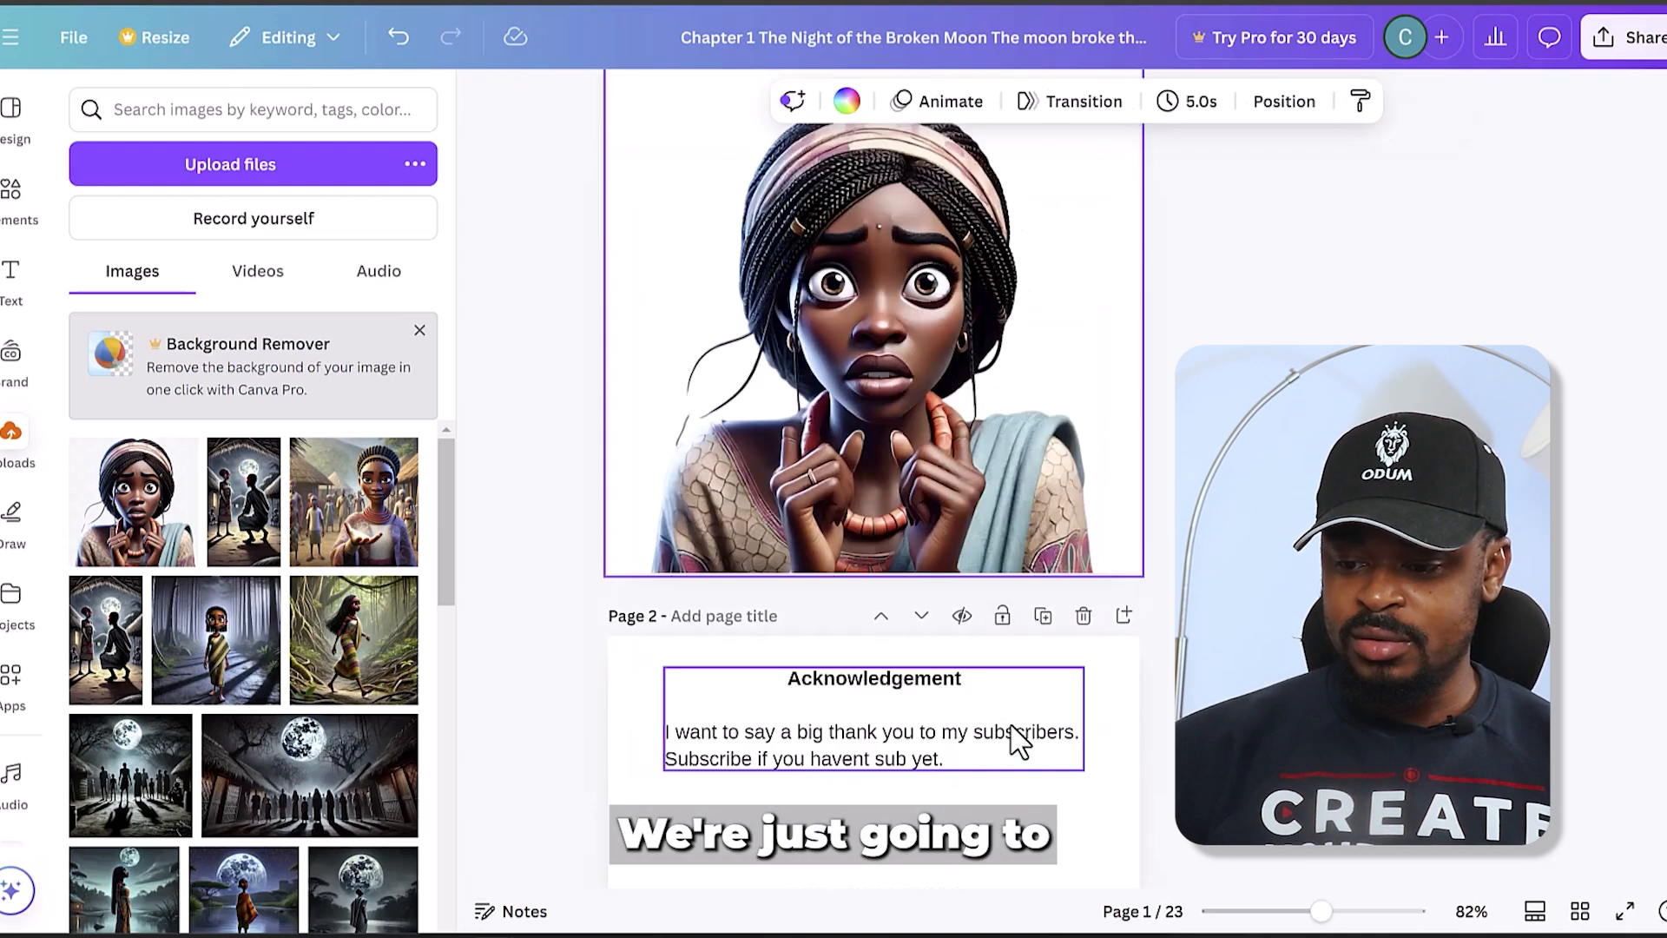
{"action": "left_click", "coordinate": [878, 728]}
{"action": "scroll", "coordinate": [878, 728], "scroll_direction": "up", "scroll_amount": 5}
{"action": "left_click", "coordinate": [763, 264]}
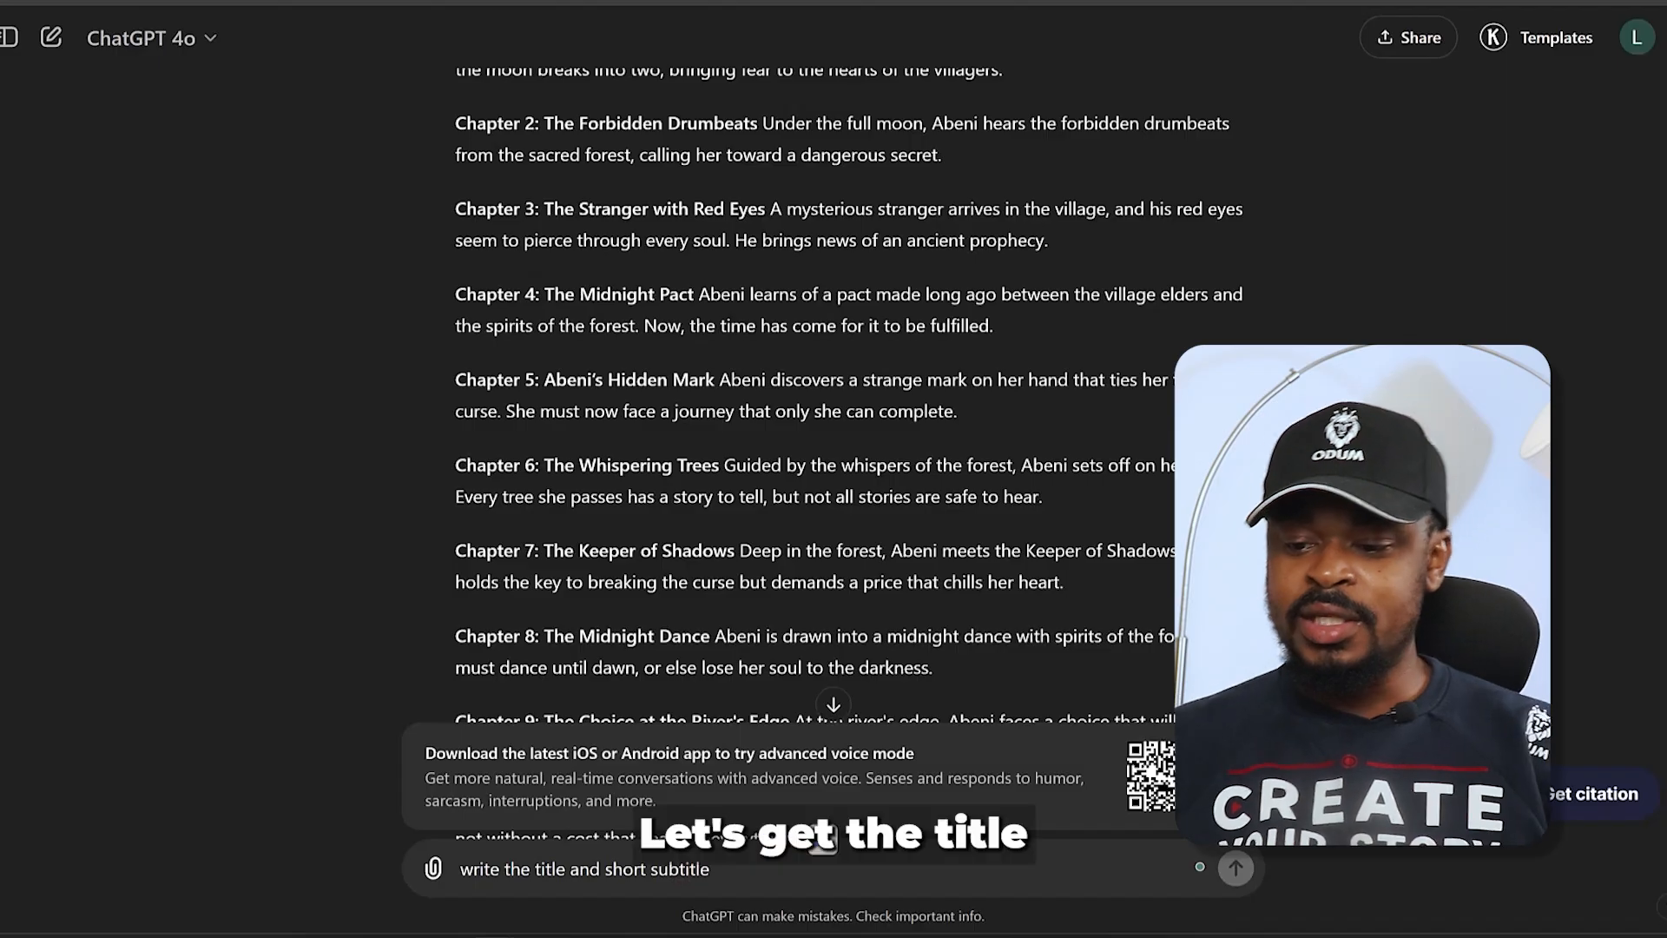
{"action": "key", "text": "Return"}
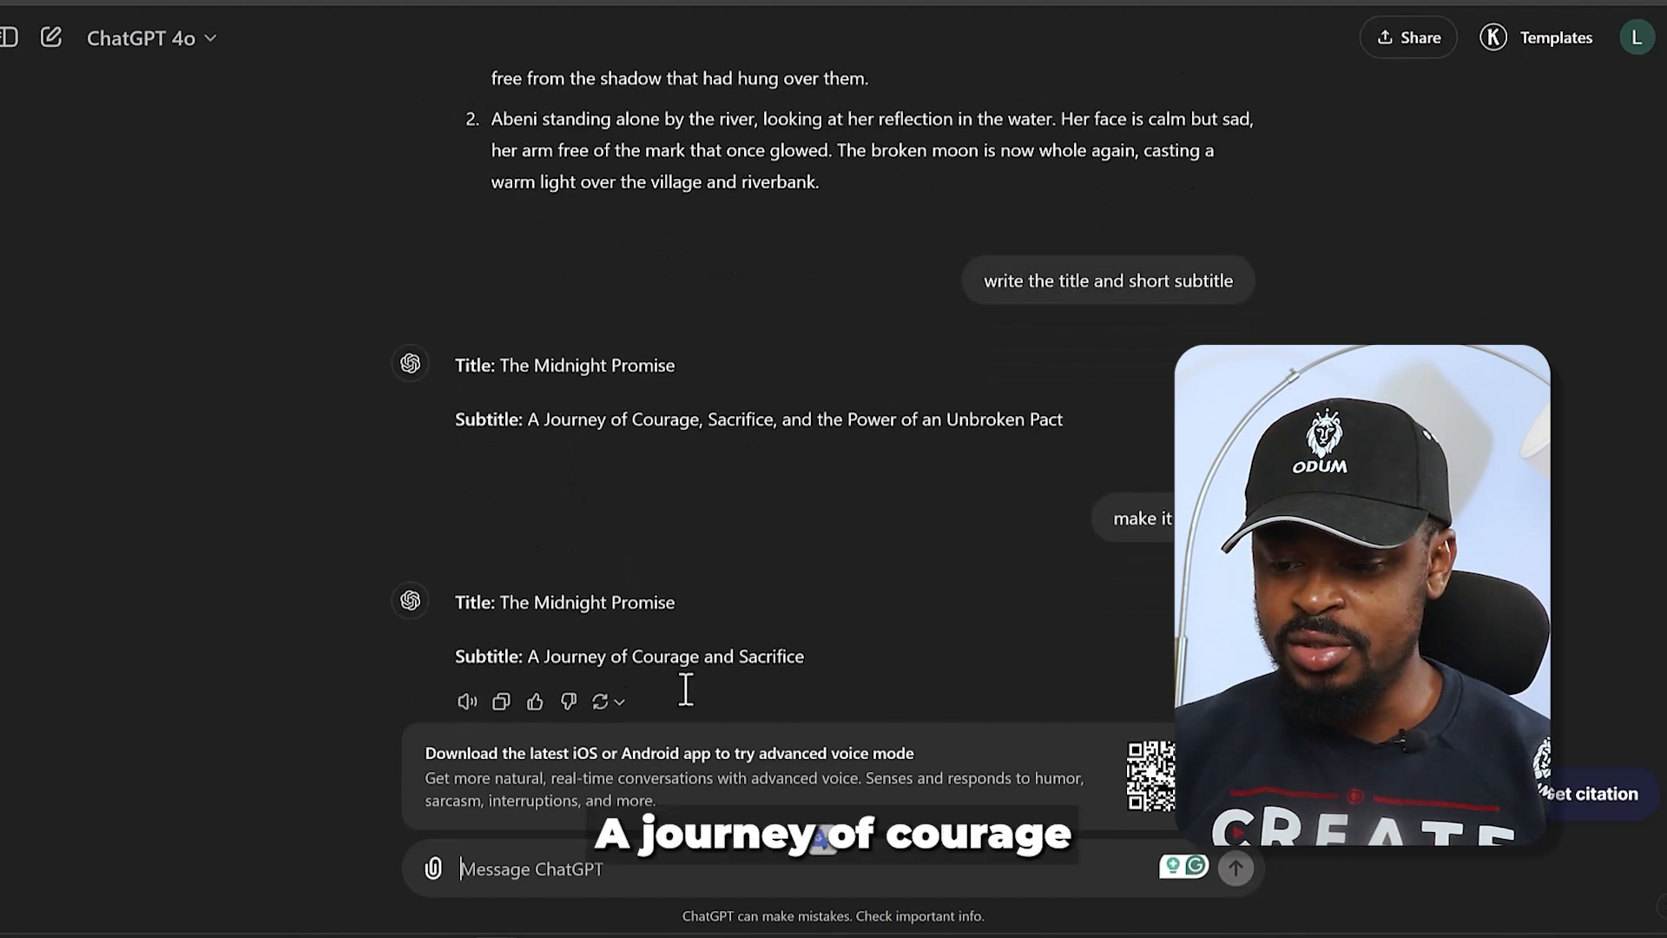
{"action": "left_click_drag", "start_coordinate": [501, 569], "coordinate": [676, 570]}
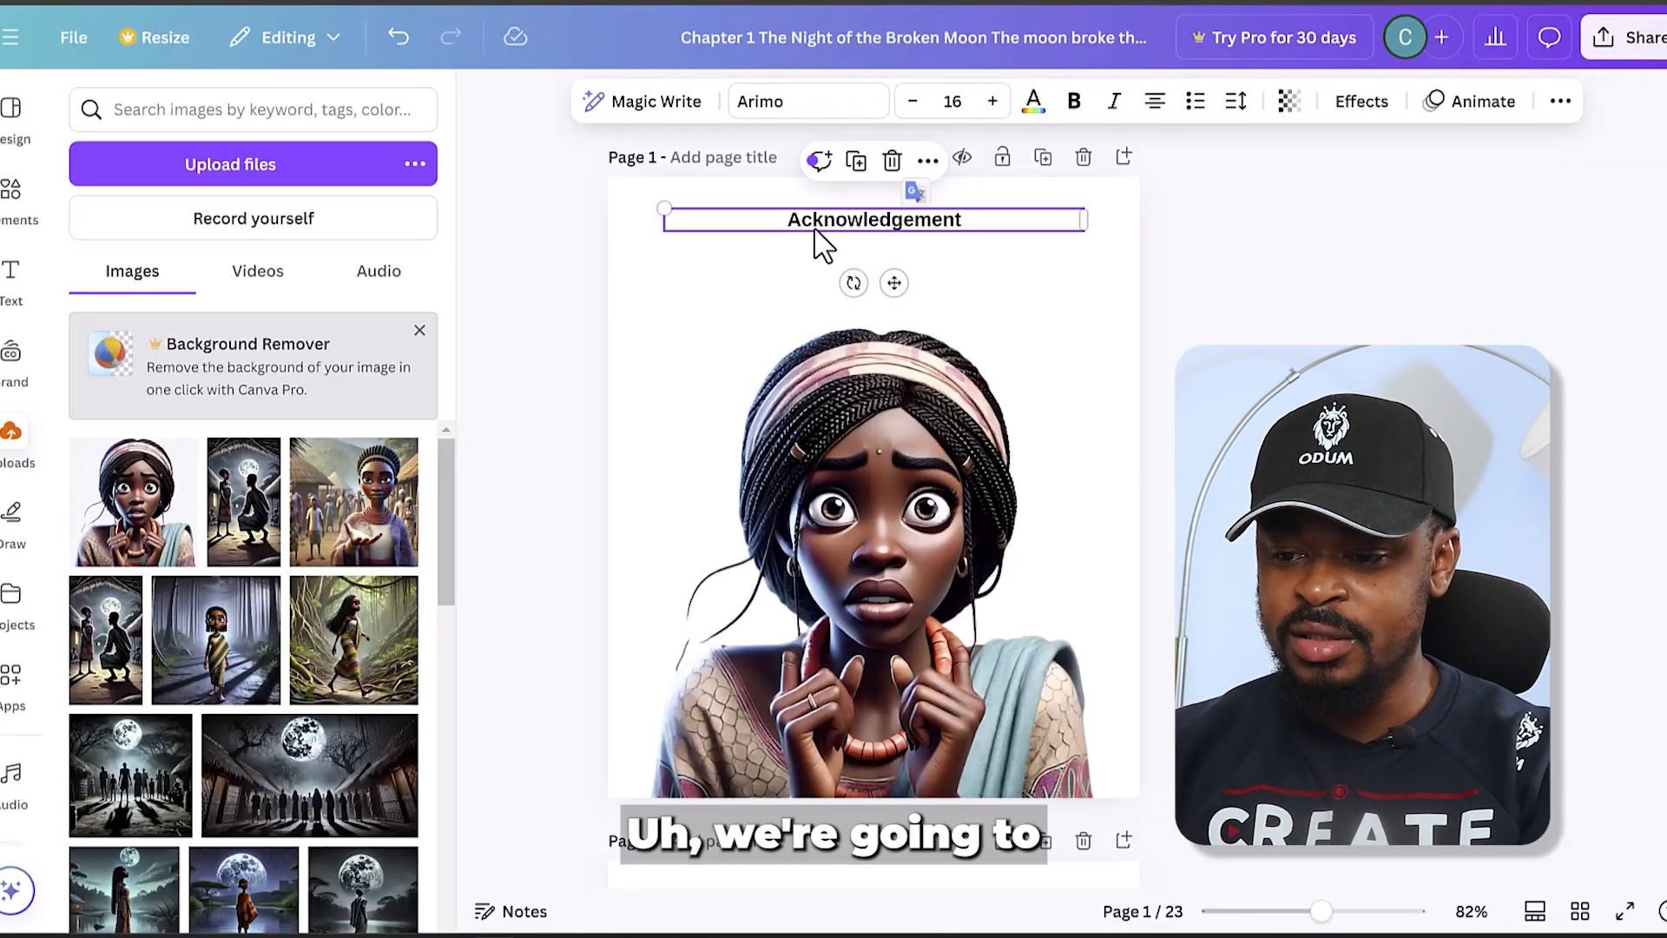
{"action": "double_click", "coordinate": [826, 219]}
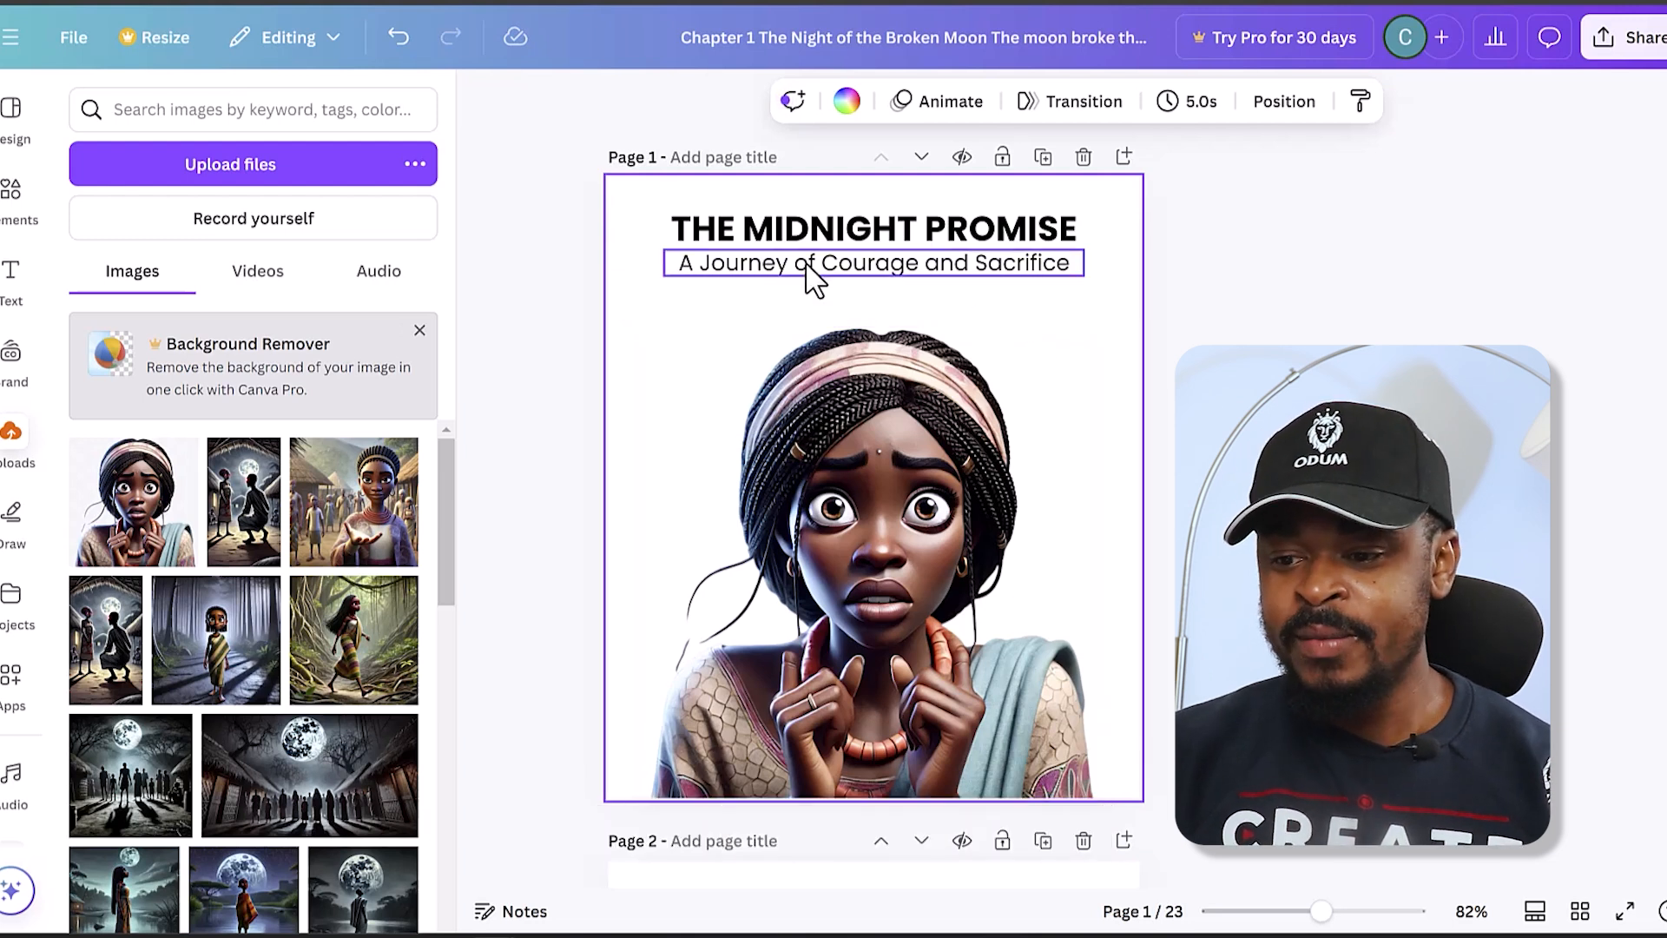
- Duplicate the subtitle on page 1, replace the copy's text with the author's name in capitals, and move it below the subtitle
{"action": "left_click", "coordinate": [881, 249]}
{"action": "left_click_drag", "start_coordinate": [864, 269], "coordinate": [878, 283]}
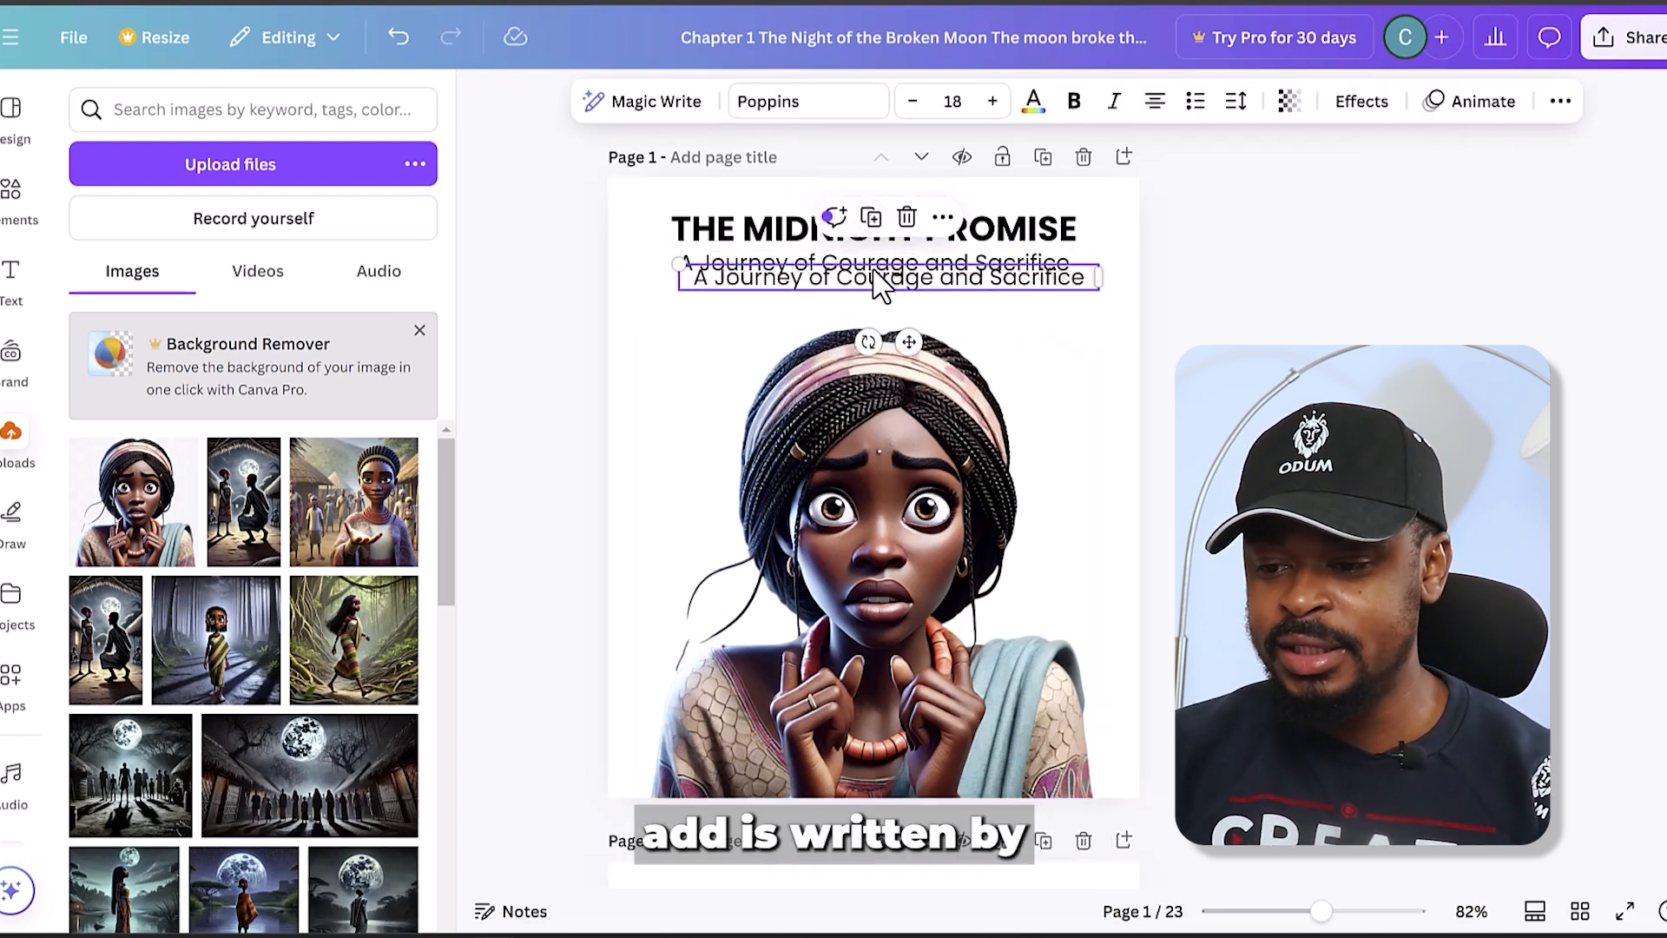
{"action": "double_click", "coordinate": [877, 277]}
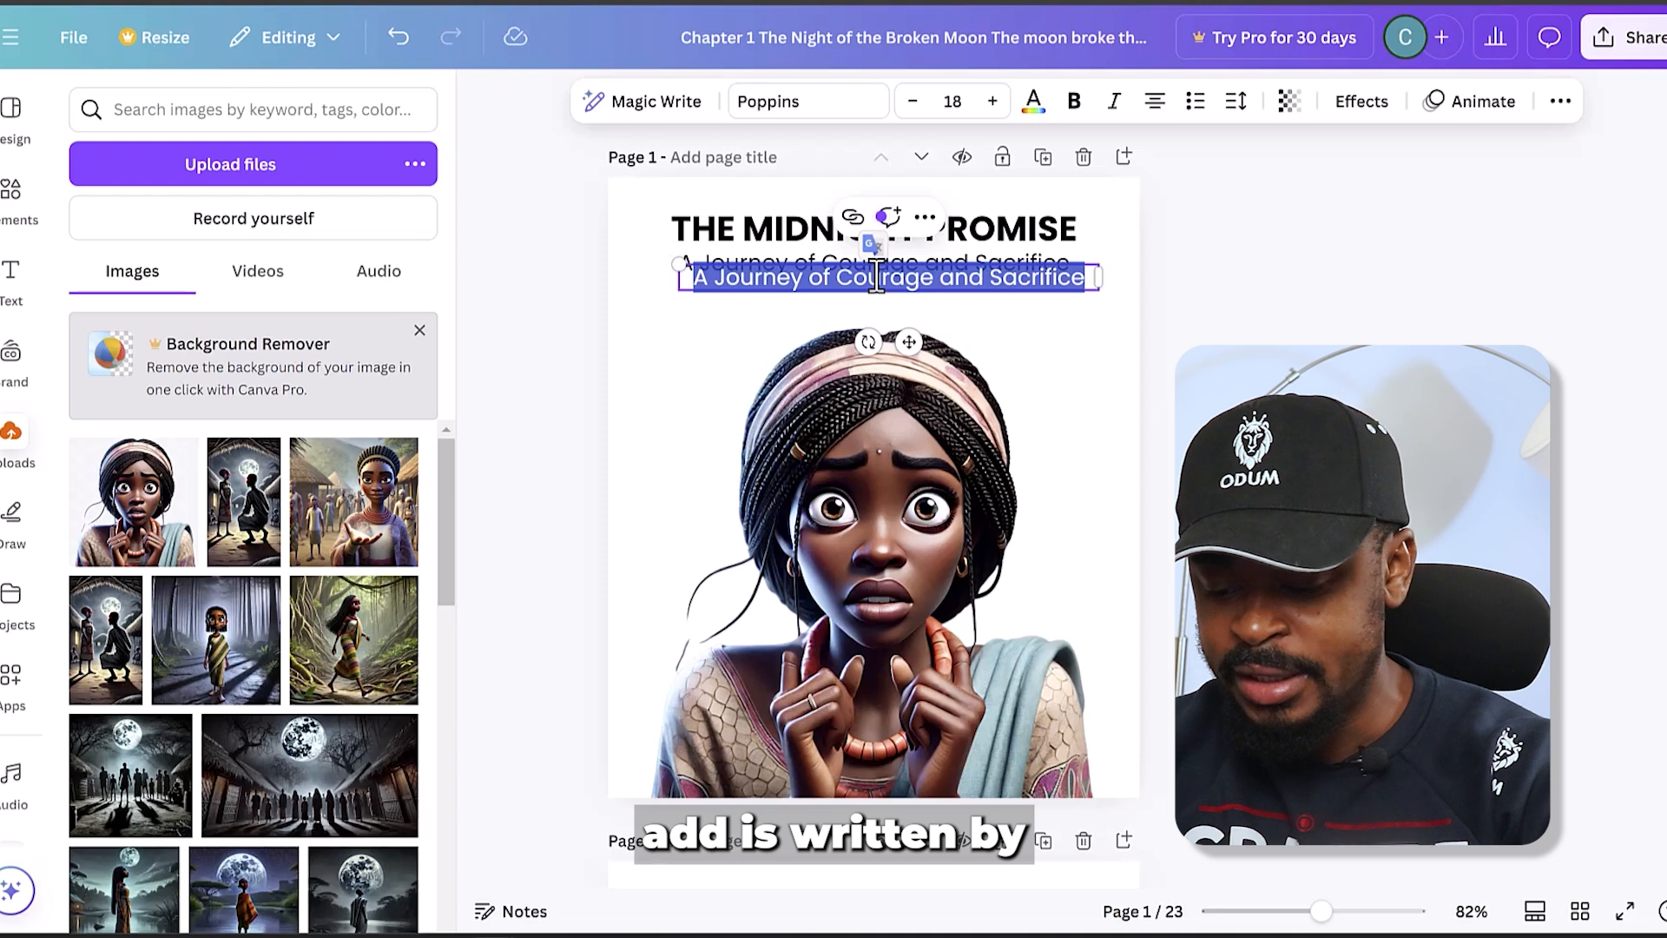
{"action": "type", "text": "KING CHARLES"}
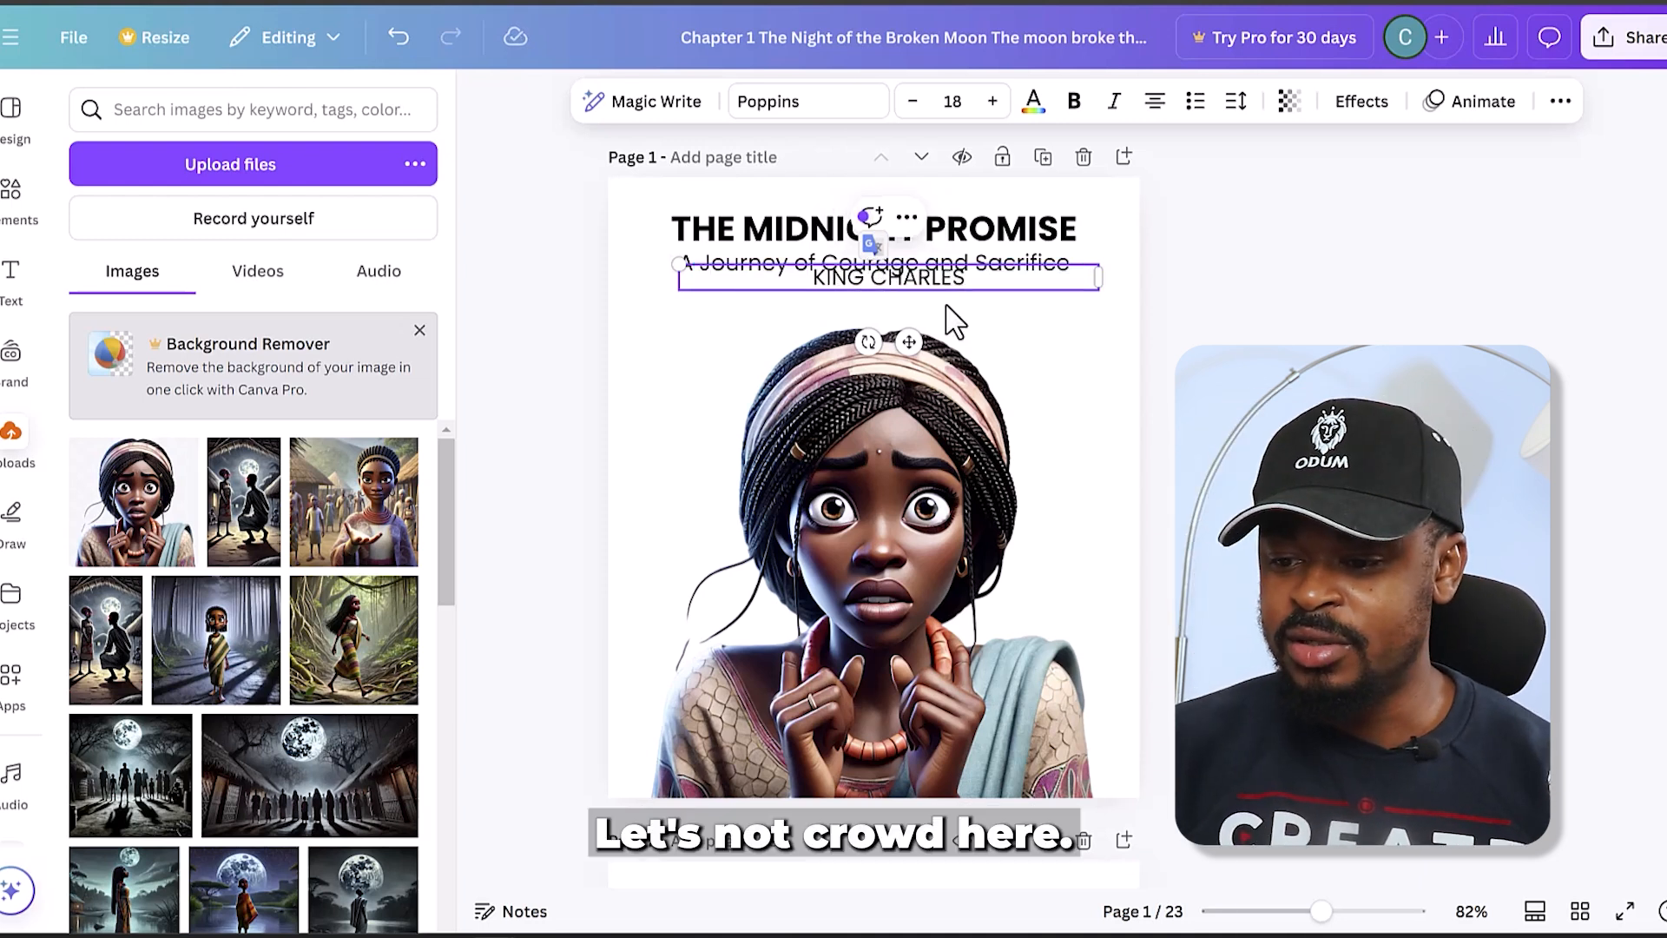
{"action": "left_click_drag", "start_coordinate": [913, 332], "coordinate": [773, 372]}
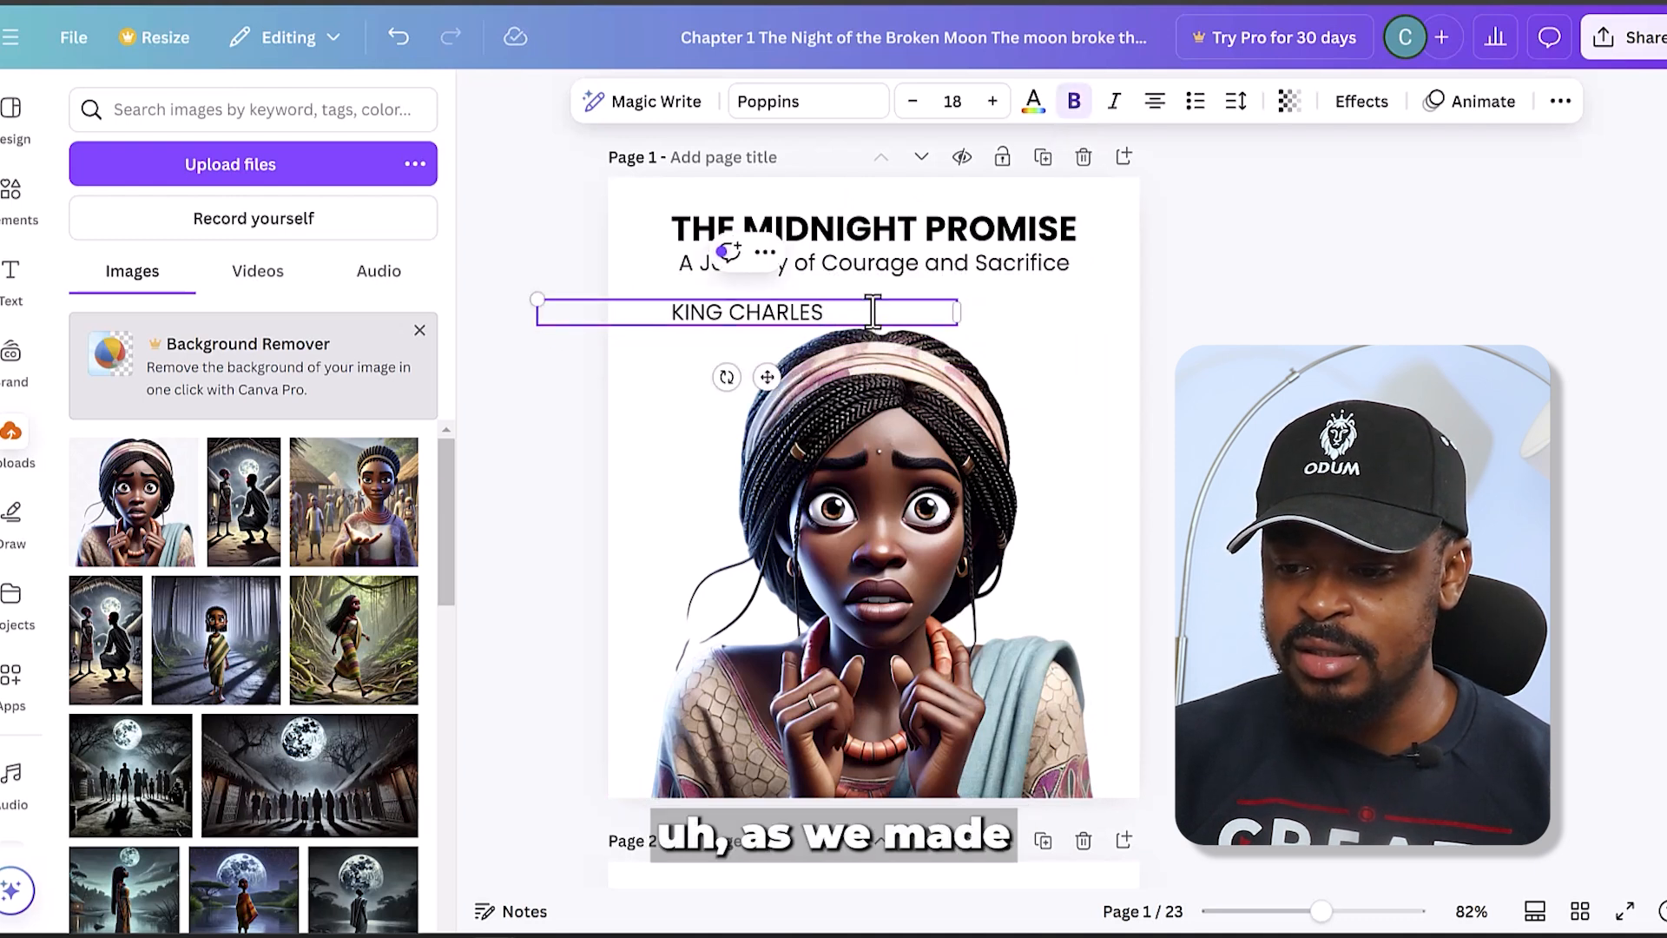
- Rotate the author's name to read vertically from bottom to top and place it beside the portrait's left side
{"action": "key", "text": "ctrl+shift+Left"}
{"action": "key", "text": "ctrl+shift+Left"}
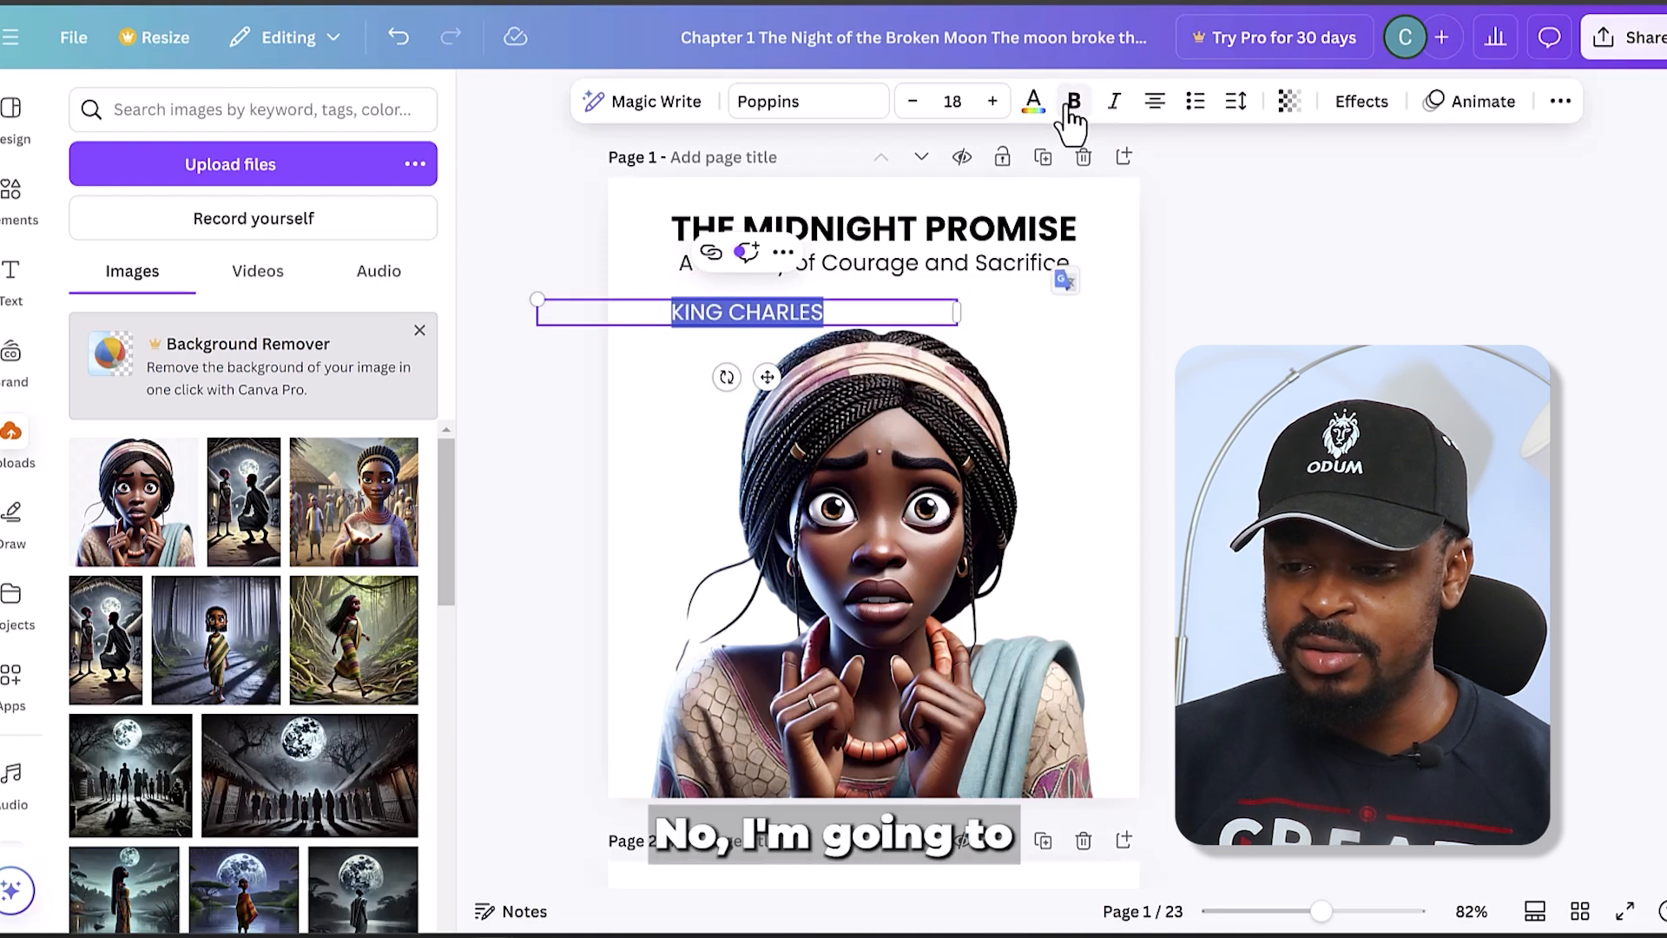
{"action": "left_click_drag", "start_coordinate": [727, 377], "coordinate": [863, 340]}
{"action": "left_click_drag", "start_coordinate": [811, 293], "coordinate": [740, 445]}
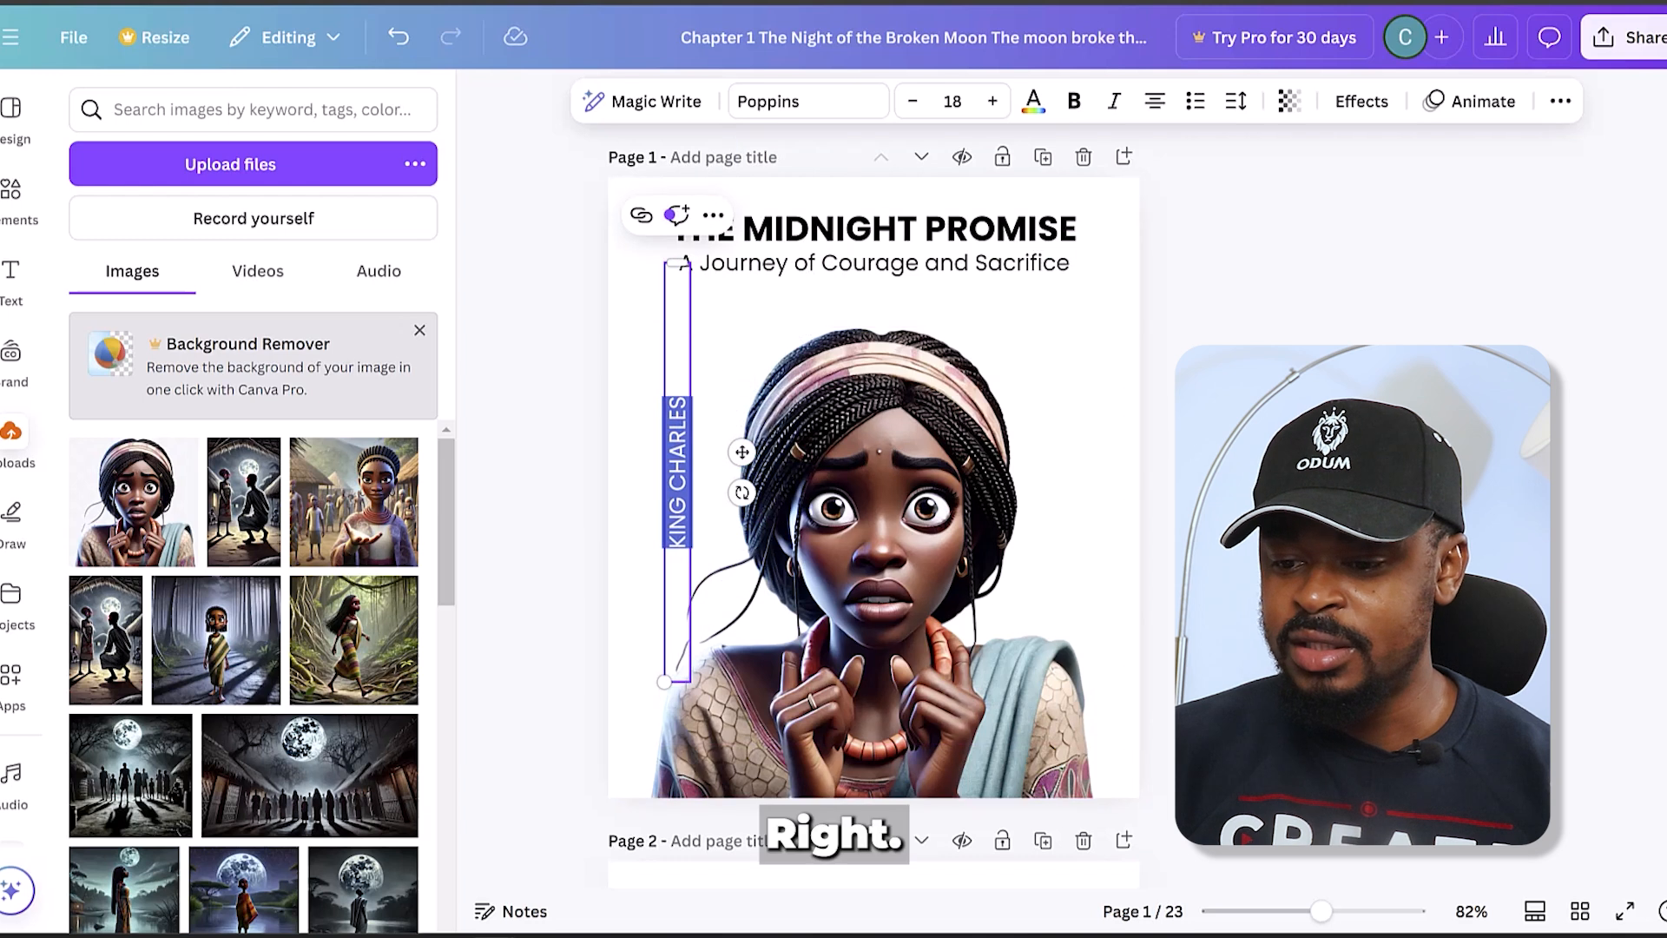
{"action": "key", "text": "Escape"}
{"action": "left_click", "coordinate": [686, 469]}
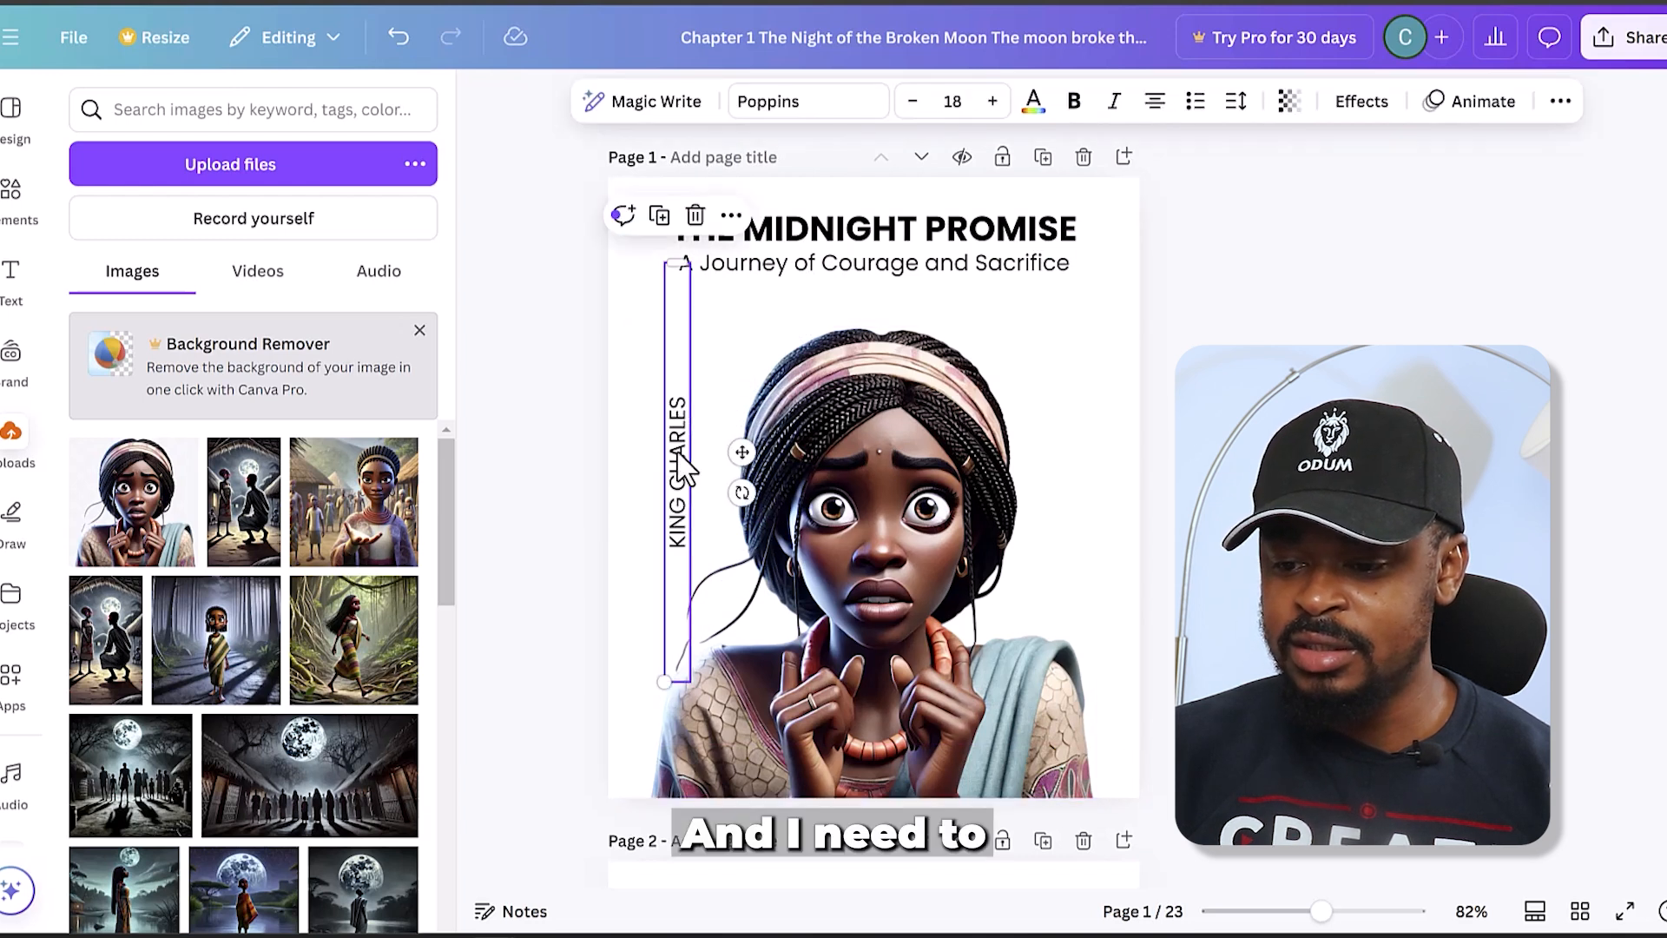
- Increase the letter spacing of the vertical author's name to 176
{"action": "left_click", "coordinate": [1235, 100]}
{"action": "left_click_drag", "start_coordinate": [1144, 193], "coordinate": [1182, 194]}
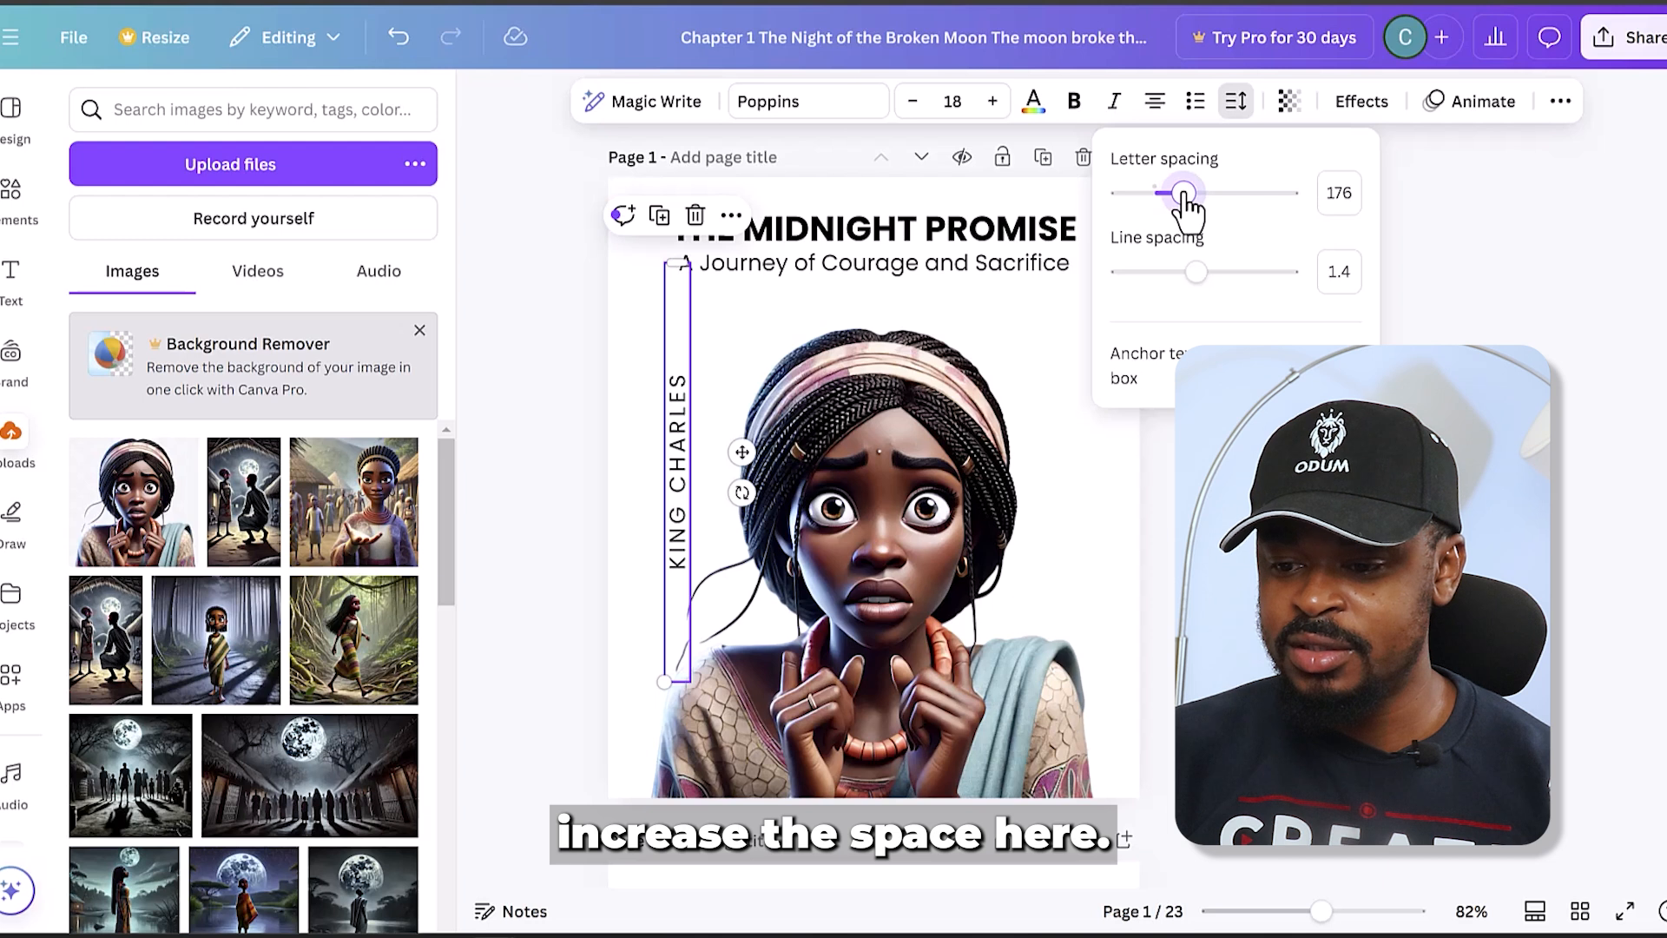
{"action": "key", "text": "Escape"}
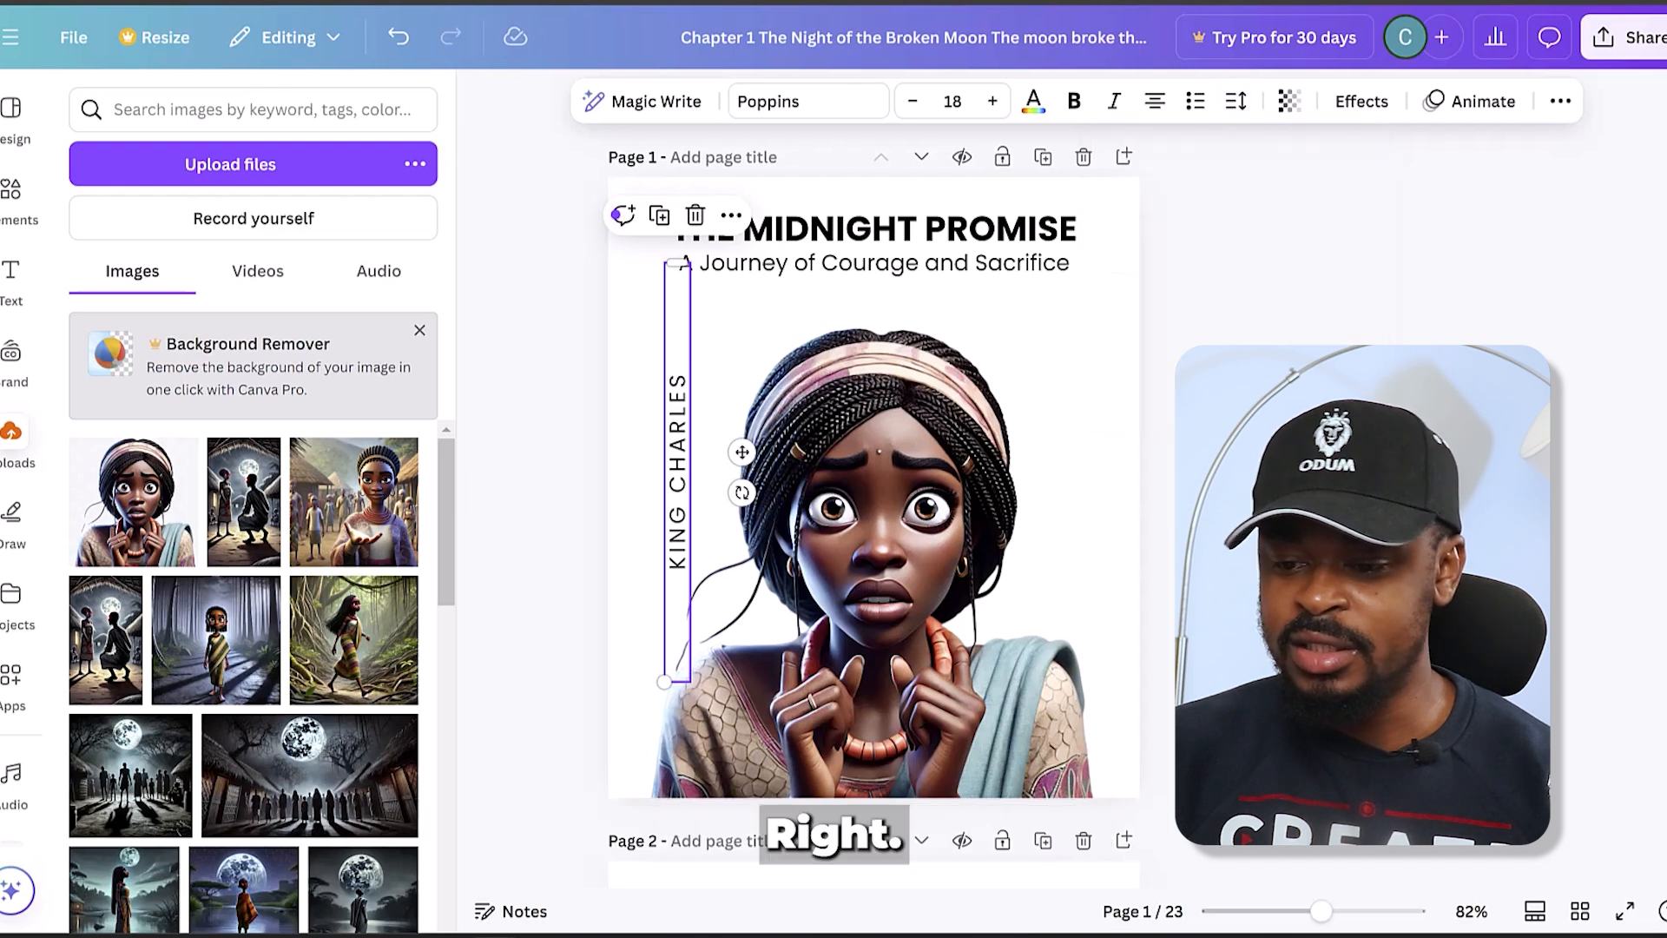
{"action": "key", "text": "Escape"}
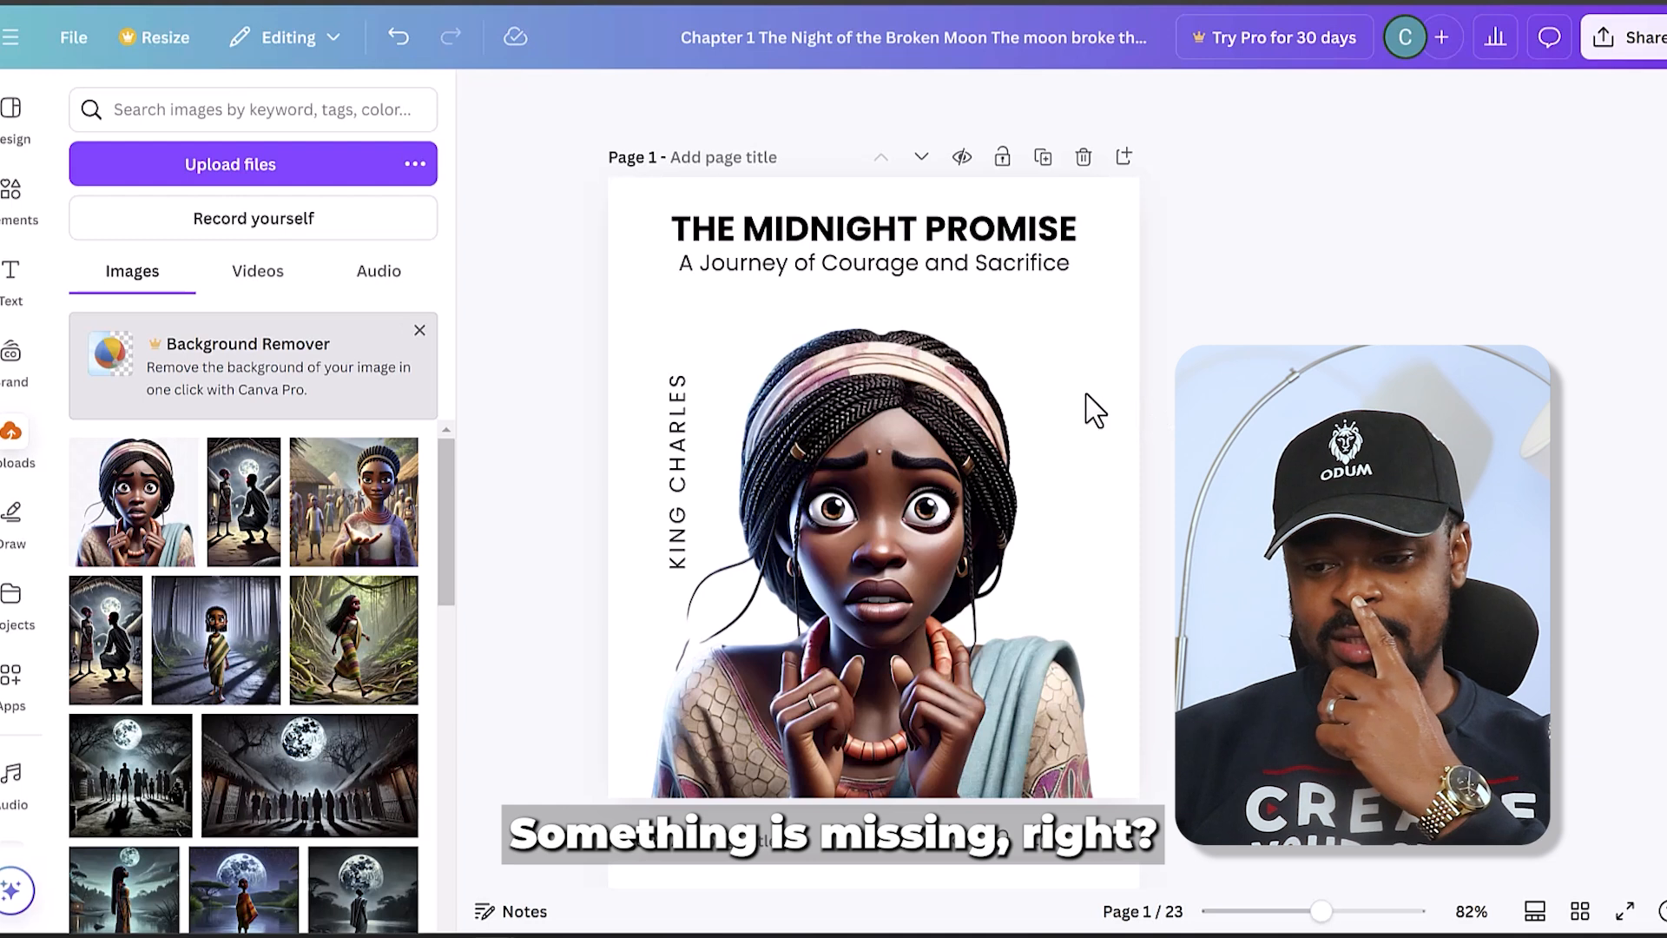
- Move the title and subtitle together slightly lower on the cover and set the page background to light blue
{"action": "left_click", "coordinate": [891, 259]}
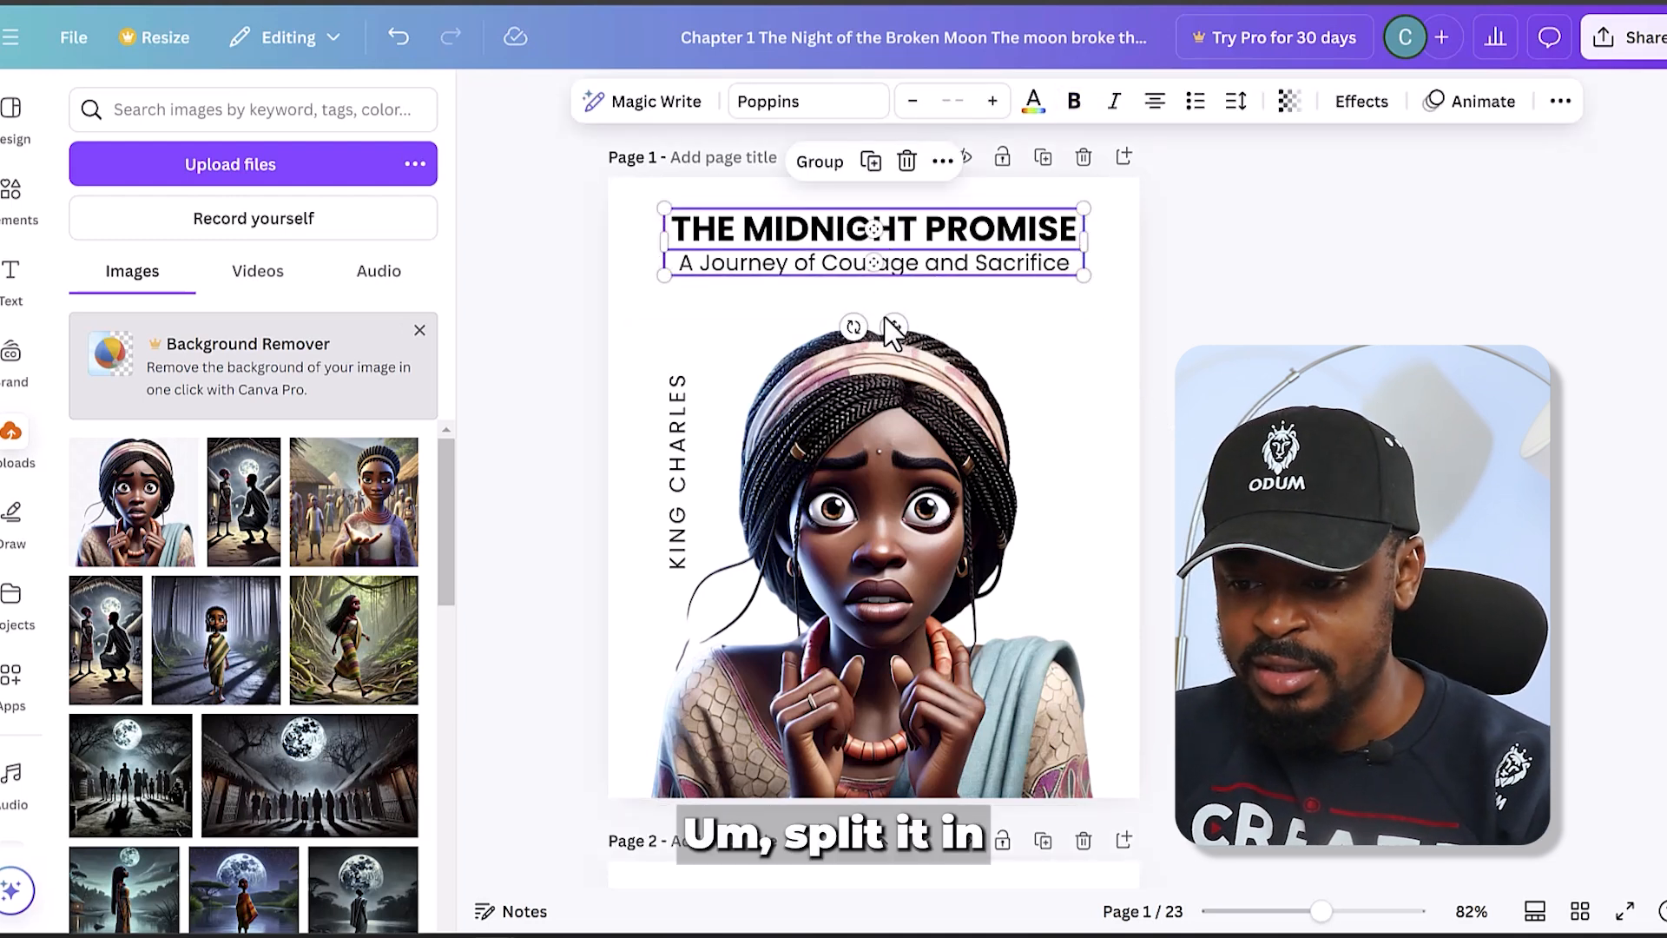
{"action": "left_click_drag", "start_coordinate": [887, 327], "coordinate": [887, 343]}
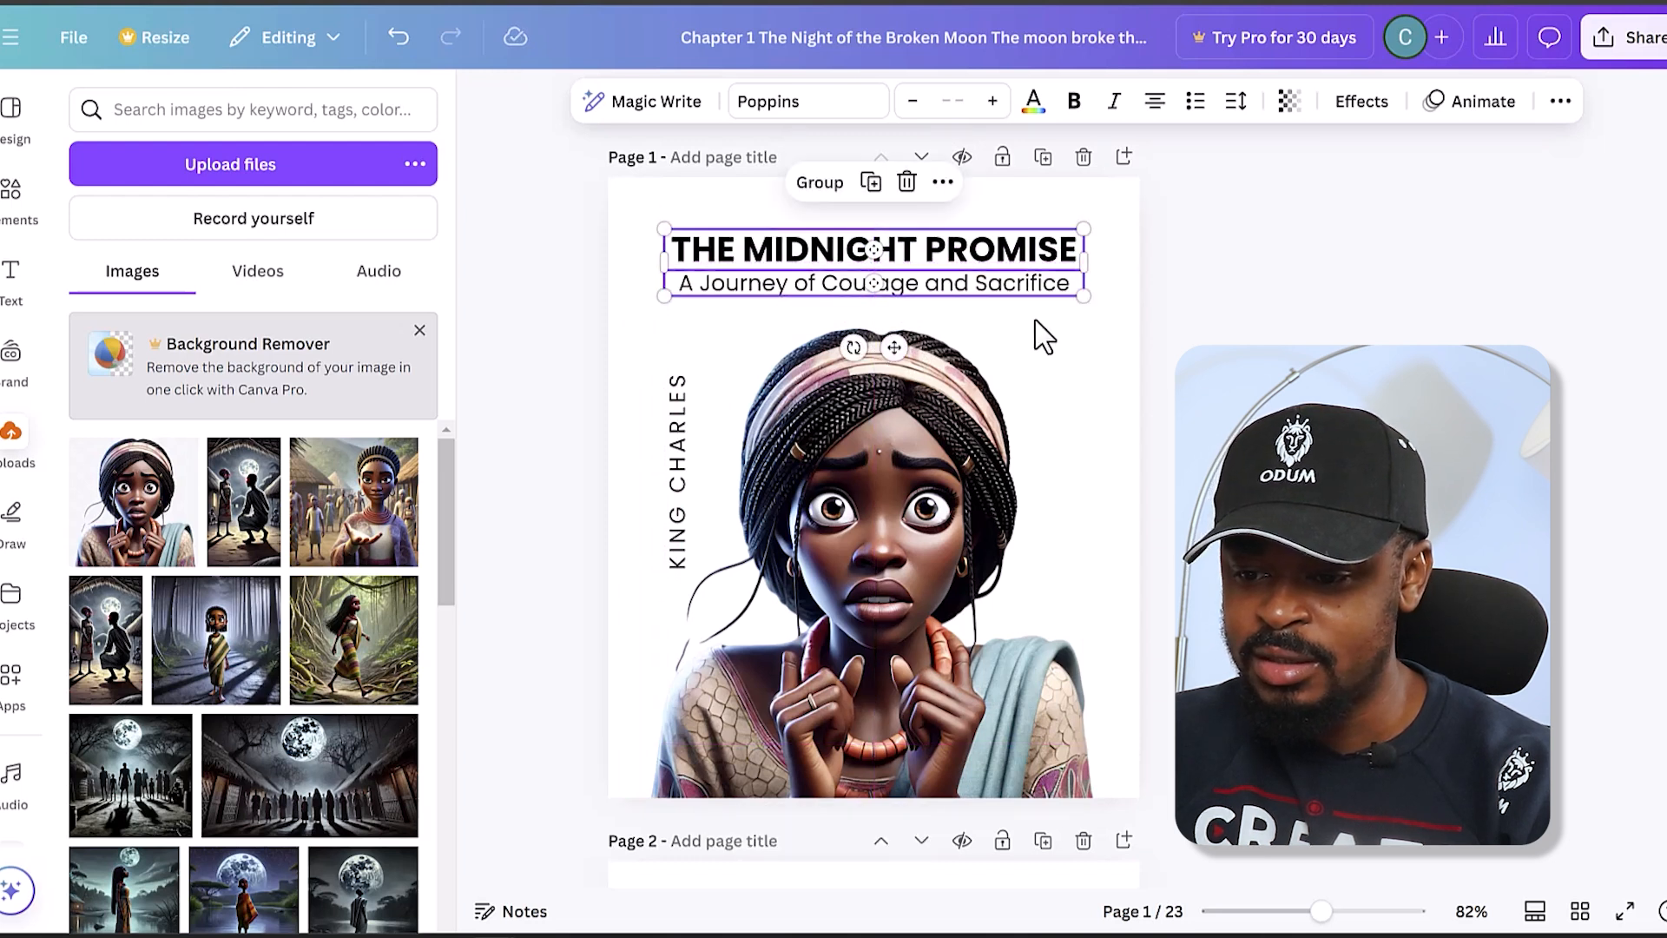
{"action": "left_click", "coordinate": [1224, 337]}
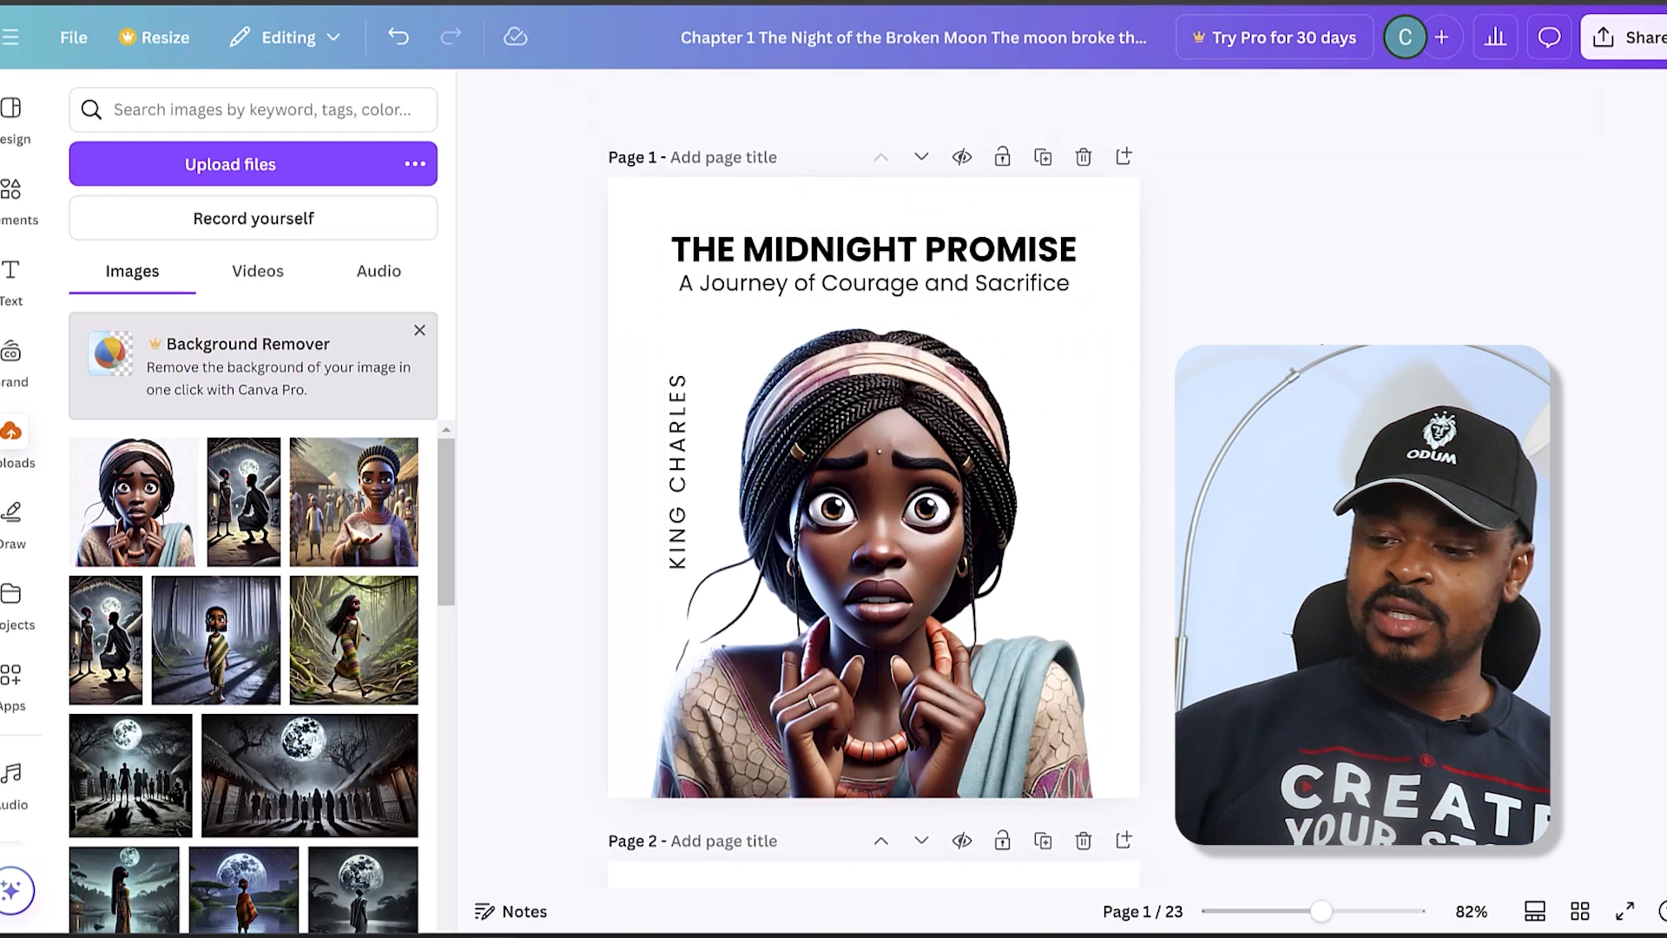
{"action": "left_click", "coordinate": [1134, 322]}
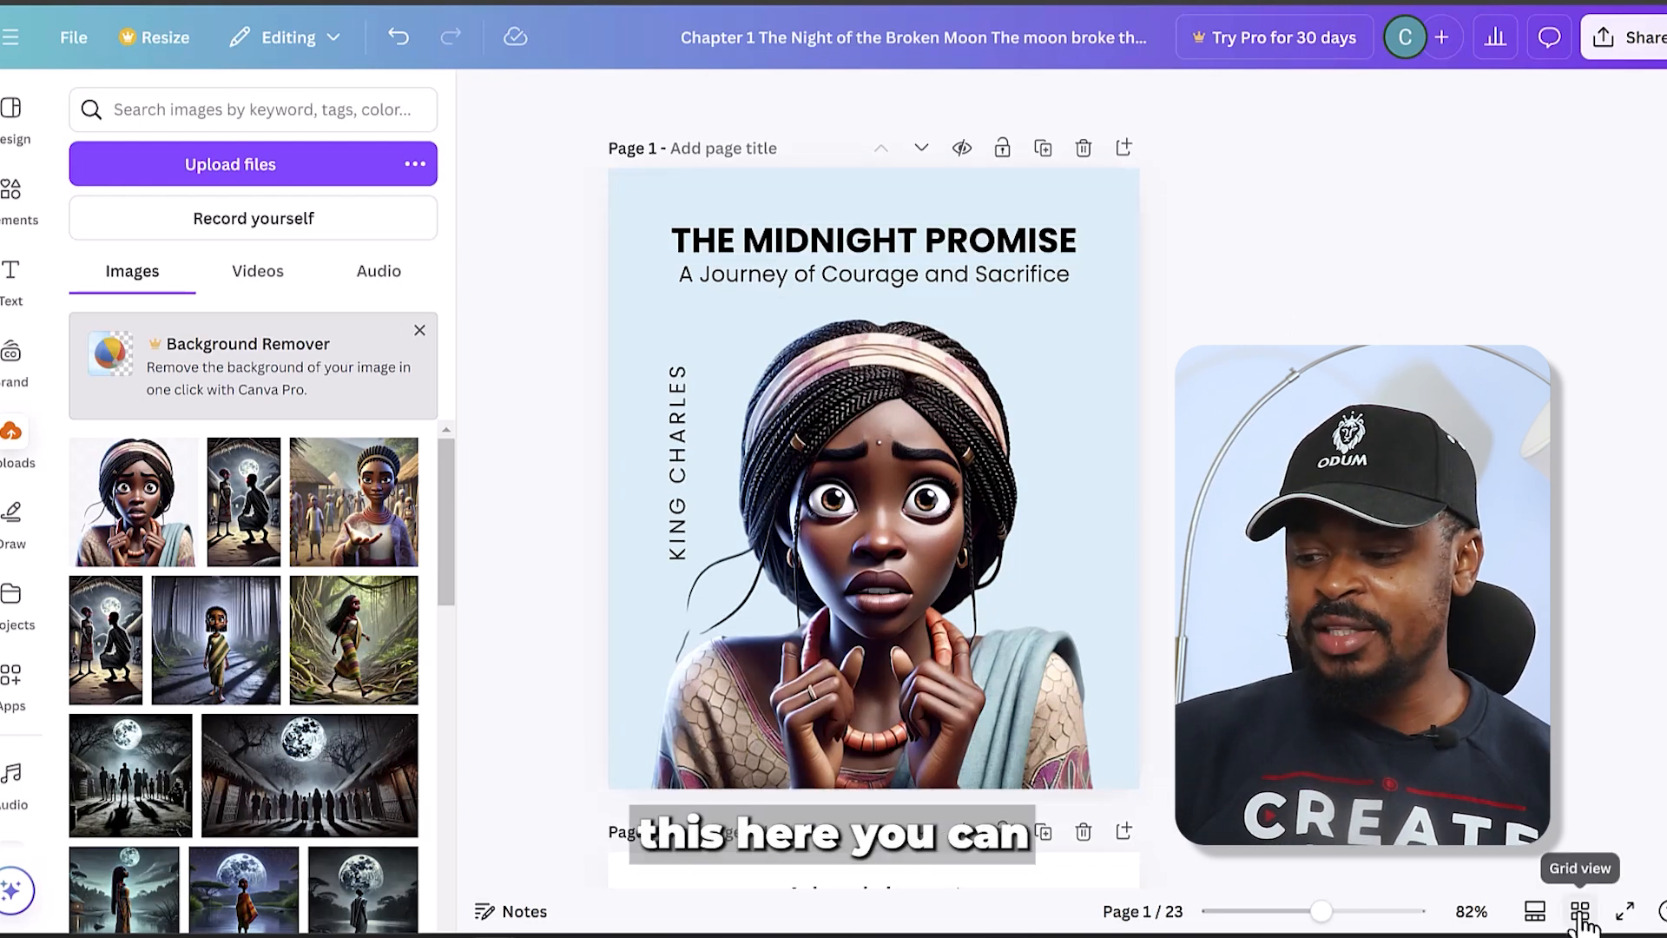
{"action": "left_click", "coordinate": [1580, 911]}
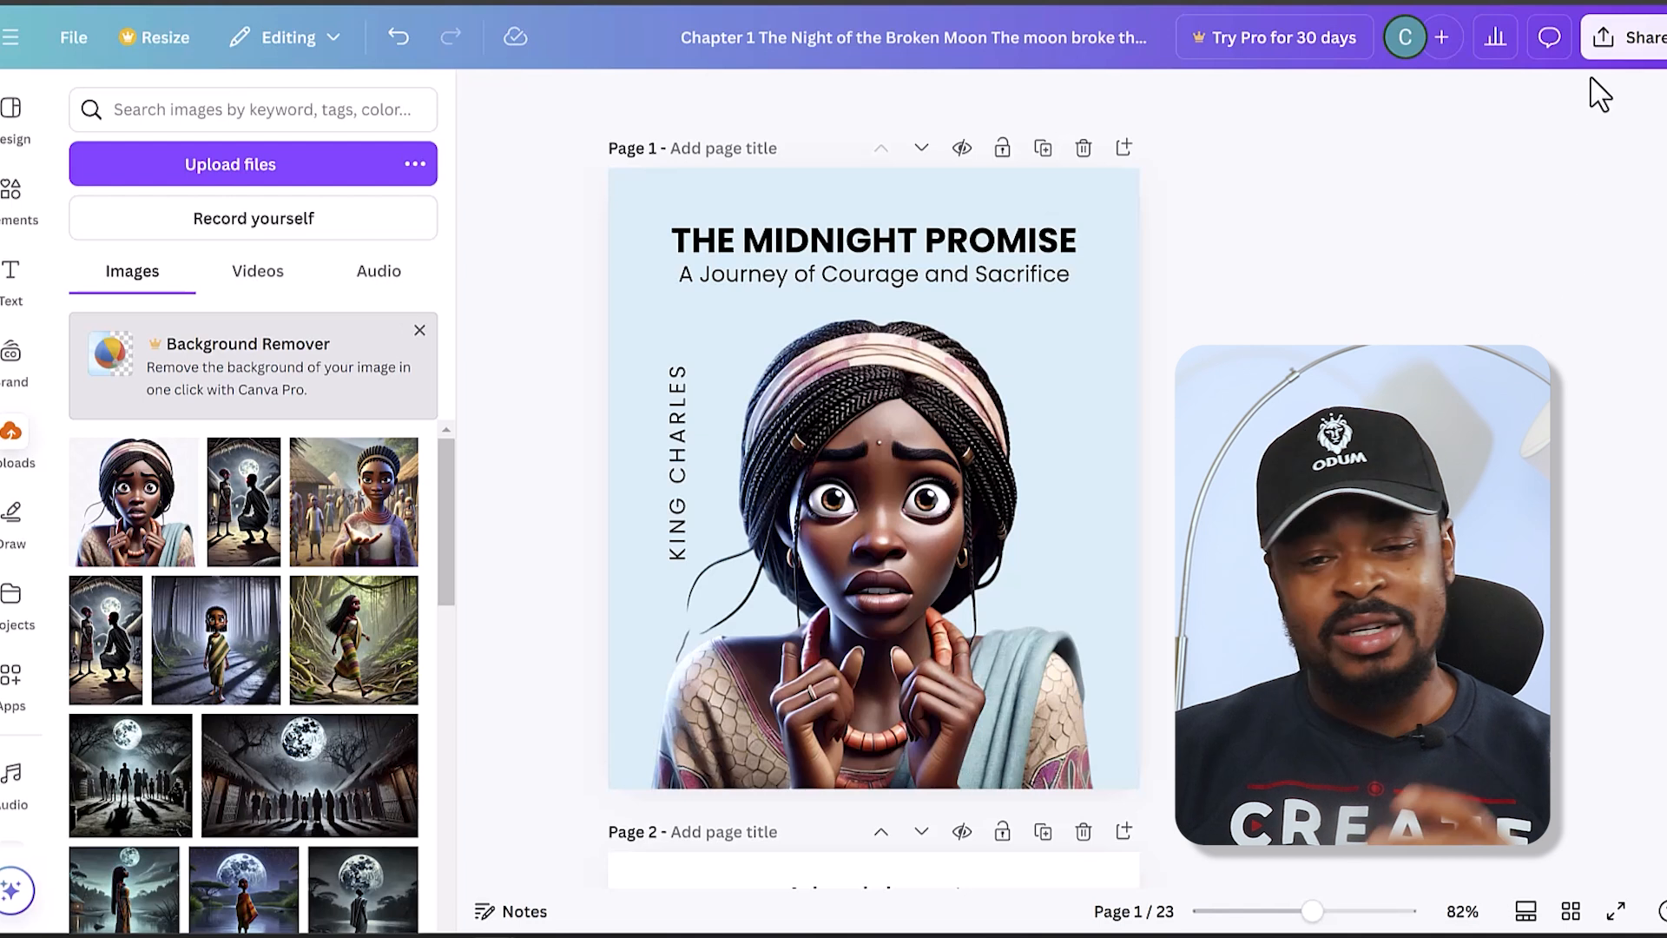
- Set the design's download file type to PDF Standard for all pages without downloading it
{"action": "left_click", "coordinate": [1630, 54]}
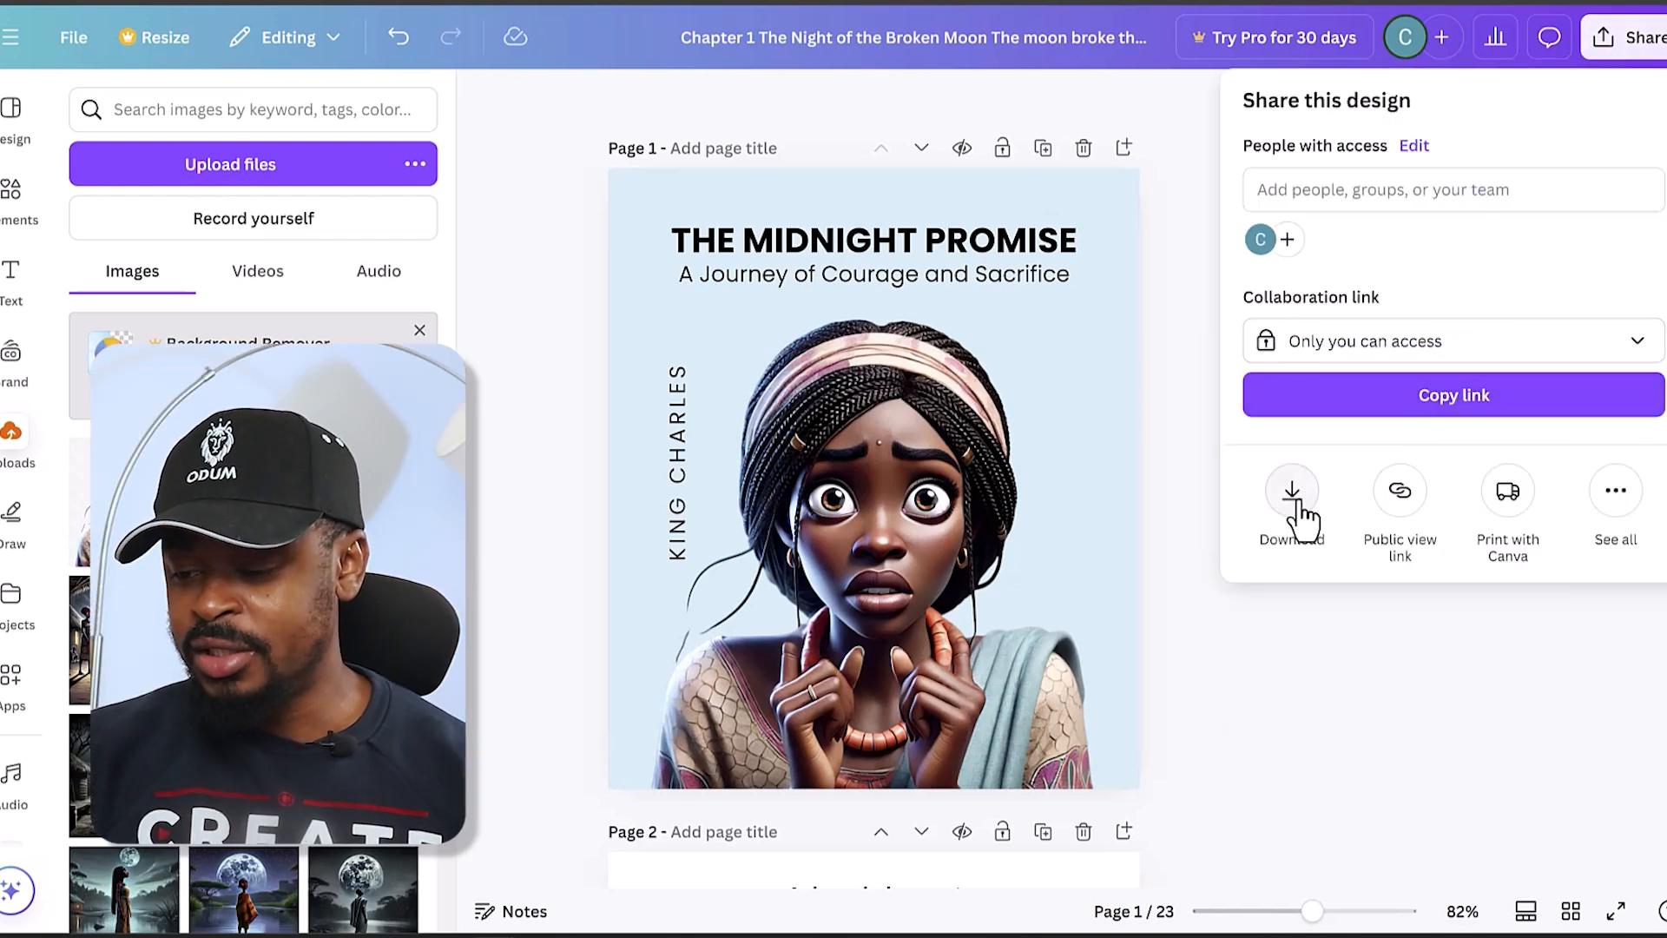
{"action": "left_click", "coordinate": [1294, 508]}
{"action": "left_click", "coordinate": [1379, 205]}
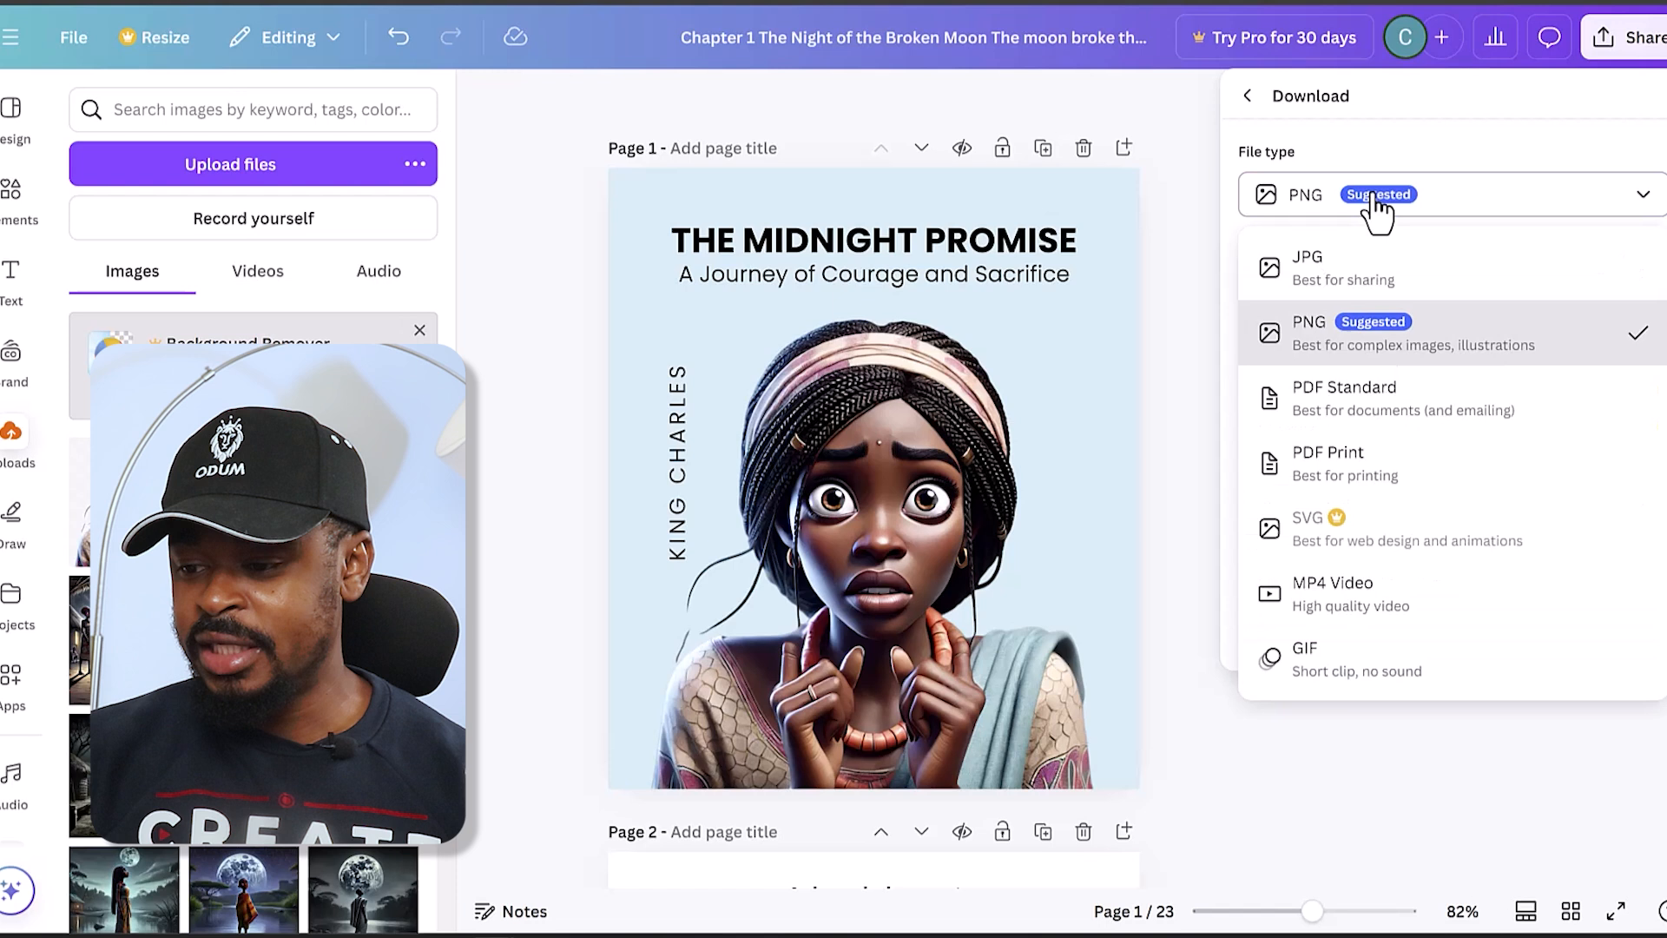
{"action": "left_click", "coordinate": [1405, 418]}
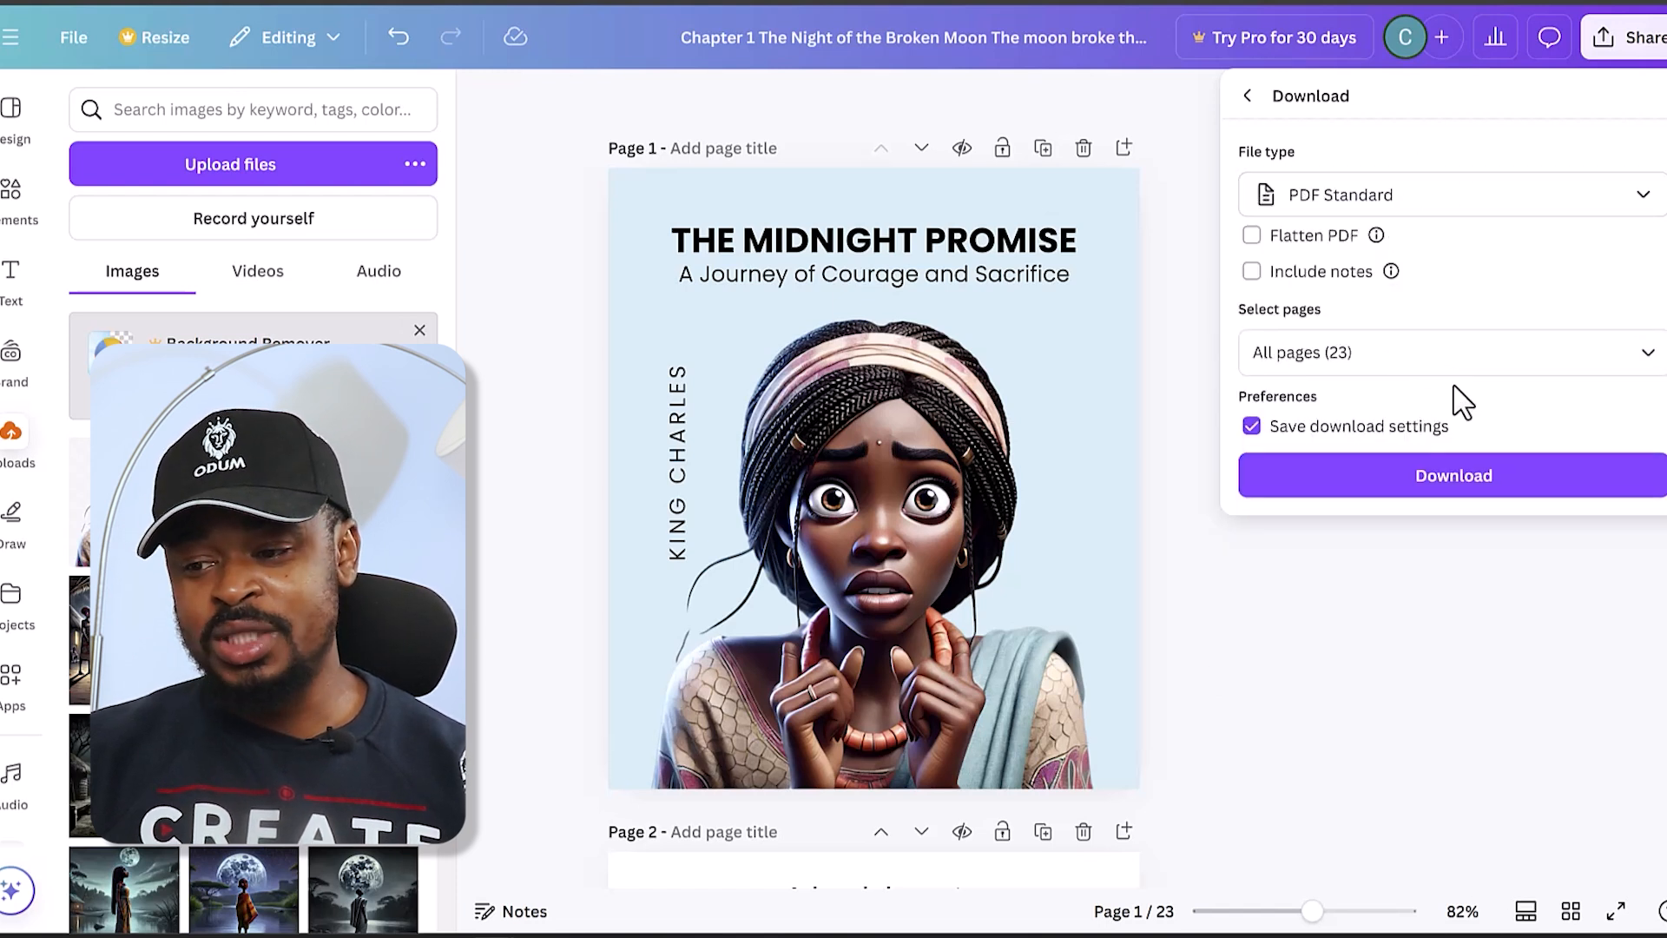
{"action": "left_click", "coordinate": [1253, 96]}
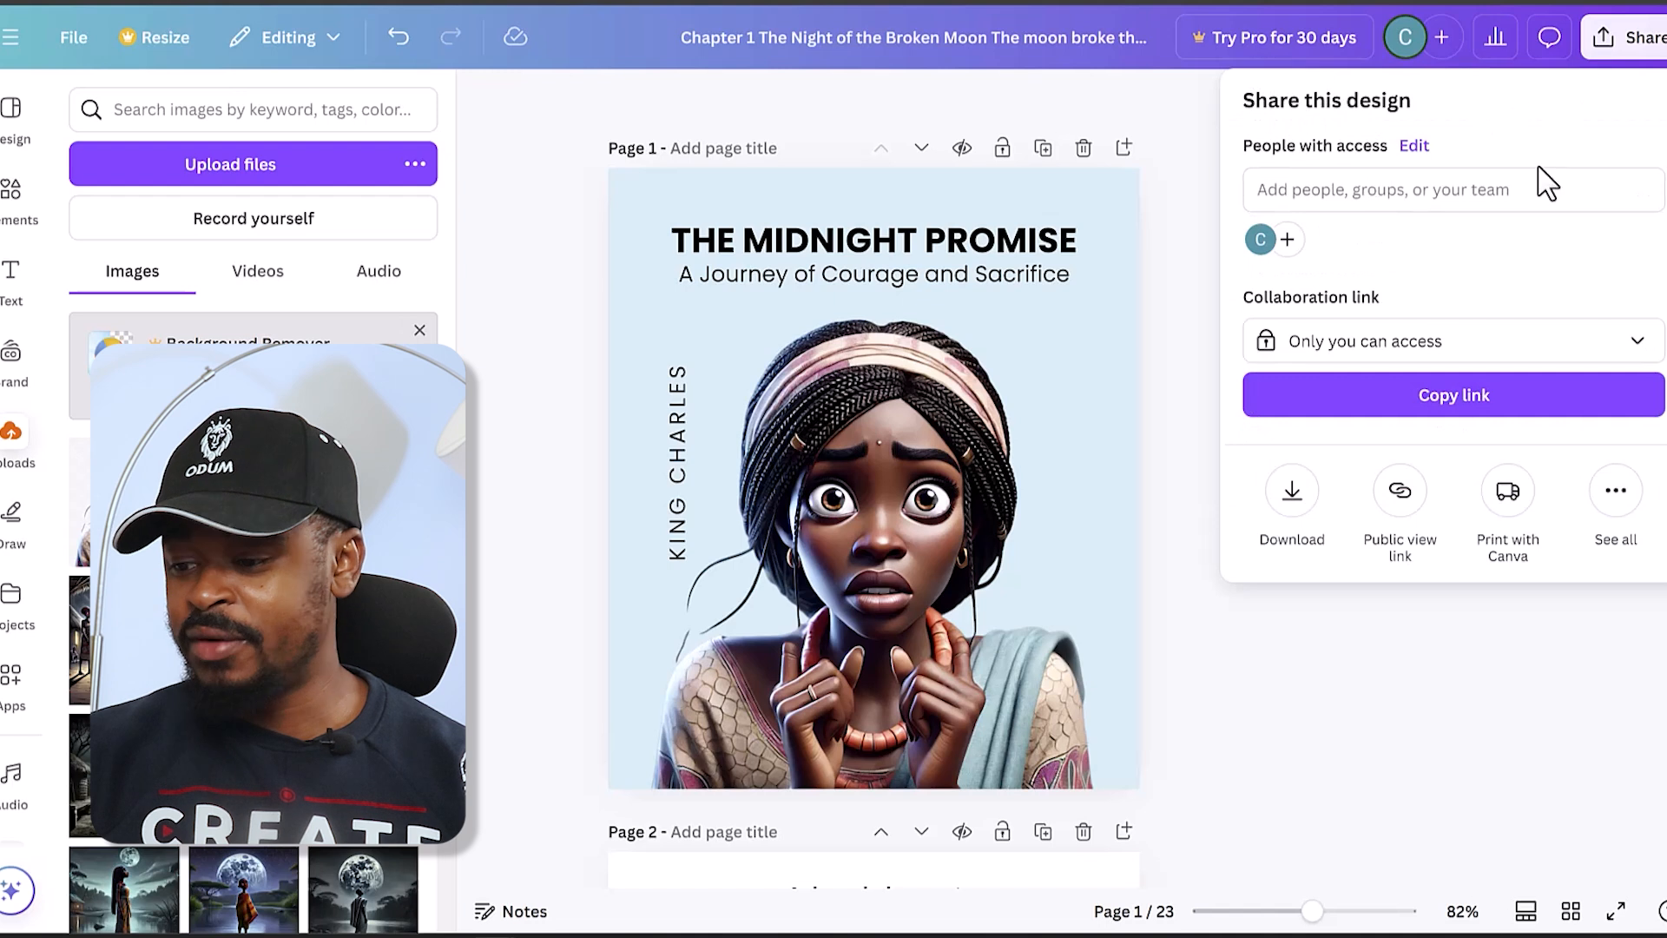
- Publish pages 1–10 of the design to Simplebooklet Flip
{"action": "left_click", "coordinate": [1615, 492]}
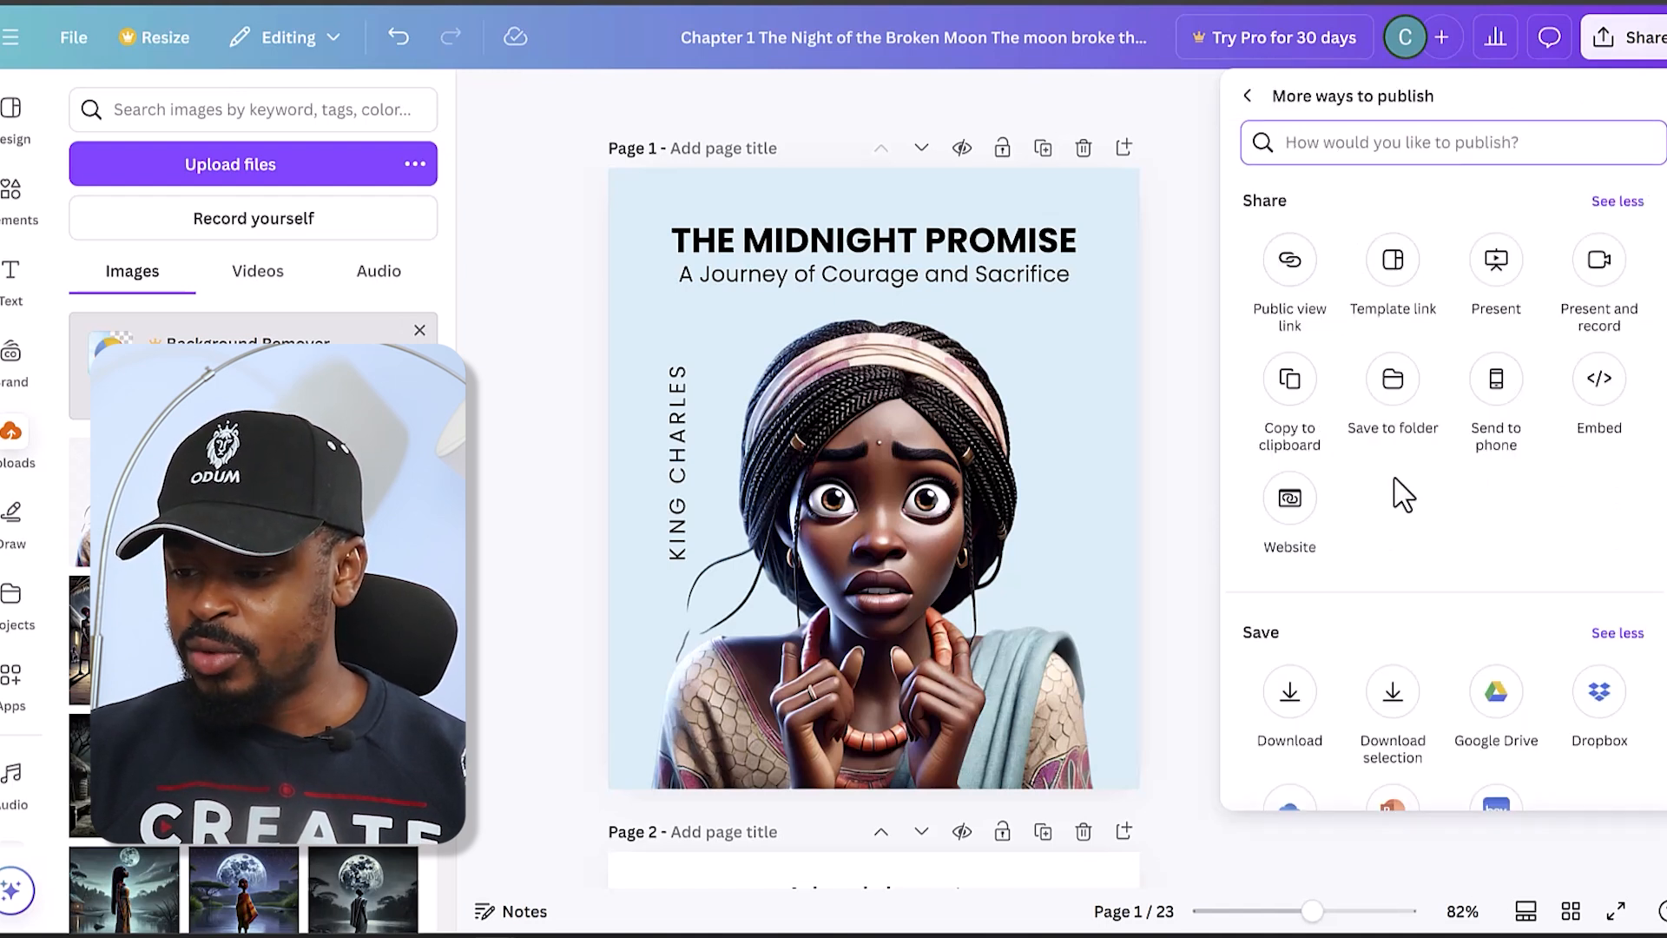
{"action": "scroll", "coordinate": [1400, 497], "scroll_direction": "down", "scroll_amount": 9}
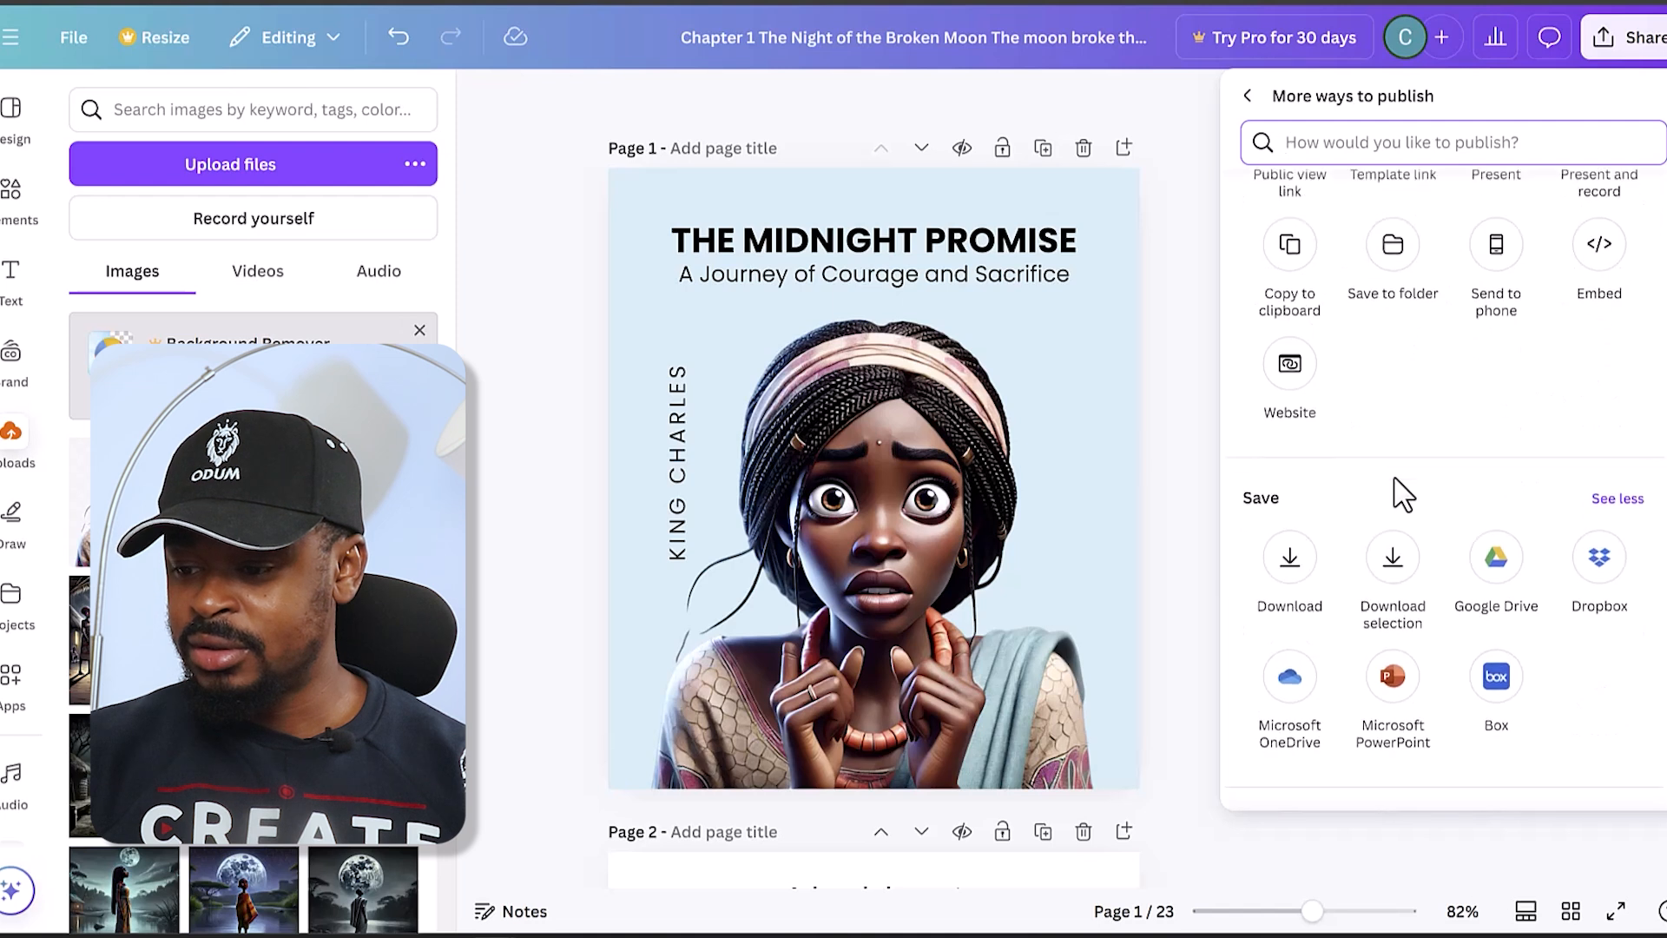
{"action": "scroll", "coordinate": [1338, 565], "scroll_direction": "down", "scroll_amount": 2}
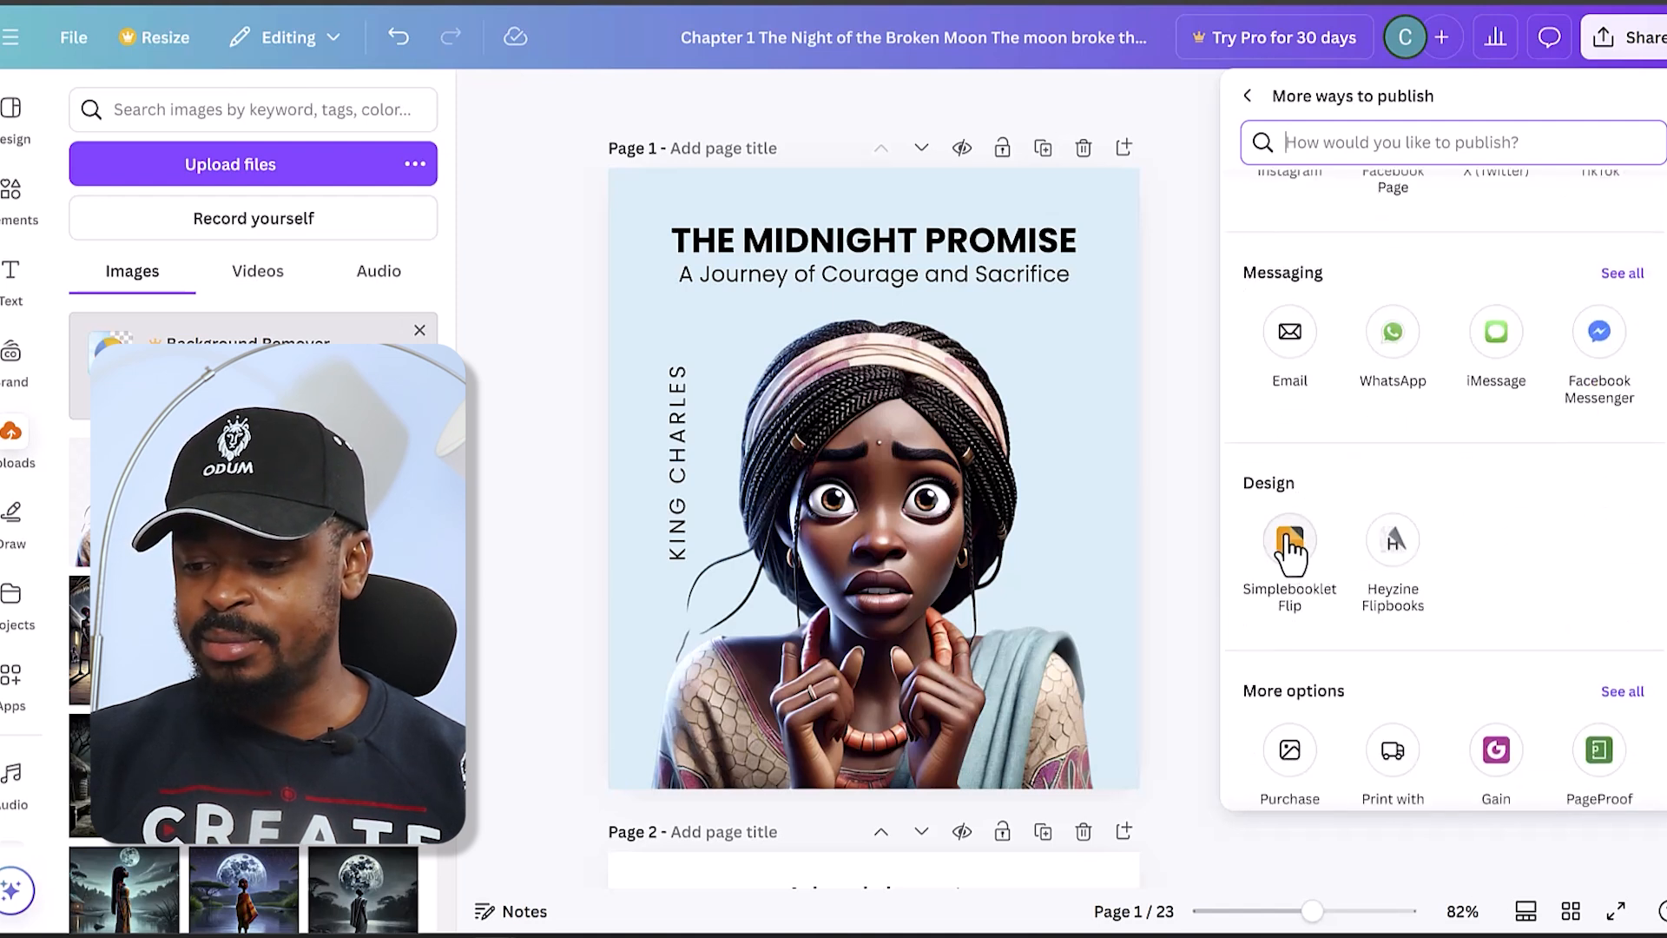
{"action": "left_click", "coordinate": [1290, 543]}
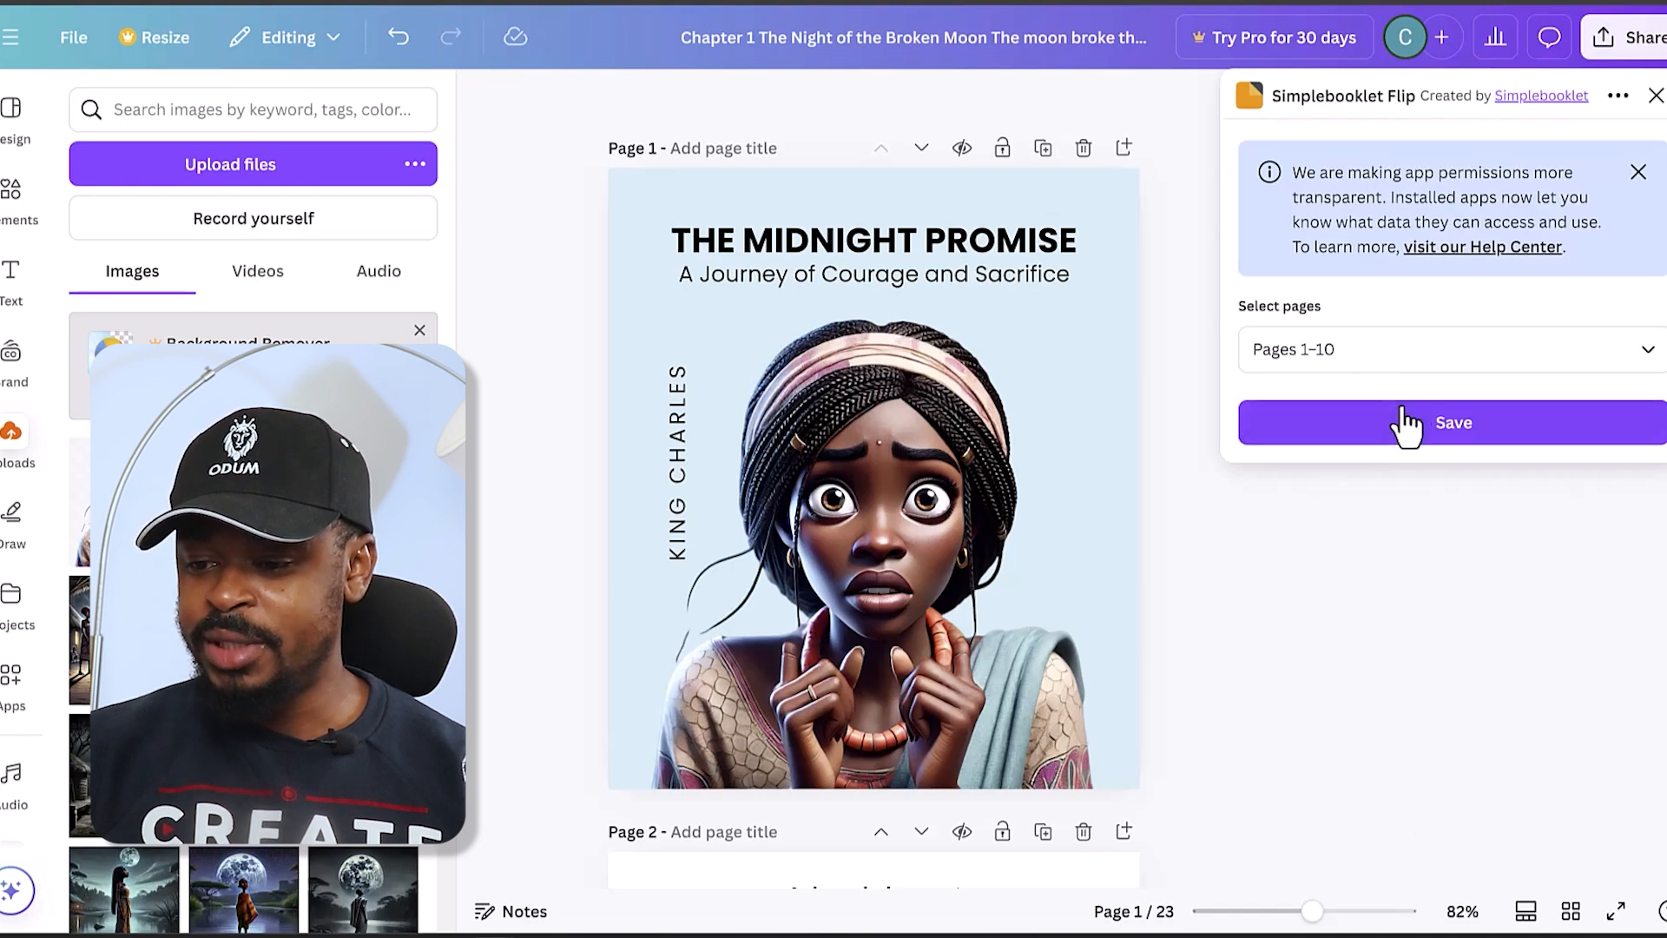
{"action": "left_click", "coordinate": [1384, 434]}
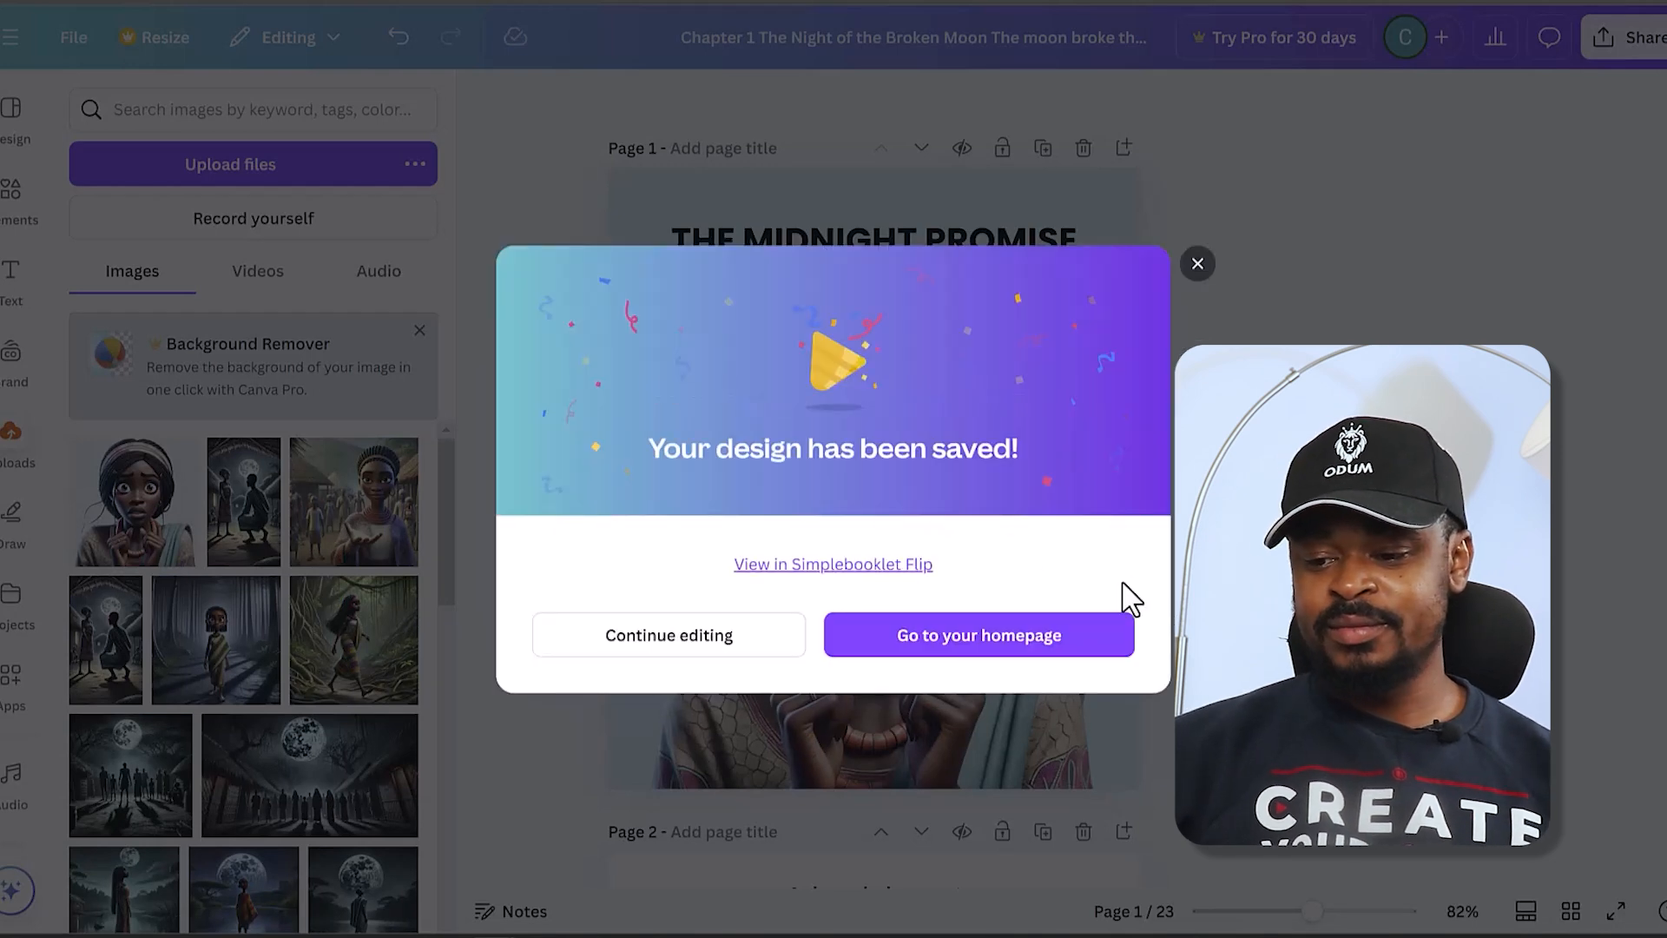
- View the saved booklet in Simplebooklet Flip and page through it from the cover past the opening of Chapter 1
{"action": "left_click", "coordinate": [860, 566]}
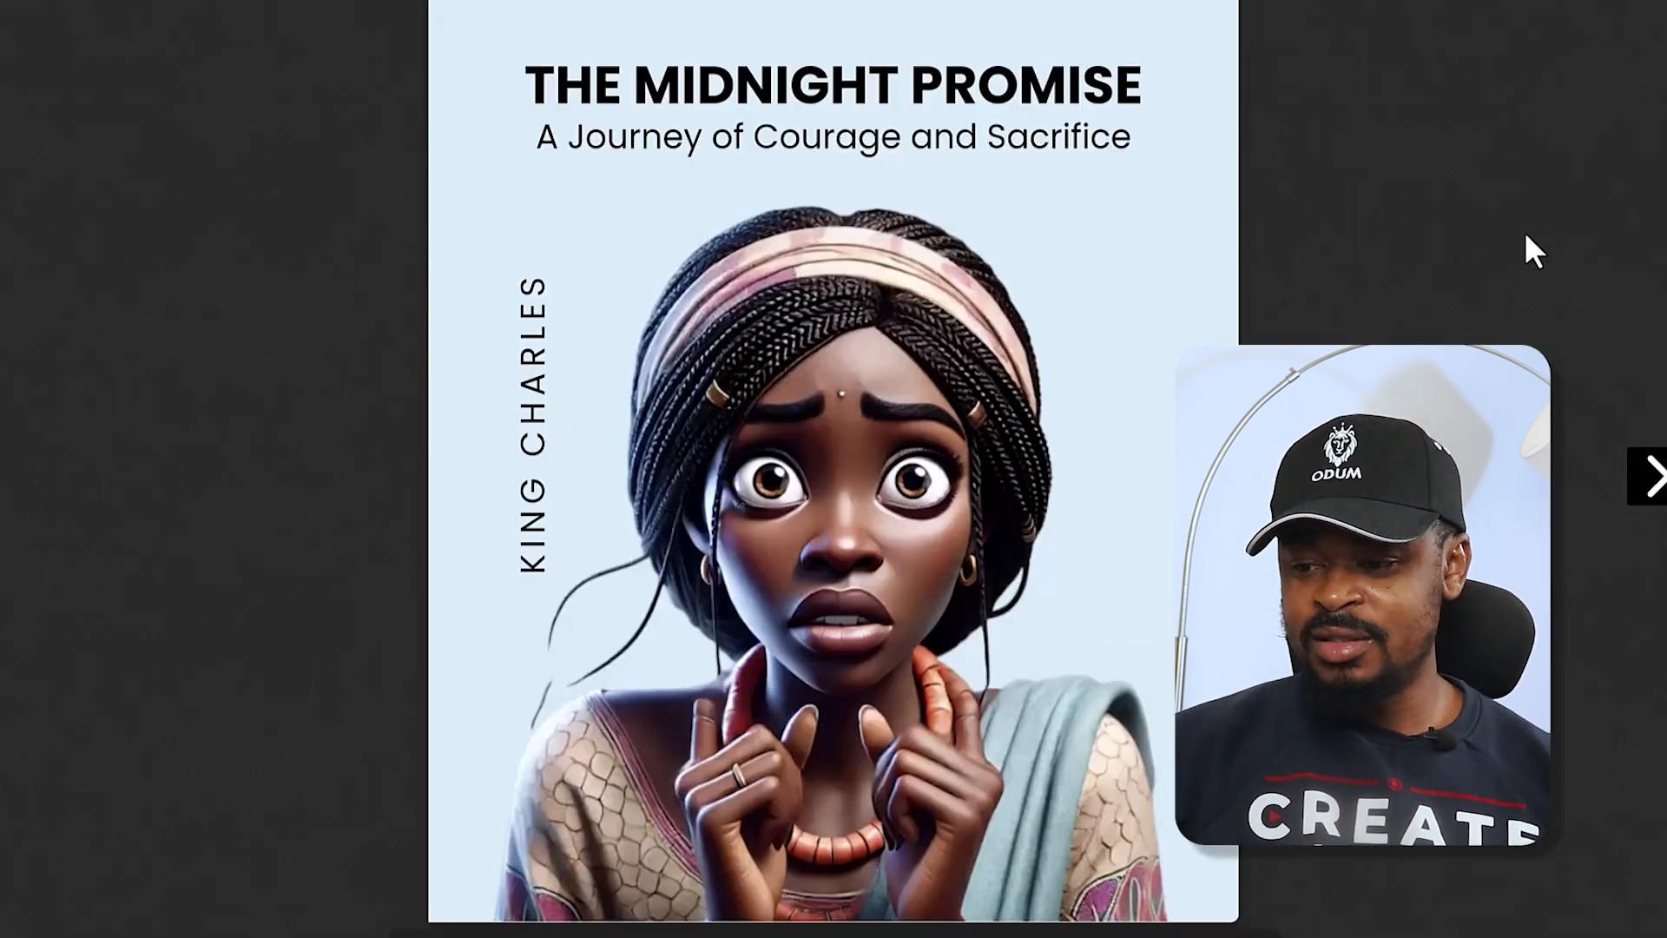
{"action": "left_click", "coordinate": [1647, 476]}
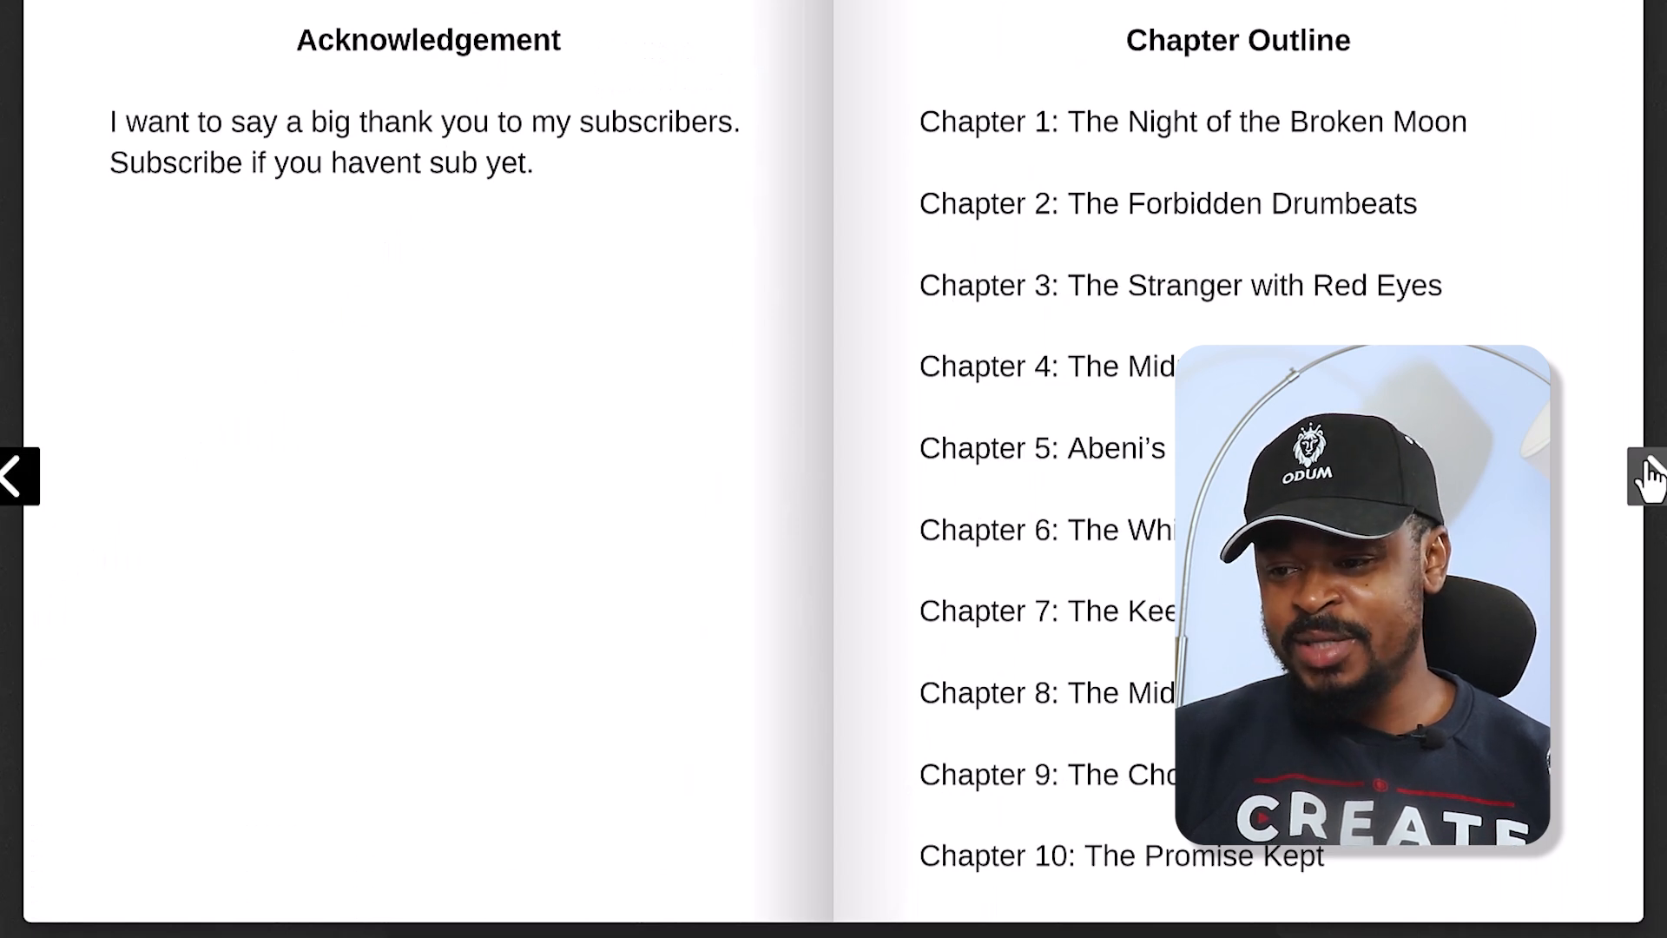
{"action": "left_click", "coordinate": [1647, 476]}
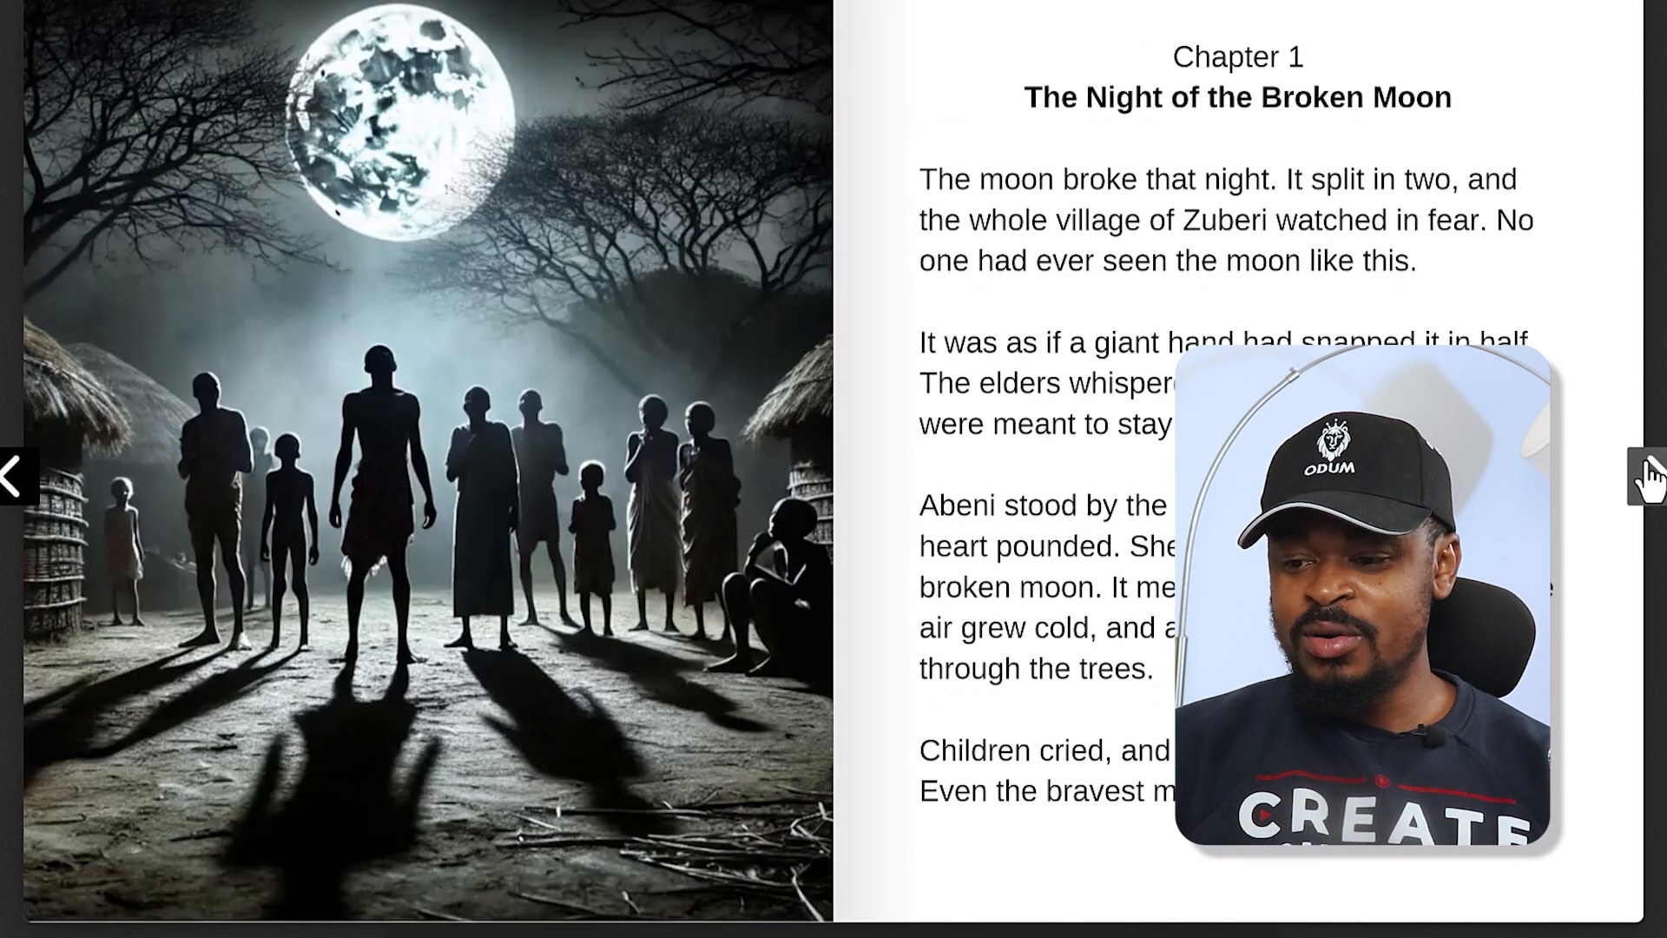
{"action": "left_click", "coordinate": [1647, 475]}
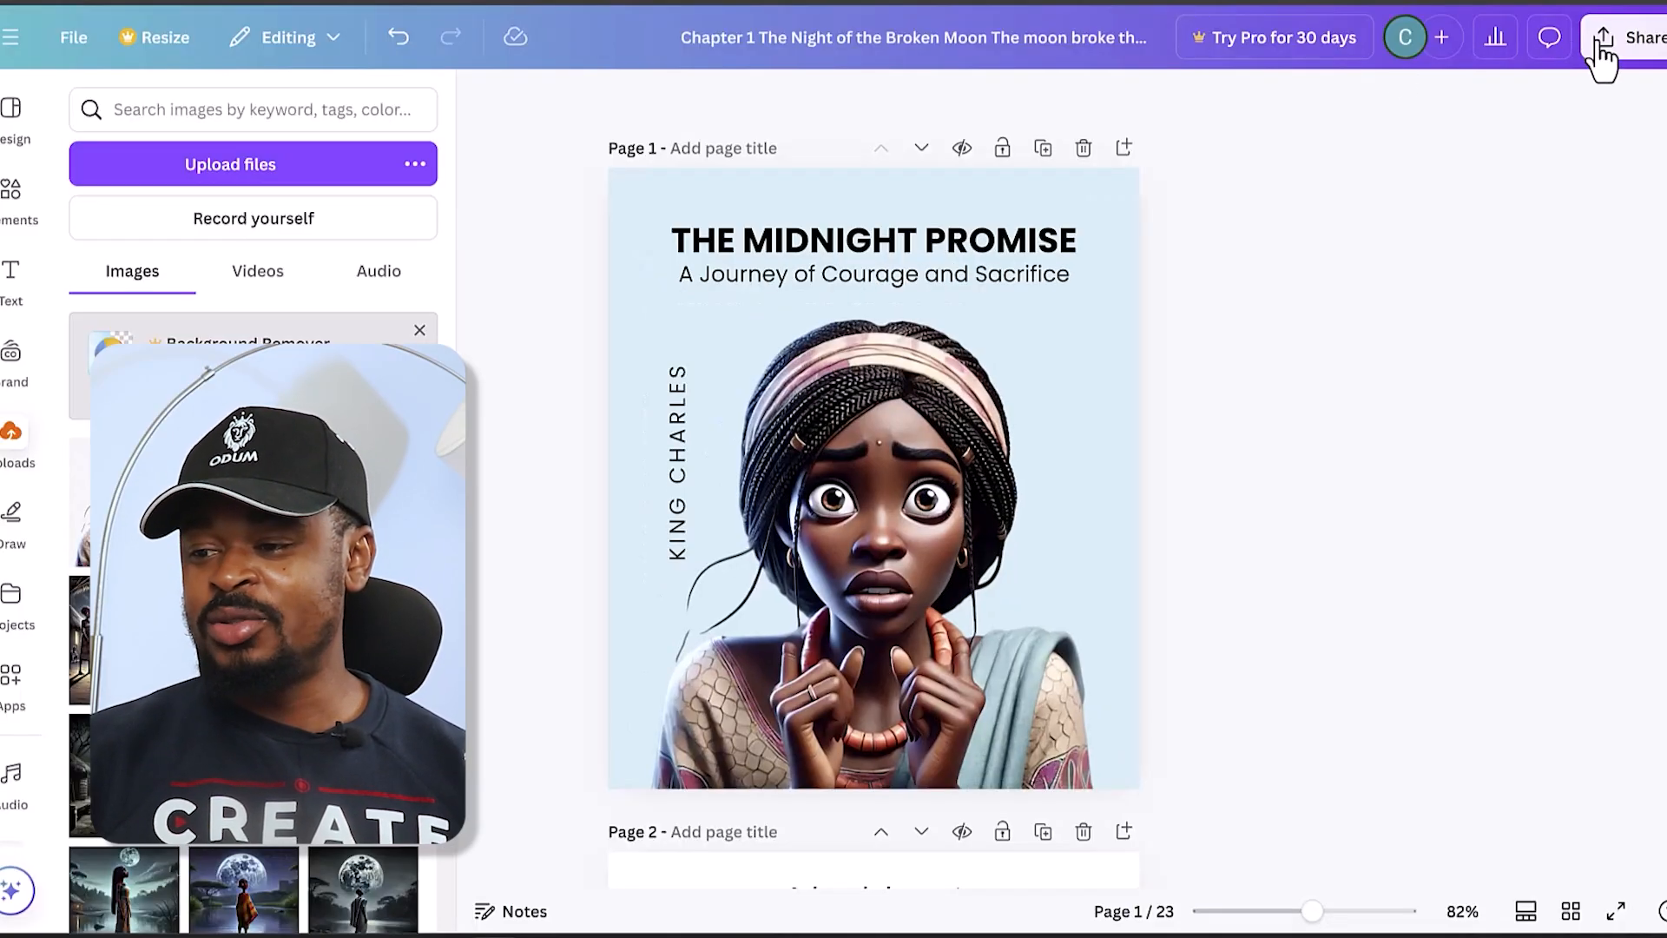
- Return to the Canva design and download all its pages as PDF Standard
{"action": "left_click", "coordinate": [1603, 48]}
{"action": "left_click", "coordinate": [1292, 494]}
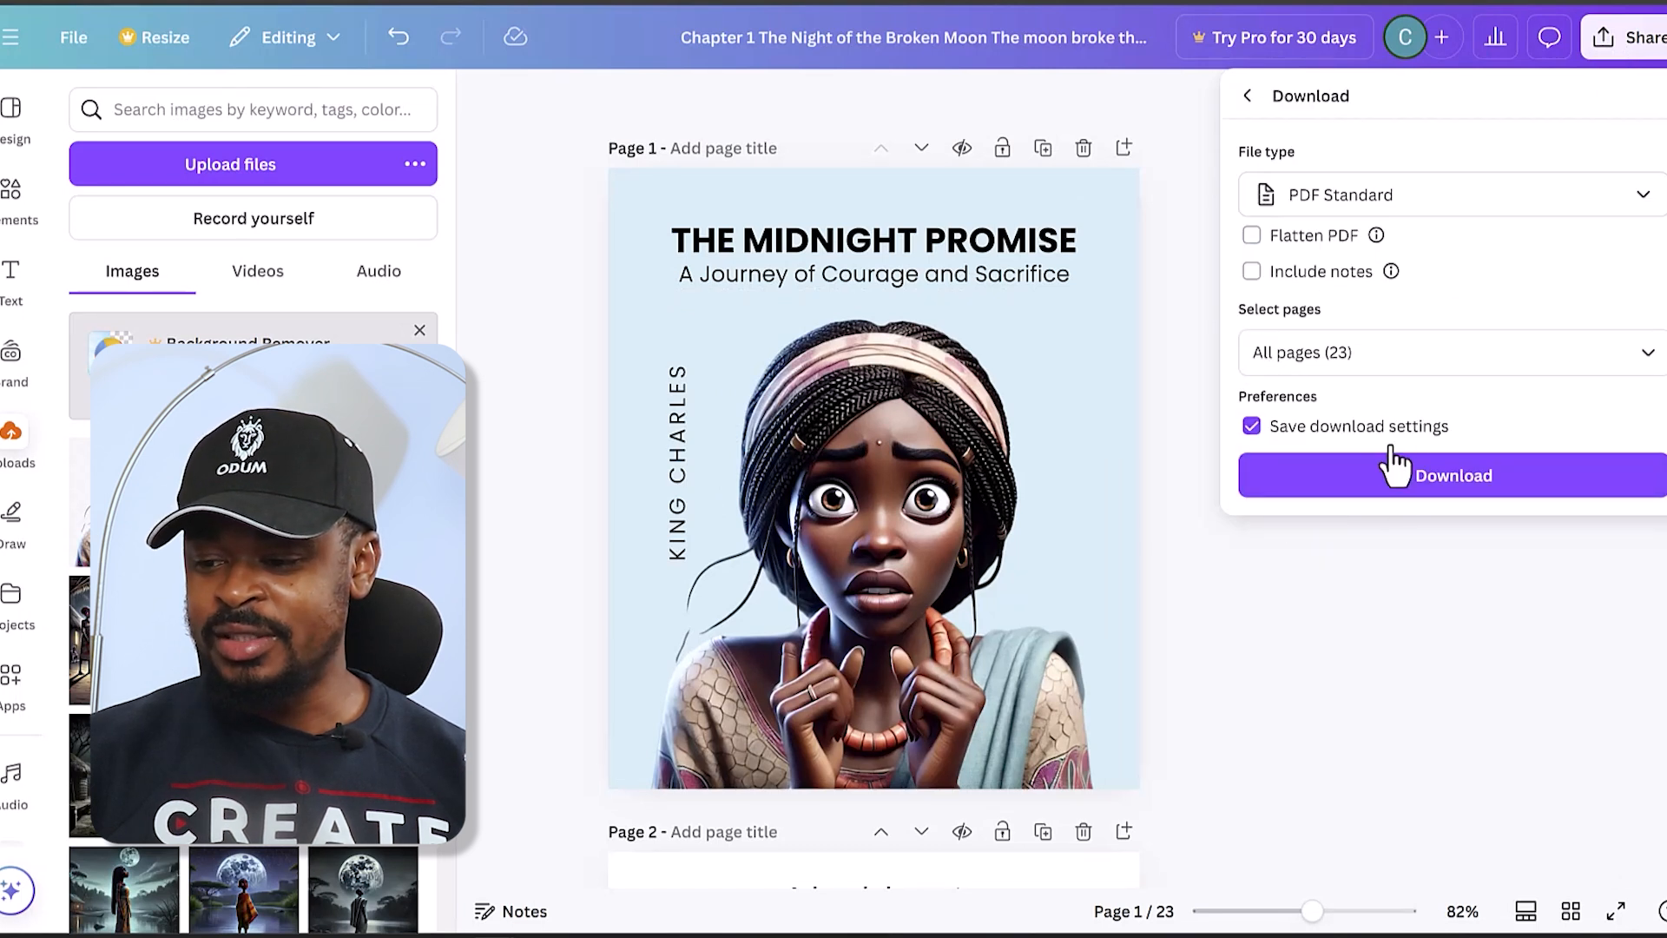
{"action": "left_click", "coordinate": [1395, 492]}
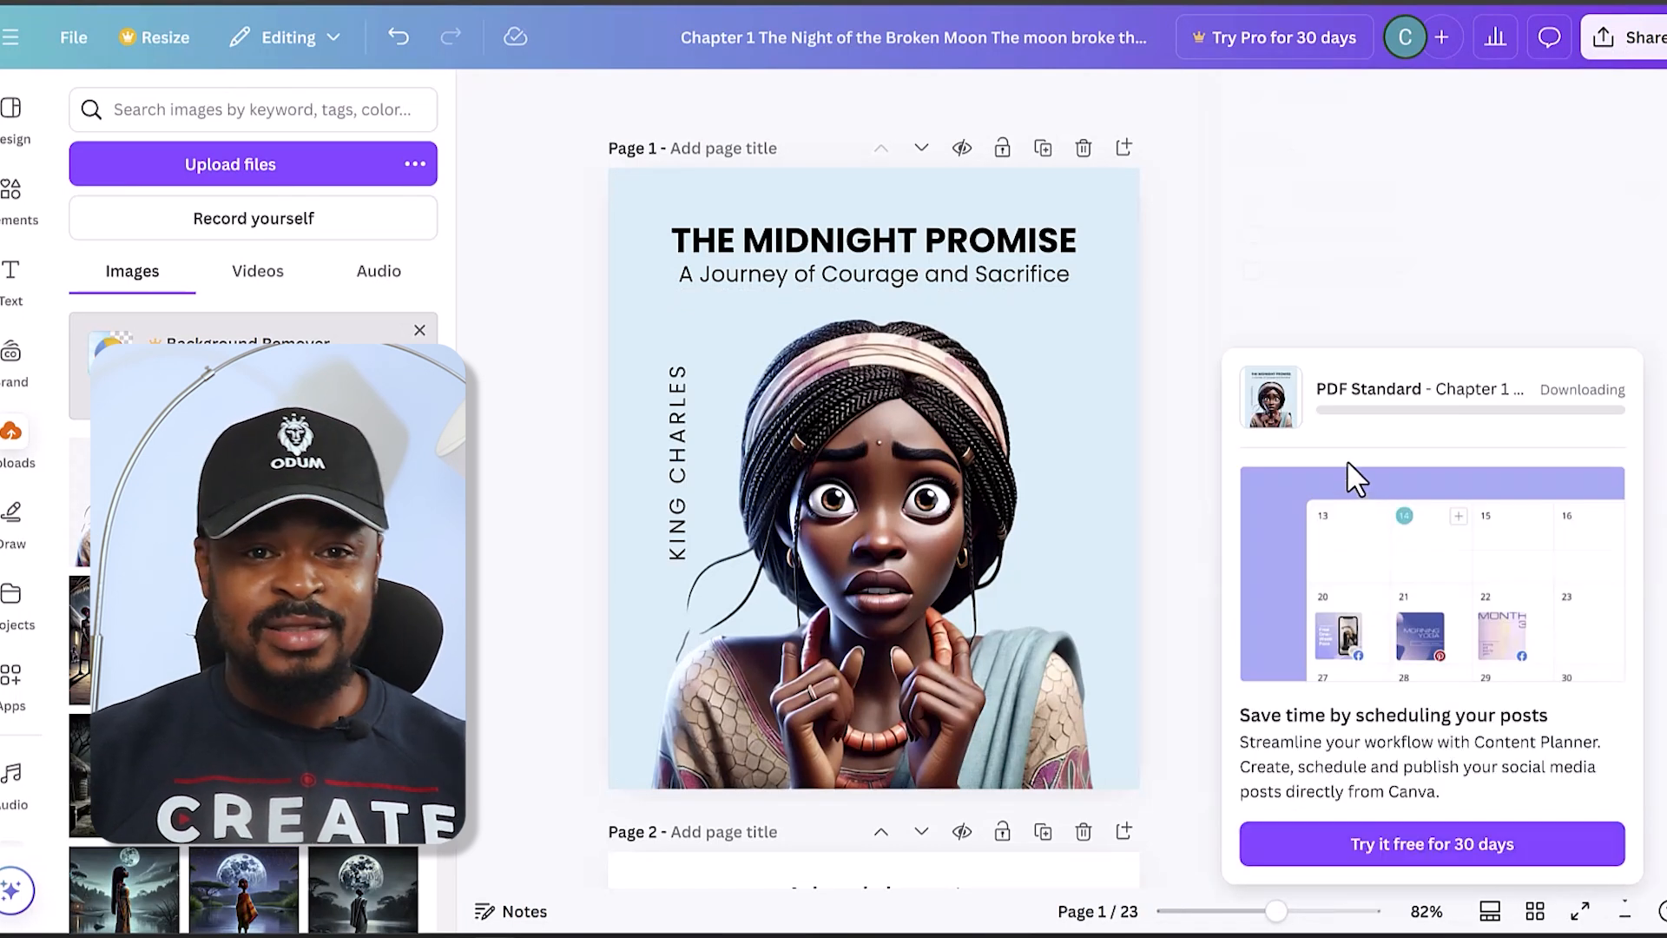